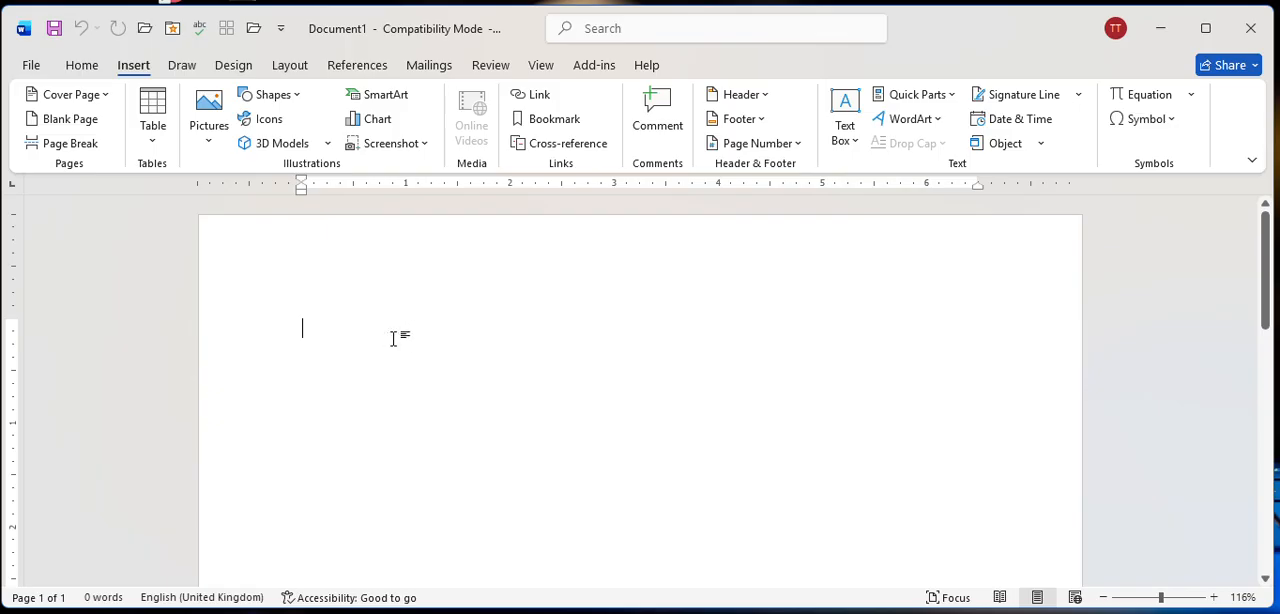
# Insert a blank page after the document's first page.
pyautogui.scroll(-5, 419, 340)
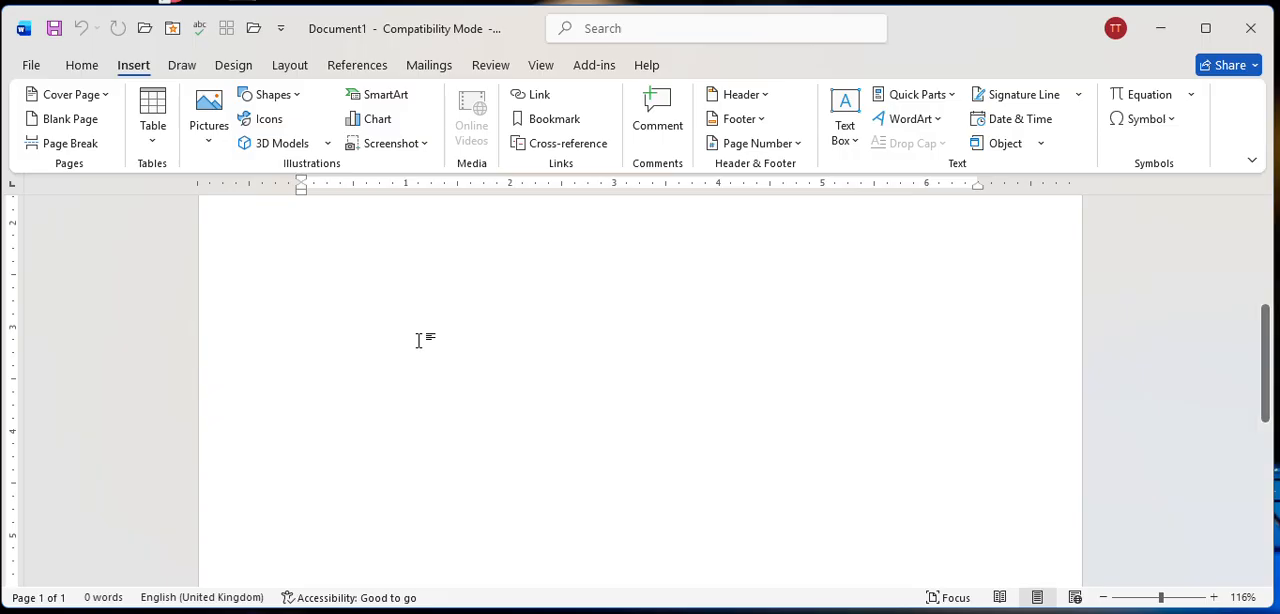
pyautogui.scroll(-2, 419, 340)
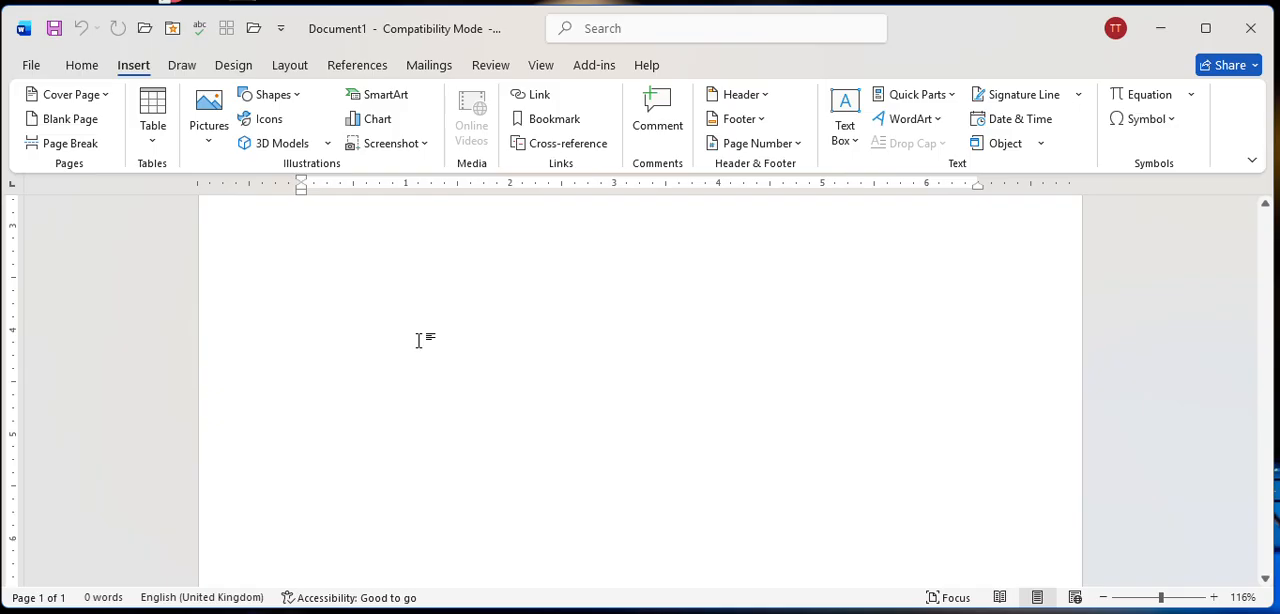
pyautogui.scroll(-5, 419, 340)
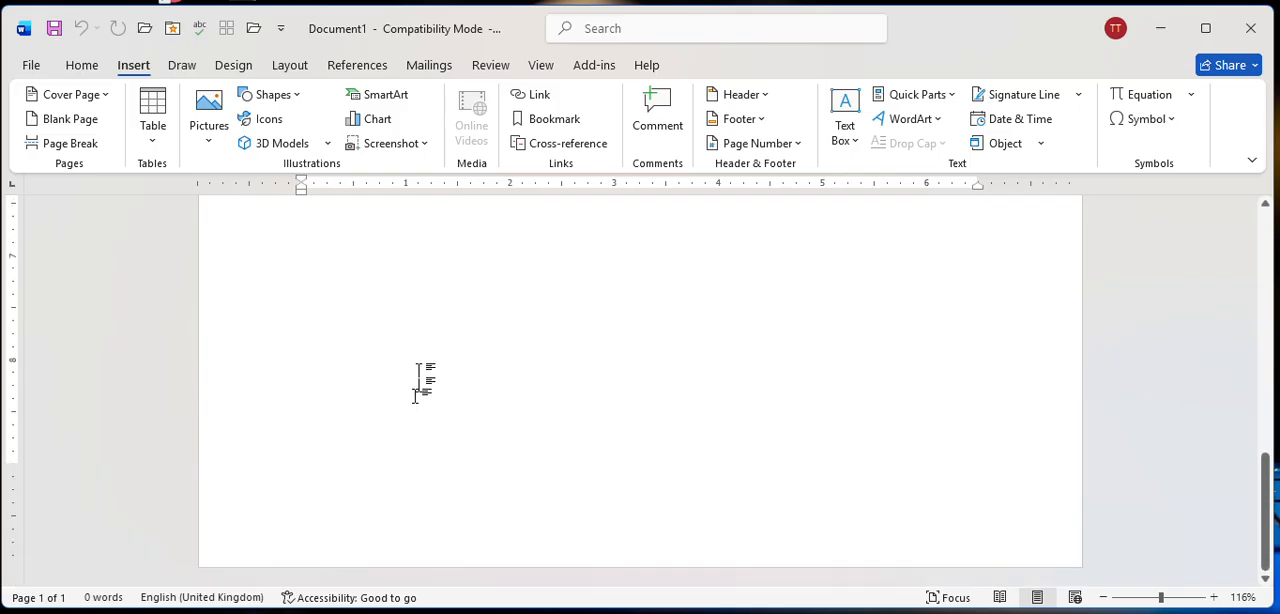
pyautogui.click(50, 119)
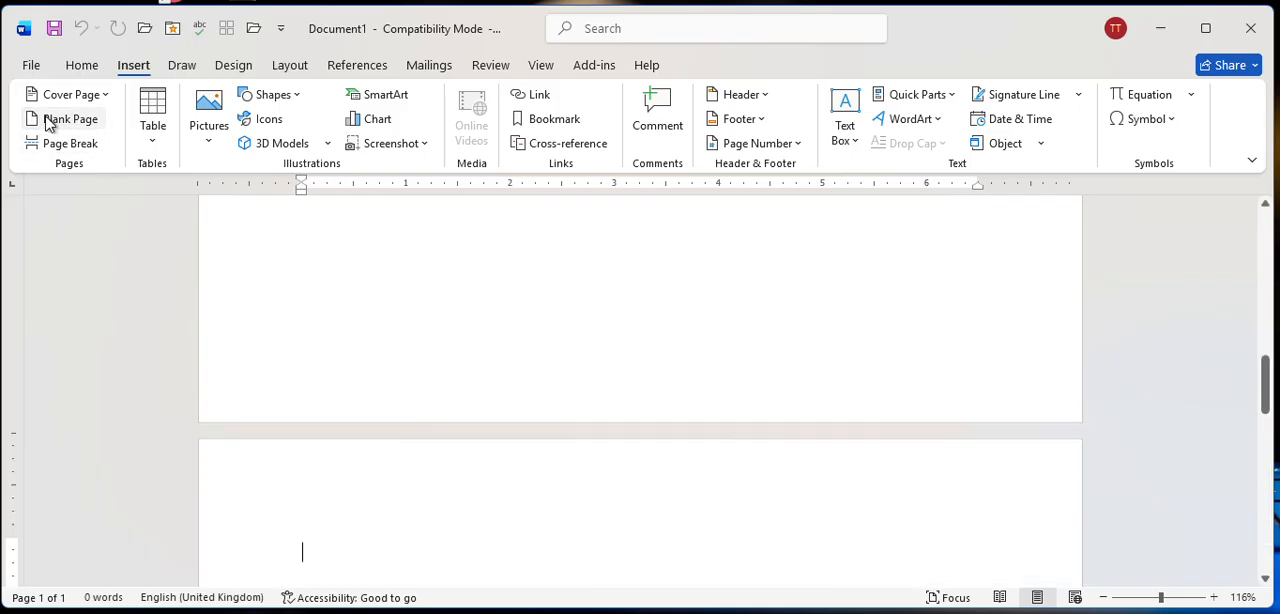
pyautogui.scroll(-3, 691, 357)
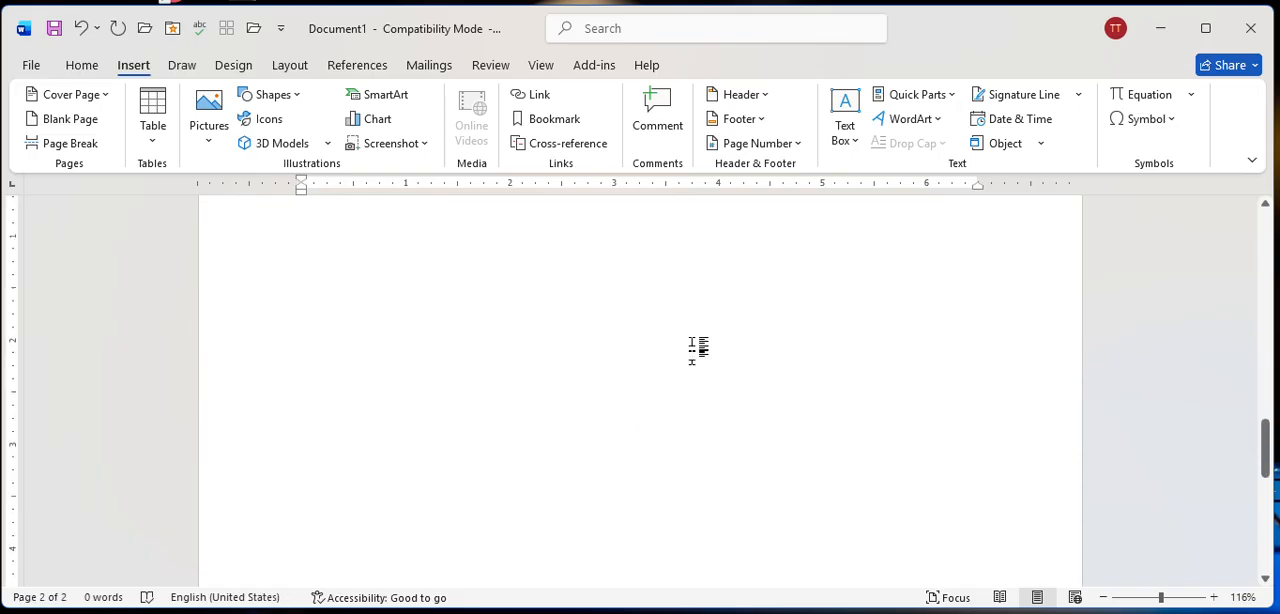
pyautogui.scroll(5, 304, 284)
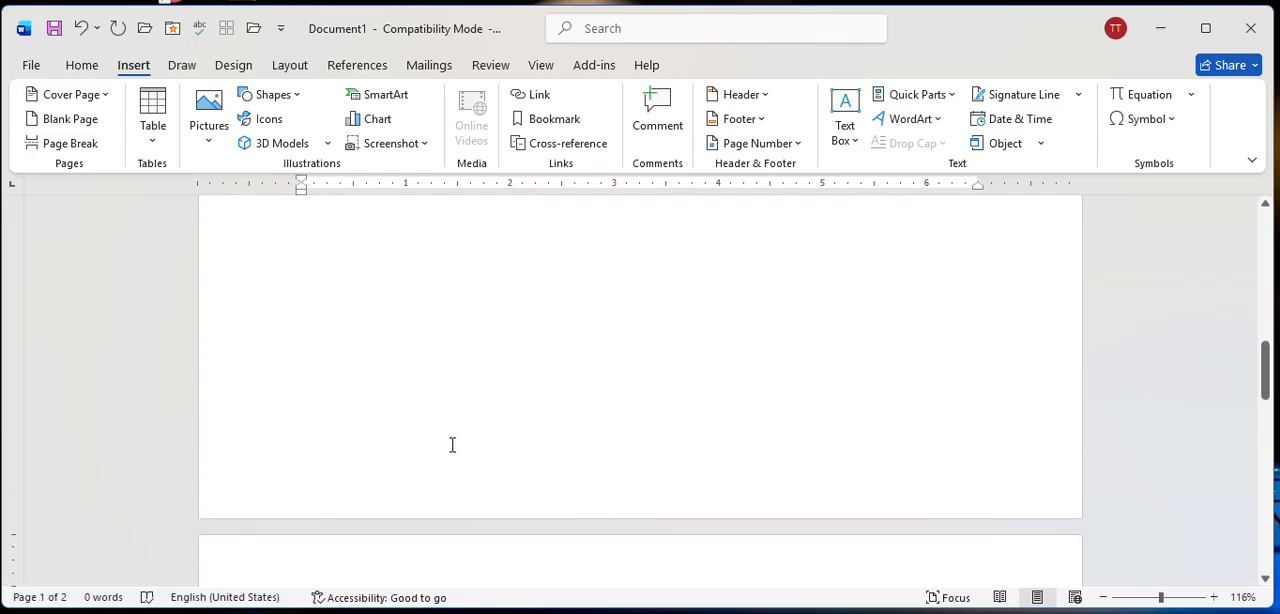
pyautogui.scroll(-2, 452, 445)
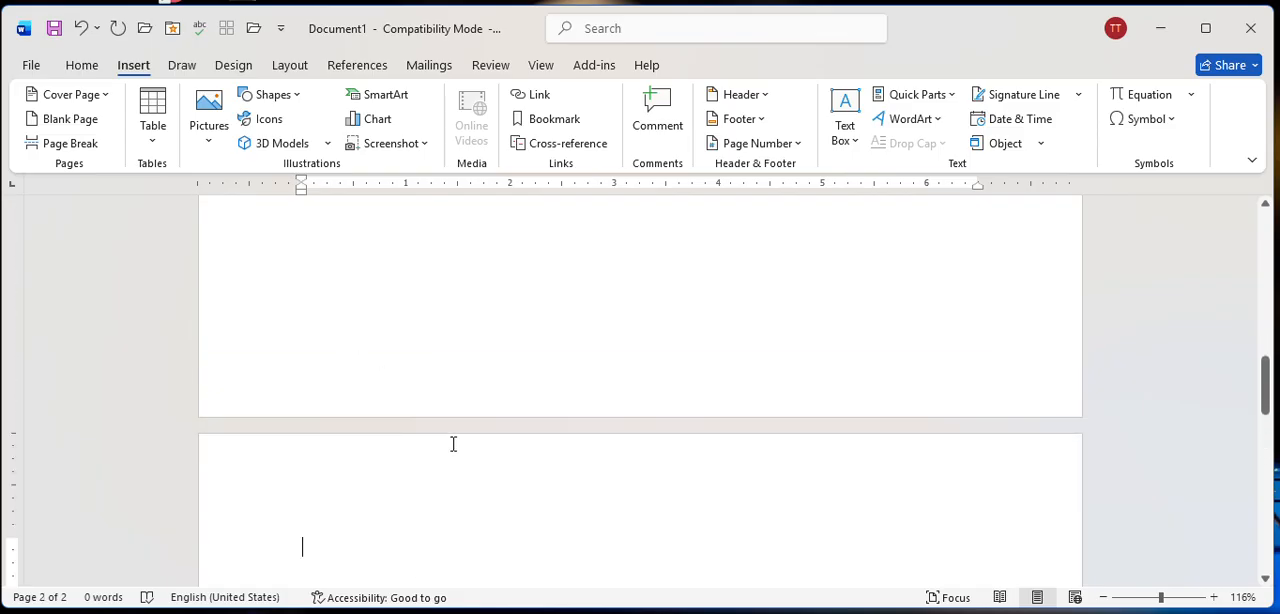
pyautogui.scroll(10, 453, 444)
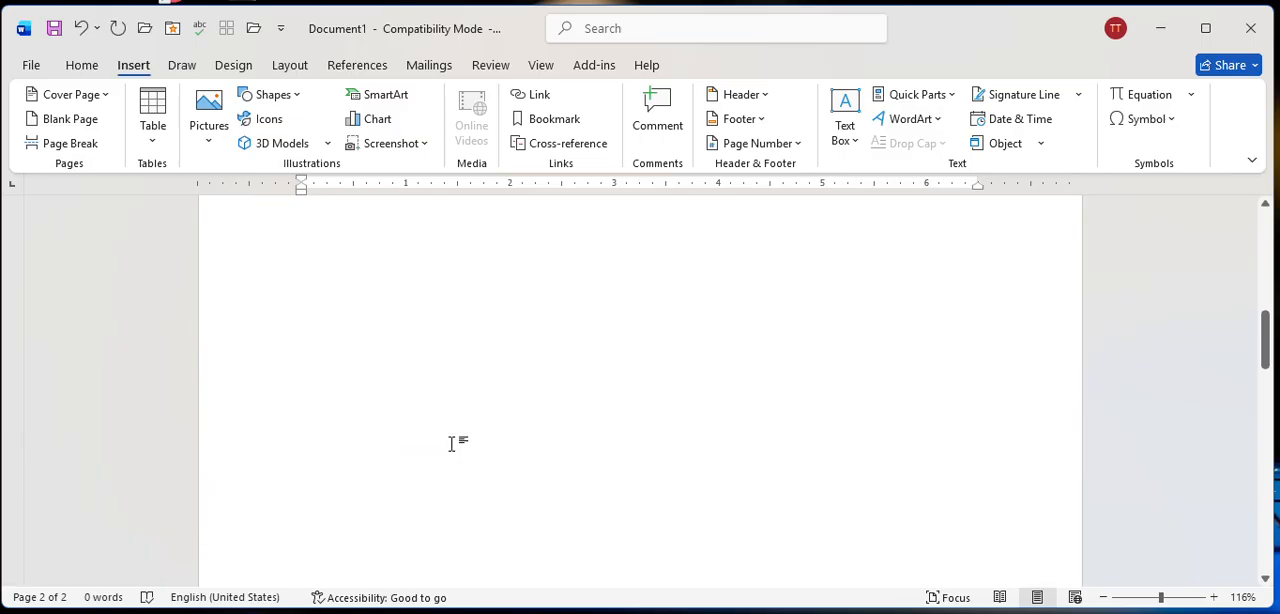
pyautogui.scroll(1, 452, 417)
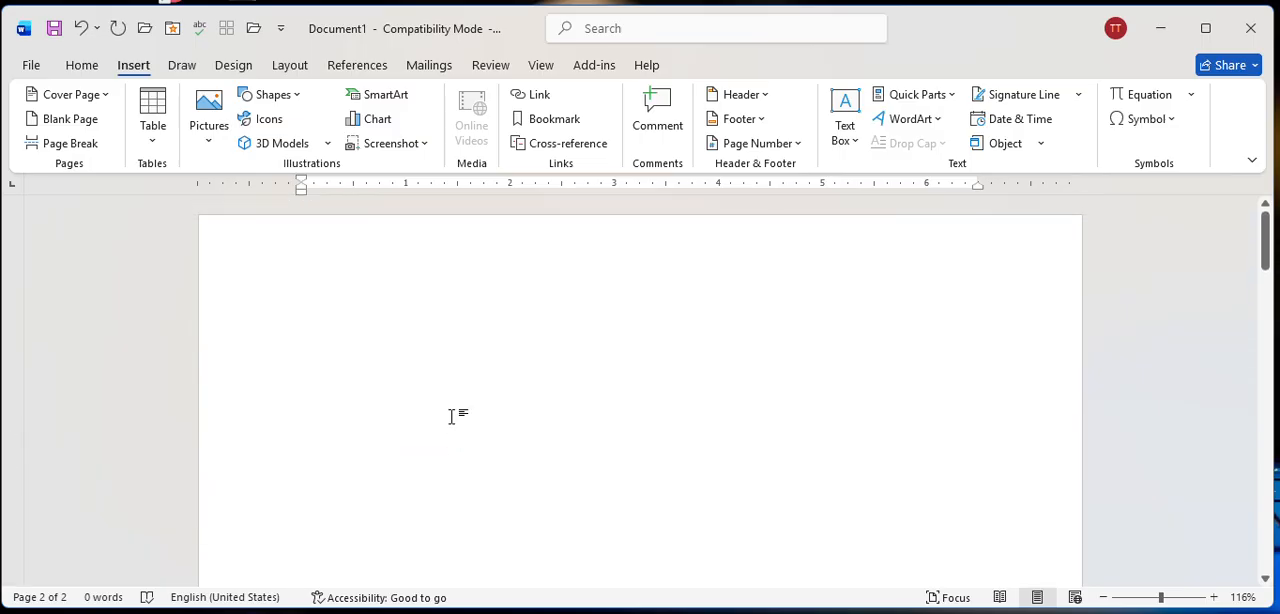
# Insert the built-in Integral cover page at the start of the document.
pyautogui.click(402, 366)
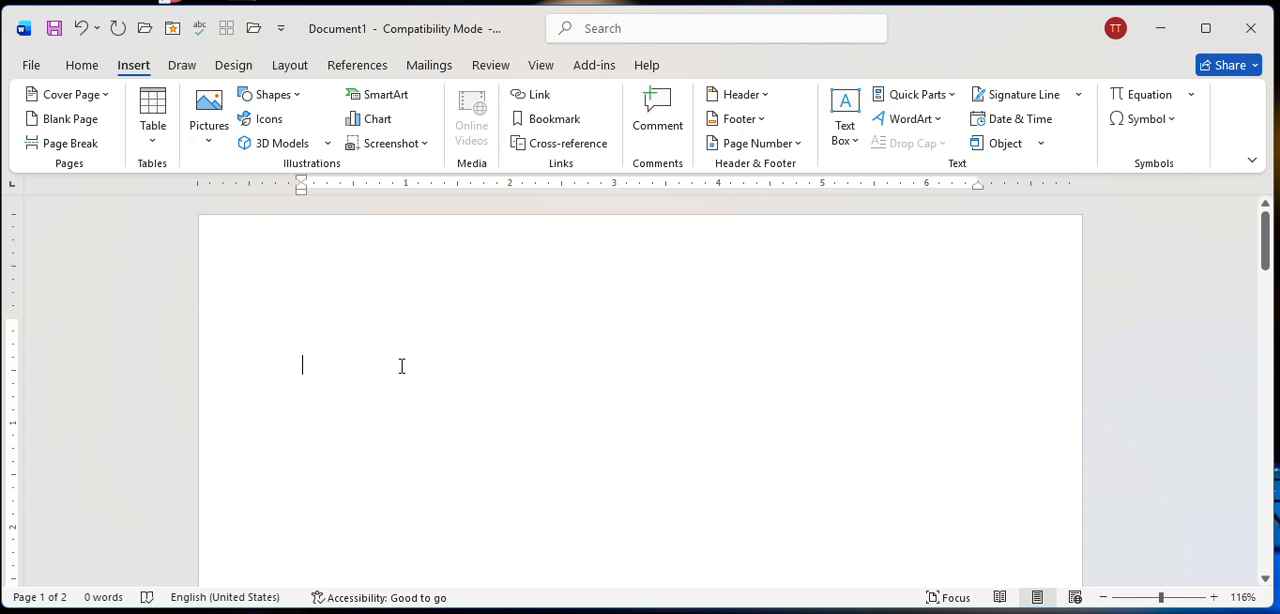
pyautogui.click(65, 94)
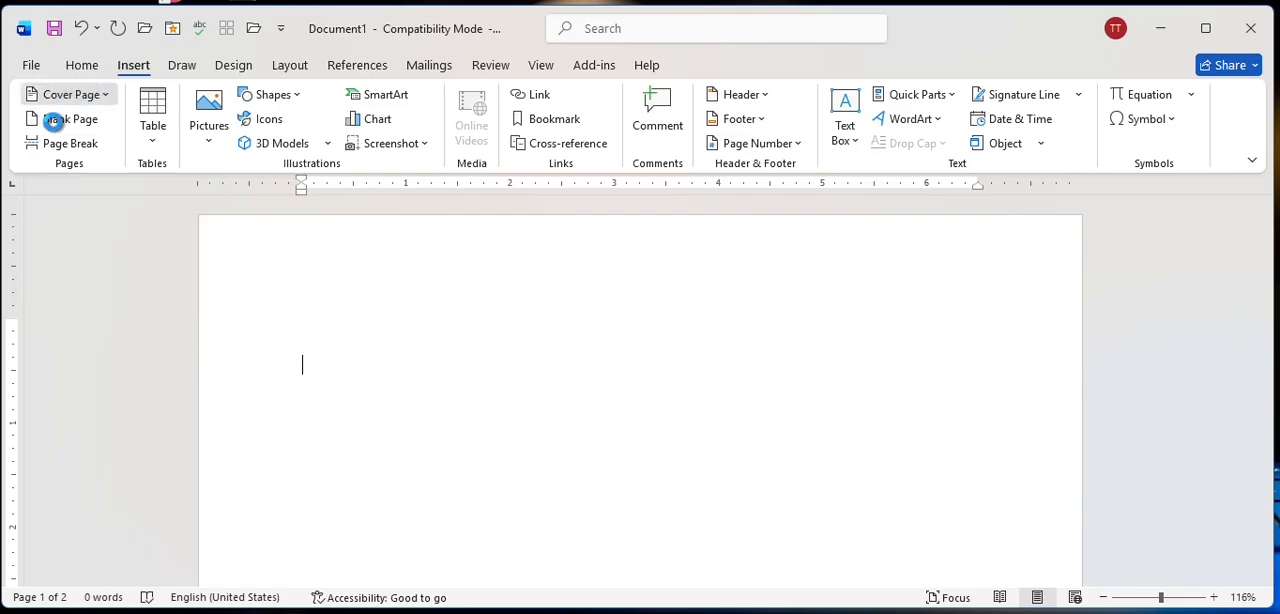
pyautogui.click(75, 97)
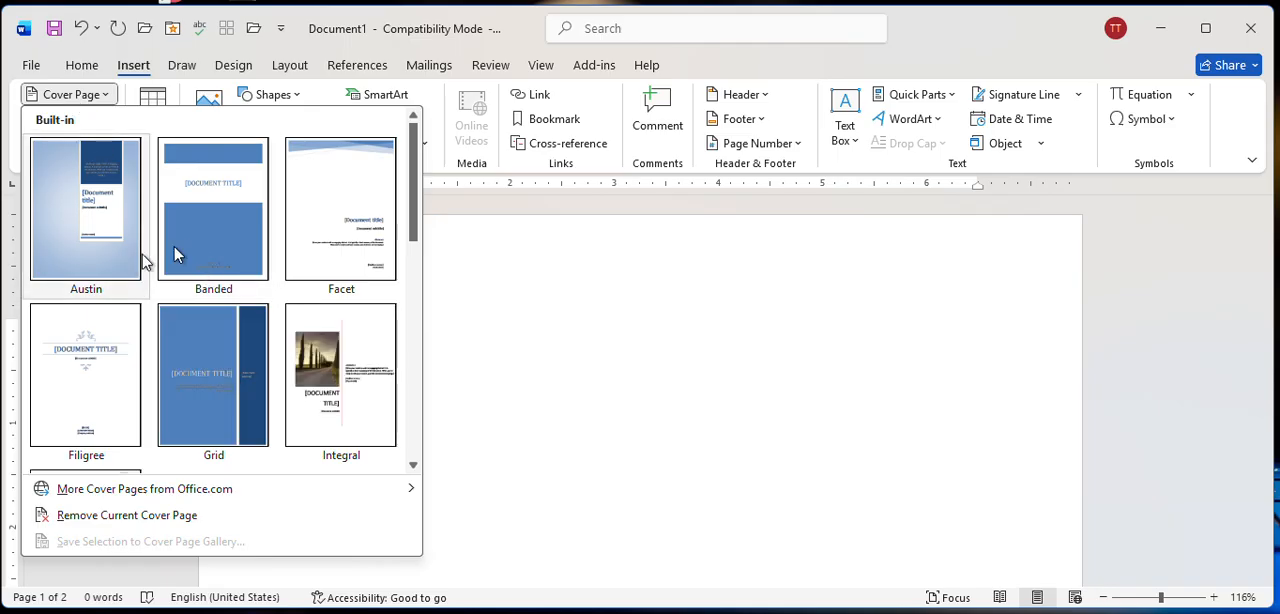
pyautogui.click(316, 370)
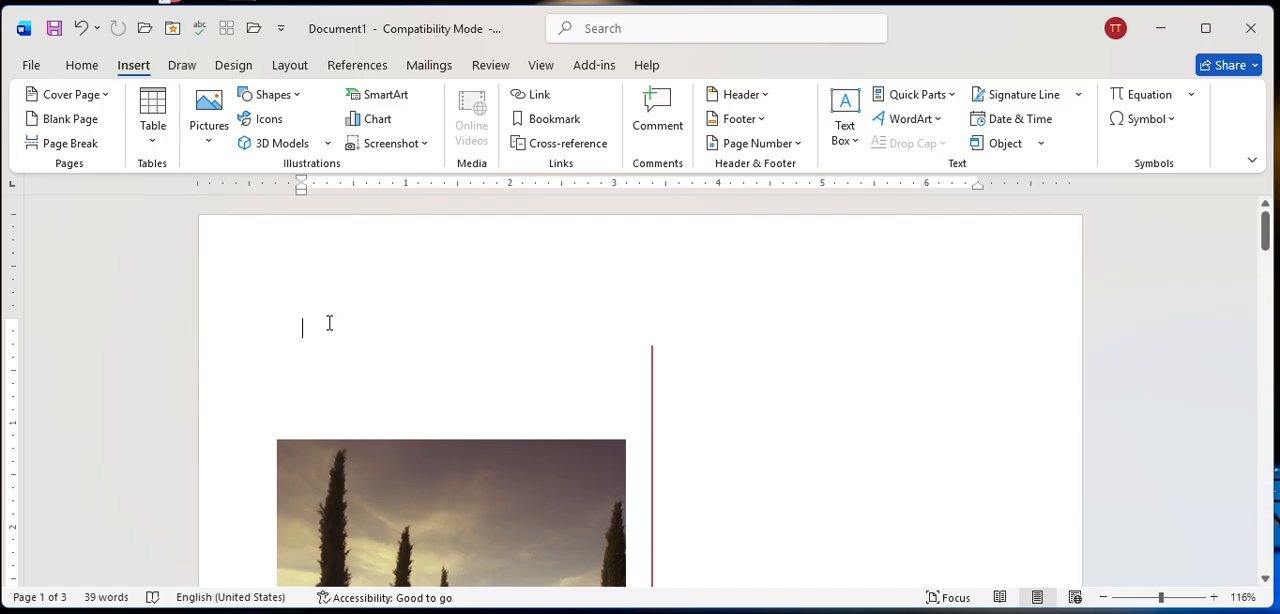
pyautogui.scroll(-8, 331, 326)
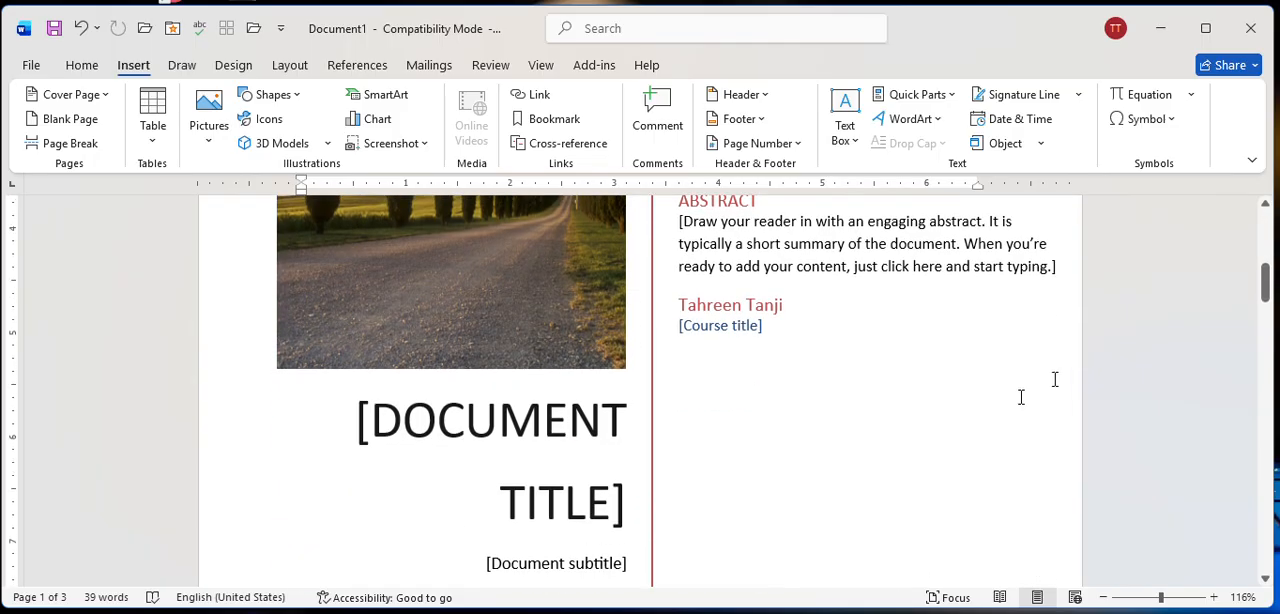
pyautogui.scroll(2, 758, 375)
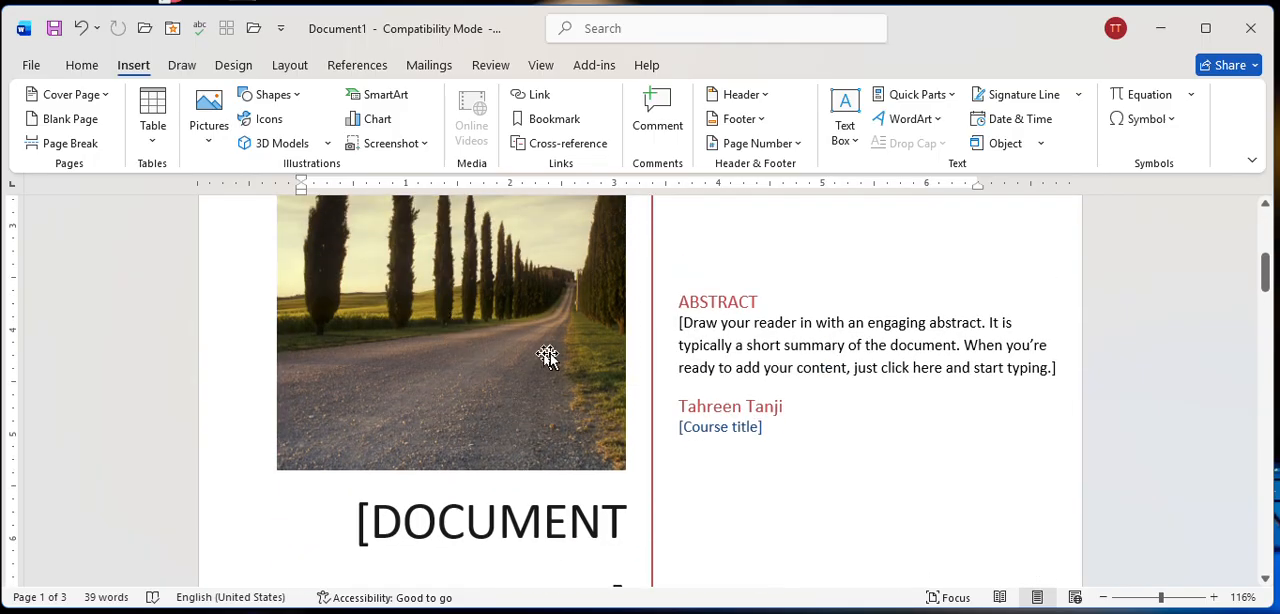
pyautogui.scroll(3, 771, 334)
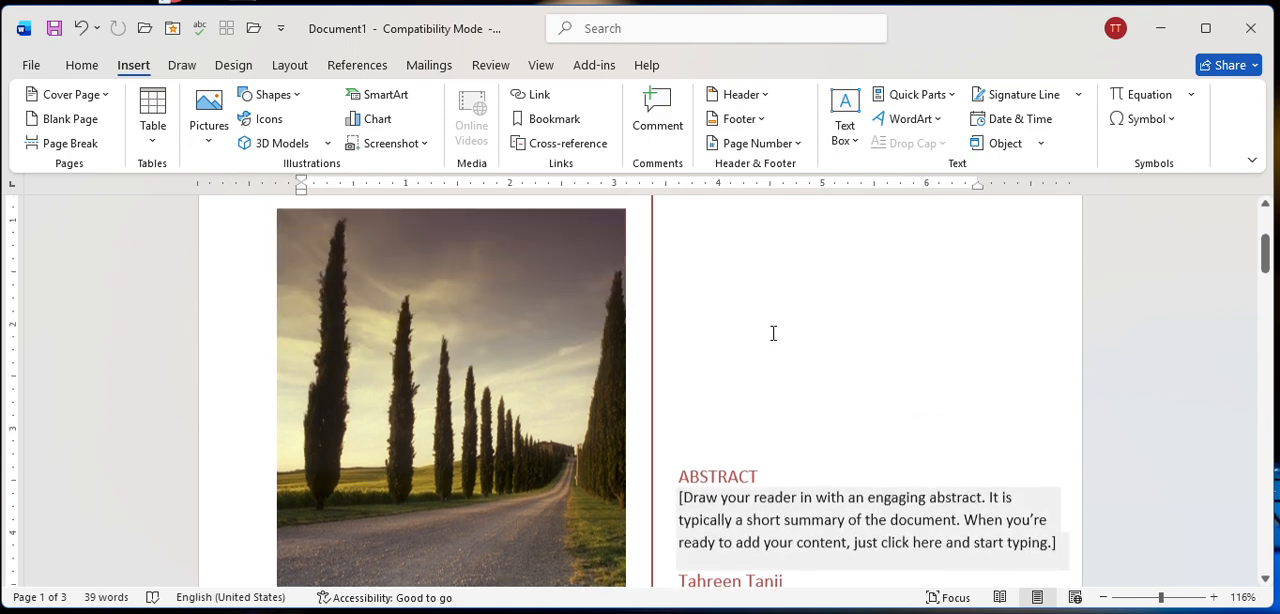
# Delete the cypress road photo from the cover page.
pyautogui.scroll(-3, 726, 366)
pyautogui.click(548, 363)
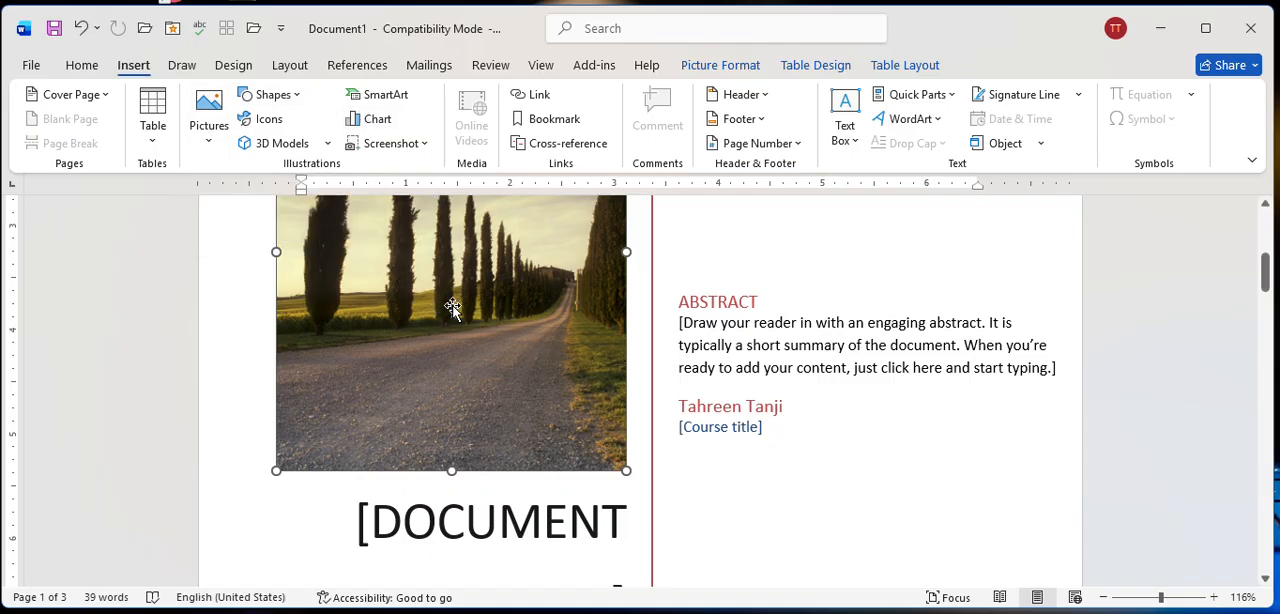
pyautogui.press('Delete')
pyautogui.scroll(3, 480, 382)
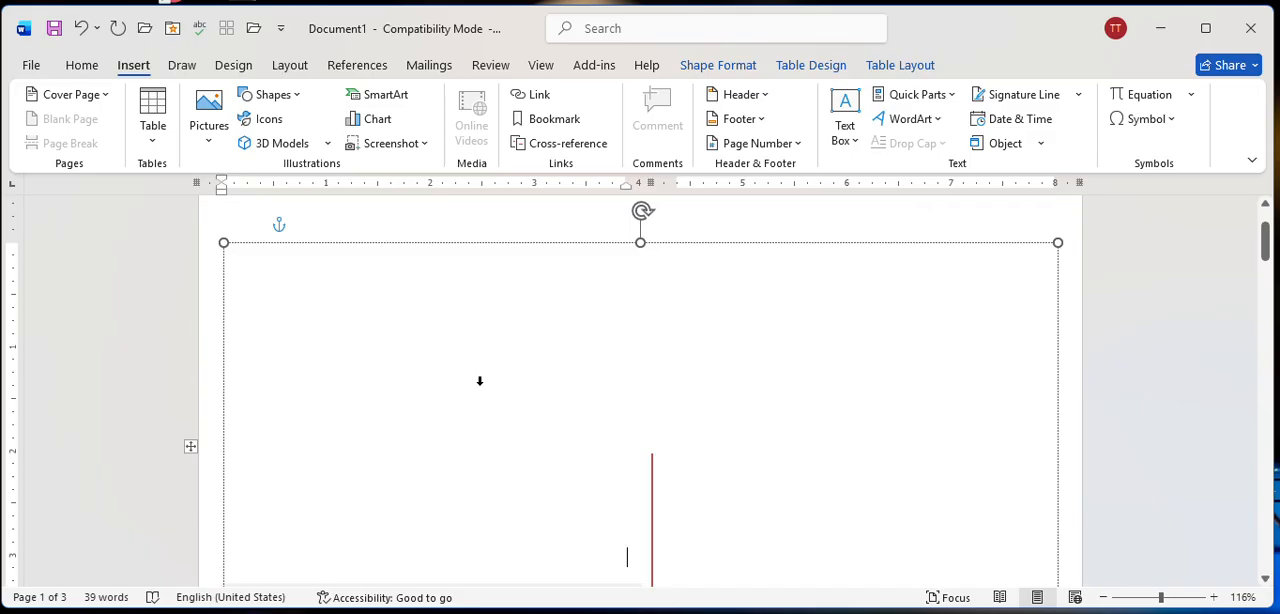
# Insert the picture flo.jpg from the device's Downloads folder above the document title on the cover page.
pyautogui.scroll(-2, 480, 382)
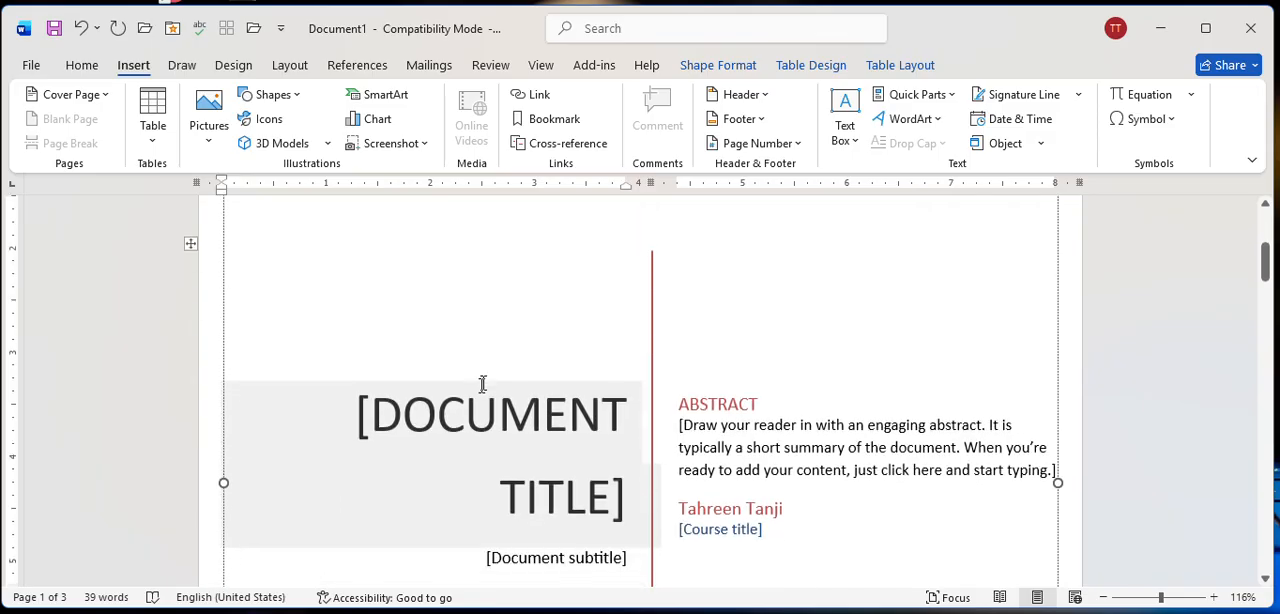
pyautogui.click(210, 124)
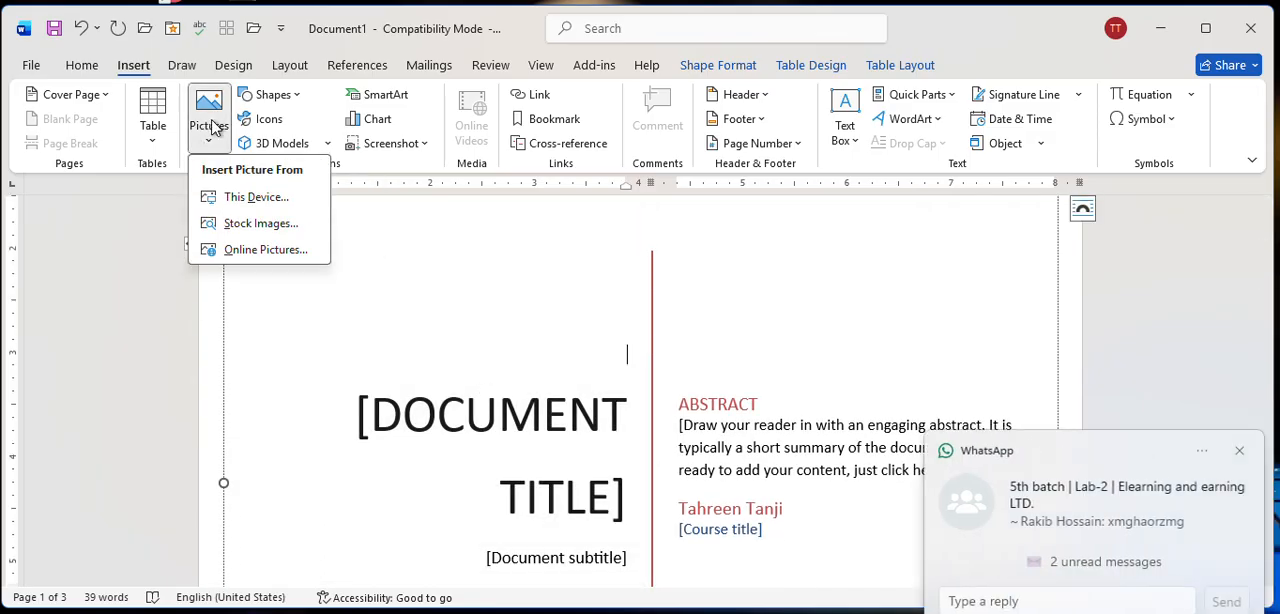
pyautogui.click(229, 201)
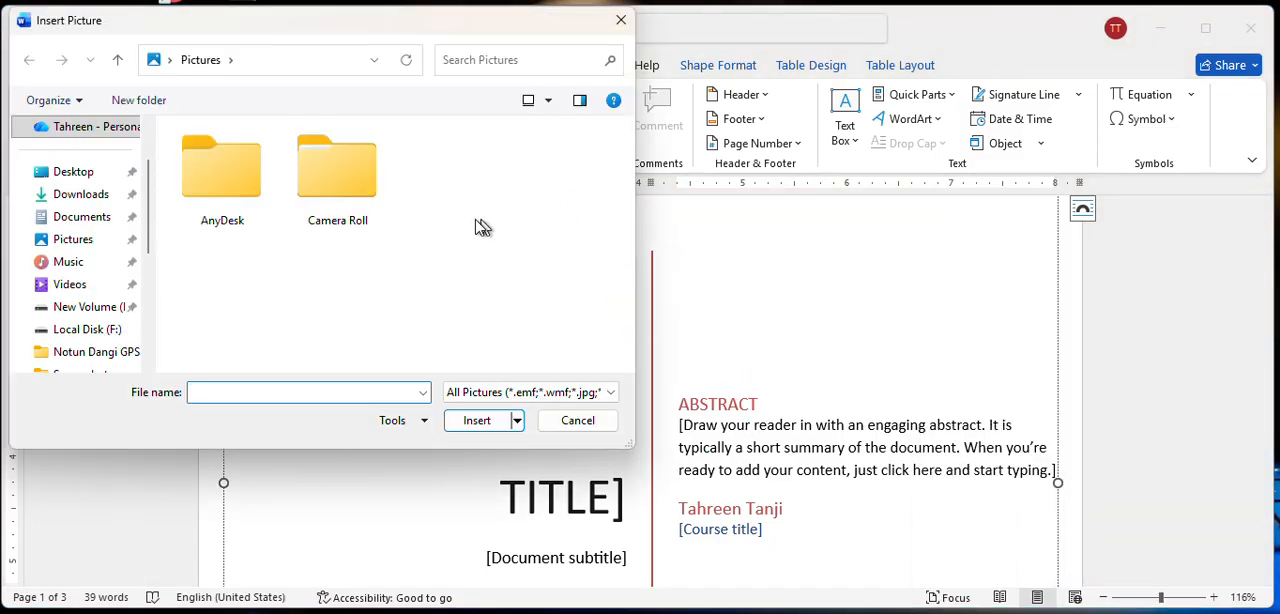
pyautogui.click(81, 197)
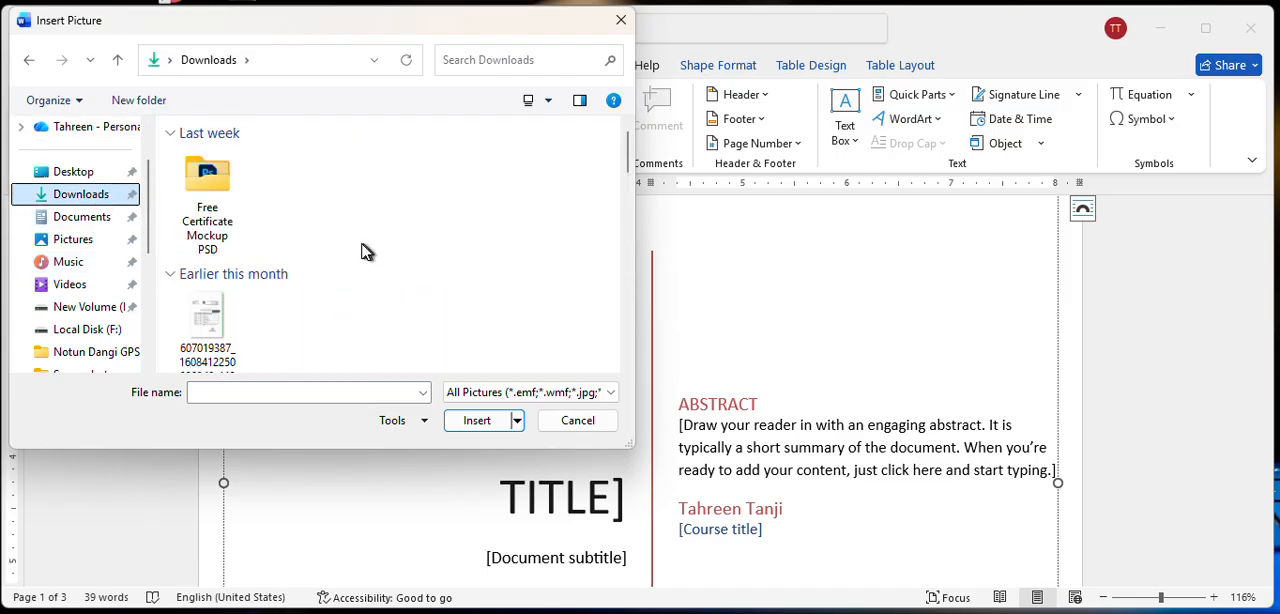
pyautogui.scroll(-2, 287, 200)
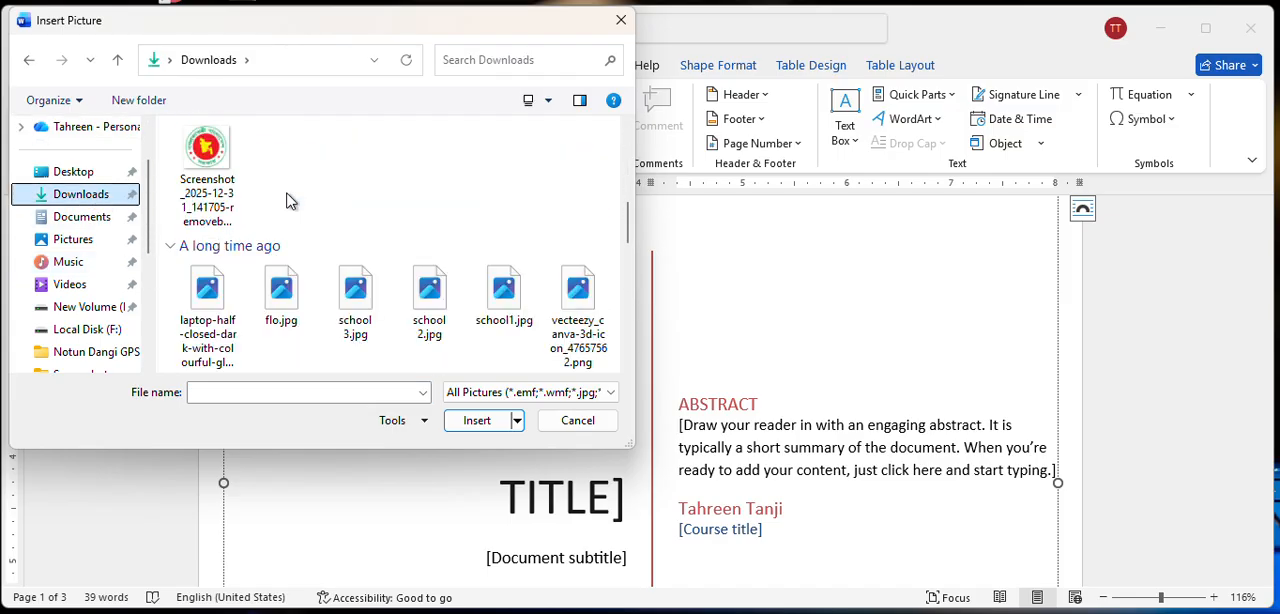
pyautogui.click(286, 300)
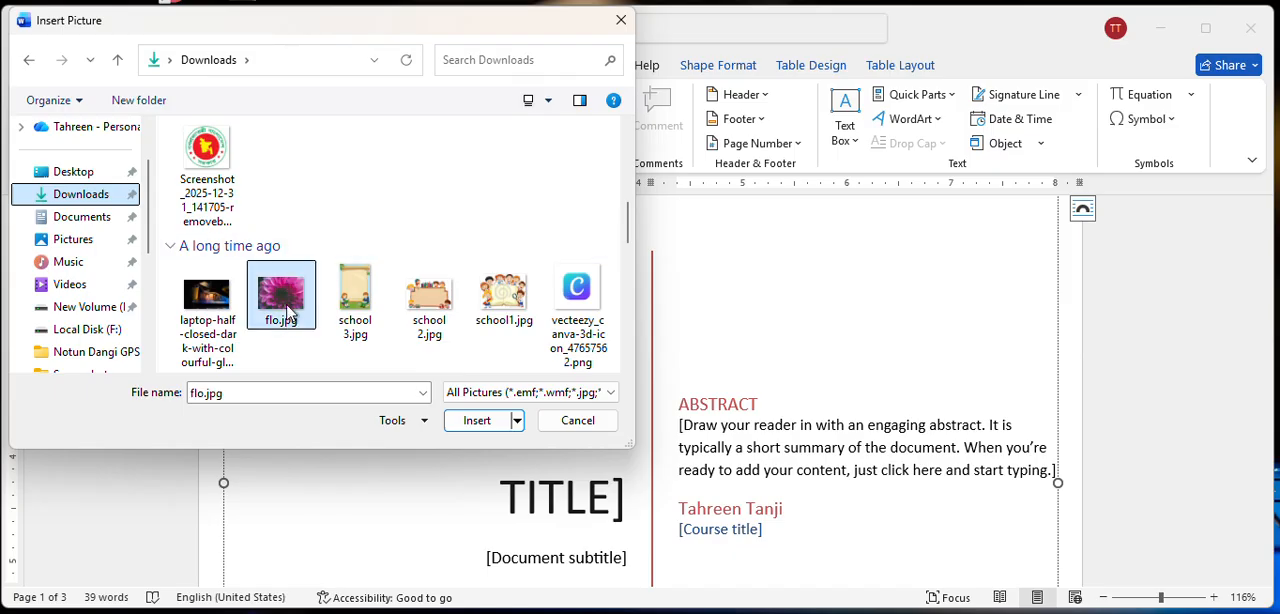
pyautogui.click(475, 421)
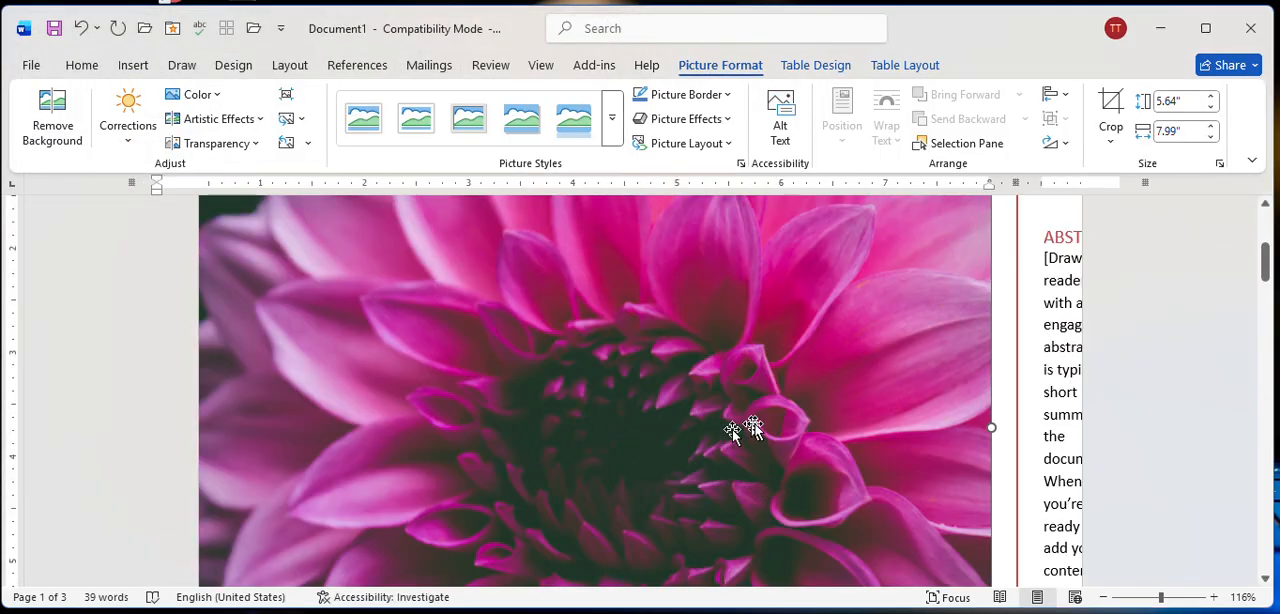
# Shrink the flower picture on the cover page to about 2.19" high by 3.1" wide.
pyautogui.click(1139, 597)
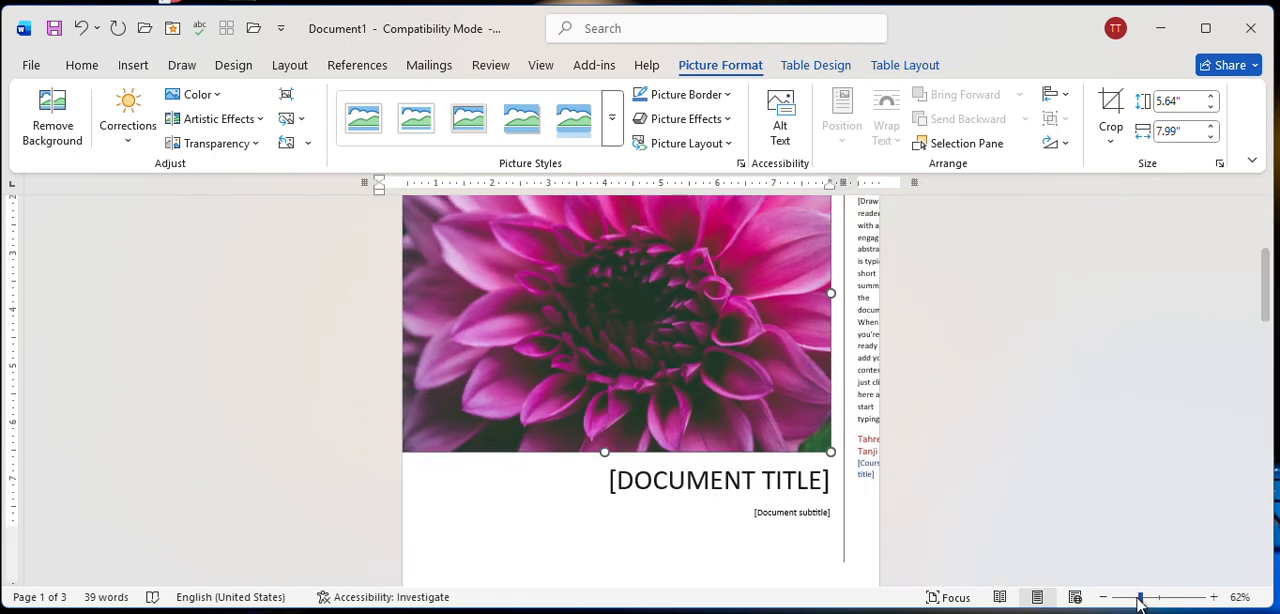
pyautogui.click(1125, 598)
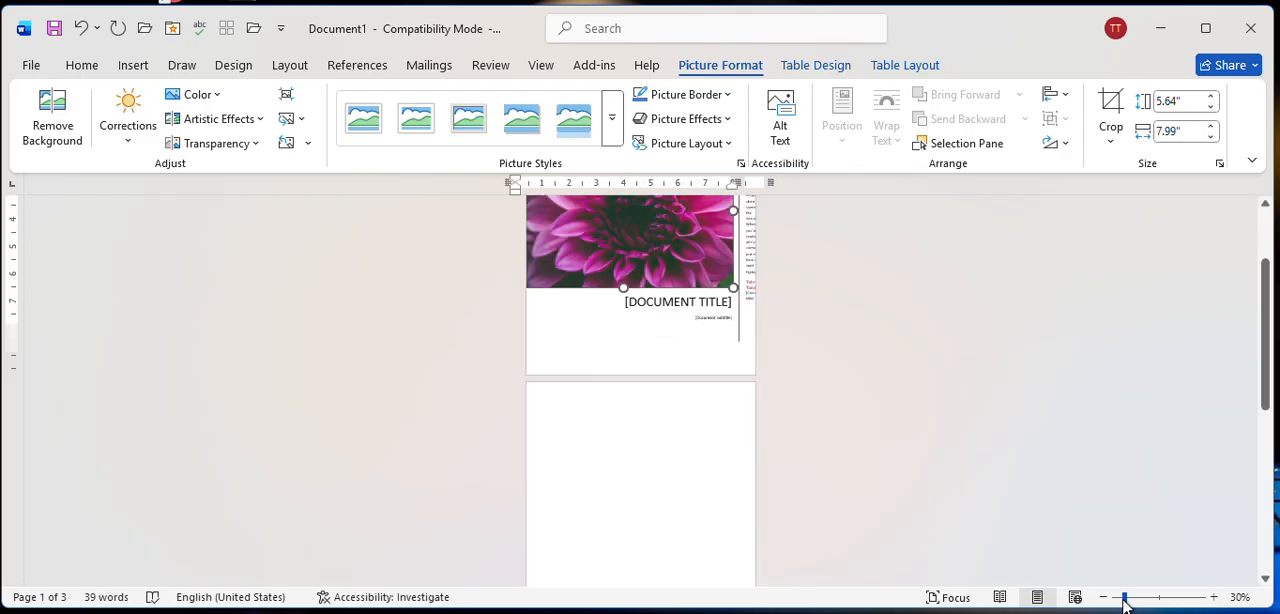
pyautogui.scroll(3, 891, 483)
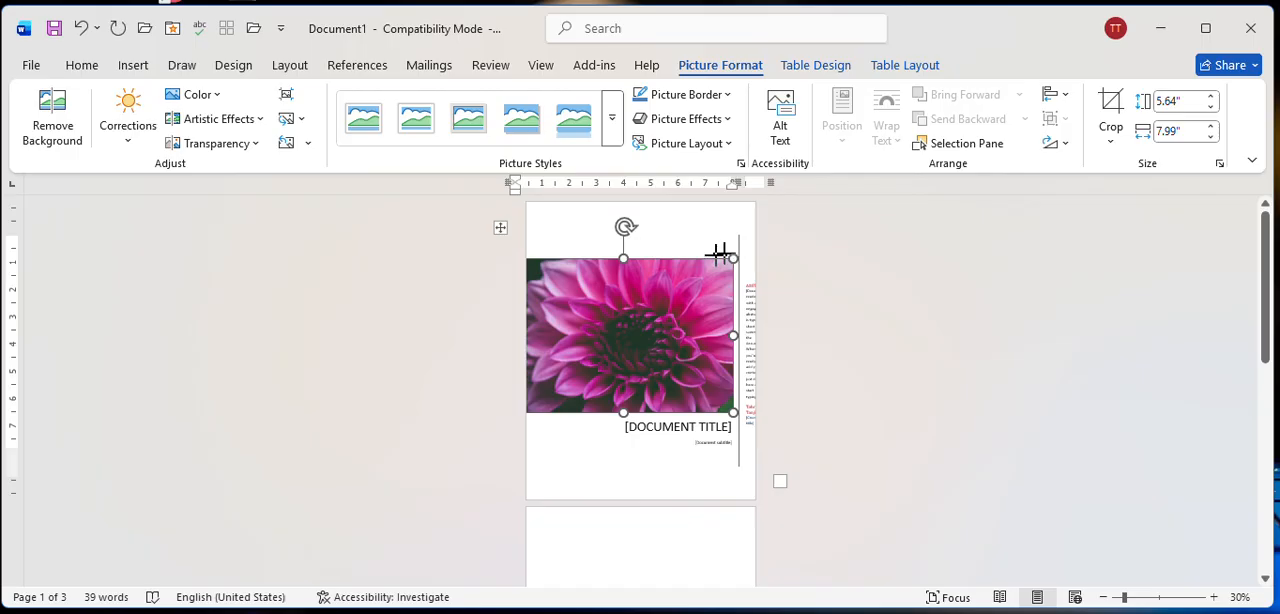
pyautogui.moveTo(719, 252); pyautogui.dragTo(618, 305)
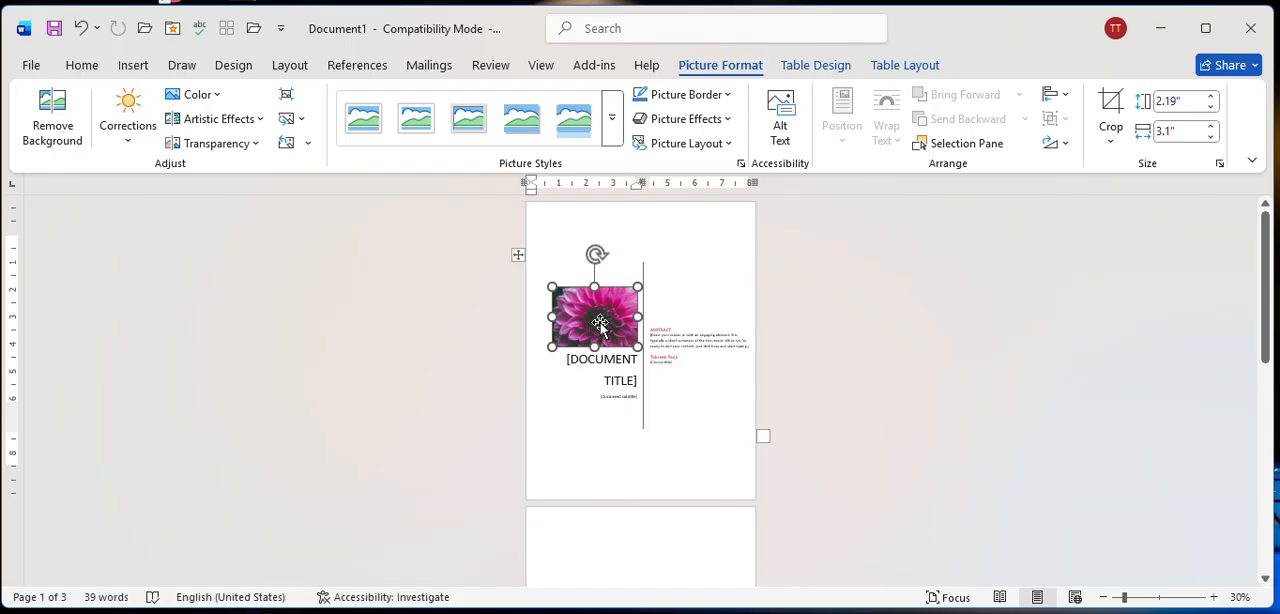
pyautogui.click(133, 65)
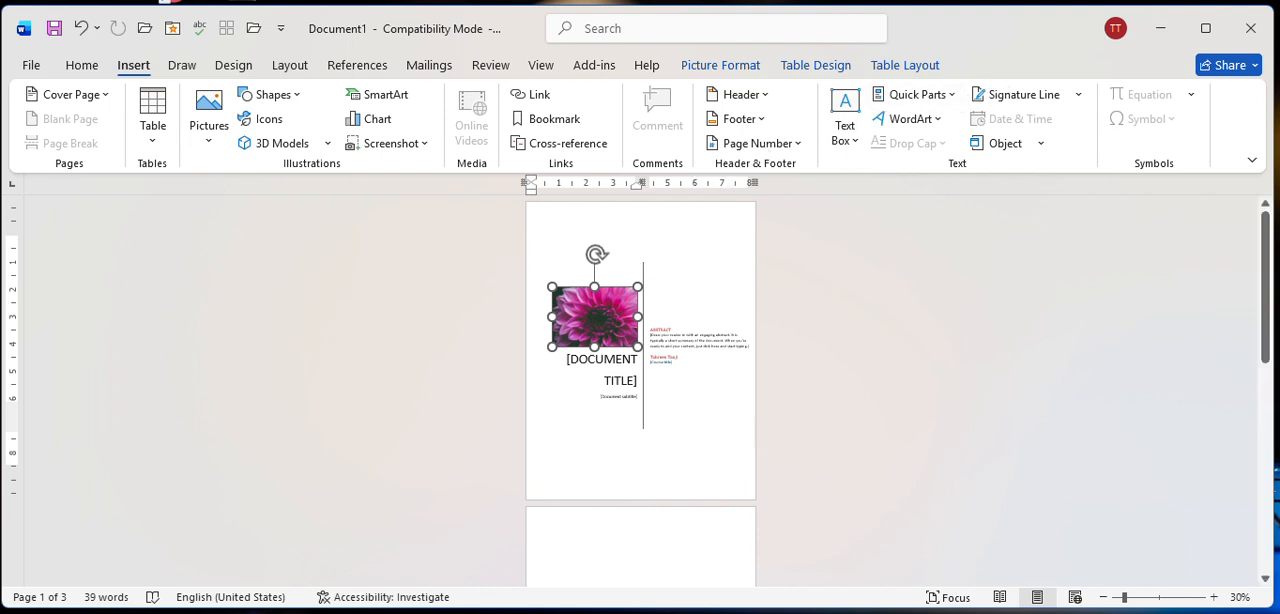
pyautogui.rightClick(604, 326)
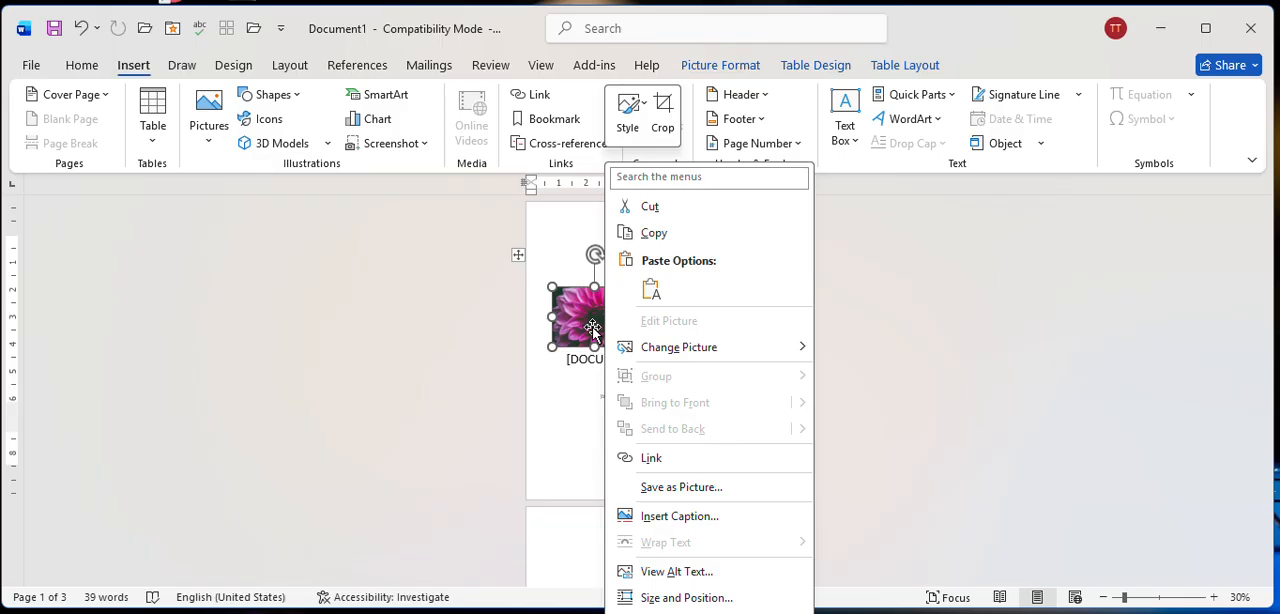
pyautogui.click(593, 329)
pyautogui.rightClick(596, 326)
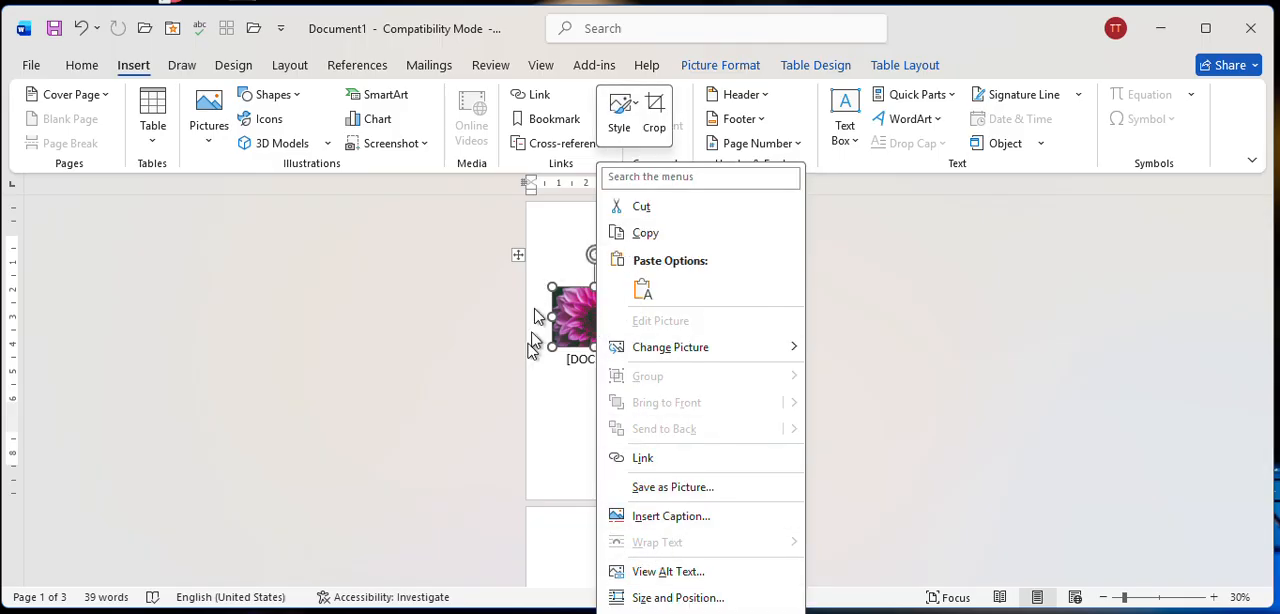
pyautogui.click(571, 401)
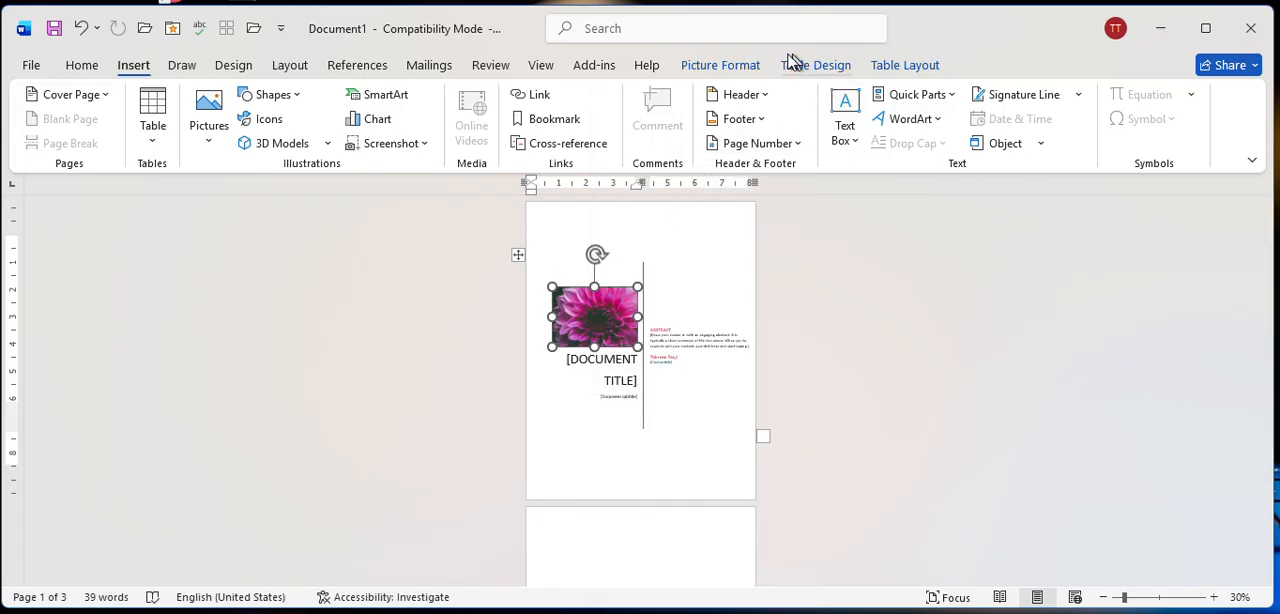
pyautogui.click(722, 66)
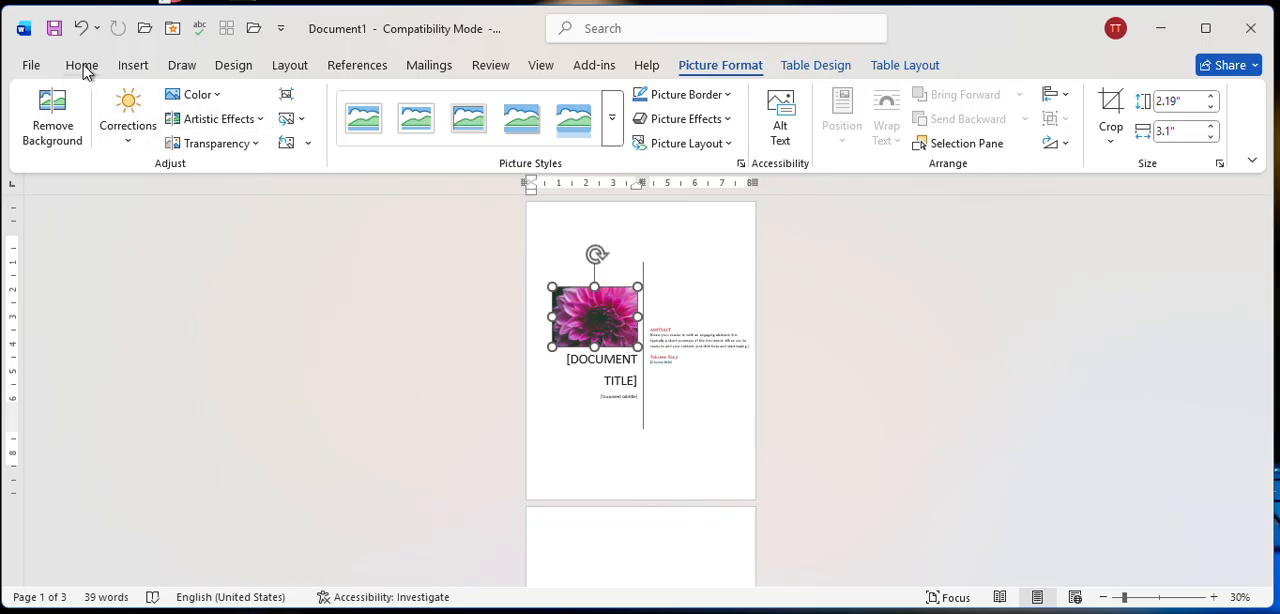
pyautogui.click(140, 69)
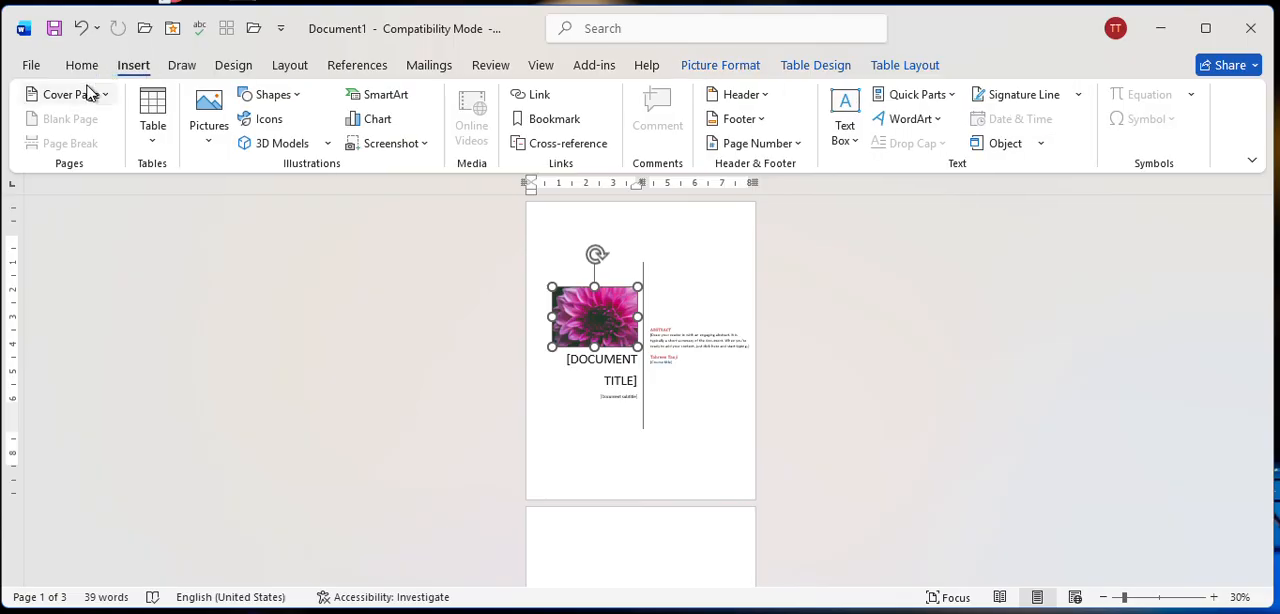
pyautogui.click(90, 95)
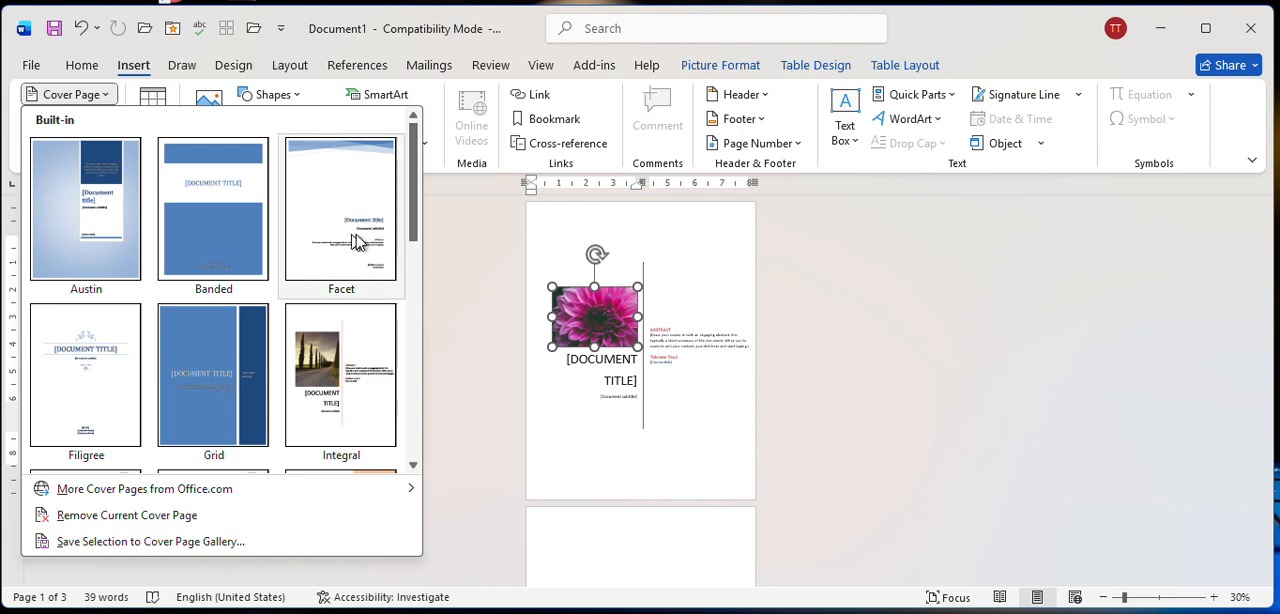
pyautogui.scroll(-1, 652, 391)
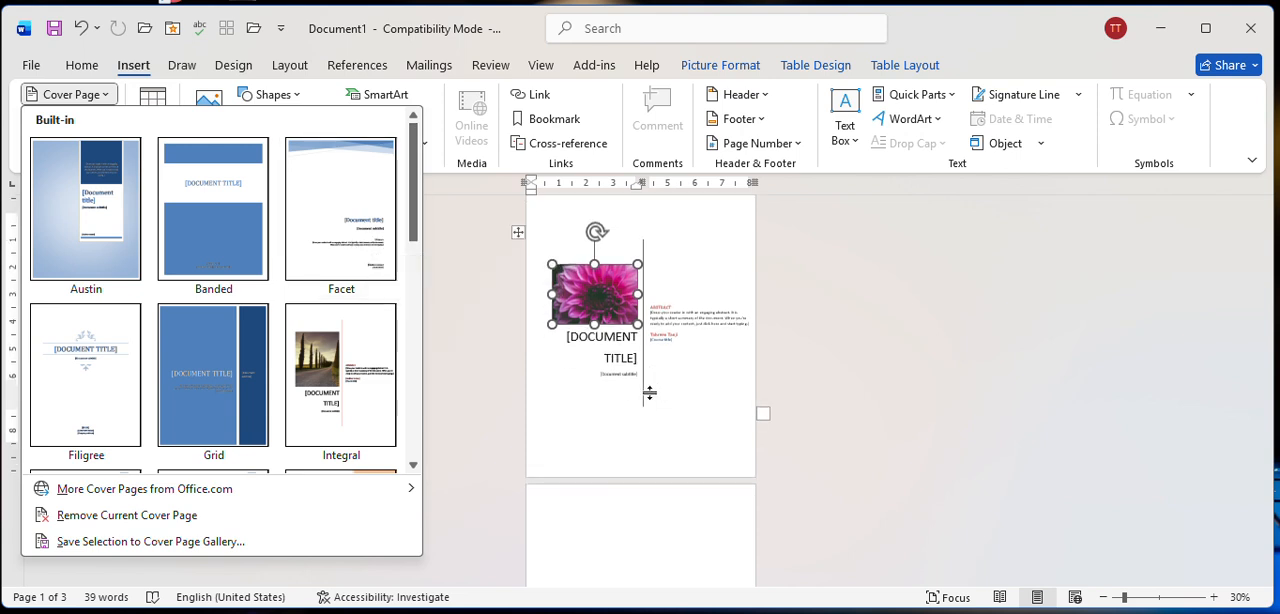
pyautogui.click(633, 472)
# Insert the picture flo.jpg from the device's Downloads folder on the blank page after the cover page.
pyautogui.scroll(-6, 633, 420)
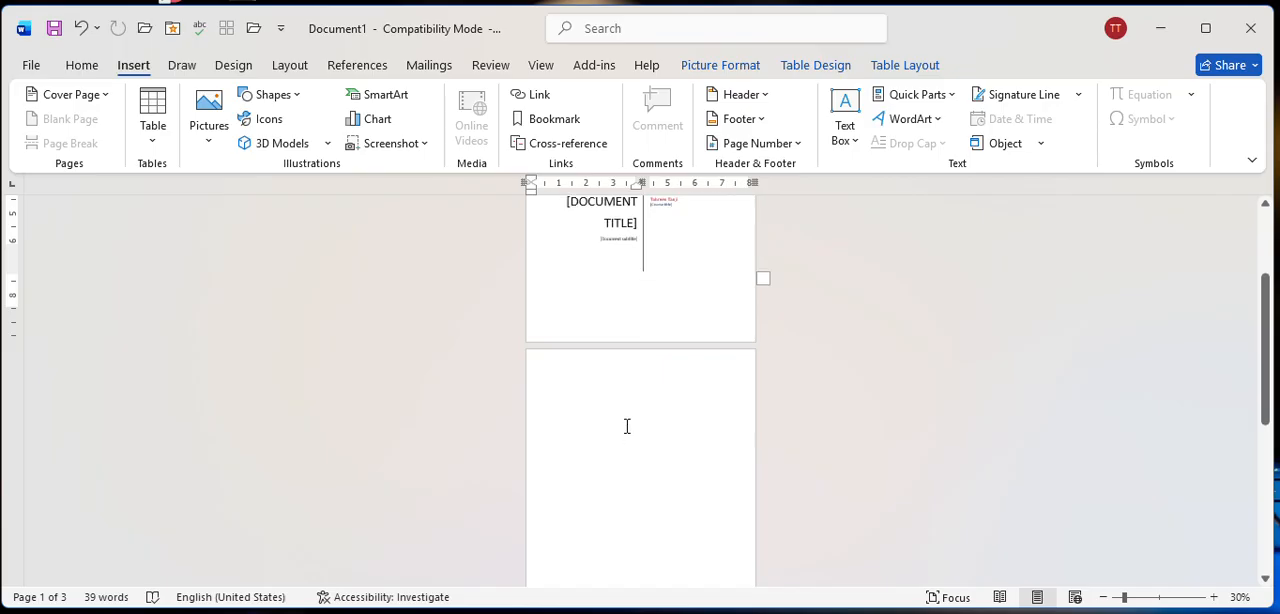
pyautogui.click(607, 387)
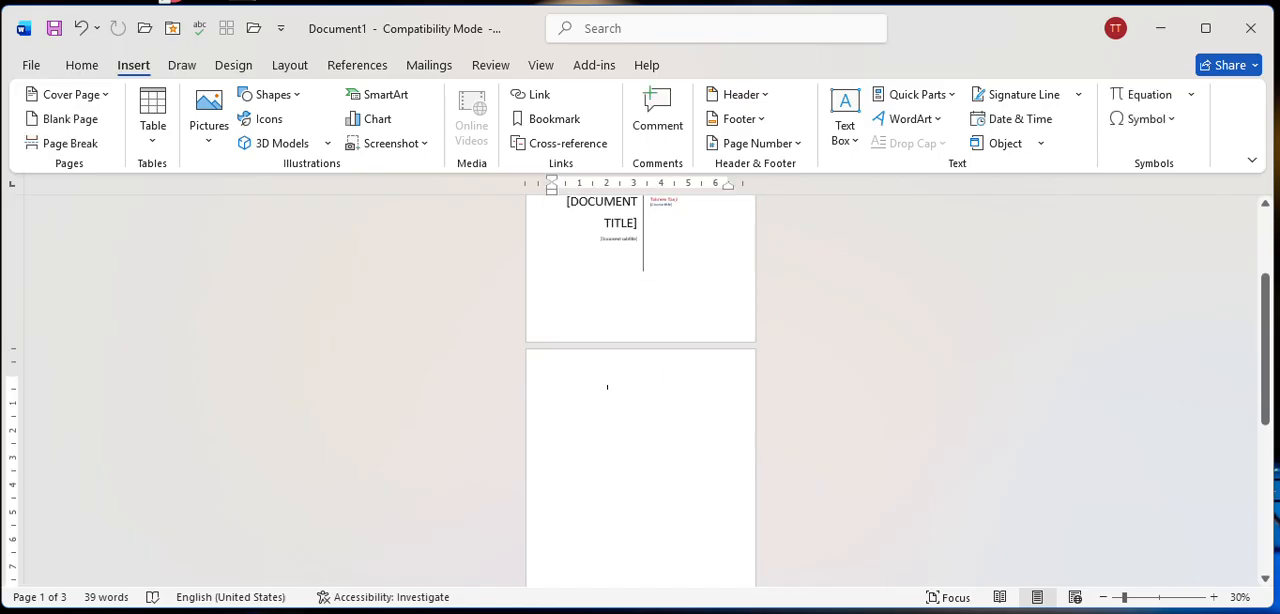
pyautogui.click(202, 110)
pyautogui.click(252, 206)
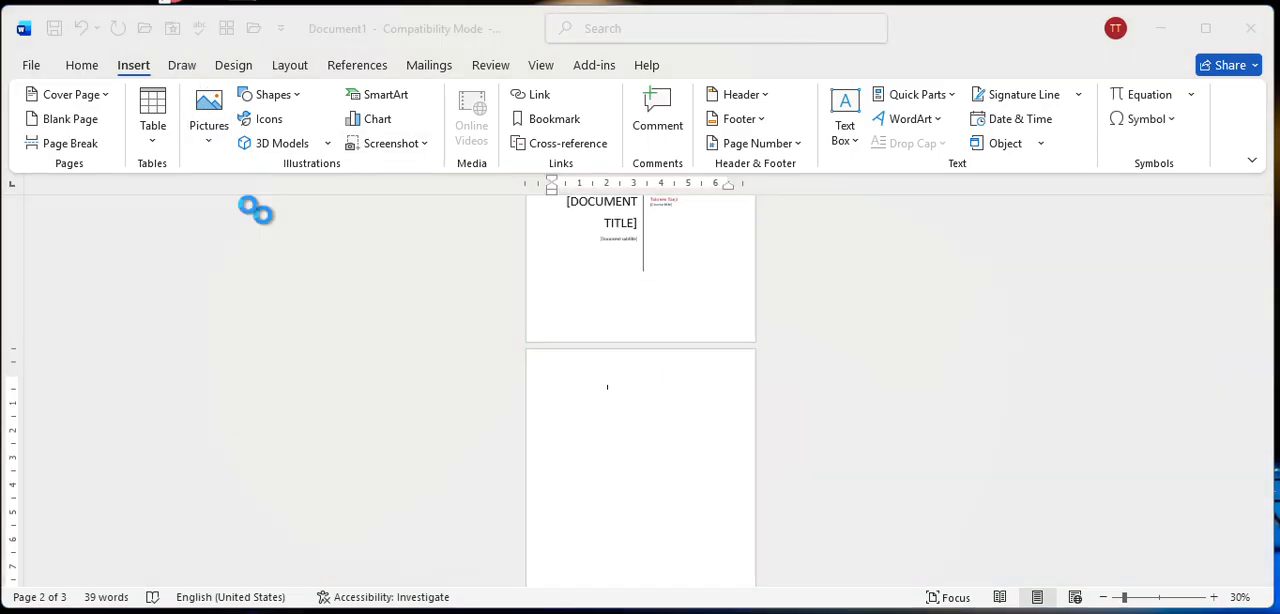
pyautogui.scroll(-6, 290, 260)
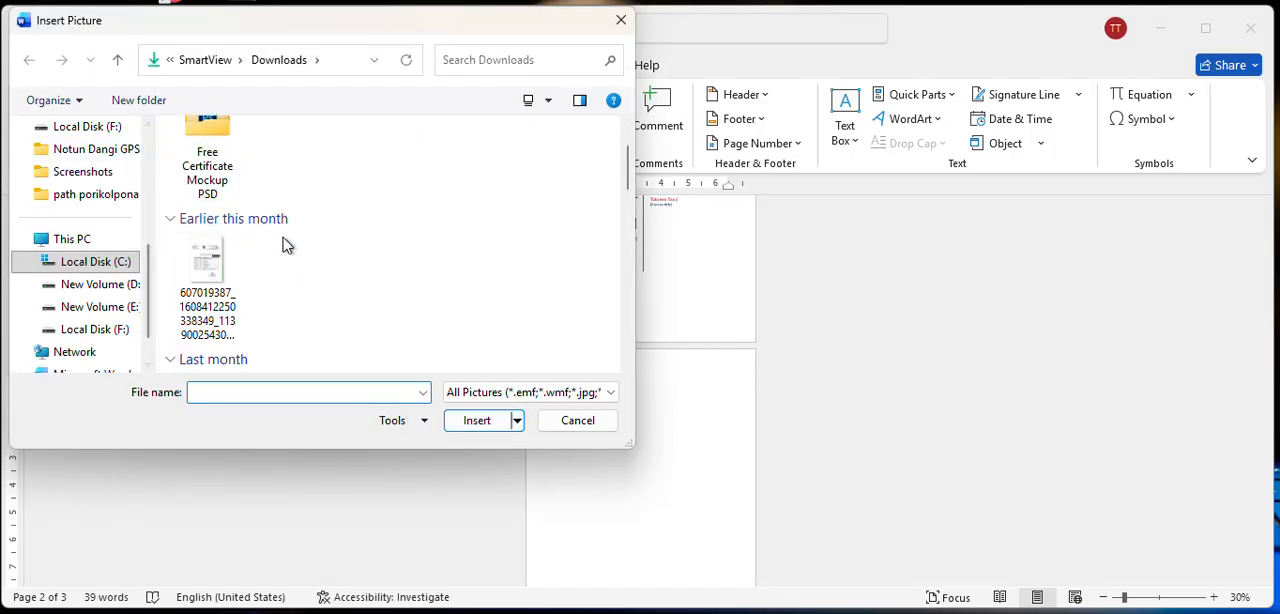
pyautogui.click(281, 292)
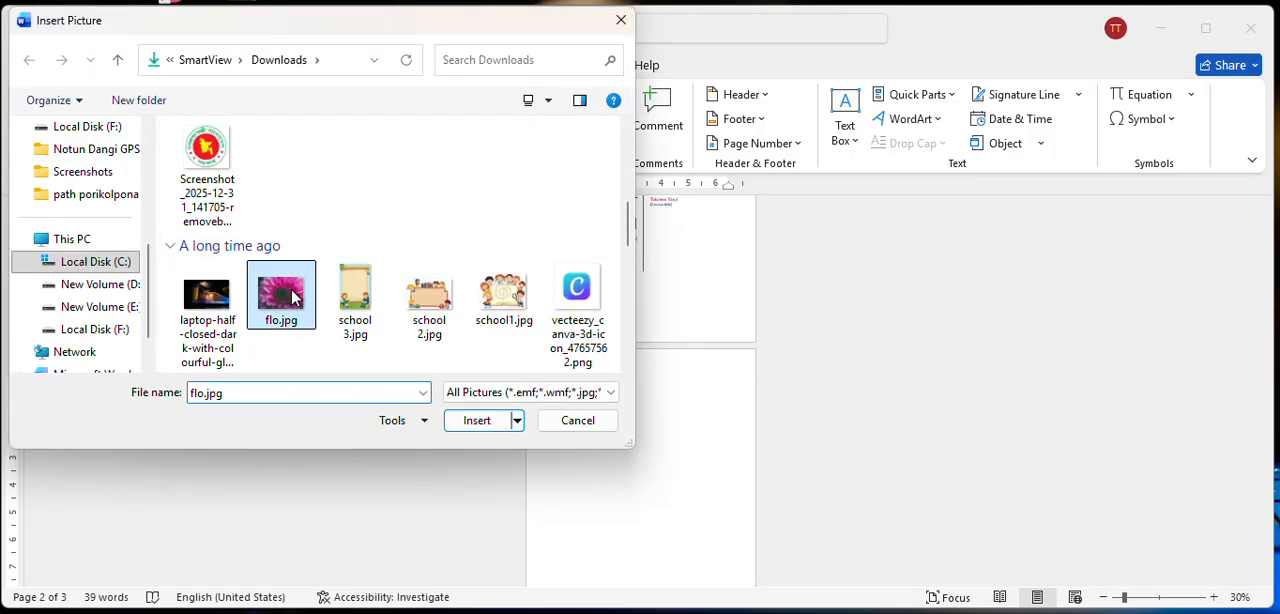
pyautogui.click(484, 420)
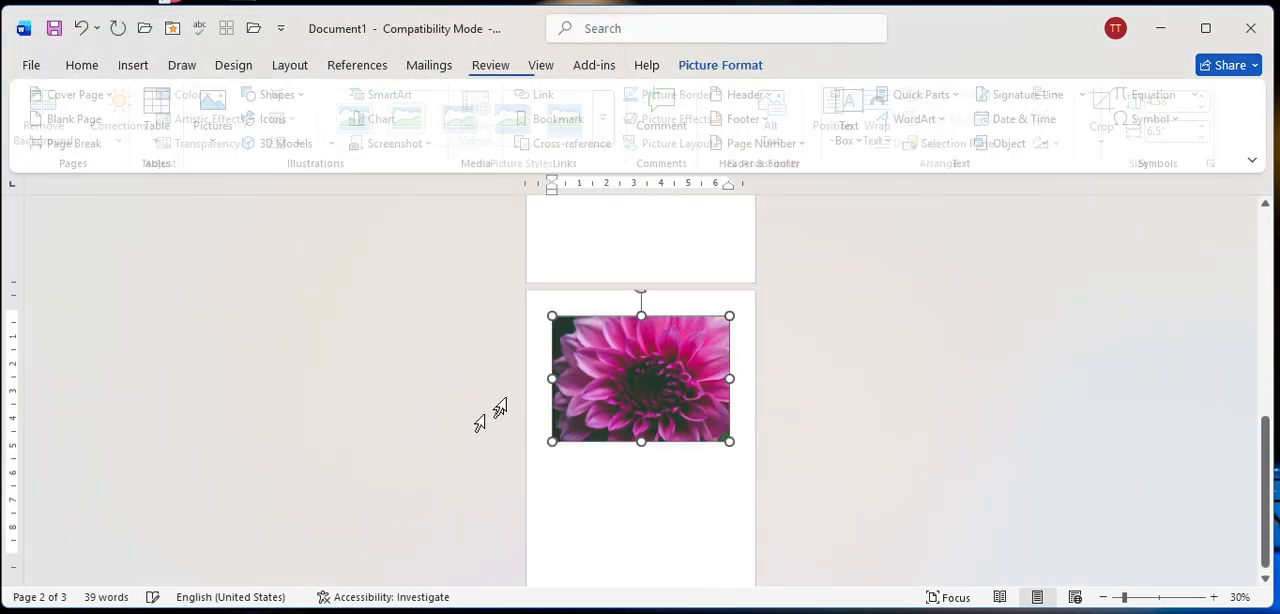
# Set the text wrapping of the newly inserted flower picture to In Front of Text.
pyautogui.rightClick(636, 380)
pyautogui.click(584, 390)
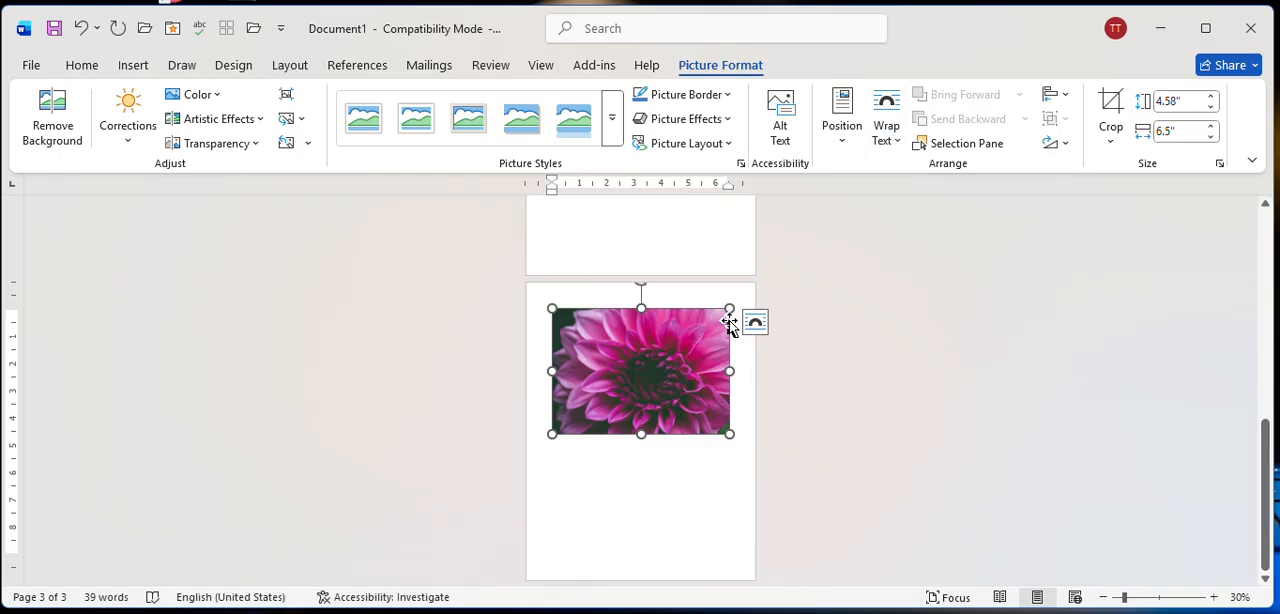
pyautogui.rightClick(629, 352)
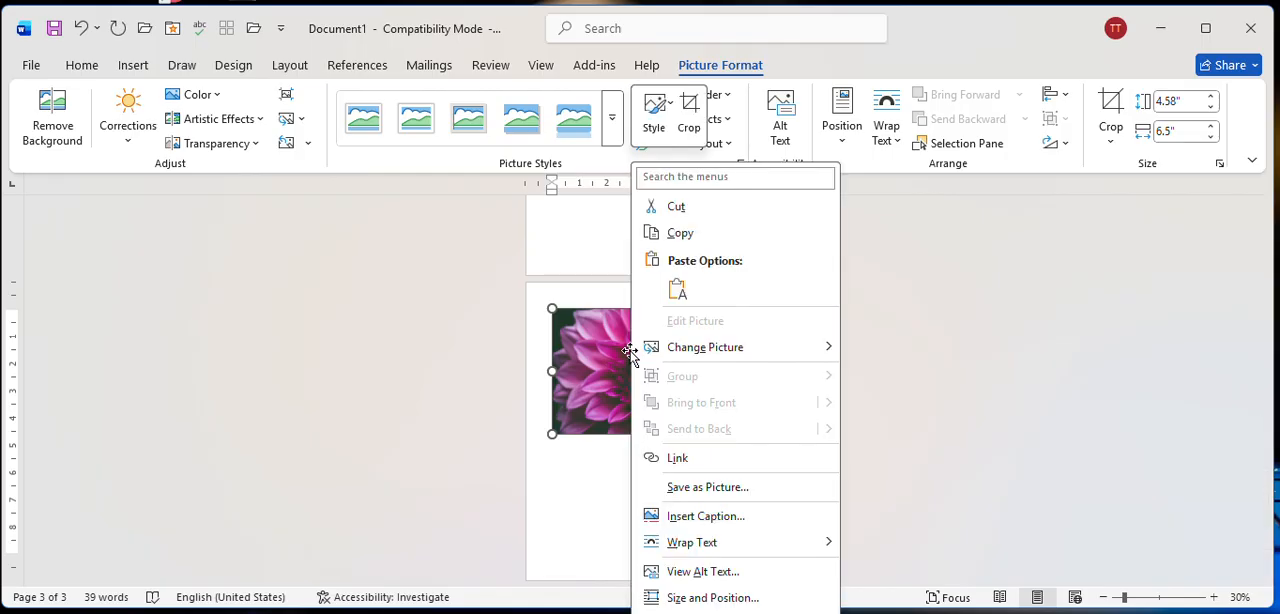
pyautogui.moveTo(701, 549)
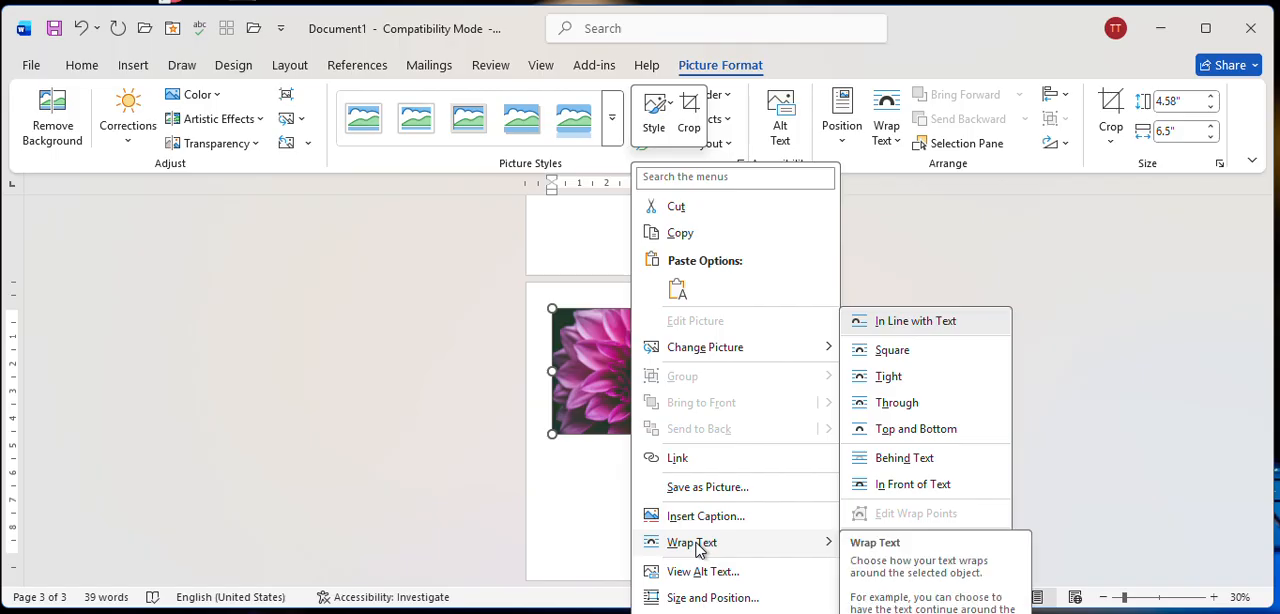
pyautogui.click(612, 388)
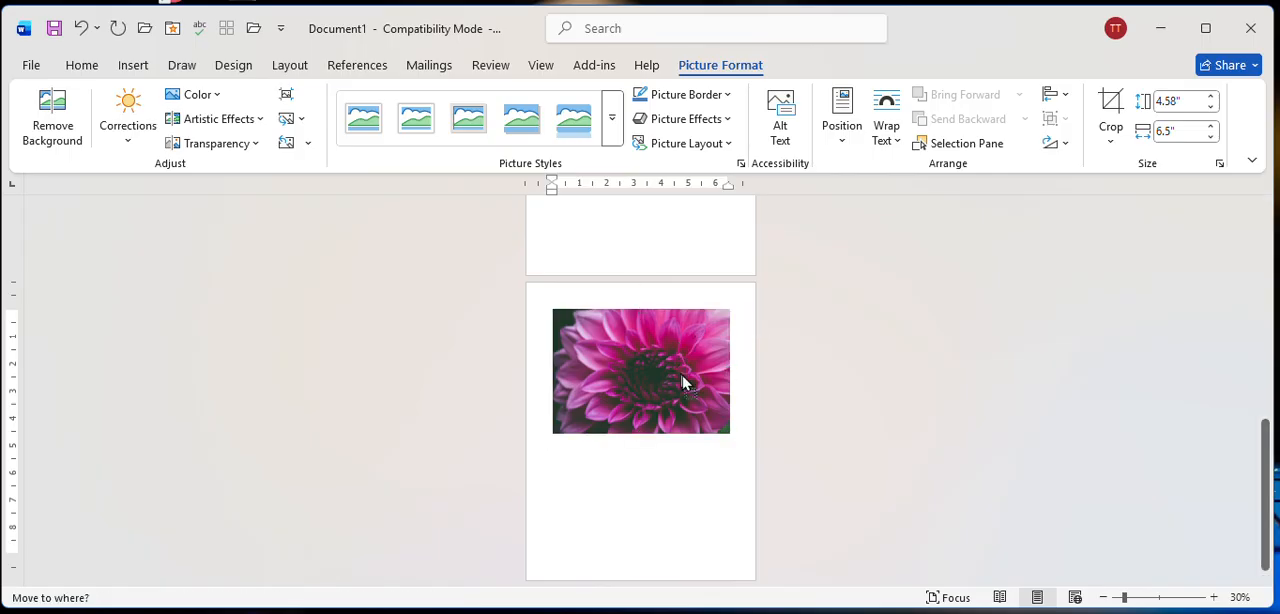
pyautogui.click(885, 150)
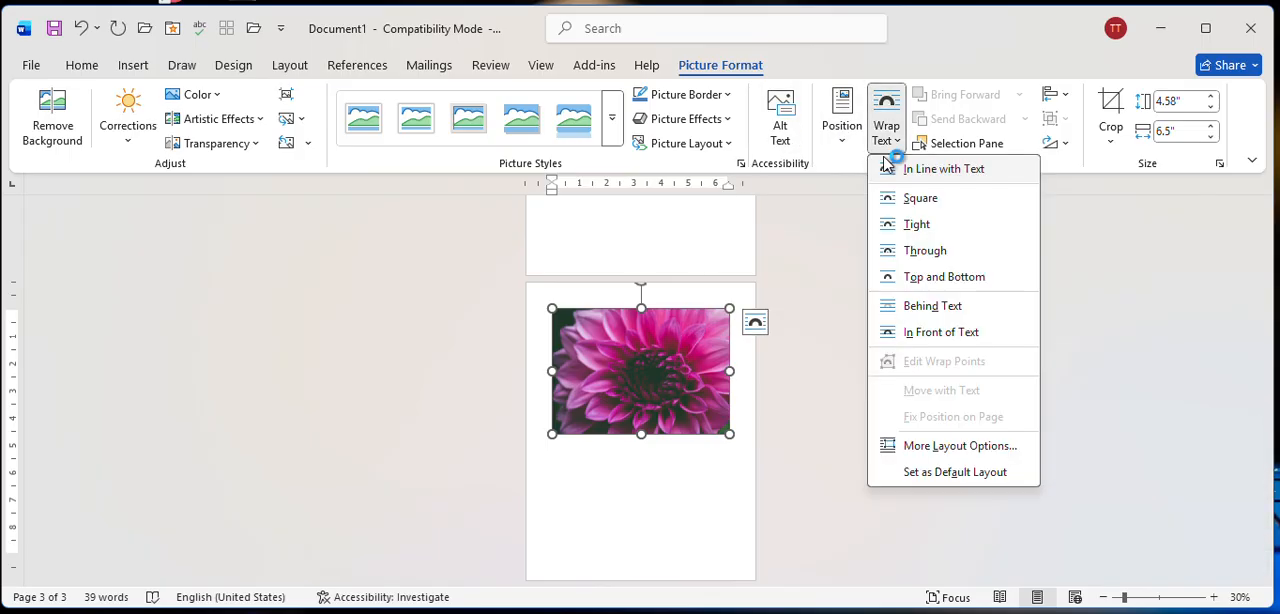
pyautogui.click(940, 332)
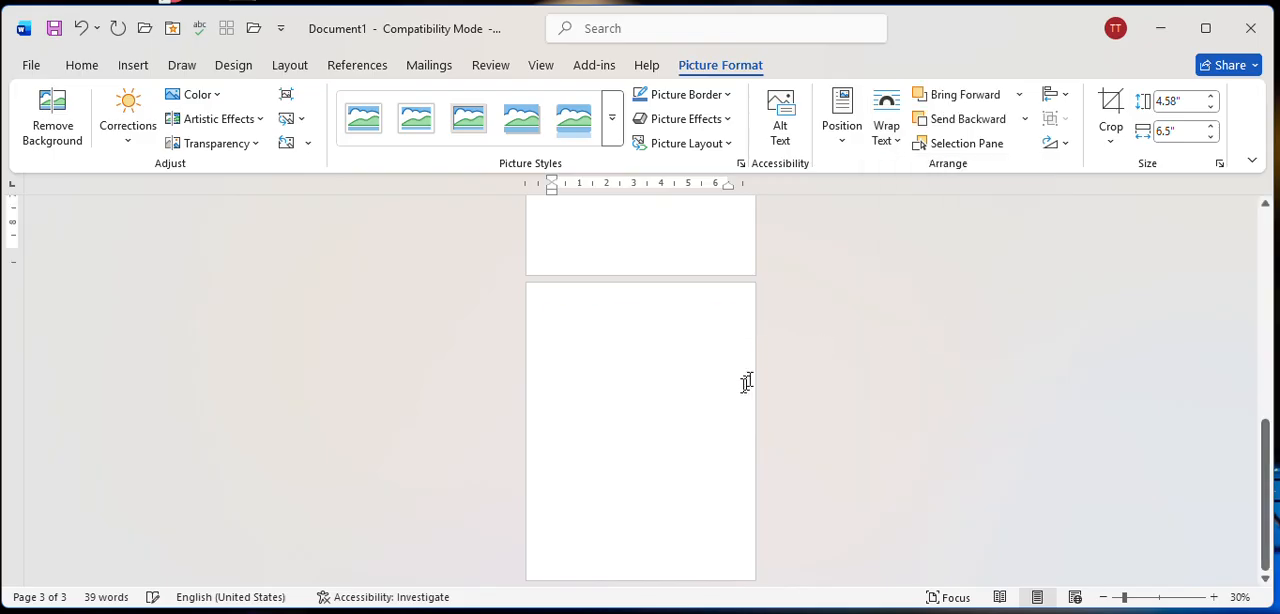
# Shrink the new flower picture to about 1.69" high by 2.4" wide and place it in the upper part of page two.
pyautogui.scroll(3, 717, 409)
pyautogui.moveTo(666, 266); pyautogui.dragTo(662, 426)
pyautogui.moveTo(560, 491); pyautogui.dragTo(671, 411)
pyautogui.moveTo(734, 389); pyautogui.dragTo(634, 307)
pyautogui.scroll(2, 634, 307)
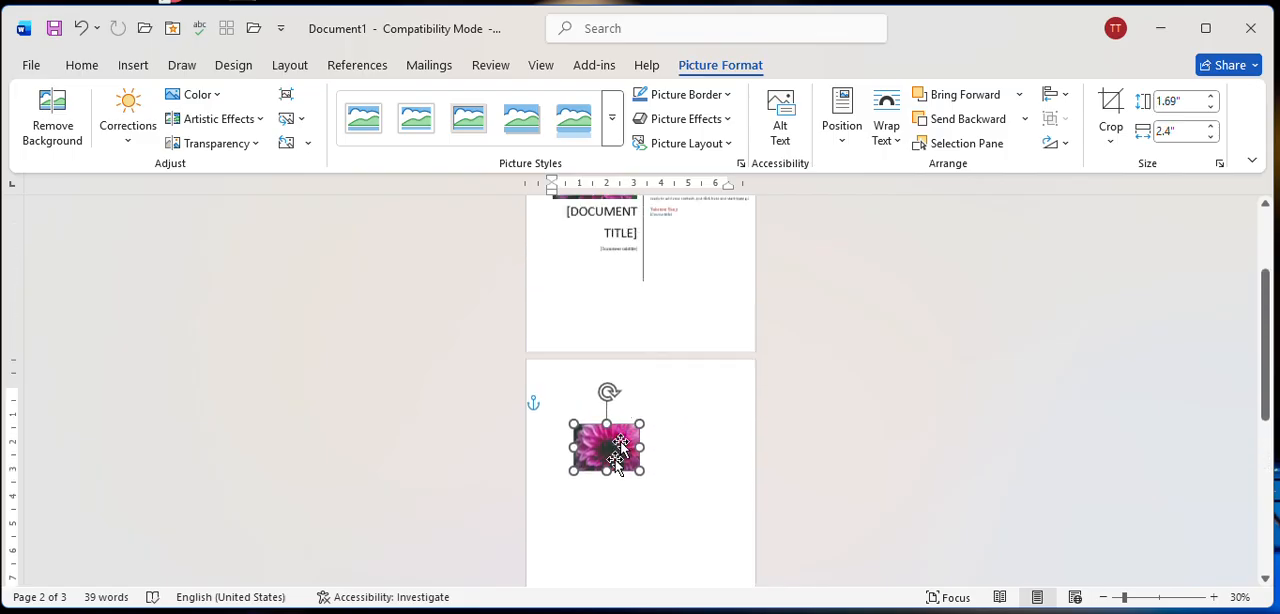
pyautogui.moveTo(605, 440); pyautogui.dragTo(618, 477)
# Zoom the document in to 70% and review the cover page with its flower picture and text placeholders.
pyautogui.scroll(3, 651, 391)
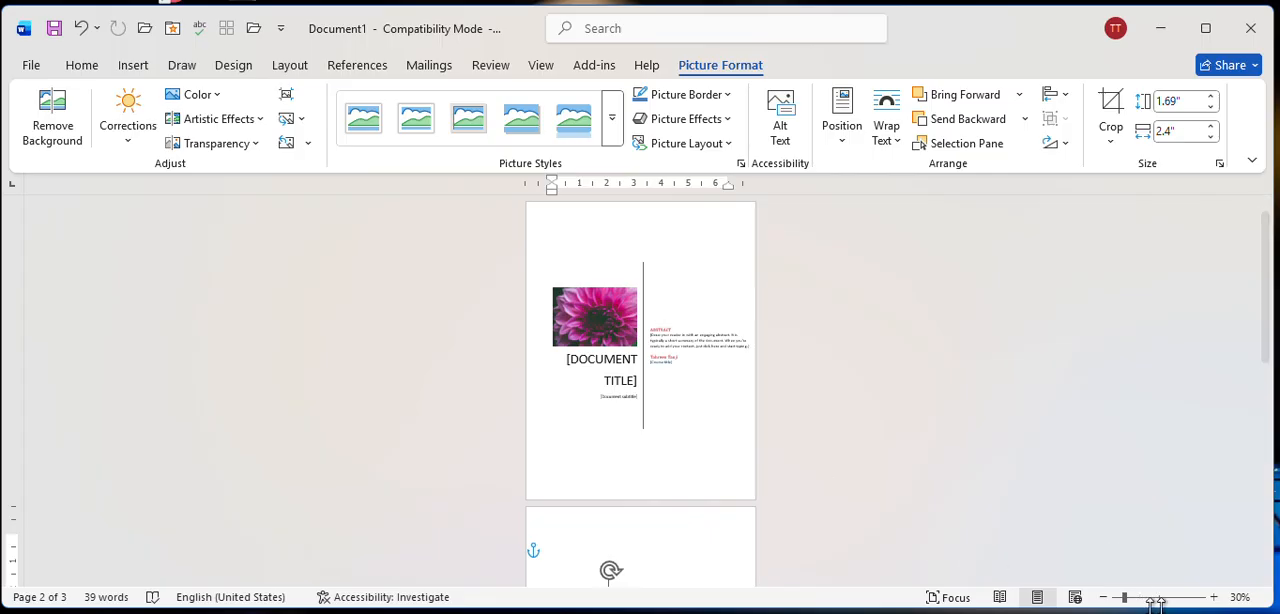
pyautogui.click(1214, 597)
pyautogui.click(1214, 597)
pyautogui.click(1214, 597)
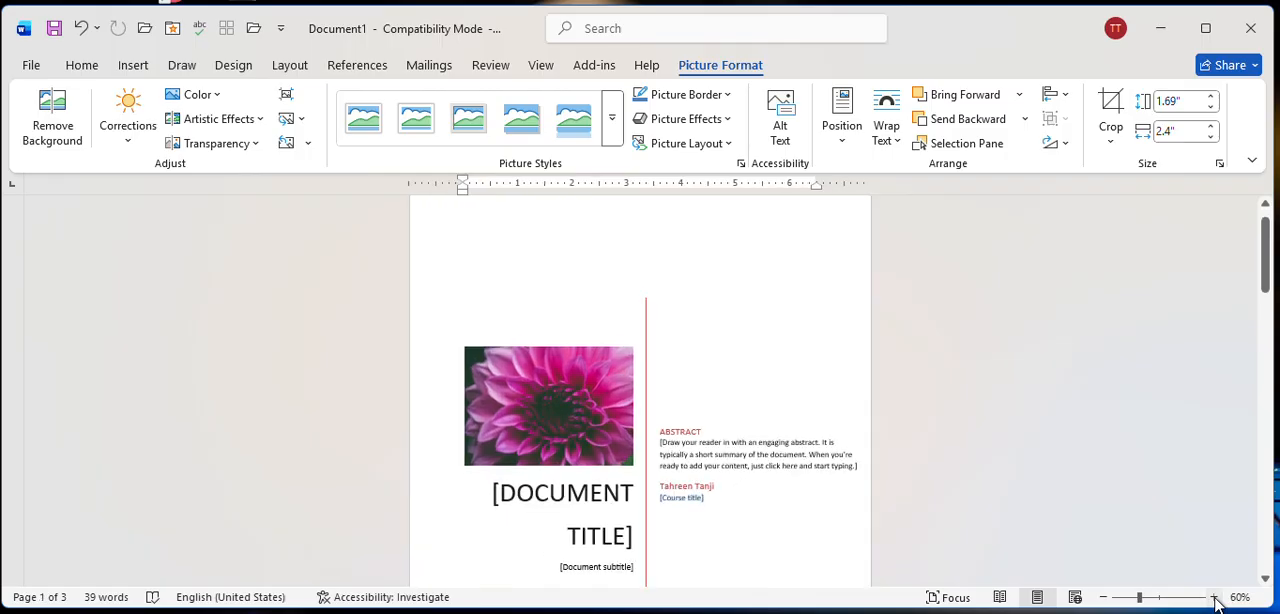
pyautogui.click(1214, 597)
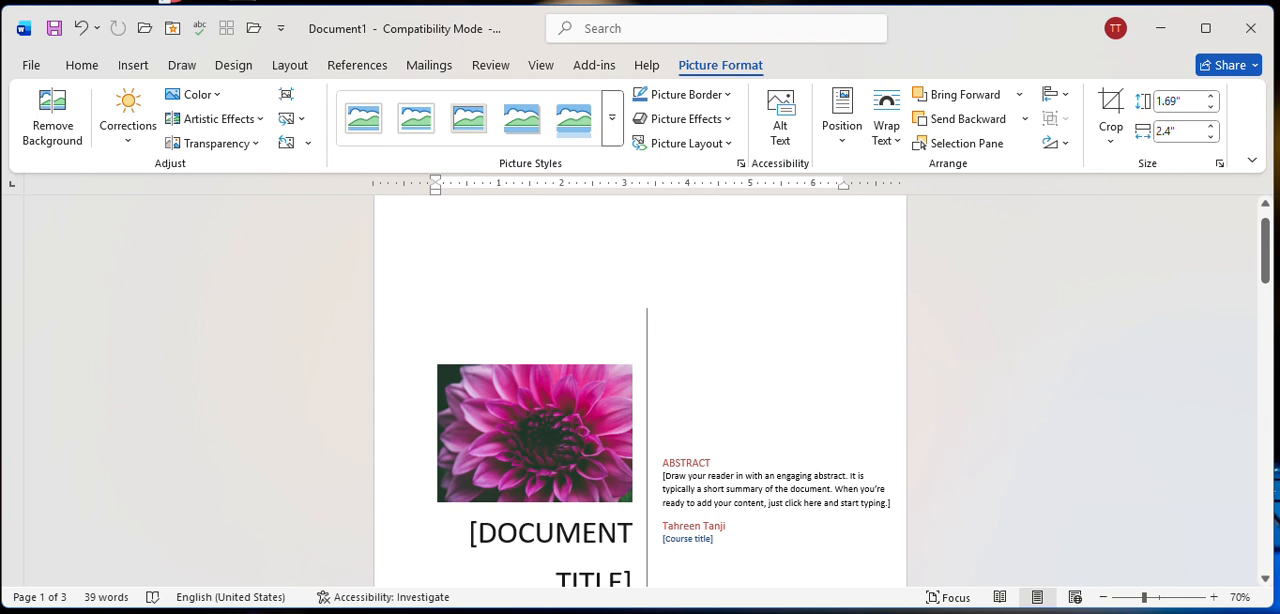
pyautogui.scroll(-3, 540, 430)
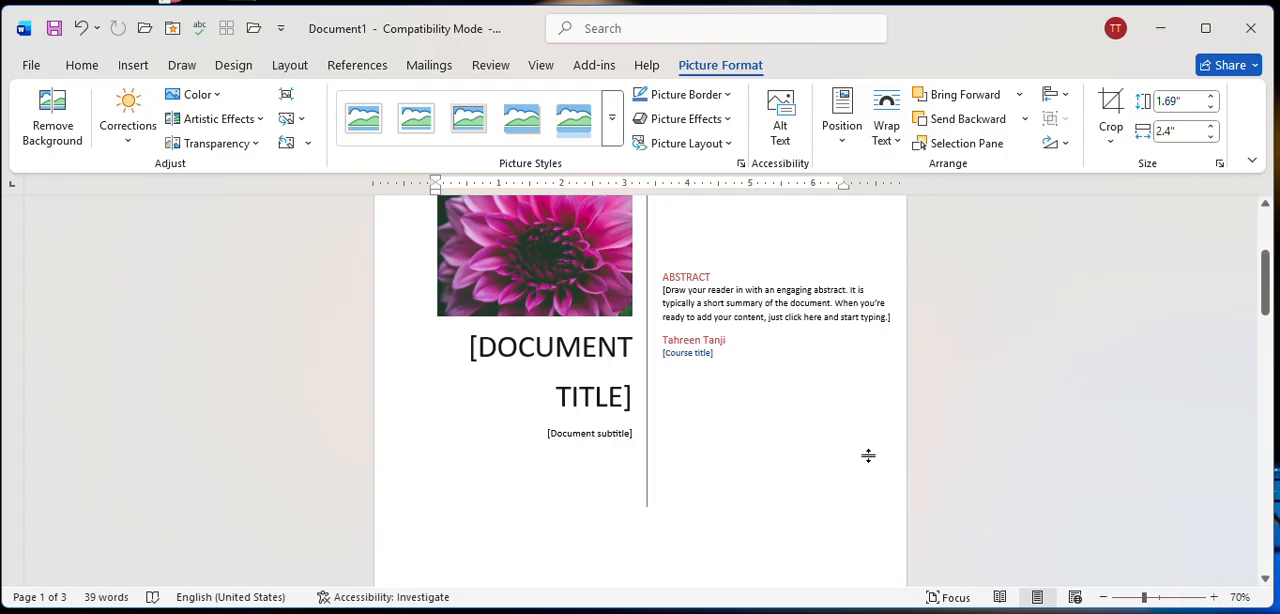
pyautogui.scroll(2, 771, 391)
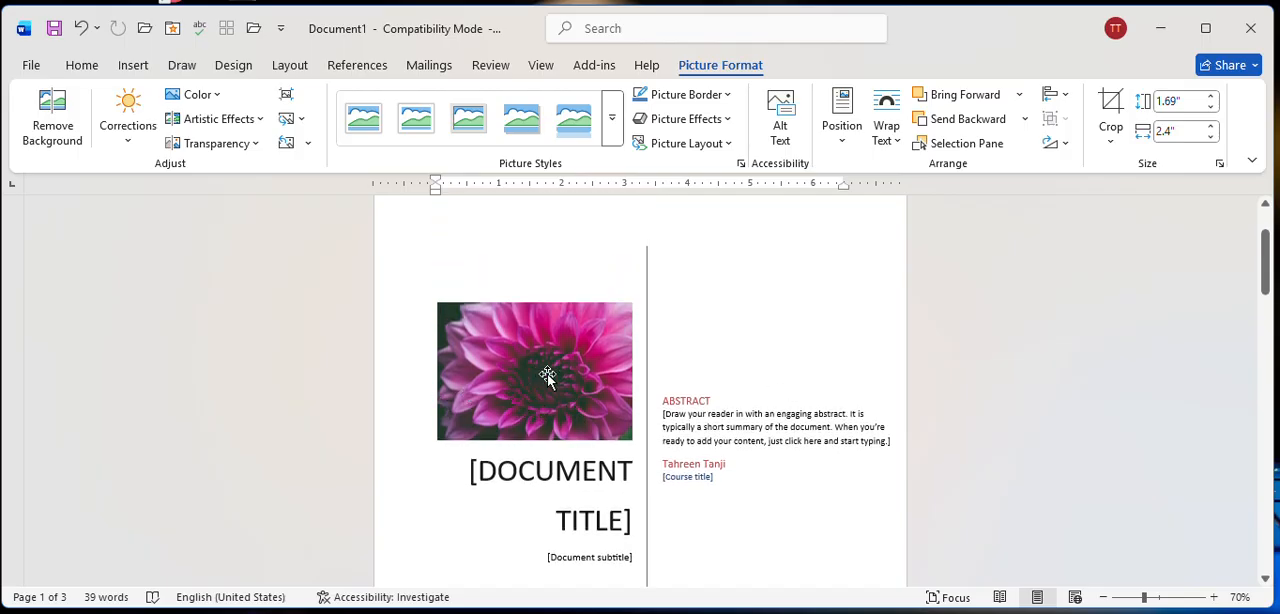
# Move the flower picture on page two closer to the page's upper-left corner and deselect it.
pyautogui.scroll(-6, 549, 374)
pyautogui.scroll(-5, 549, 374)
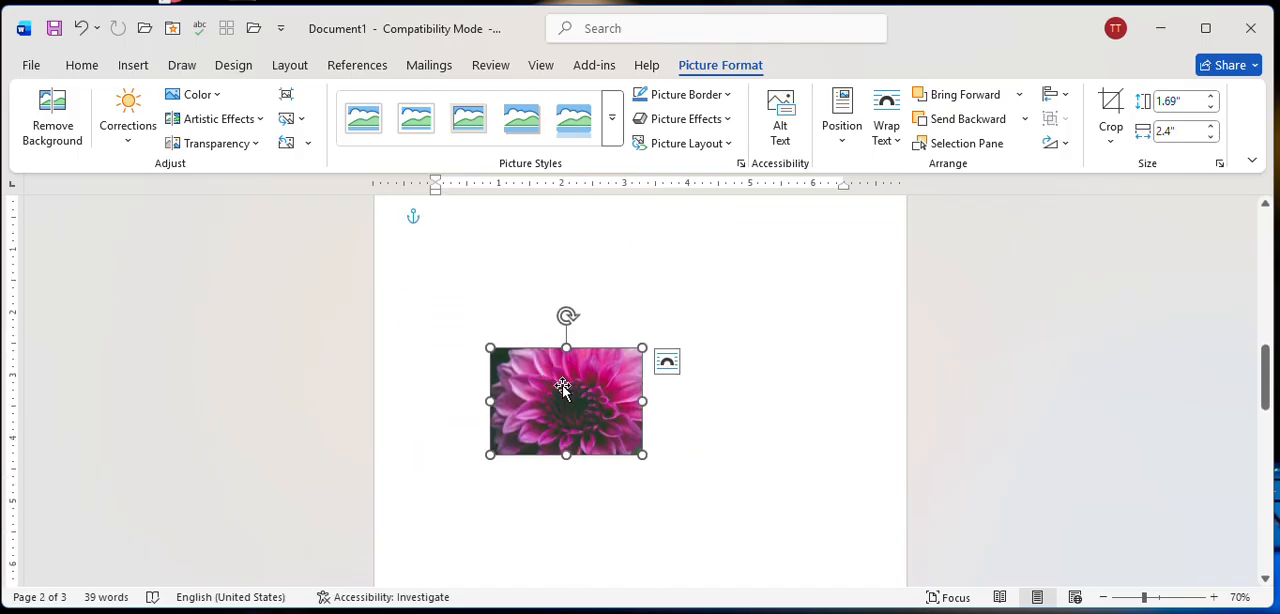
pyautogui.moveTo(546, 400); pyautogui.dragTo(510, 320)
pyautogui.scroll(2, 515, 330)
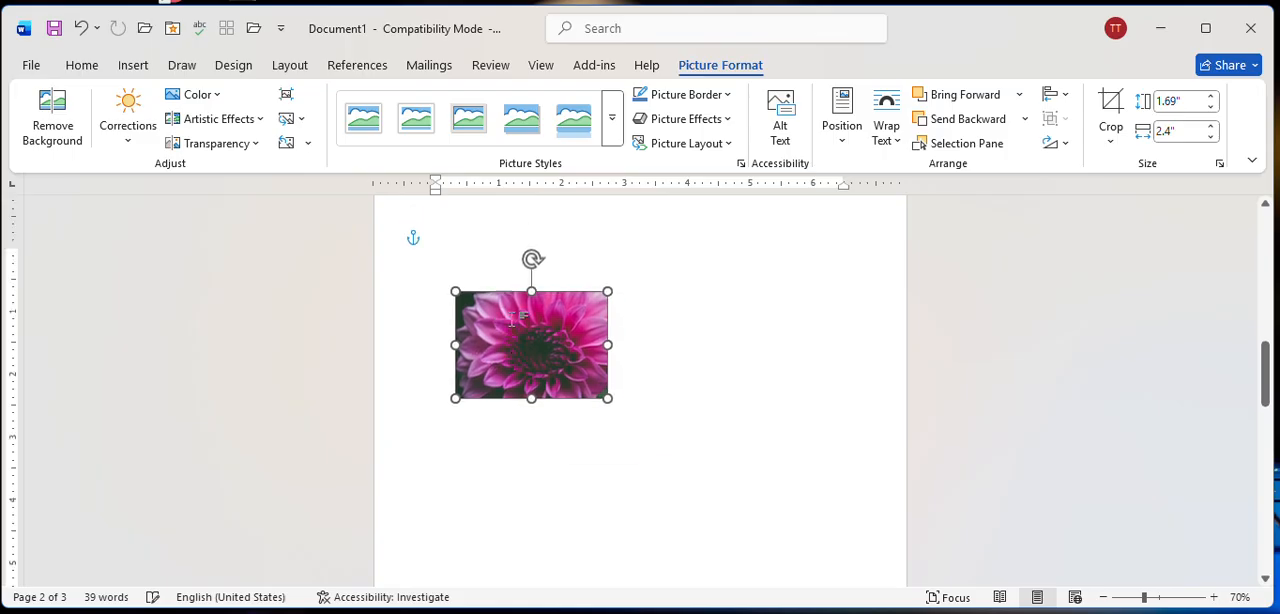
pyautogui.moveTo(531, 423); pyautogui.dragTo(539, 392)
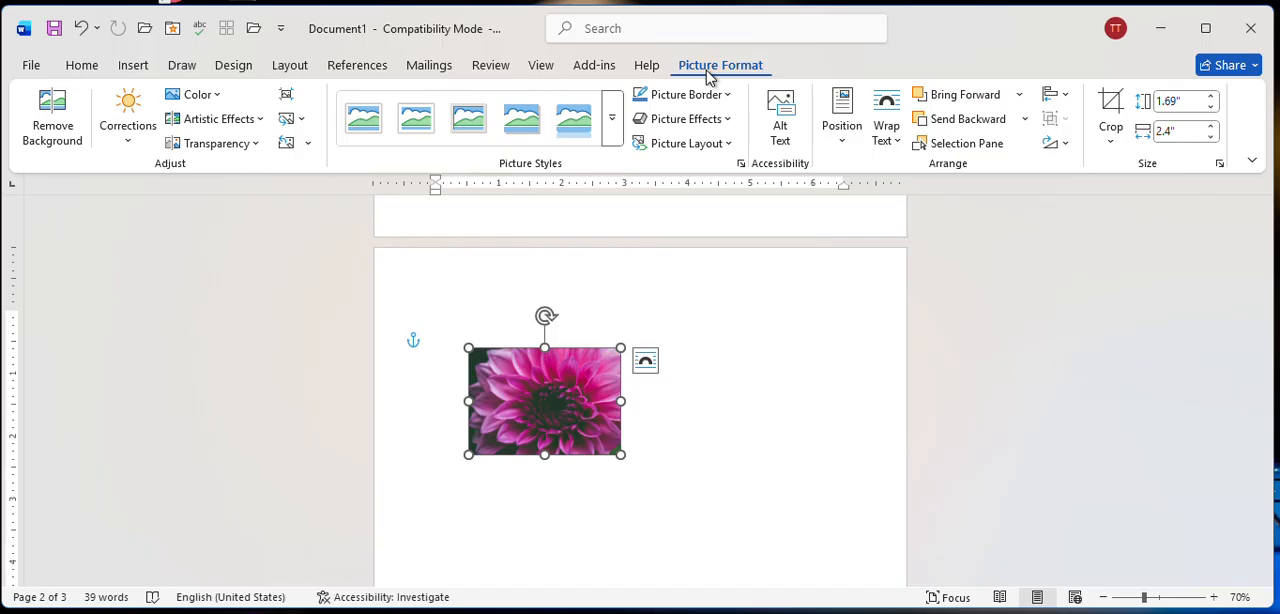
pyautogui.click(734, 400)
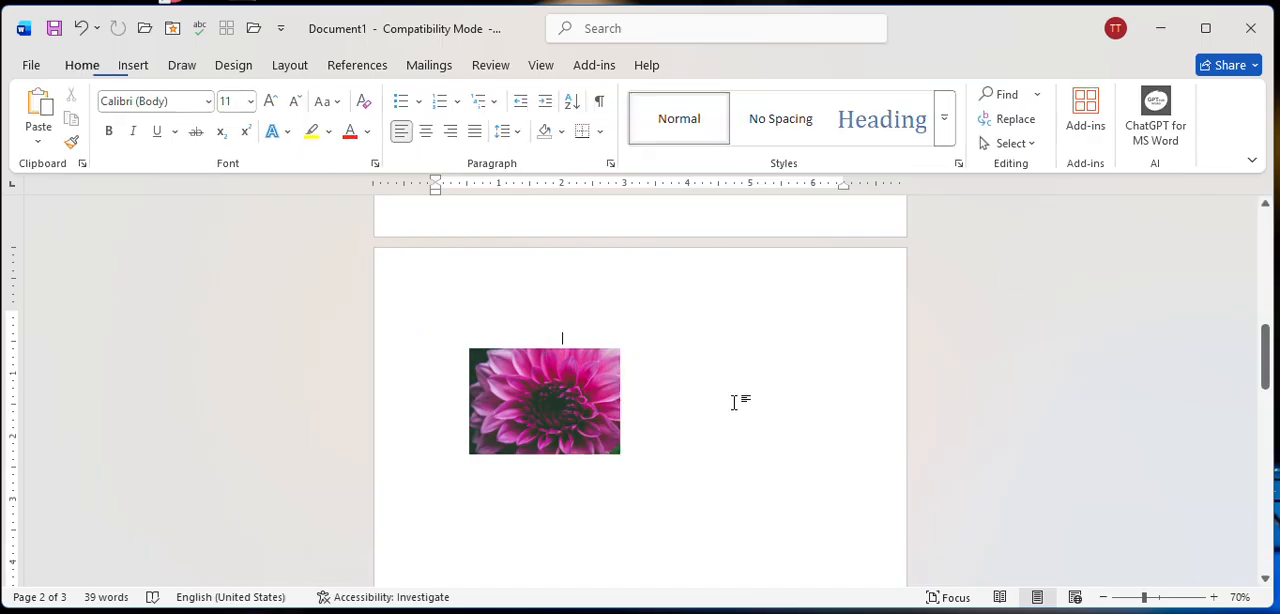
# Select the flower picture on page two and bring up its picture formatting tools.
pyautogui.scroll(4, 734, 400)
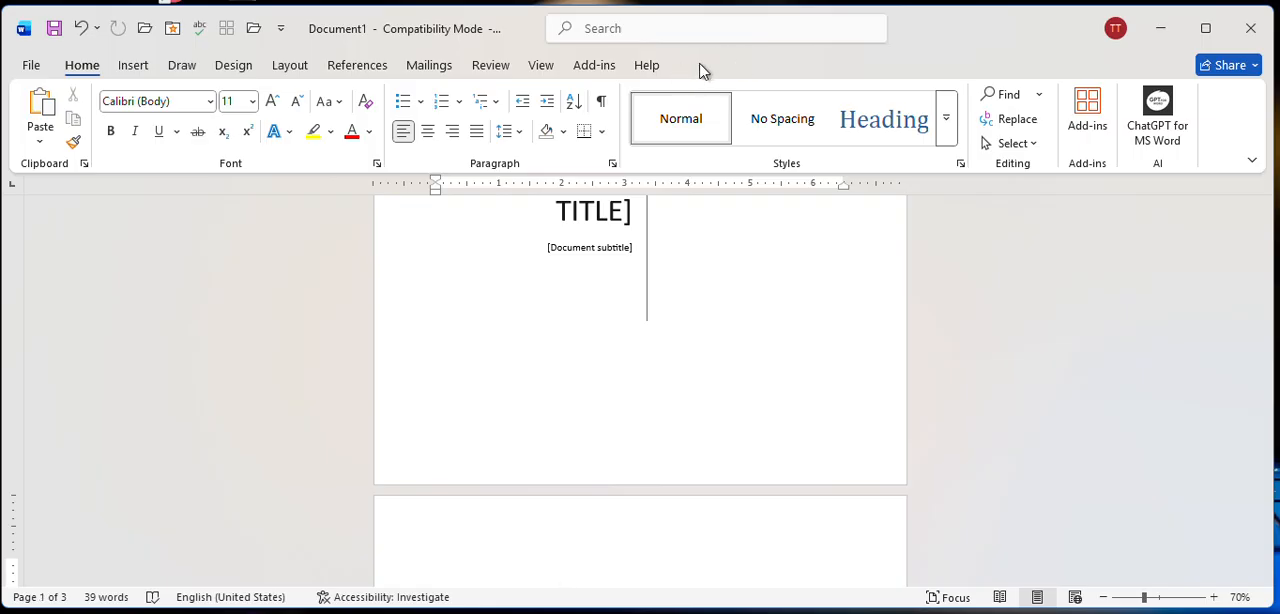
pyautogui.scroll(-8, 700, 70)
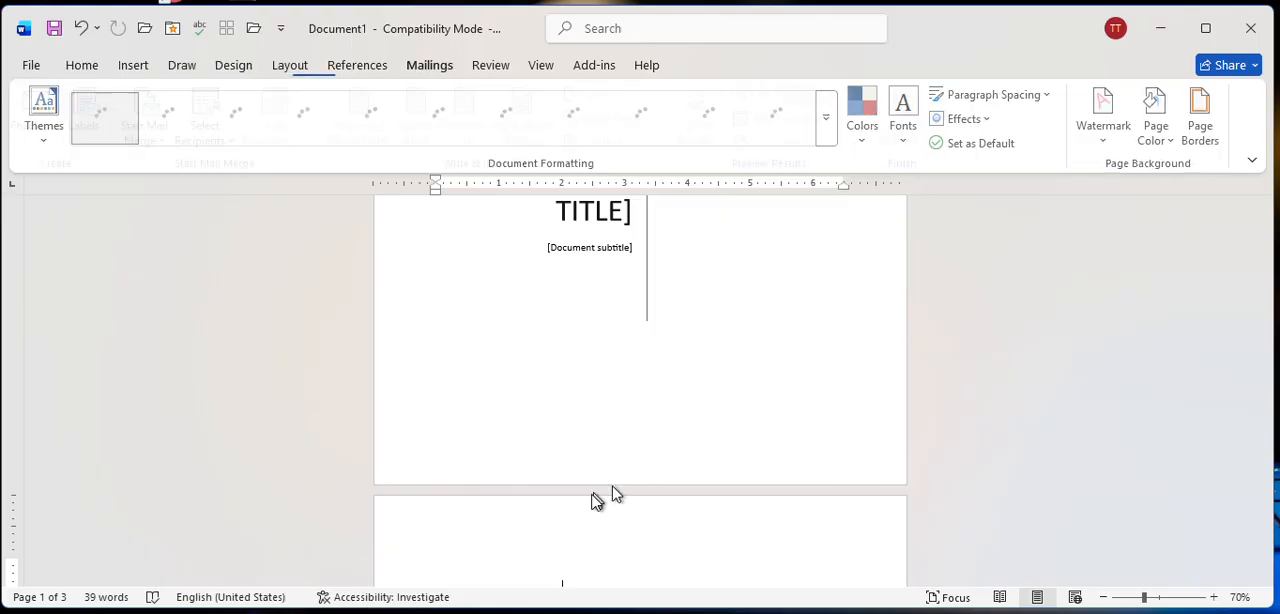
pyautogui.scroll(-3, 593, 410)
pyautogui.scroll(-1, 590, 410)
pyautogui.click(552, 347)
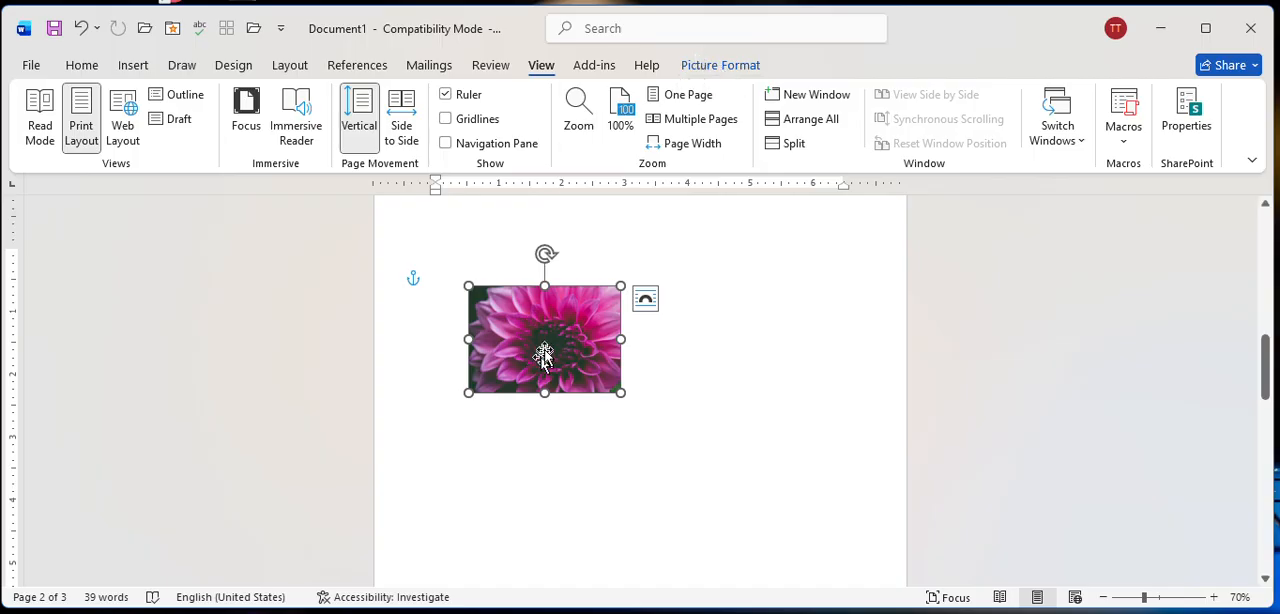
pyautogui.click(686, 347)
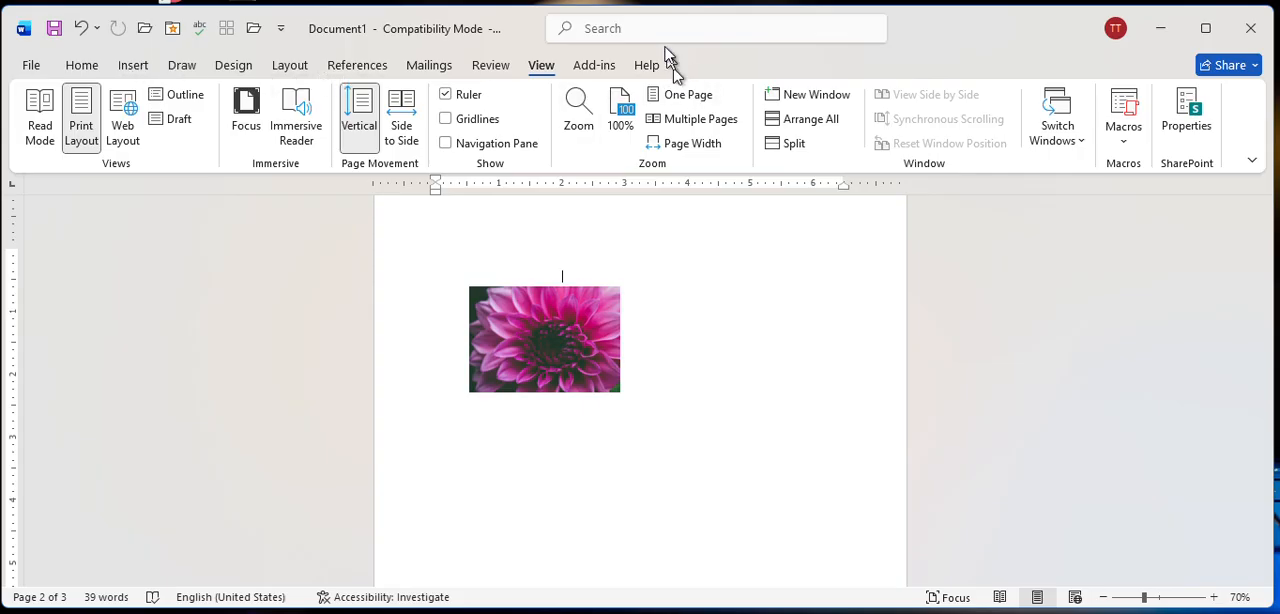
pyautogui.click(583, 339)
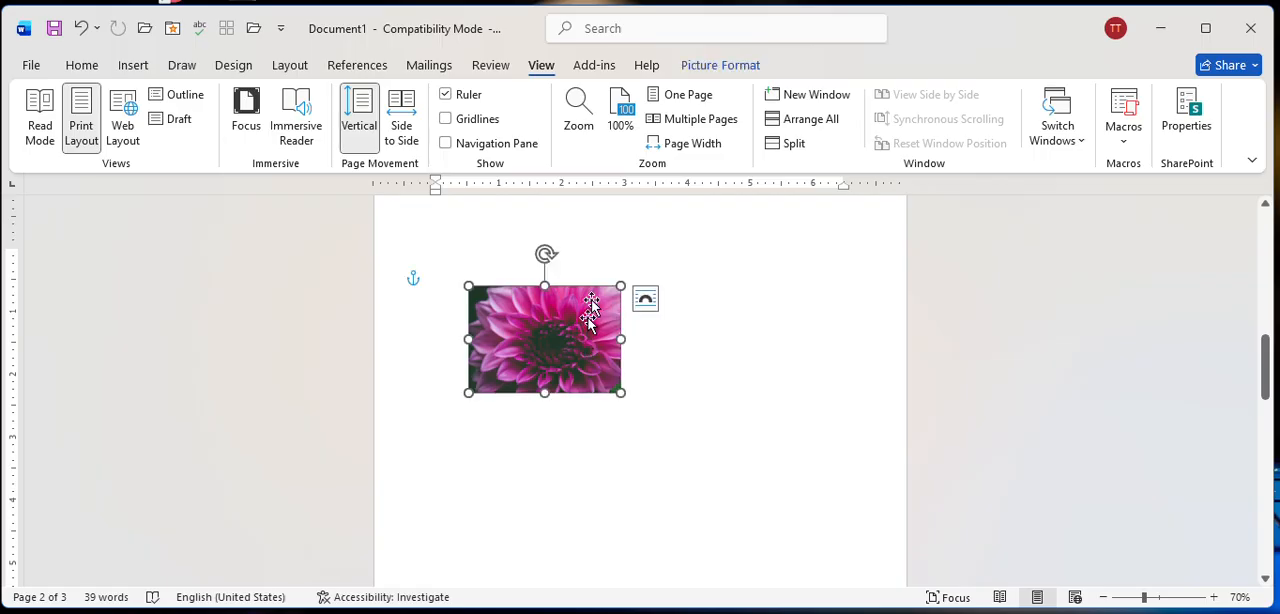
pyautogui.click(720, 65)
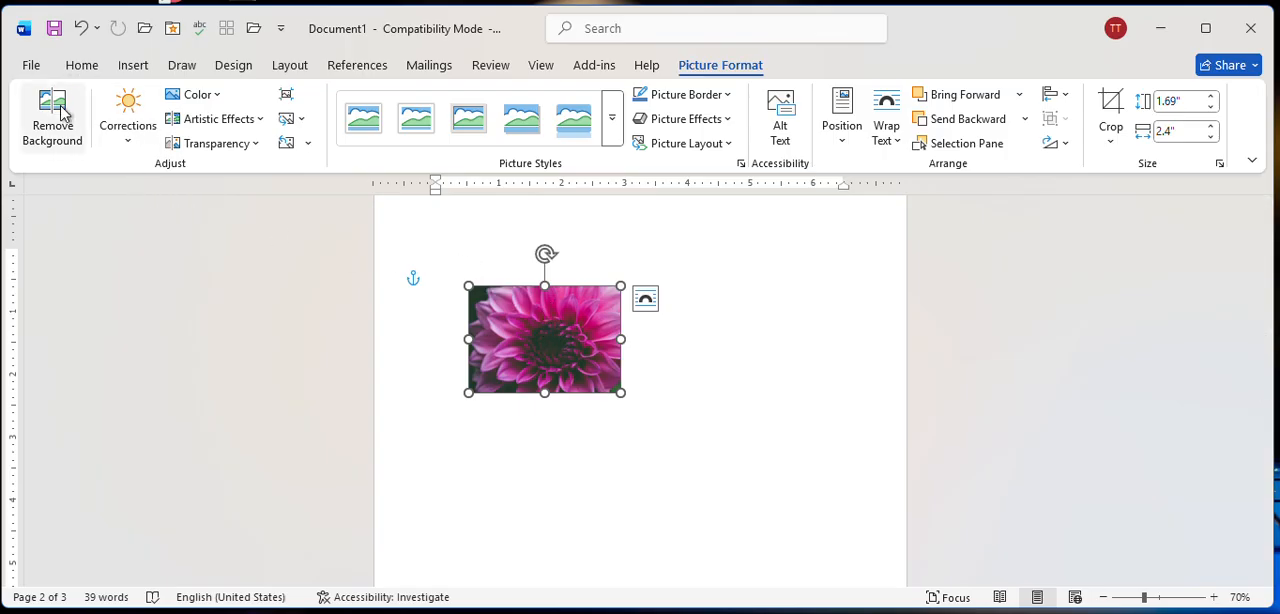
# Examine the color, artistic effect and reset options available for the flower picture without applying any.
pyautogui.click(222, 97)
pyautogui.click(120, 188)
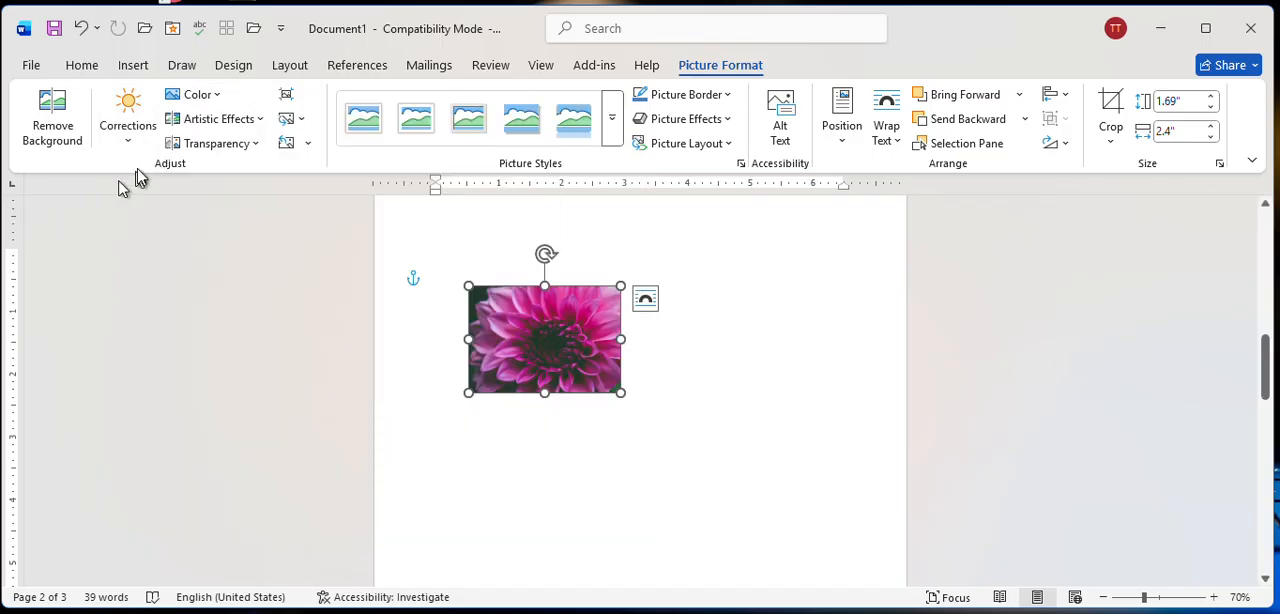
pyautogui.click(245, 120)
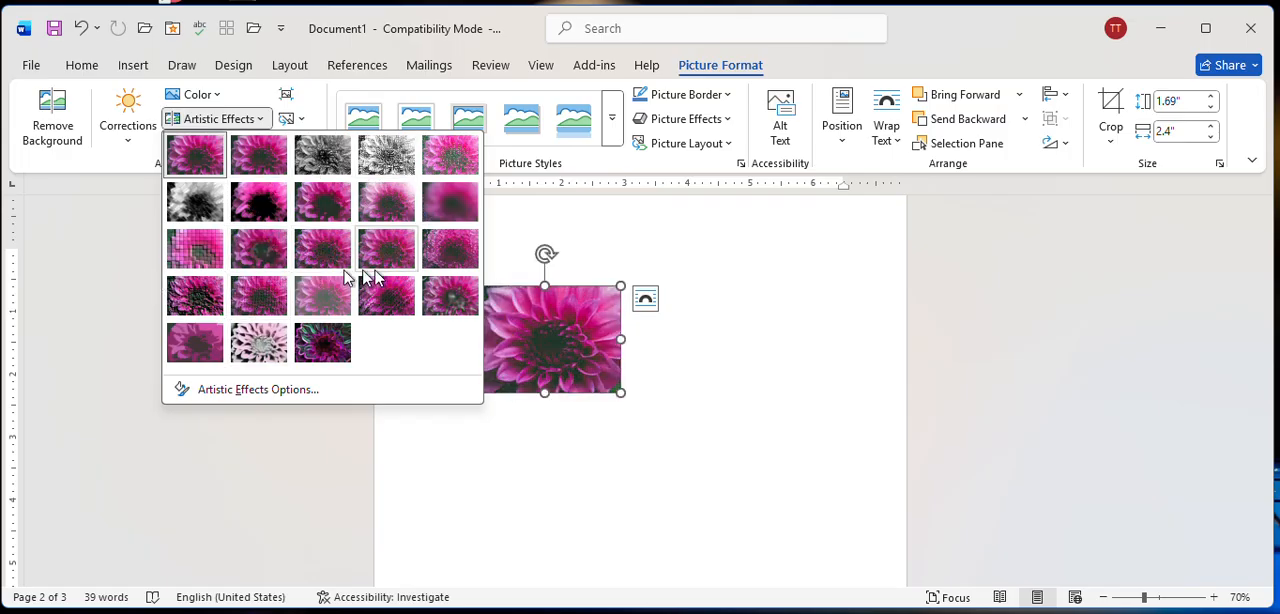
pyautogui.press('Escape')
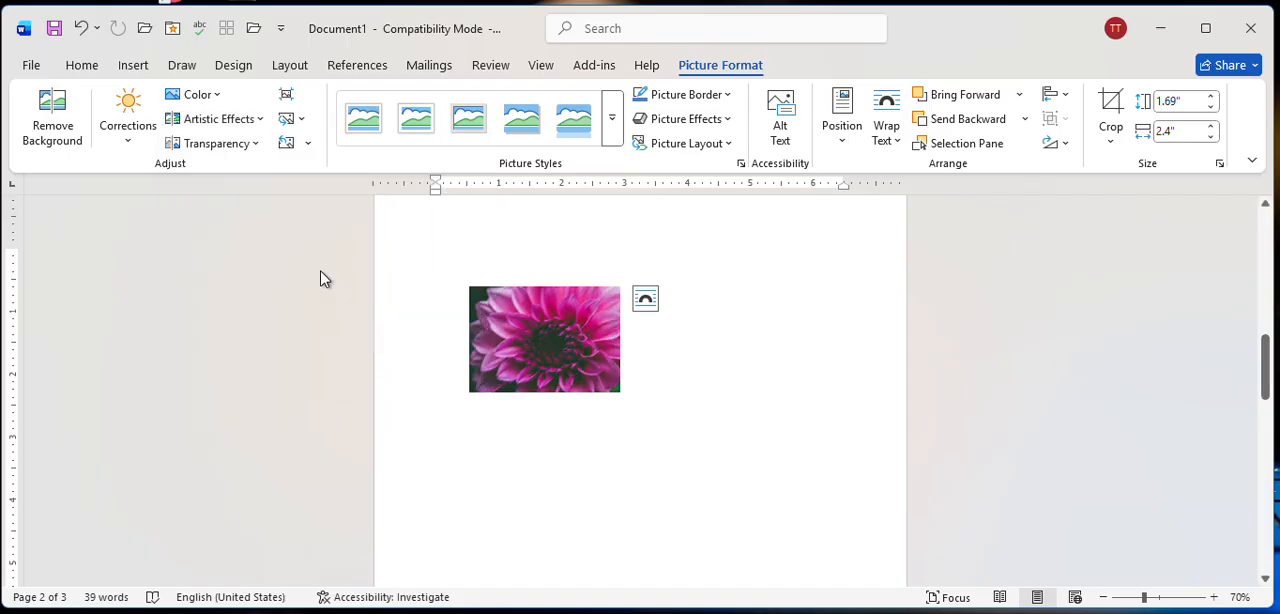
pyautogui.click(307, 143)
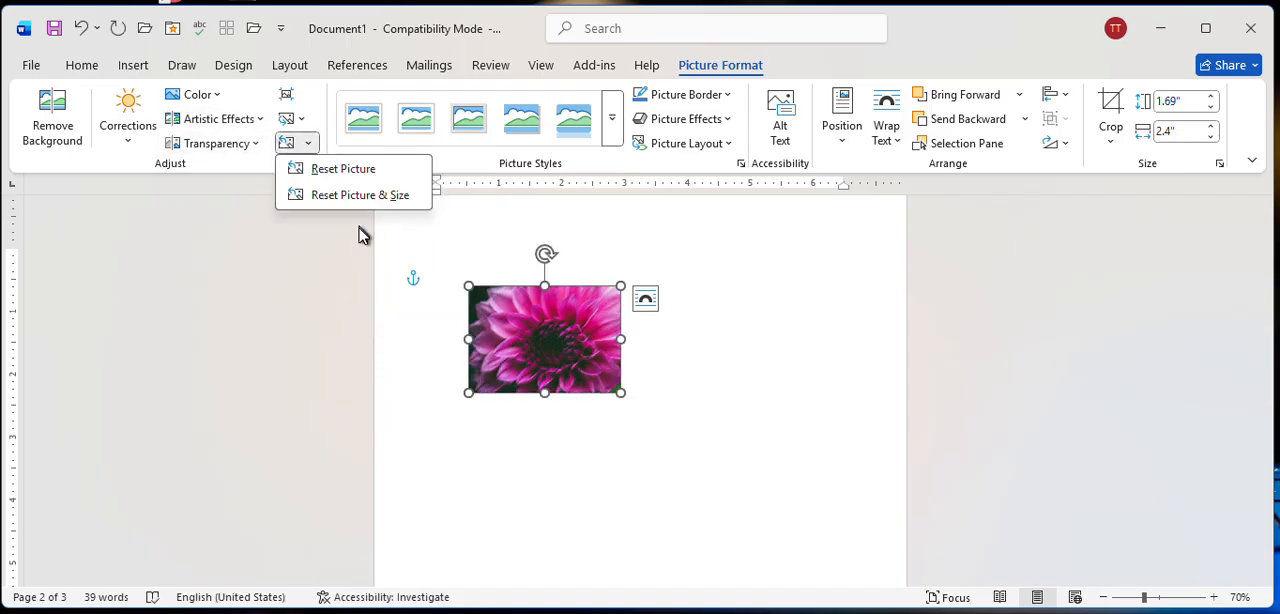
pyautogui.click(268, 296)
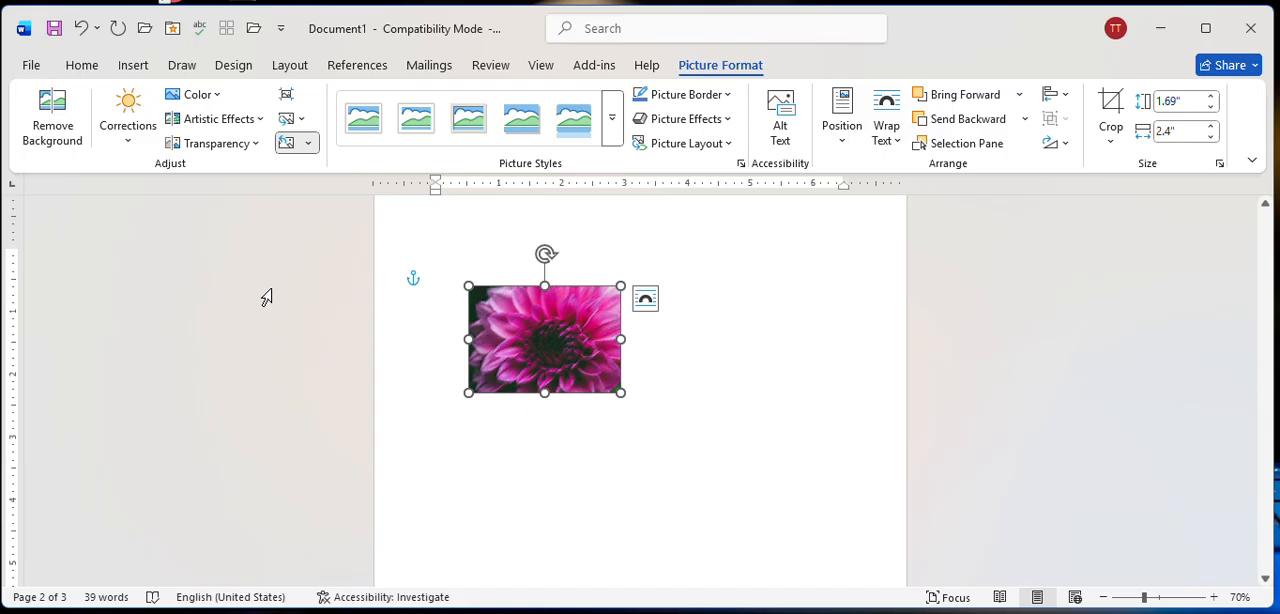
# Set the flower picture's artistic effect to the first preset, None, and look over the picture reset options.
pyautogui.click(308, 144)
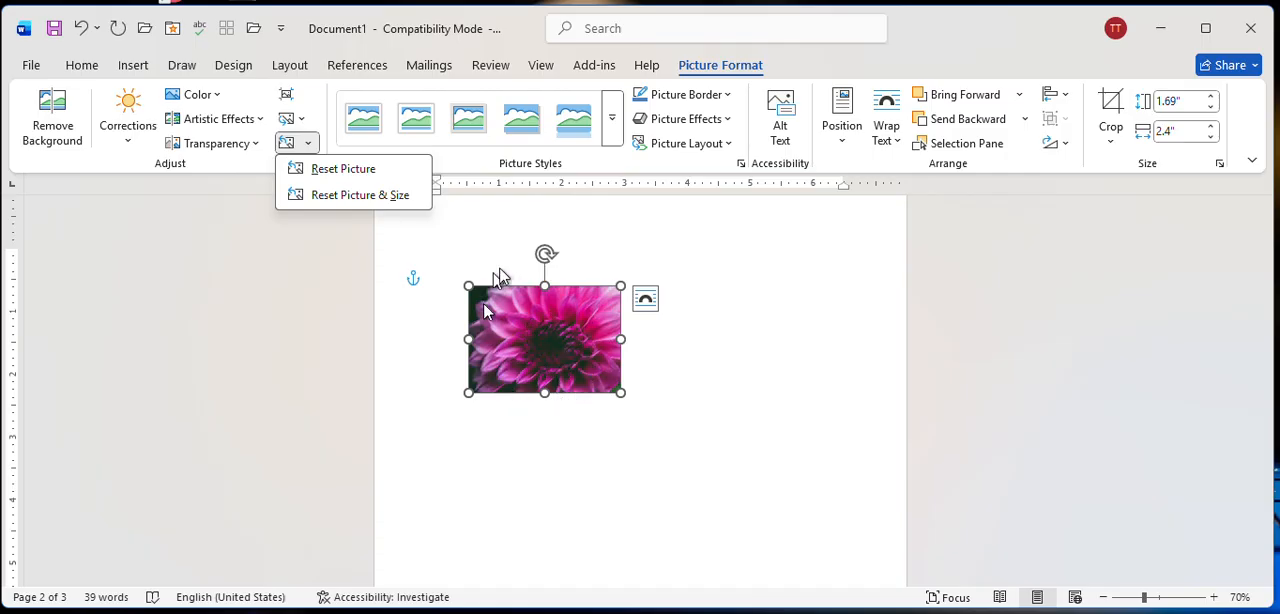
pyautogui.click(258, 119)
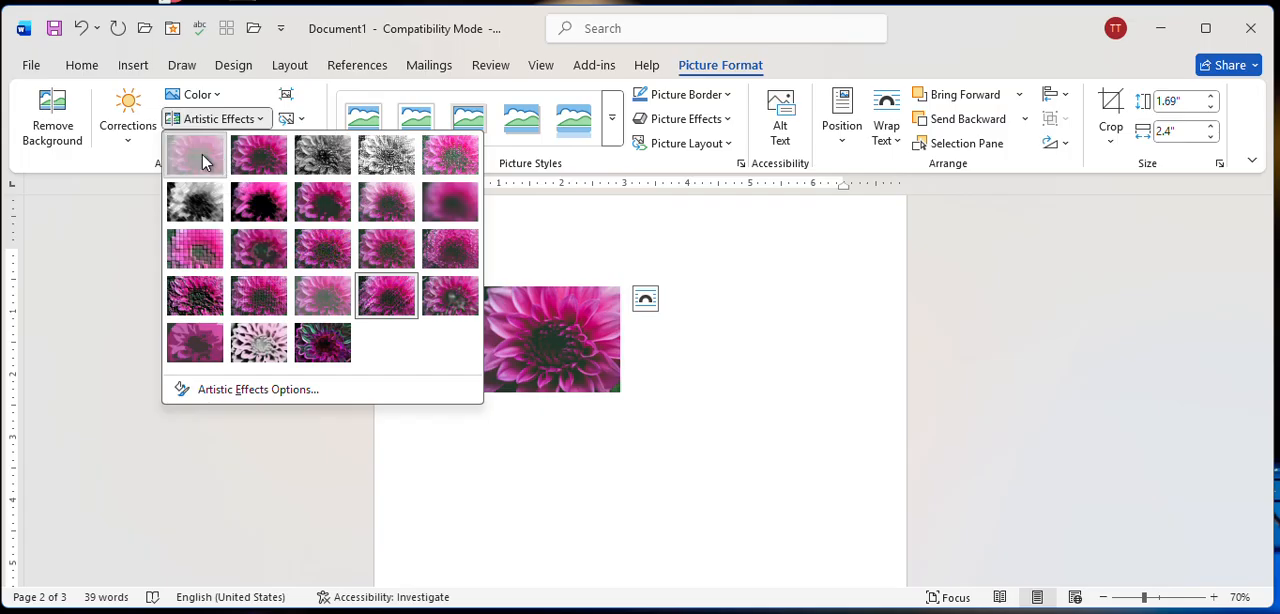
pyautogui.click(220, 158)
pyautogui.click(305, 145)
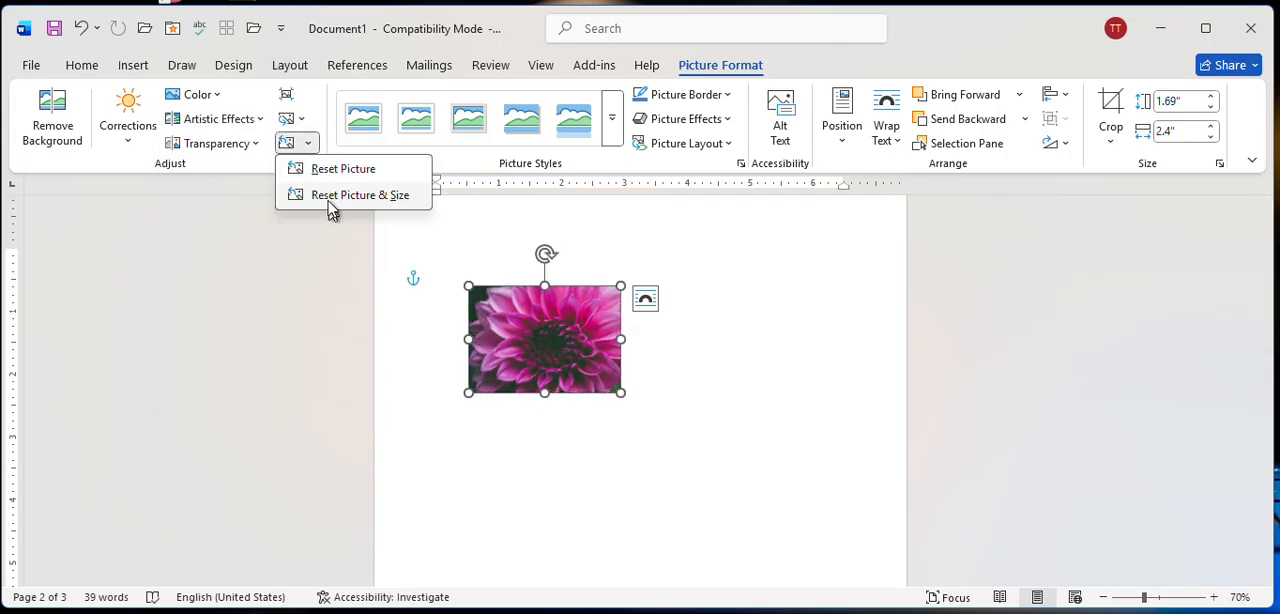
pyautogui.click(398, 338)
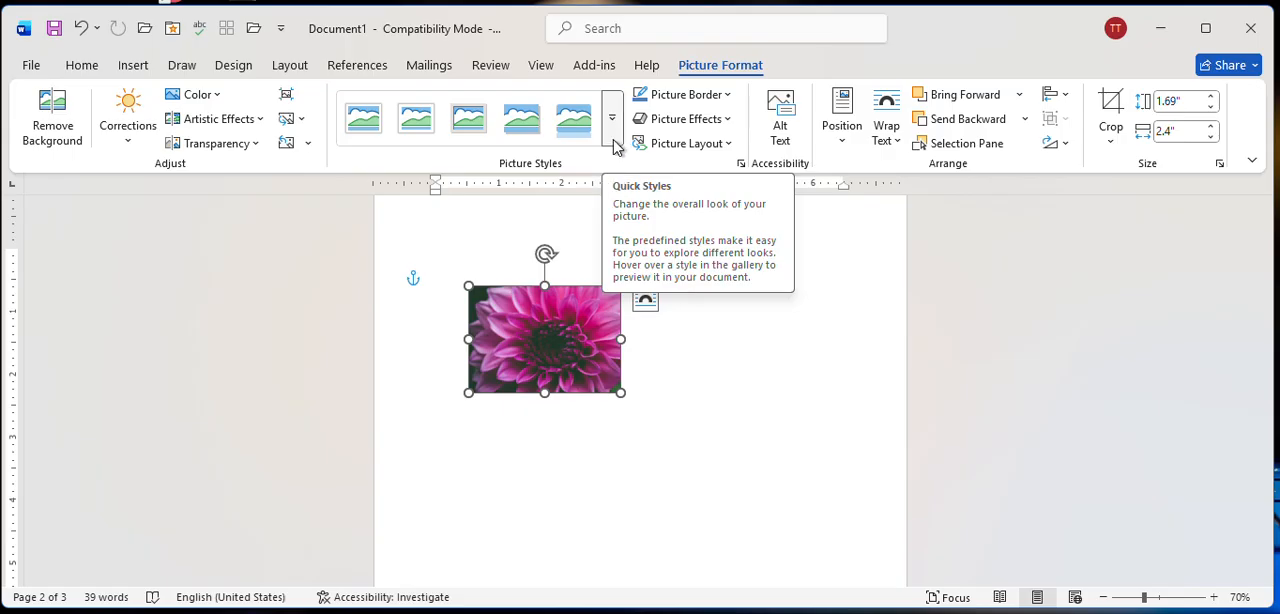
# Move the flower picture toward the right side of page two and apply the rounded rectangle picture style with a reflection.
pyautogui.scroll(1, 566, 246)
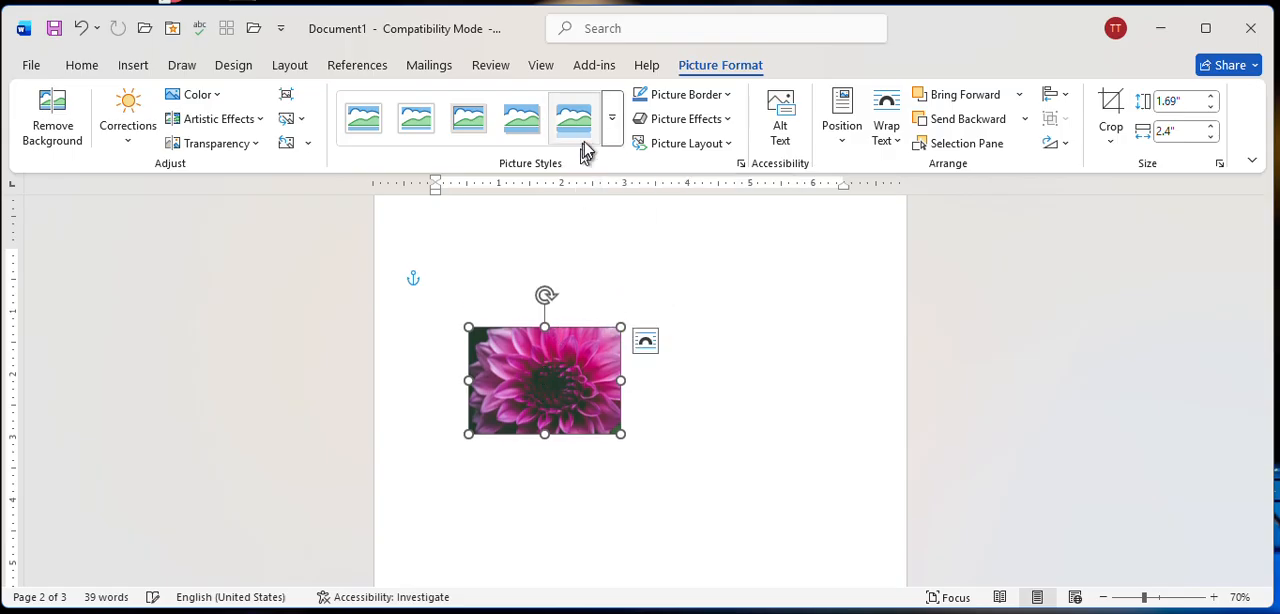
pyautogui.click(610, 125)
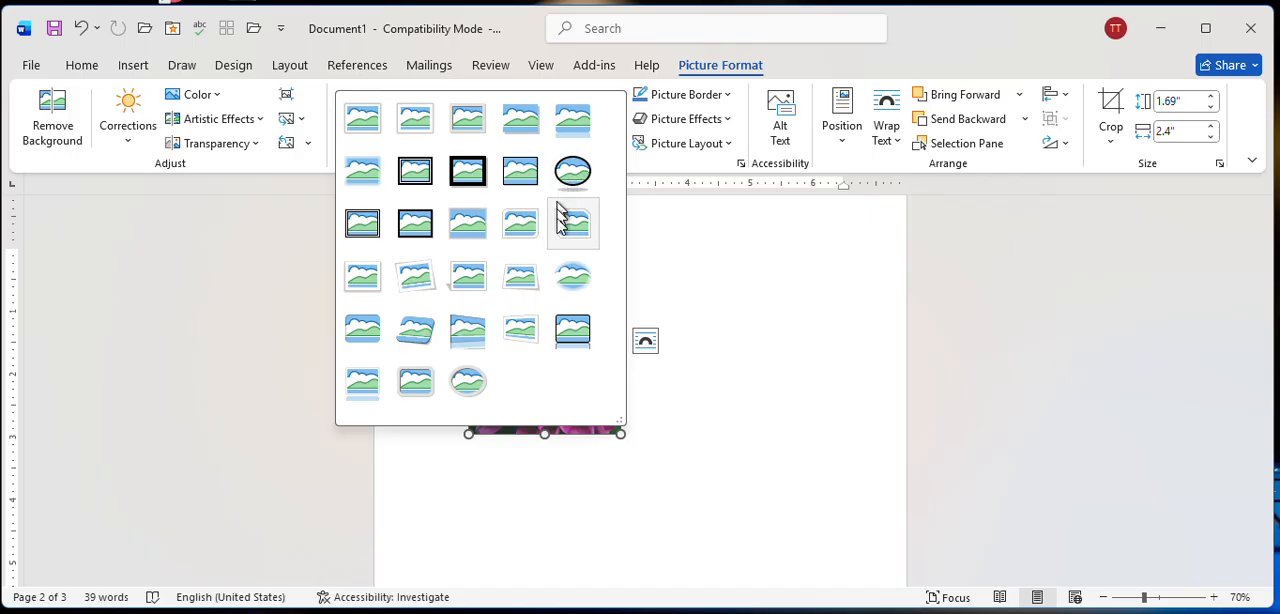
pyautogui.click(757, 306)
pyautogui.moveTo(543, 380); pyautogui.dragTo(728, 385)
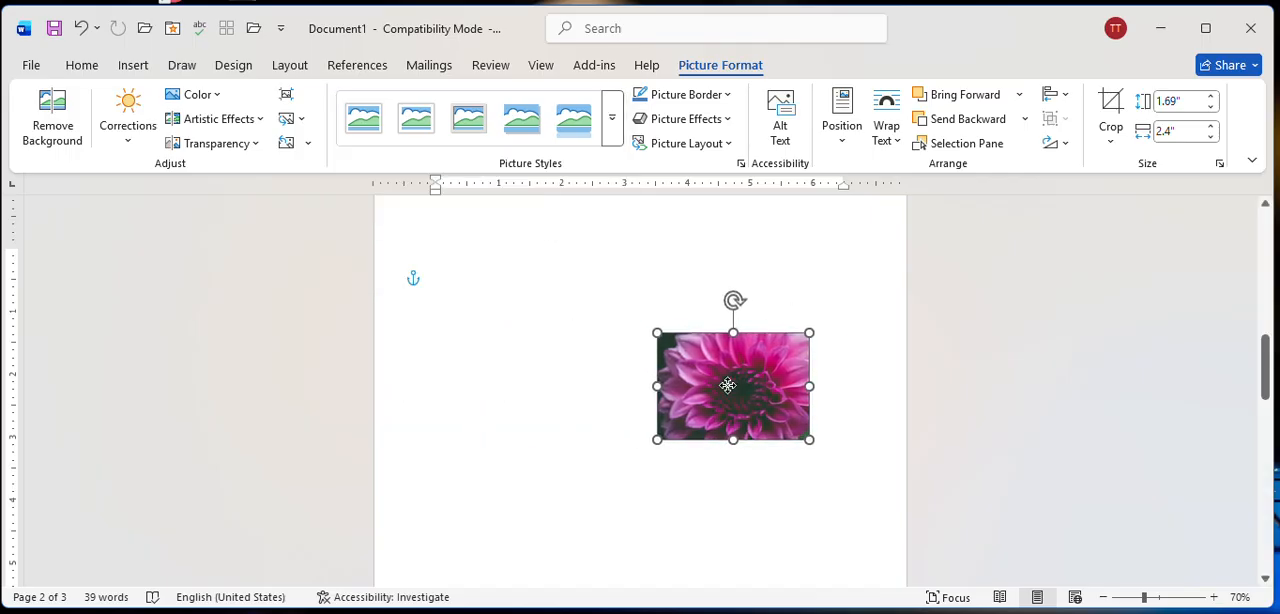
pyautogui.click(611, 127)
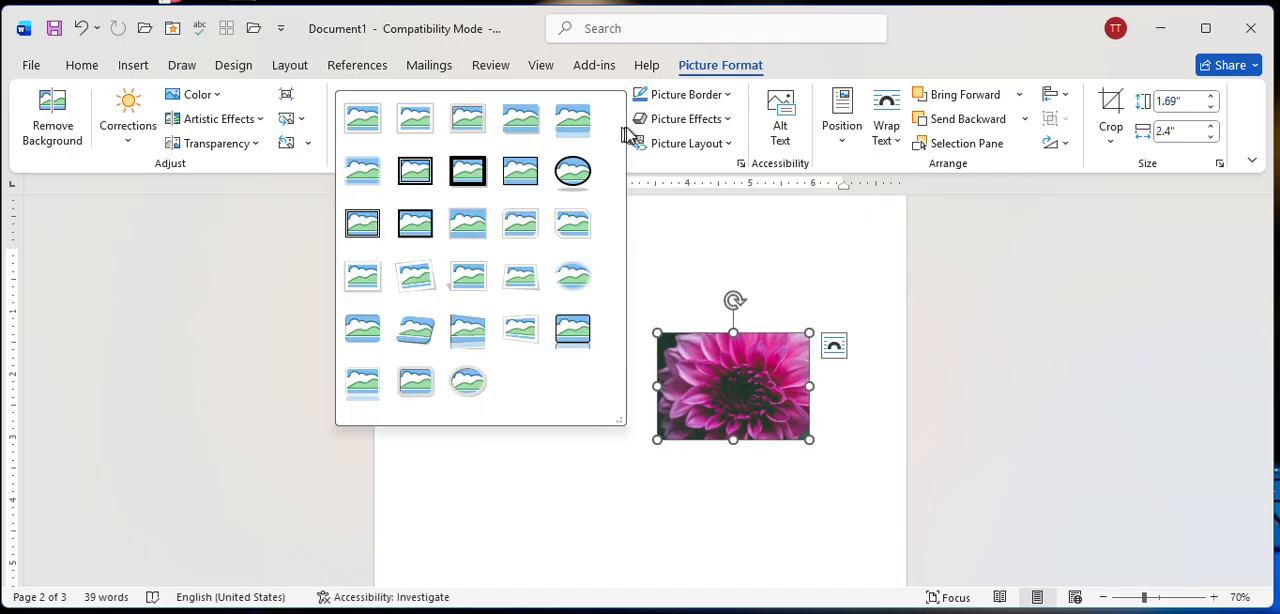
pyautogui.click(568, 133)
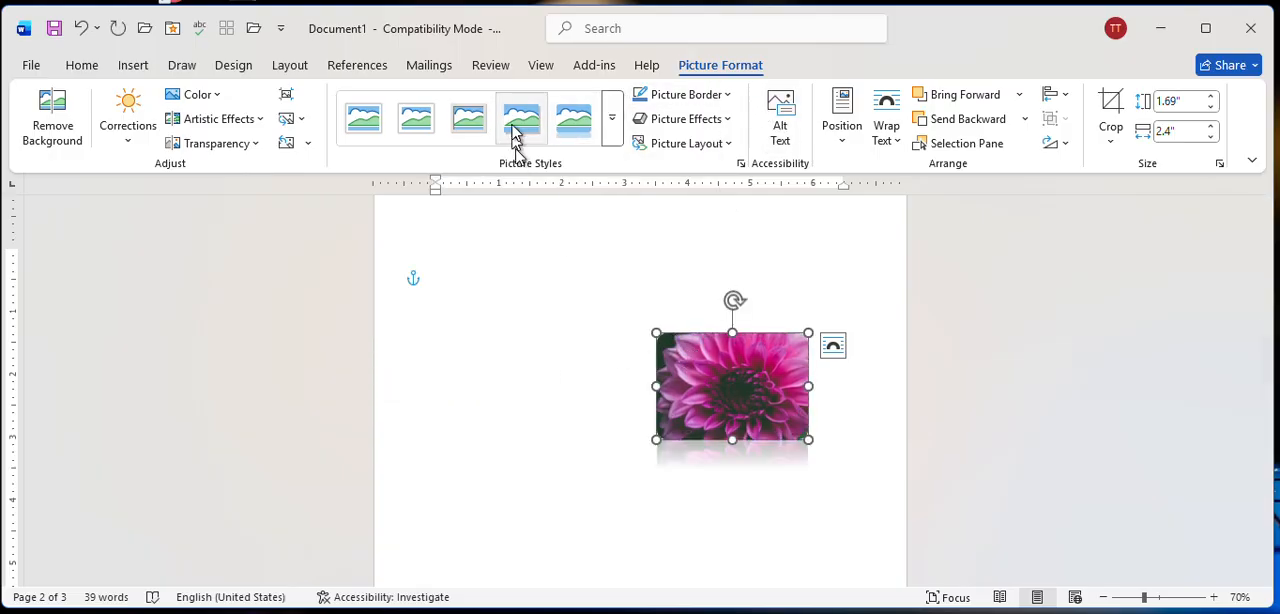
# Move the reflected flower picture back to the left side of page two.
pyautogui.click(733, 97)
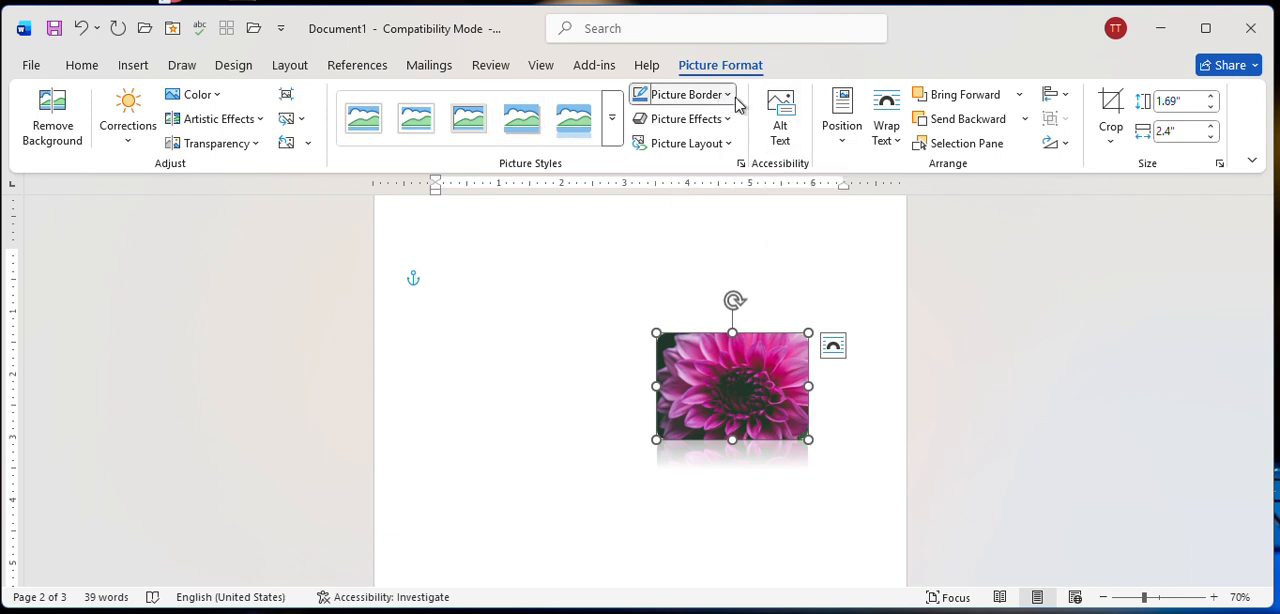
pyautogui.click(603, 297)
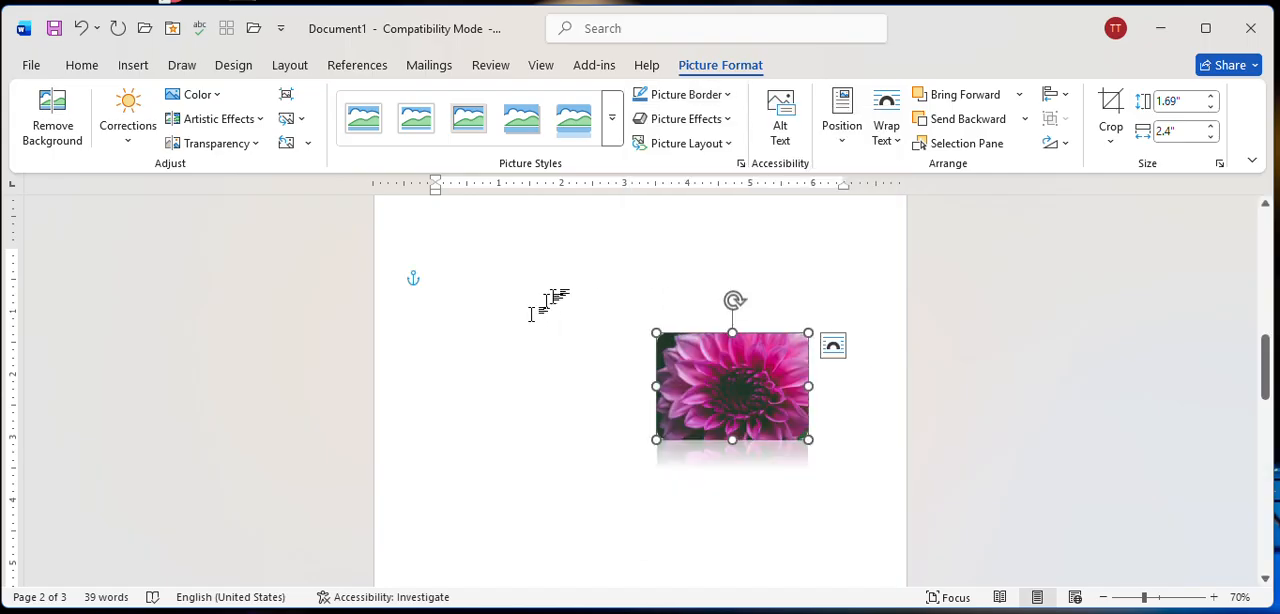
pyautogui.moveTo(767, 383); pyautogui.dragTo(524, 388)
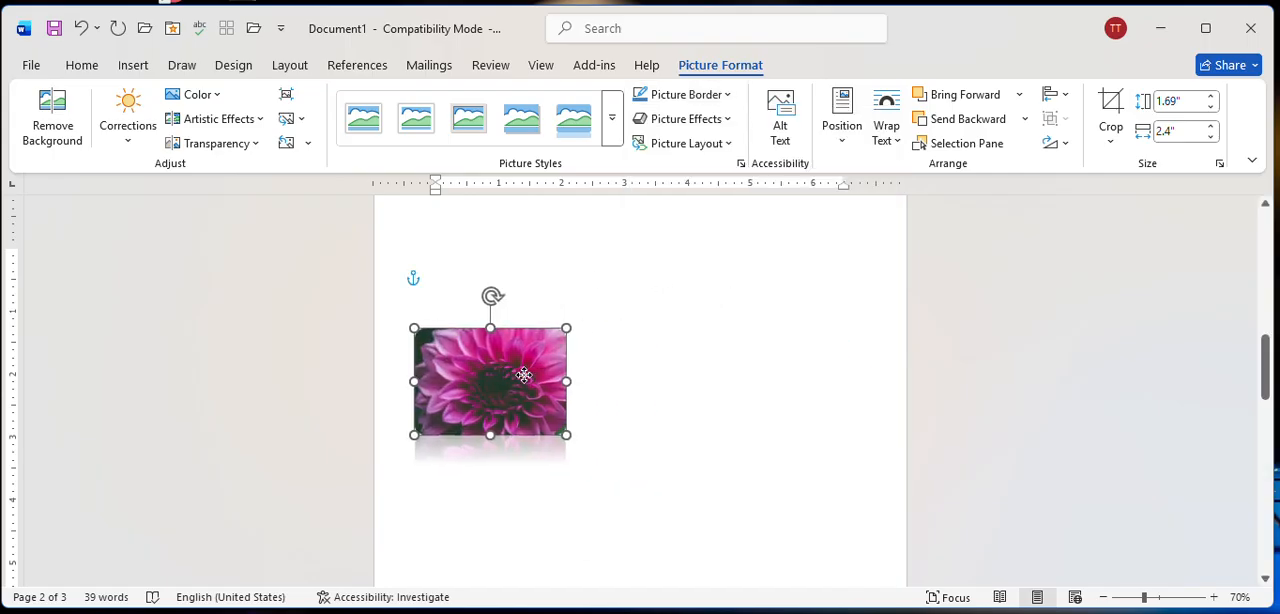
# Give the flower picture a black outline with a weight of 4½ pt.
pyautogui.click(715, 96)
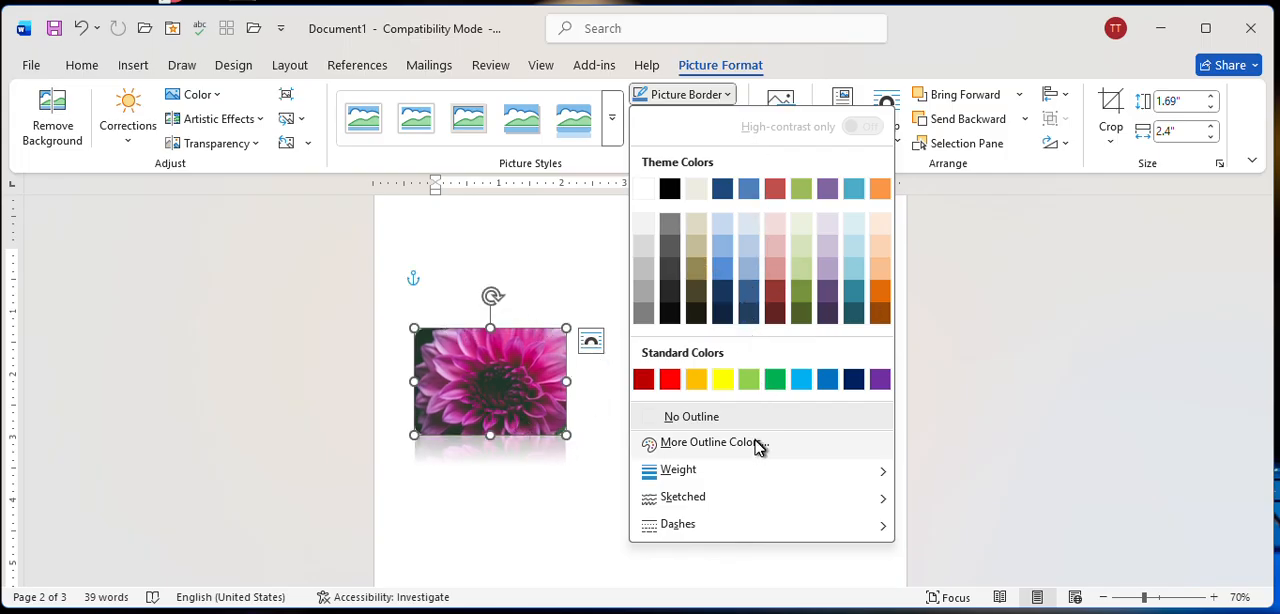
pyautogui.moveTo(766, 471)
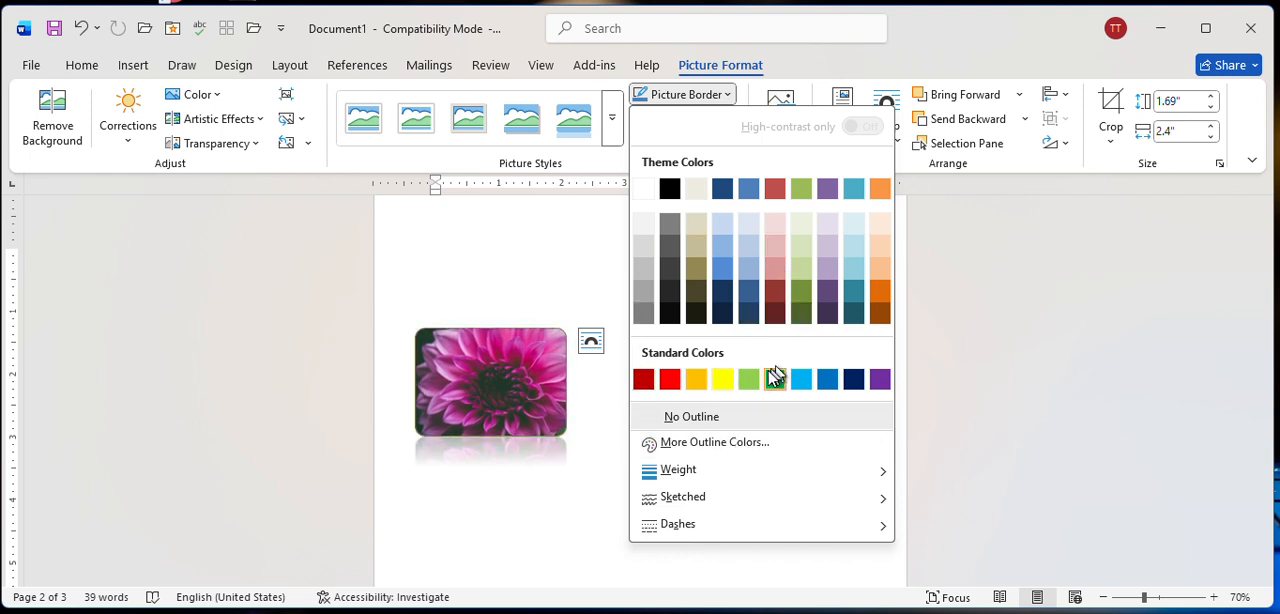
pyautogui.click(767, 447)
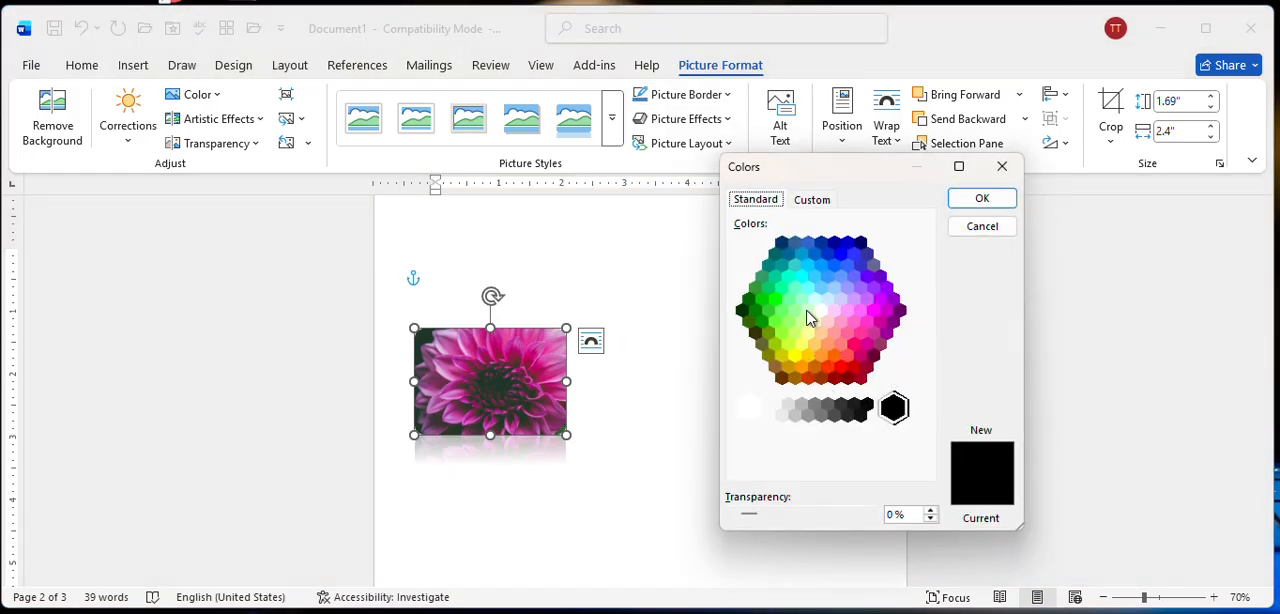
pyautogui.click(1001, 204)
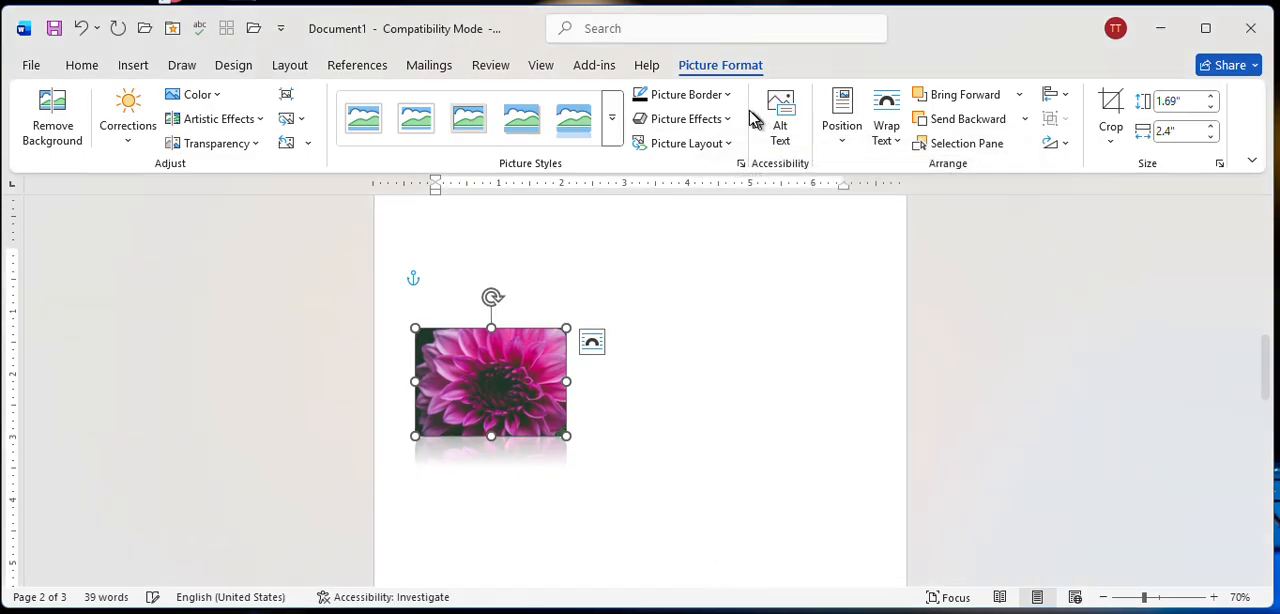
pyautogui.click(706, 101)
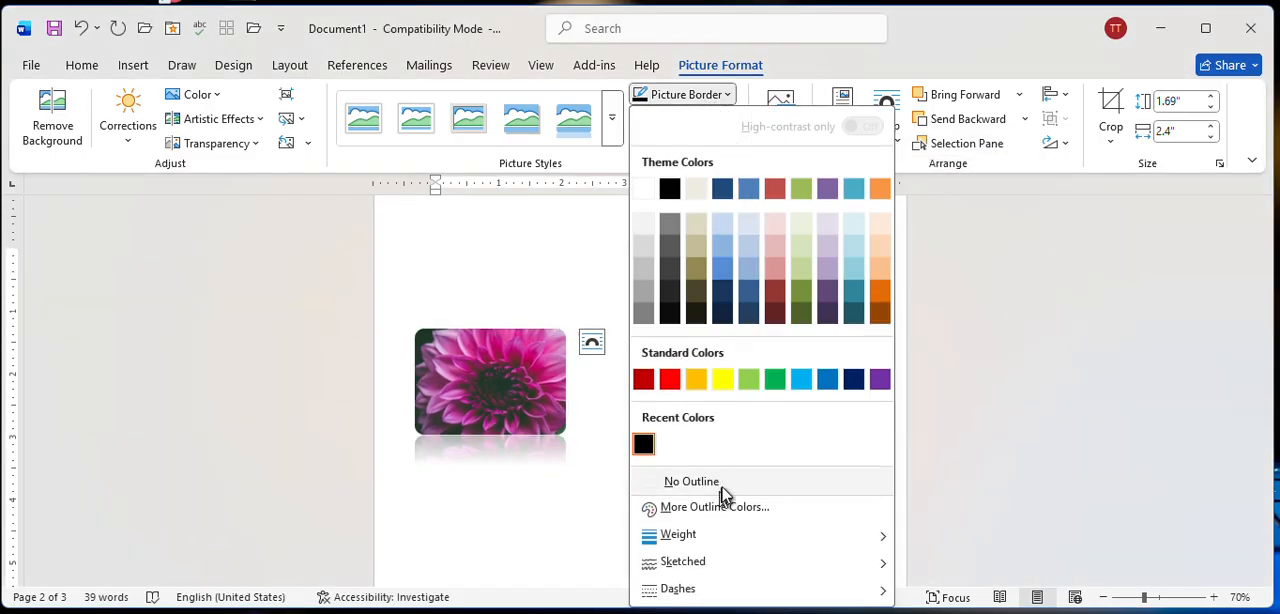
pyautogui.moveTo(716, 541)
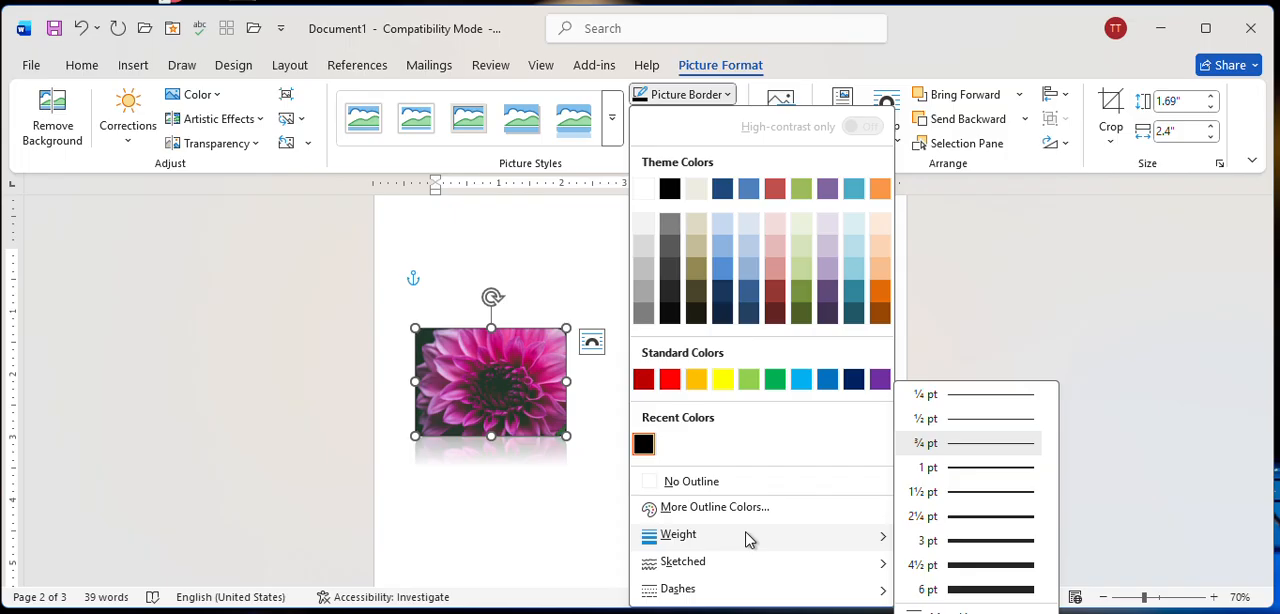
pyautogui.click(970, 565)
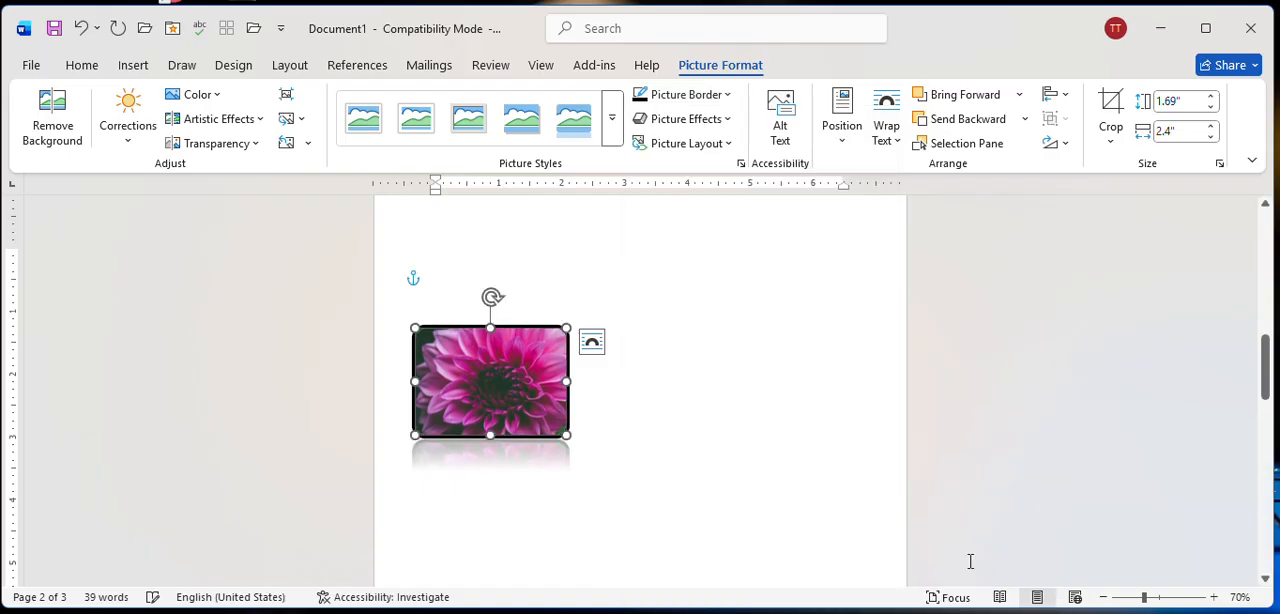
# Check the sketched and dashed outline options, and set the flower picture to No Outline.
pyautogui.click(691, 101)
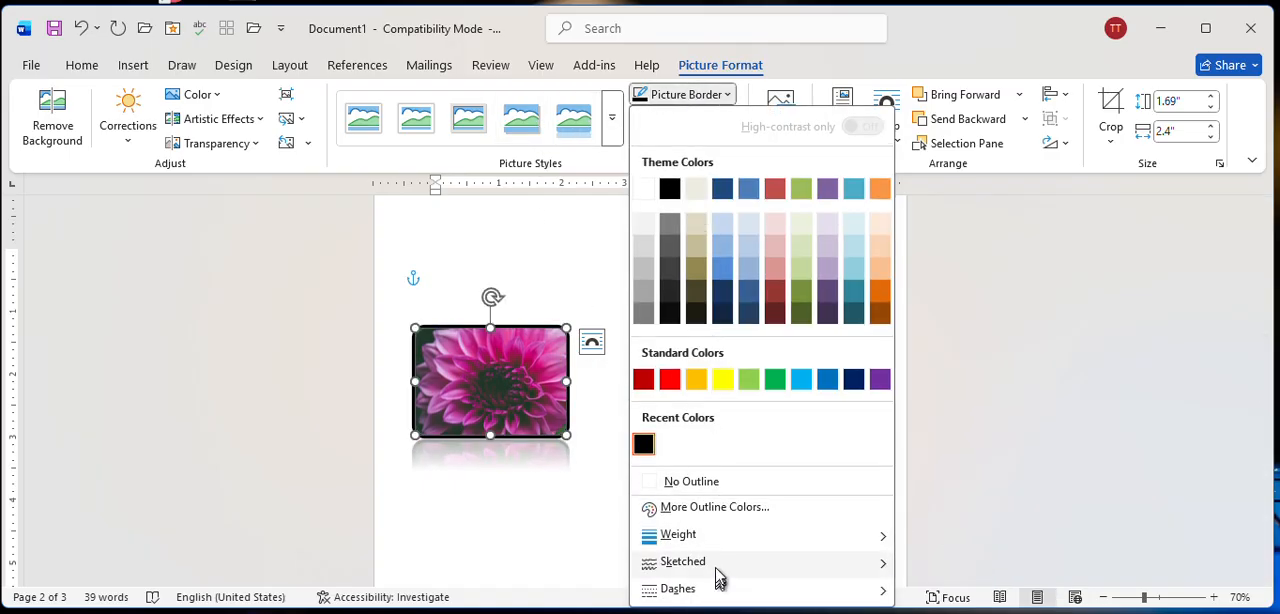
pyautogui.moveTo(729, 566)
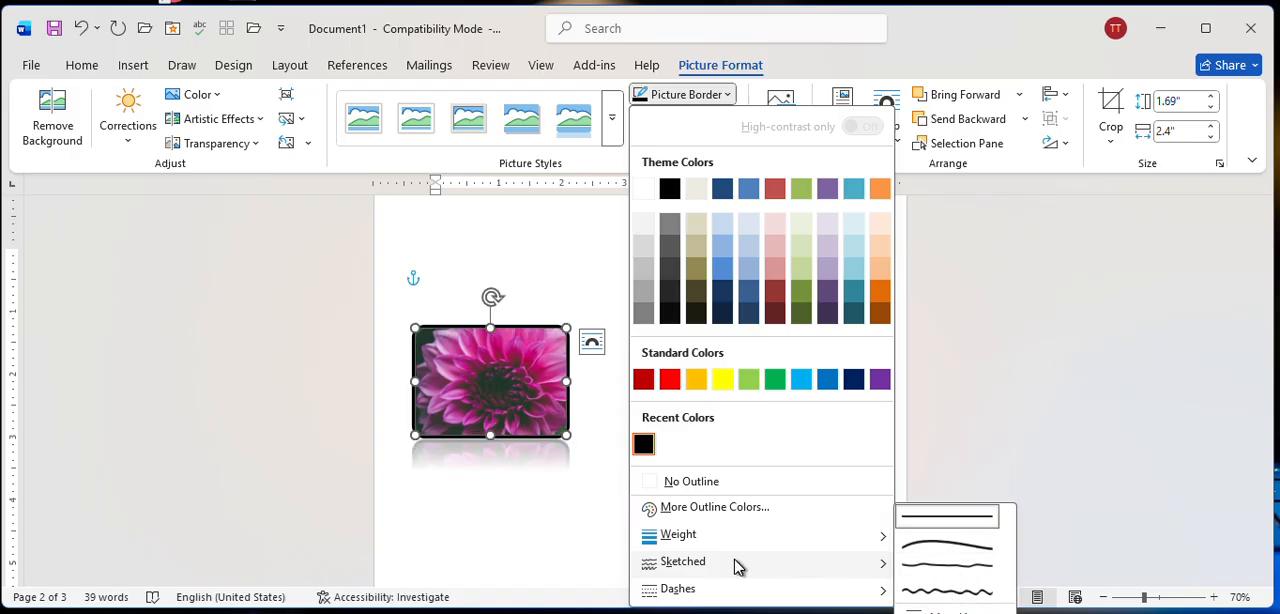
pyautogui.moveTo(740, 598)
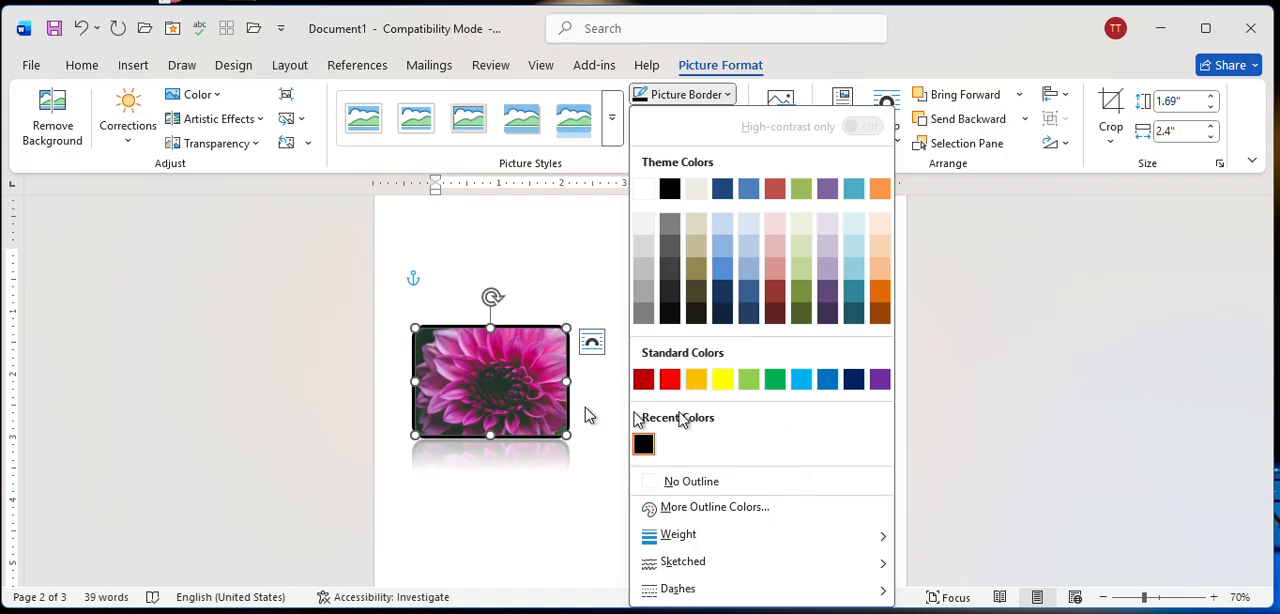
pyautogui.click(678, 485)
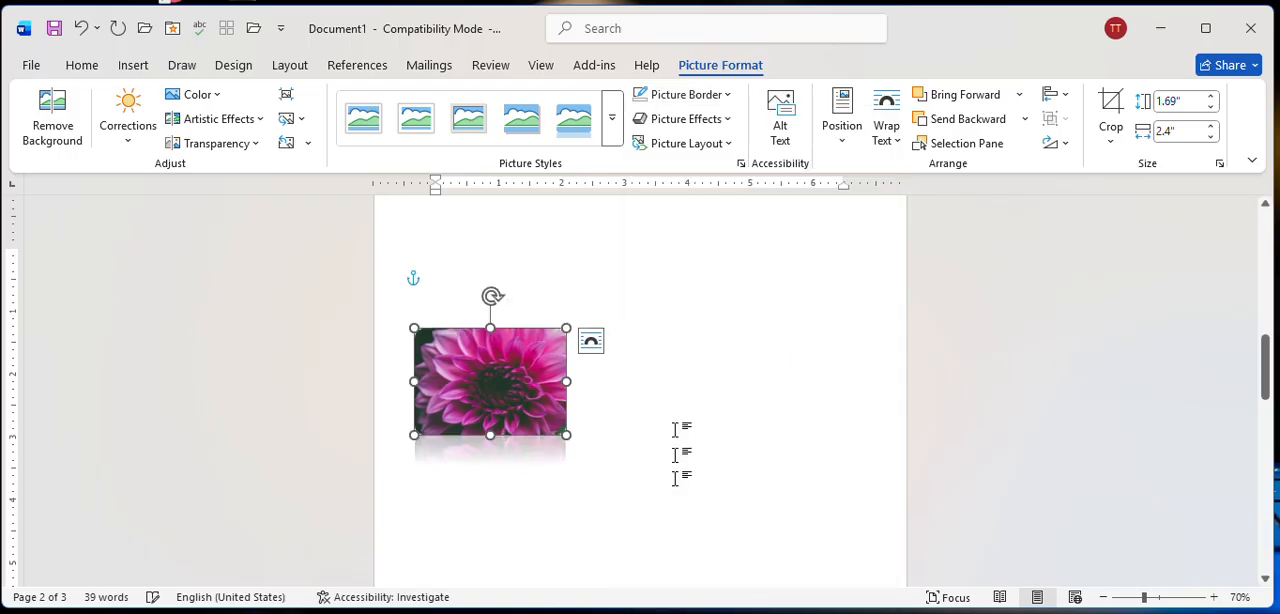
pyautogui.click(682, 120)
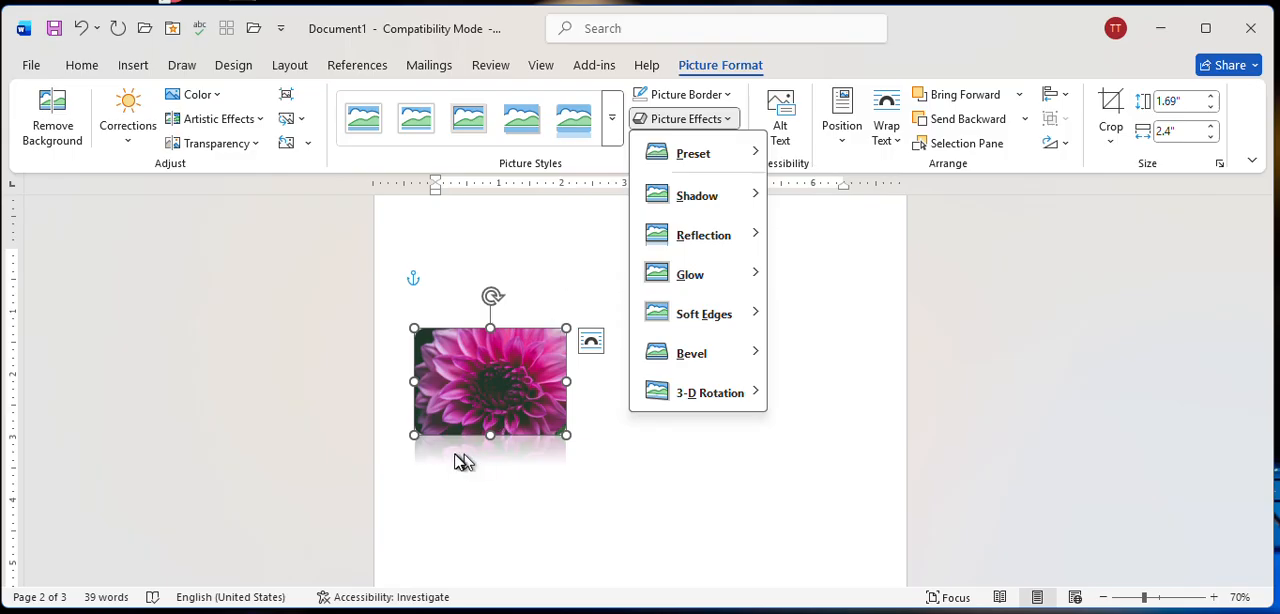
pyautogui.click(614, 134)
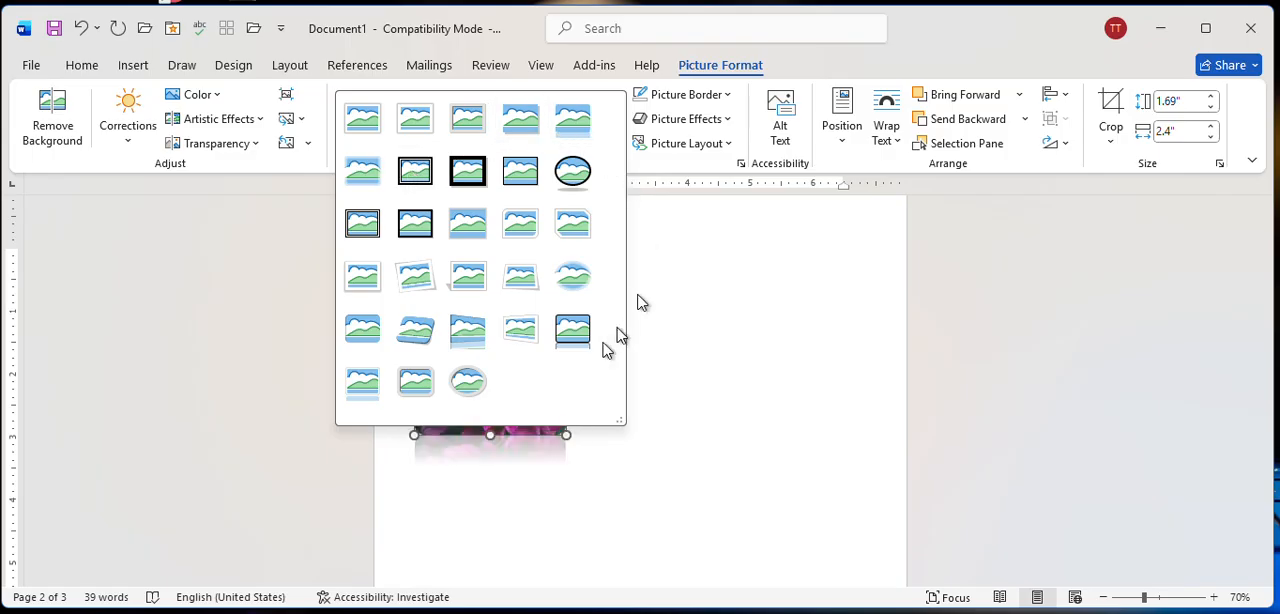
pyautogui.click(680, 220)
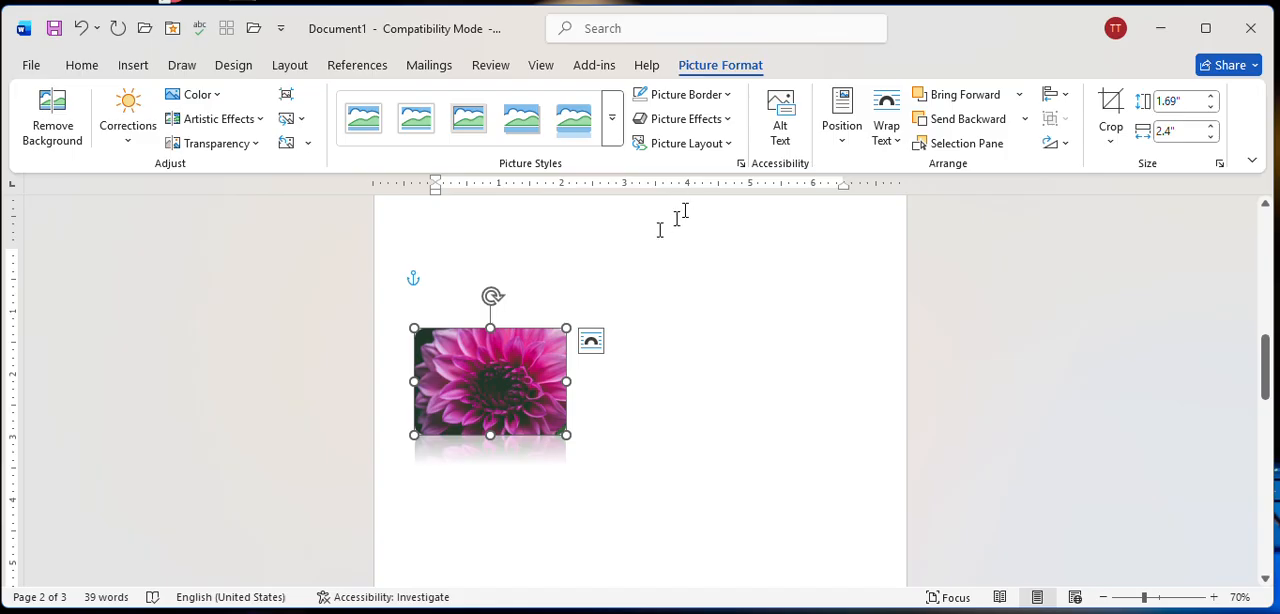
# Apply the last Perspective preset of the 3-D Rotation effect to the flower picture.
pyautogui.click(712, 120)
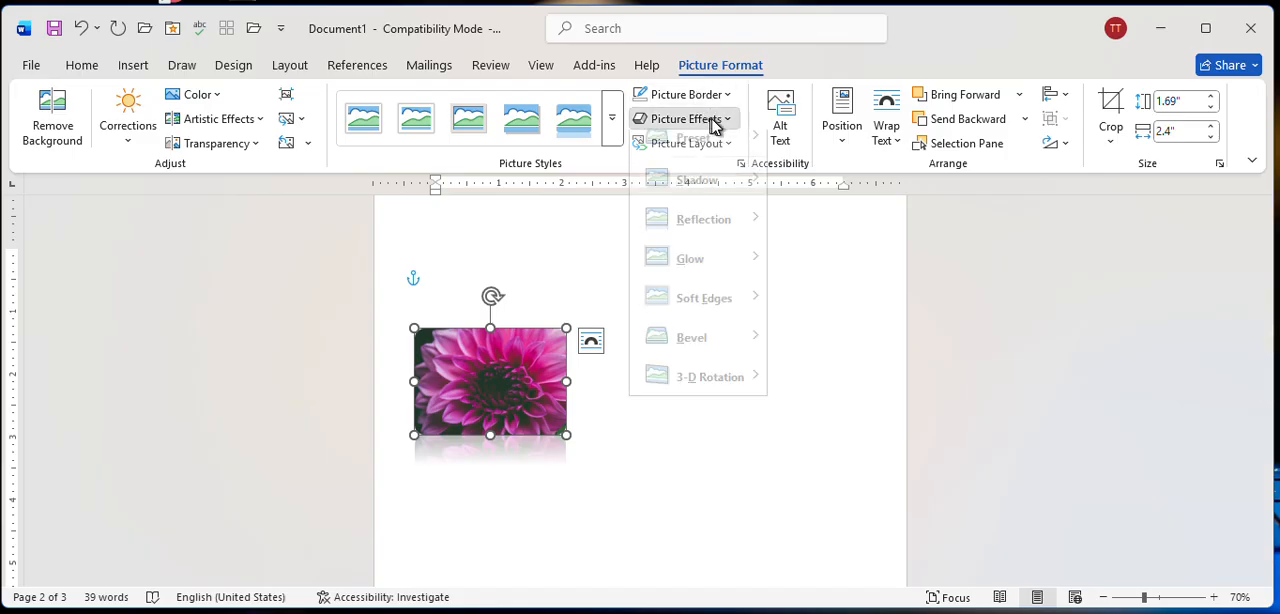
pyautogui.moveTo(701, 201)
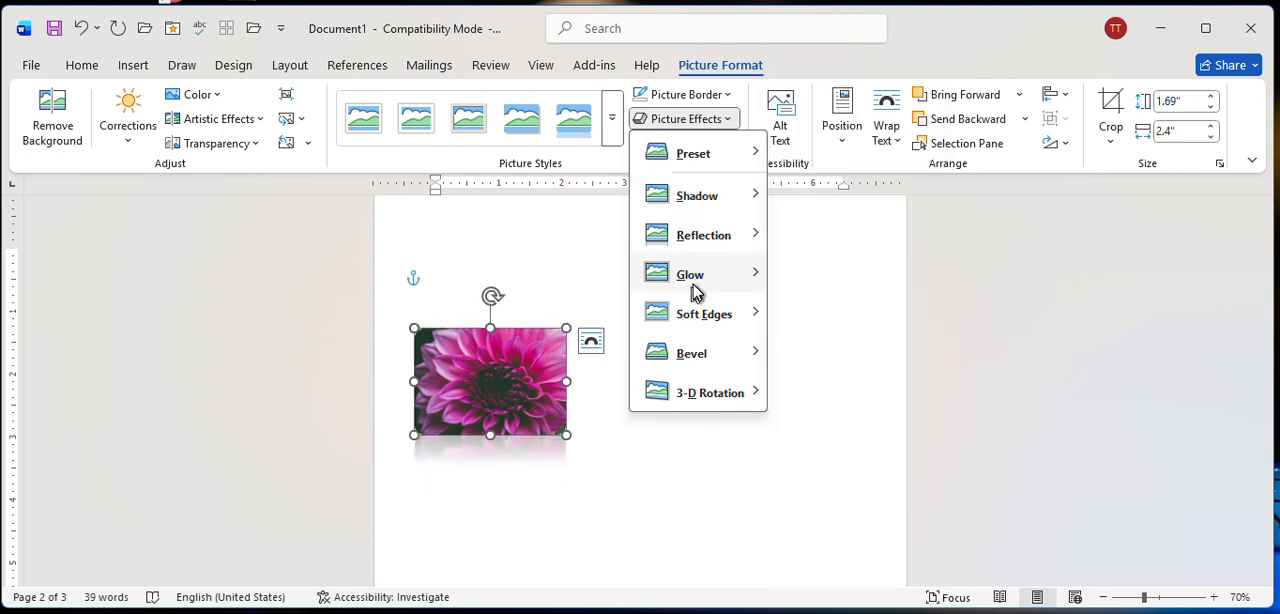
pyautogui.moveTo(697, 290)
pyautogui.moveTo(717, 395)
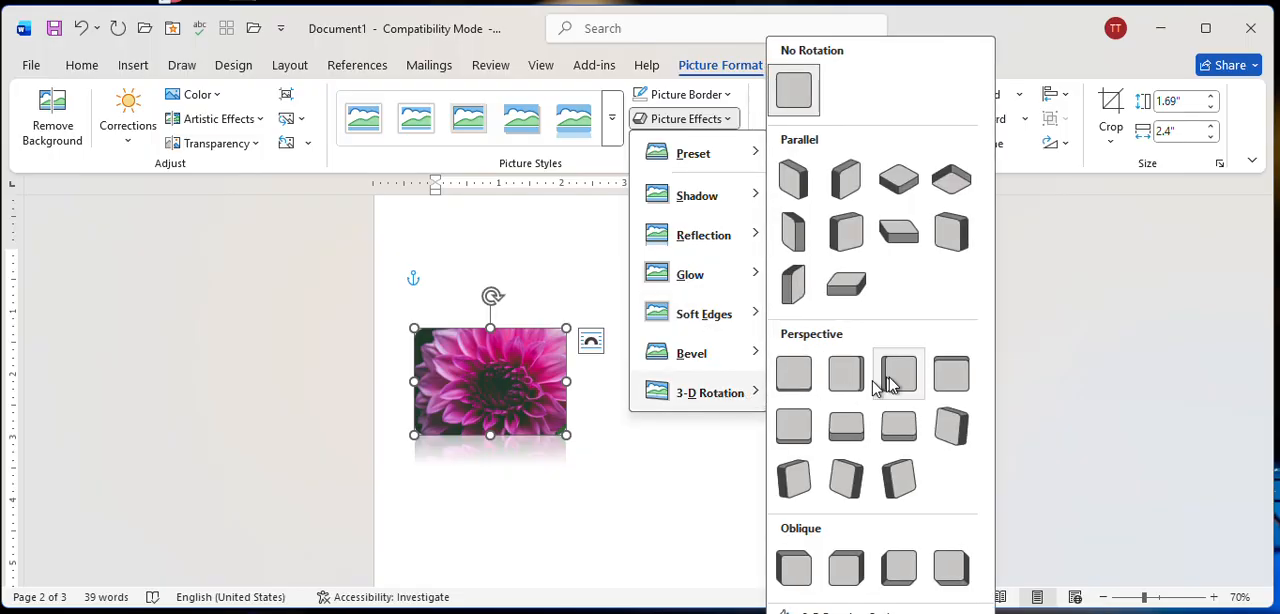
pyautogui.click(895, 478)
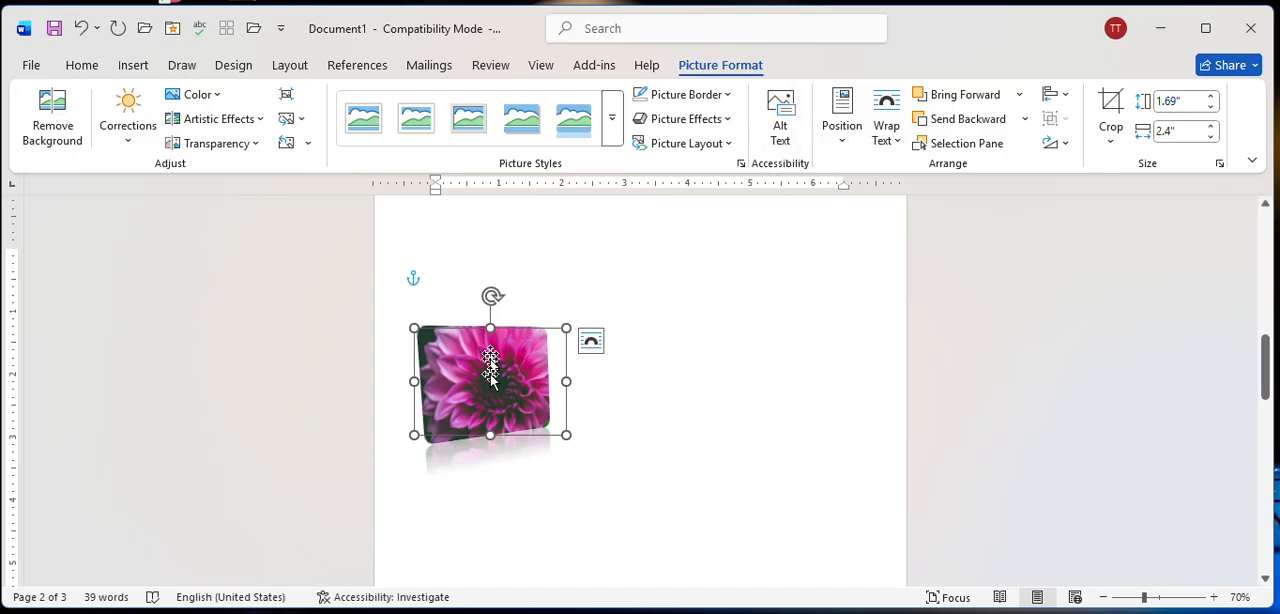
# Set the flower picture's alt text to "Flower" with Mark as decorative switched off, and close the alt text settings.
pyautogui.click(780, 125)
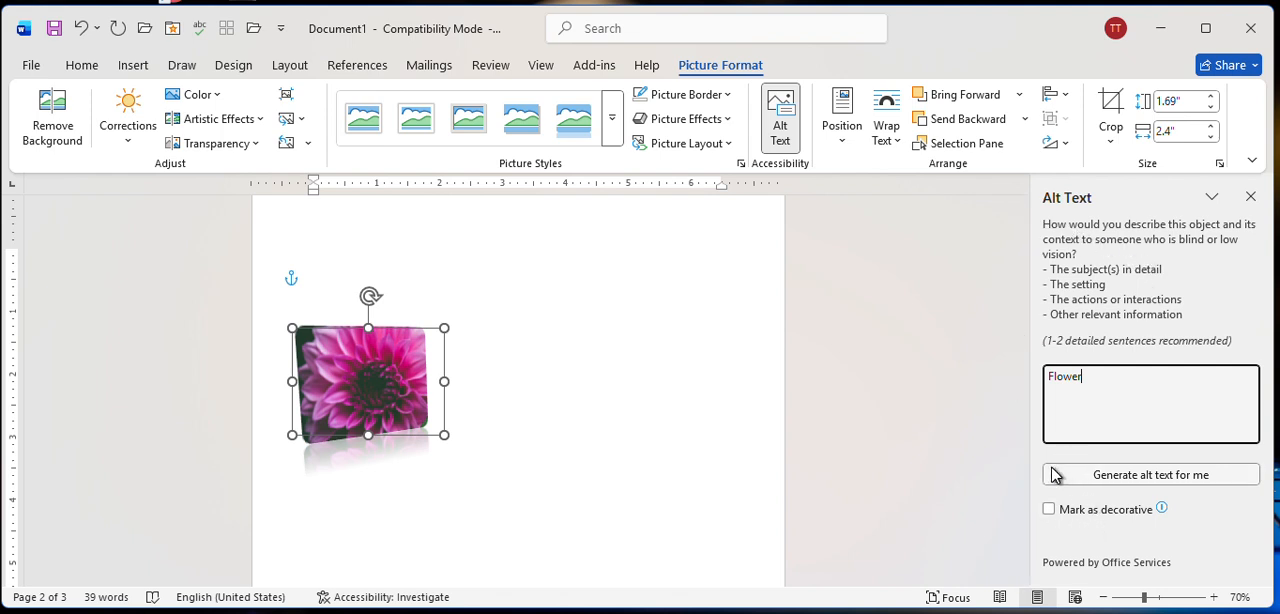
pyautogui.click(1052, 509)
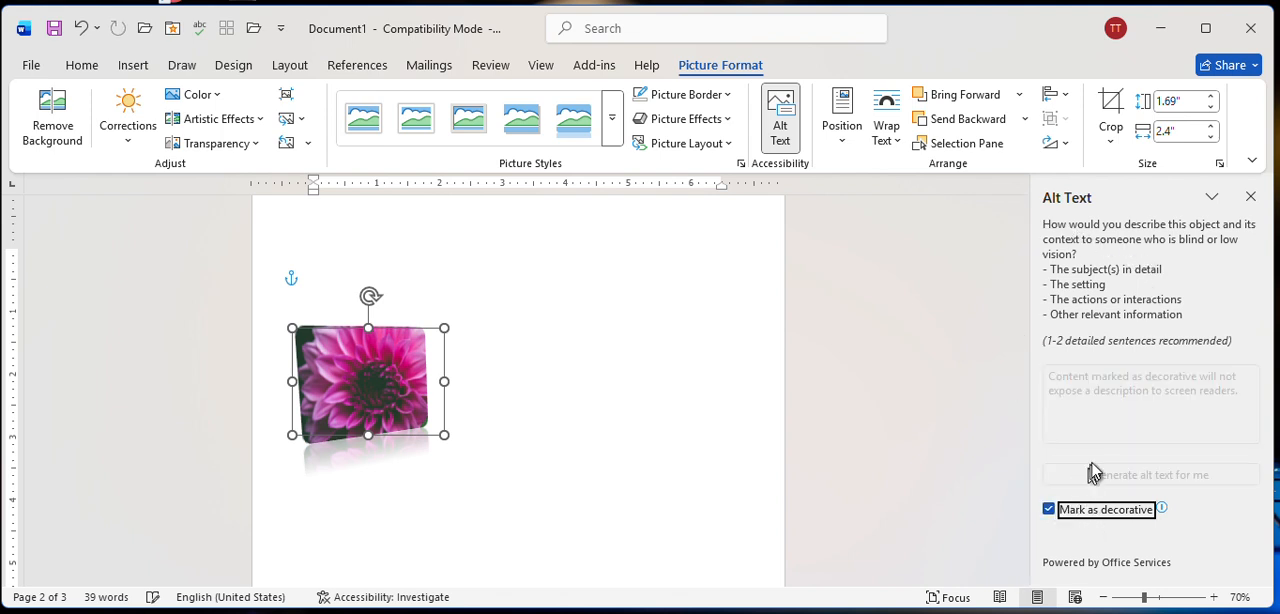
pyautogui.click(1050, 510)
pyautogui.click(1112, 379)
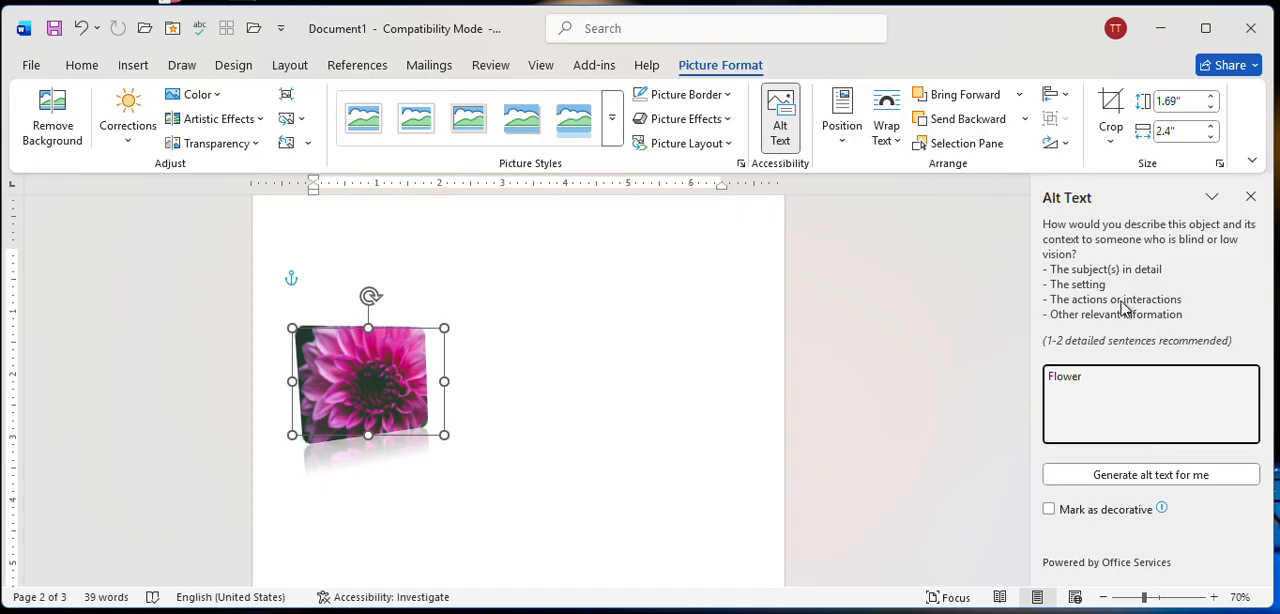
pyautogui.click(1211, 199)
pyautogui.click(1213, 200)
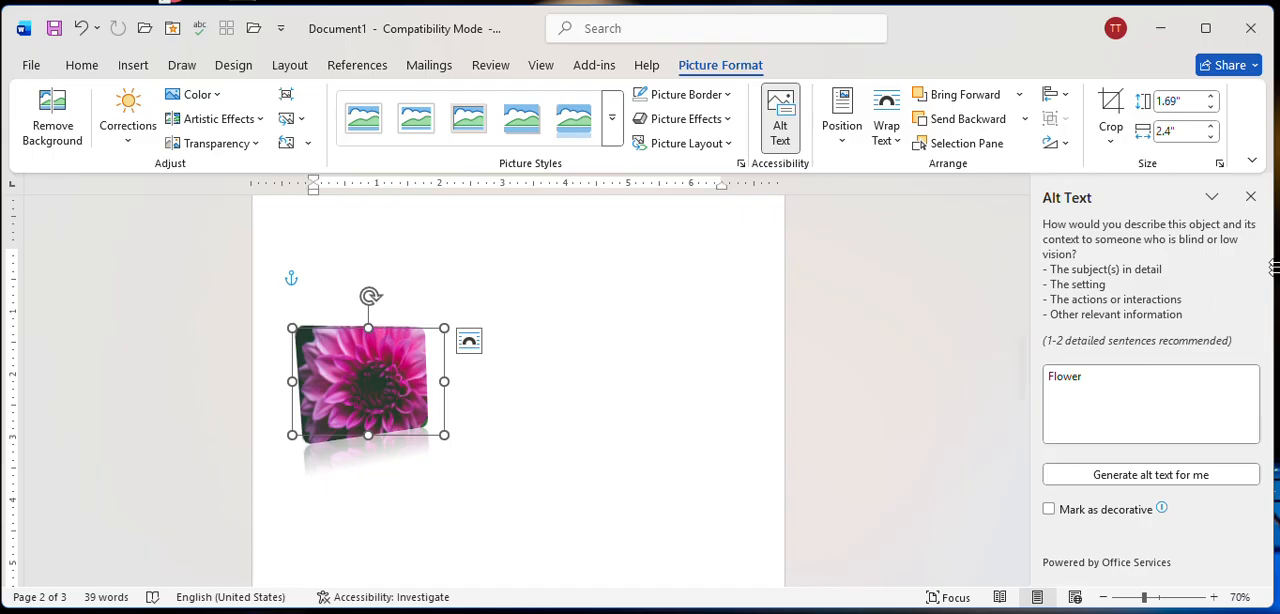
pyautogui.click(1251, 201)
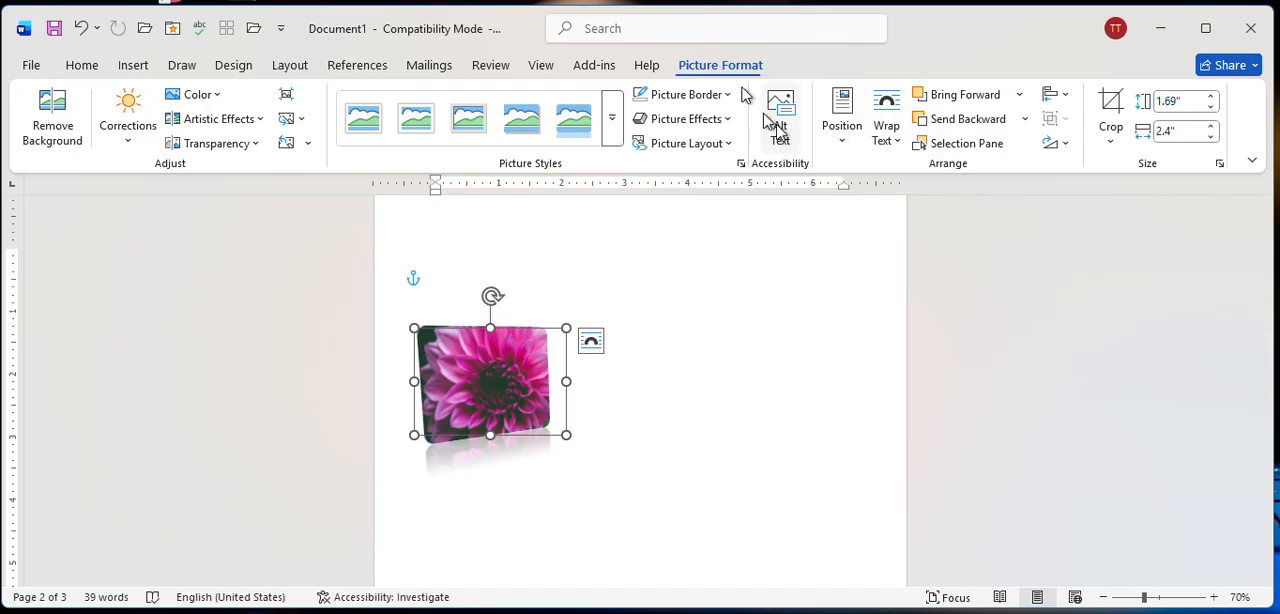
# Position the flower picture at the top centre of the page with text wrapping.
pyautogui.click(846, 130)
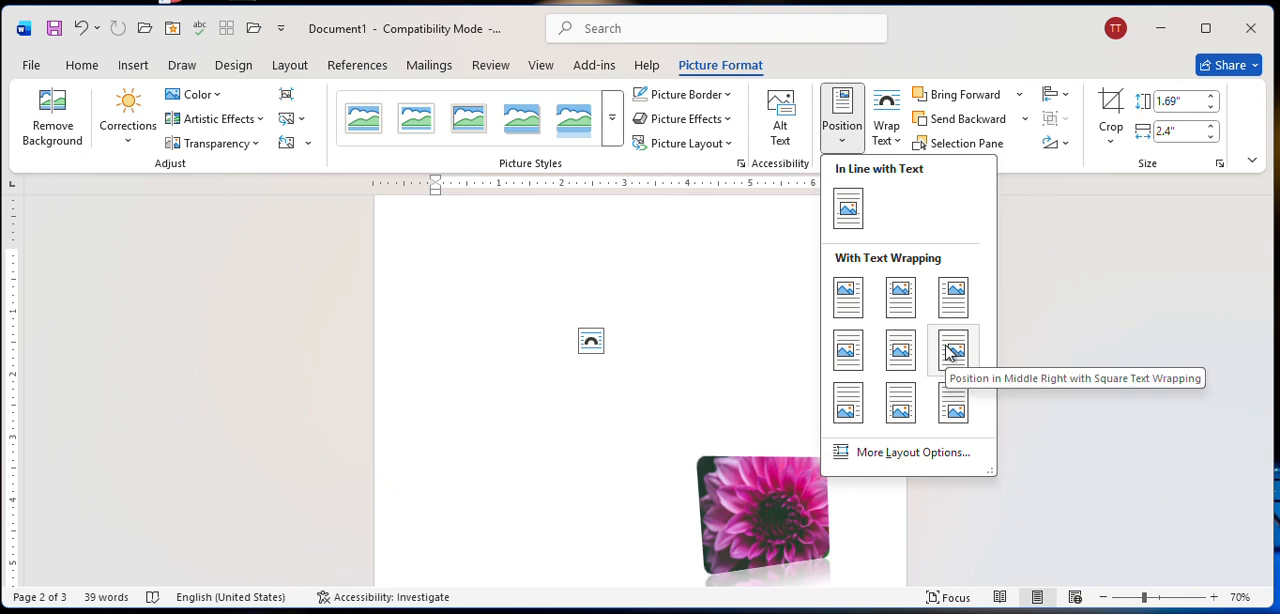
pyautogui.click(903, 315)
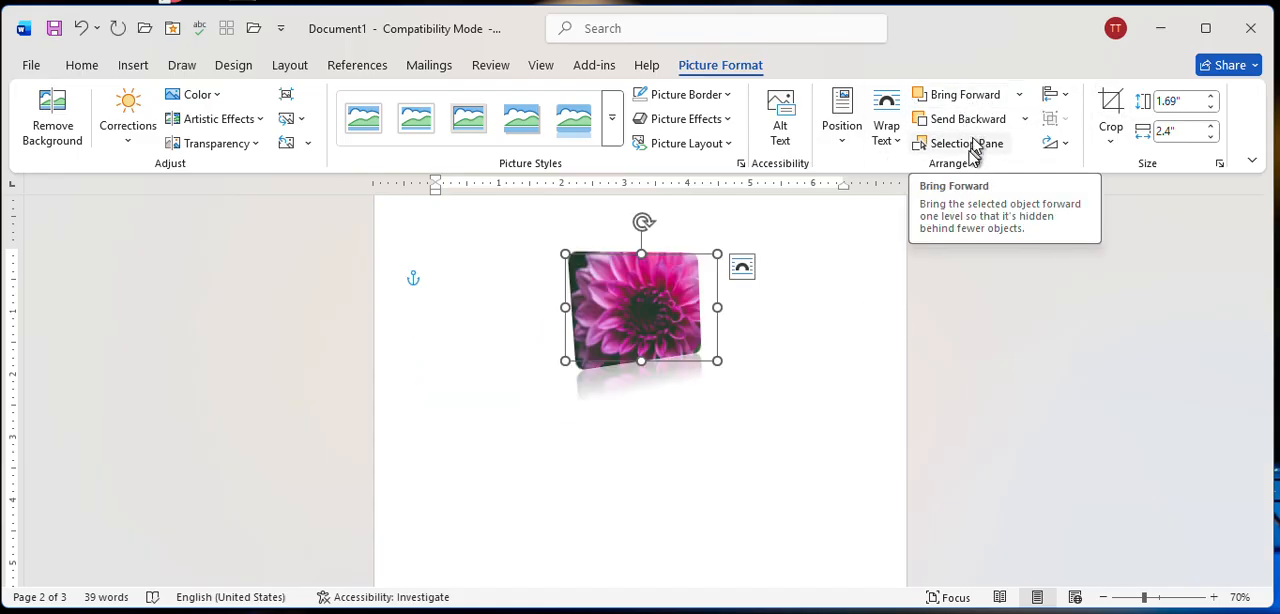
pyautogui.click(806, 372)
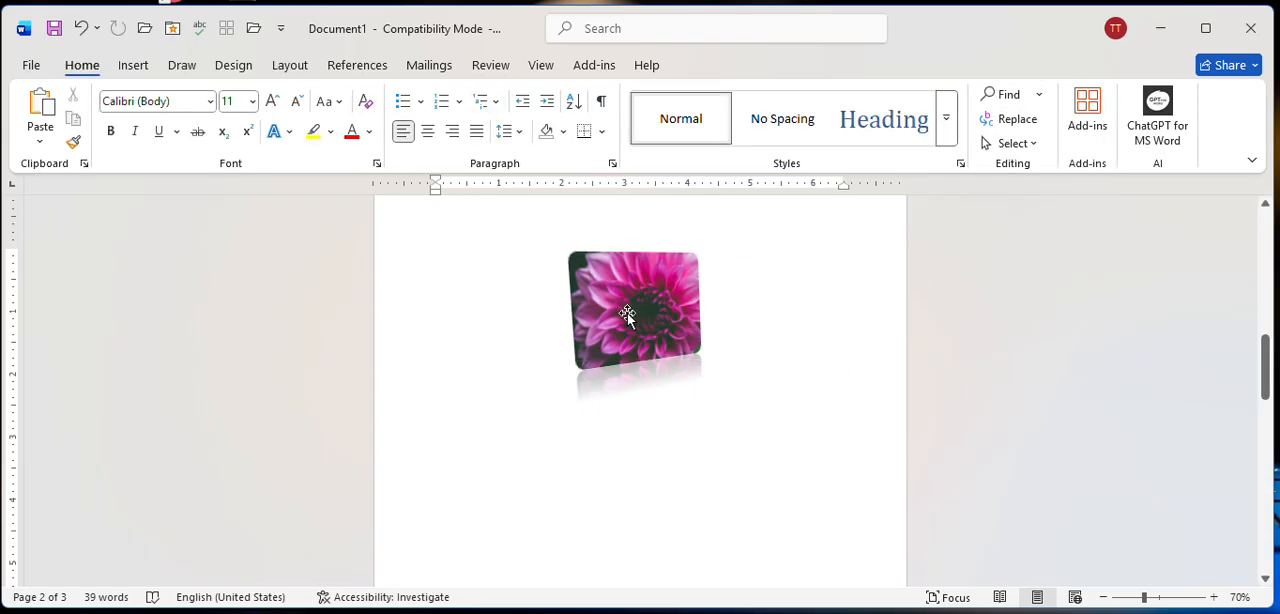
# Duplicate the flower picture and place the copy so it overlaps the original's lower-right corner.
pyautogui.moveTo(627, 313); pyautogui.dragTo(737, 391)
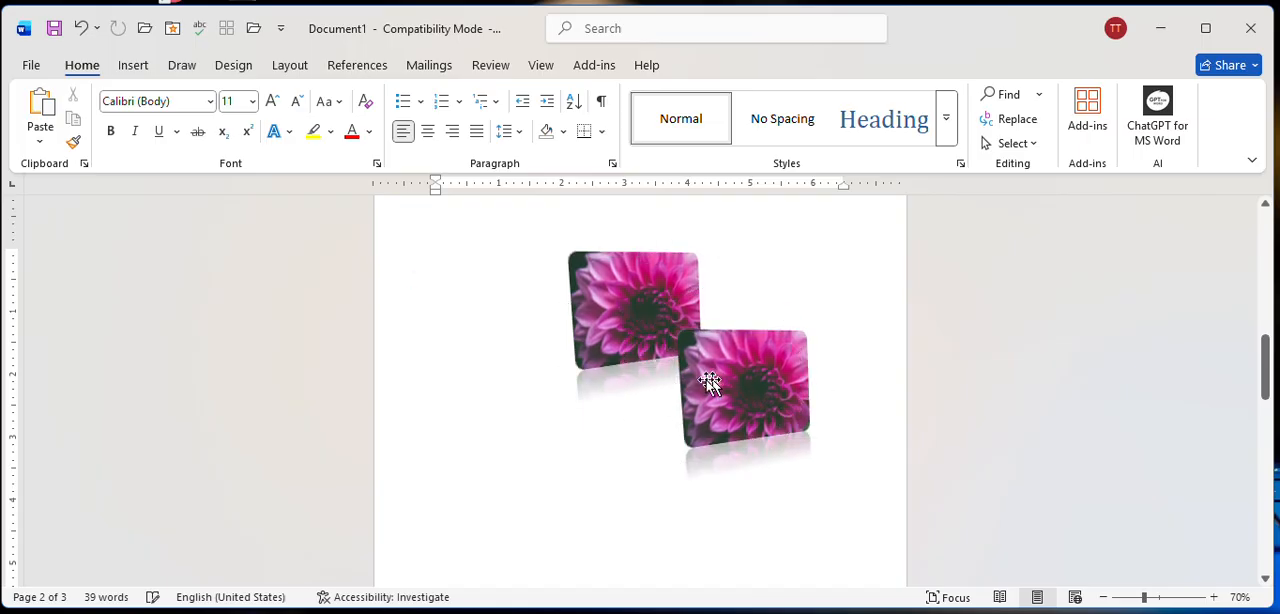
pyautogui.moveTo(690, 424); pyautogui.dragTo(741, 345)
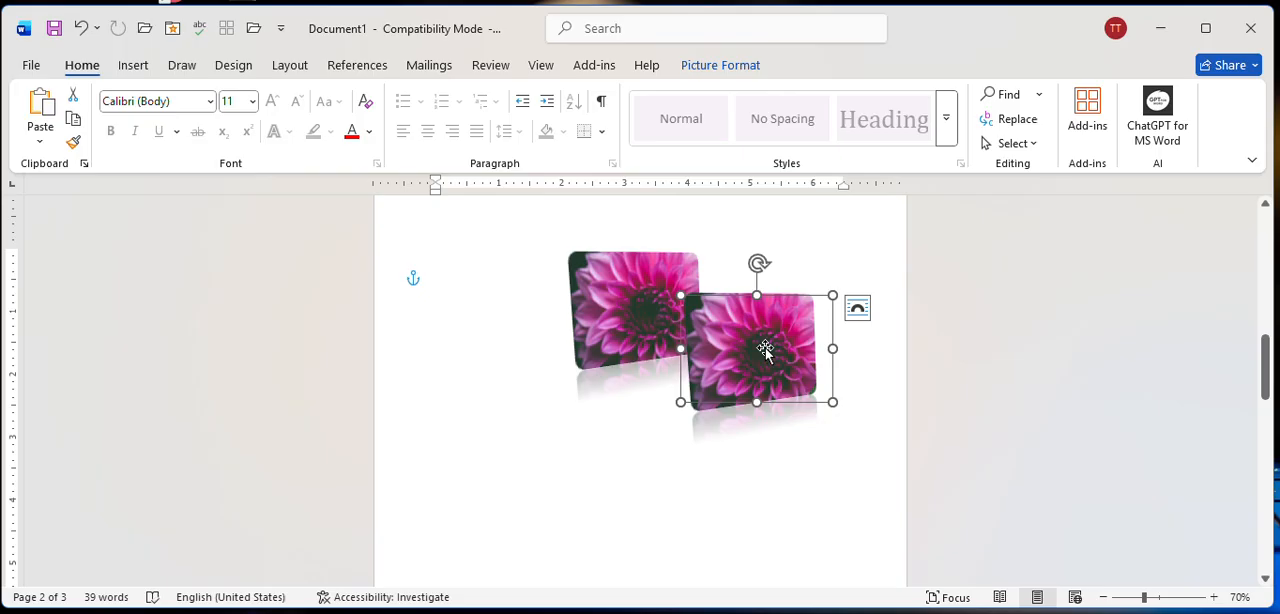
pyautogui.click(611, 312)
pyautogui.doubleClick(611, 312)
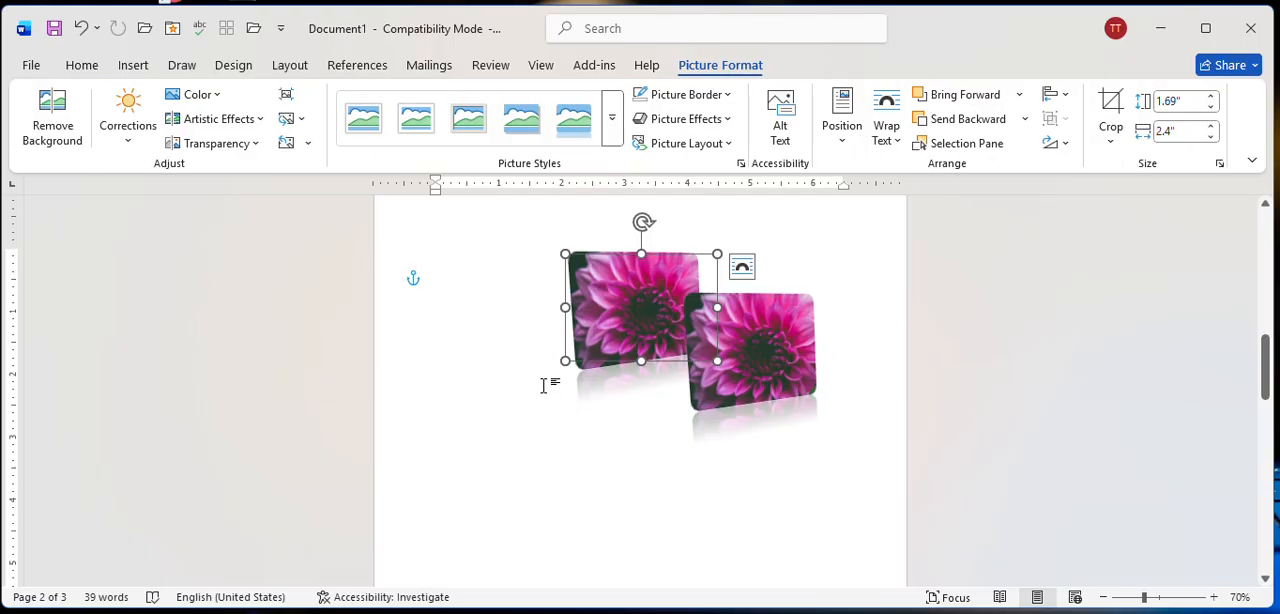
pyautogui.press('ctrl')
pyautogui.click(824, 307)
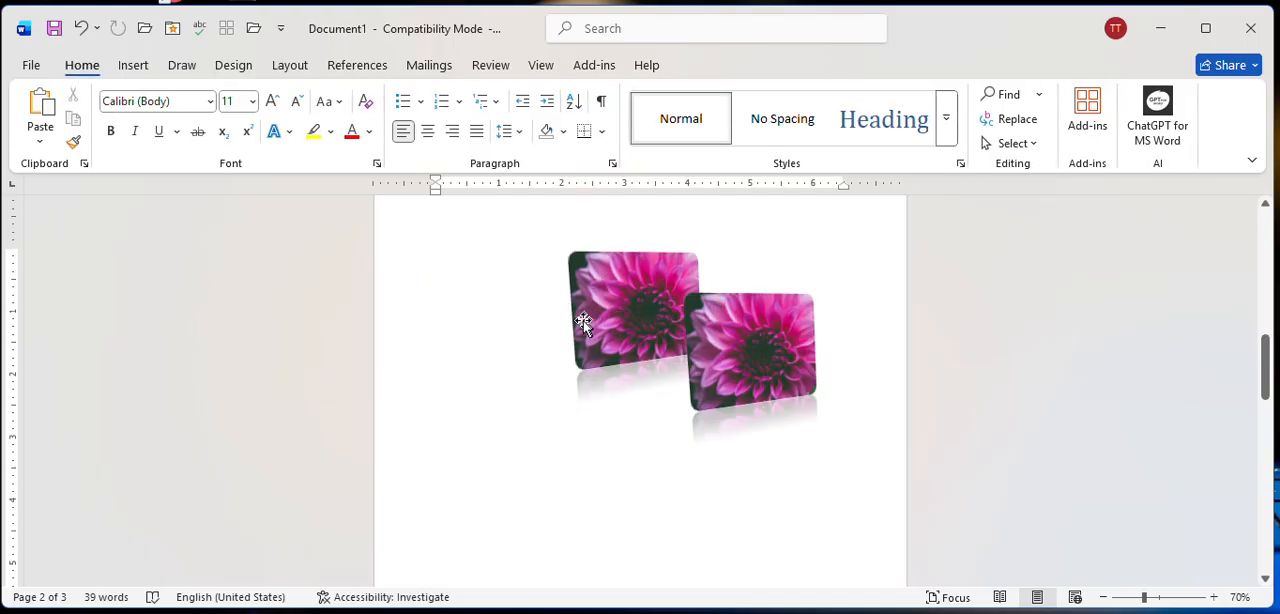
# Make a second copy of the flower picture and place it between the other two, overlapping both.
pyautogui.click(583, 318)
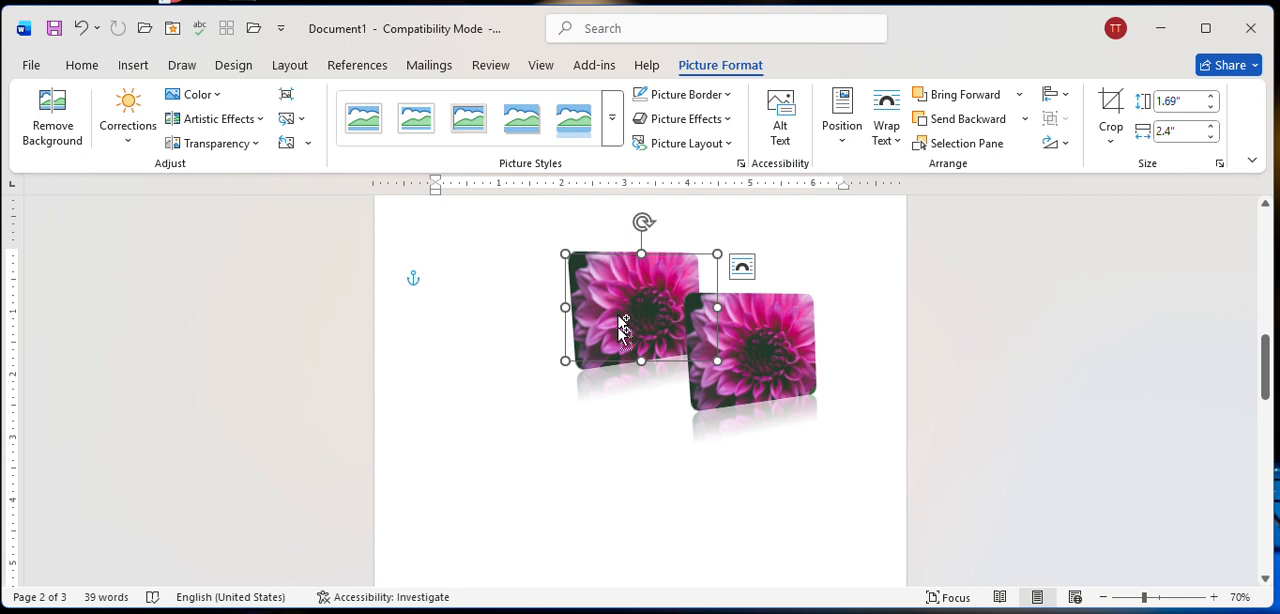
pyautogui.moveTo(618, 328); pyautogui.dragTo(675, 333)
pyautogui.click(536, 370)
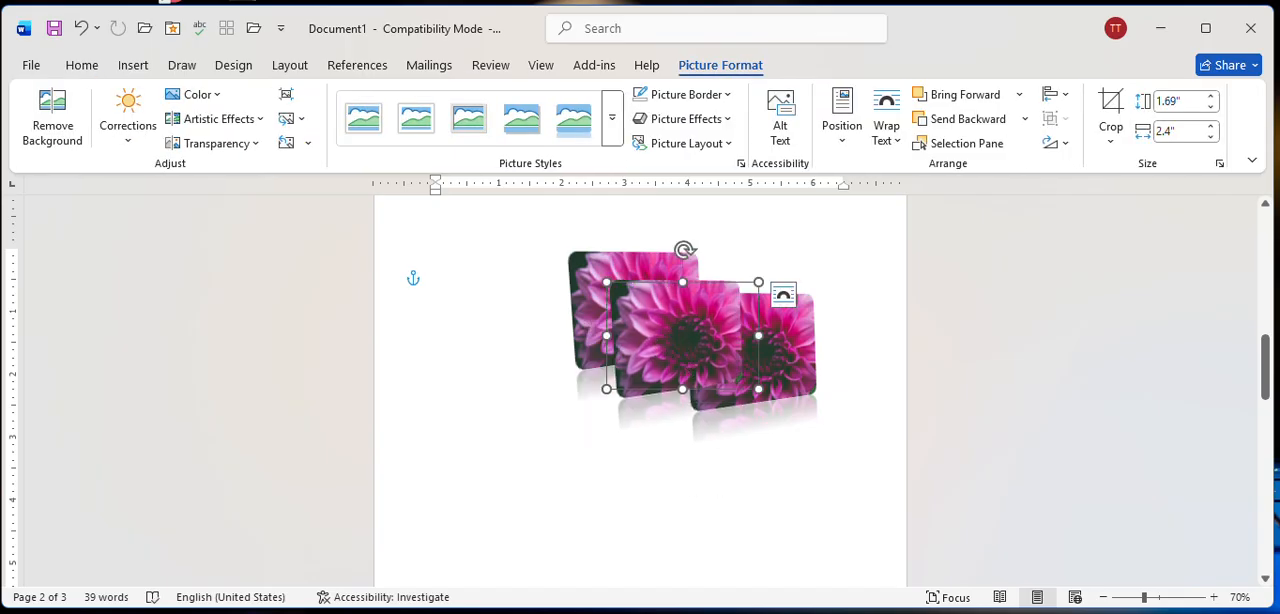
pyautogui.click(543, 395)
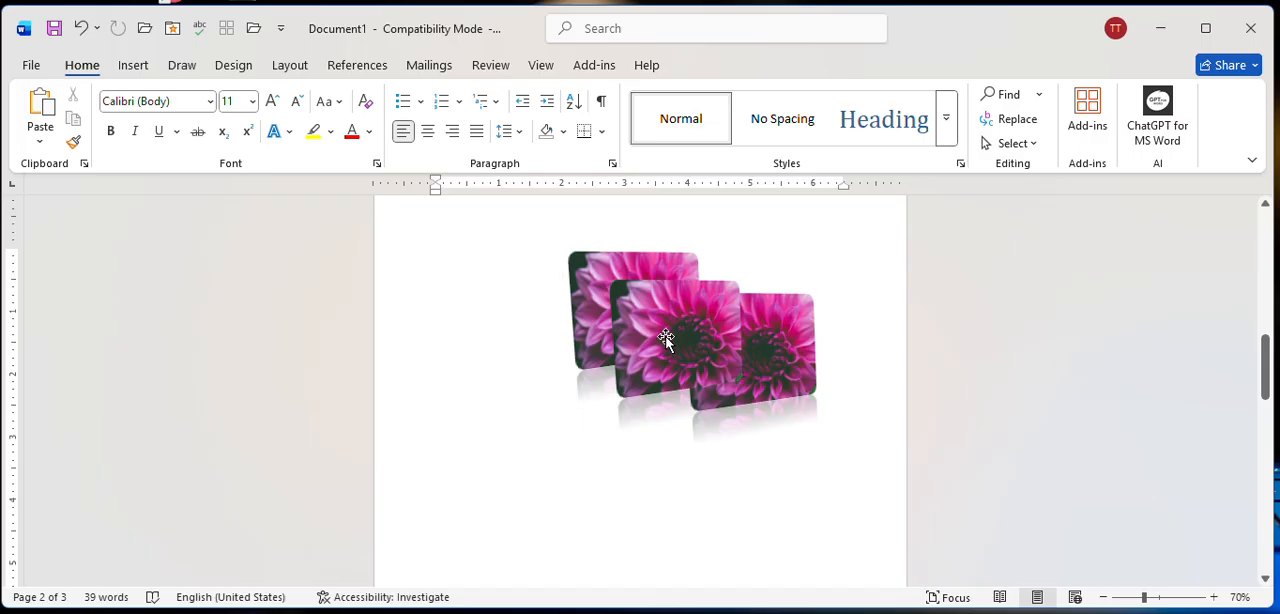
# Try to bring the rearmost flower picture forward one level.
pyautogui.click(666, 340)
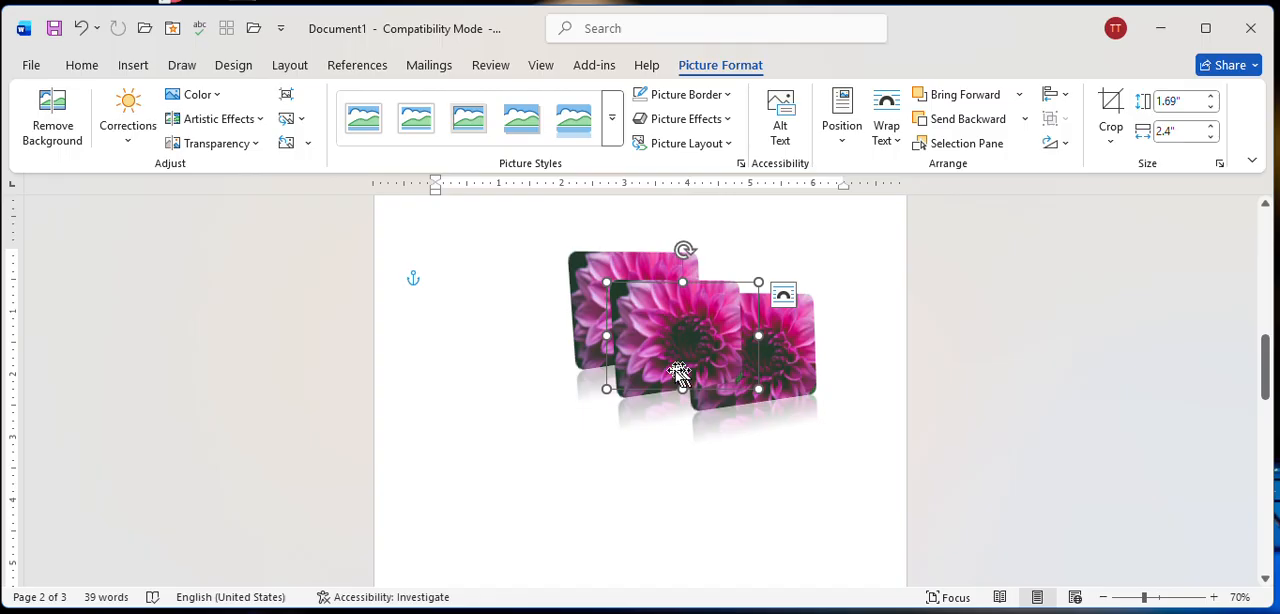
pyautogui.click(587, 257)
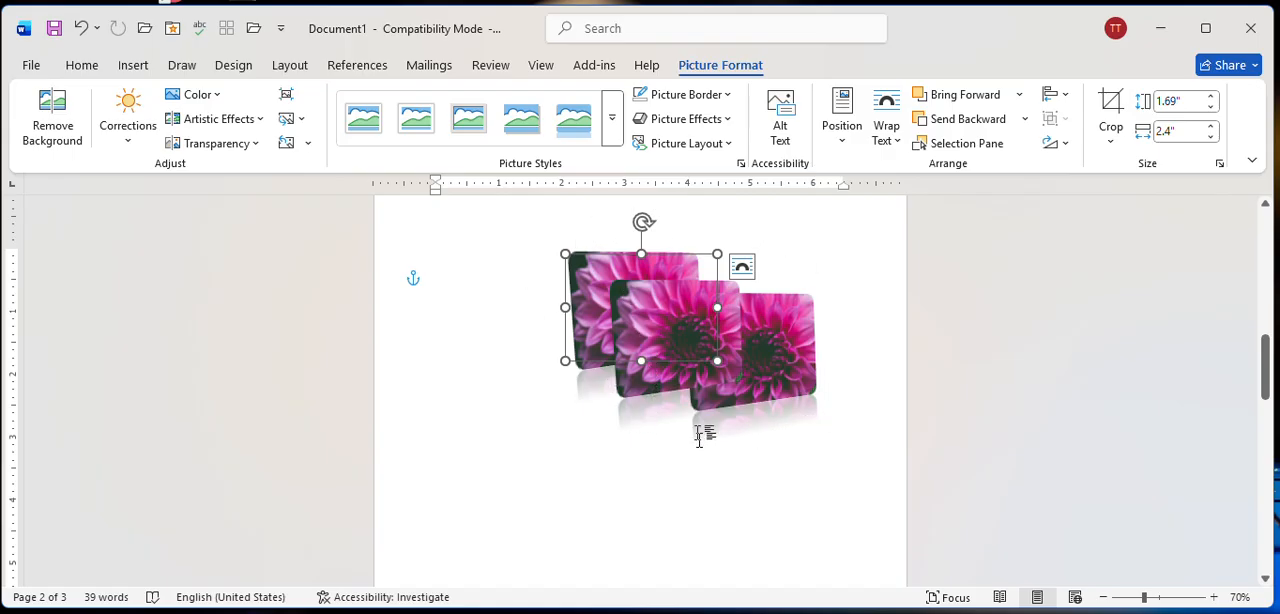
pyautogui.rightClick(585, 291)
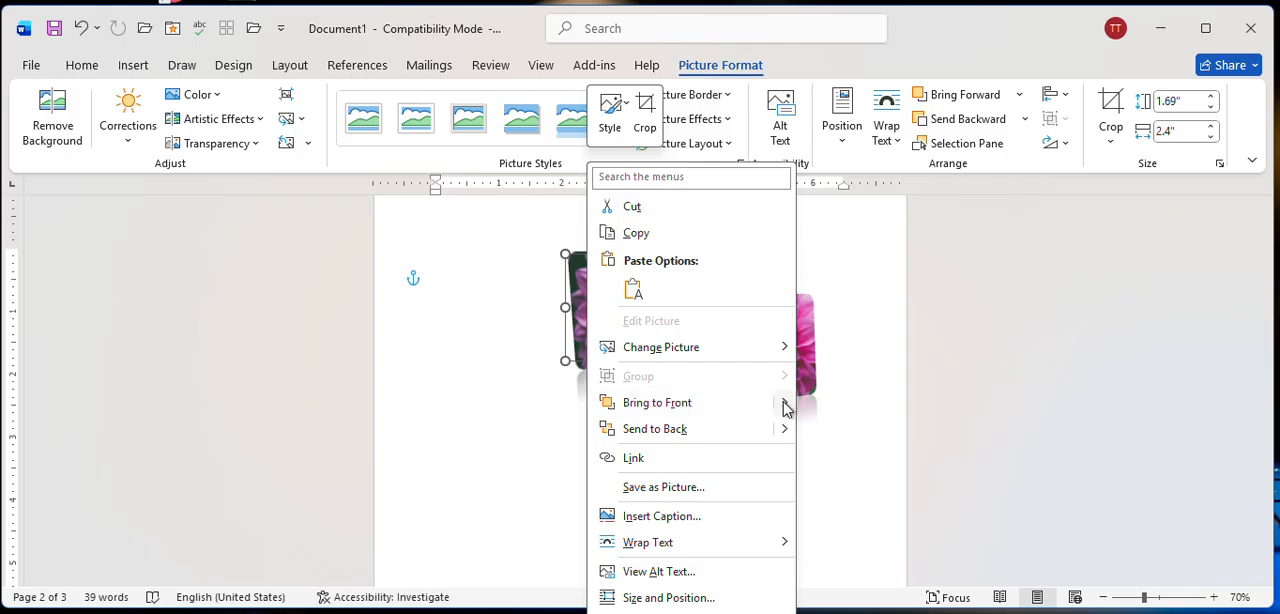
pyautogui.moveTo(785, 404)
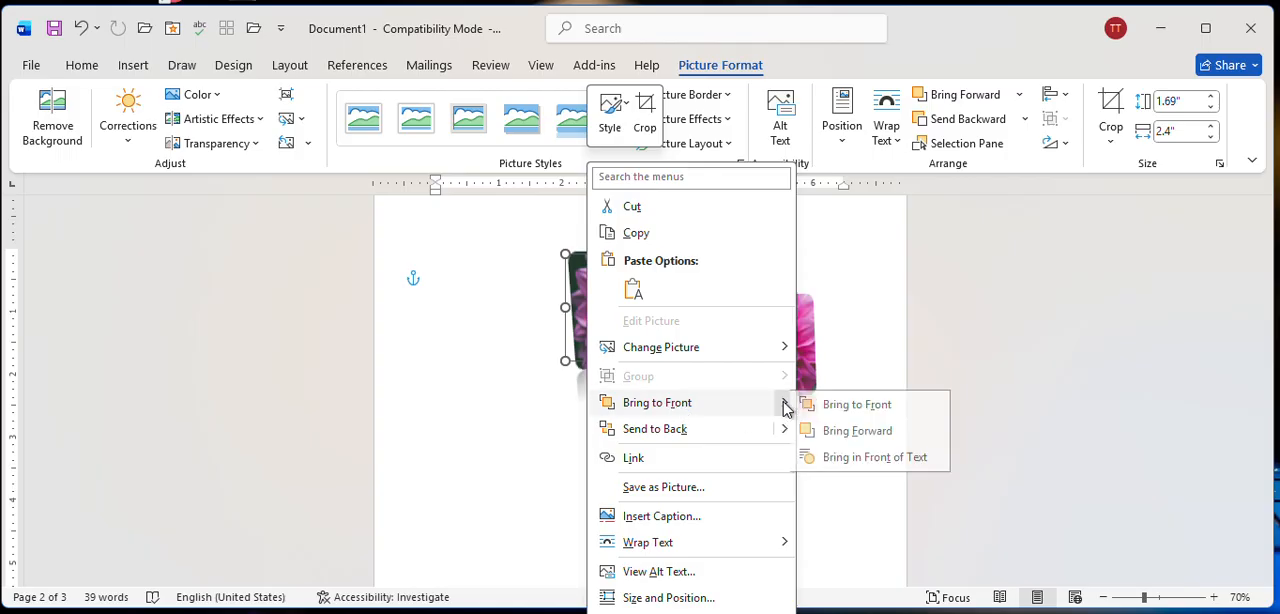
pyautogui.click(862, 431)
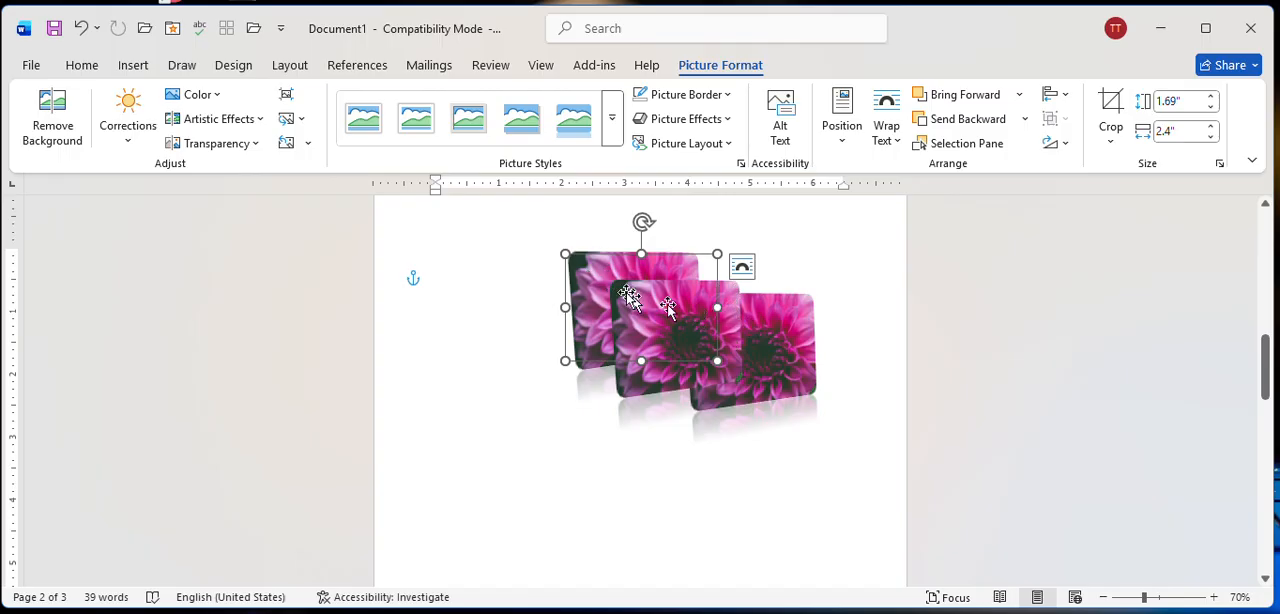
pyautogui.click(822, 245)
# Rearrange the two flower copies into a diagonal cascade that overlaps the original picture.
pyautogui.click(722, 383)
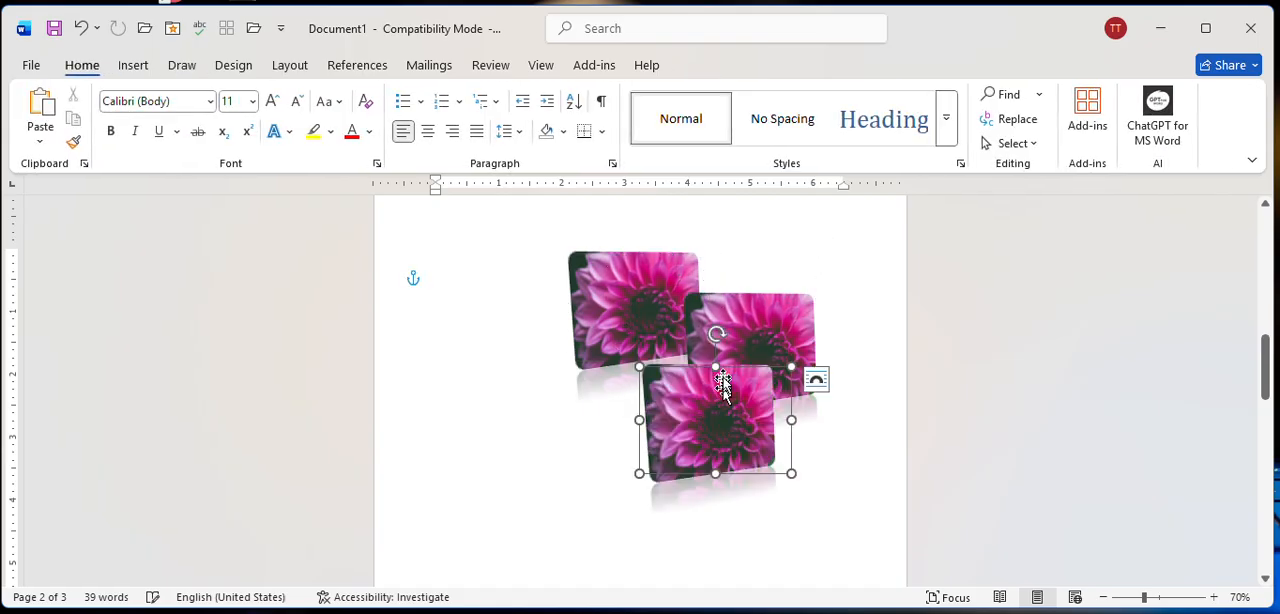
pyautogui.moveTo(766, 334); pyautogui.dragTo(704, 312)
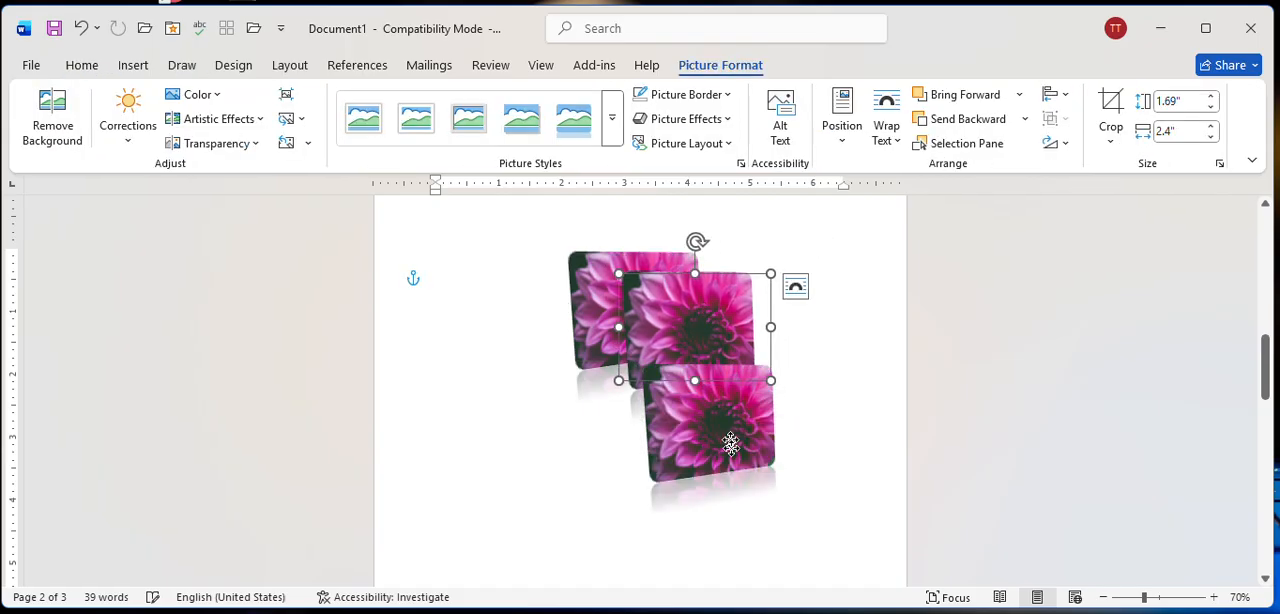
pyautogui.moveTo(731, 445); pyautogui.dragTo(752, 369)
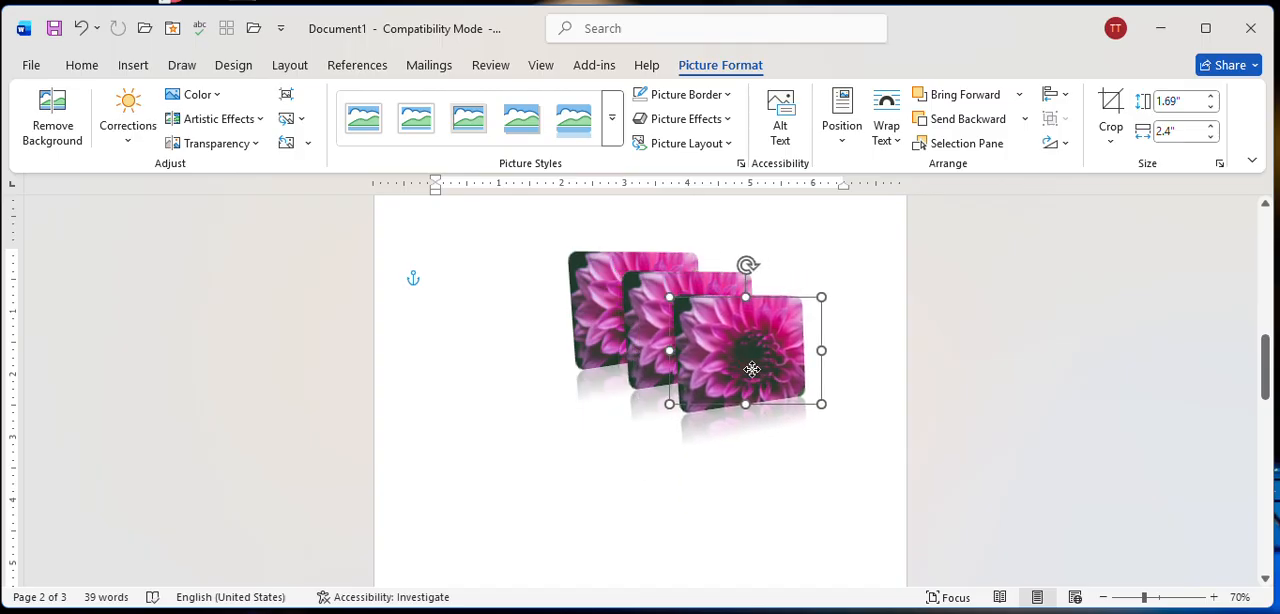
pyautogui.click(586, 434)
# Bring the leftmost flower picture to the front of the stack.
pyautogui.click(579, 291)
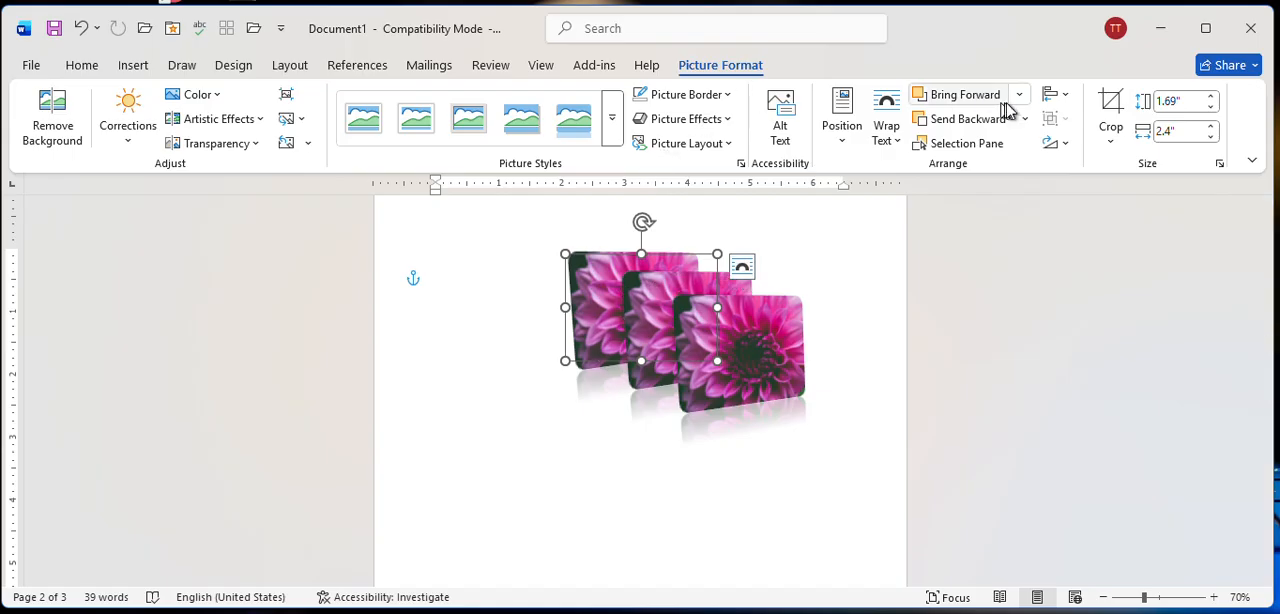
pyautogui.rightClick(587, 287)
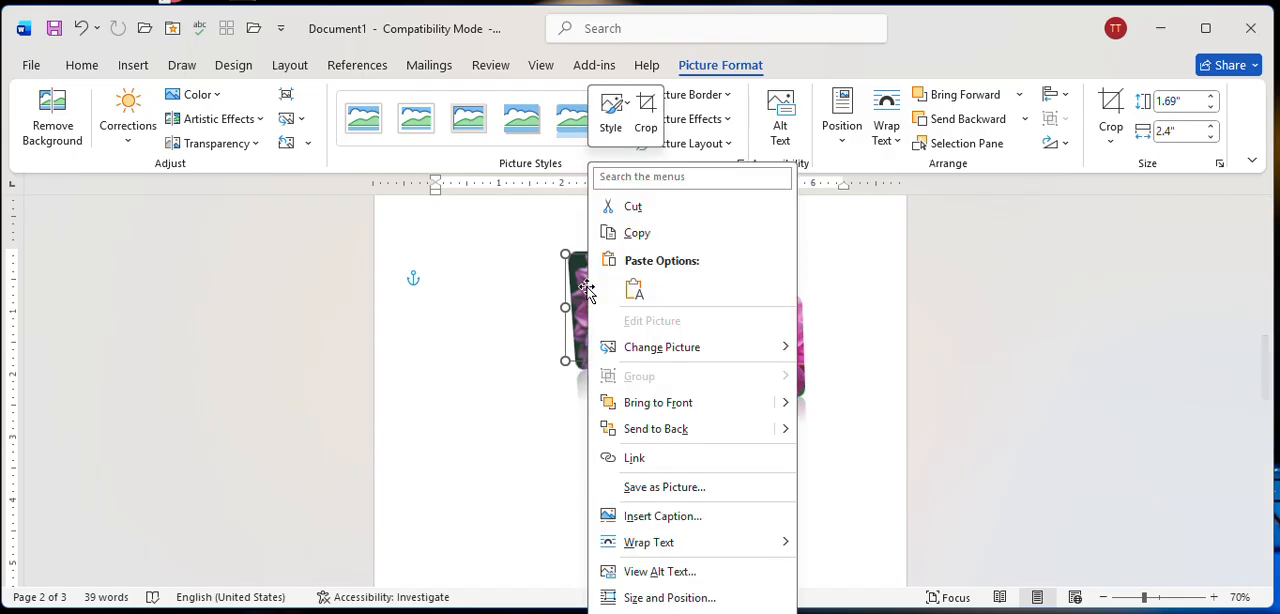
pyautogui.click(674, 408)
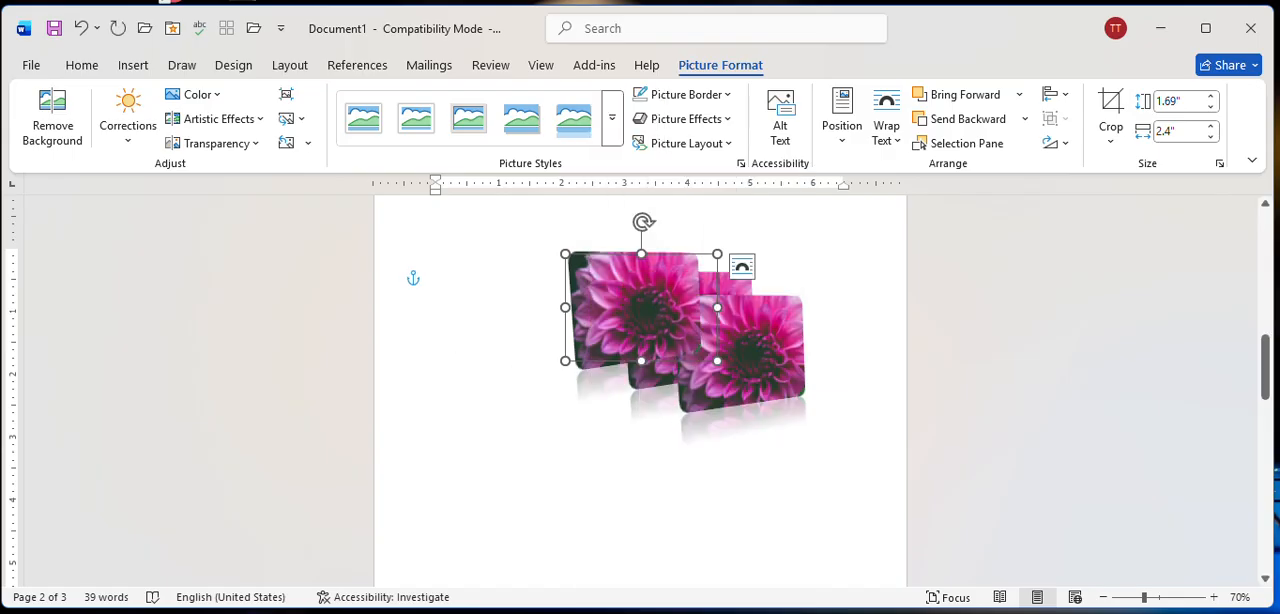
pyautogui.click(545, 397)
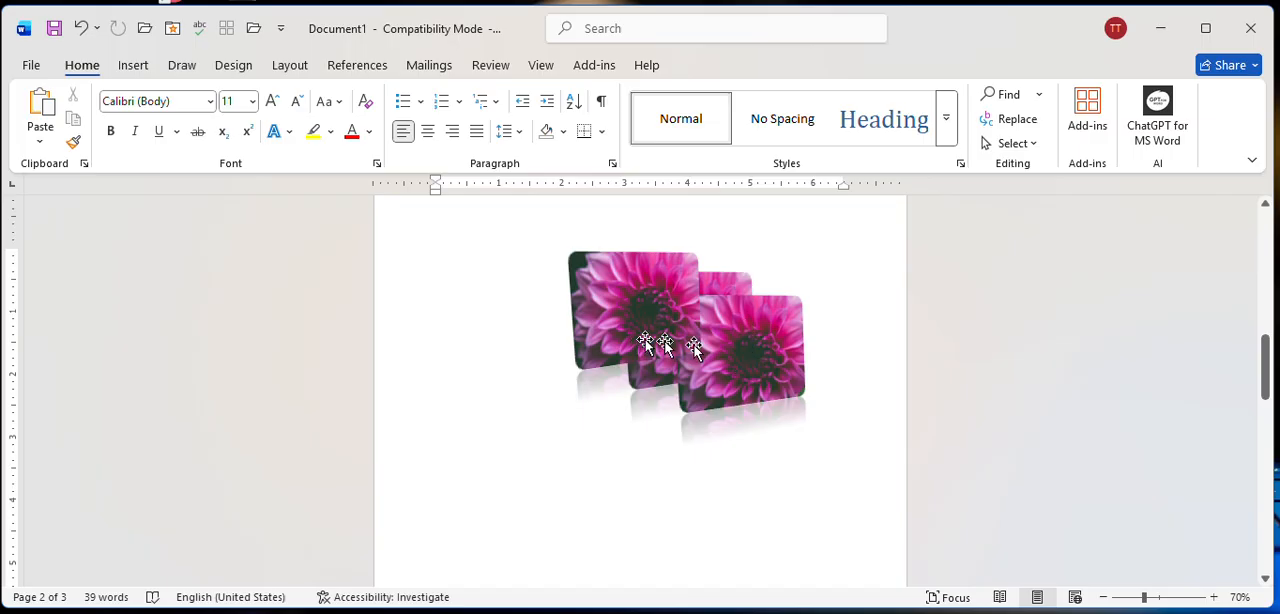
# Send the rightmost flower picture backward one level, behind the middle one.
pyautogui.click(746, 372)
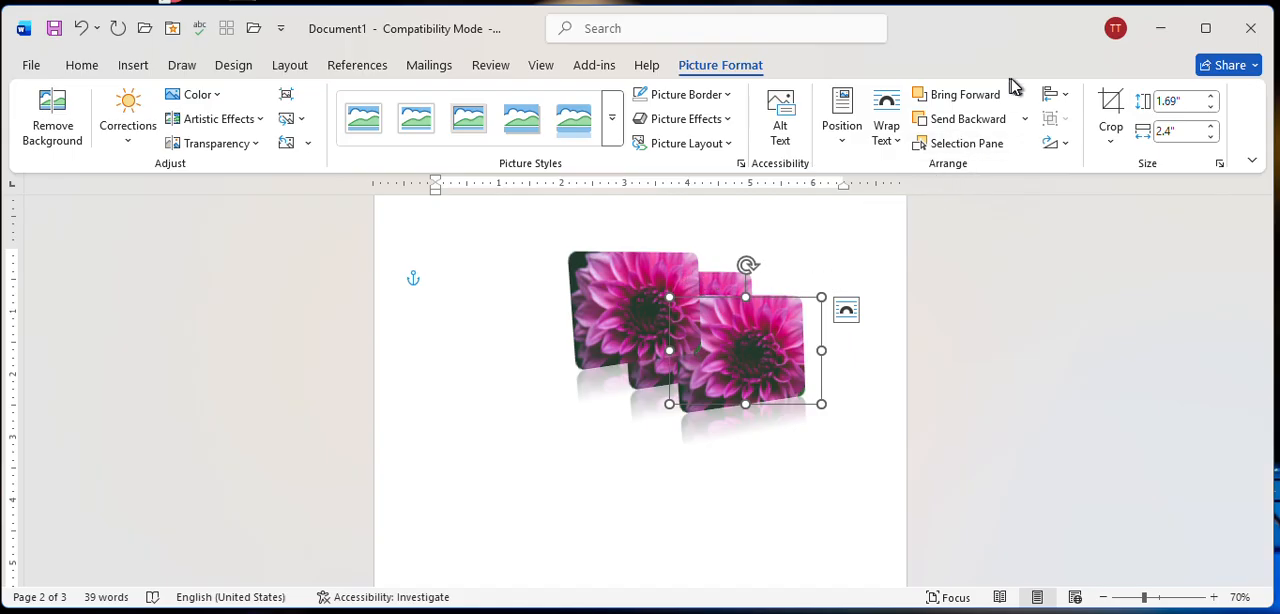
pyautogui.click(1025, 120)
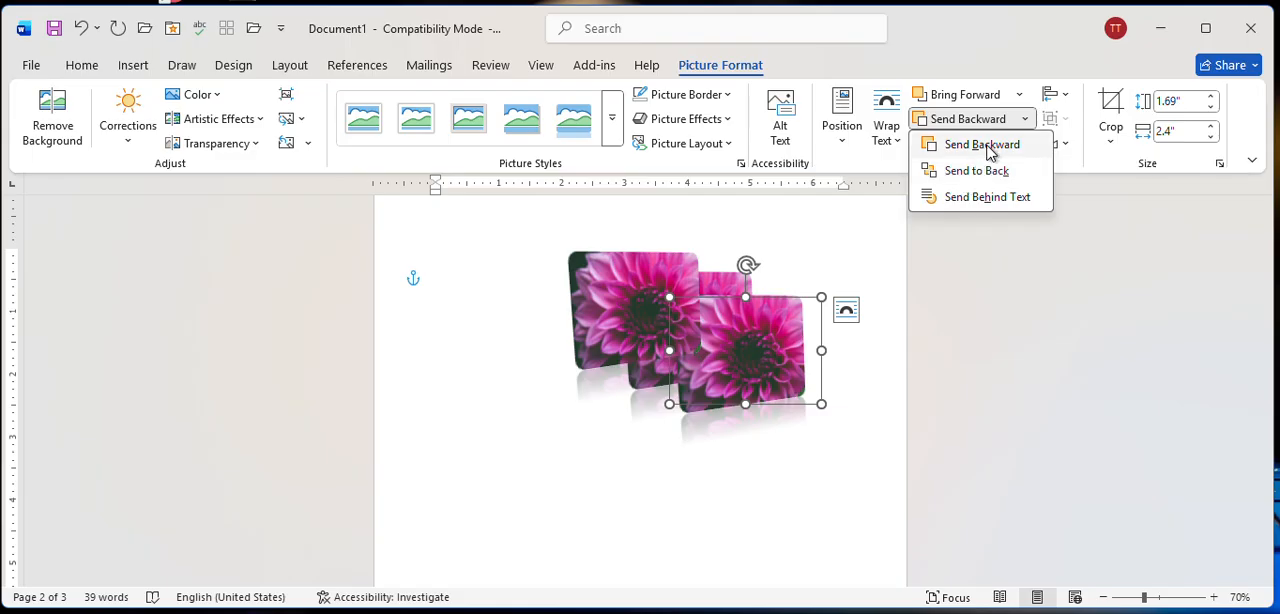
pyautogui.click(986, 146)
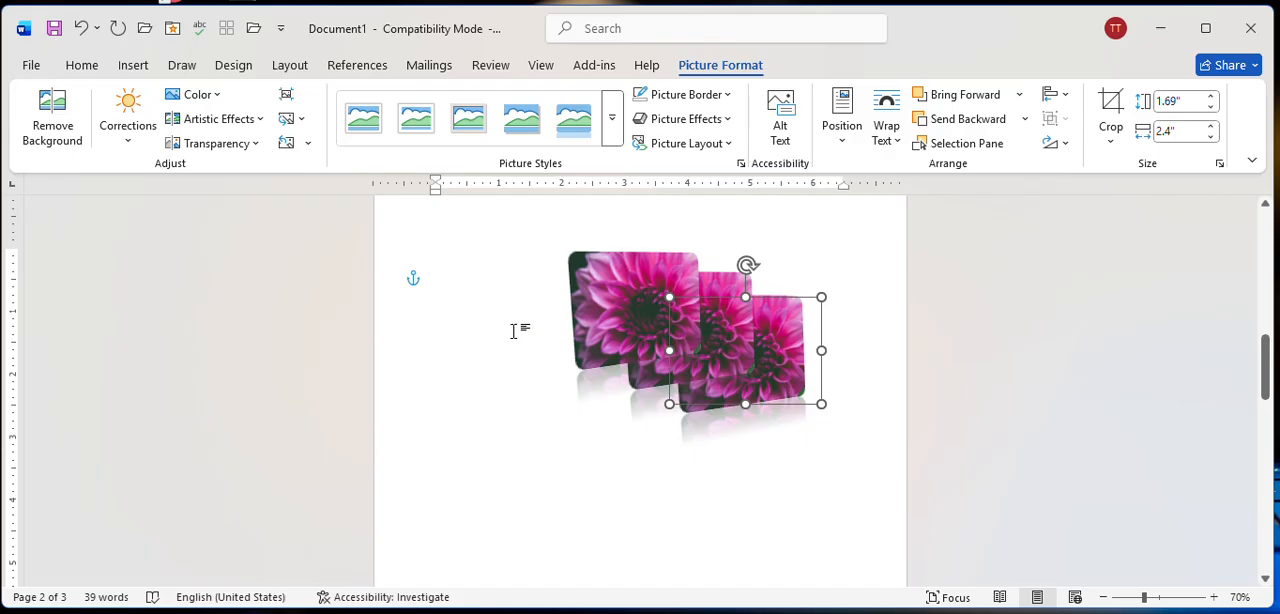
pyautogui.click(513, 331)
pyautogui.click(708, 363)
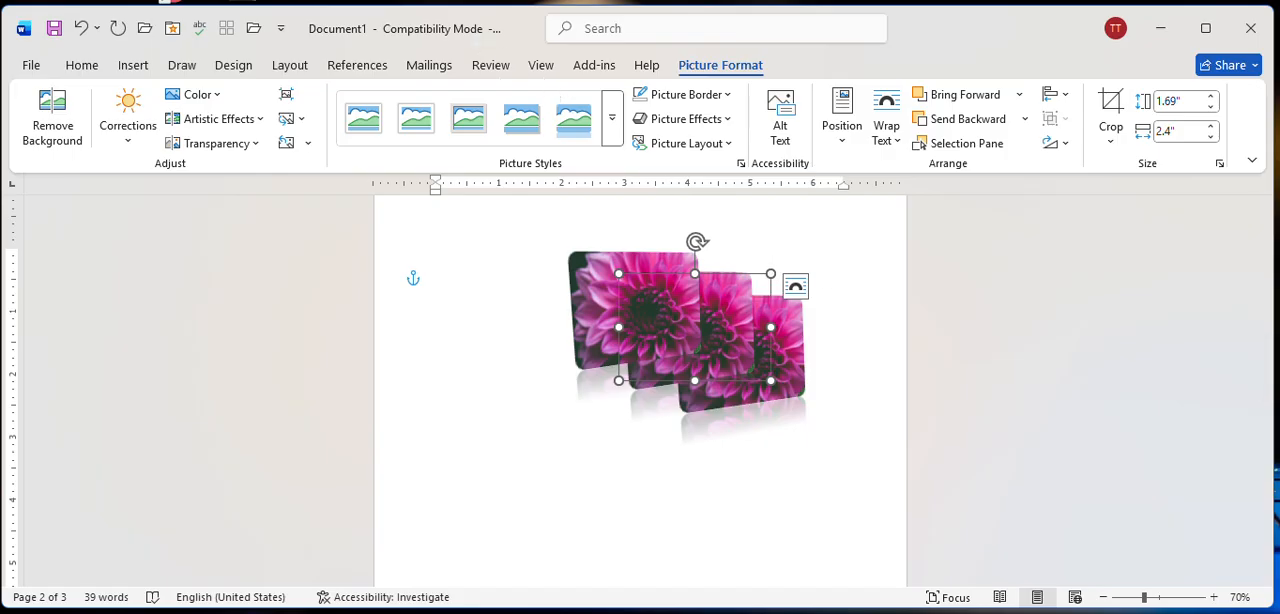
# Replace the cover page's document title placeholder with "MY DOCUMENT".
pyautogui.click(133, 65)
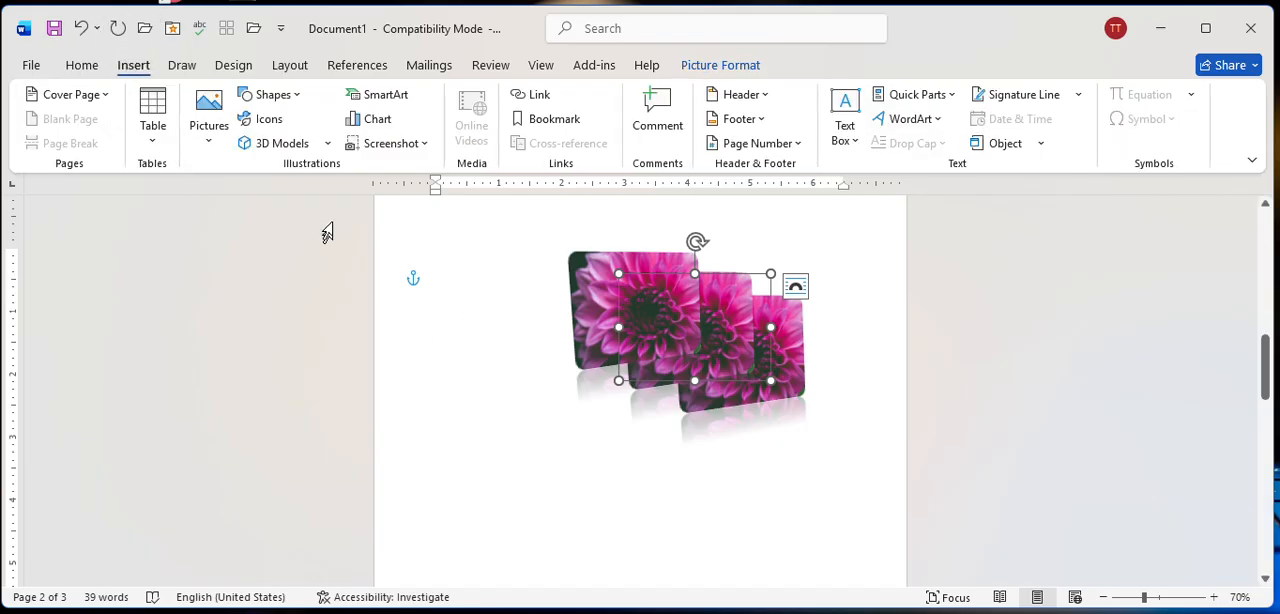
pyautogui.scroll(10, 606, 340)
pyautogui.scroll(-4, 604, 339)
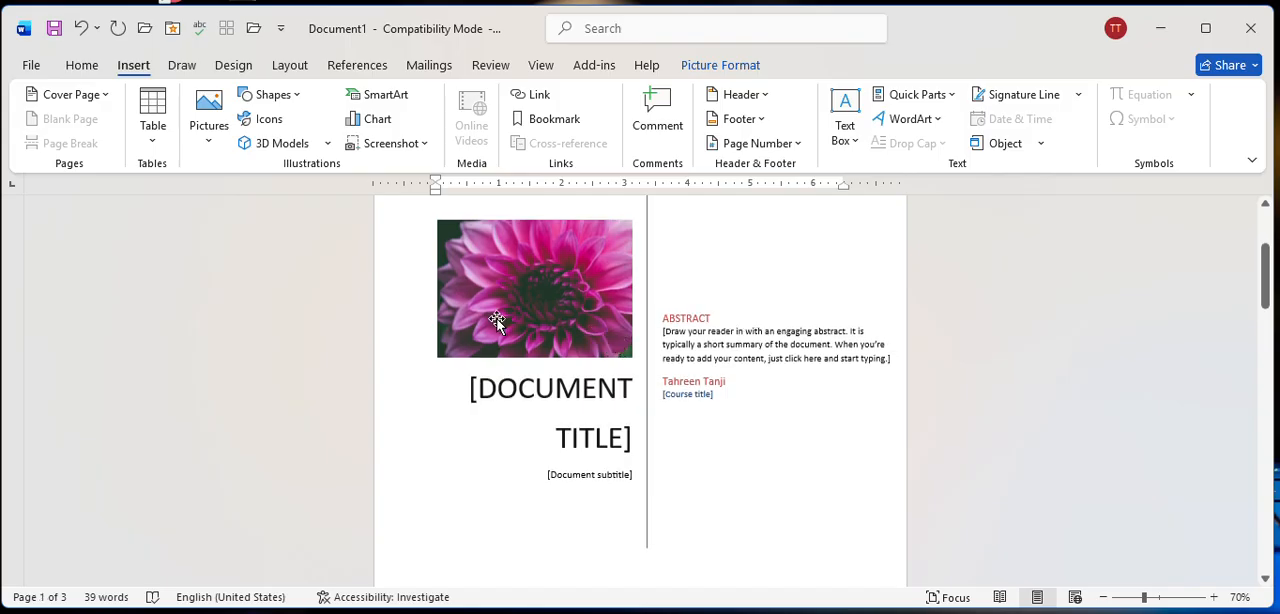
pyautogui.click(737, 344)
pyautogui.click(596, 392)
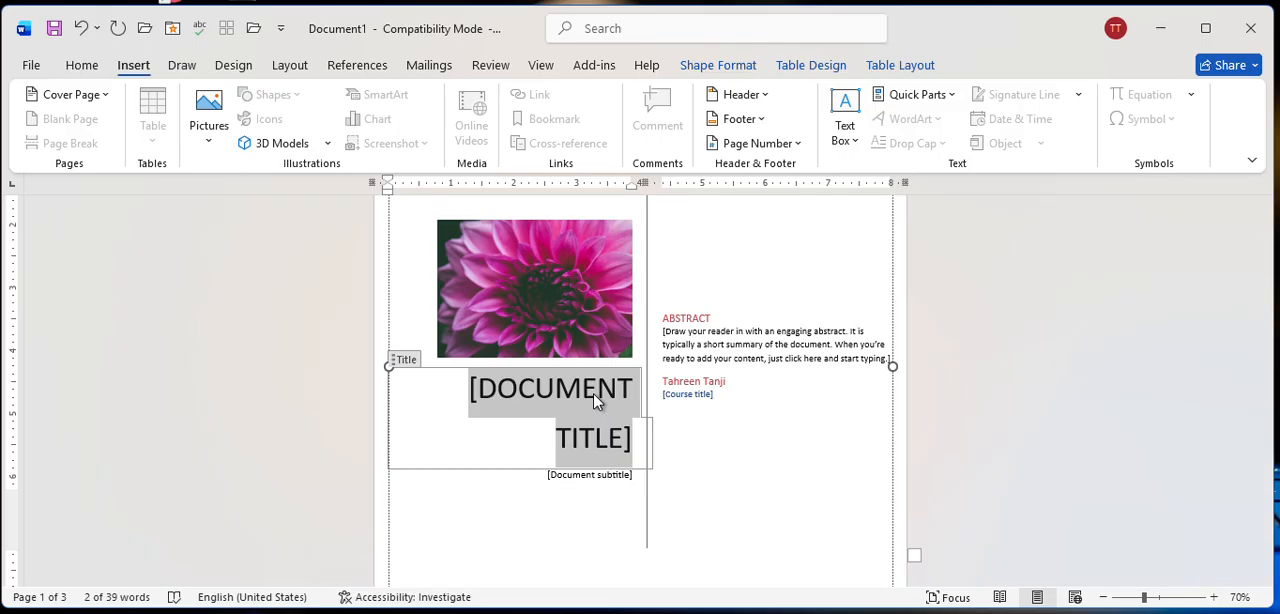
pyautogui.write('M')
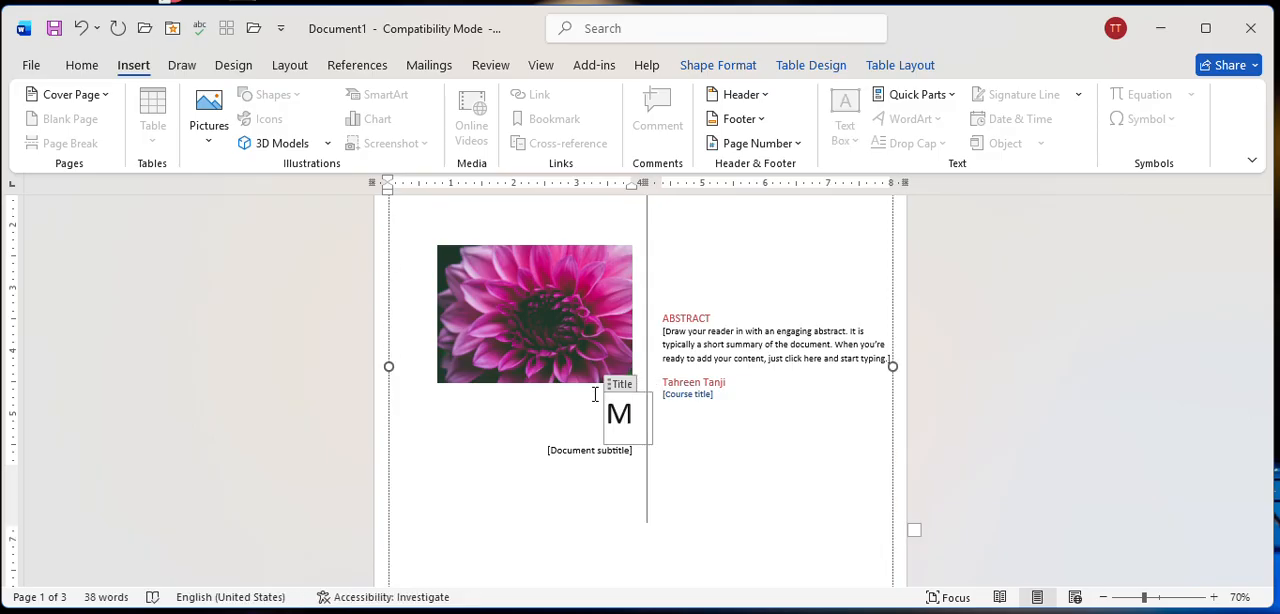
pyautogui.write('Y DOCU')
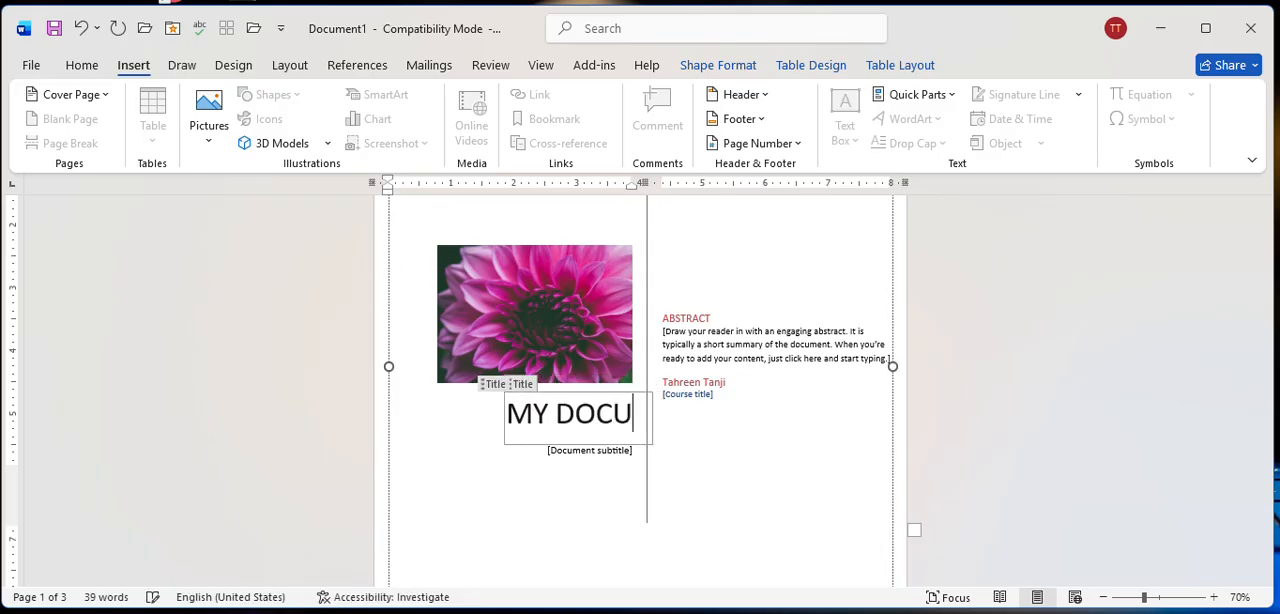
pyautogui.write('MENT')
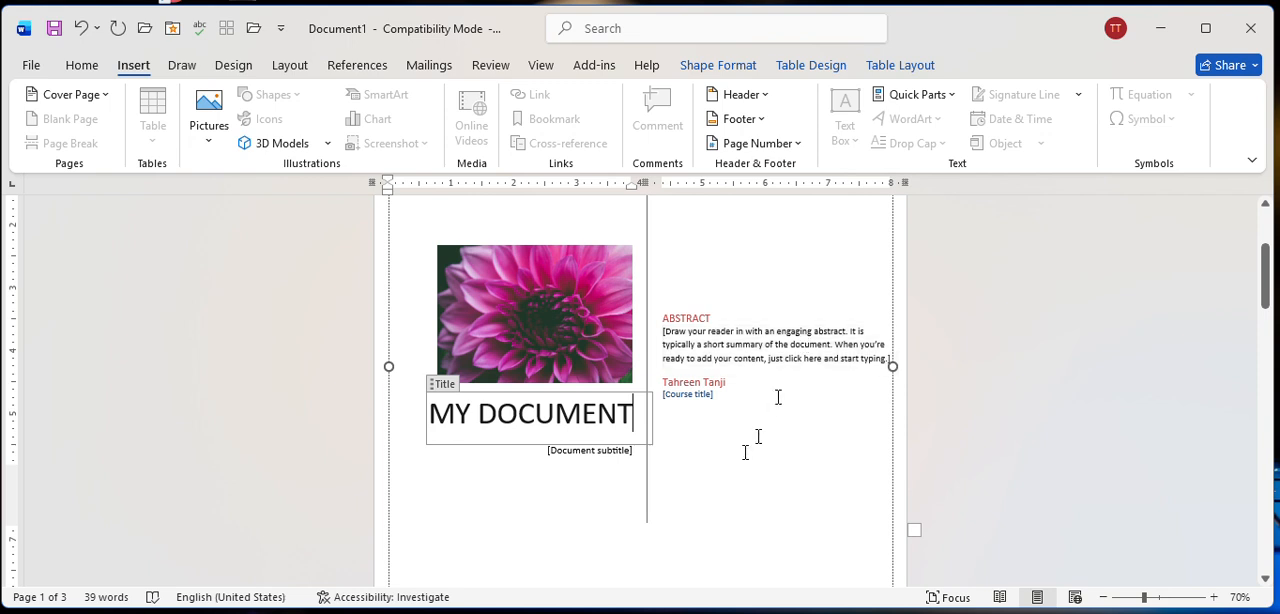
# Delete the document subtitle placeholder from the cover page.
pyautogui.click(678, 395)
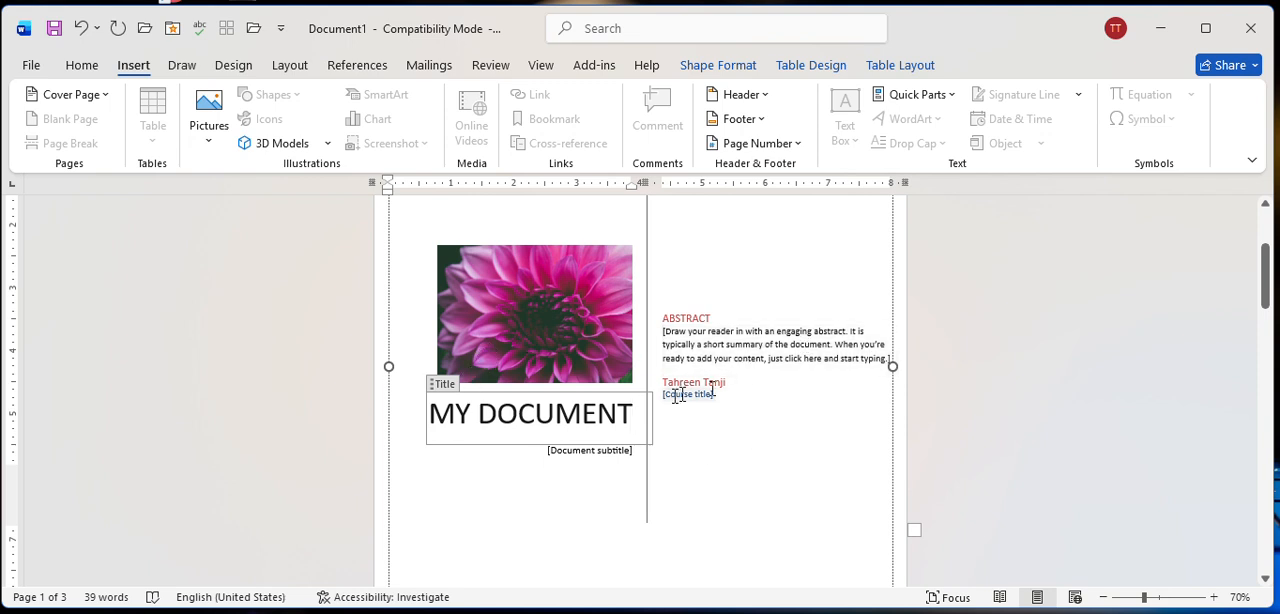
pyautogui.click(612, 458)
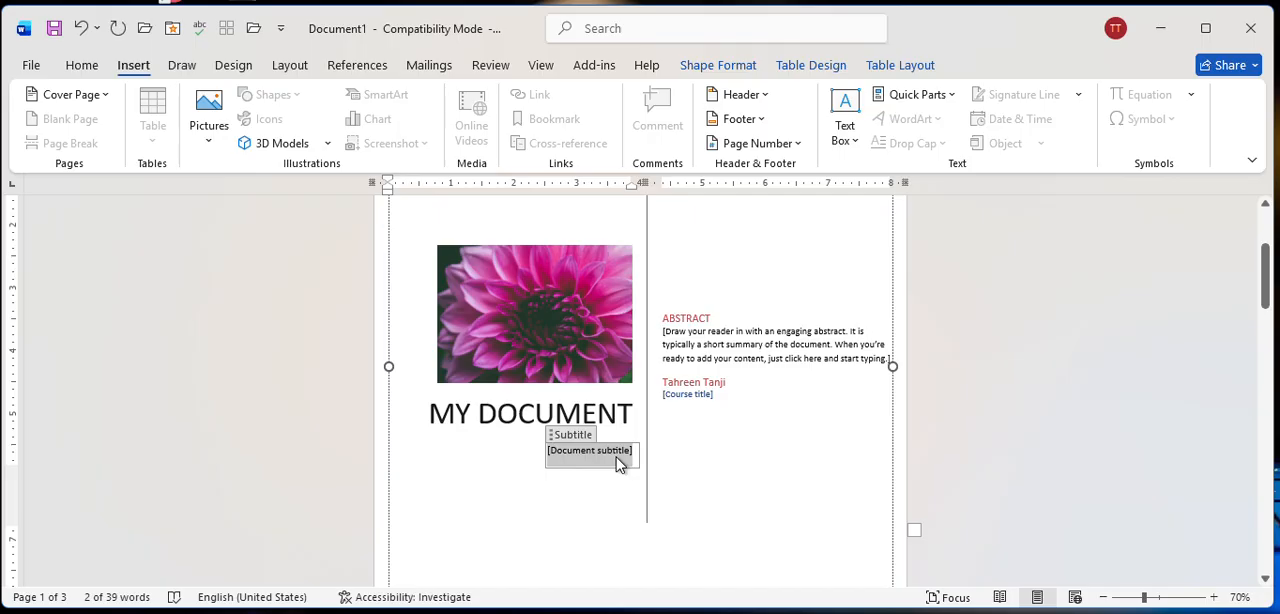
pyautogui.press('Delete')
pyautogui.click(617, 457)
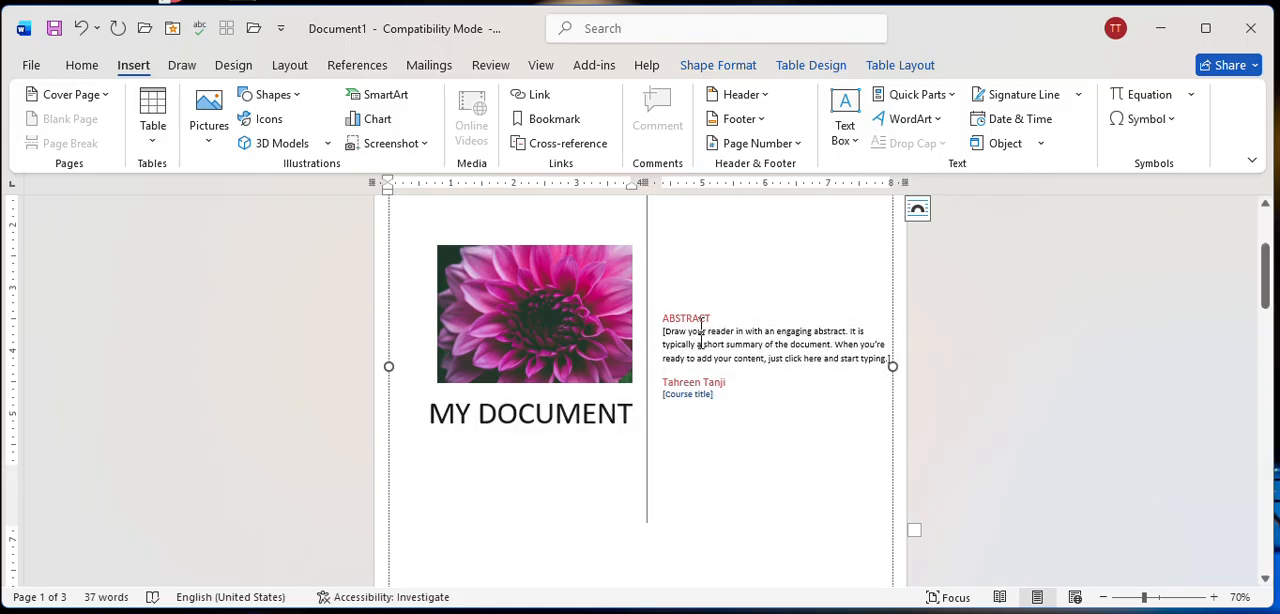
# Delete the empty third page that follows the page with the layered flower pictures.
pyautogui.scroll(-10, 693, 390)
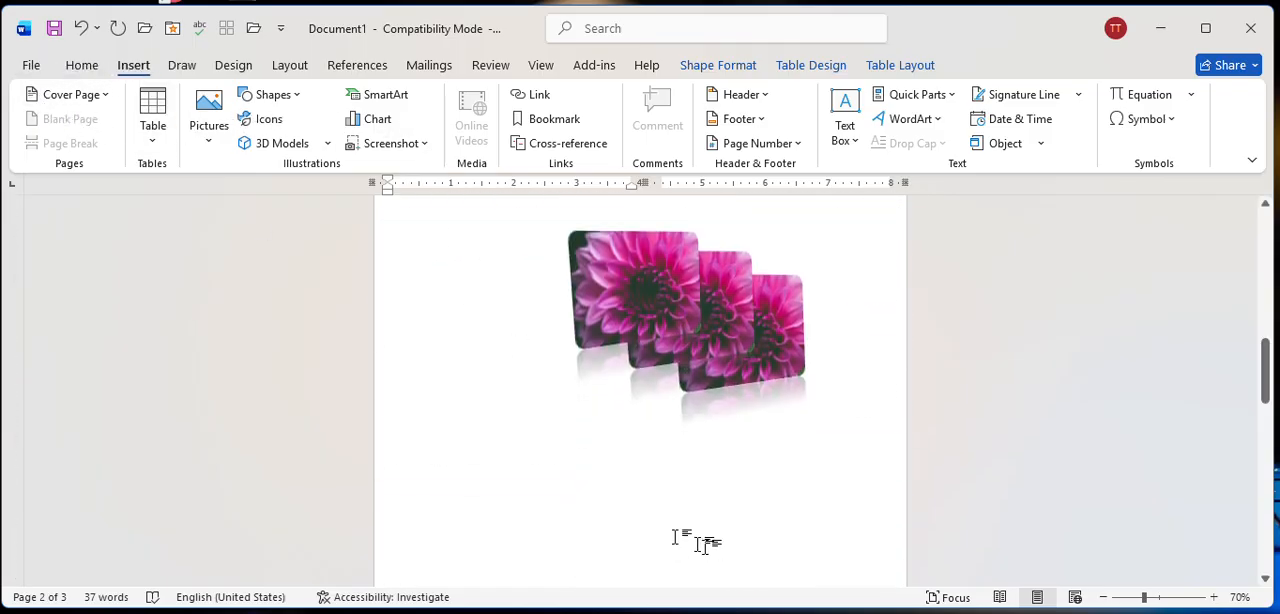
pyautogui.click(560, 497)
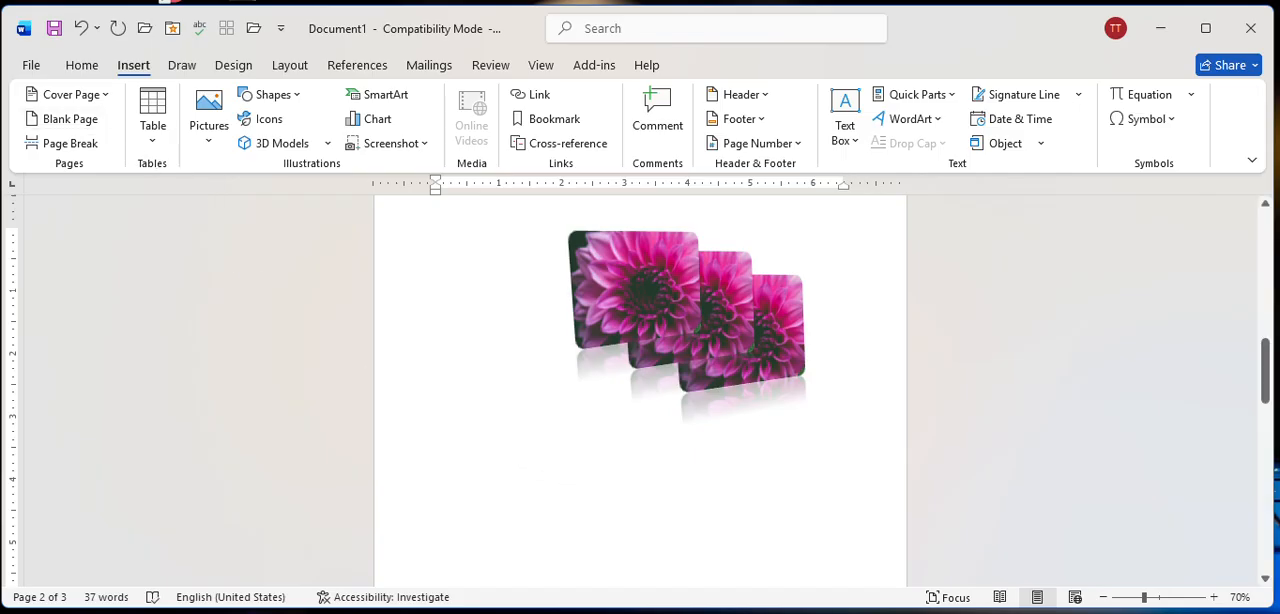
pyautogui.scroll(-3, 515, 450)
pyautogui.scroll(8, 515, 450)
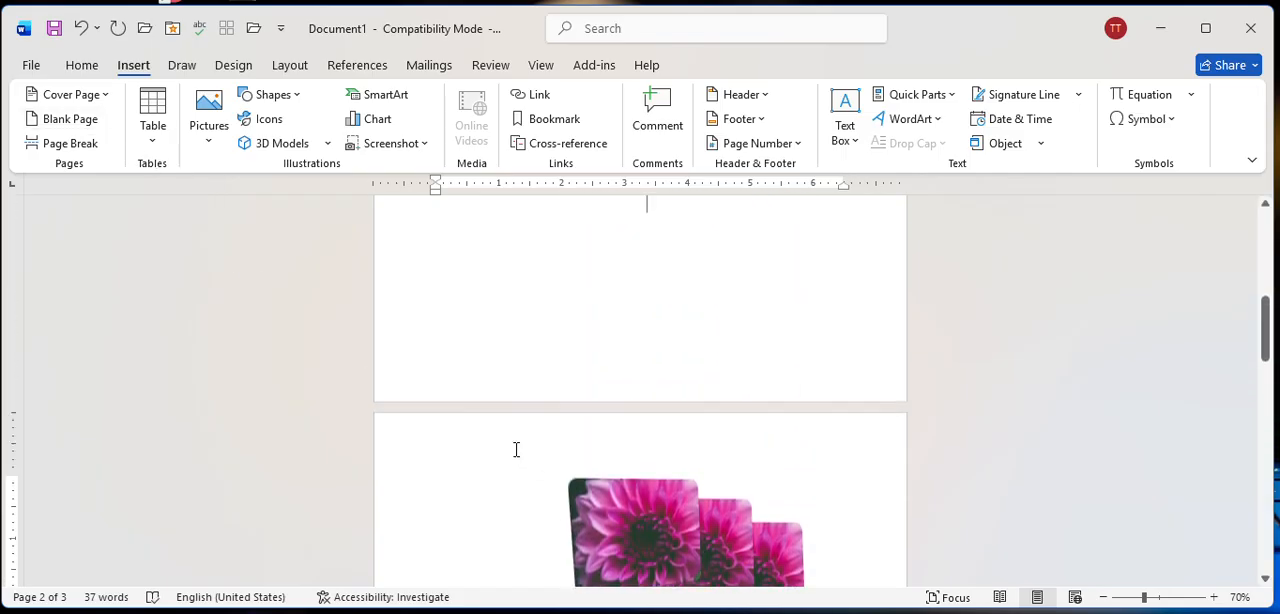
pyautogui.scroll(-5, 540, 447)
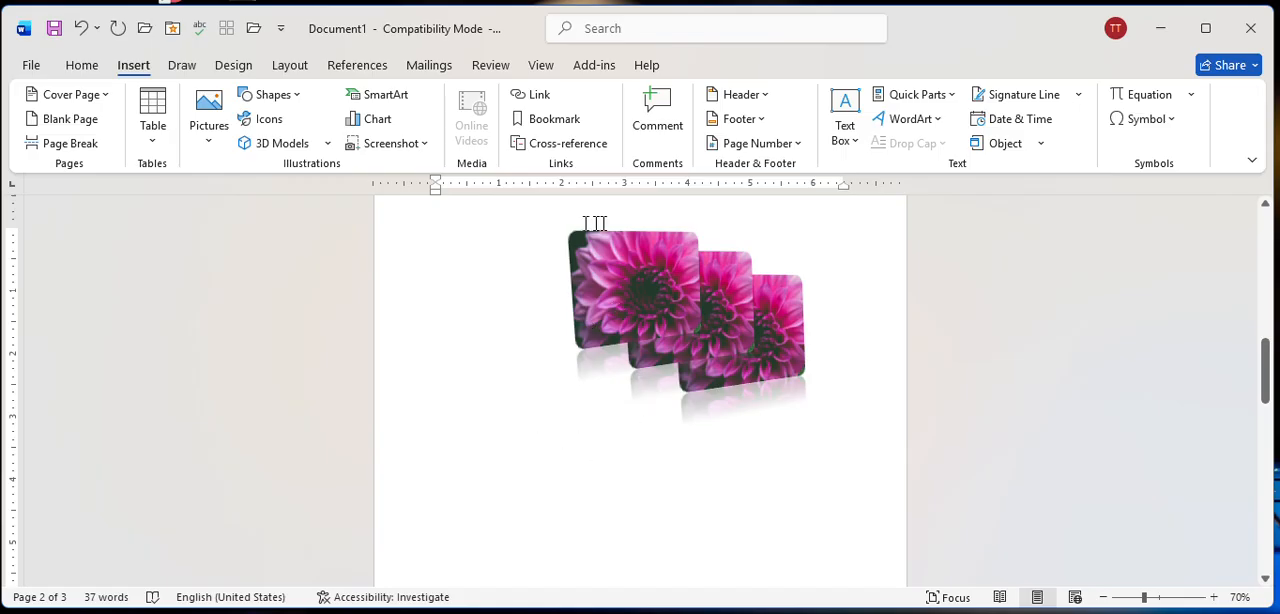
pyautogui.scroll(-5, 725, 360)
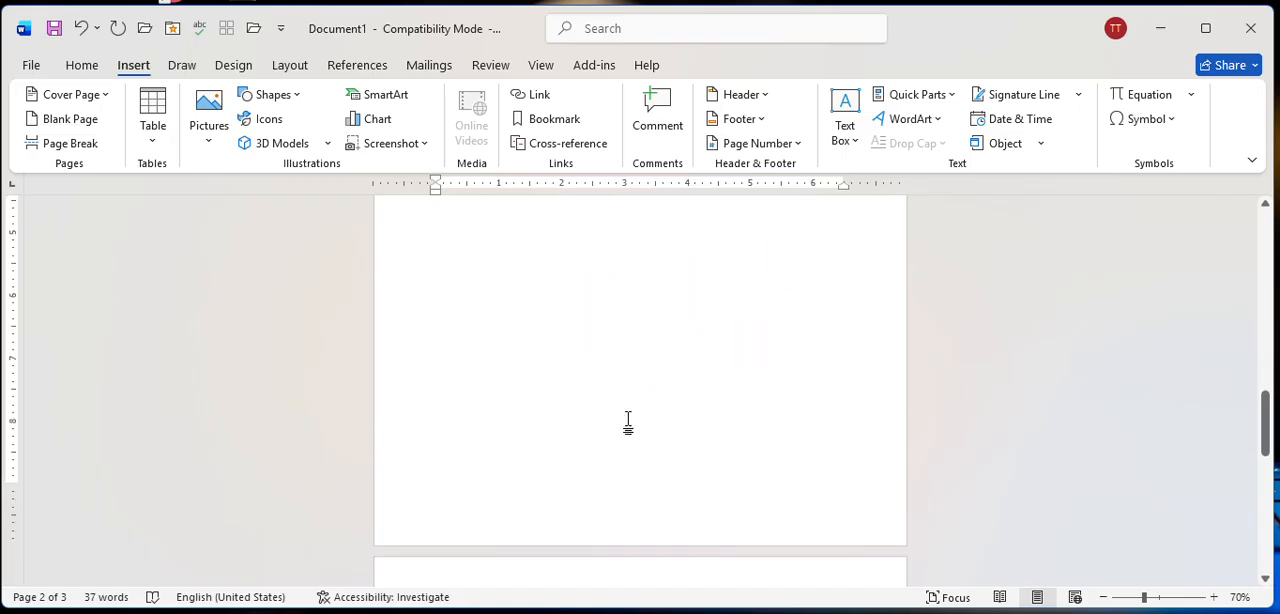
pyautogui.scroll(-5, 658, 396)
pyautogui.click(475, 385)
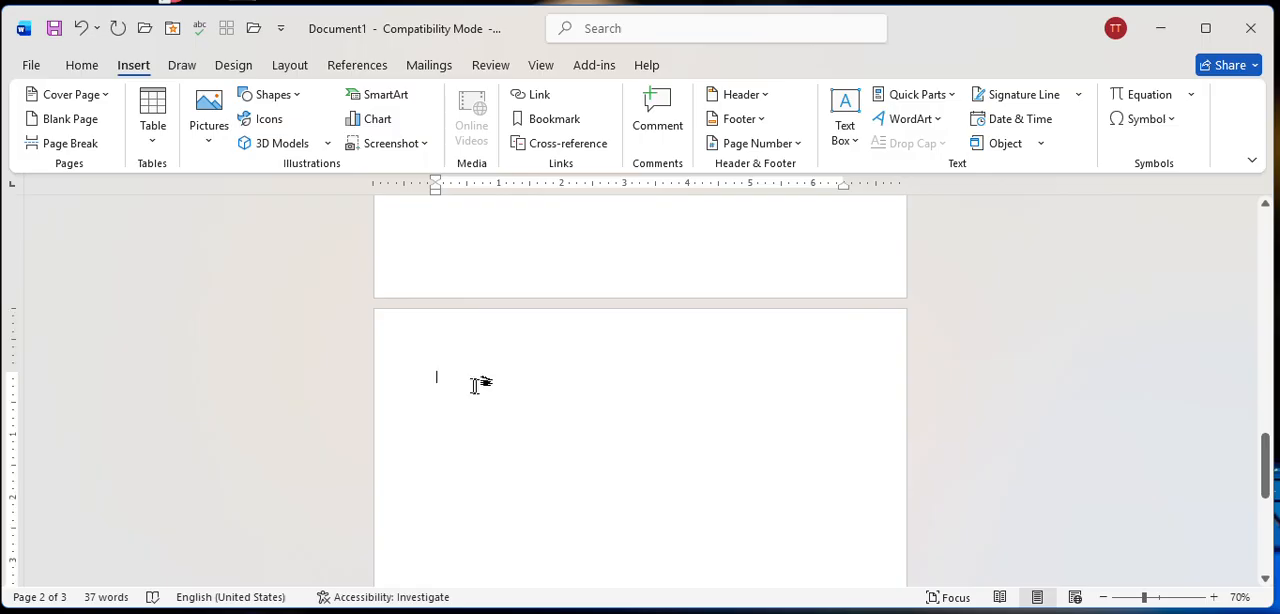
pyautogui.press('super+shift+s')
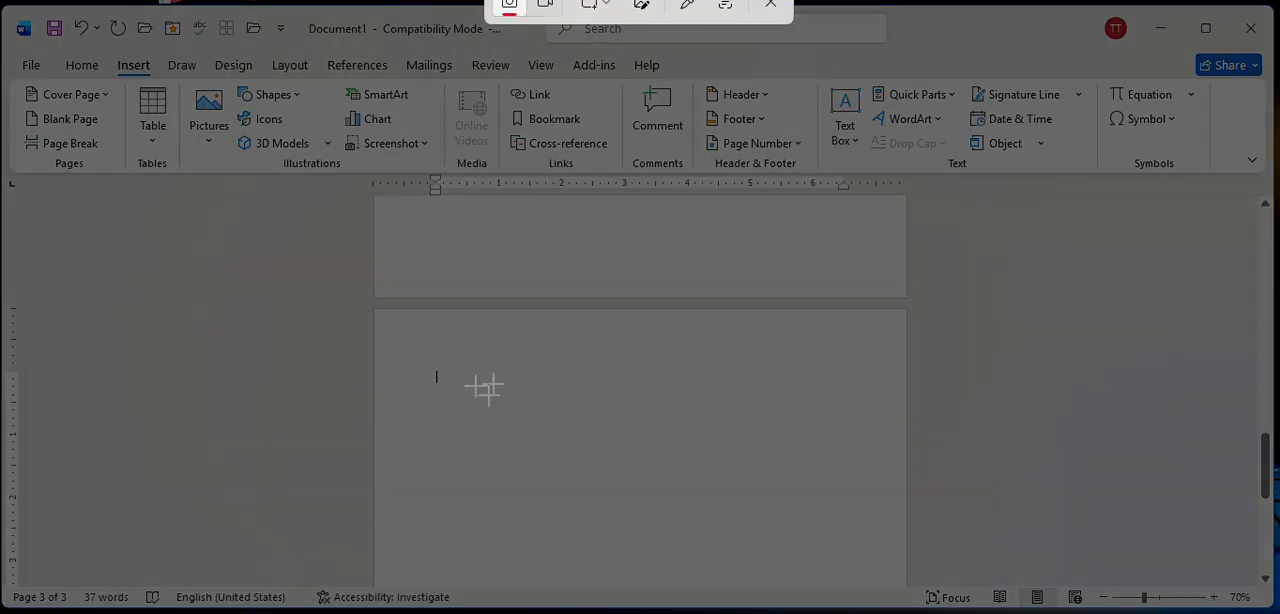
pyautogui.click(777, 10)
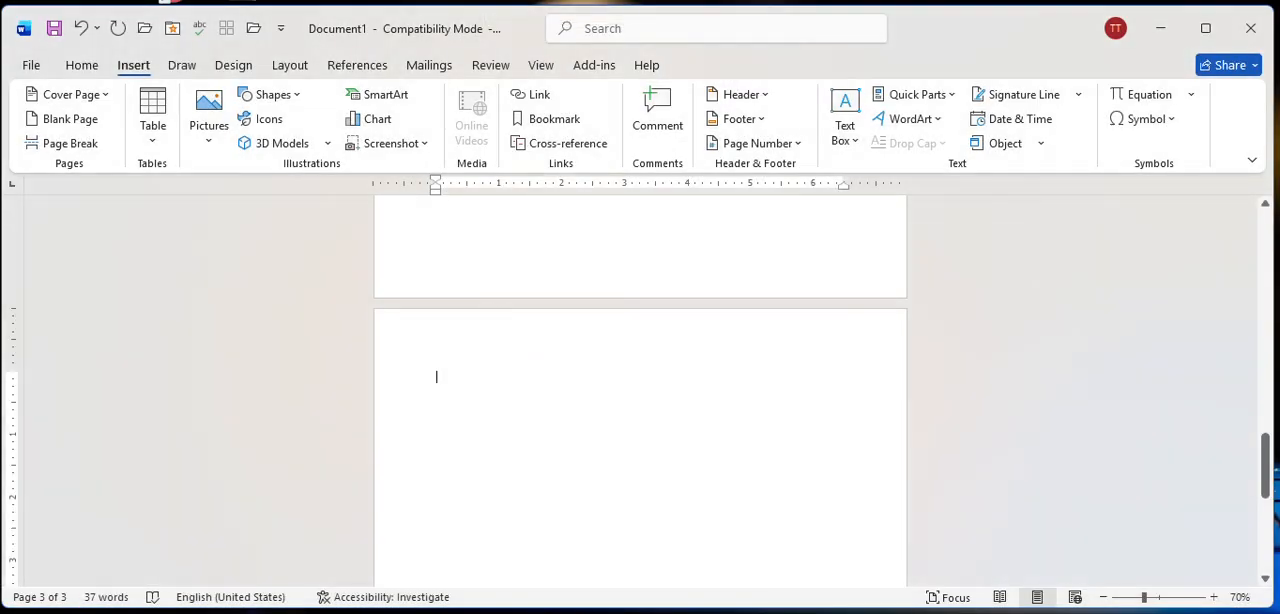
pyautogui.press('BackSpace')
pyautogui.press('BackSpace')
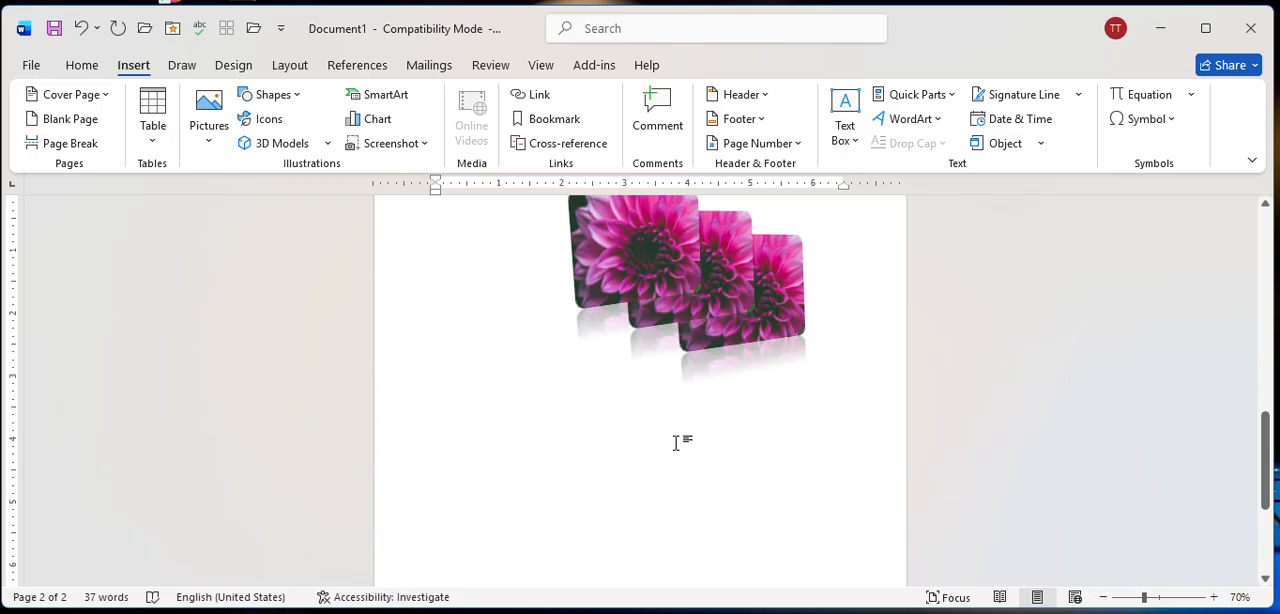
# Insert a blank page after the page with the layered flower pictures.
pyautogui.scroll(-5, 676, 443)
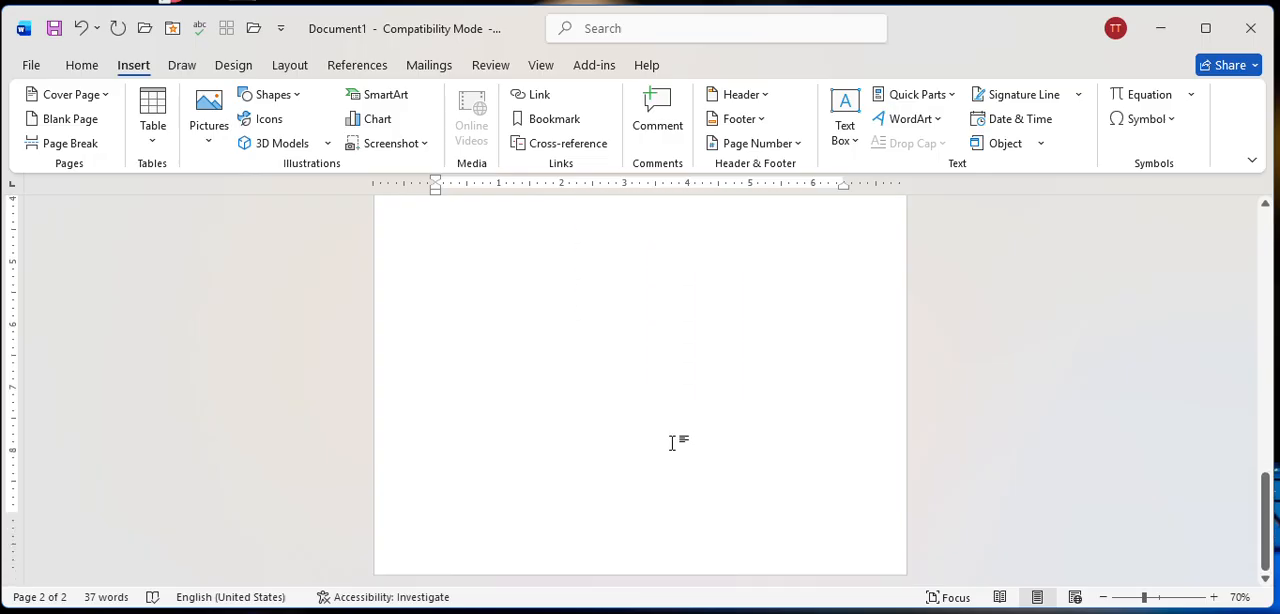
pyautogui.scroll(3, 638, 408)
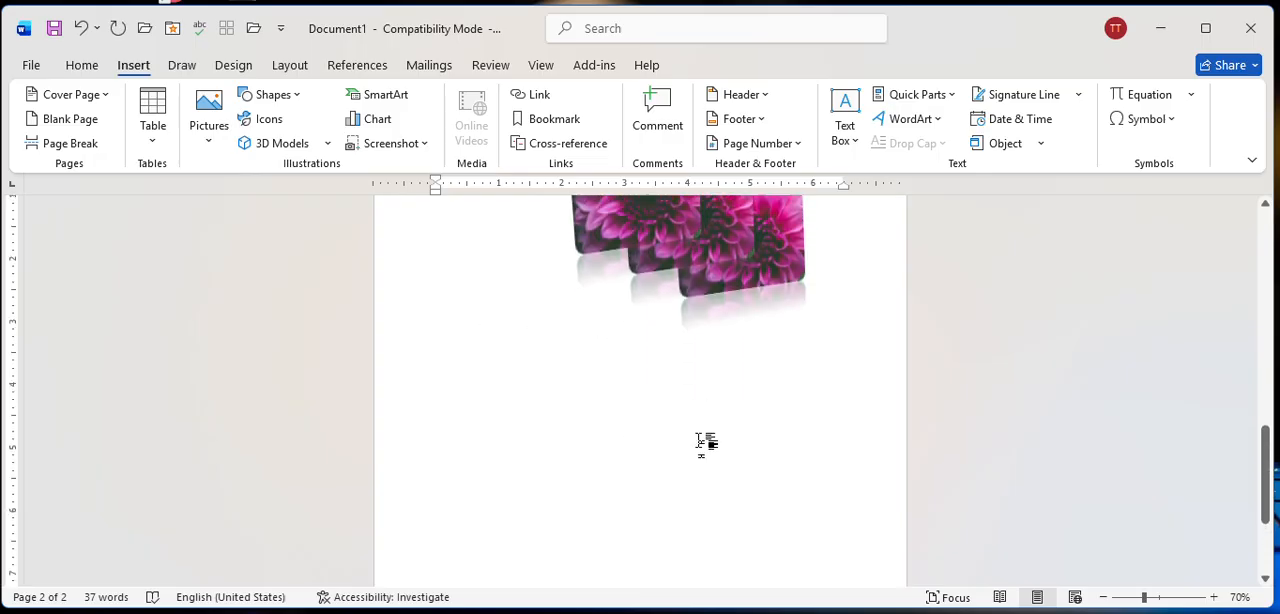
pyautogui.scroll(-3, 700, 441)
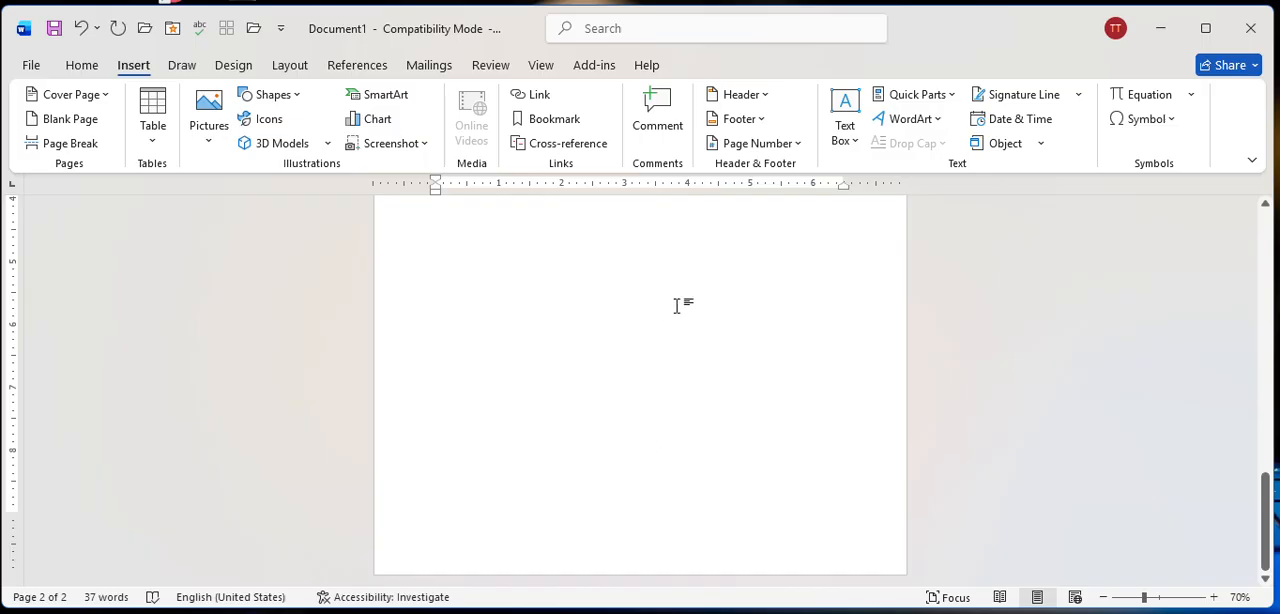
pyautogui.click(62, 128)
pyautogui.scroll(-4, 657, 540)
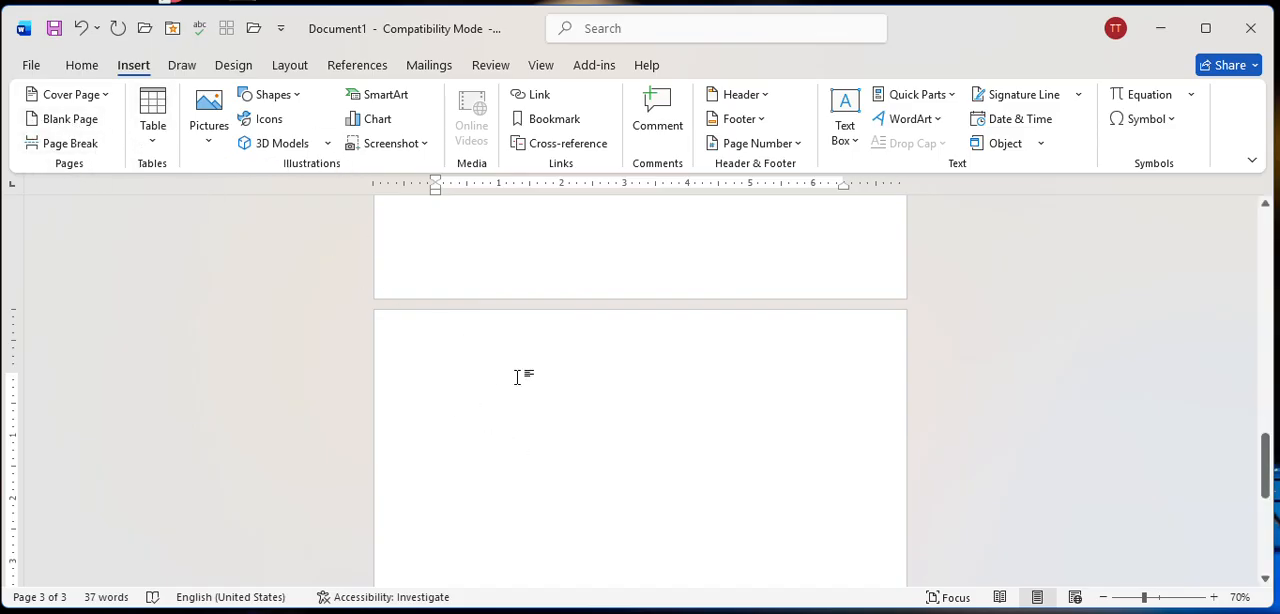
pyautogui.scroll(3, 522, 363)
pyautogui.scroll(-5, 520, 360)
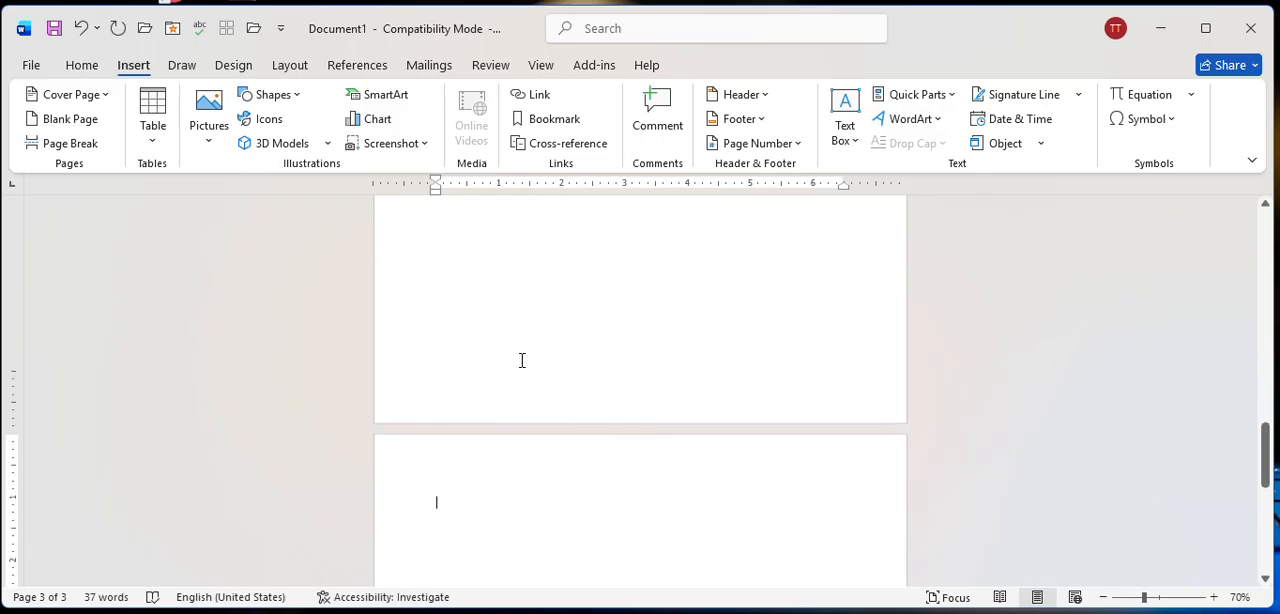
pyautogui.scroll(1, 455, 275)
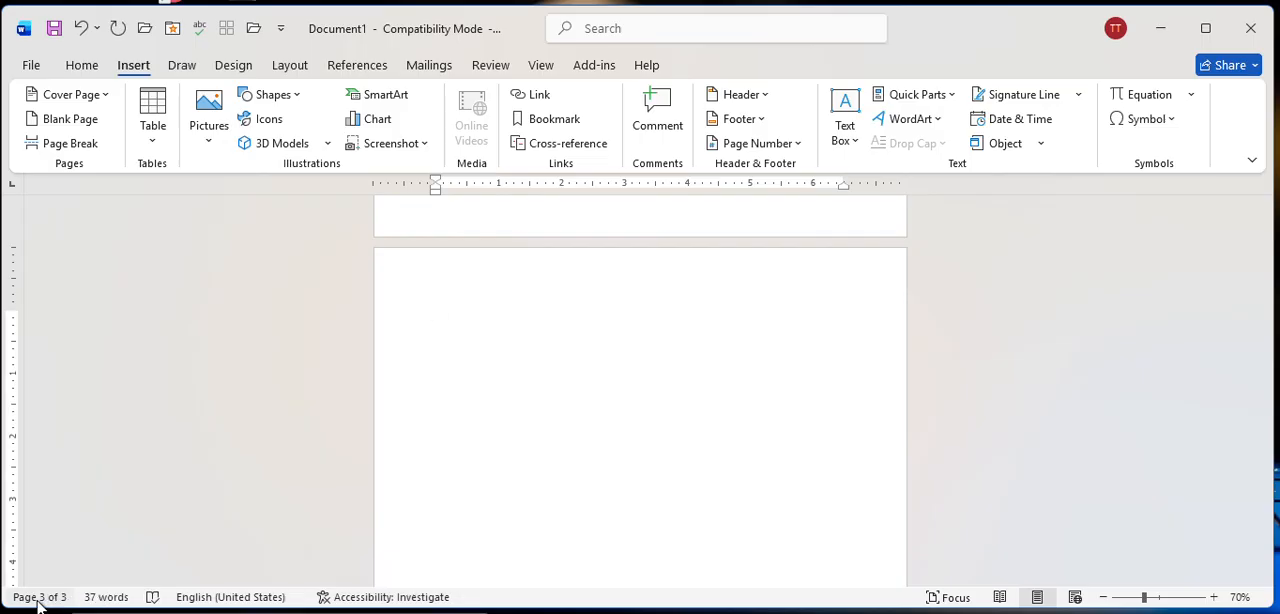
# Enter the sample text "asdfghjkl" on the first line of the blank third page.
pyautogui.scroll(3, 560, 430)
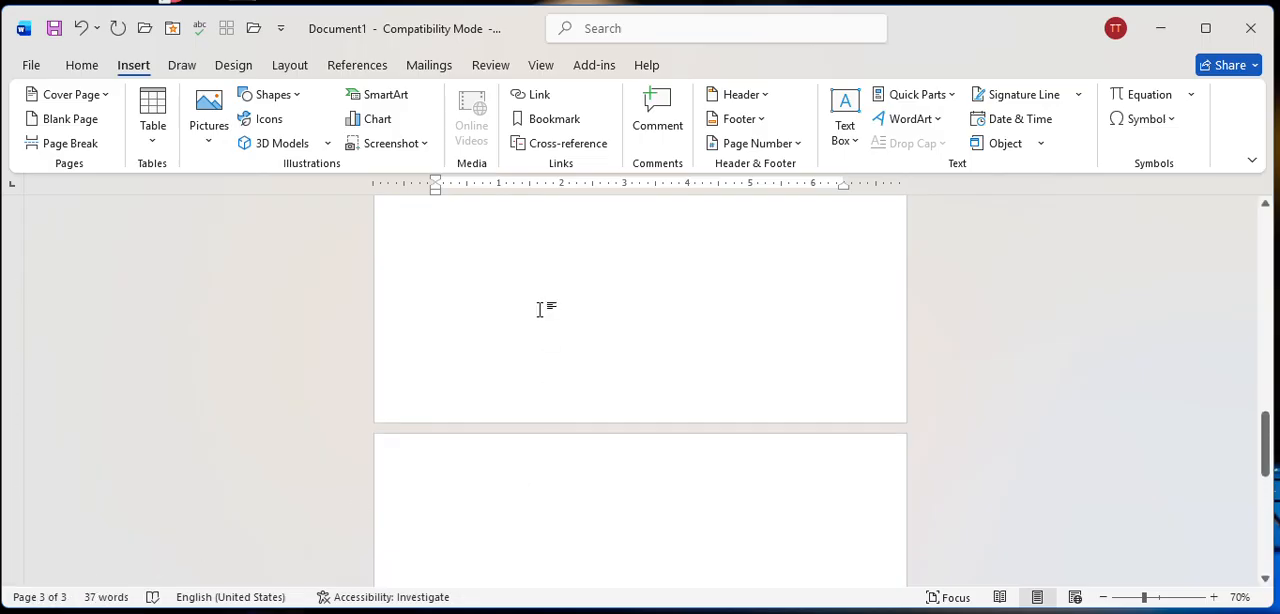
pyautogui.scroll(7, 540, 309)
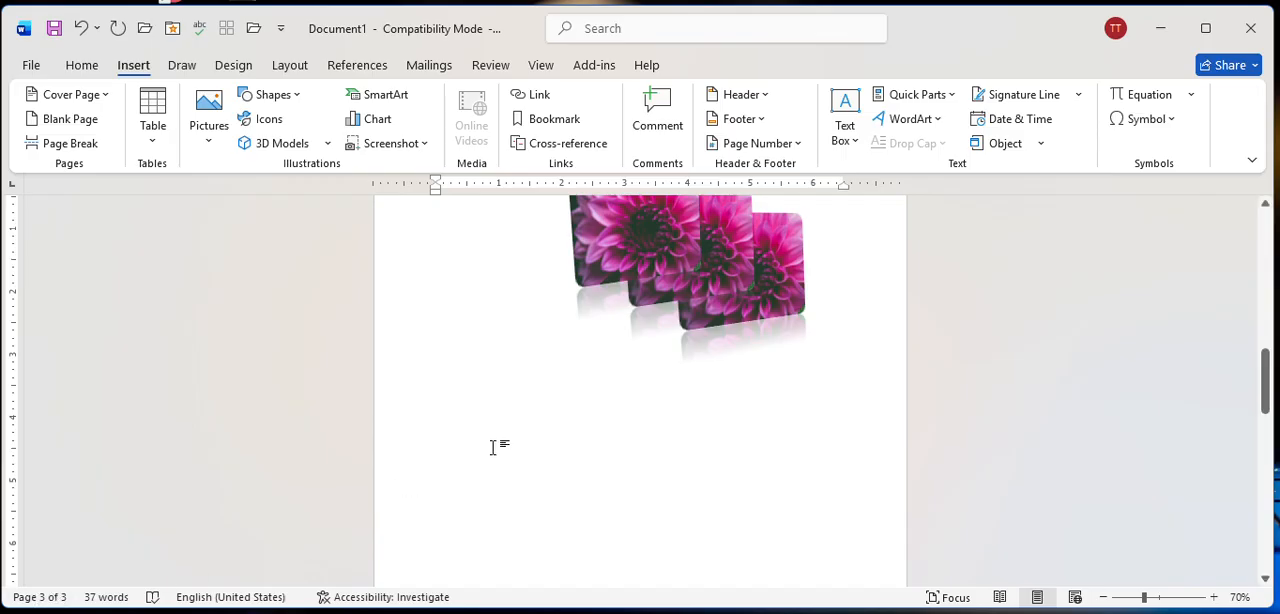
pyautogui.scroll(3, 586, 486)
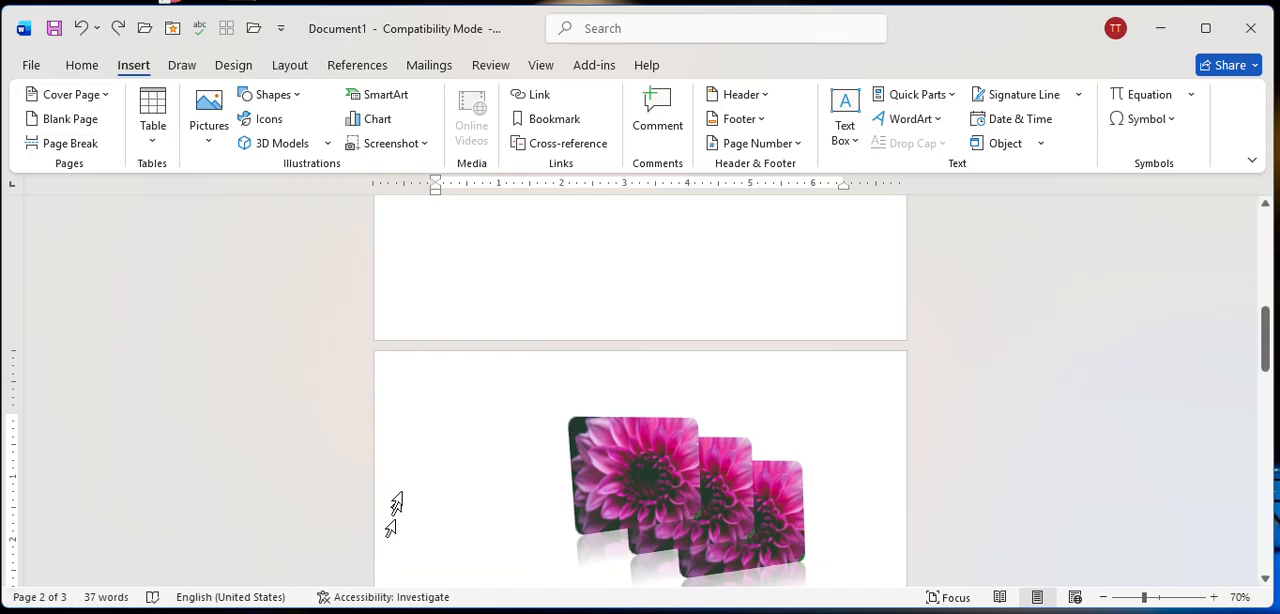
pyautogui.scroll(-10, 563, 329)
pyautogui.scroll(-5, 553, 362)
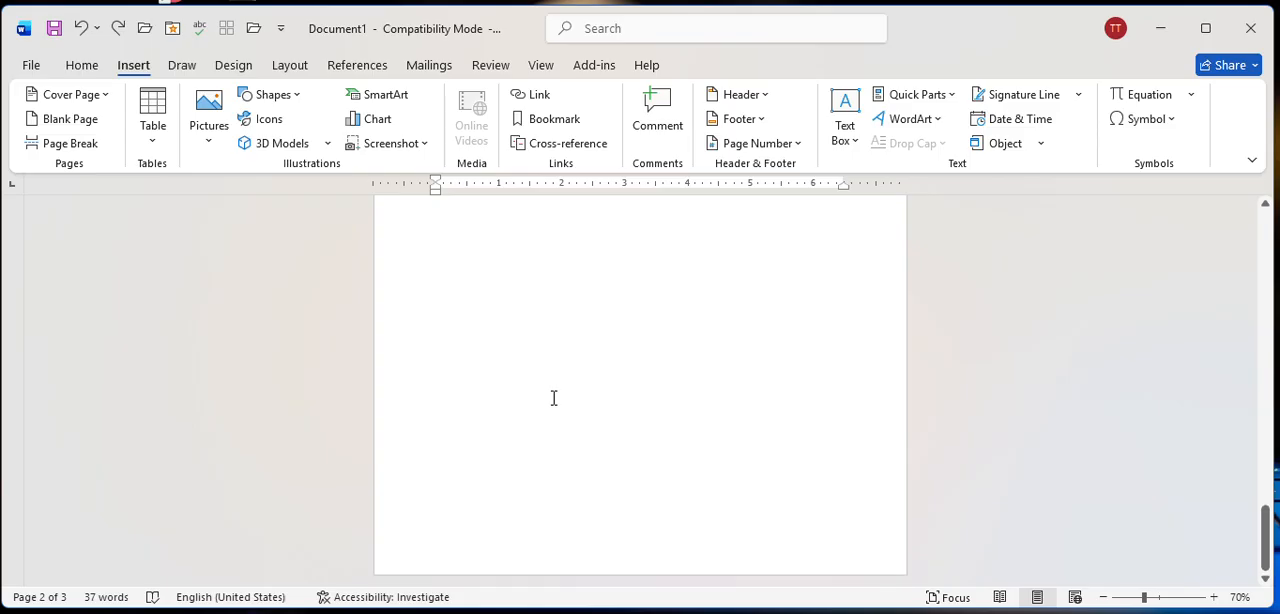
pyautogui.scroll(1, 461, 311)
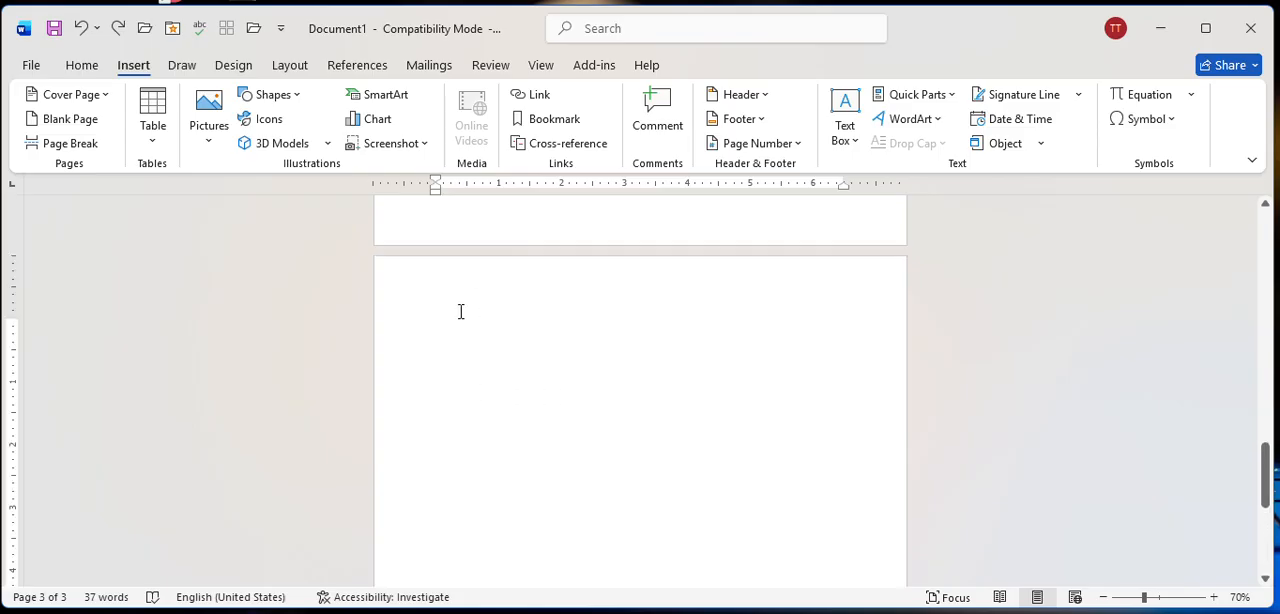
pyautogui.write('asdf')
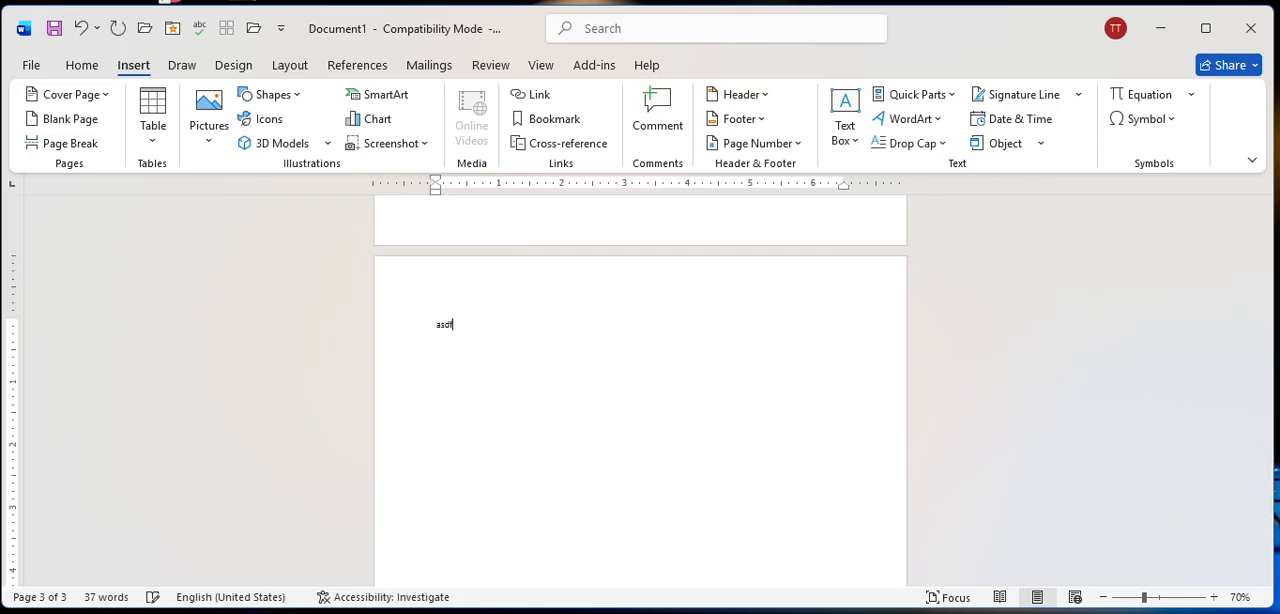
pyautogui.write('ghjkl')
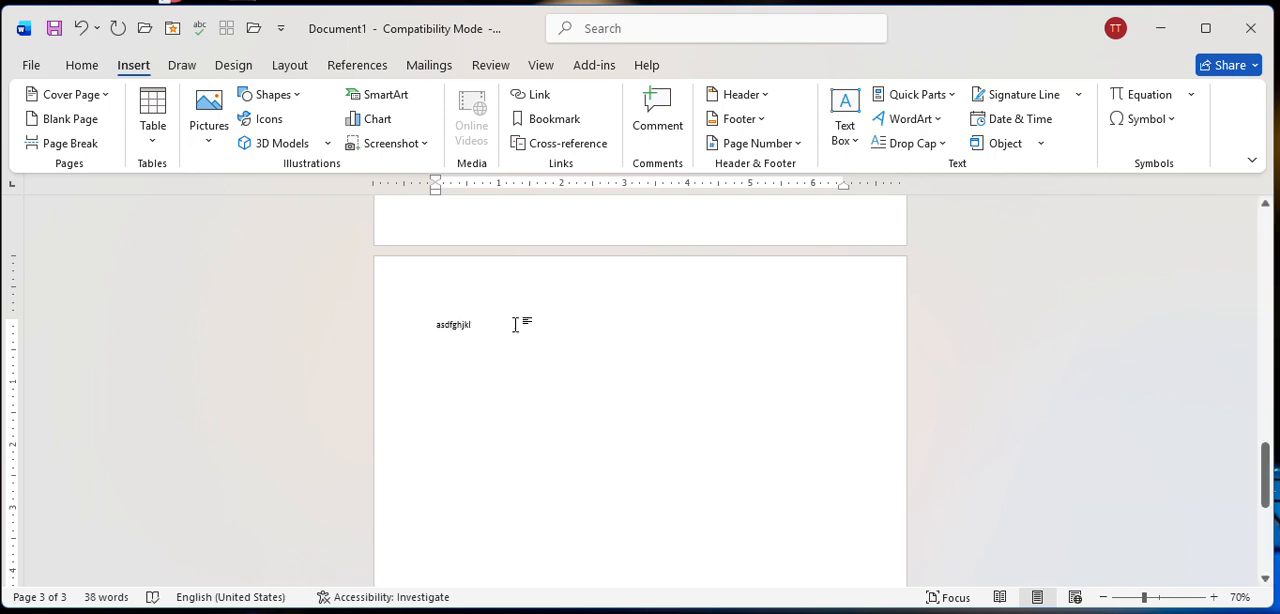
# Set the font size of the "asdfghjkl" line on the third page to 36.
pyautogui.moveTo(515, 325); pyautogui.dragTo(389, 323)
pyautogui.hotkey('ctrl', 'c')
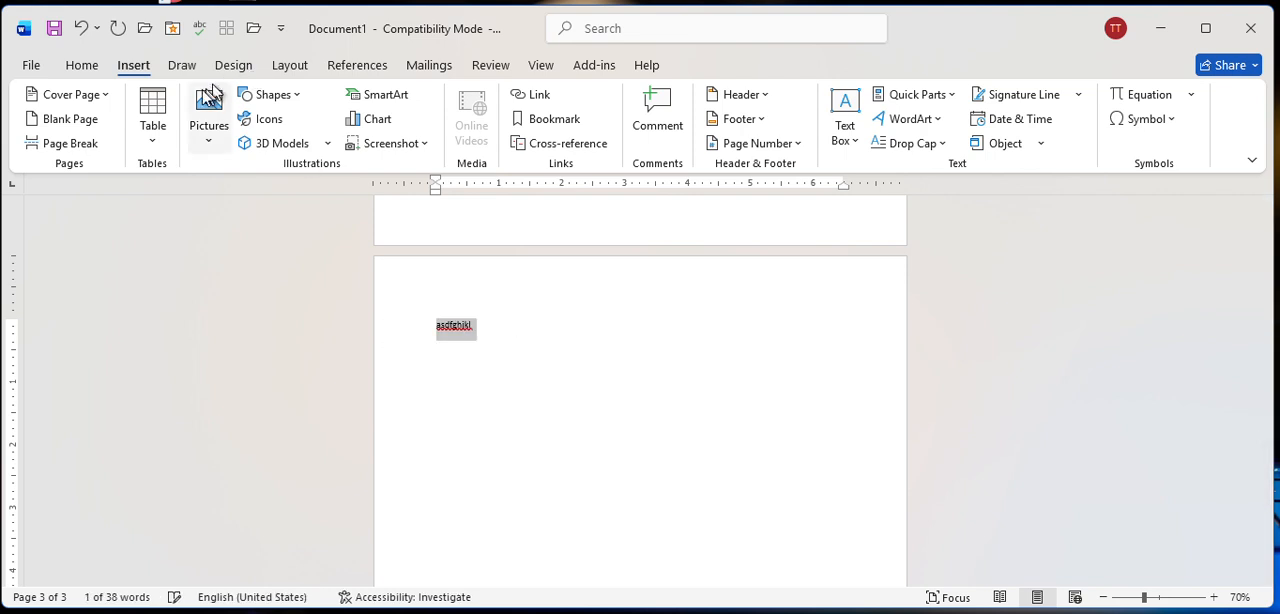
pyautogui.click(108, 66)
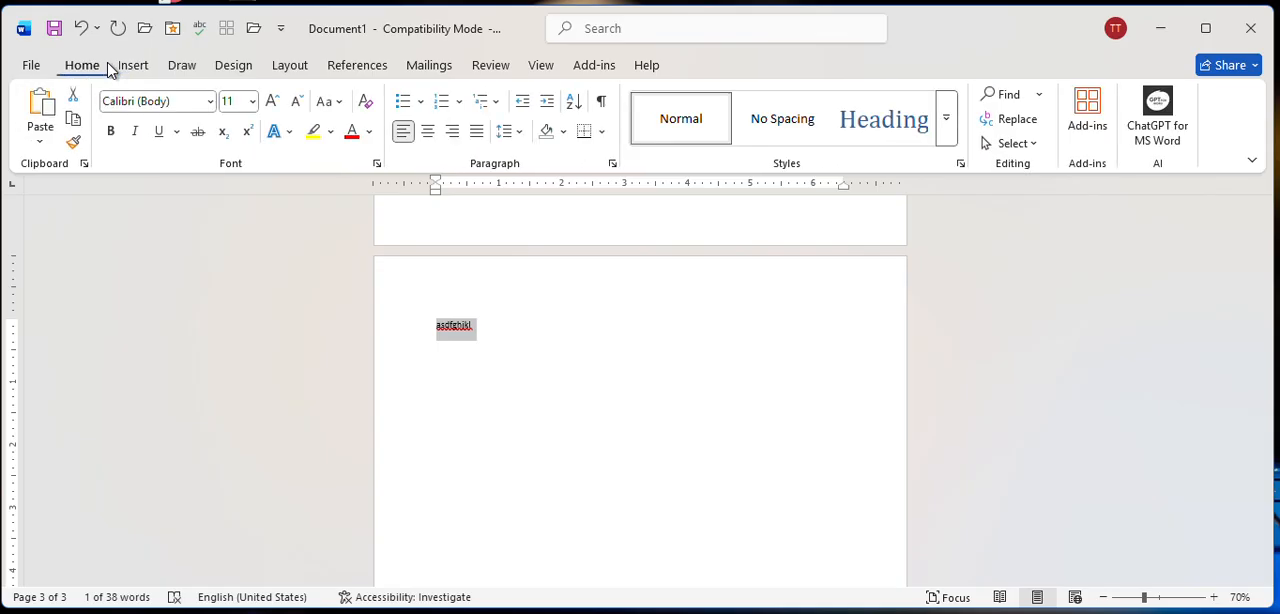
pyautogui.click(274, 102)
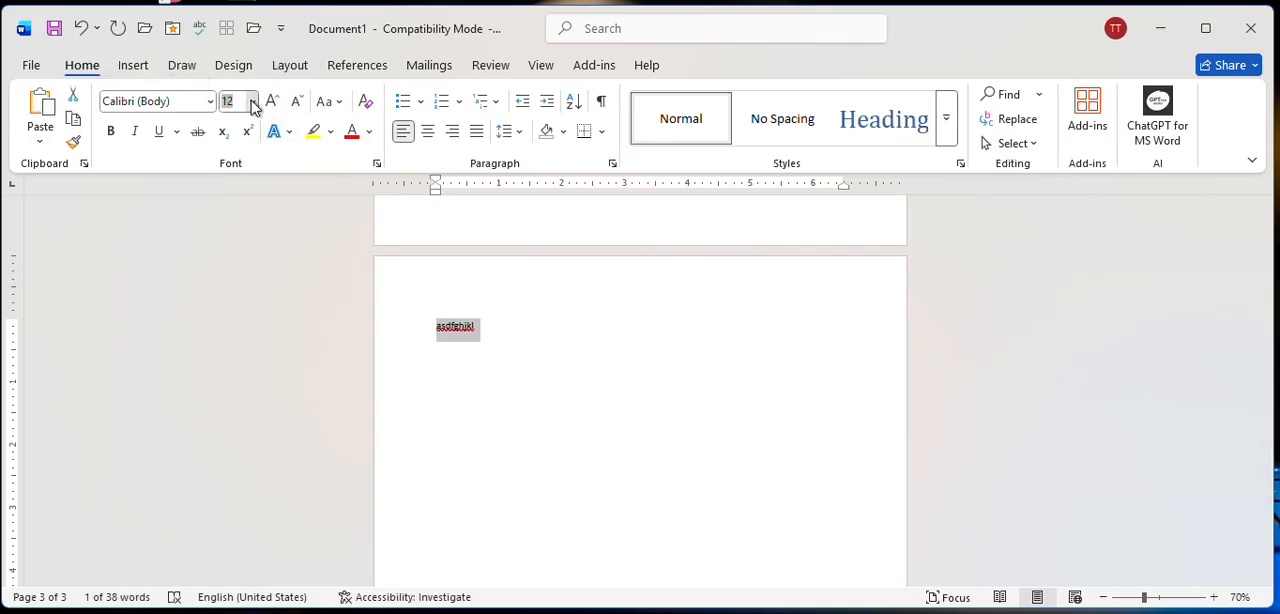
pyautogui.click(252, 101)
pyautogui.click(237, 408)
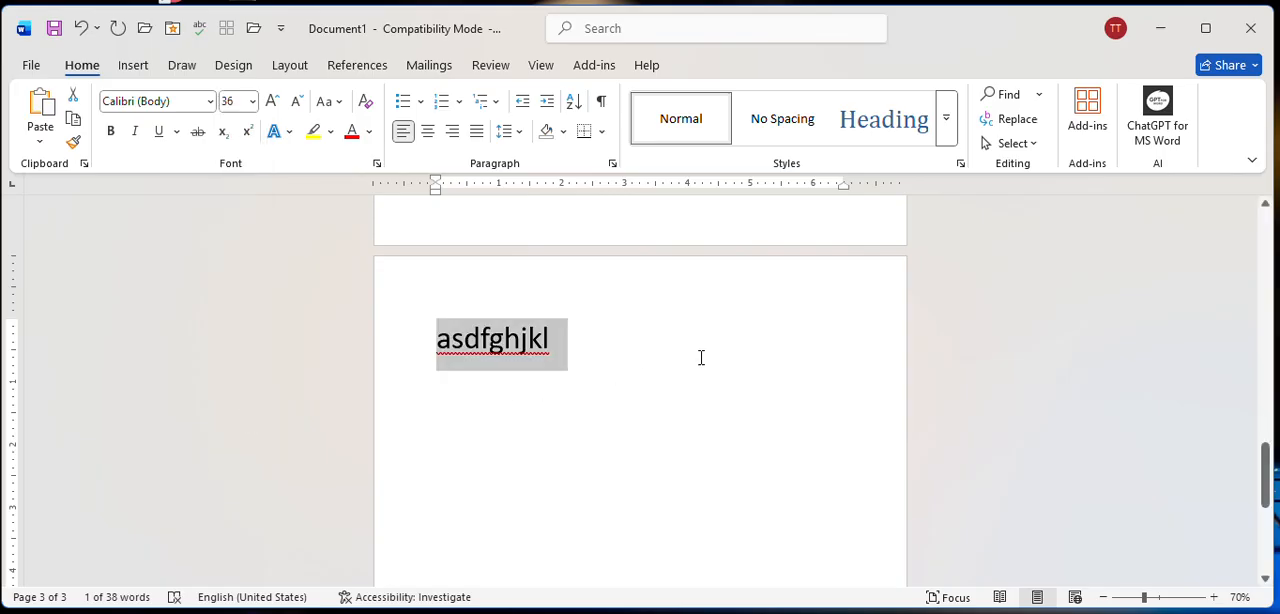
# Duplicate the "asdfghjkl" line below itself until the third page has four identical lines.
pyautogui.hotkey('ctrl', 'v')
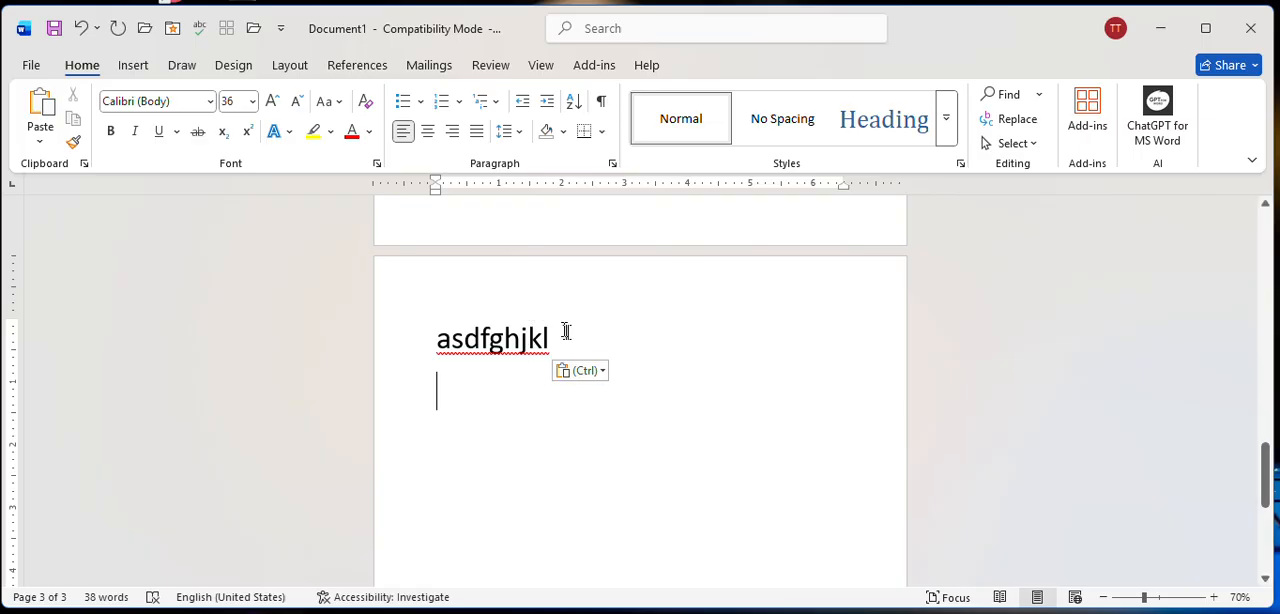
pyautogui.moveTo(566, 331); pyautogui.dragTo(438, 340)
pyautogui.hotkey('ctrl', 'c')
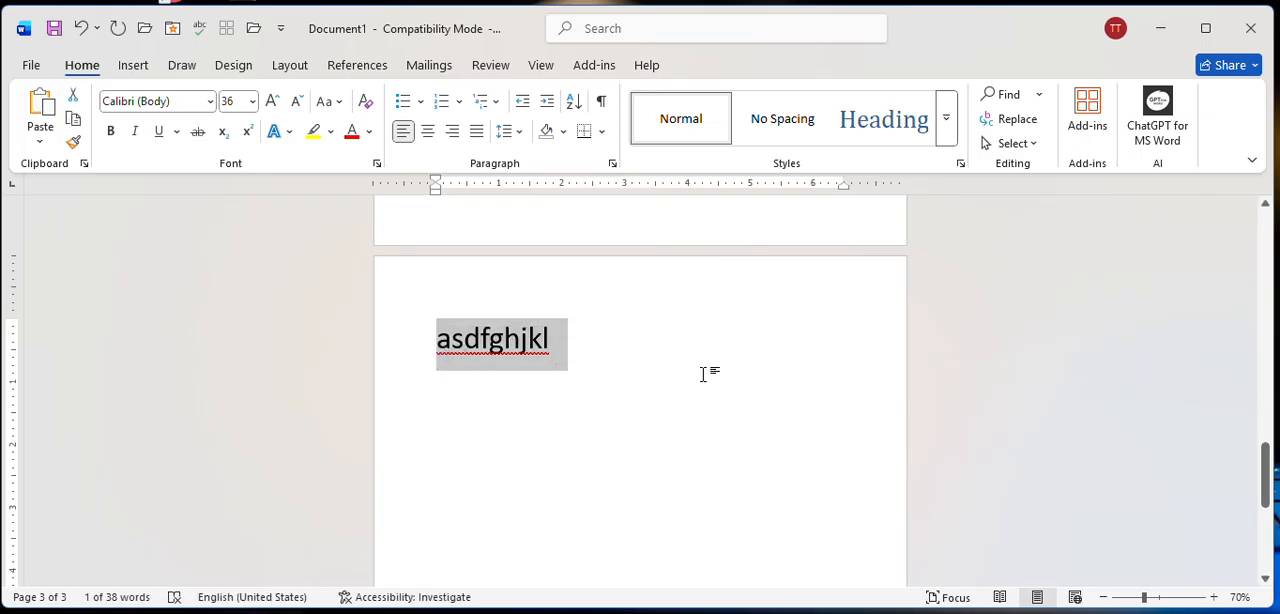
pyautogui.click(429, 376)
pyautogui.hotkey('ctrl', 'v')
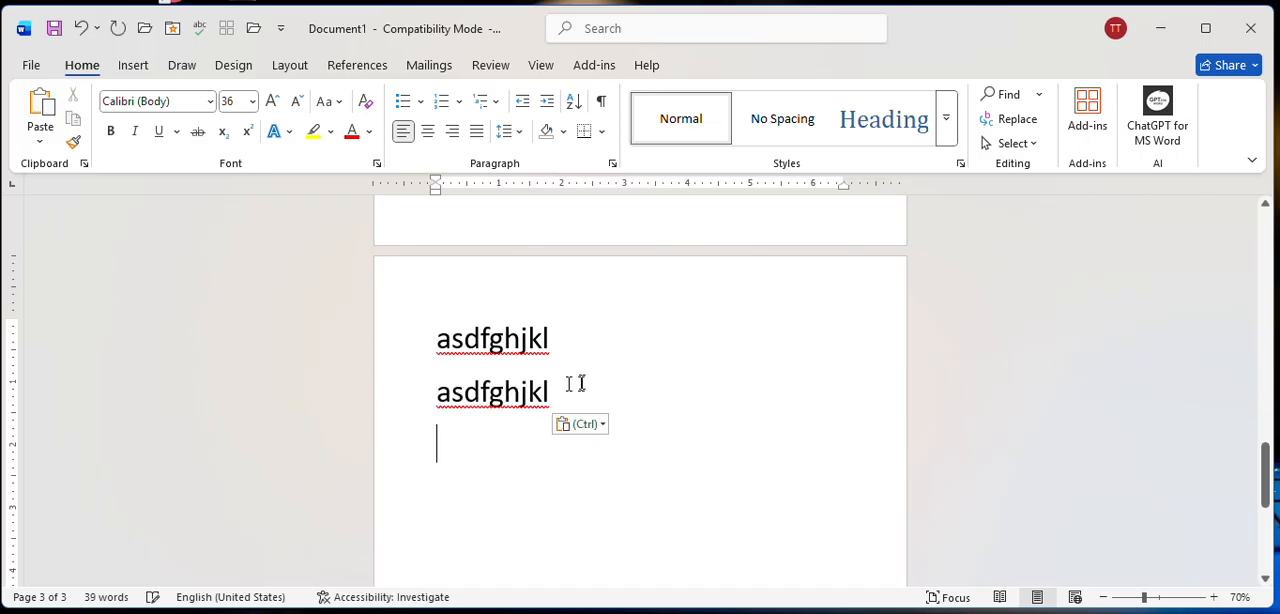
pyautogui.hotkey('ctrl', 'v')
pyautogui.hotkey('ctrl', 'v')
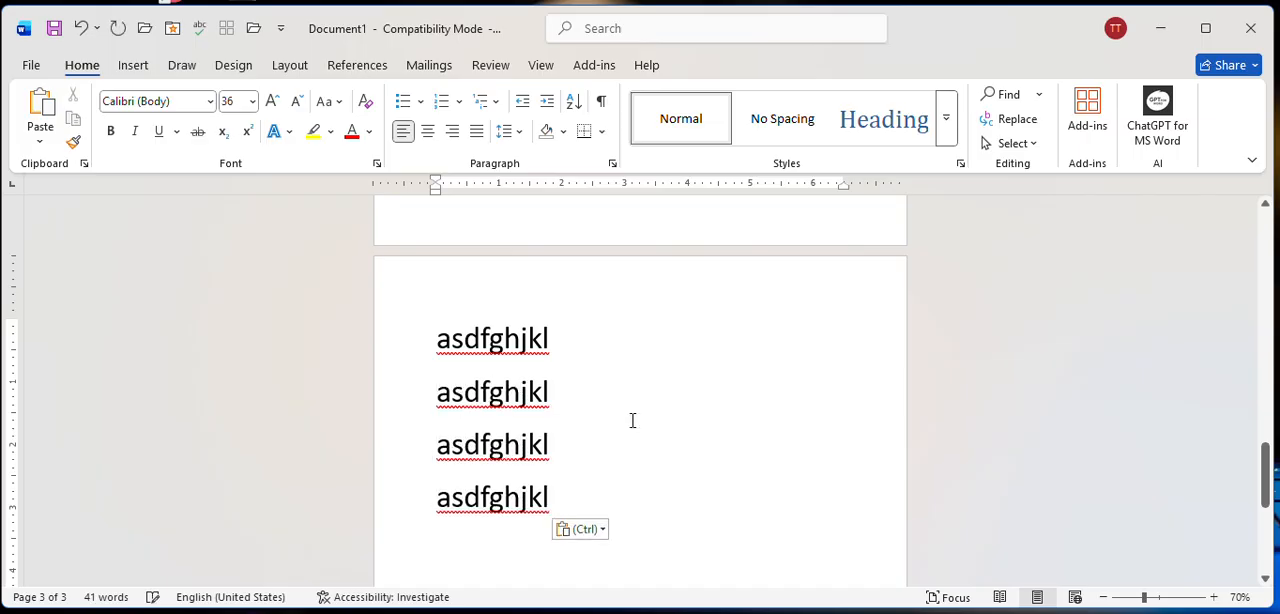
pyautogui.scroll(-1, 551, 346)
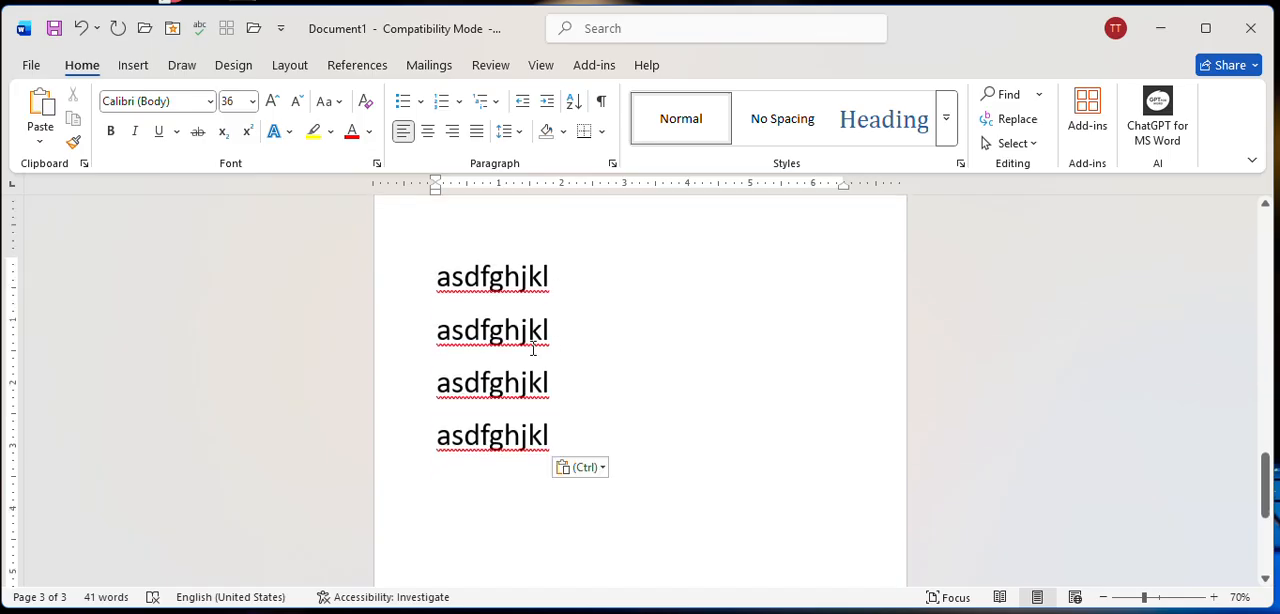
# Insert a page break before the third "asdfghjkl" line to move the last two lines onto a new page.
pyautogui.click(135, 66)
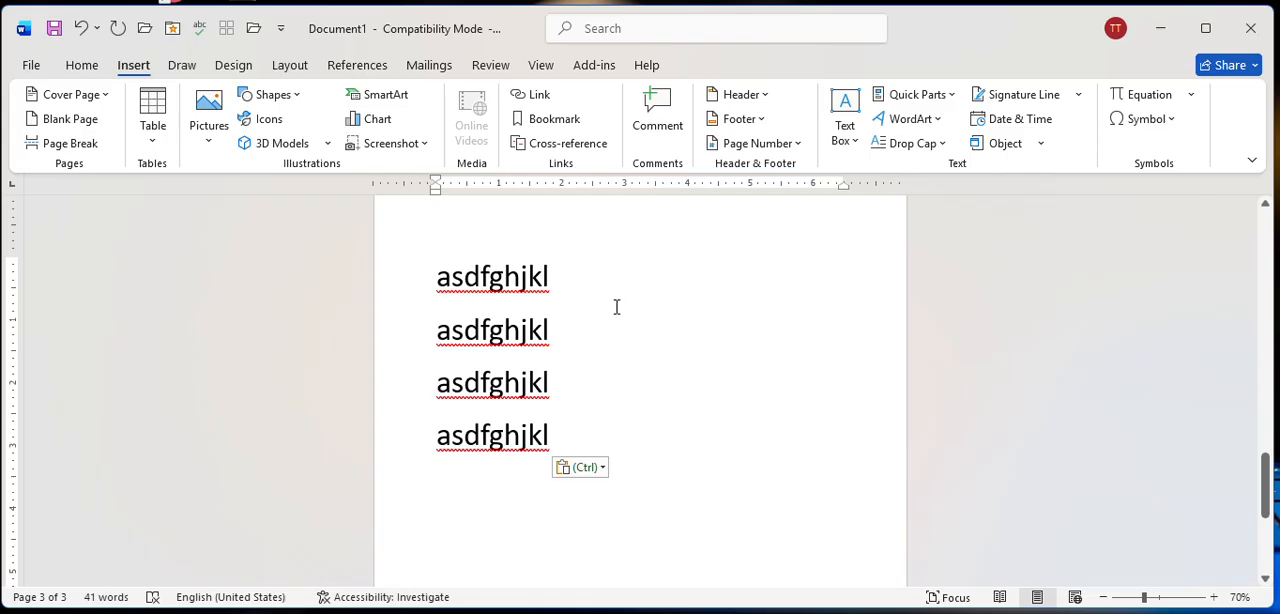
pyautogui.scroll(3, 611, 311)
pyautogui.scroll(-1, 603, 414)
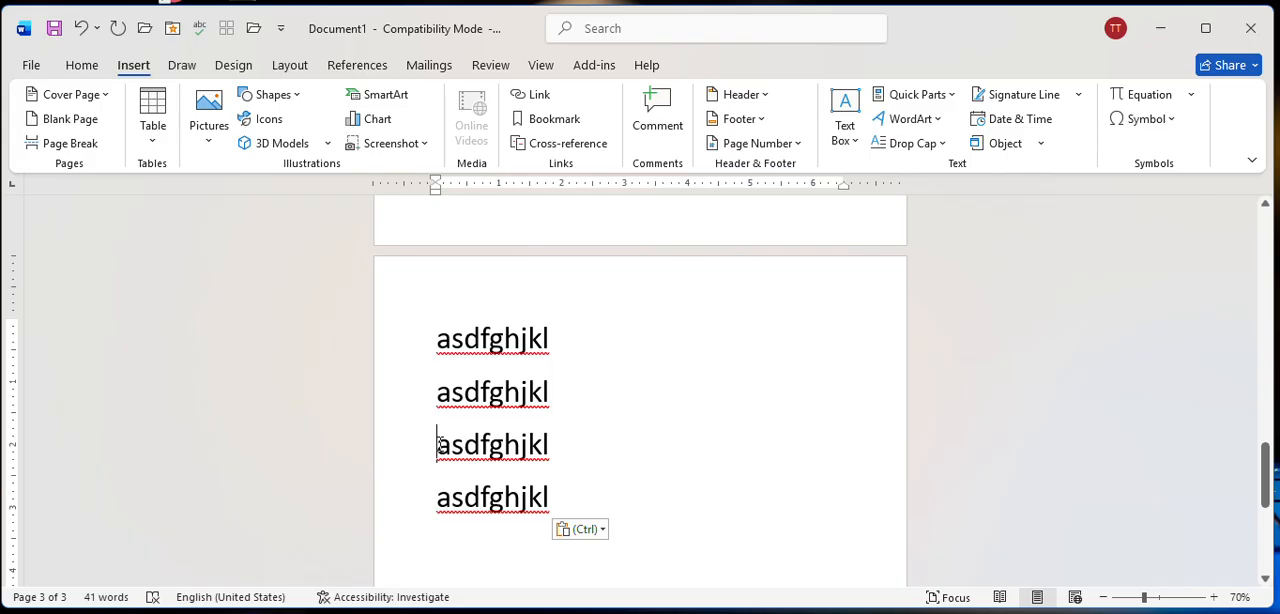
pyautogui.click(68, 146)
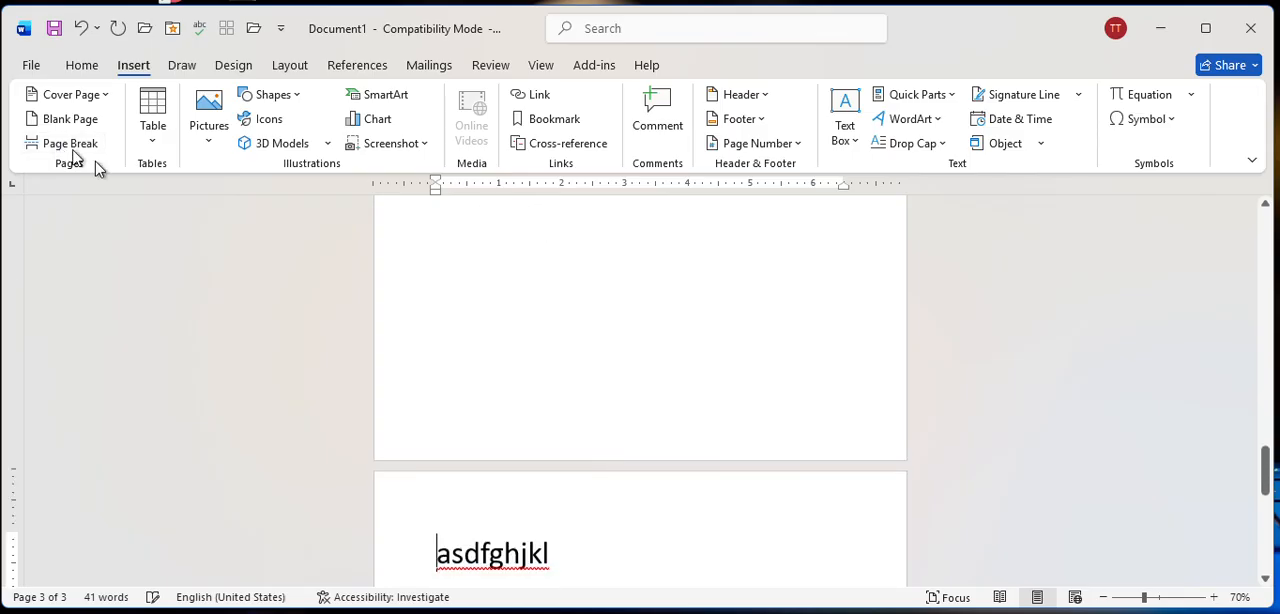
pyautogui.scroll(-4, 607, 421)
pyautogui.scroll(2, 606, 421)
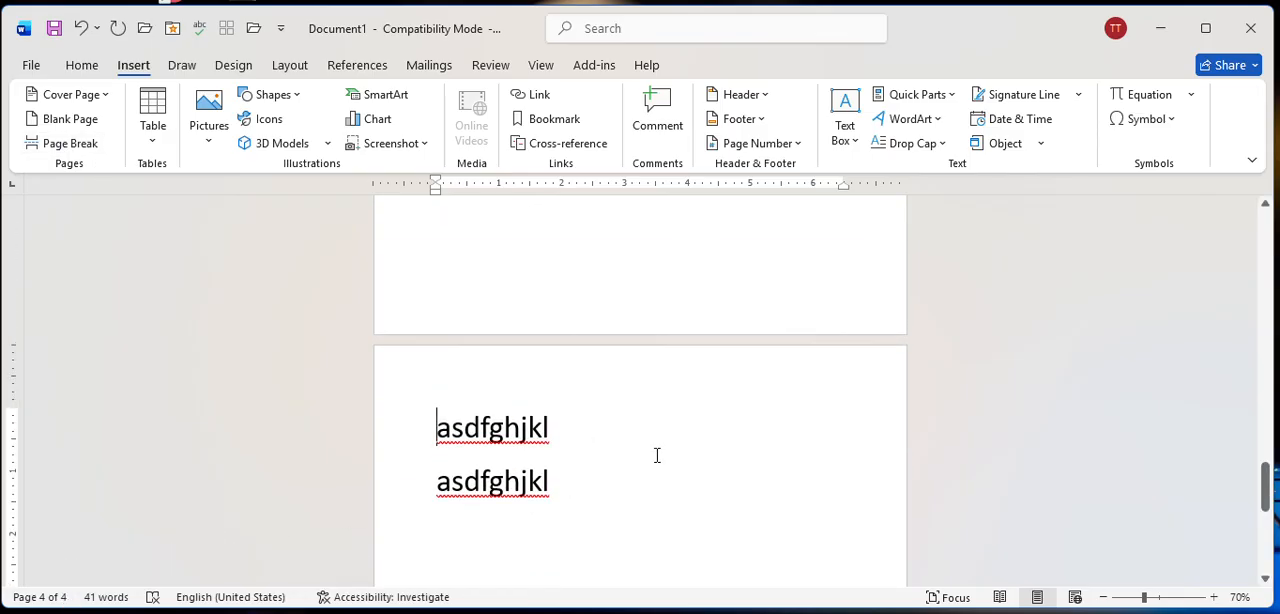
pyautogui.scroll(7, 657, 455)
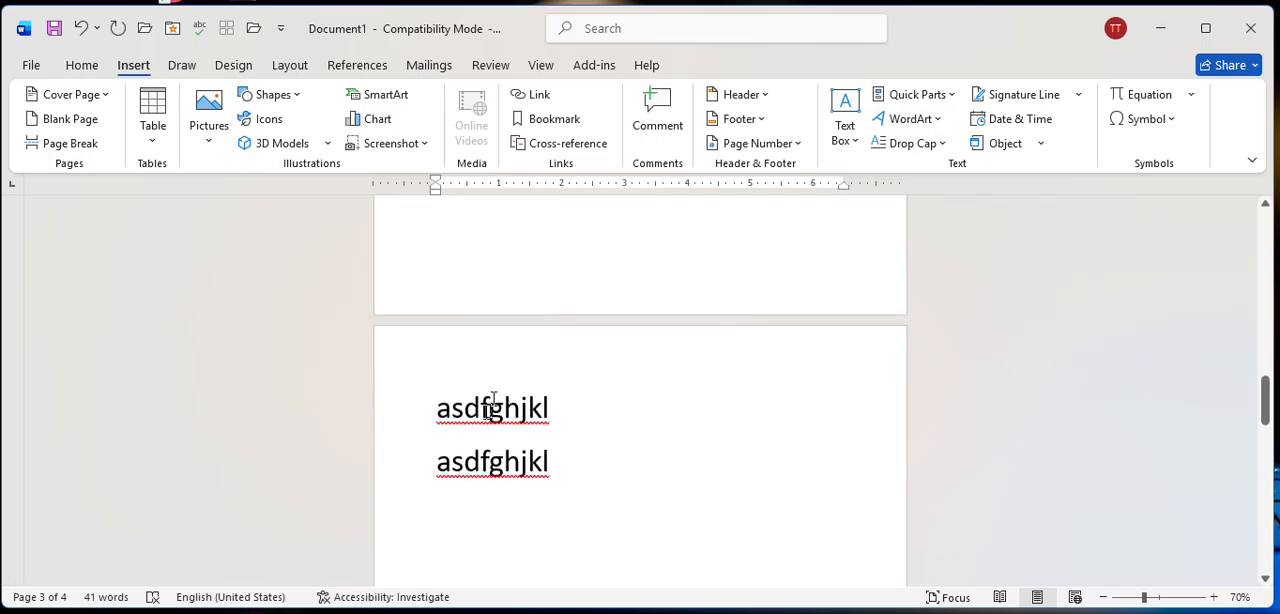
pyautogui.scroll(4, 512, 372)
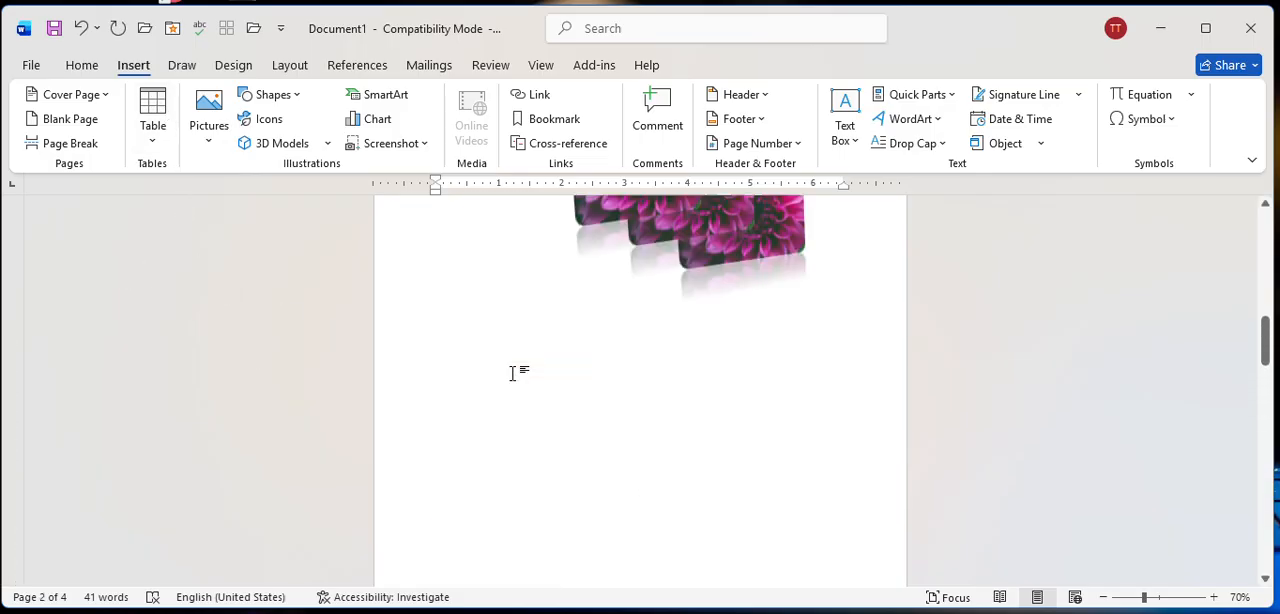
pyautogui.scroll(1, 512, 372)
pyautogui.scroll(-3, 514, 371)
pyautogui.scroll(3, 510, 301)
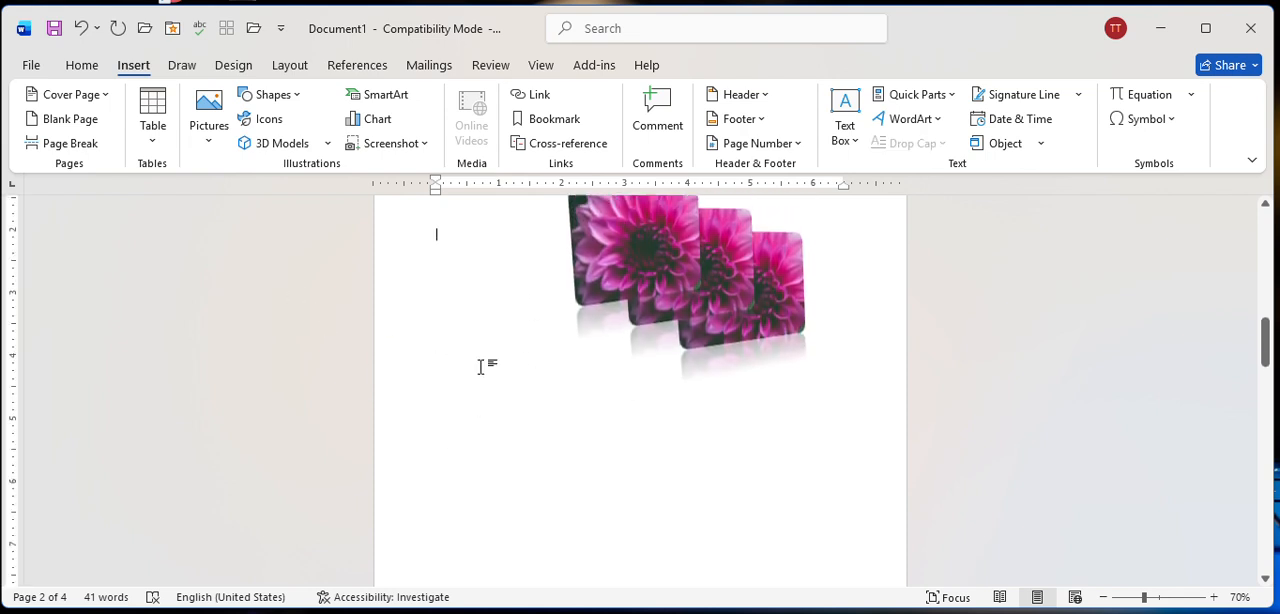
pyautogui.scroll(-1, 483, 366)
pyautogui.click(155, 124)
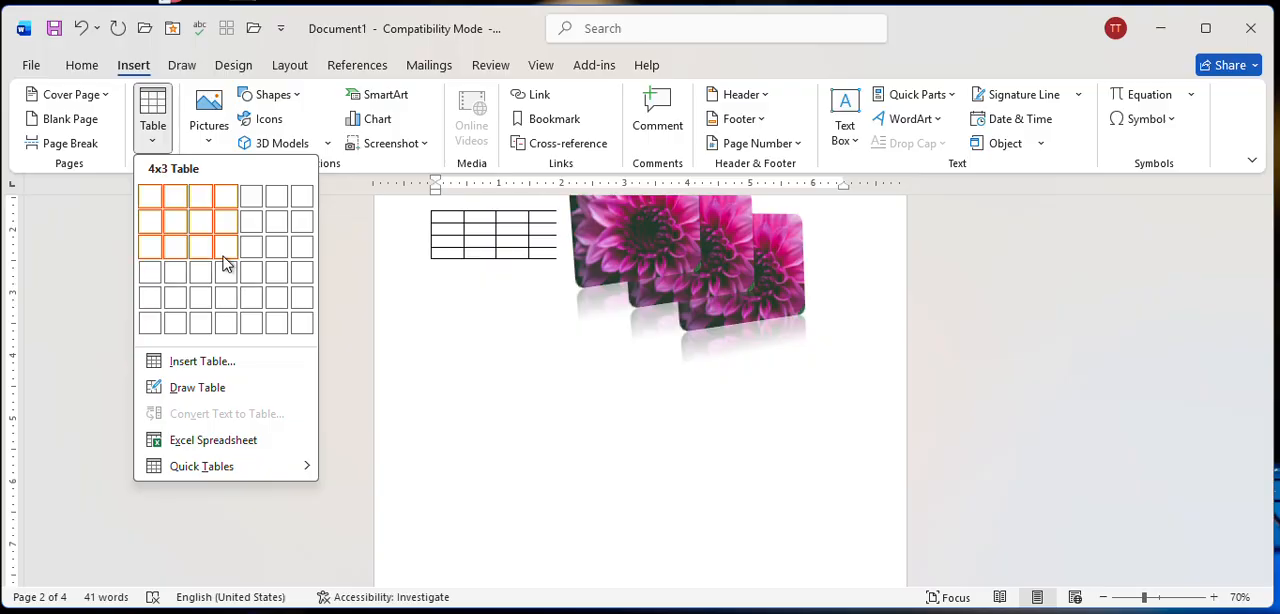
pyautogui.click(85, 288)
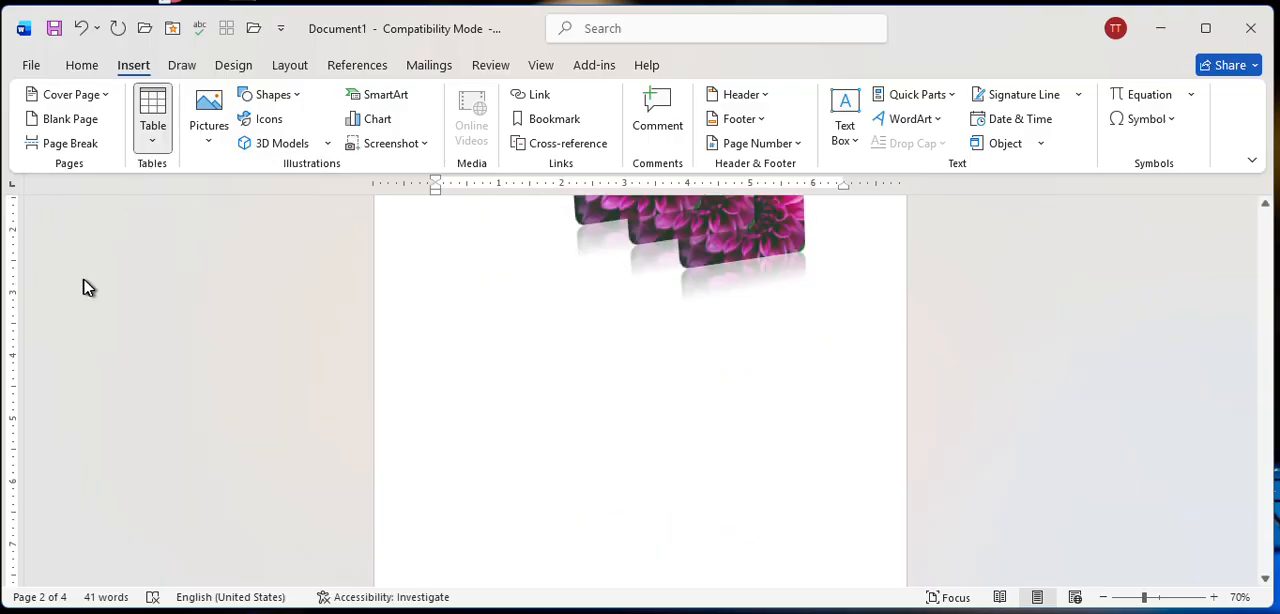
# Try to place the text cursor in the empty area below the flower pictures on the second page.
pyautogui.scroll(-2, 631, 457)
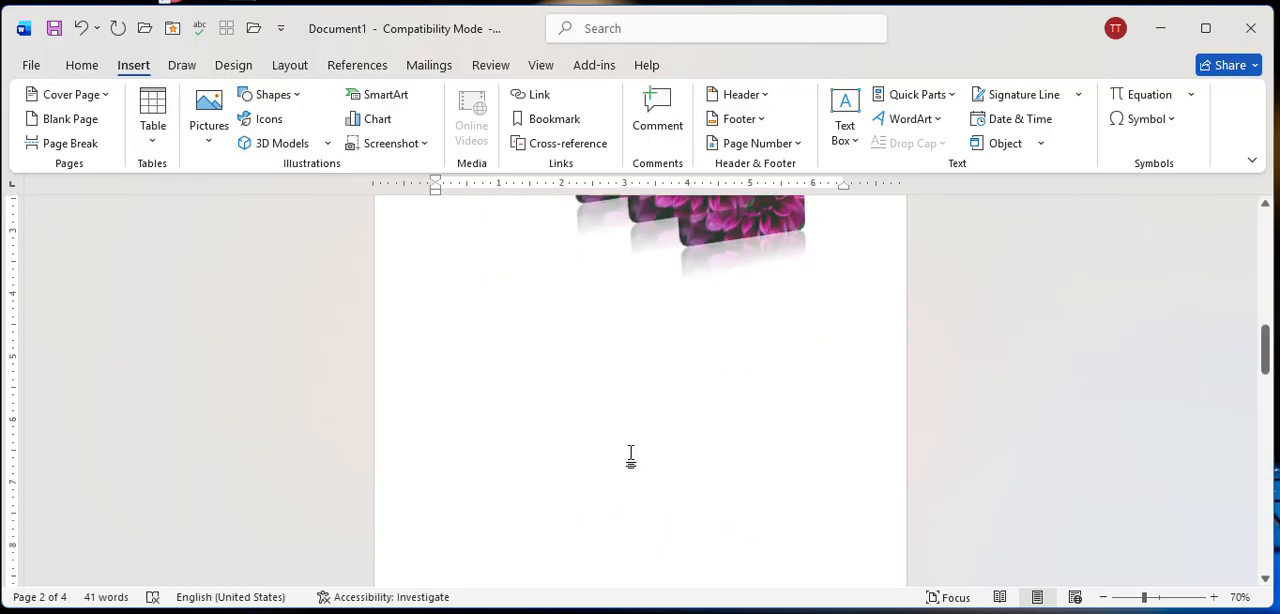
pyautogui.doubleClick(457, 343)
pyautogui.click(458, 343)
pyautogui.click(415, 476)
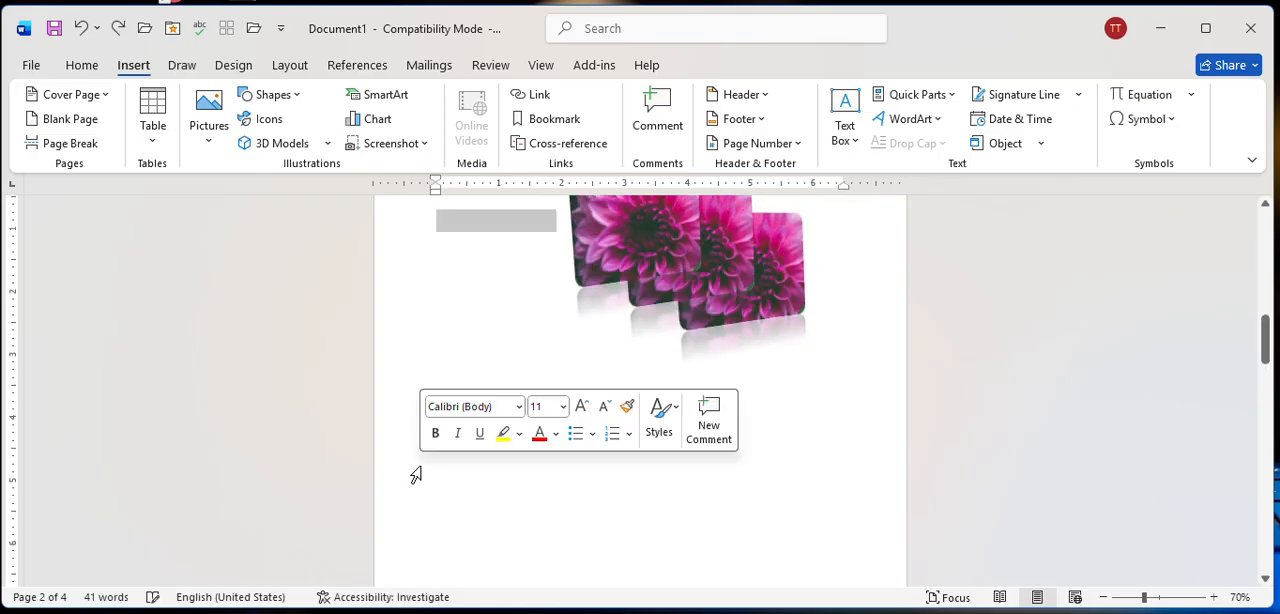
pyautogui.click(451, 409)
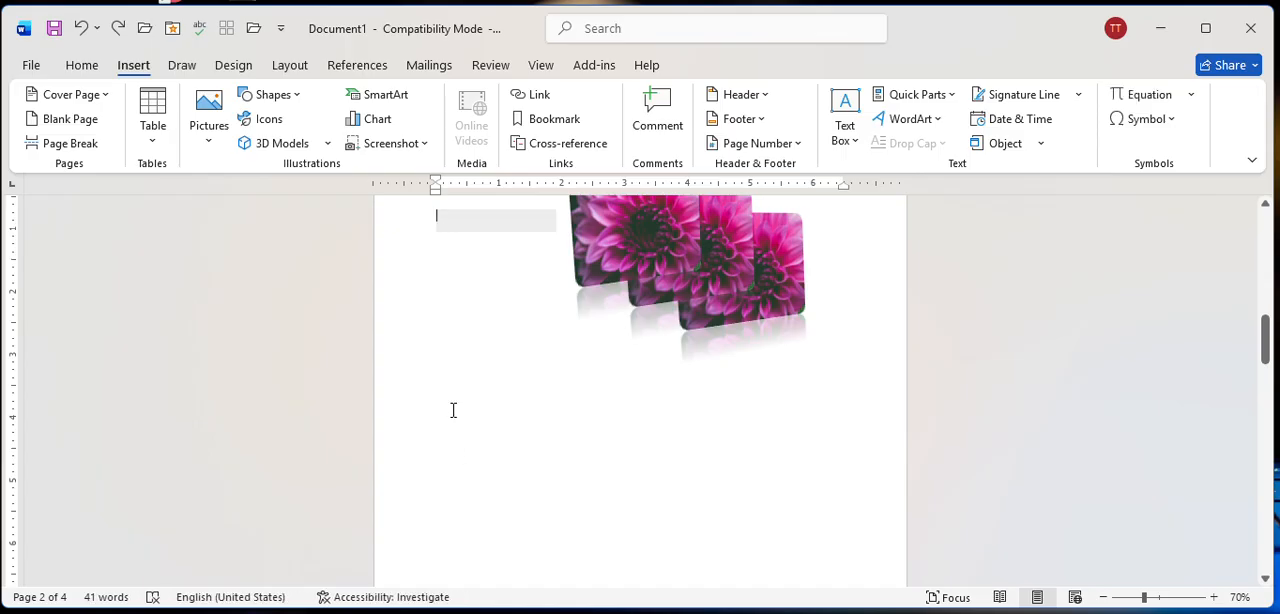
pyautogui.scroll(4, 523, 325)
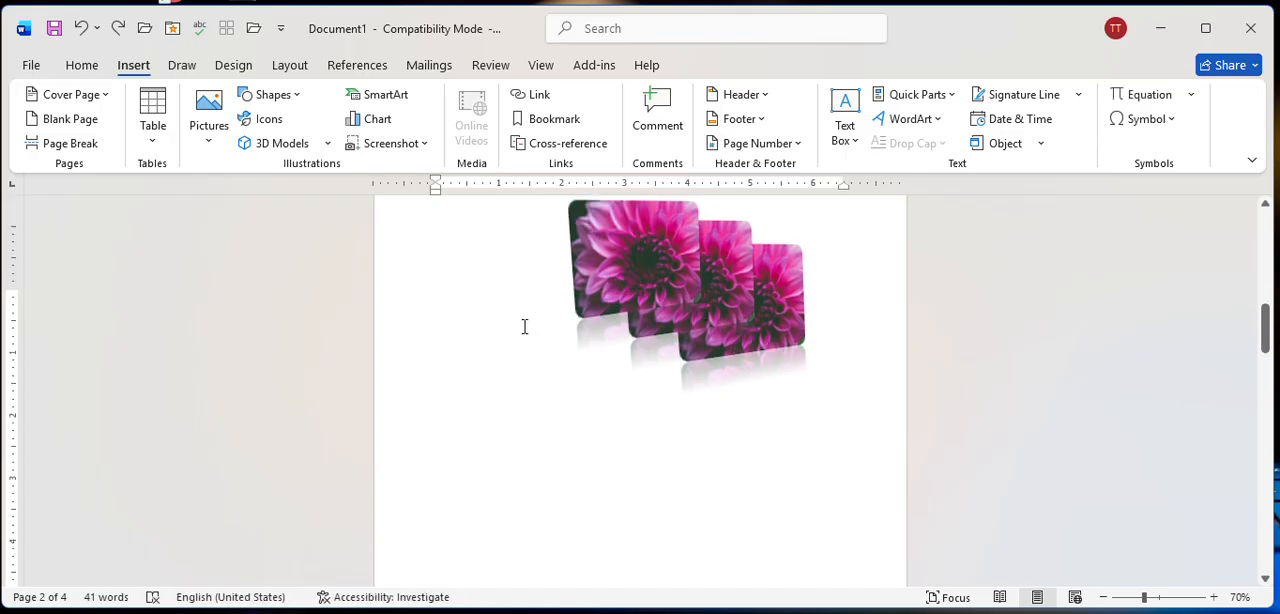
pyautogui.moveTo(533, 393); pyautogui.dragTo(814, 523)
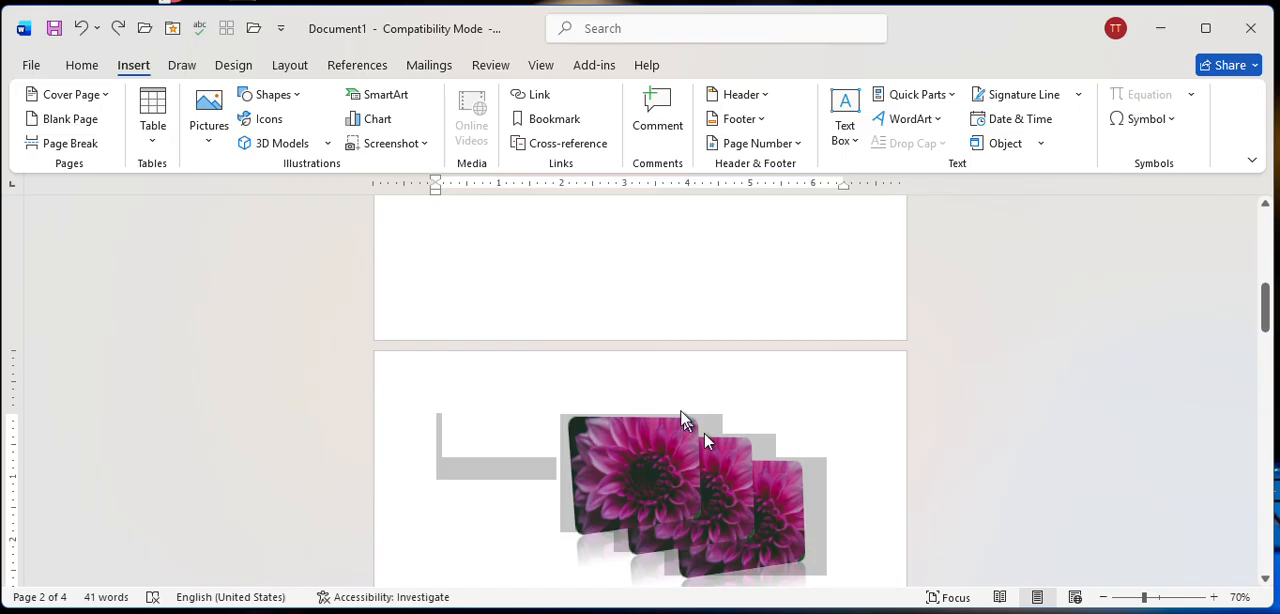
pyautogui.scroll(-3, 684, 230)
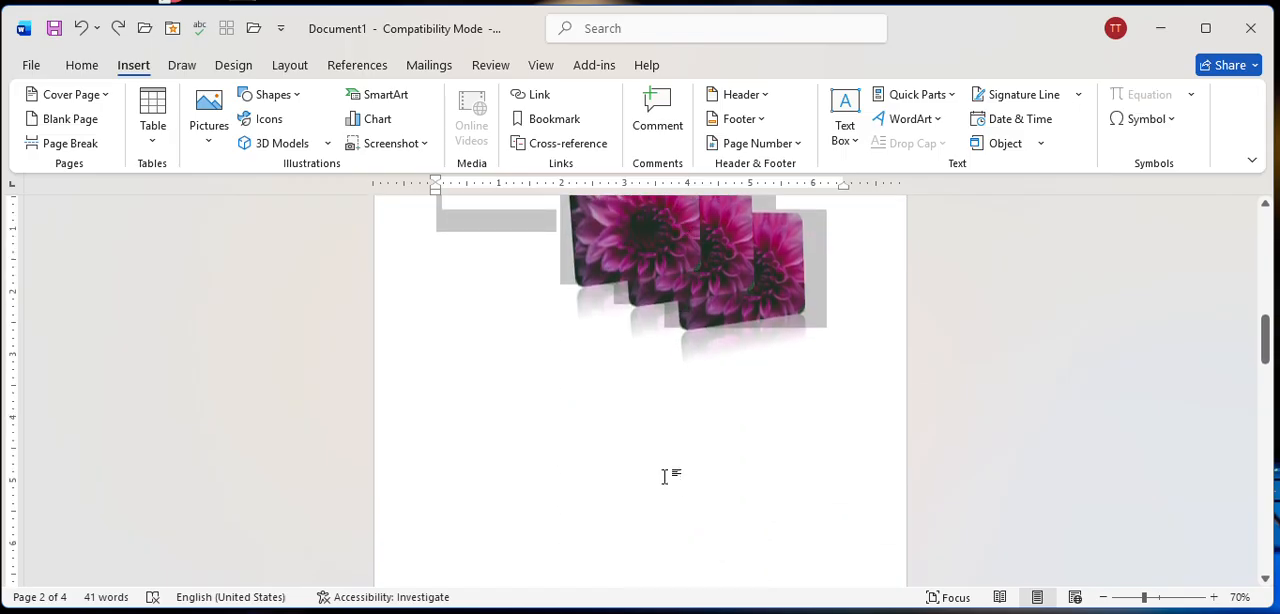
pyautogui.click(557, 446)
pyautogui.scroll(1, 499, 320)
pyautogui.scroll(1, 499, 320)
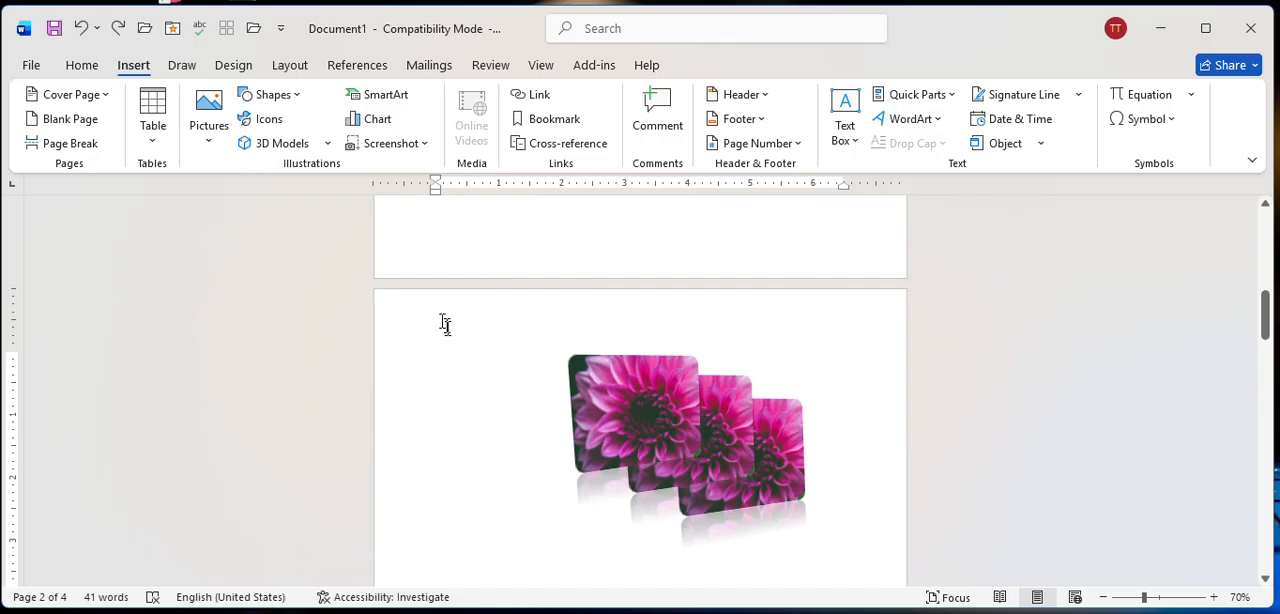
pyautogui.scroll(-3, 470, 390)
pyautogui.scroll(1, 476, 372)
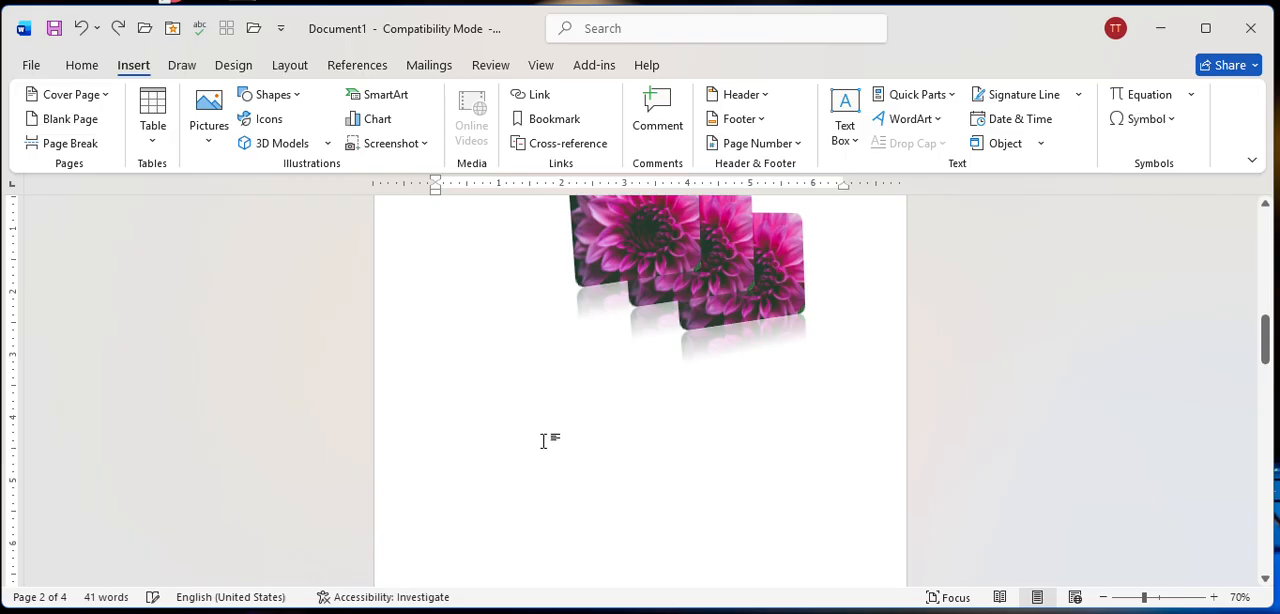
pyautogui.scroll(1, 549, 441)
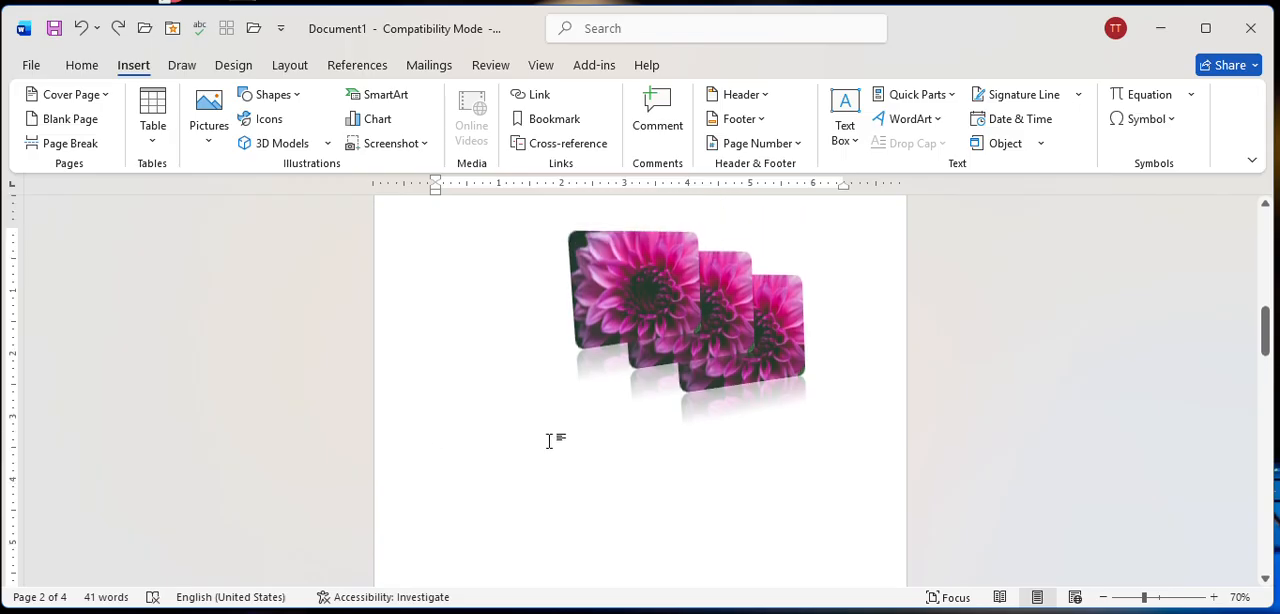
pyautogui.scroll(2, 549, 441)
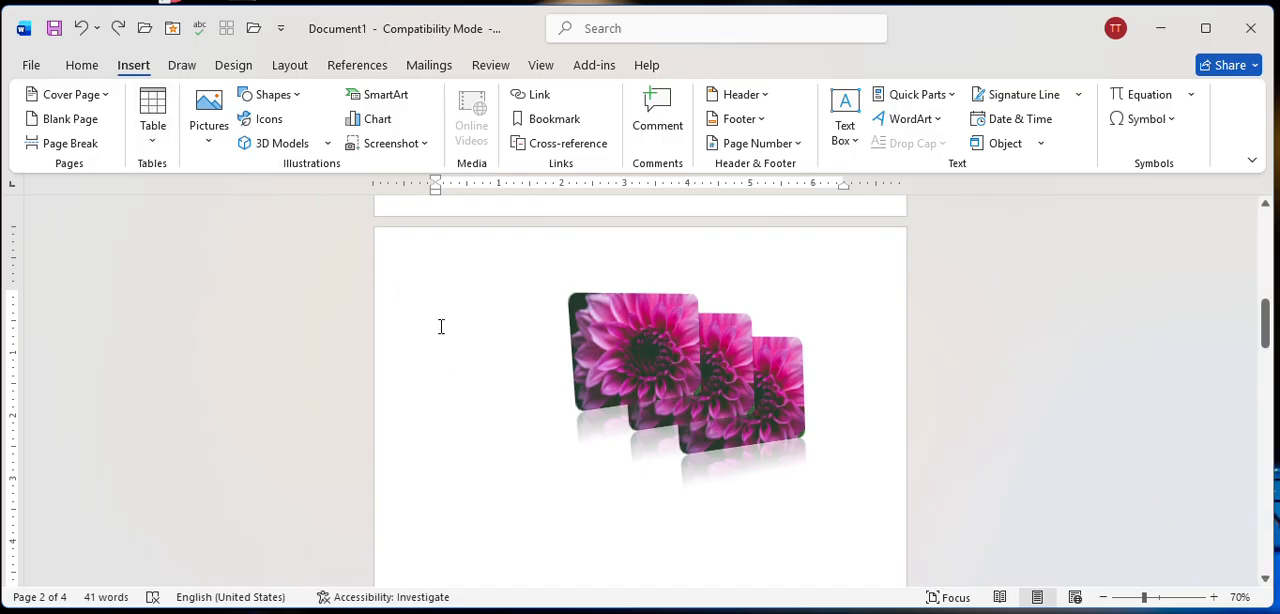
pyautogui.write('gh')
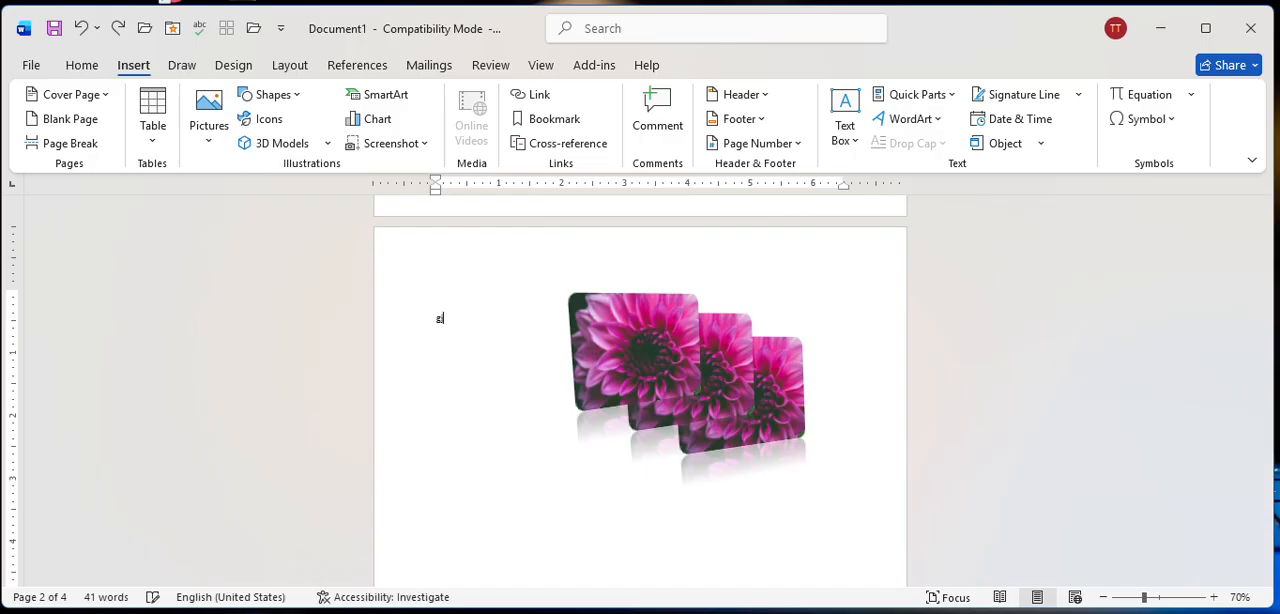
pyautogui.press('BackSpace')
pyautogui.press('BackSpace')
pyautogui.scroll(-2, 632, 277)
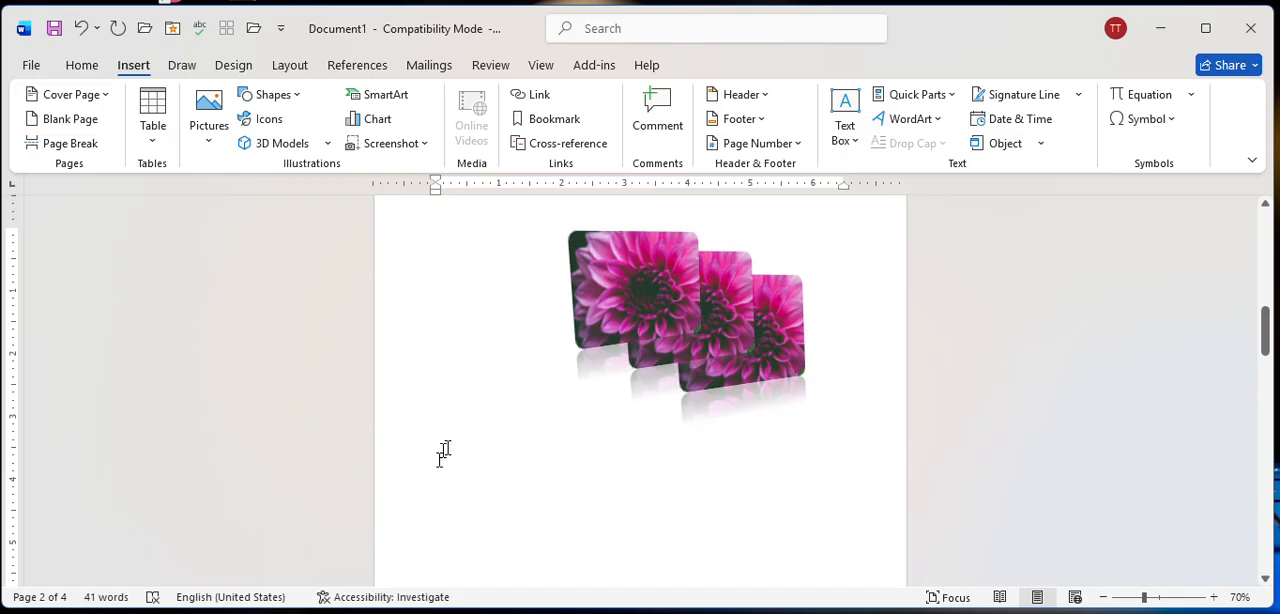
pyautogui.doubleClick(454, 487)
pyautogui.click(466, 495)
pyautogui.scroll(-1, 660, 328)
pyautogui.scroll(-3, 660, 328)
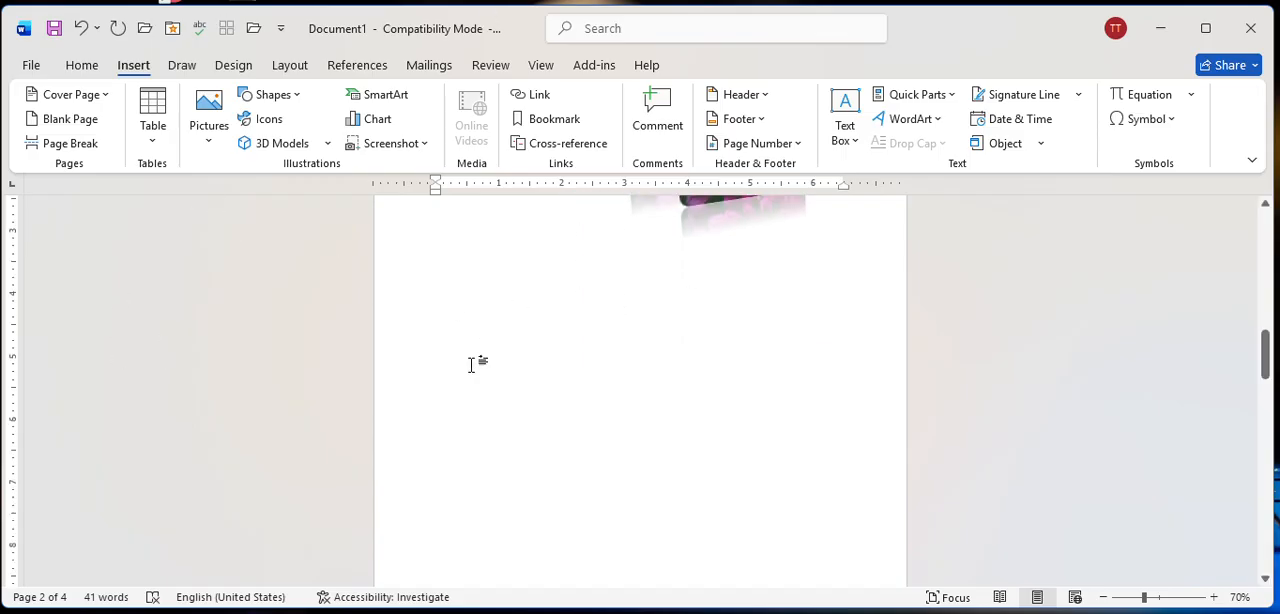
pyautogui.scroll(-12, 440, 400)
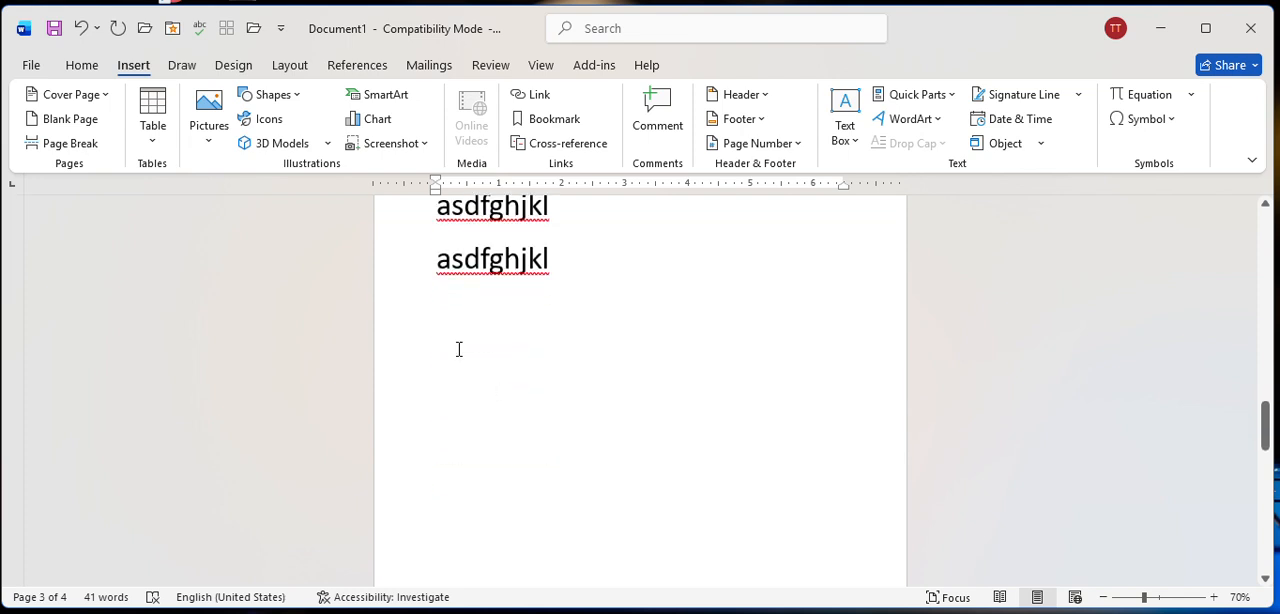
pyautogui.doubleClick(465, 470)
pyautogui.doubleClick(465, 470)
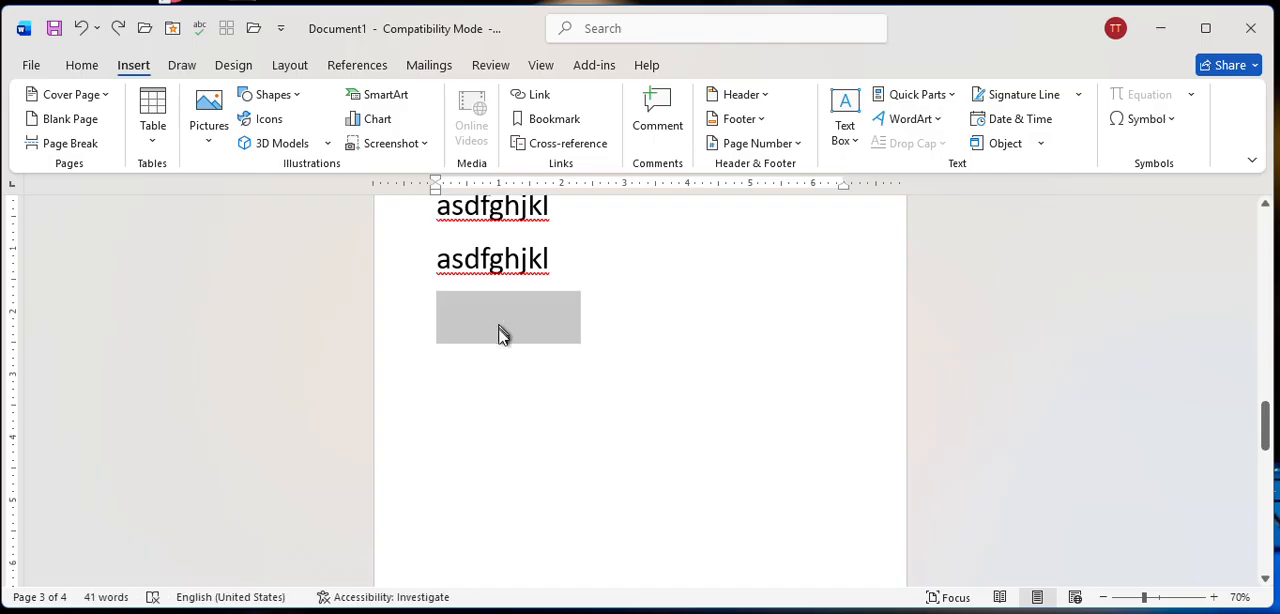
pyautogui.click(499, 388)
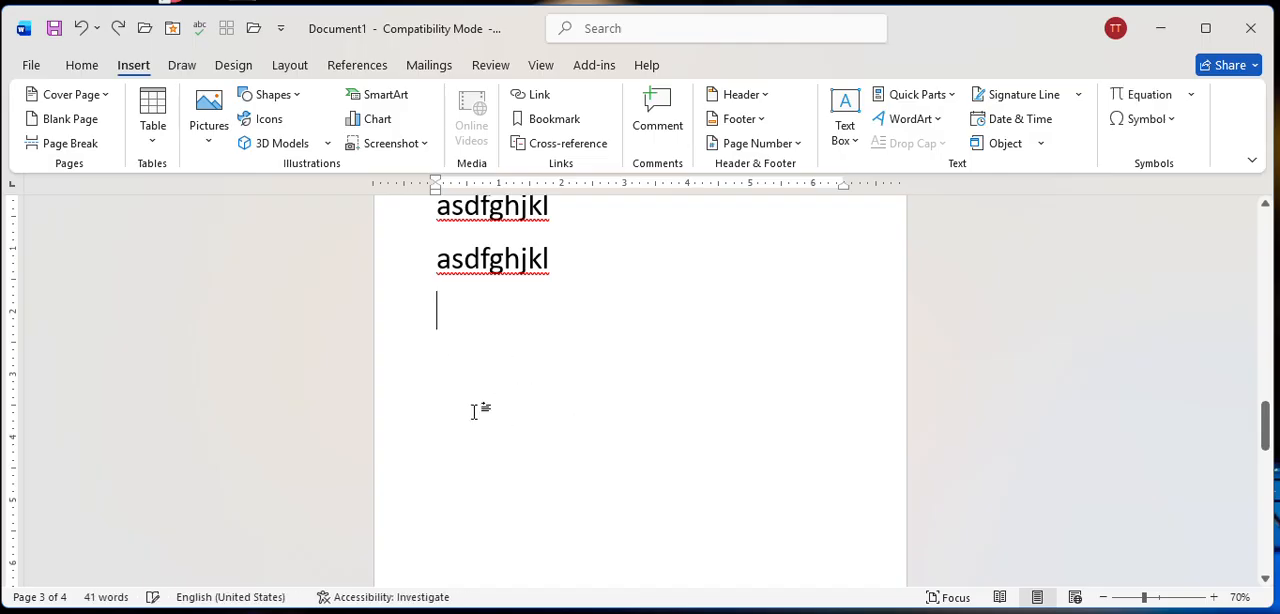
pyautogui.scroll(-3, 474, 411)
pyautogui.doubleClick(482, 395)
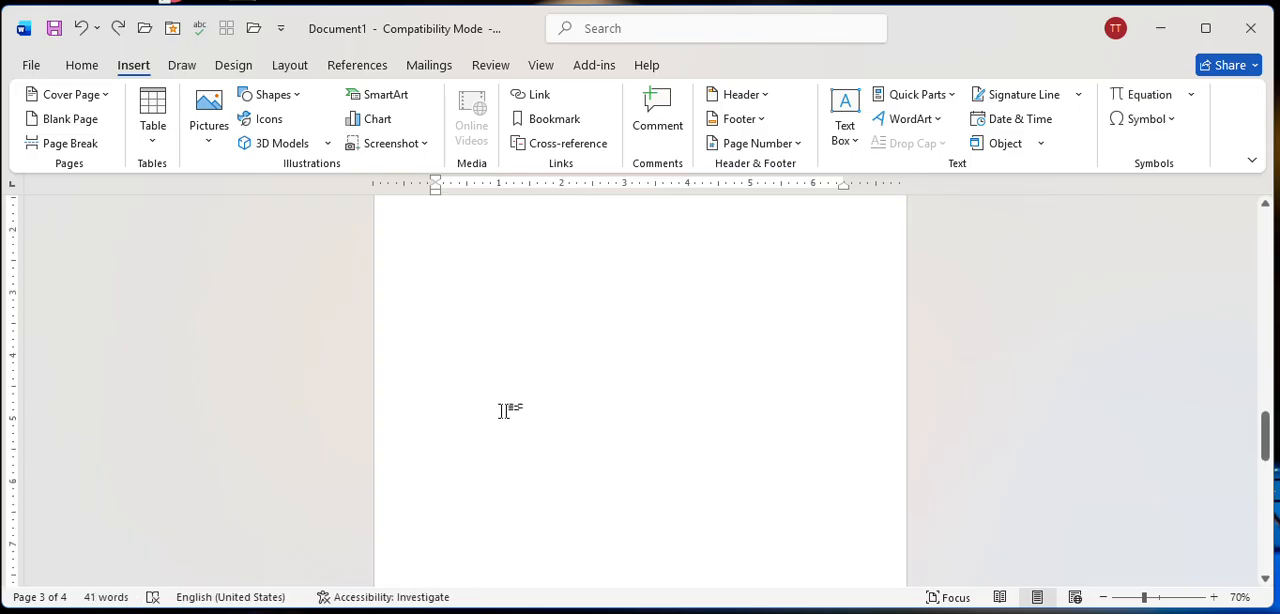
pyautogui.scroll(3, 505, 411)
pyautogui.scroll(-3, 507, 411)
pyautogui.doubleClick(449, 371)
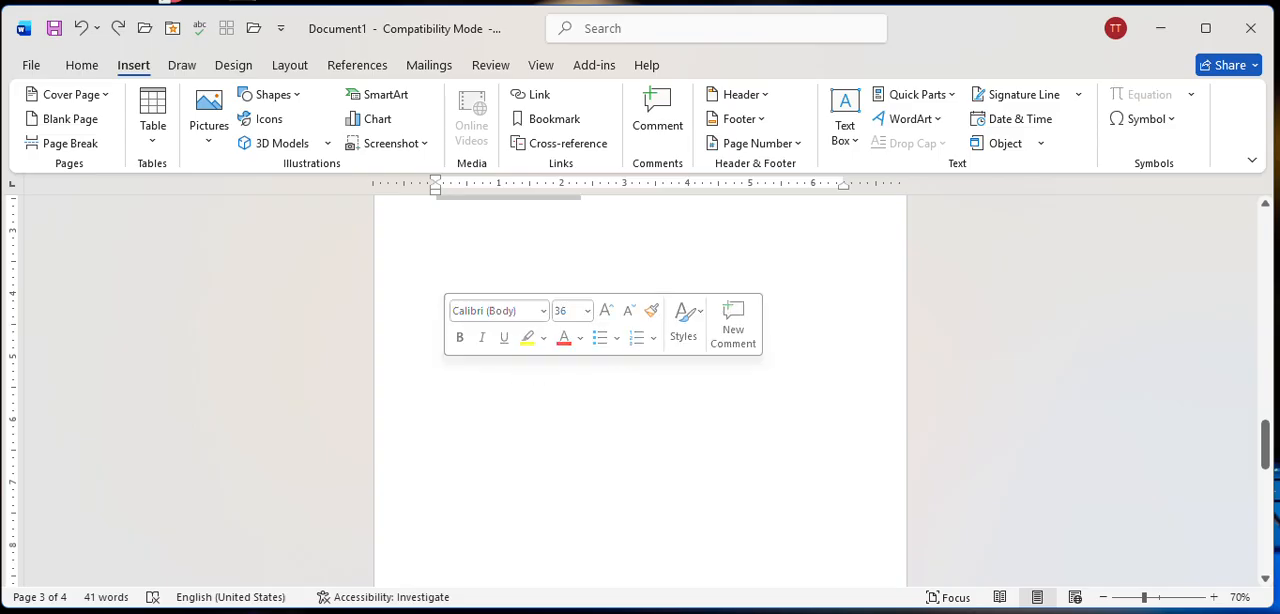
pyautogui.scroll(3, 609, 468)
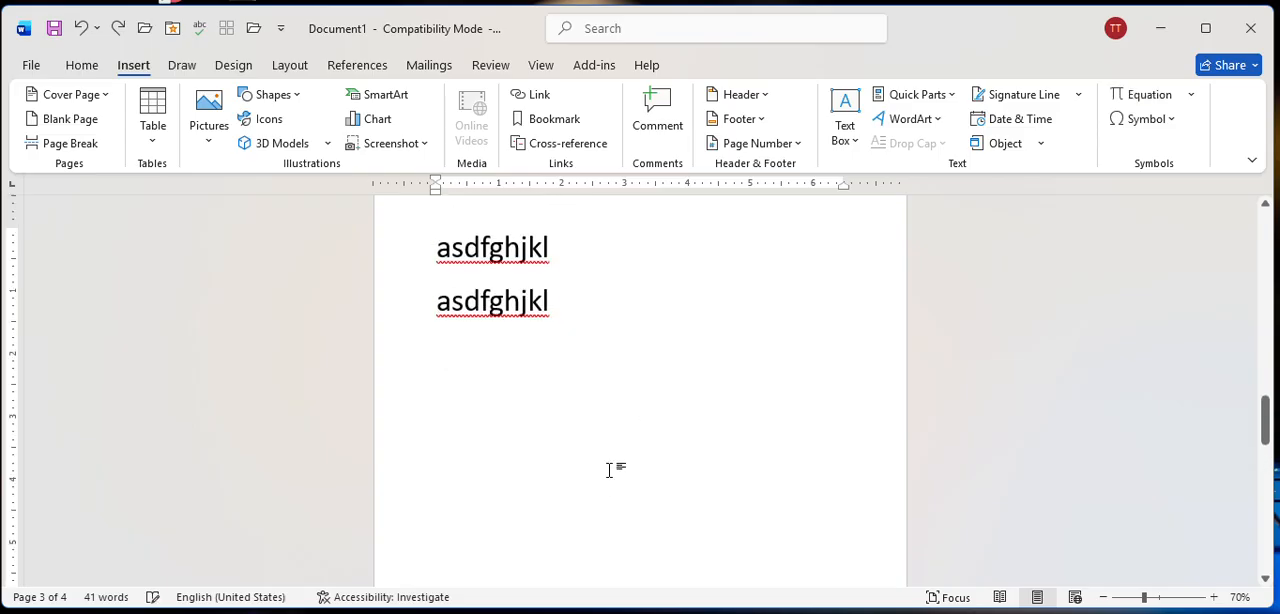
pyautogui.doubleClick(622, 530)
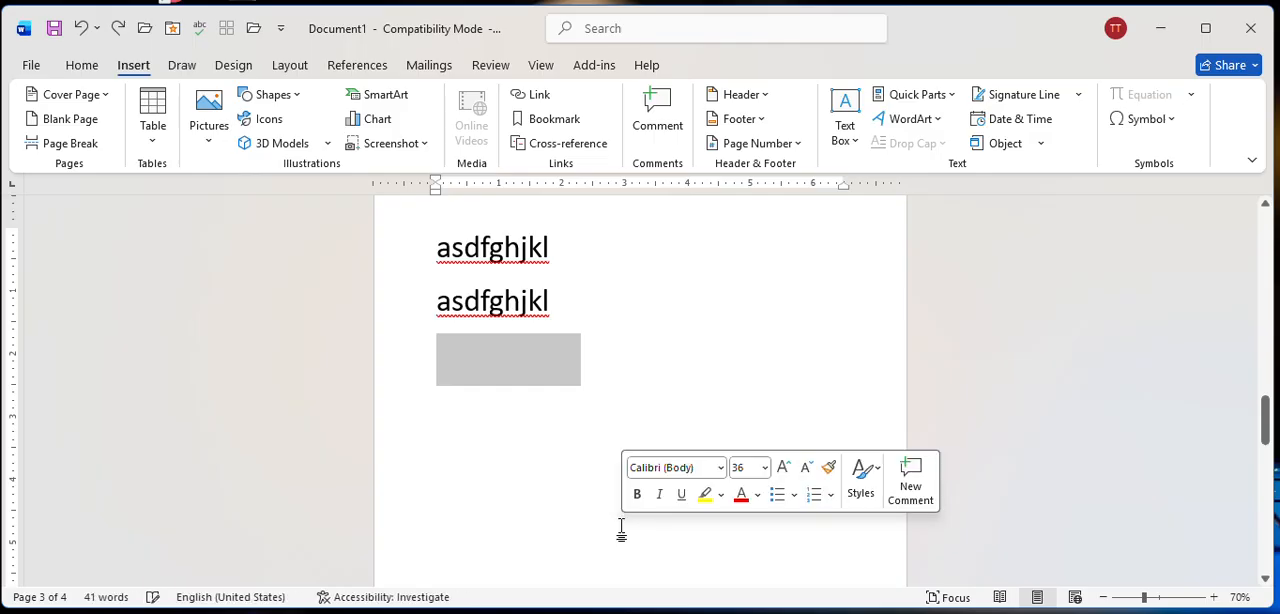
pyautogui.click(514, 488)
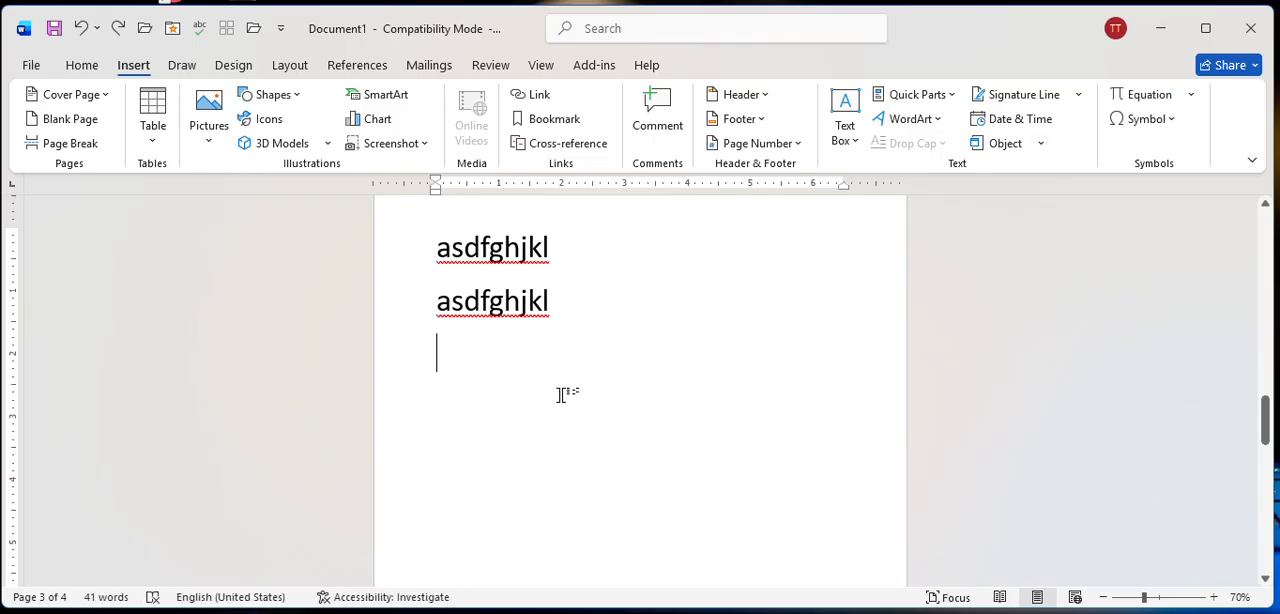
# Insert a table with 3 columns and 5 rows in the empty area below the flower pictures on the second page.
pyautogui.scroll(5, 550, 392)
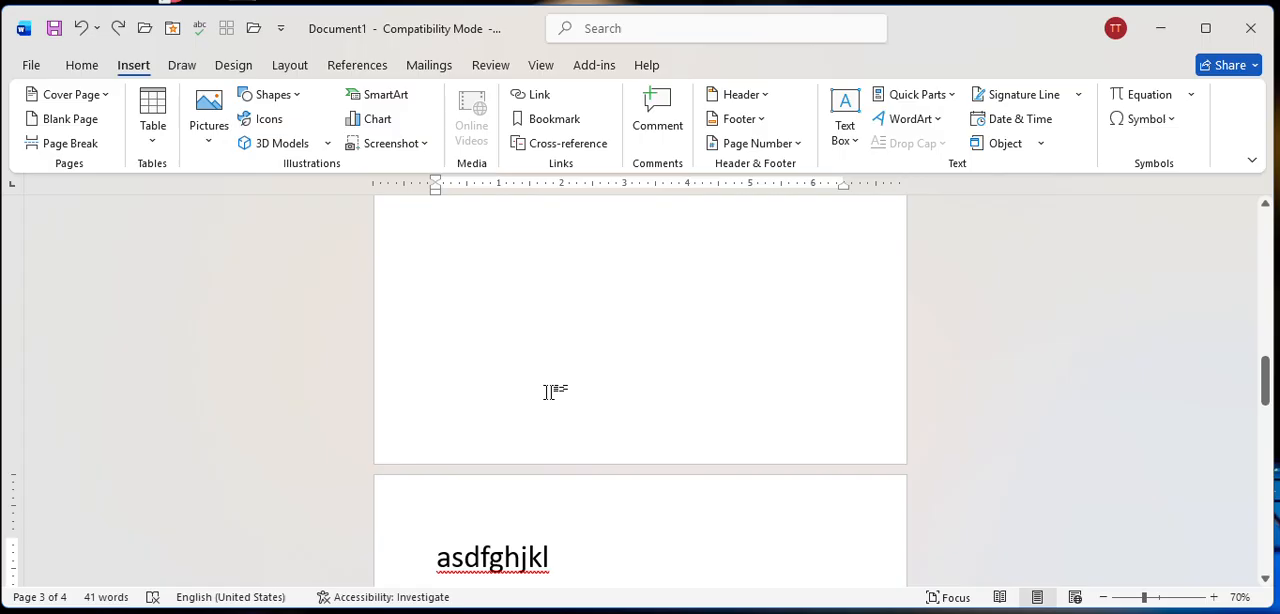
pyautogui.scroll(2, 548, 392)
pyautogui.click(455, 377)
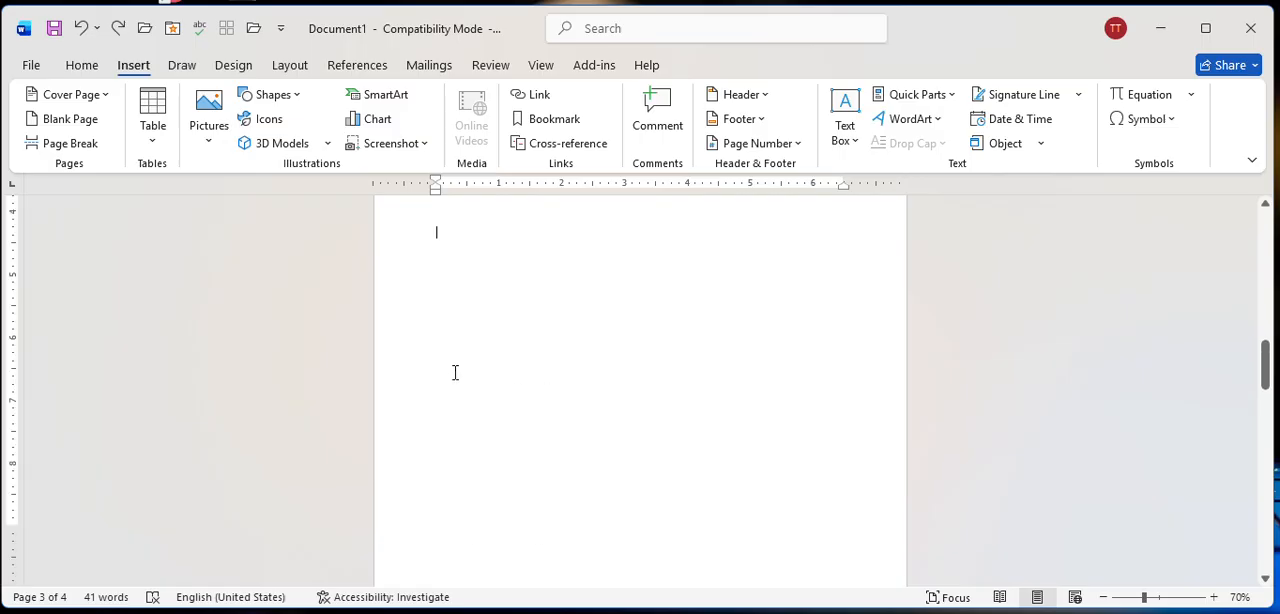
pyautogui.scroll(3, 452, 309)
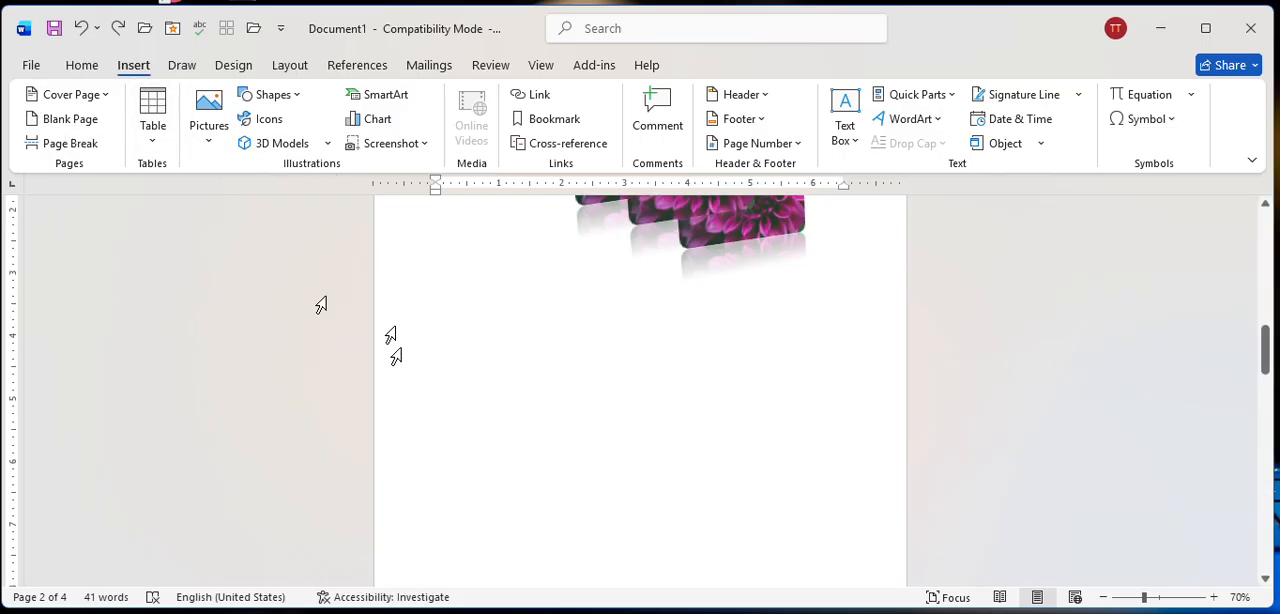
pyautogui.click(155, 124)
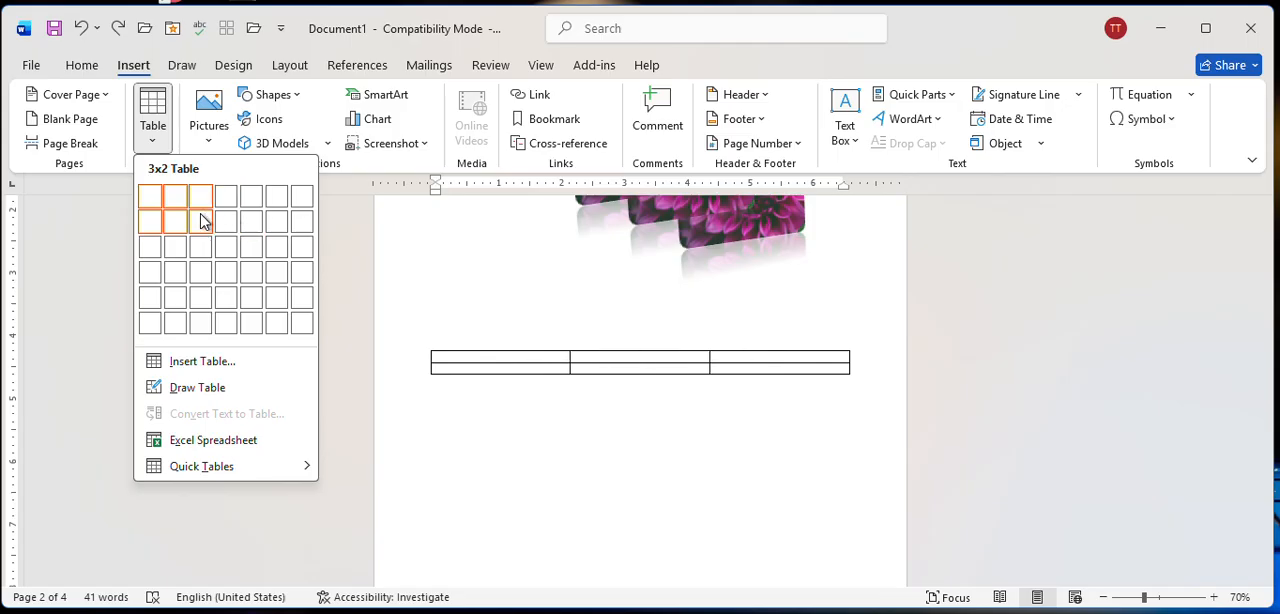
pyautogui.click(206, 297)
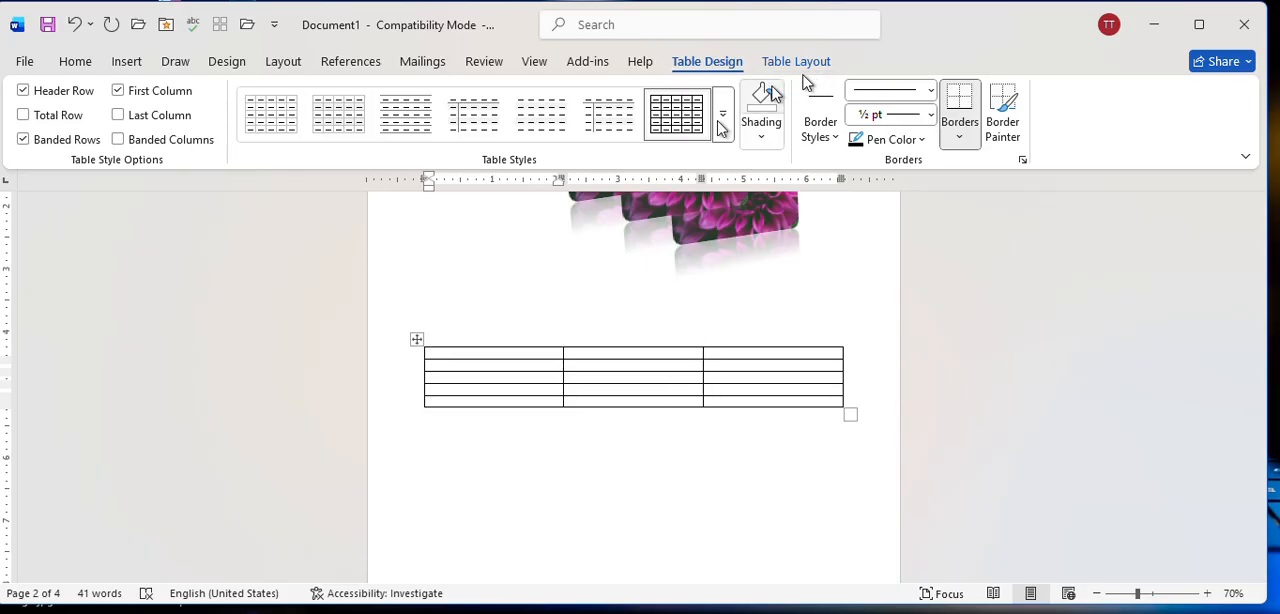
# Apply the orange grid table style with a solid header row and first column to the table.
pyautogui.click(556, 449)
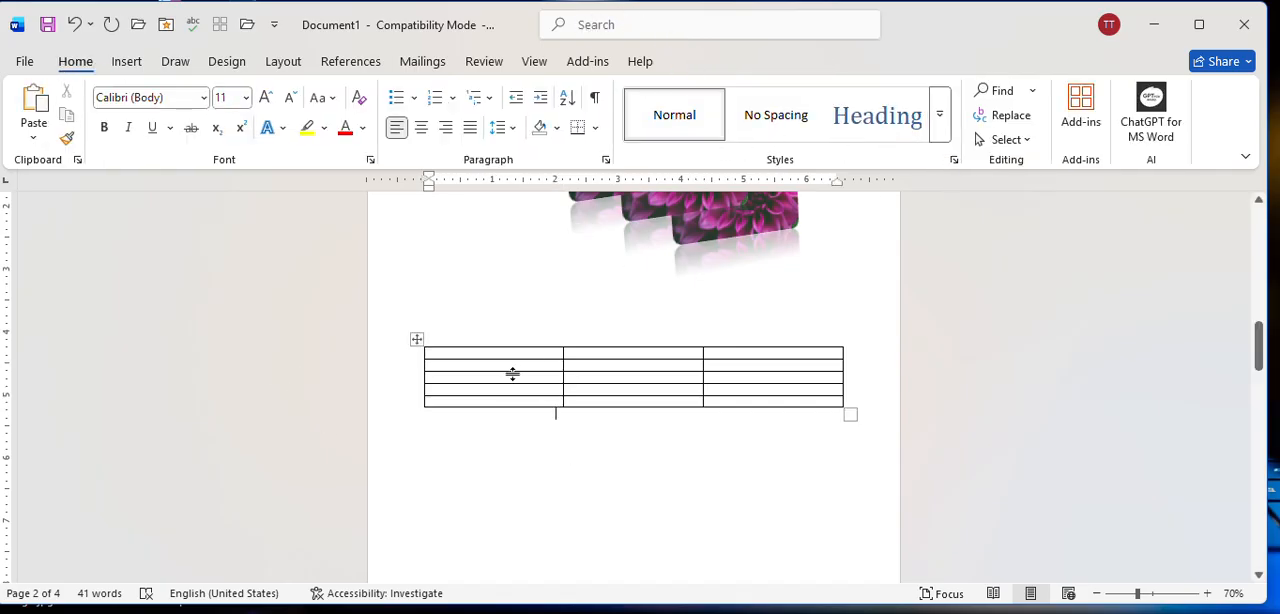
pyautogui.click(484, 356)
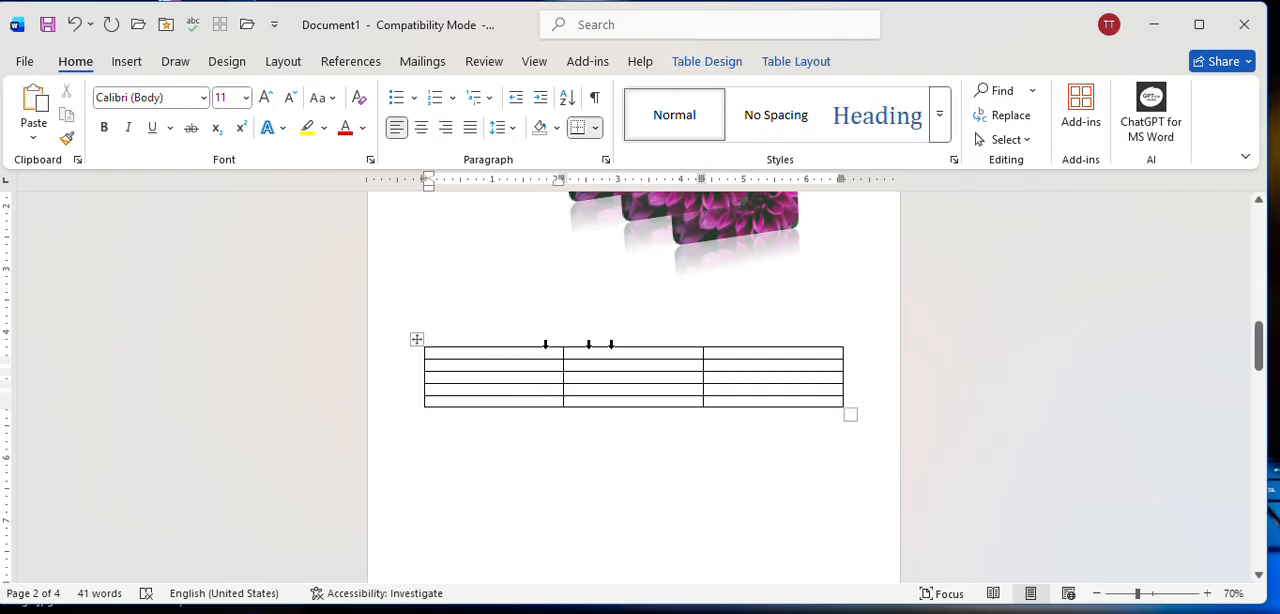
pyautogui.click(712, 62)
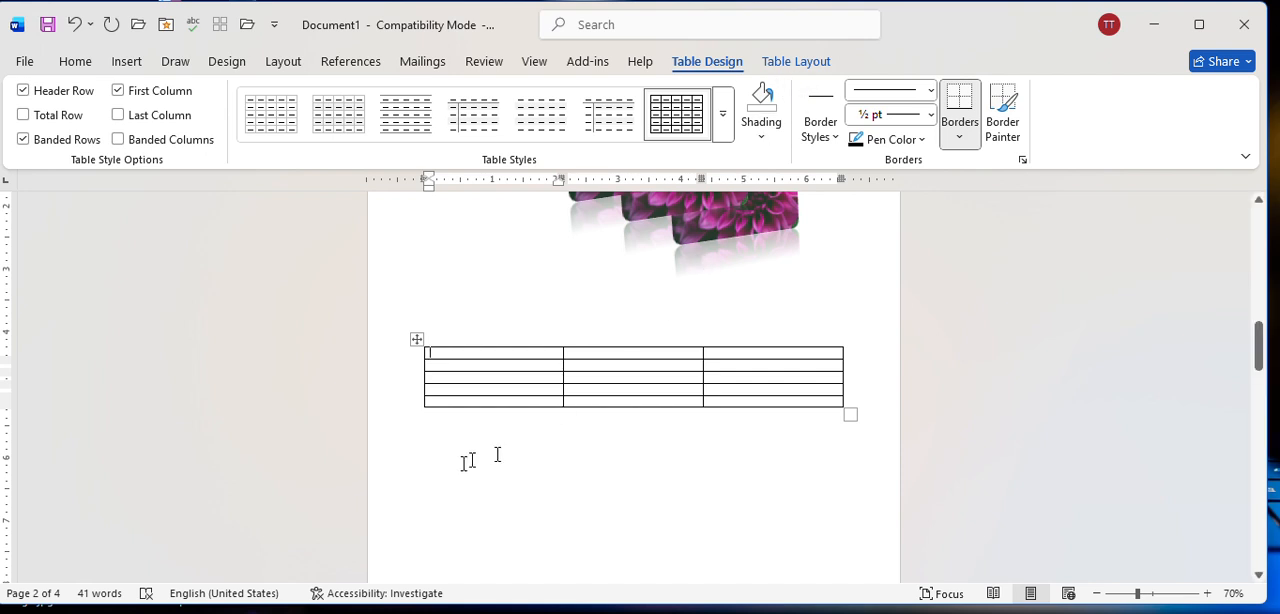
pyautogui.click(722, 116)
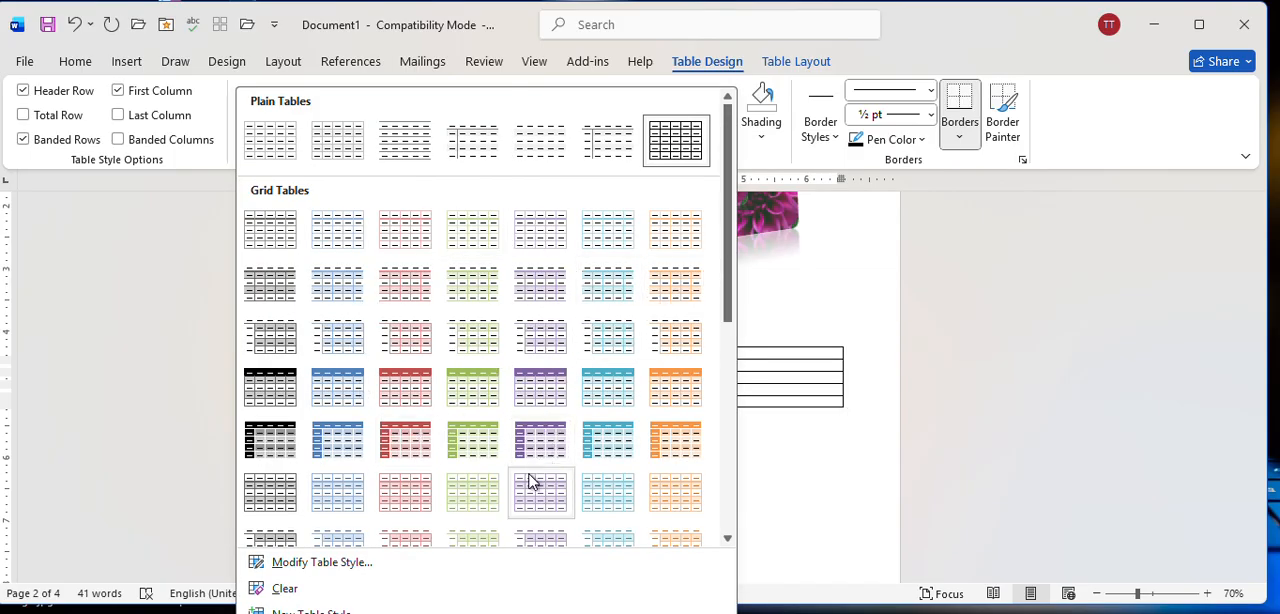
pyautogui.click(669, 450)
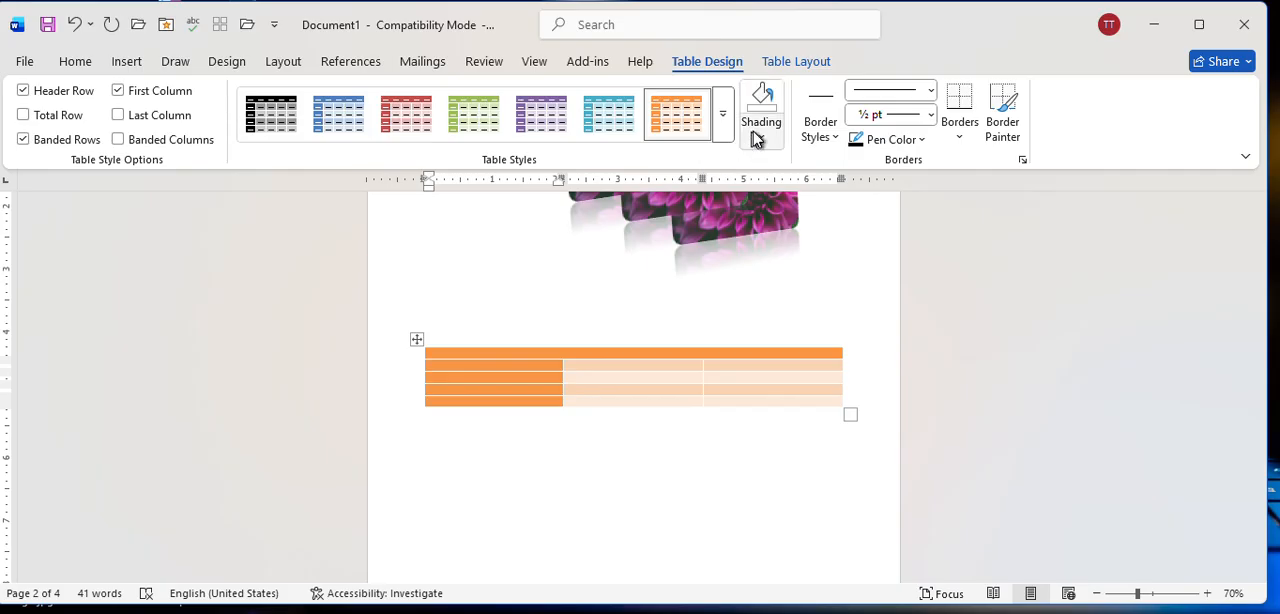
# Apply the Table Grid Light style to the table.
pyautogui.click(721, 124)
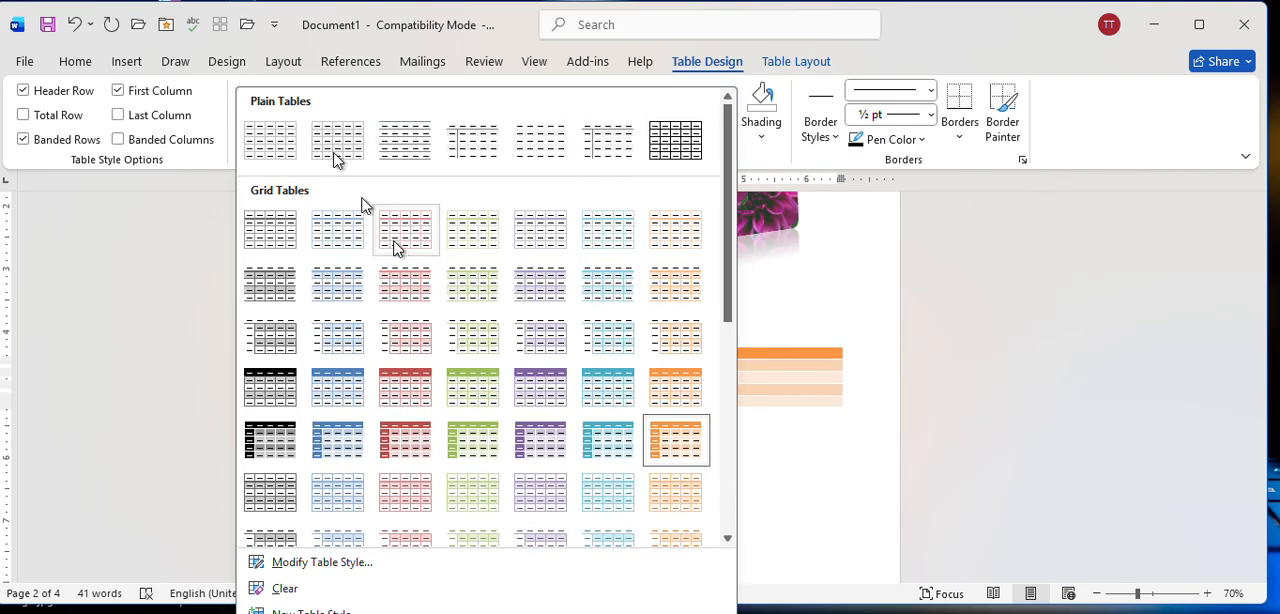
pyautogui.click(264, 149)
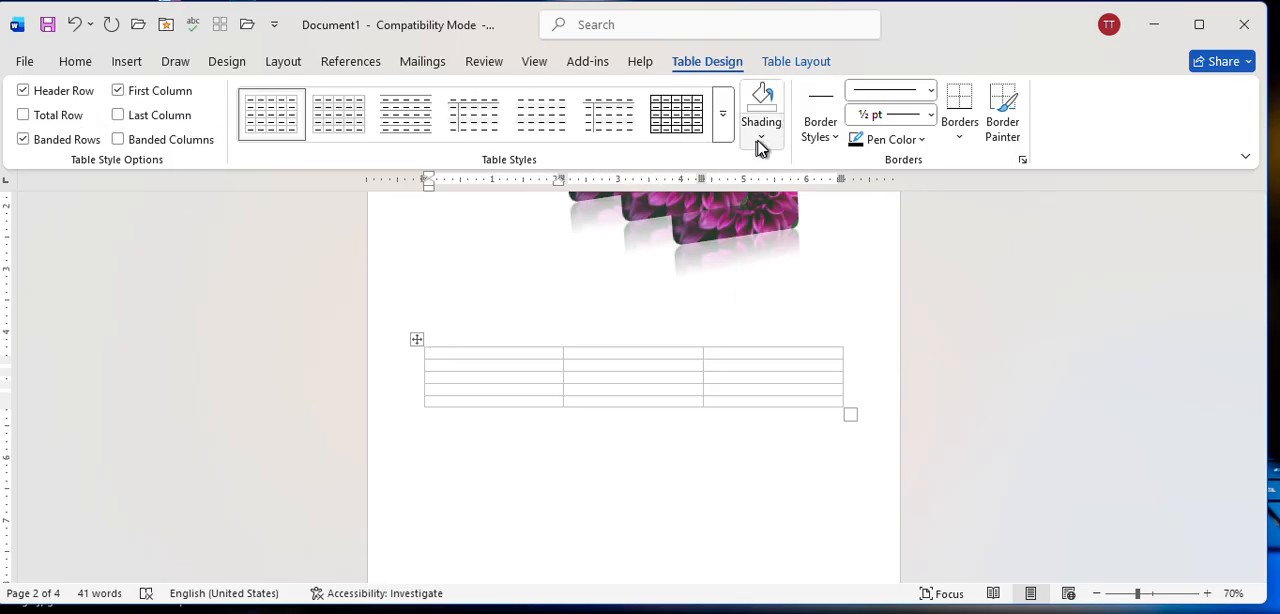
pyautogui.click(722, 128)
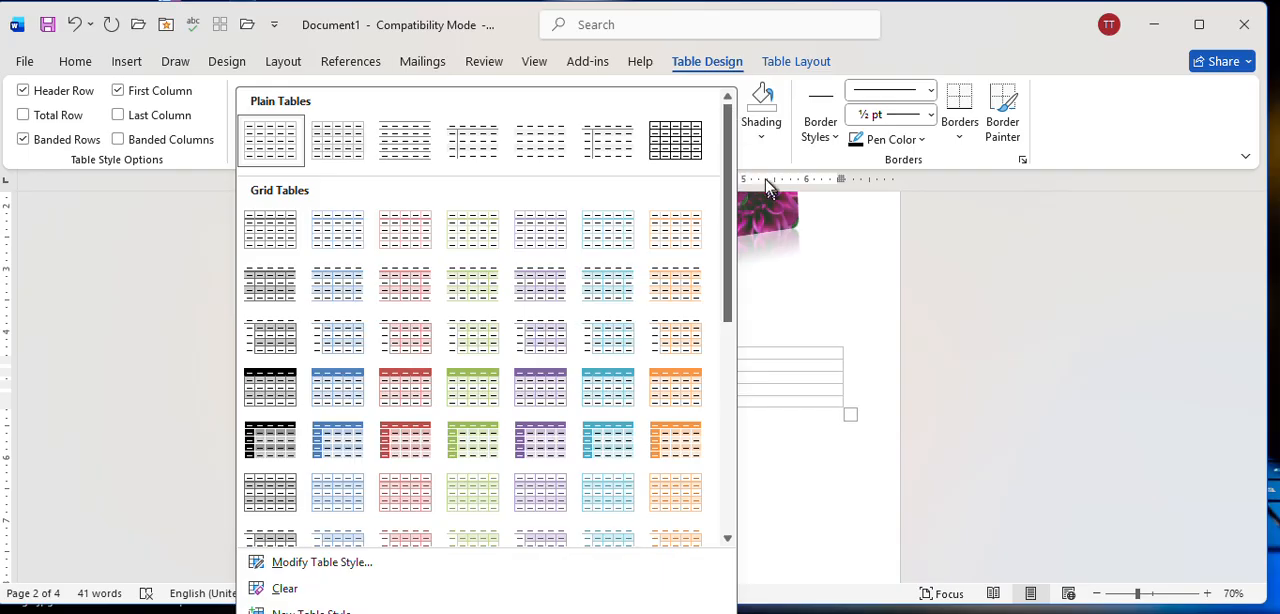
pyautogui.click(795, 300)
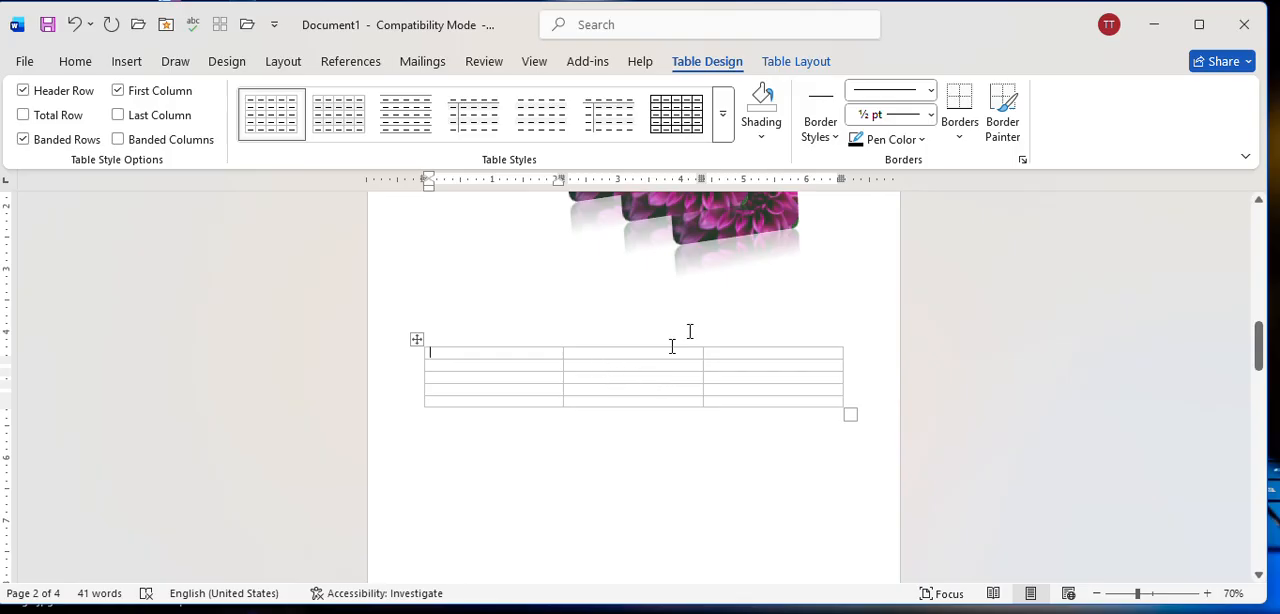
# Shade the first cell of the table's second row light red from the theme colors.
pyautogui.click(590, 378)
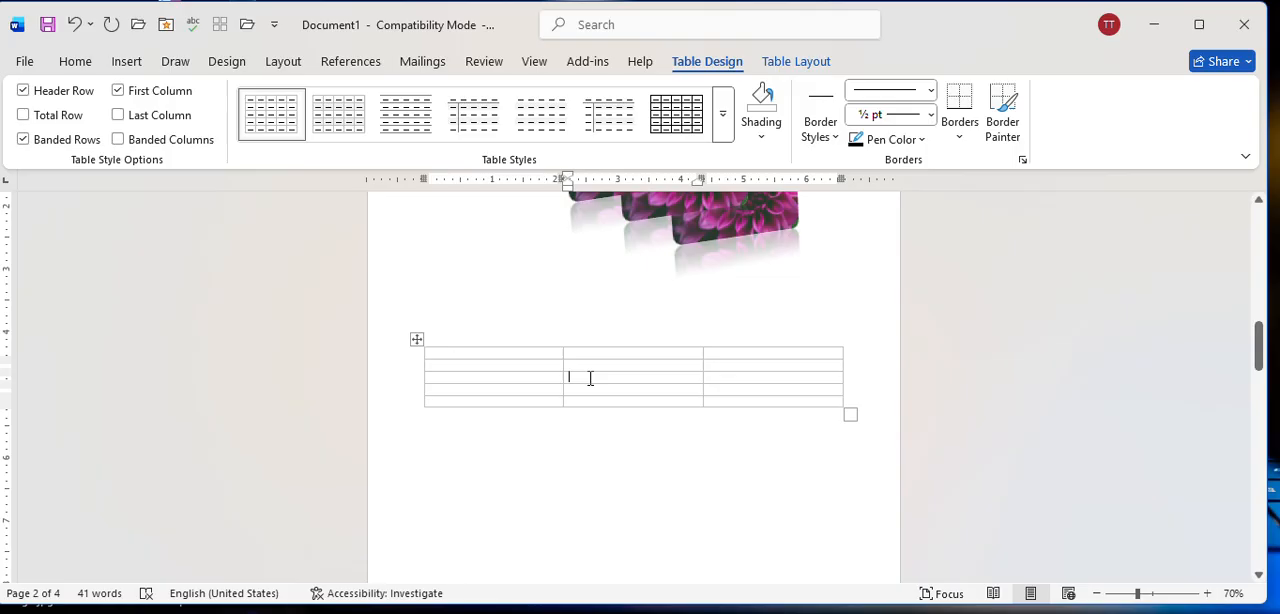
pyautogui.click(457, 354)
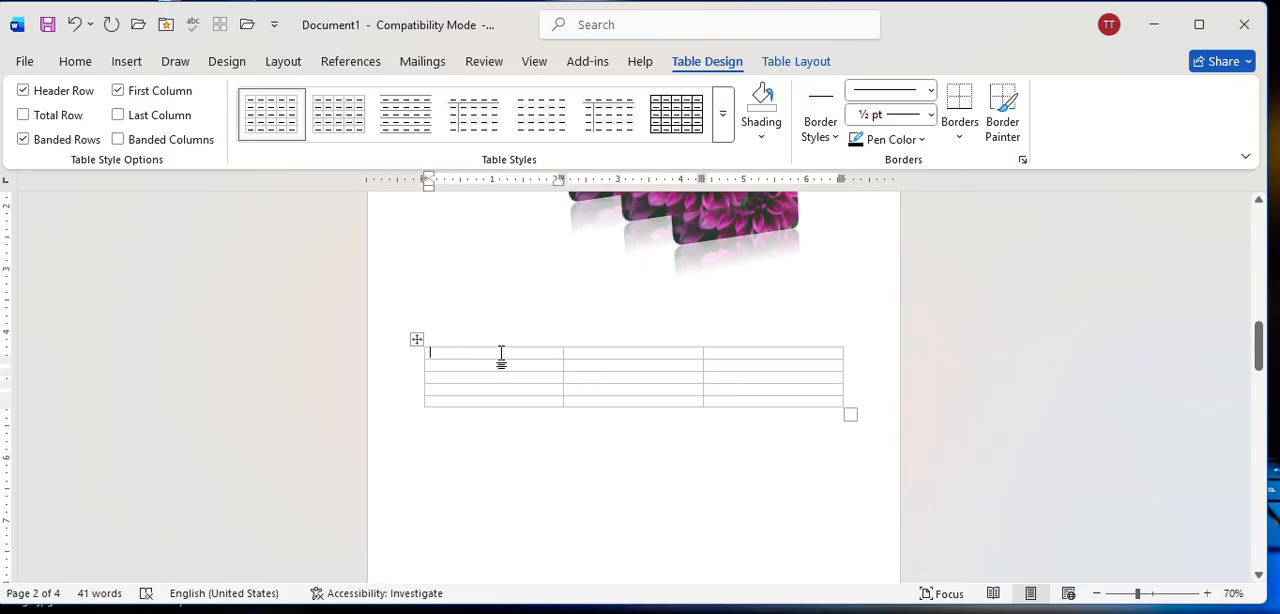
pyautogui.click(624, 354)
pyautogui.click(476, 352)
pyautogui.click(476, 366)
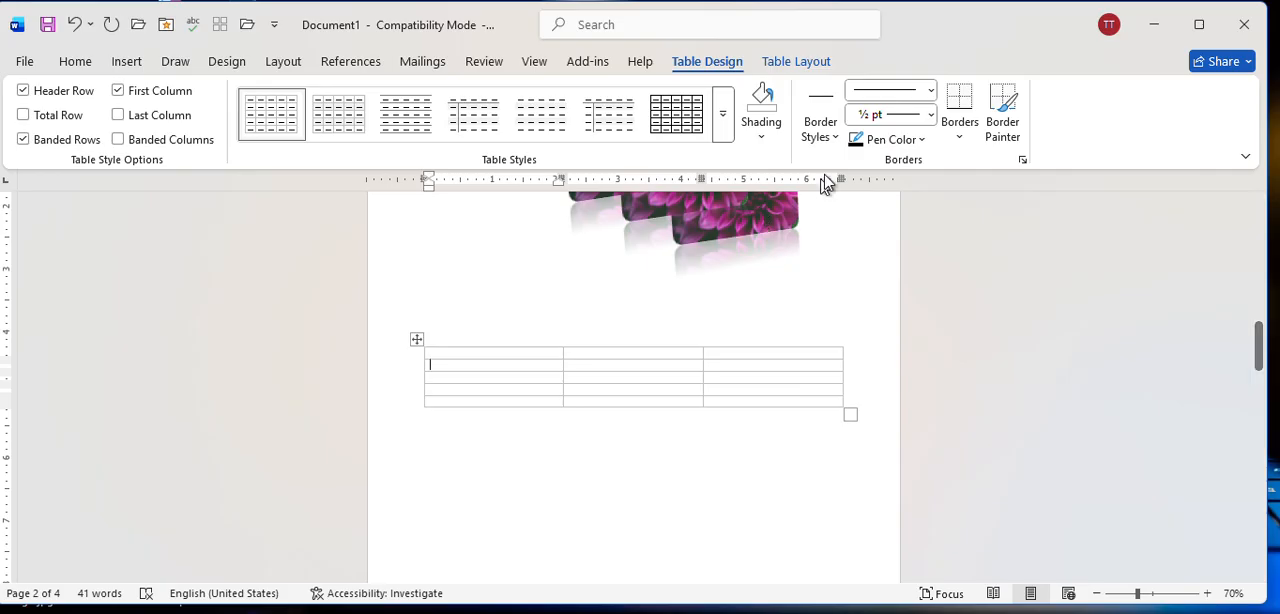
pyautogui.click(780, 137)
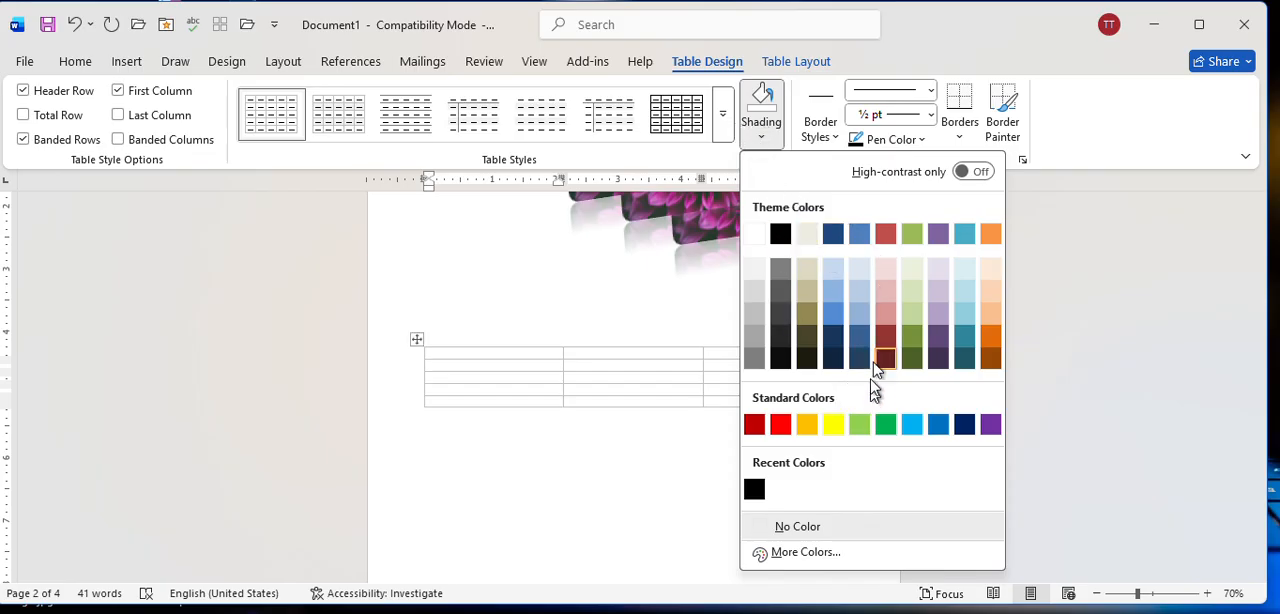
pyautogui.click(886, 289)
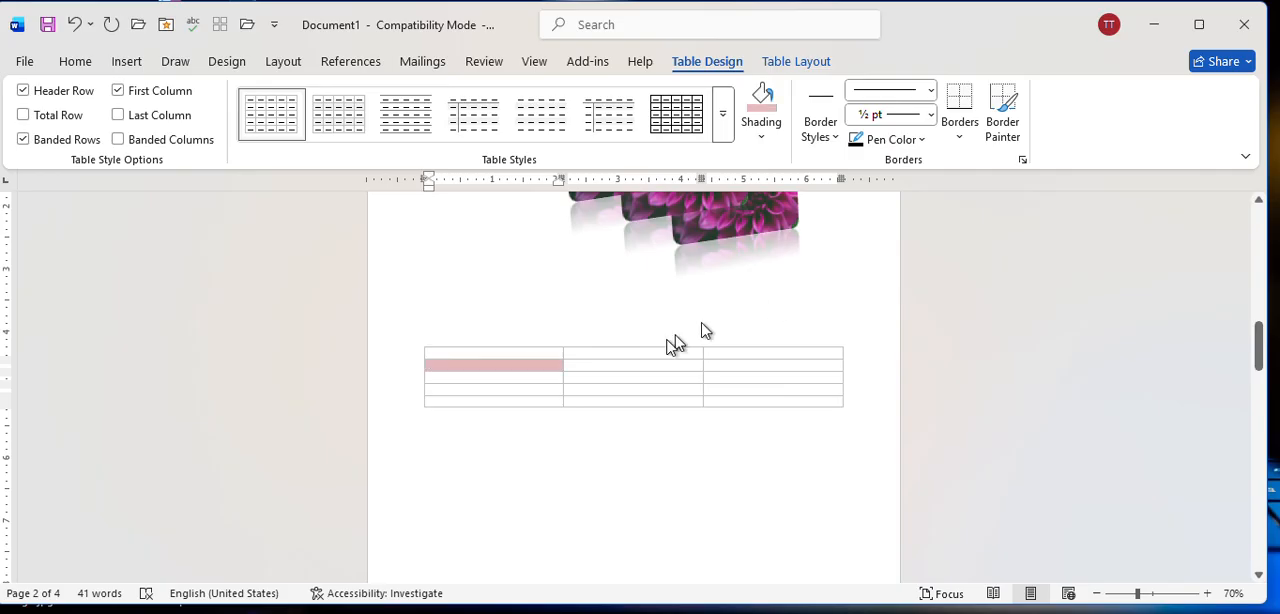
# Apply the same light red shading to the middle cell of the third row and the last cell of the fourth row.
pyautogui.click(608, 377)
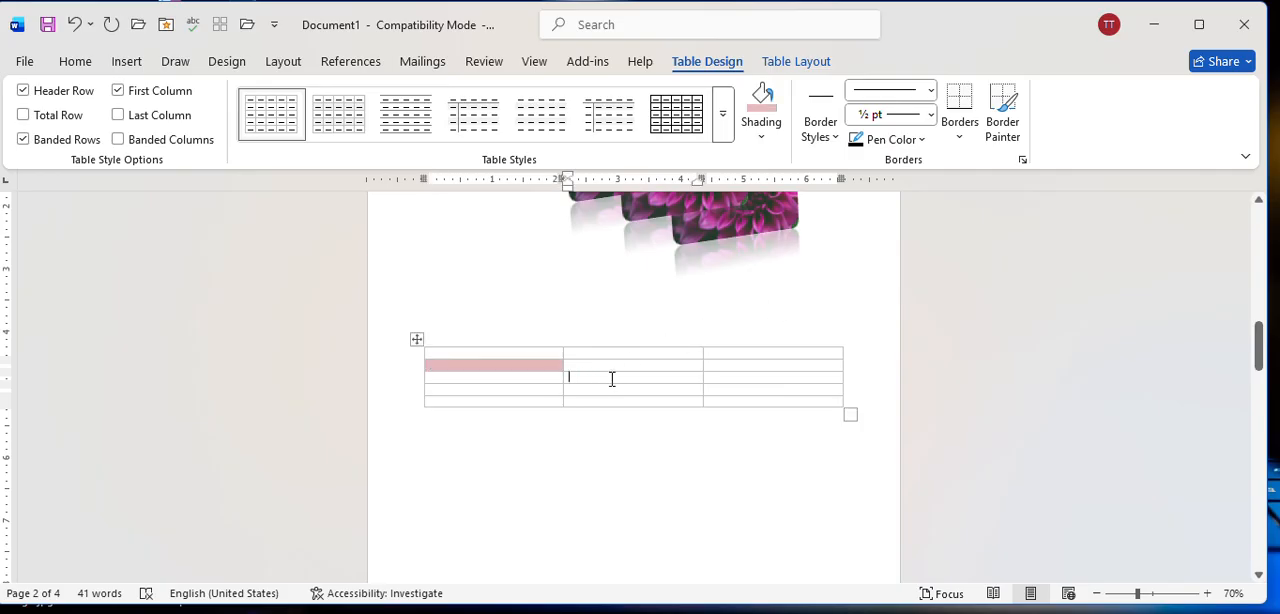
pyautogui.click(762, 100)
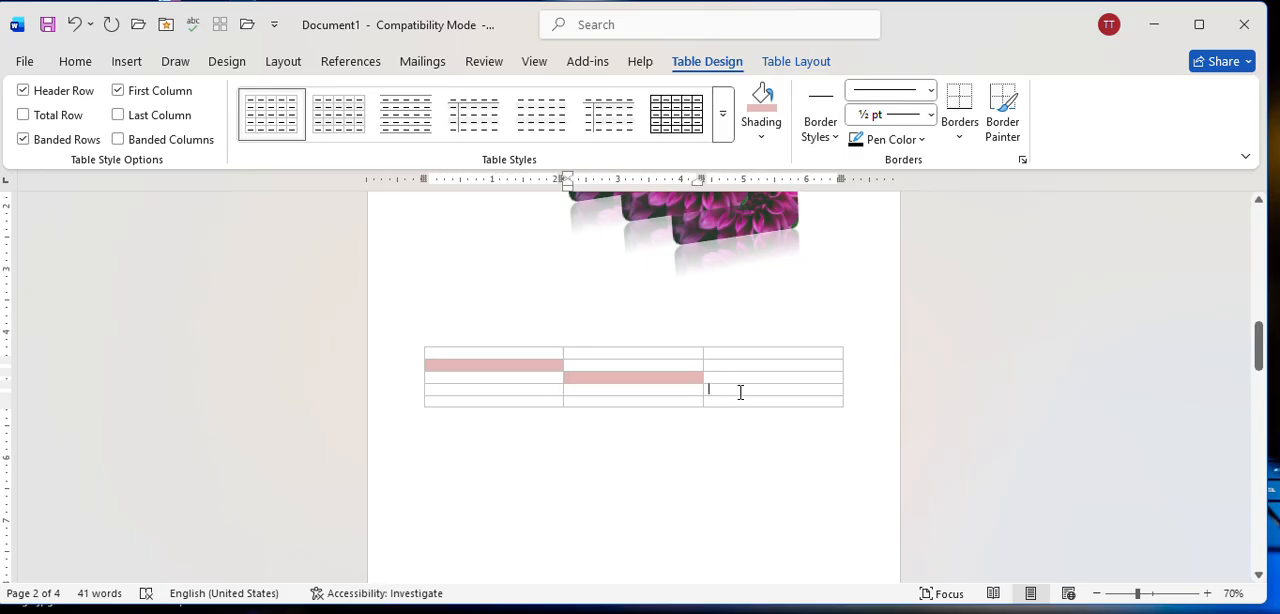
pyautogui.click(762, 100)
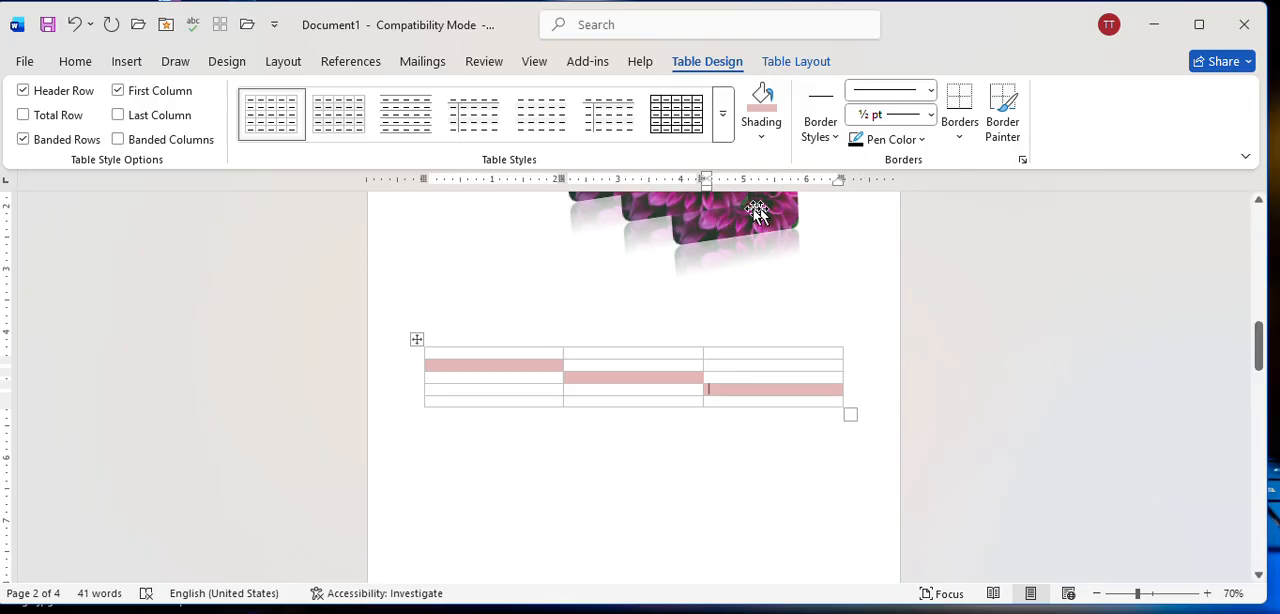
# Set the border pen to a 3 pt dark green triple line and paint it along the border below the header row.
pyautogui.click(812, 124)
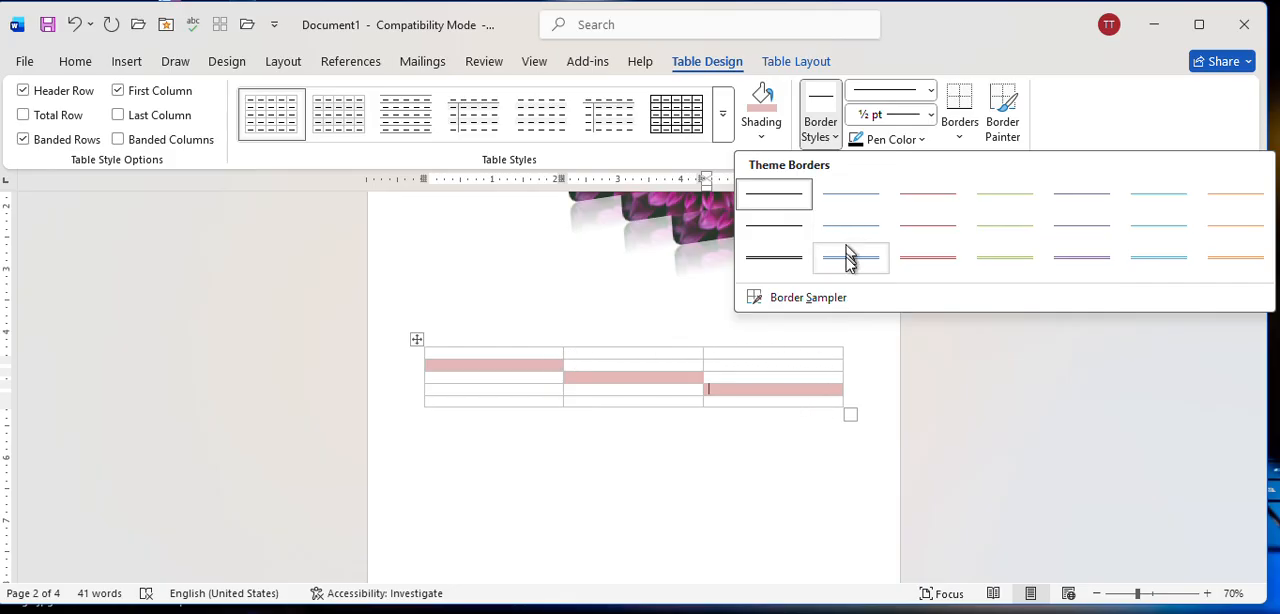
pyautogui.click(930, 262)
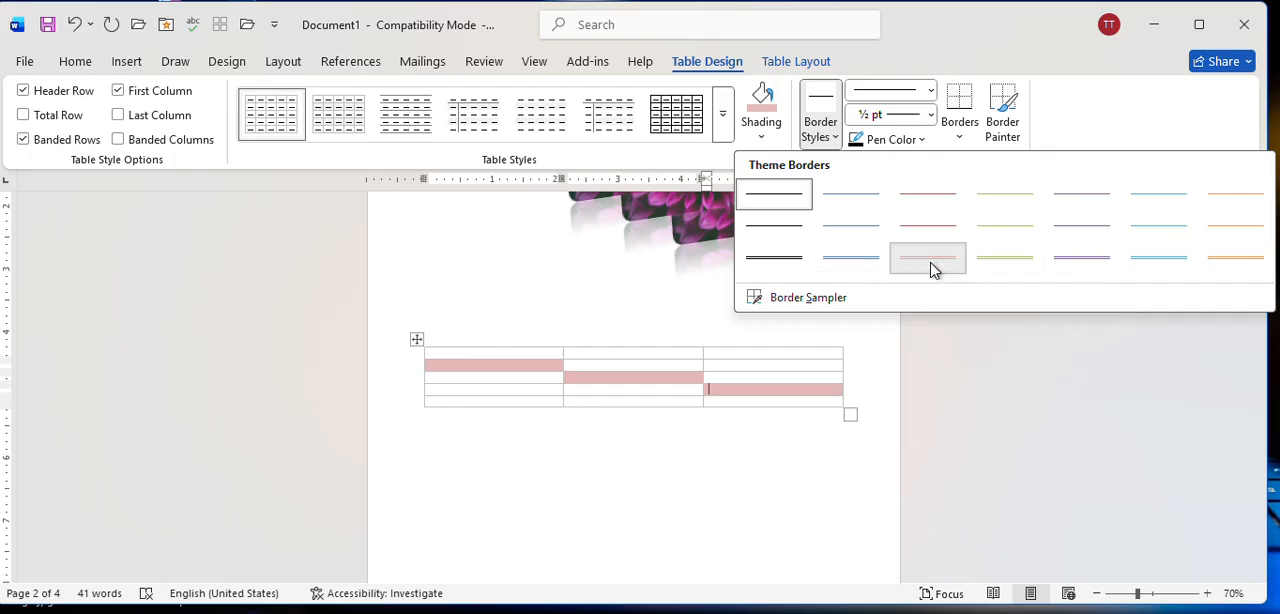
pyautogui.click(929, 91)
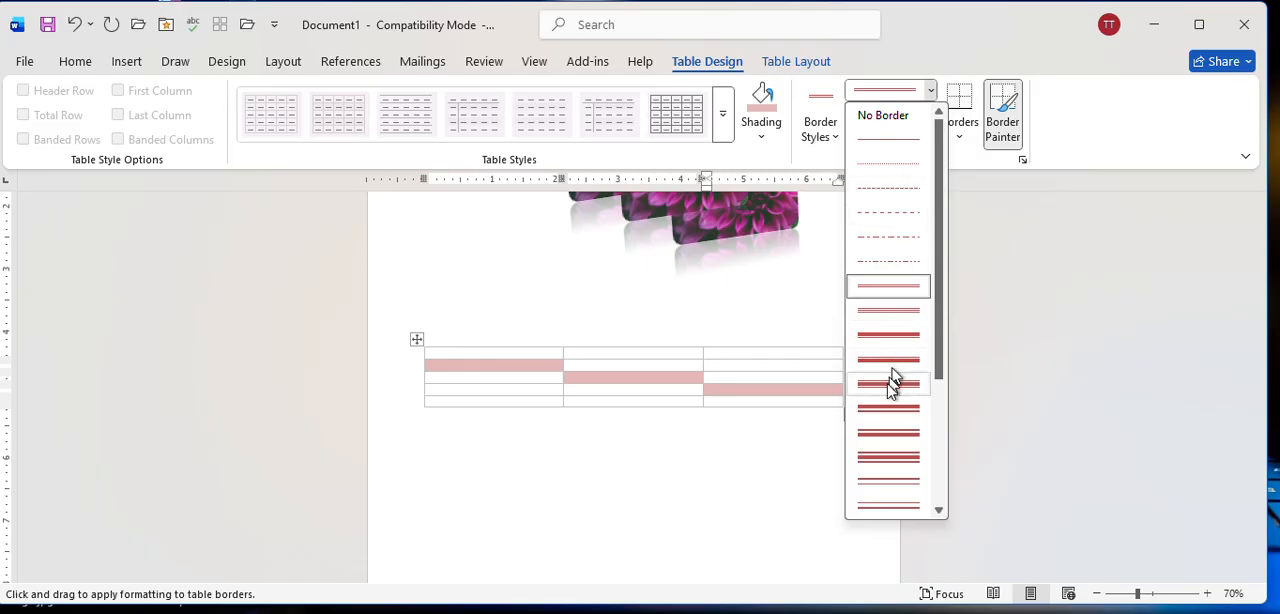
pyautogui.click(885, 456)
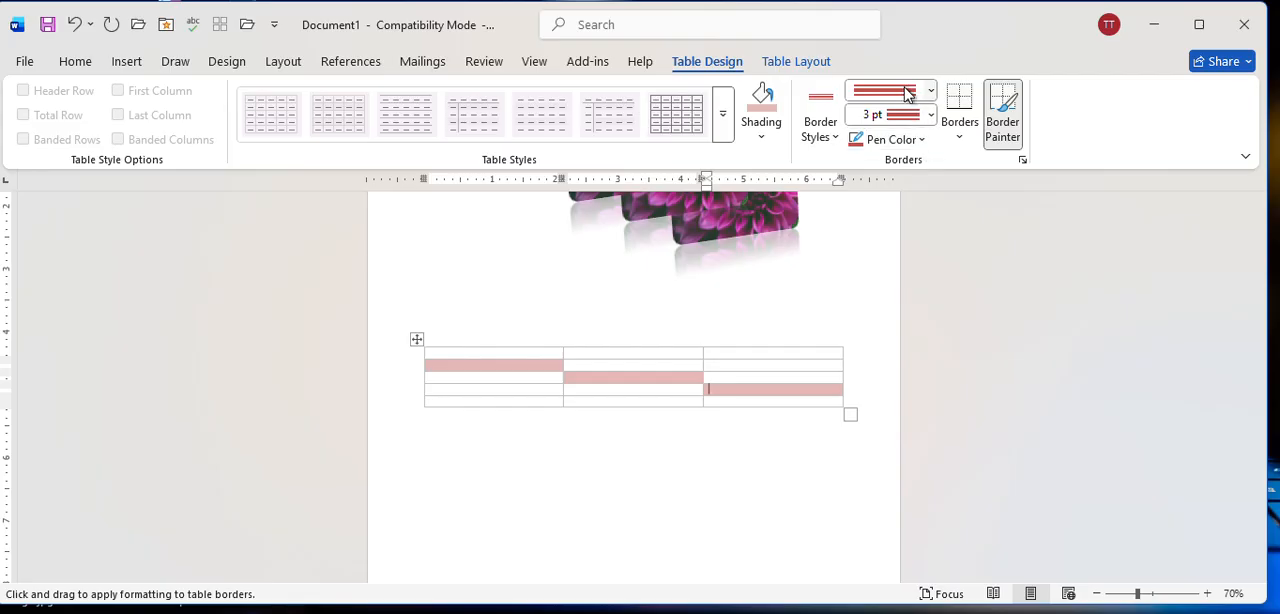
pyautogui.click(921, 140)
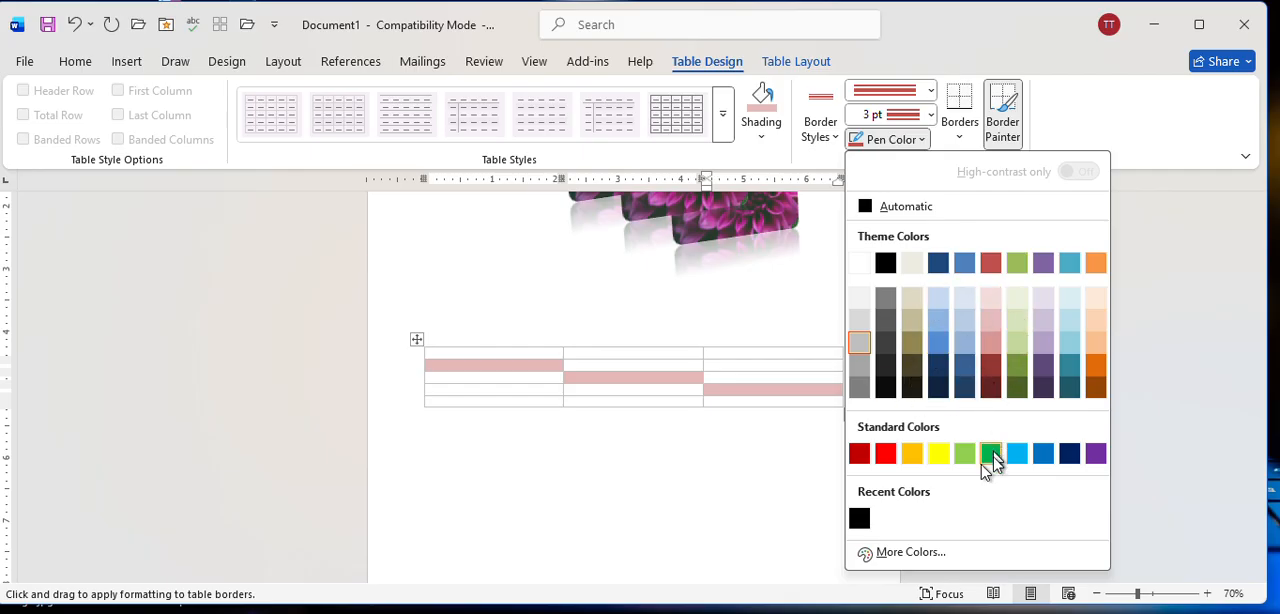
pyautogui.click(1016, 387)
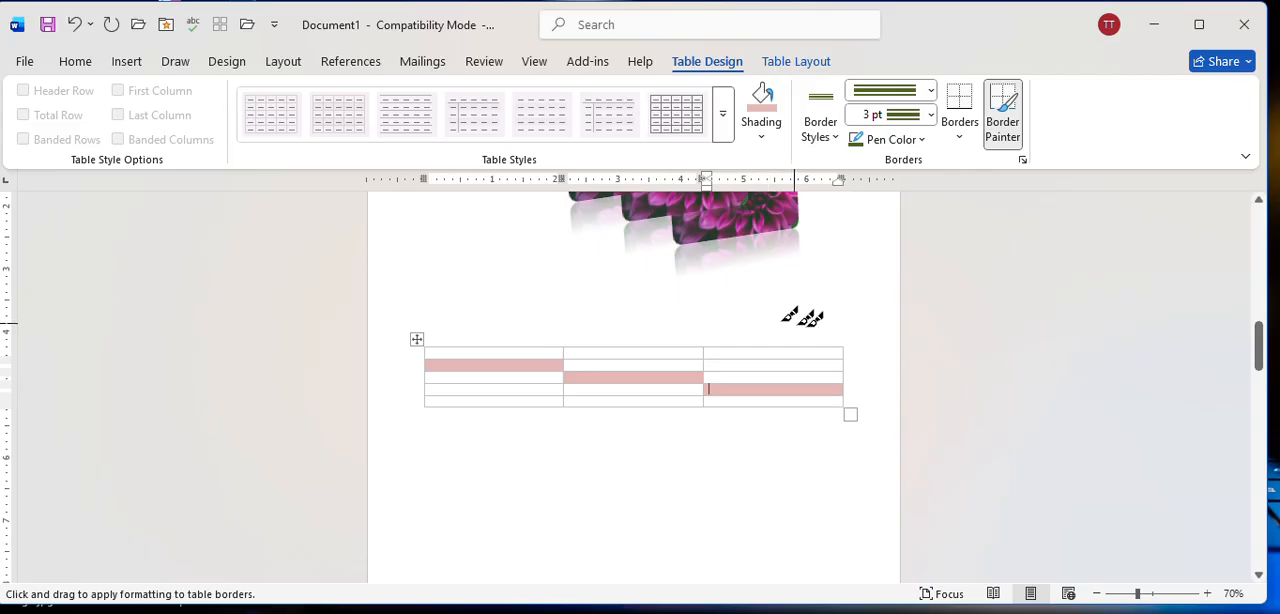
pyautogui.click(637, 358)
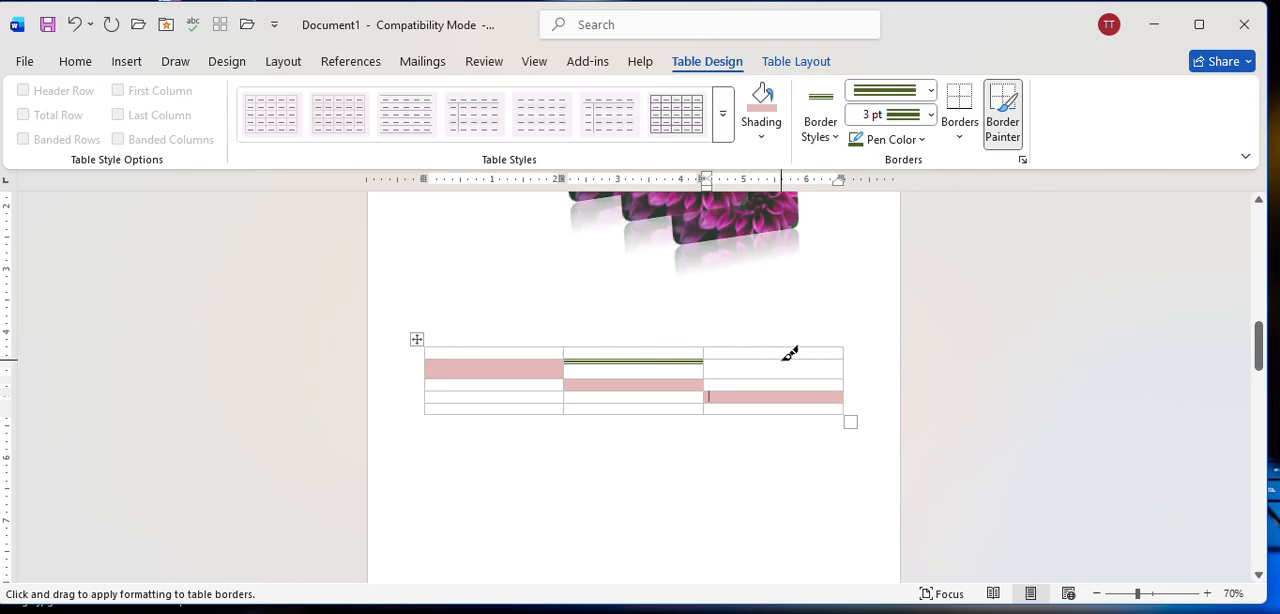
pyautogui.click(850, 362)
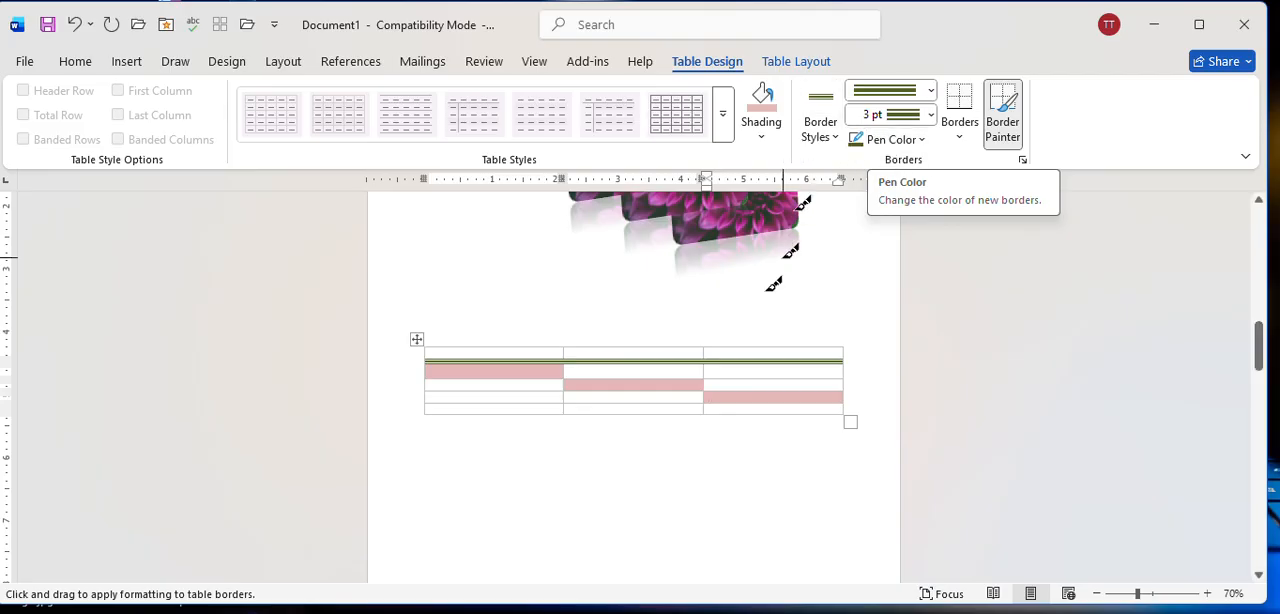
# Repaint the border below the header row with a ½ pt single dark green line and turn off border painting.
pyautogui.click(931, 91)
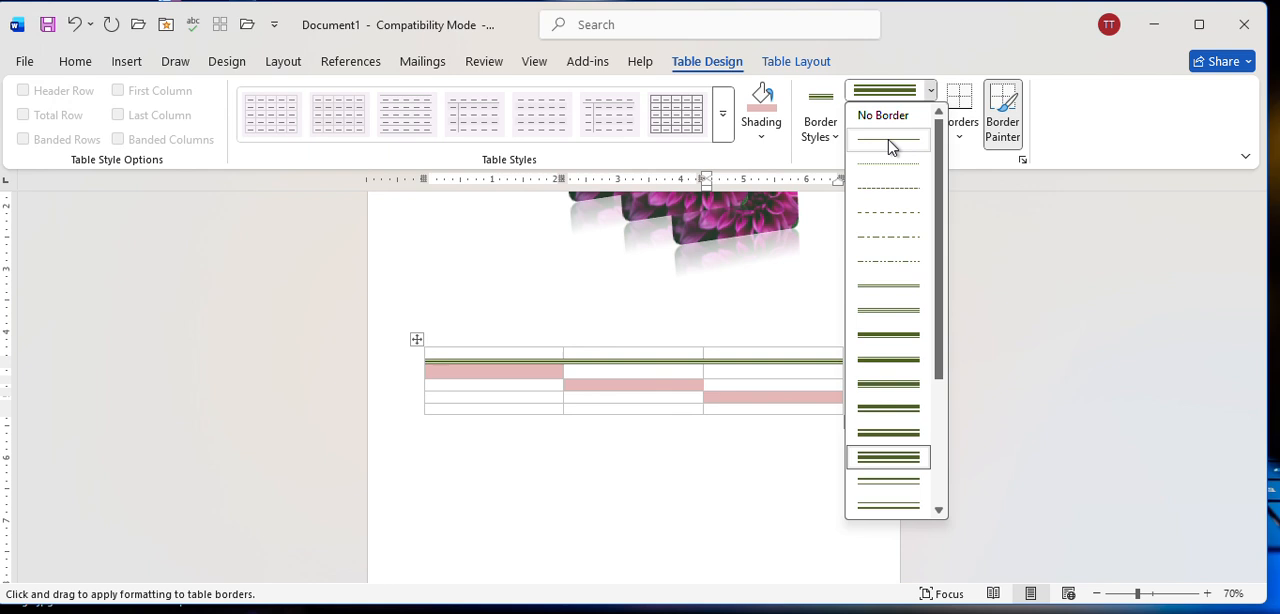
pyautogui.click(893, 148)
pyautogui.click(931, 91)
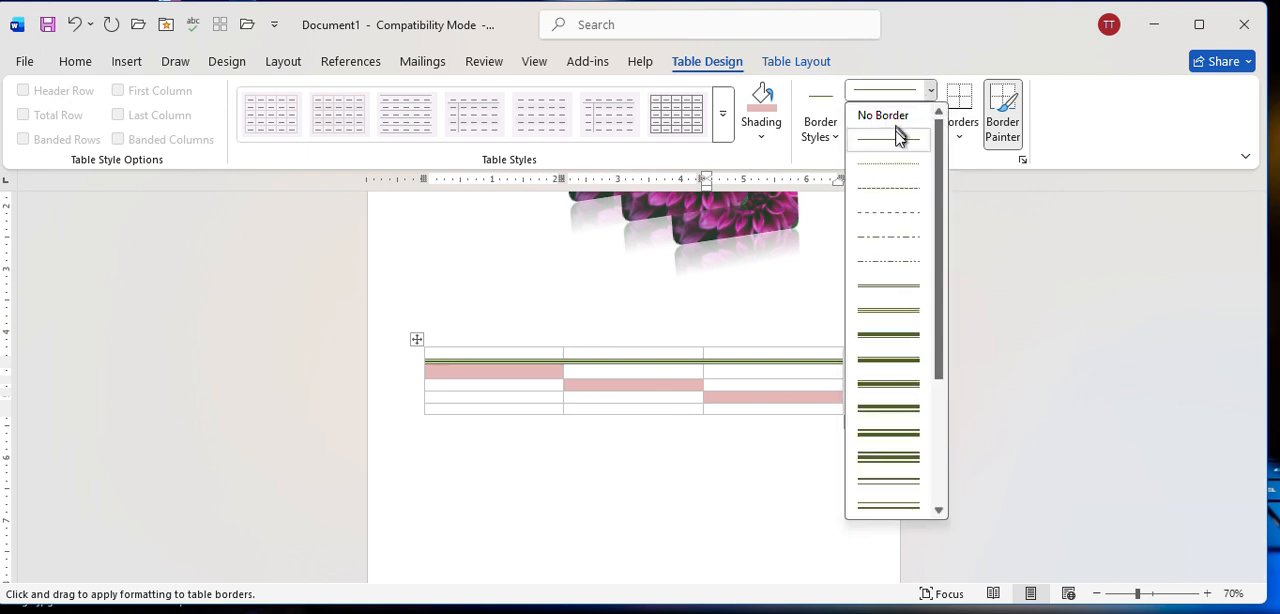
pyautogui.click(738, 367)
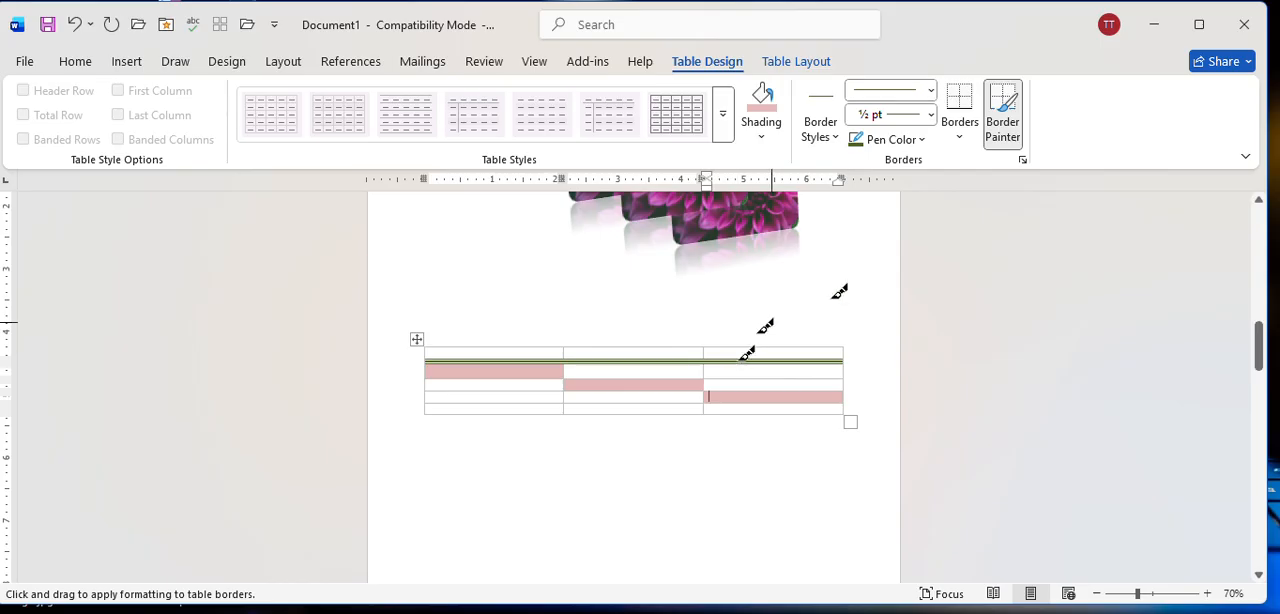
pyautogui.click(752, 359)
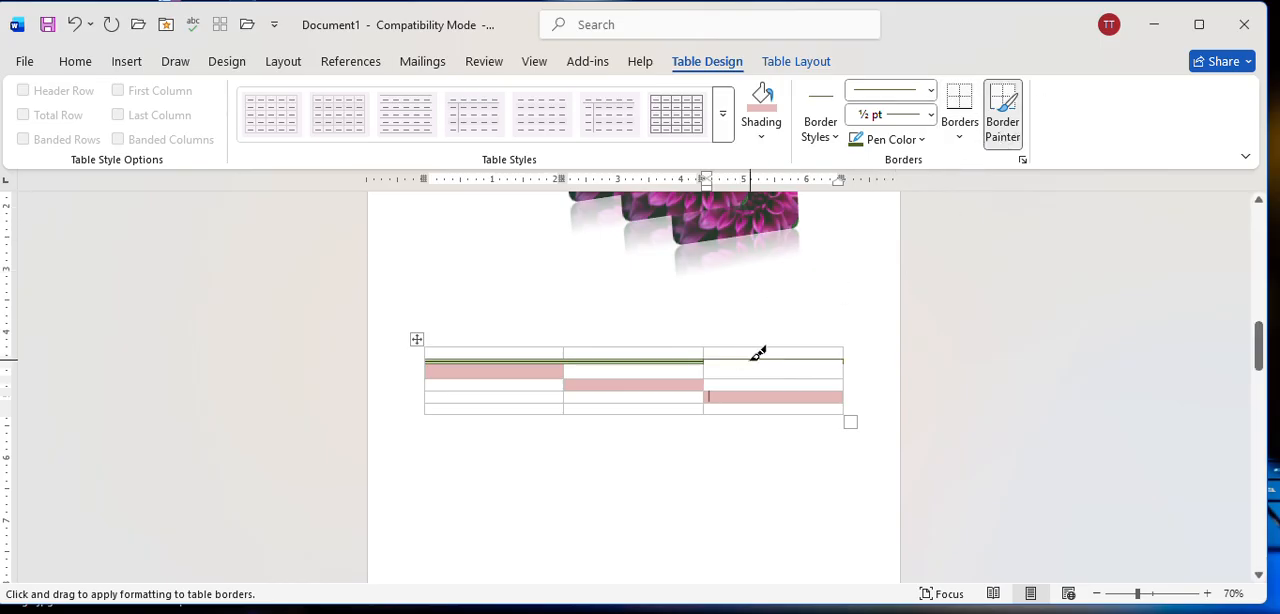
pyautogui.click(640, 357)
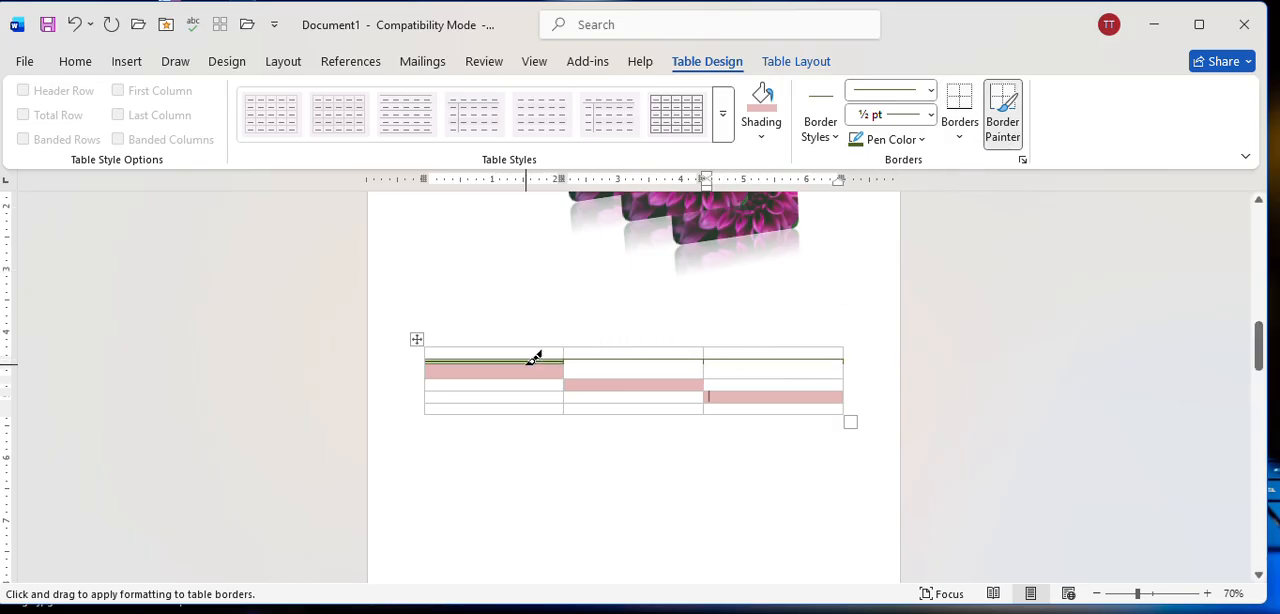
pyautogui.click(537, 355)
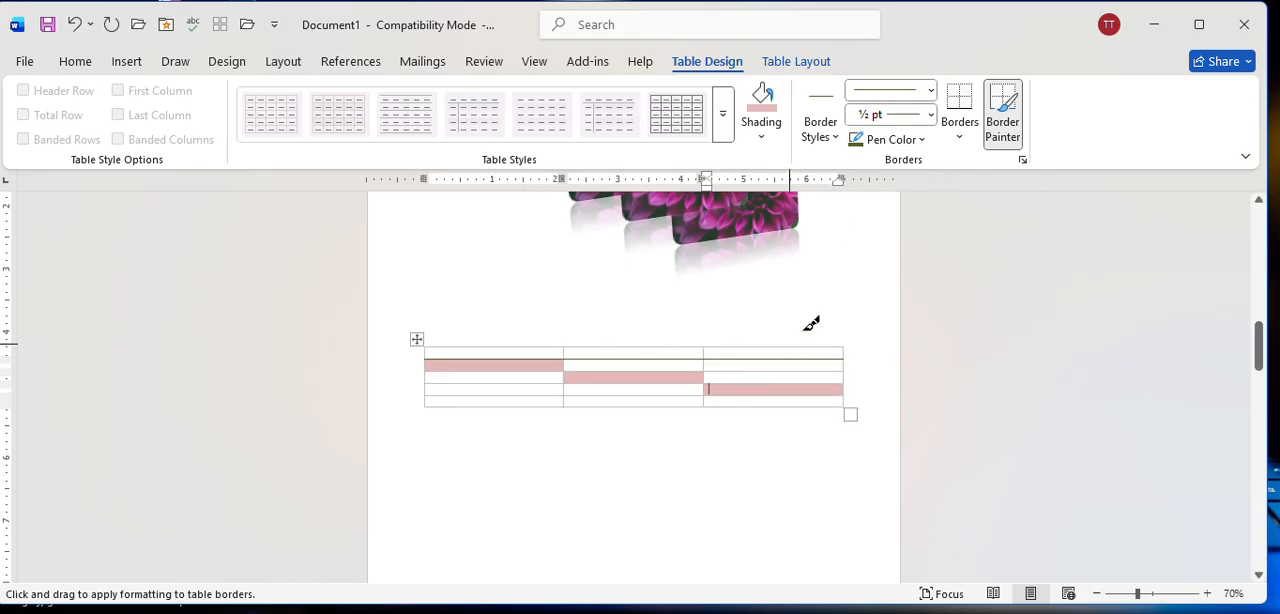
pyautogui.click(912, 140)
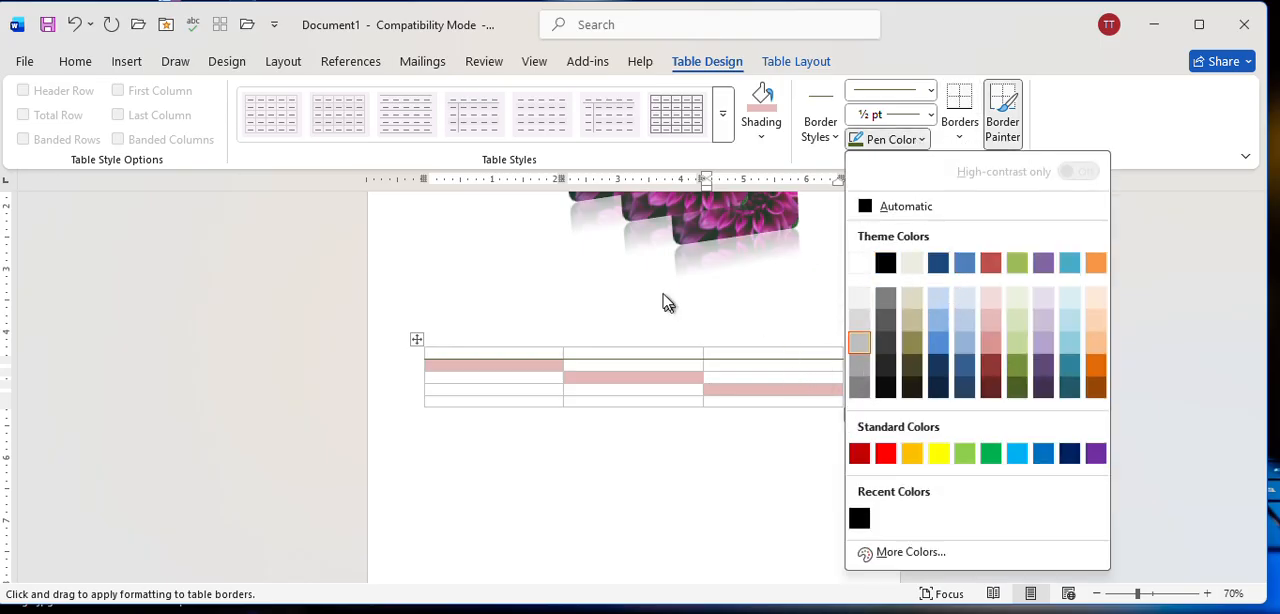
pyautogui.click(648, 393)
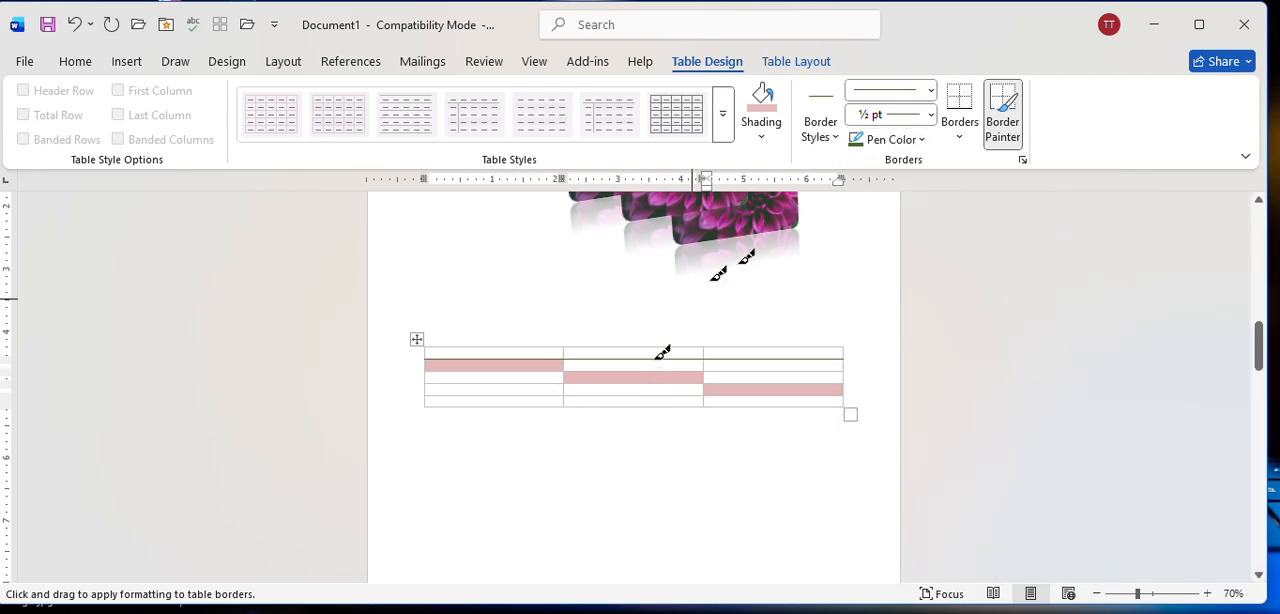
pyautogui.click(1002, 145)
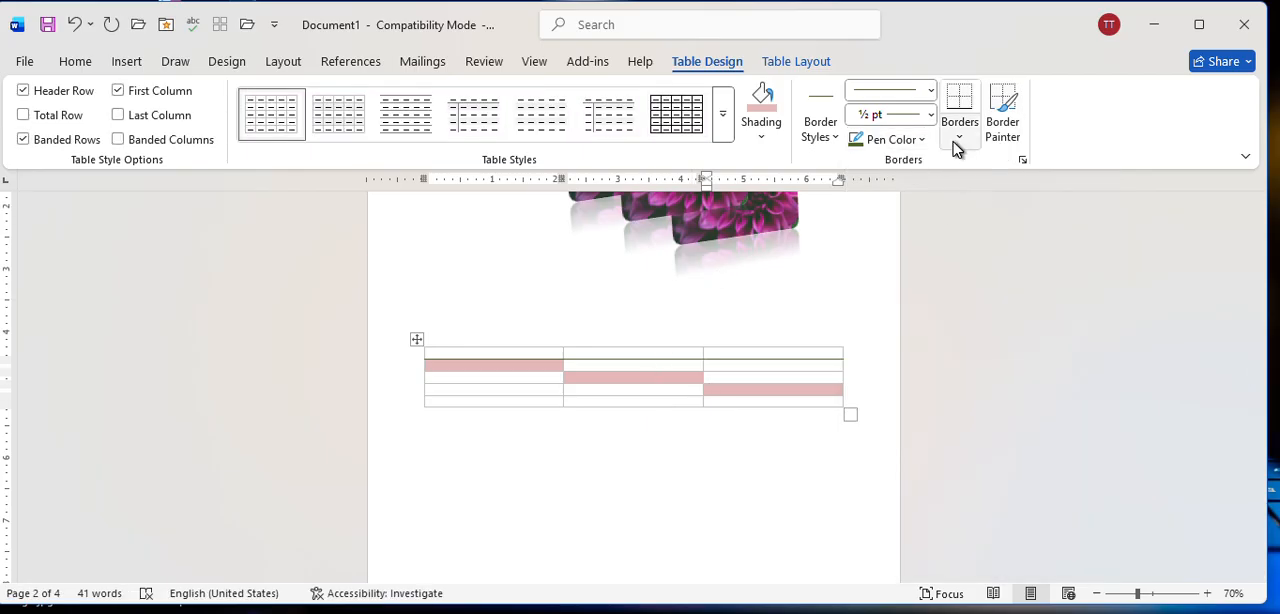
# Apply all borders to the shaded cell in the fourth row and to the entire table.
pyautogui.click(958, 140)
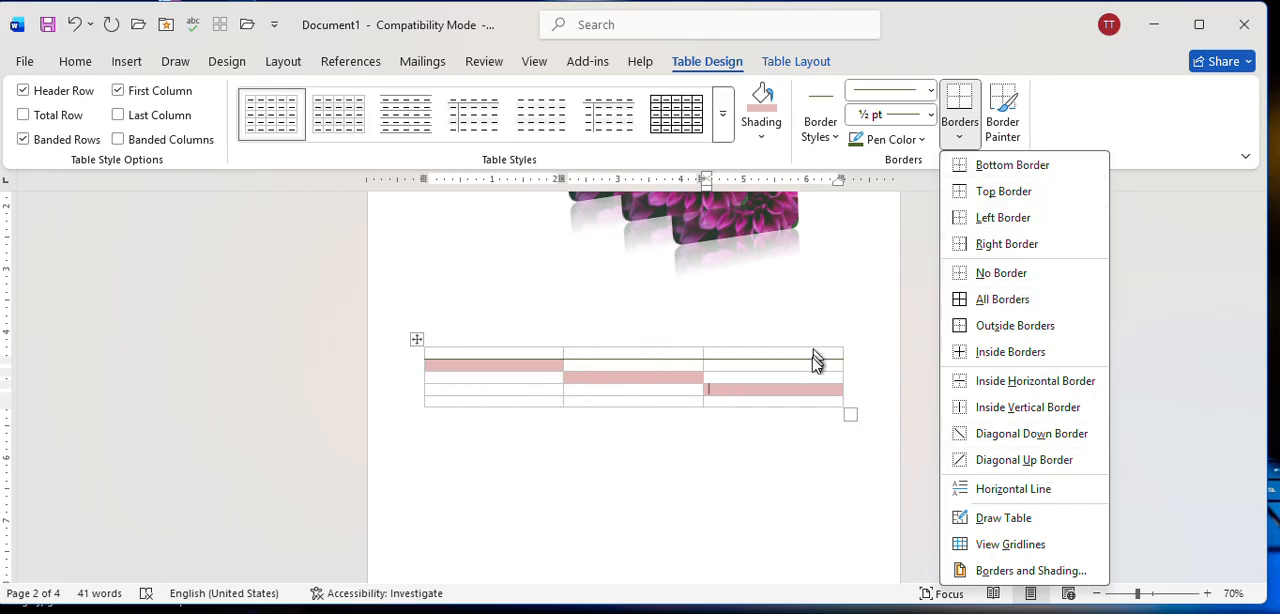
pyautogui.click(987, 302)
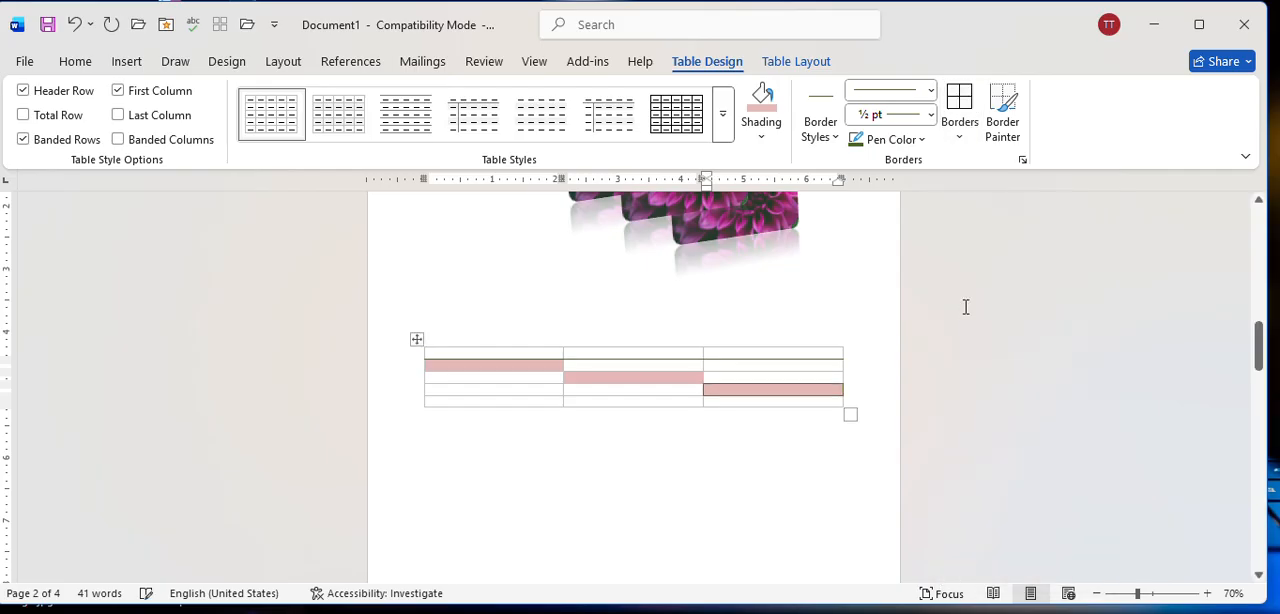
pyautogui.click(414, 338)
pyautogui.click(972, 143)
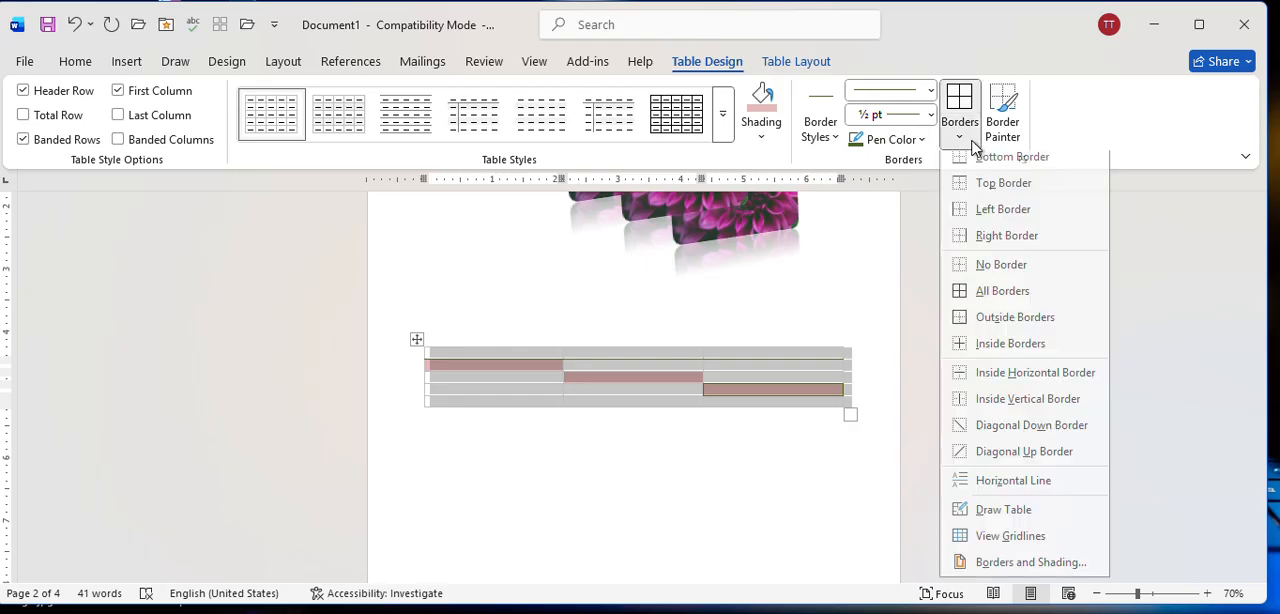
pyautogui.click(958, 302)
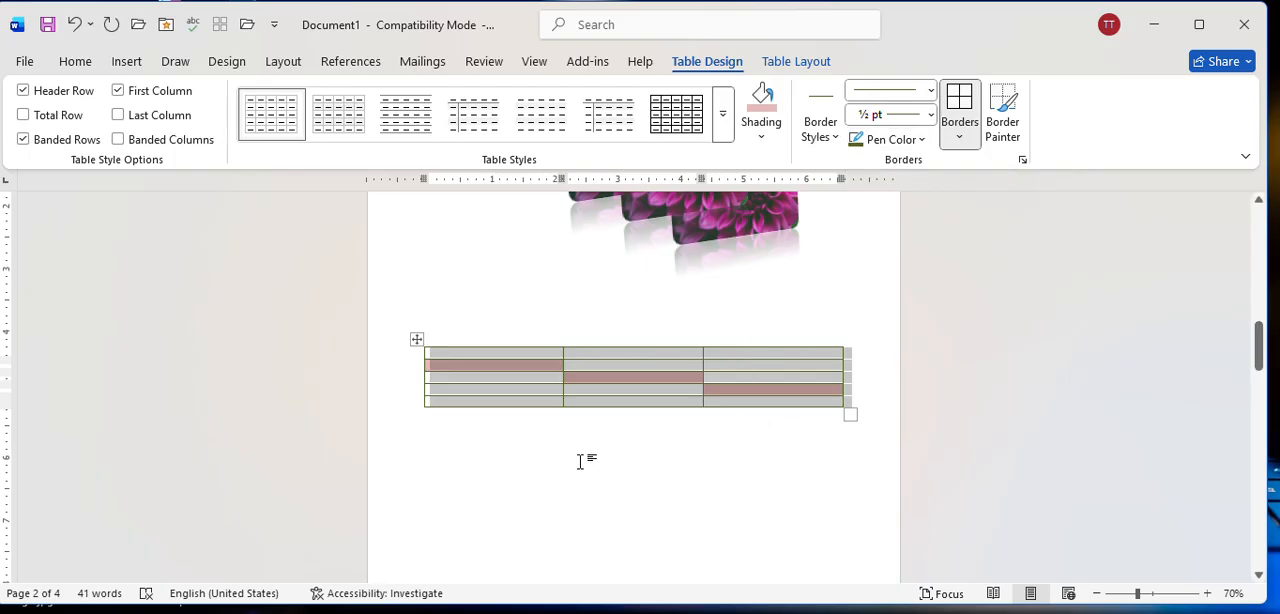
pyautogui.click(962, 140)
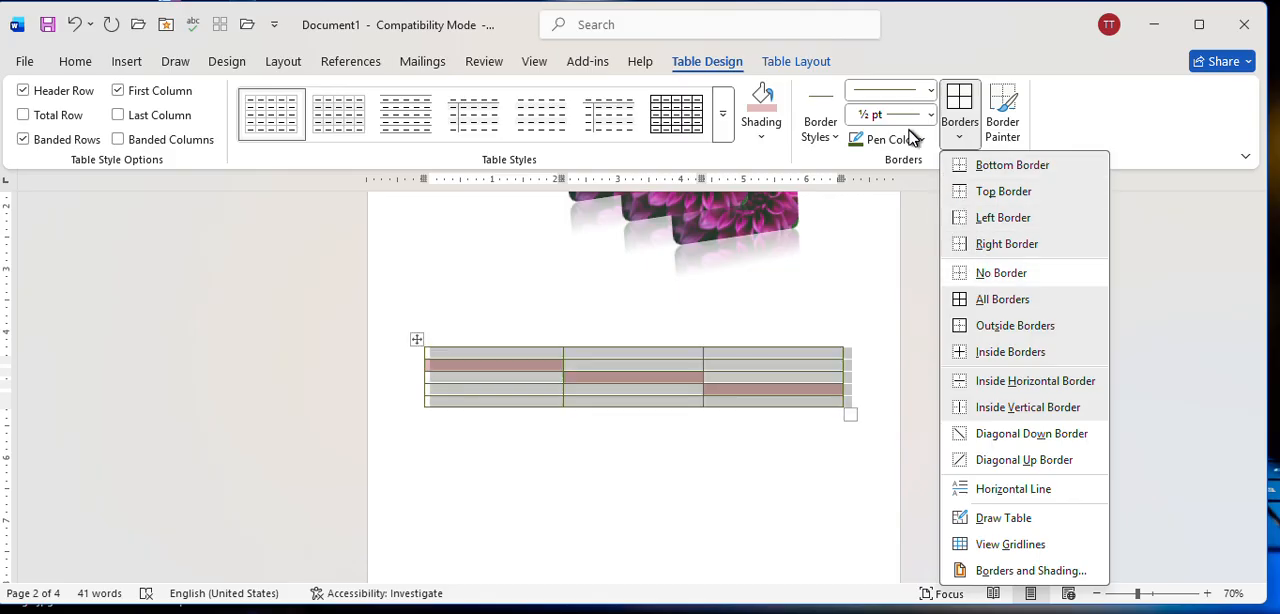
pyautogui.click(812, 305)
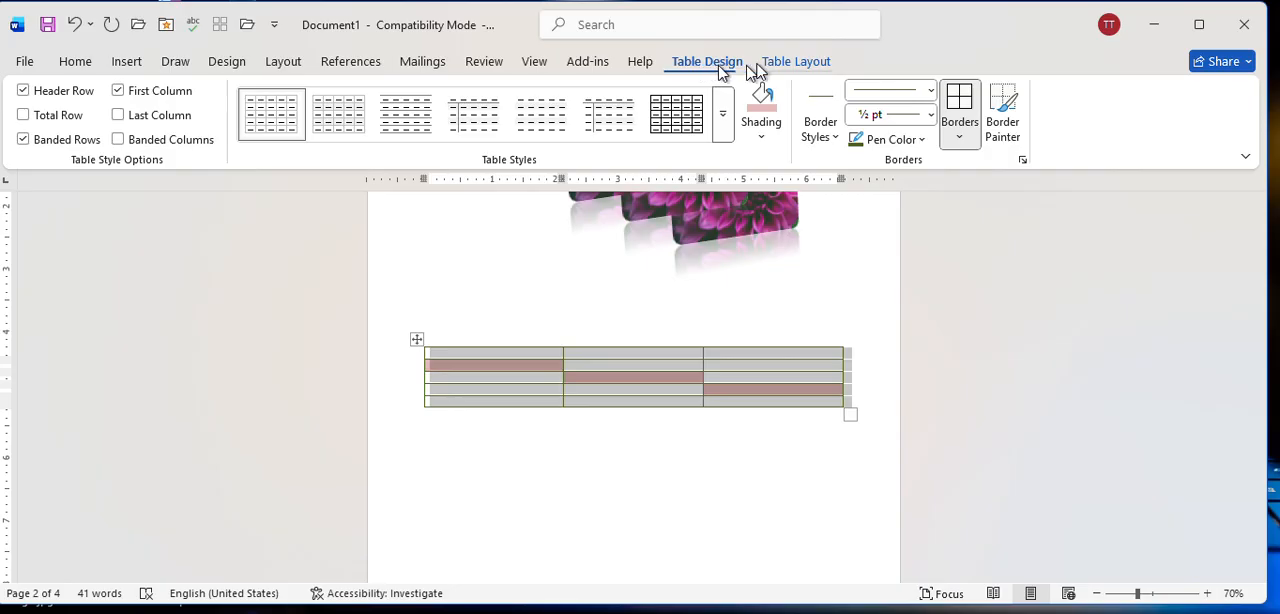
pyautogui.click(805, 65)
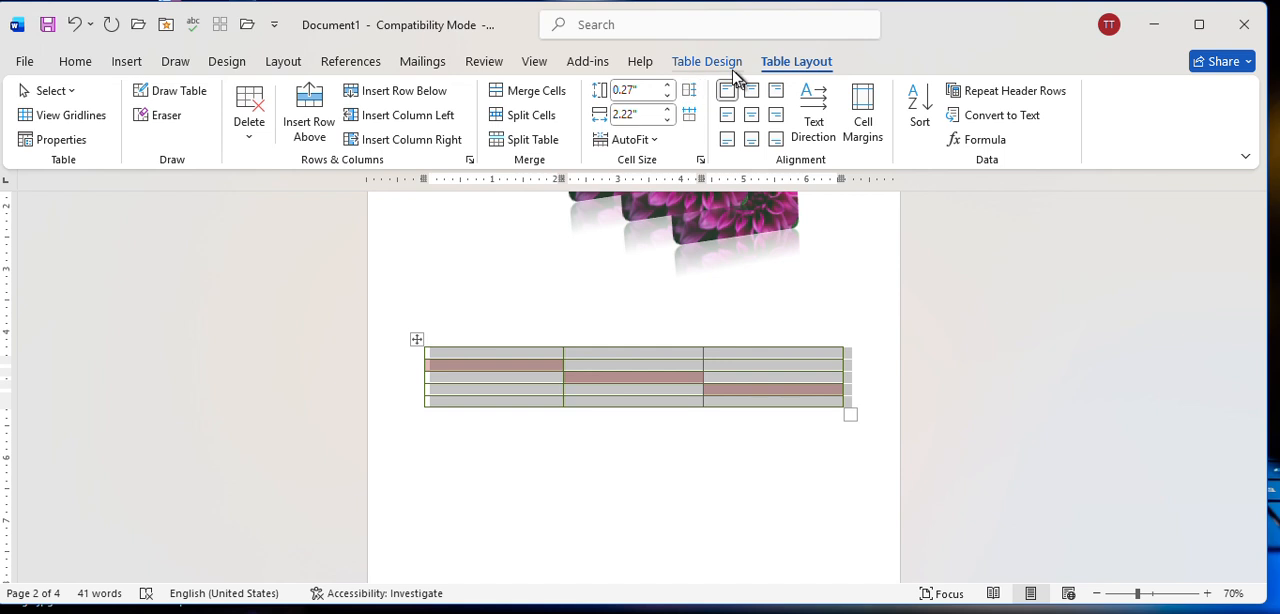
pyautogui.click(711, 62)
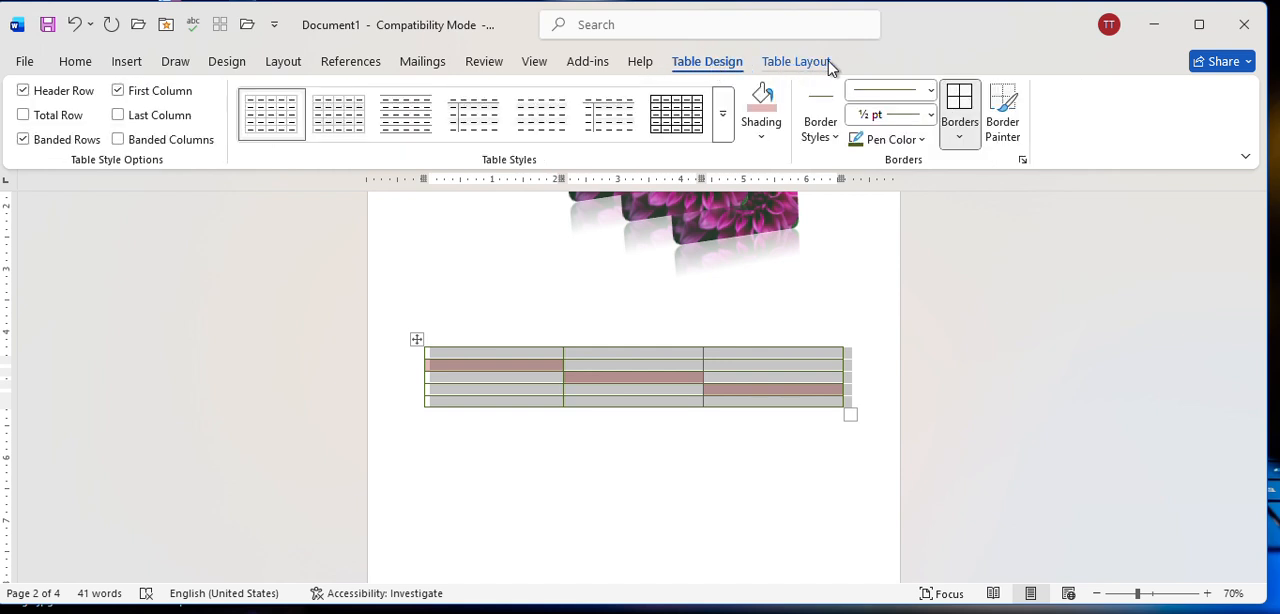
pyautogui.click(797, 62)
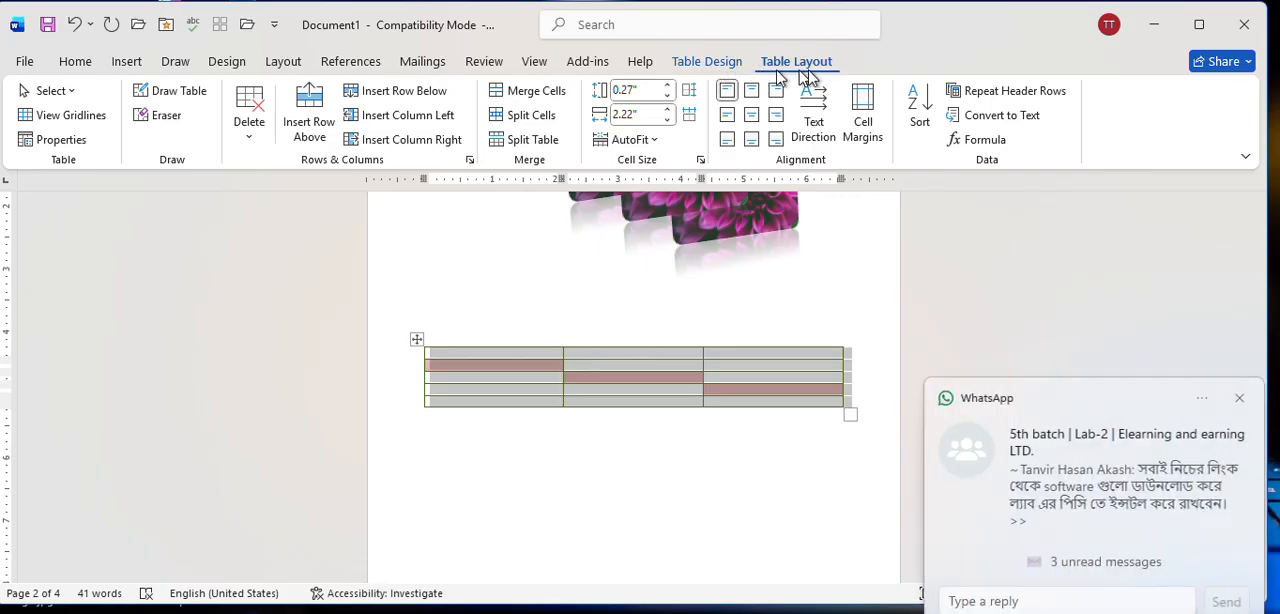
pyautogui.click(1239, 400)
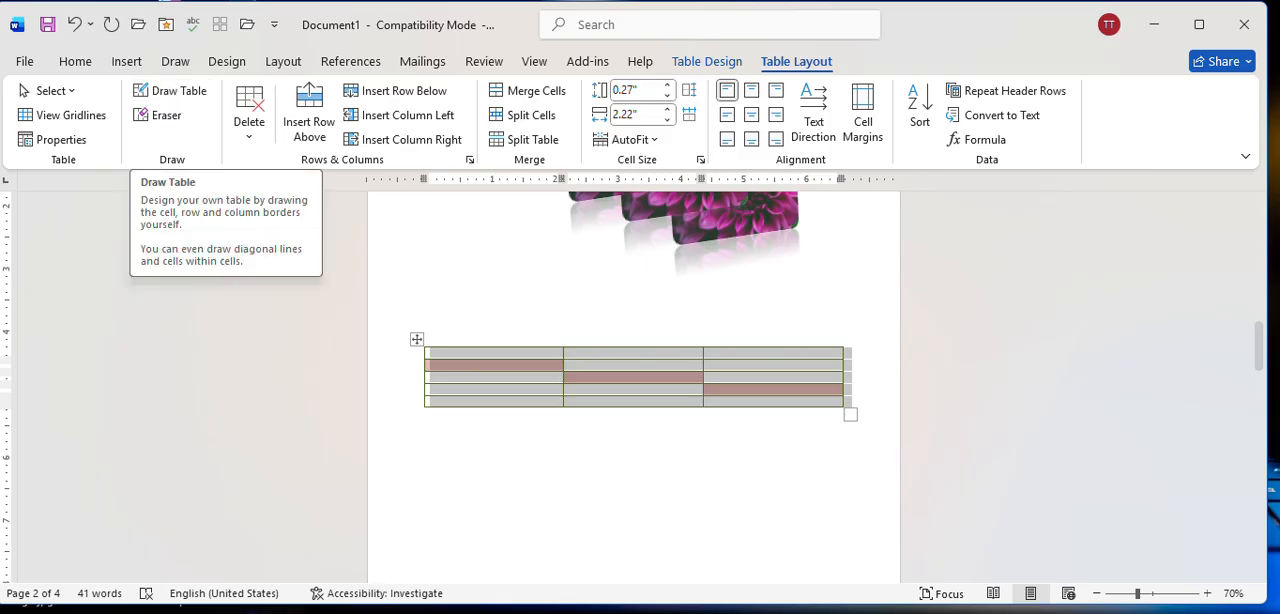
# Draw vertical cell dividers through the middle column's last two rows and through the last column's first four rows.
pyautogui.click(630, 394)
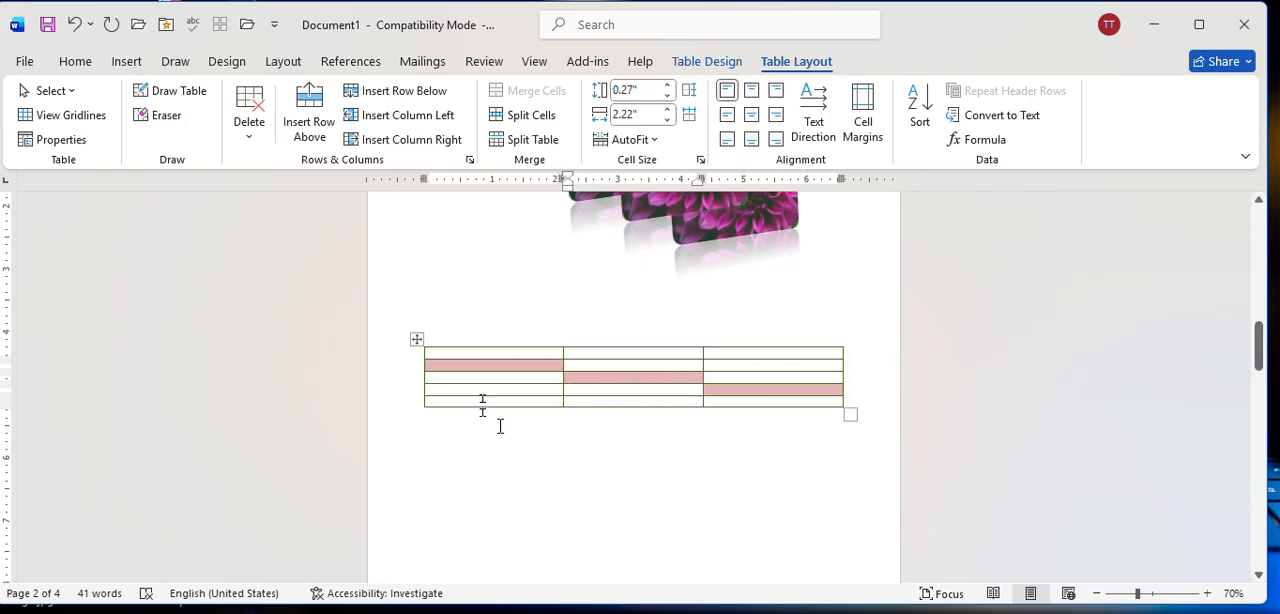
pyautogui.click(182, 92)
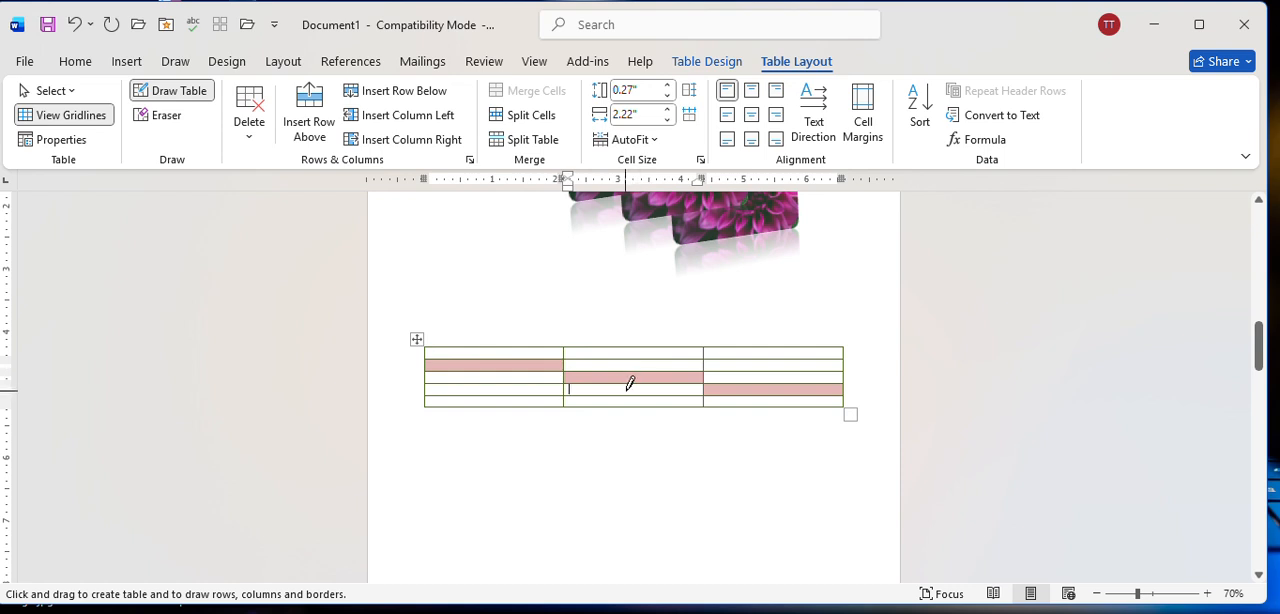
pyautogui.moveTo(628, 379); pyautogui.dragTo(630, 406)
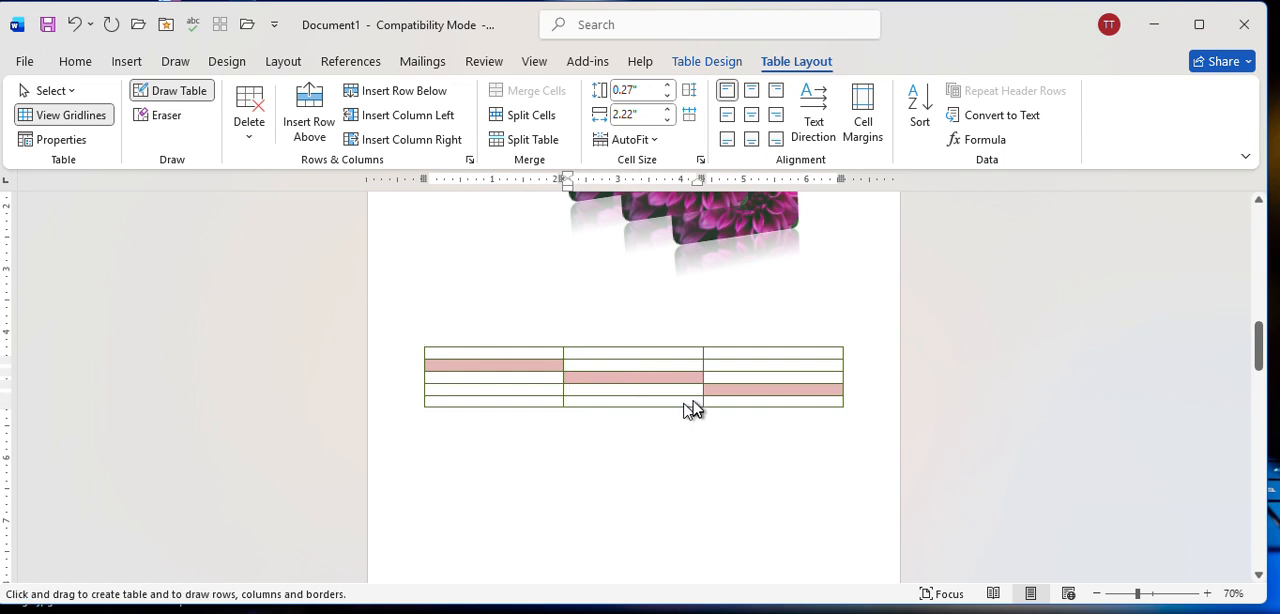
pyautogui.moveTo(768, 352); pyautogui.dragTo(768, 404)
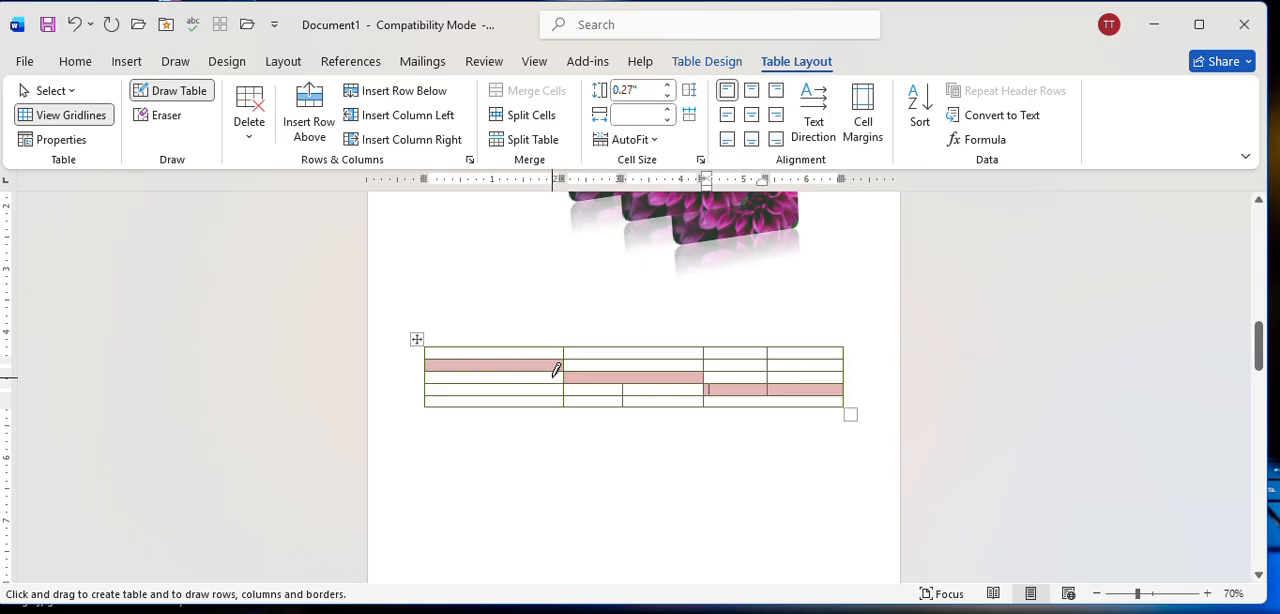
# Erase the border between the second and third rows in the first and middle columns, and turn off the eraser.
pyautogui.click(185, 121)
pyautogui.moveTo(571, 364)
pyautogui.mouseDown()
pyautogui.moveTo(602, 365)
pyautogui.moveTo(546, 358)
pyautogui.mouseUp()
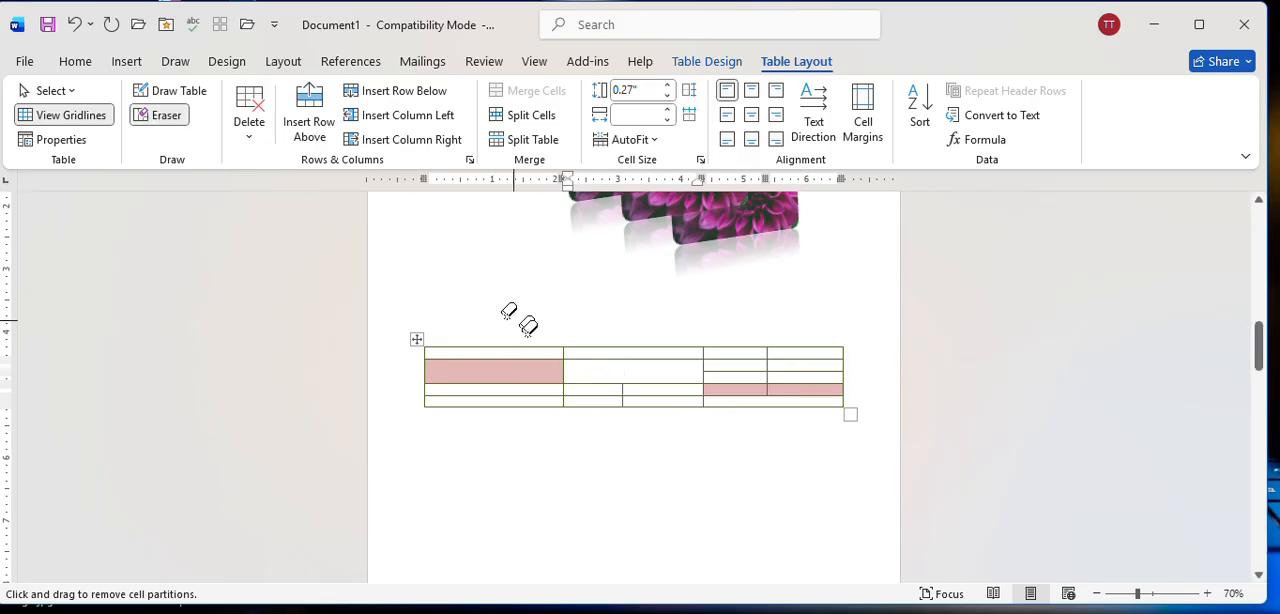
pyautogui.click(160, 116)
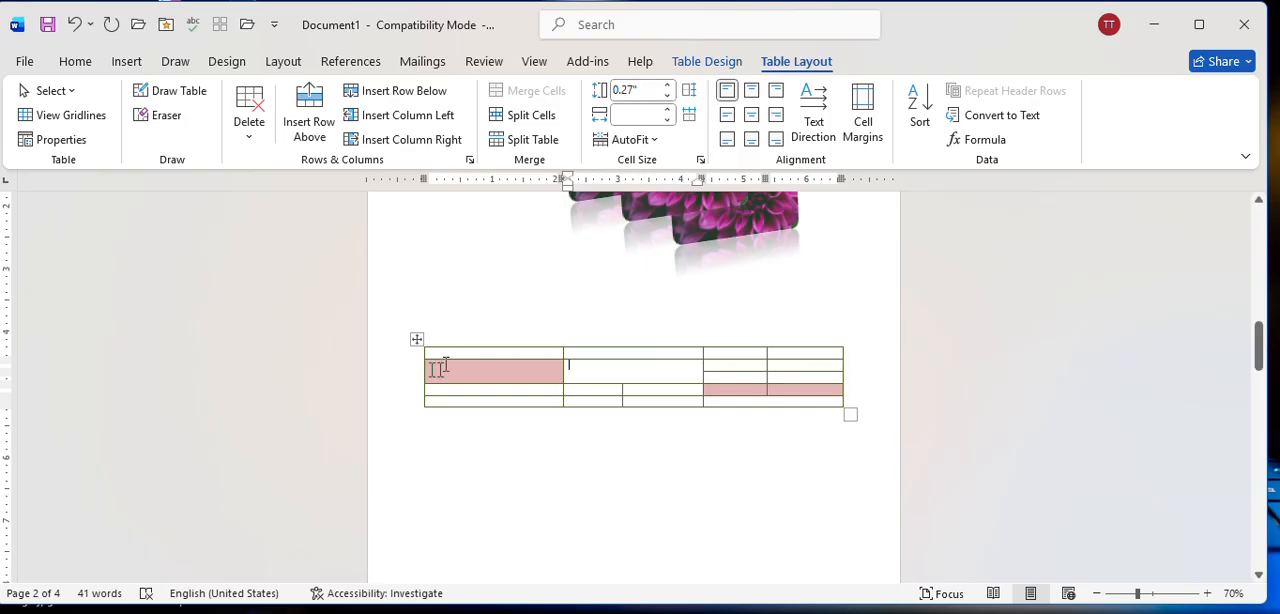
pyautogui.click(176, 92)
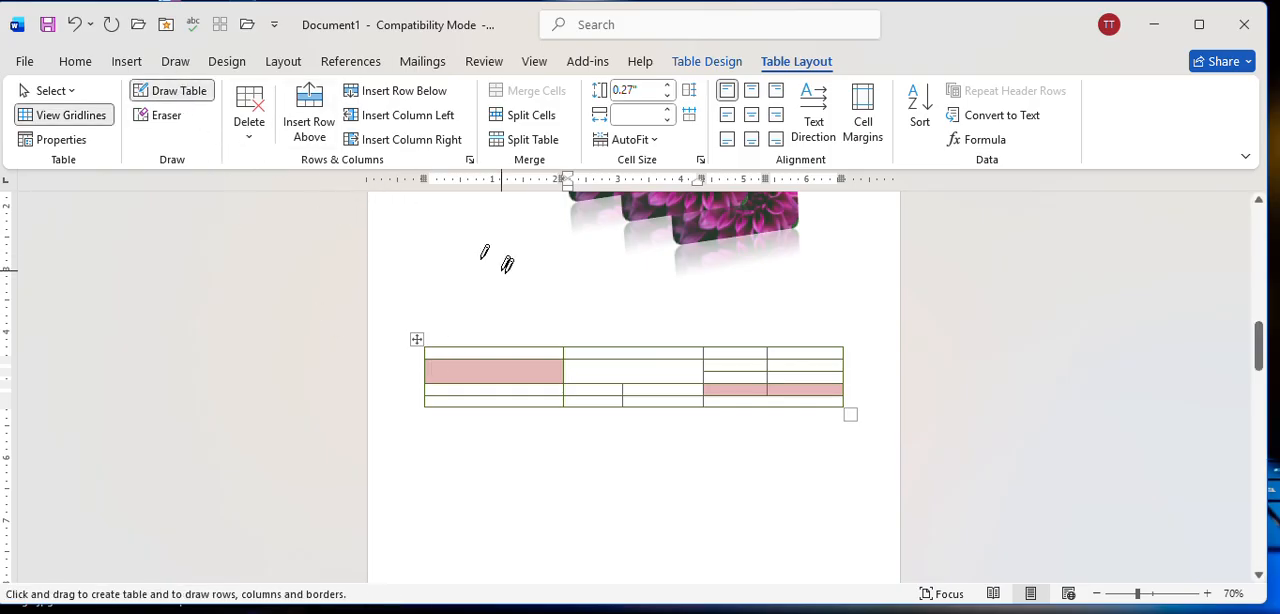
pyautogui.click(168, 91)
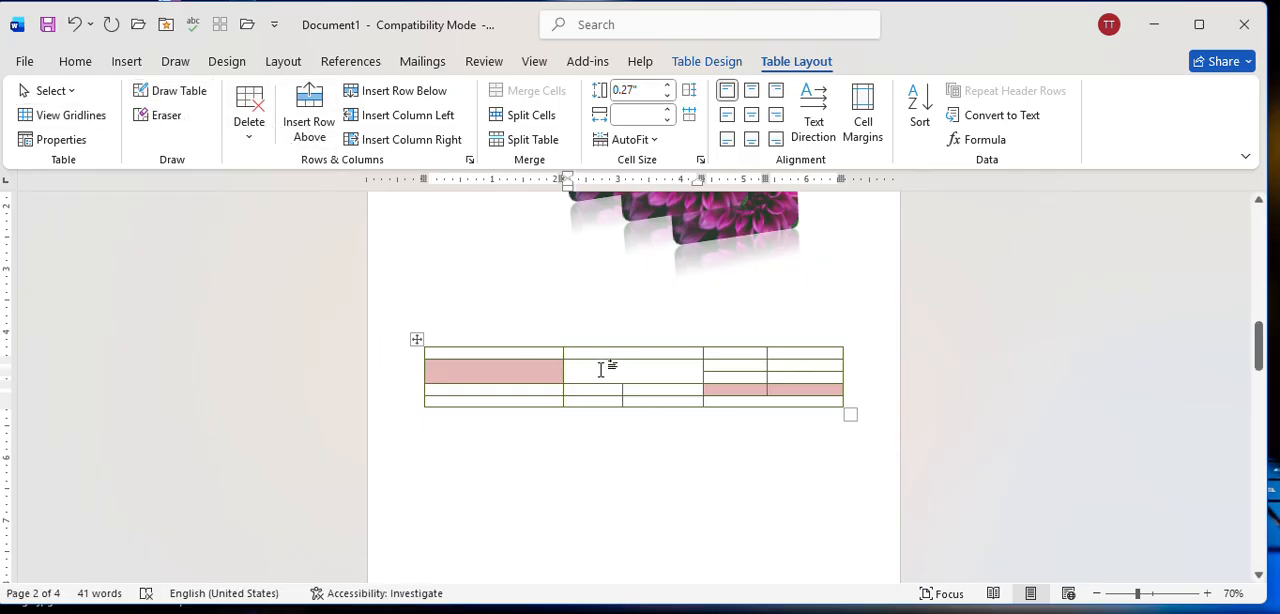
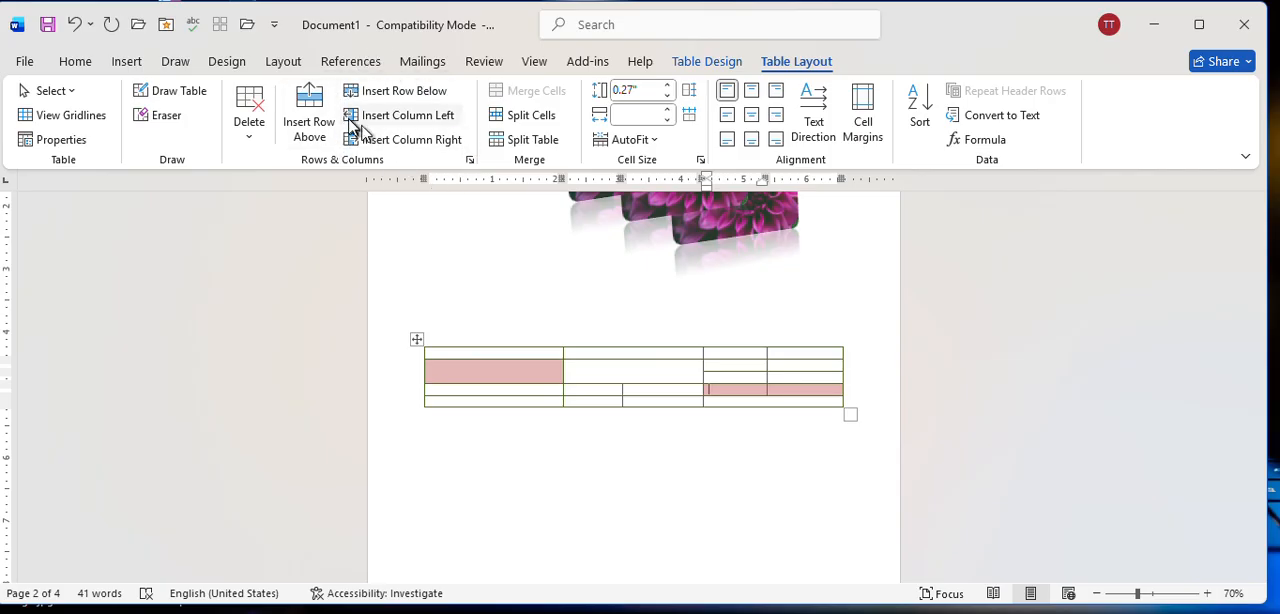
# Insert a row above the table's second row, starting from the tall middle-column cell.
pyautogui.click(624, 371)
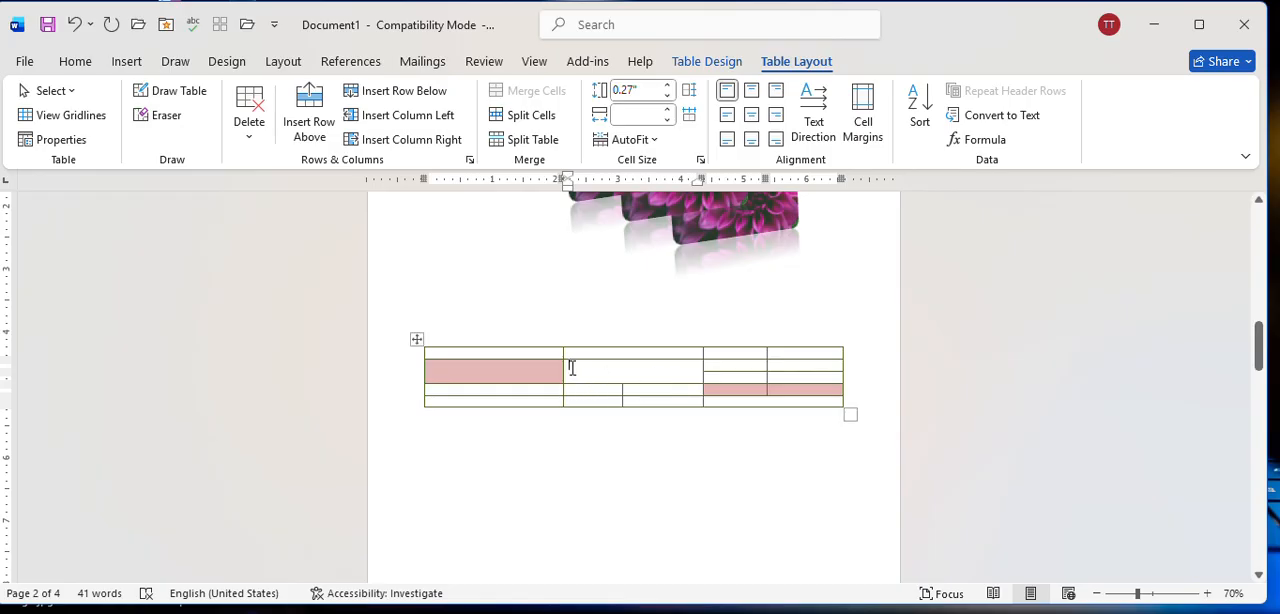
pyautogui.click(309, 118)
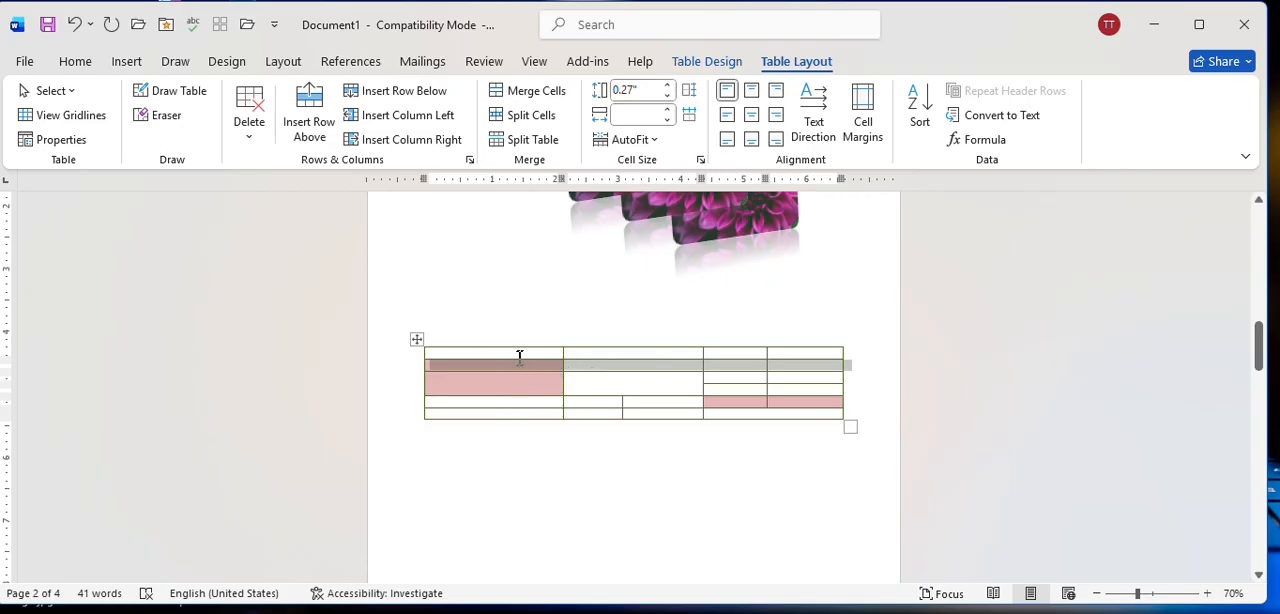
pyautogui.click(668, 377)
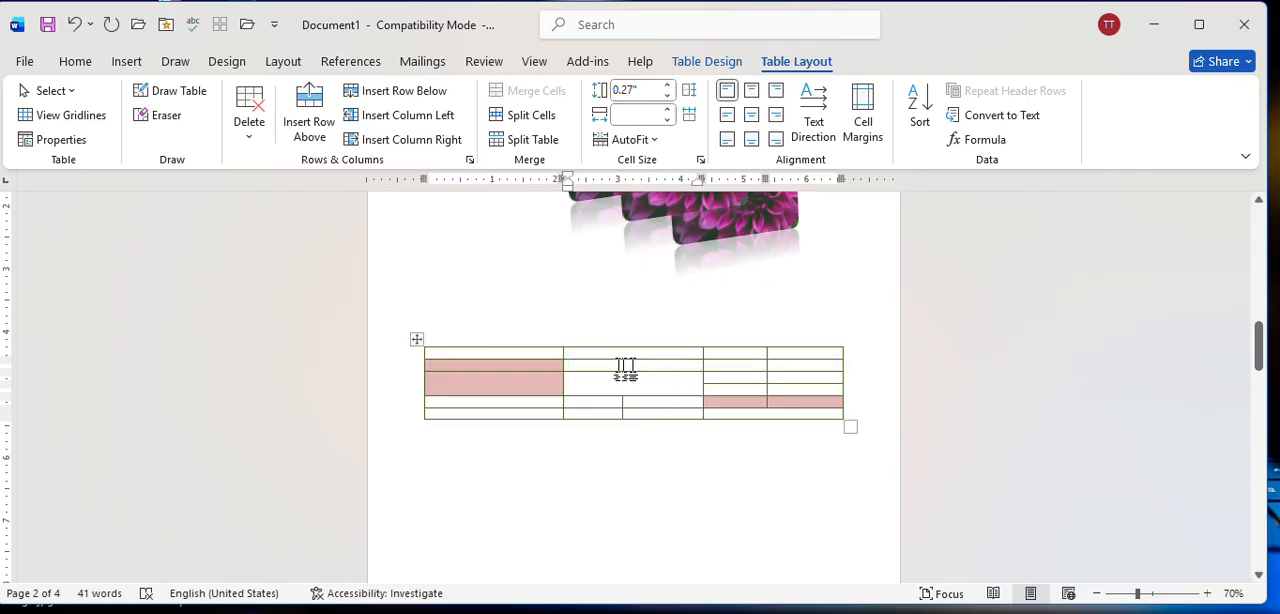
# Insert a column after the table's last column and another one before the fourth column.
pyautogui.click(830, 364)
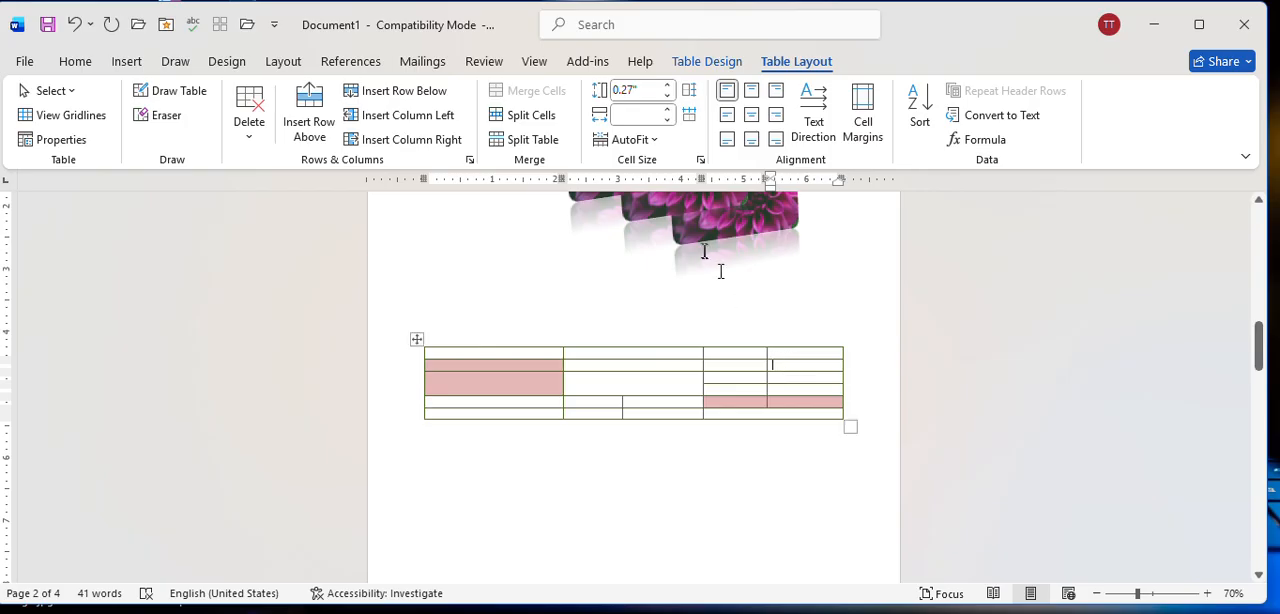
pyautogui.click(395, 141)
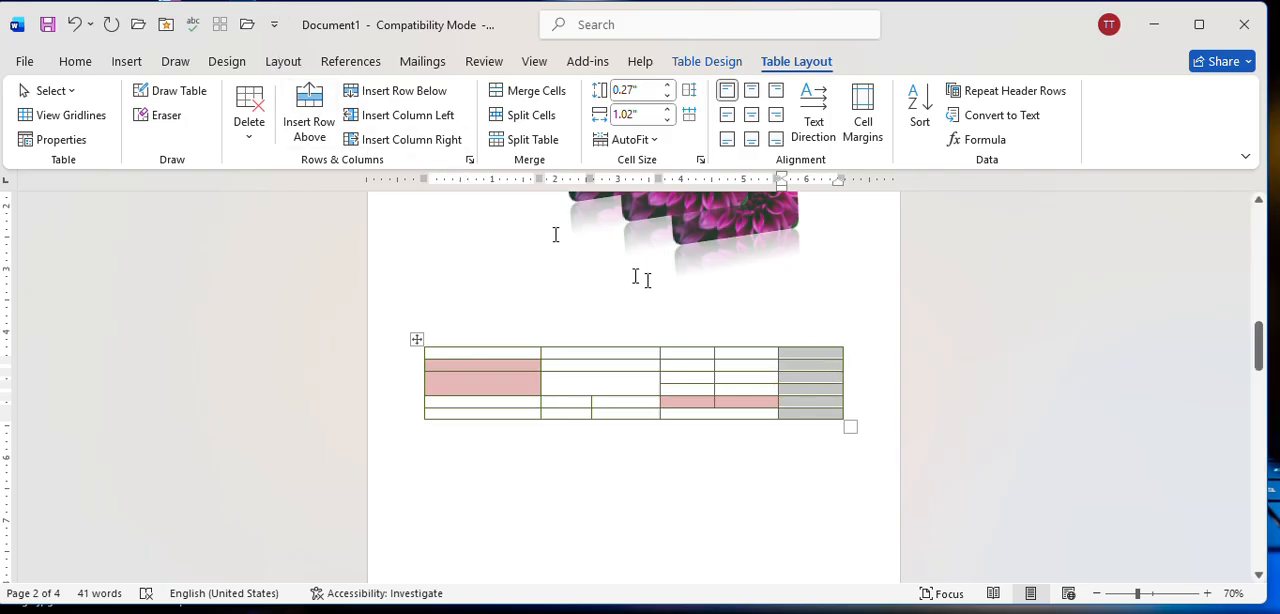
pyautogui.click(735, 395)
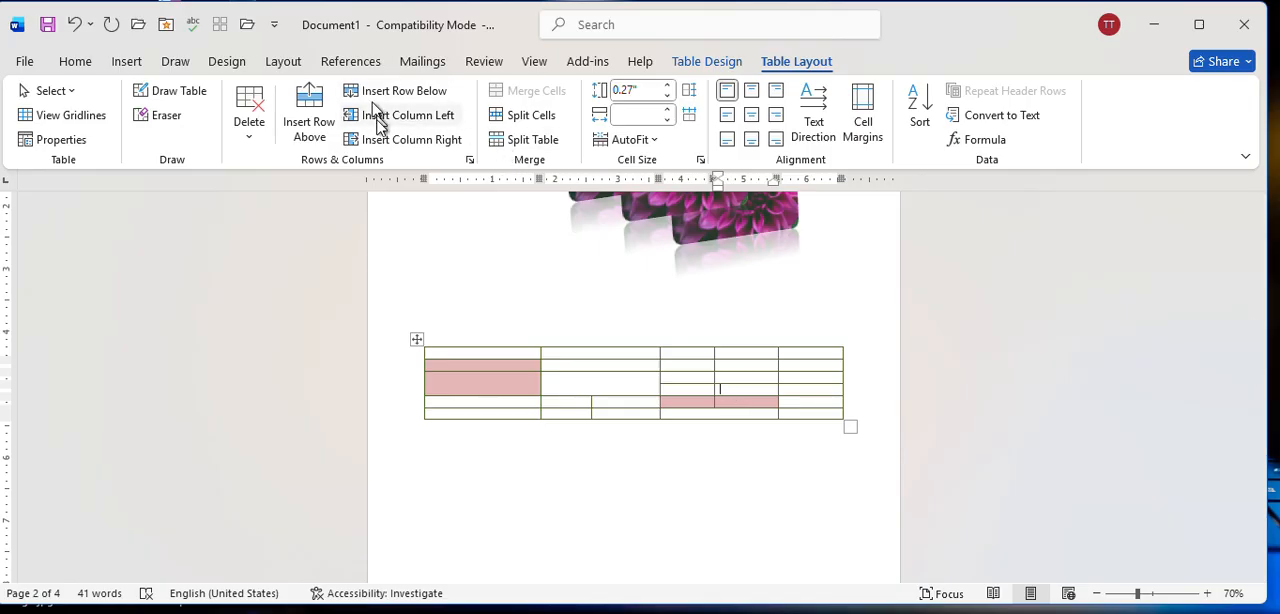
pyautogui.click(432, 124)
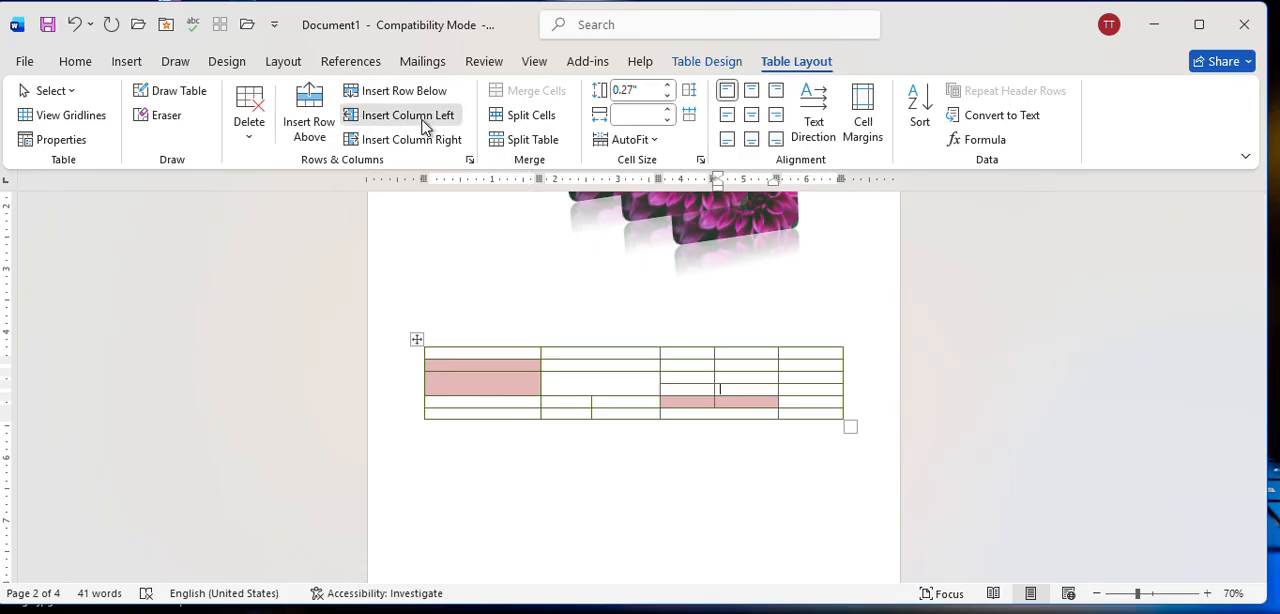
# Try inserting rows below the newly added column's selected cells, and undo the row insertion.
pyautogui.click(423, 98)
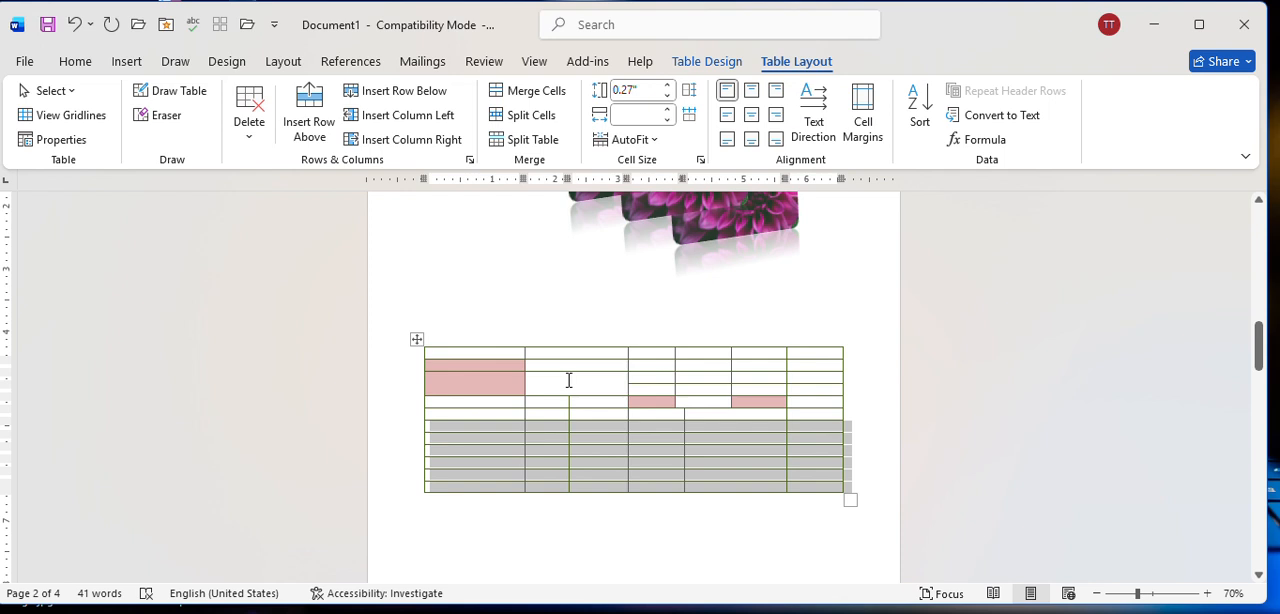
pyautogui.hotkey('ctrl', 'z')
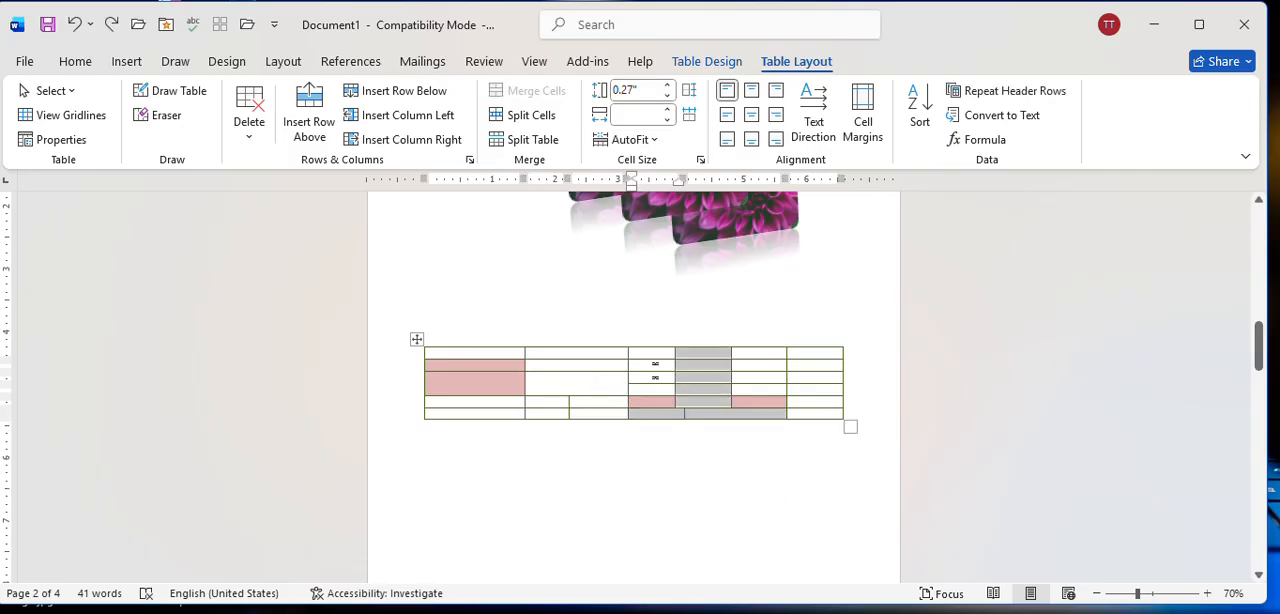
pyautogui.click(608, 372)
pyautogui.click(770, 391)
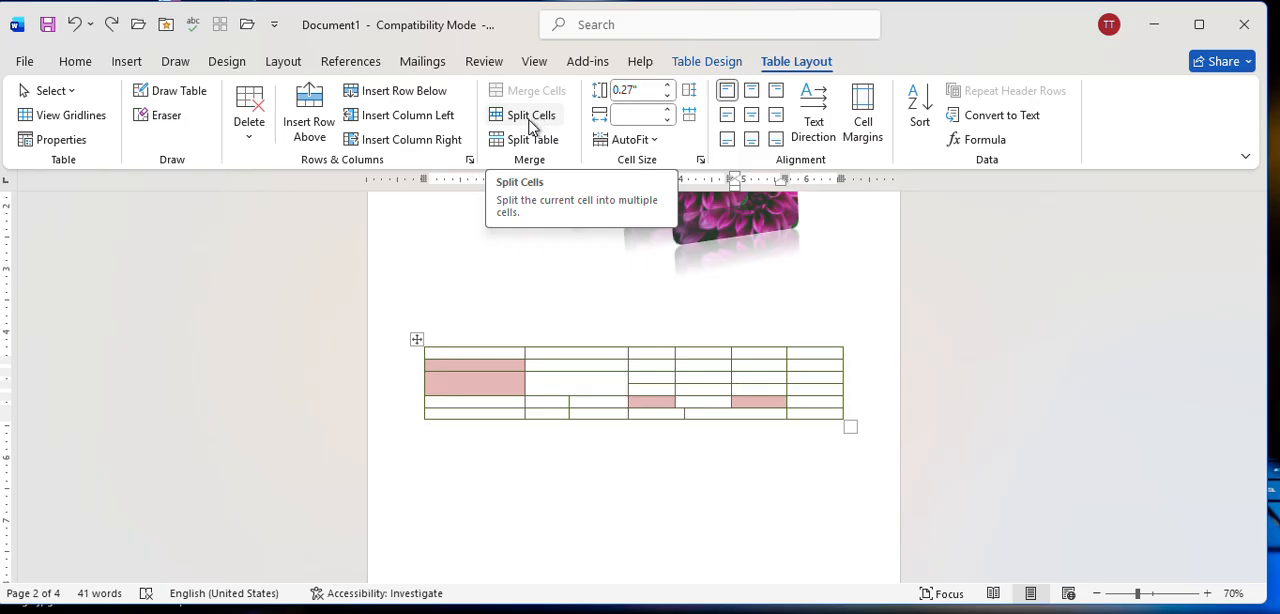
# Split the tall cell in the second column into 4 columns and 2 rows.
pyautogui.click(575, 383)
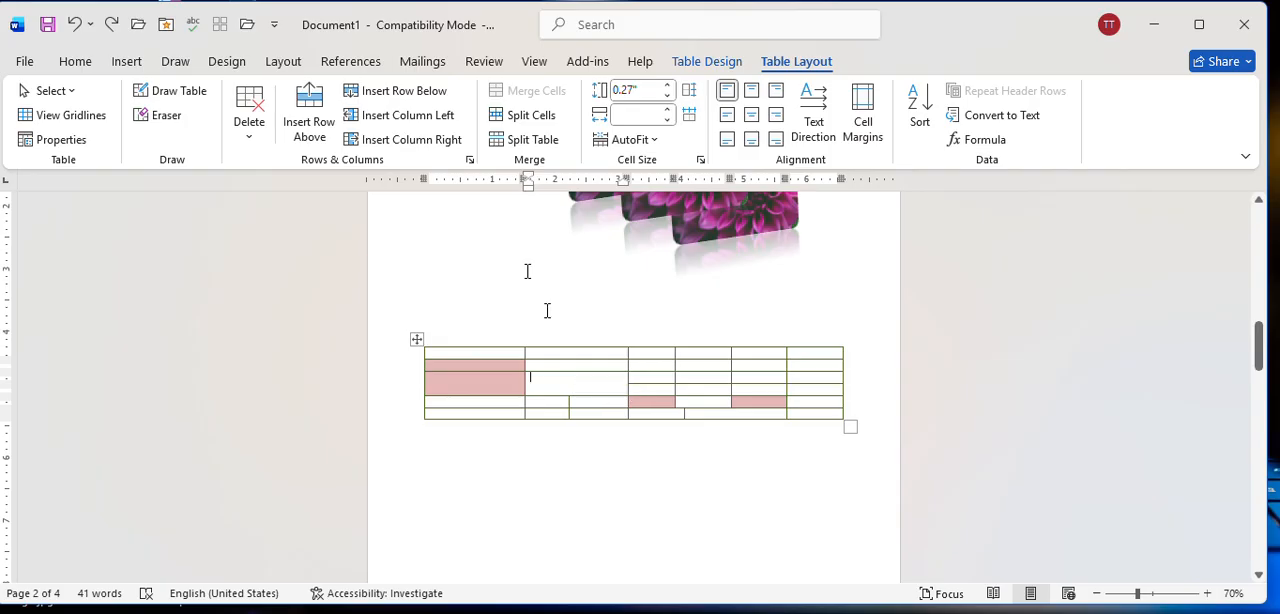
pyautogui.click(545, 115)
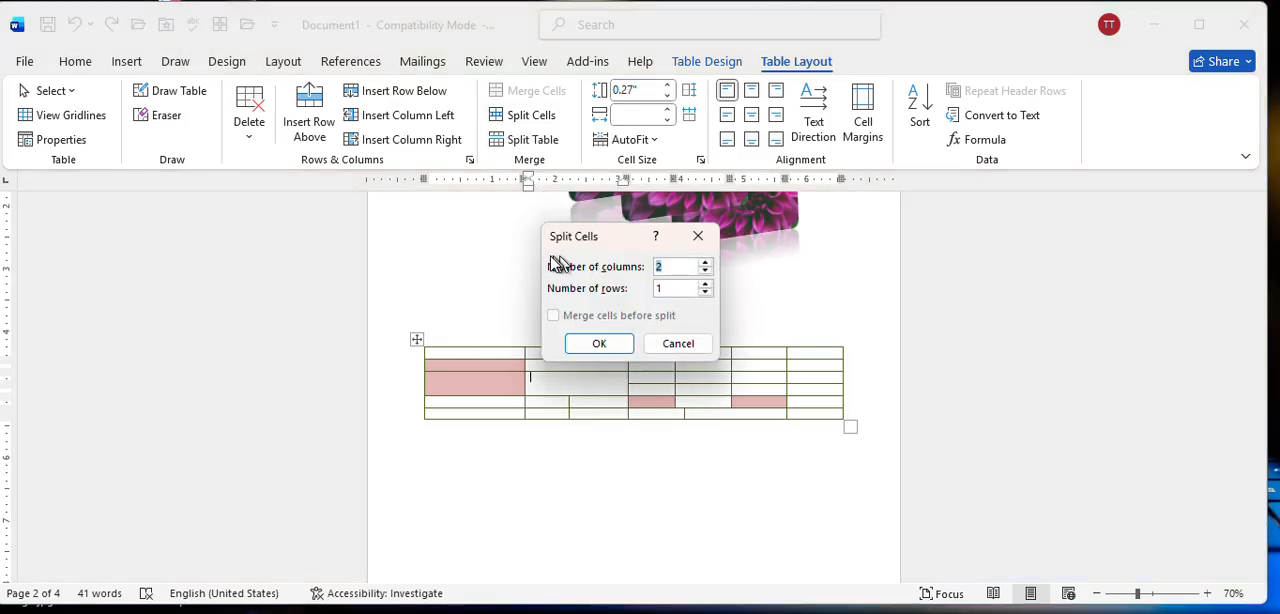
pyautogui.click(705, 284)
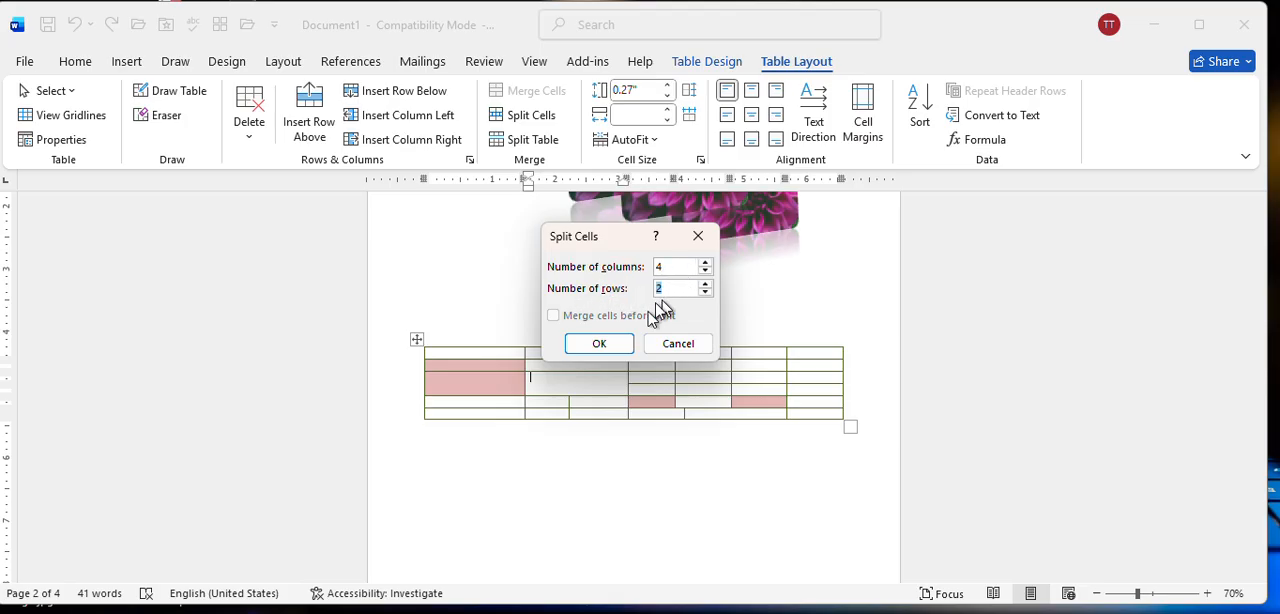
pyautogui.click(601, 347)
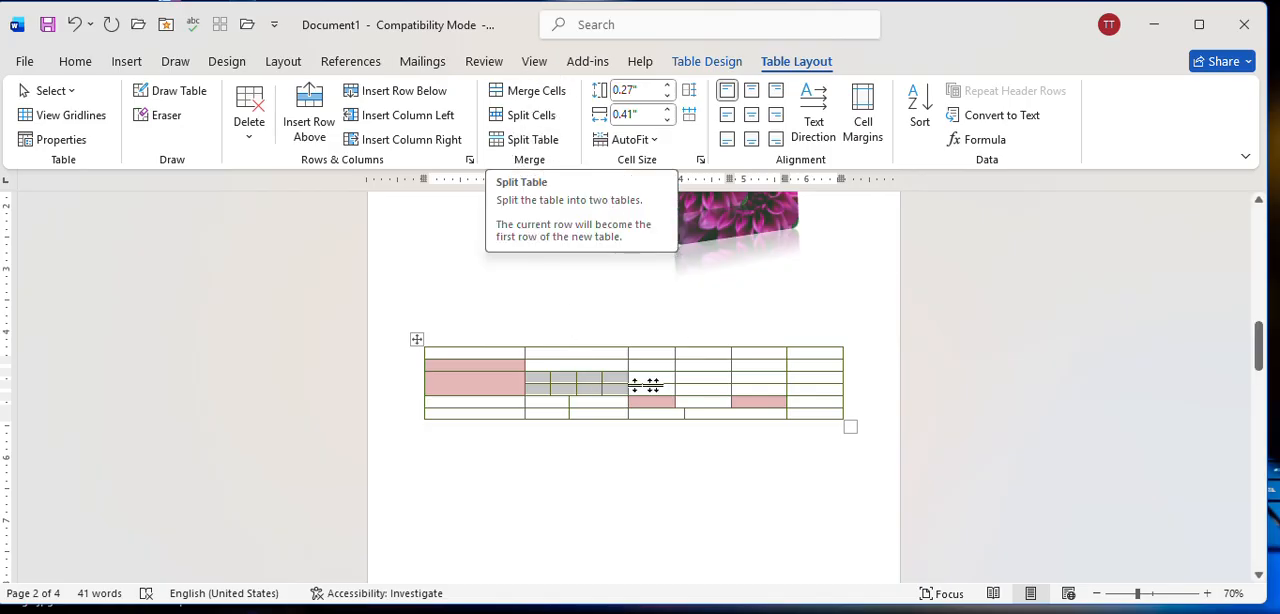
# Split the table above its second row so the header row stands as a separate table.
pyautogui.click(563, 368)
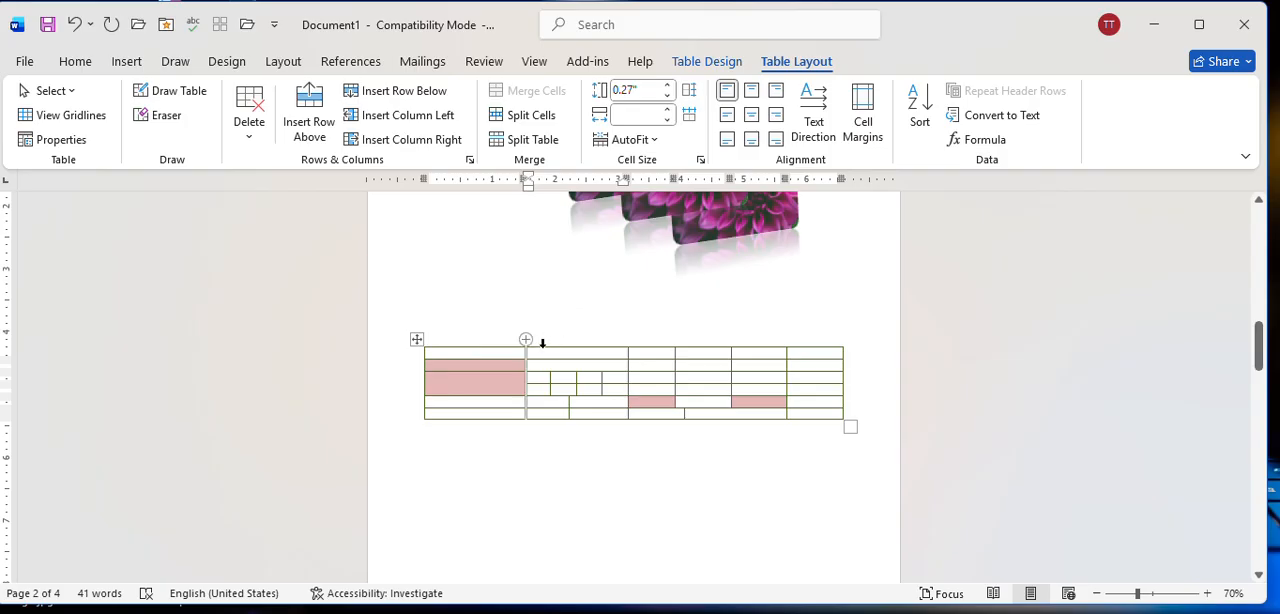
pyautogui.click(532, 140)
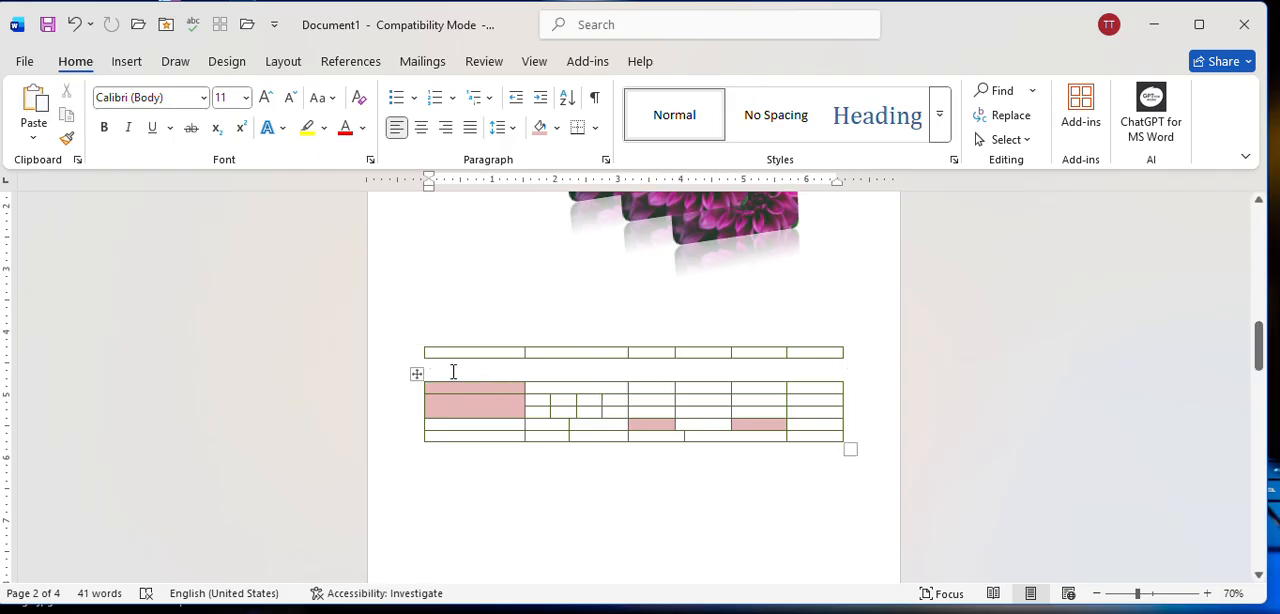
pyautogui.click(577, 350)
pyautogui.click(440, 373)
# Resize the lower table's second row to about 0.51" high and widen its last column by shifting the dividing border.
pyautogui.click(645, 404)
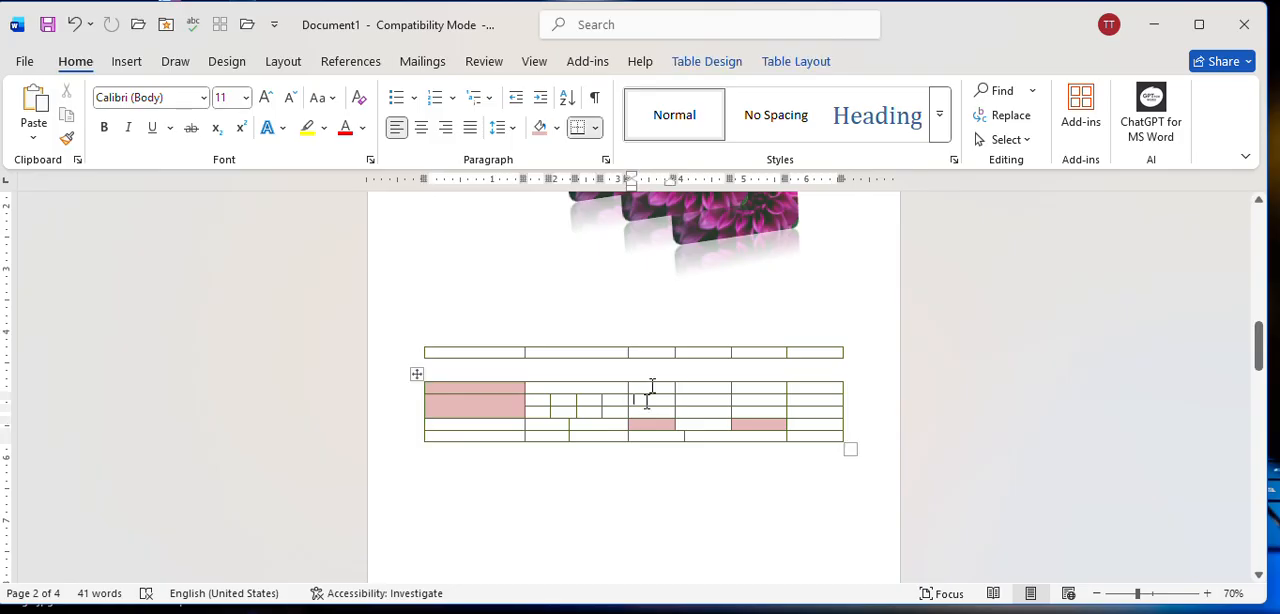
pyautogui.click(797, 65)
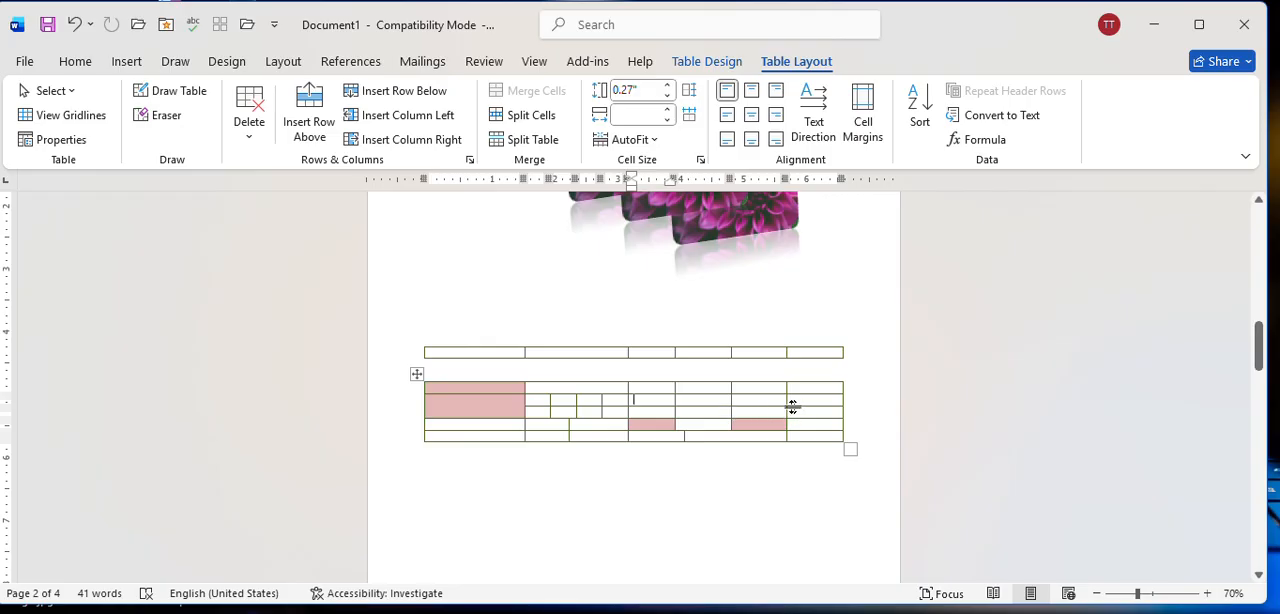
pyautogui.moveTo(789, 406); pyautogui.dragTo(789, 425)
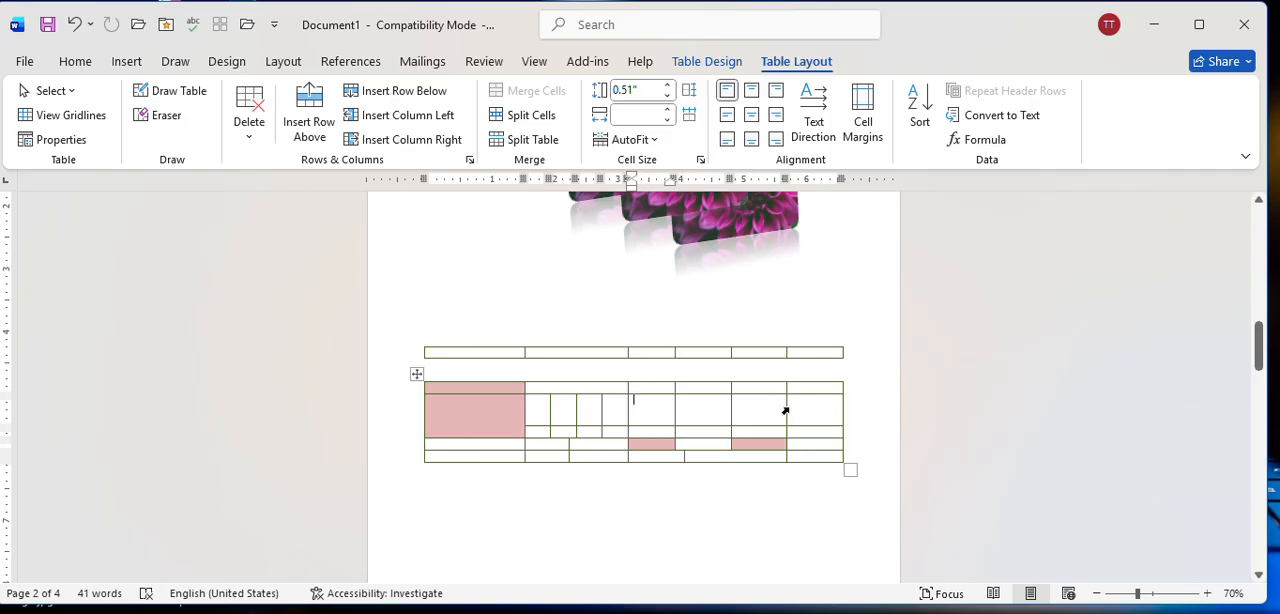
pyautogui.moveTo(788, 407)
pyautogui.mouseDown()
pyautogui.moveTo(829, 414)
pyautogui.moveTo(768, 406)
pyautogui.mouseUp()
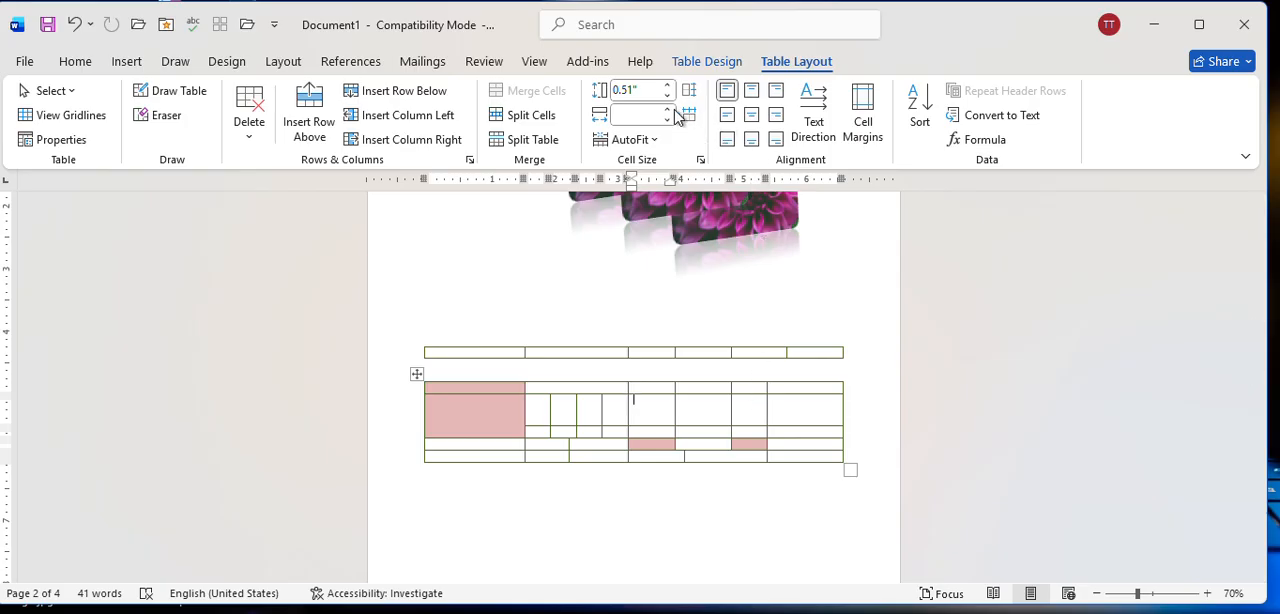
# Set the height of the lower table's third row to 0.6", using the cell above the right-hand pink cell.
pyautogui.click(701, 414)
pyautogui.click(759, 432)
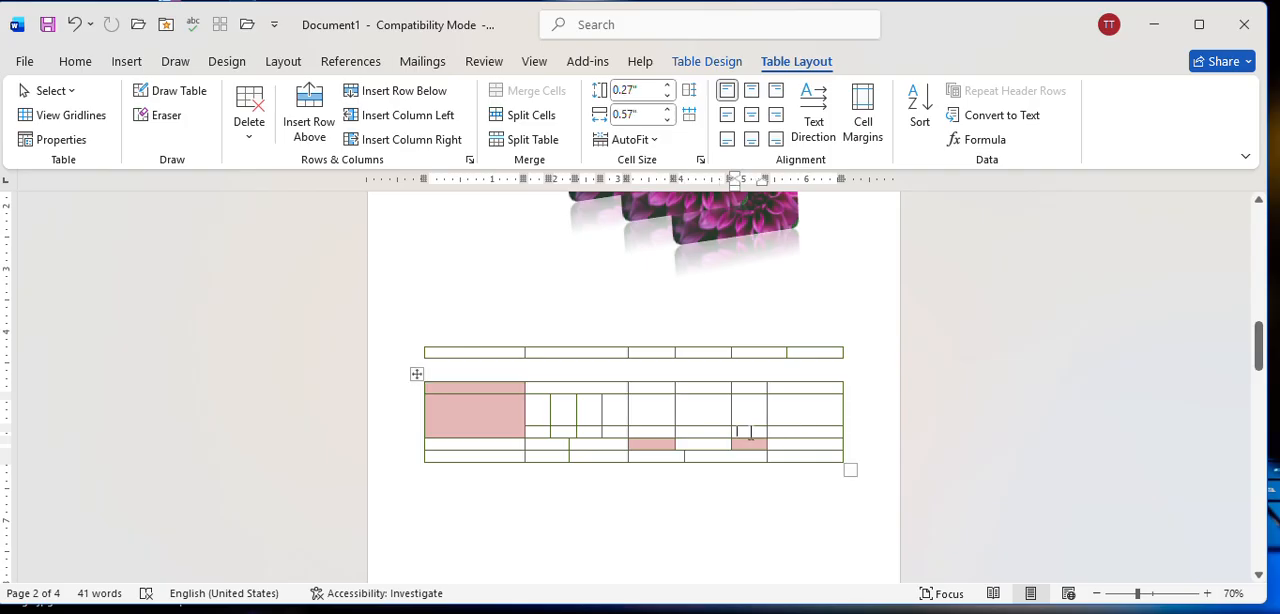
pyautogui.click(667, 87)
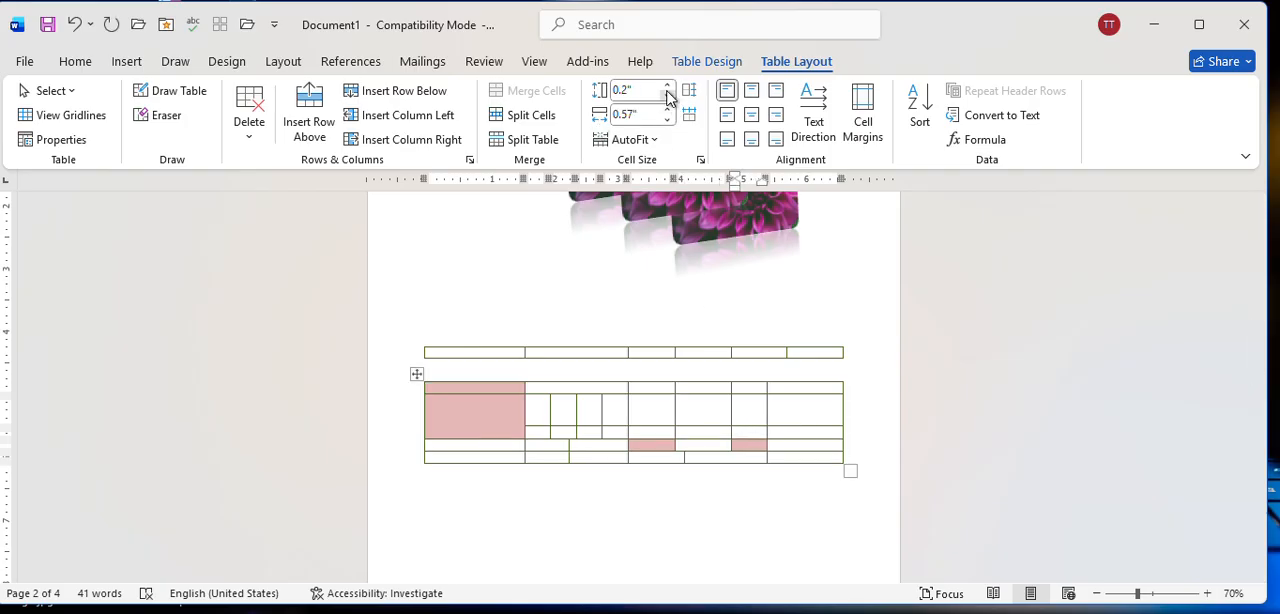
pyautogui.click(668, 94)
pyautogui.click(668, 87)
pyautogui.click(668, 87)
pyautogui.click(668, 87)
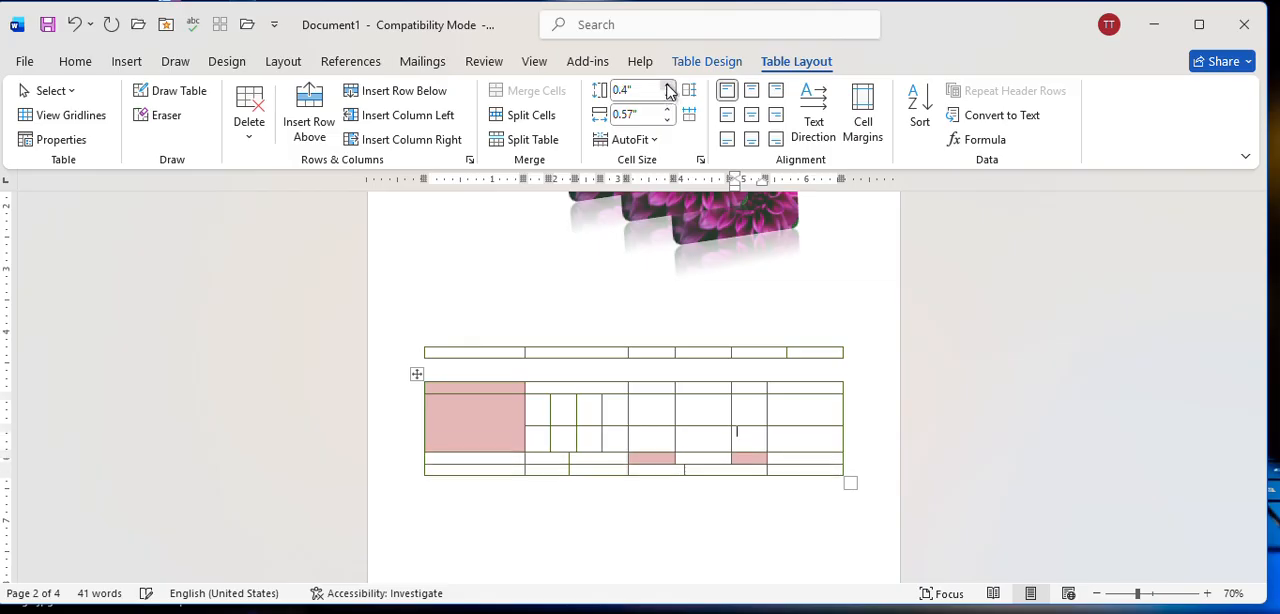
pyautogui.click(668, 87)
pyautogui.click(668, 87)
# Try several widths for the cell above the right-hand pink cell and settle on a width of 0.6".
pyautogui.click(668, 109)
pyautogui.click(668, 109)
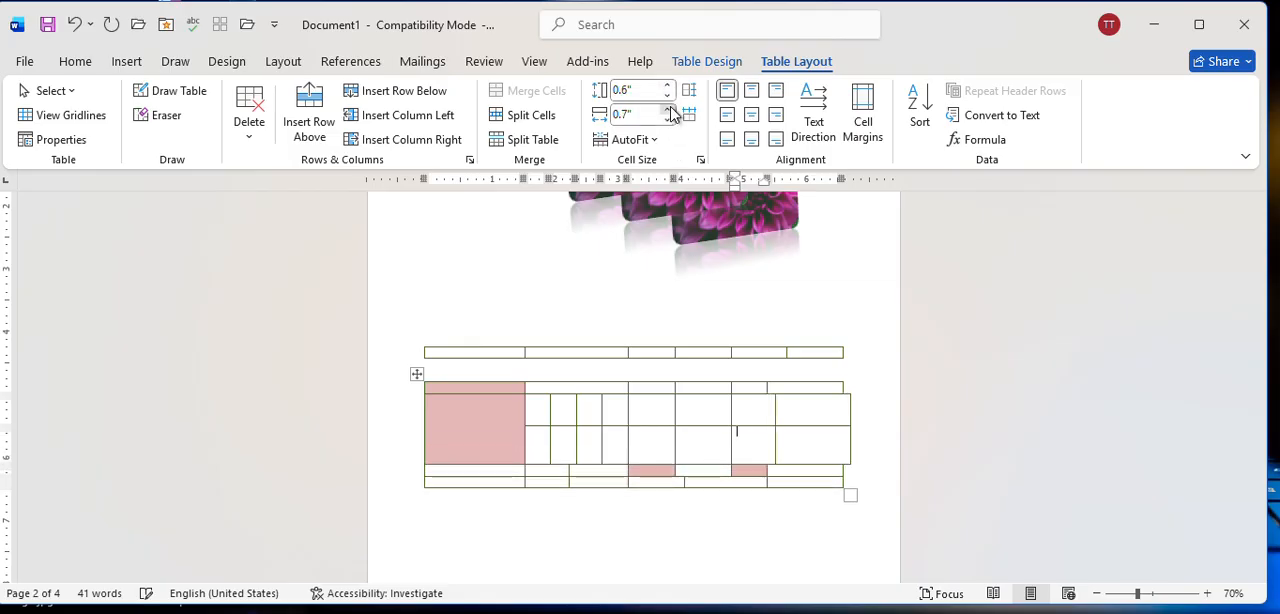
pyautogui.click(668, 109)
pyautogui.click(668, 109)
pyautogui.click(668, 109)
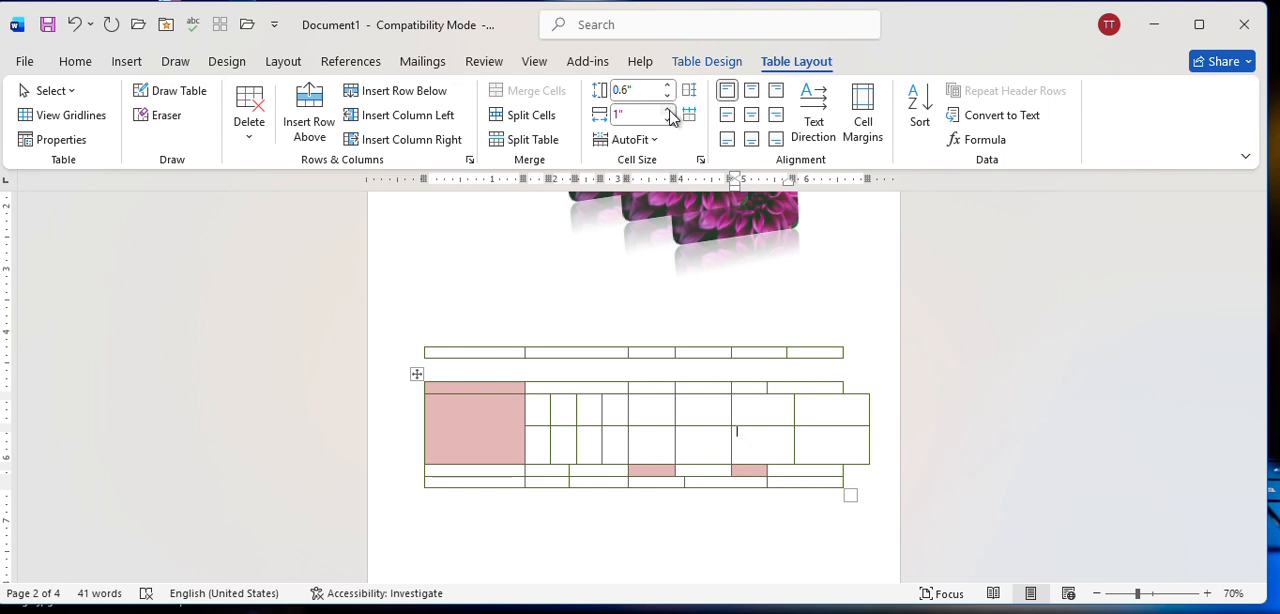
pyautogui.click(668, 120)
pyautogui.click(668, 120)
pyautogui.click(668, 120)
pyautogui.click(668, 120)
pyautogui.click(668, 120)
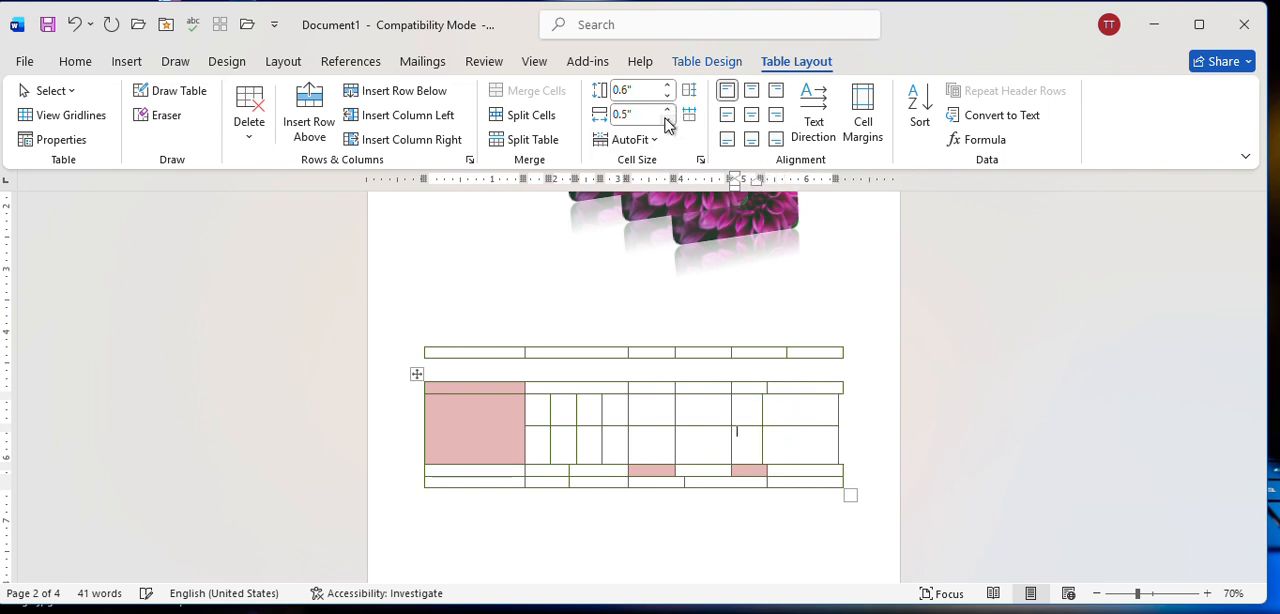
pyautogui.click(667, 110)
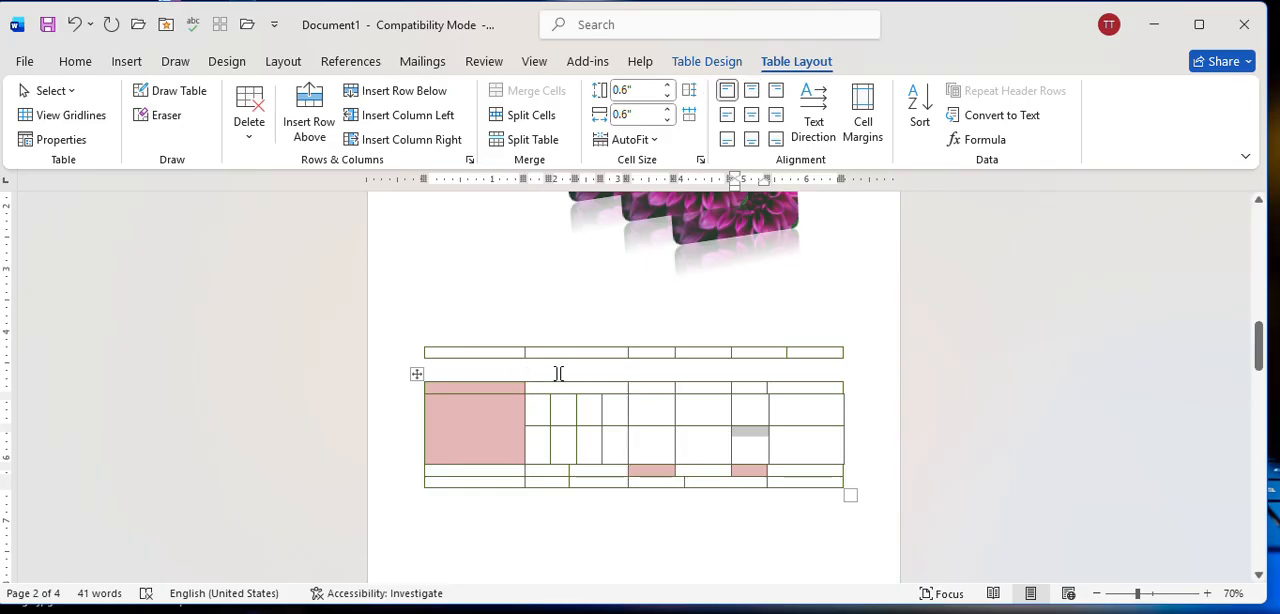
# Enter "Batch 5" in the lower table's third-row cell just right of the four small split cells.
pyautogui.click(661, 441)
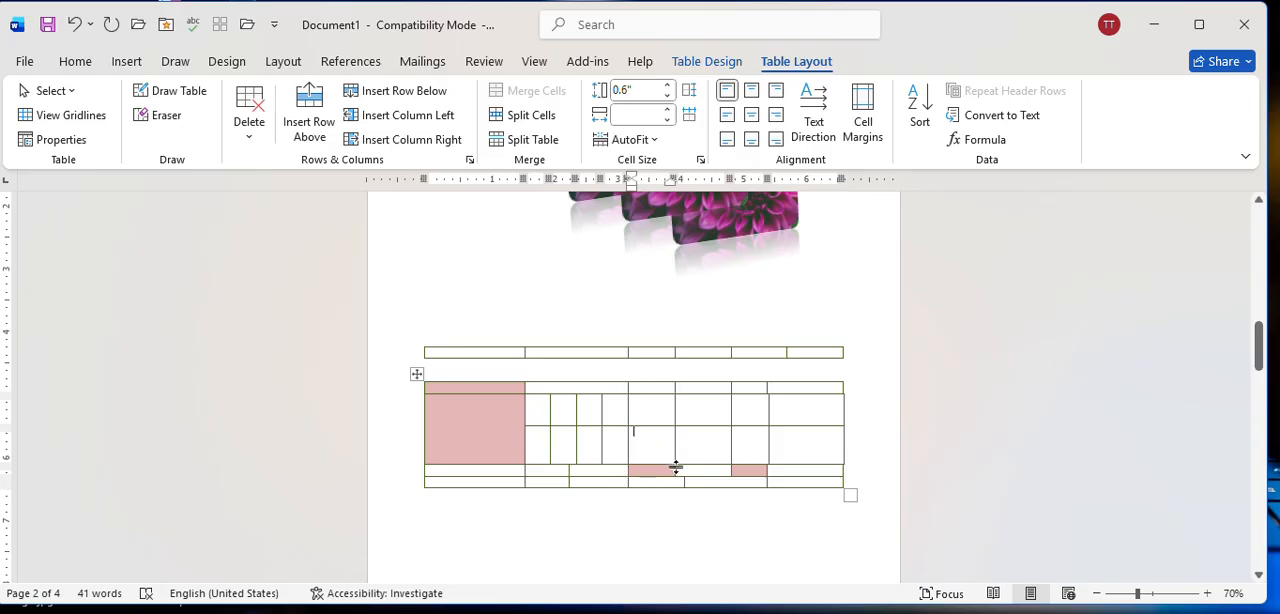
pyautogui.write('Batch 5')
# Try the vertical text directions on the Batch 5 cell, and return its text to horizontal.
pyautogui.click(812, 105)
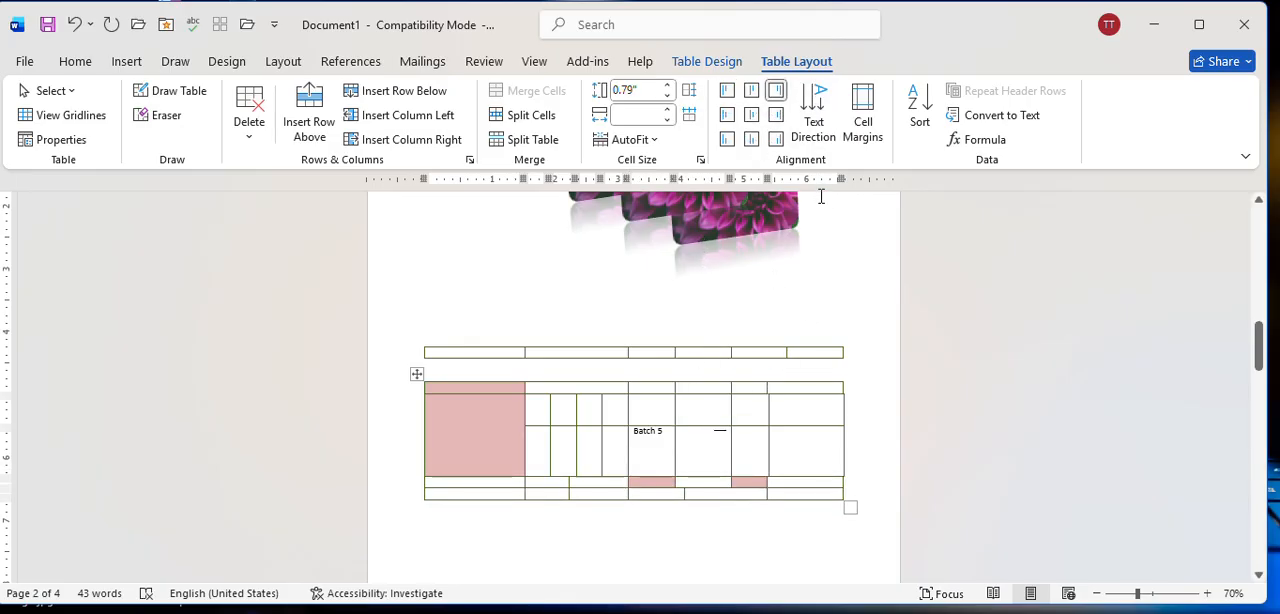
pyautogui.hotkey('ctrl', 'z')
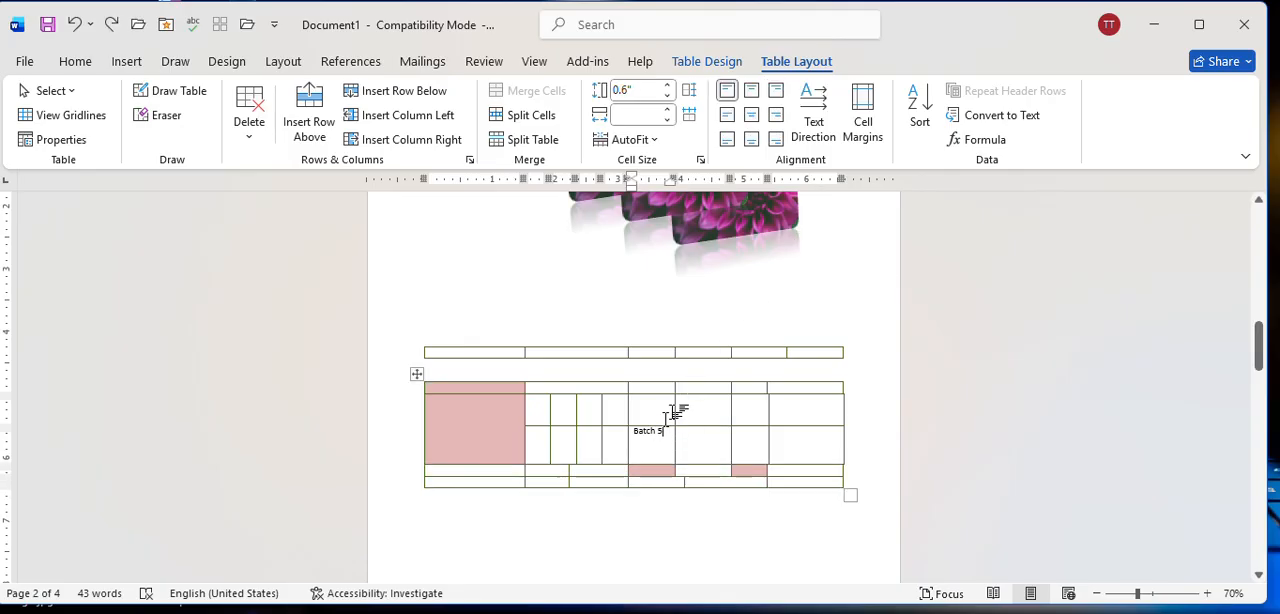
pyautogui.click(815, 107)
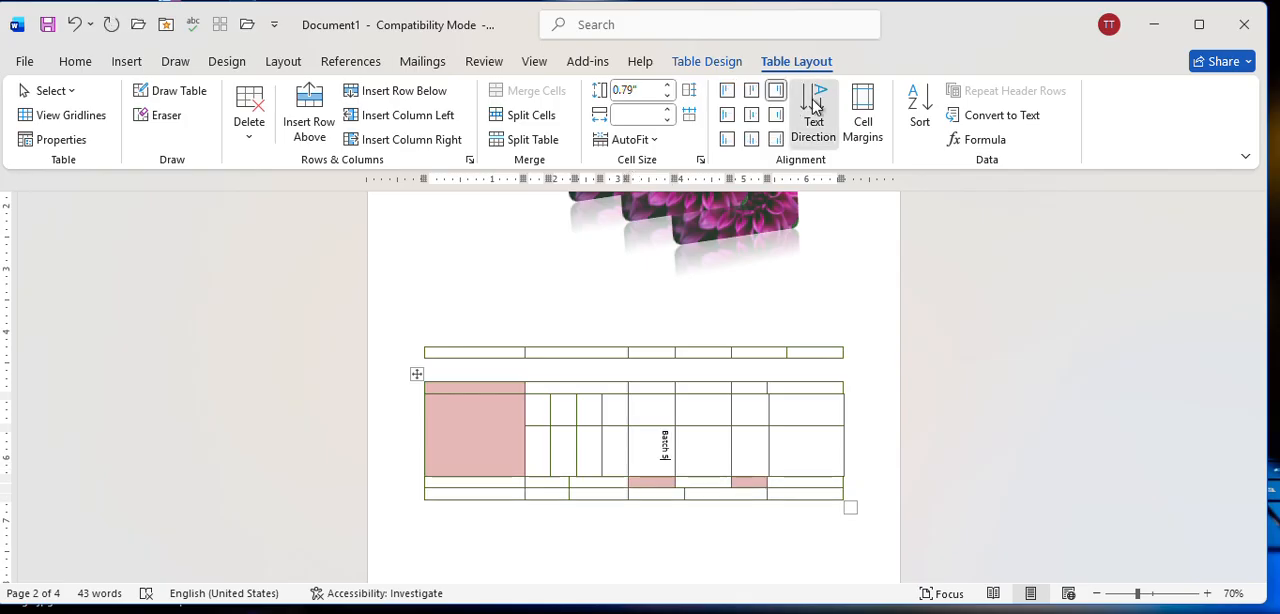
pyautogui.click(815, 107)
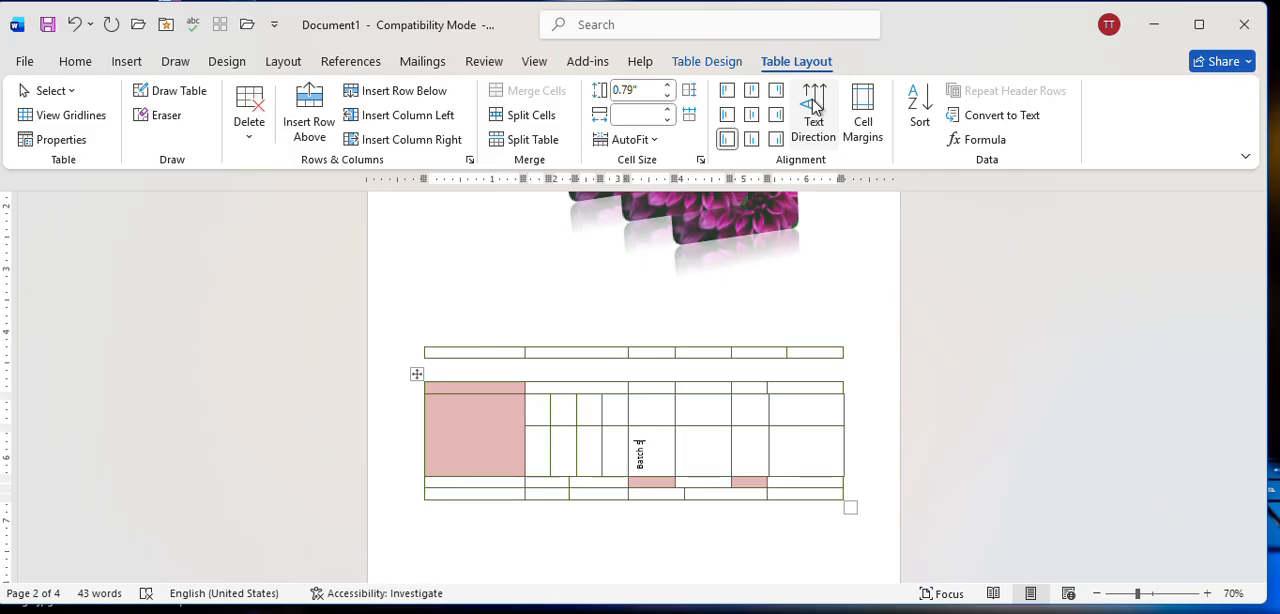
pyautogui.click(815, 107)
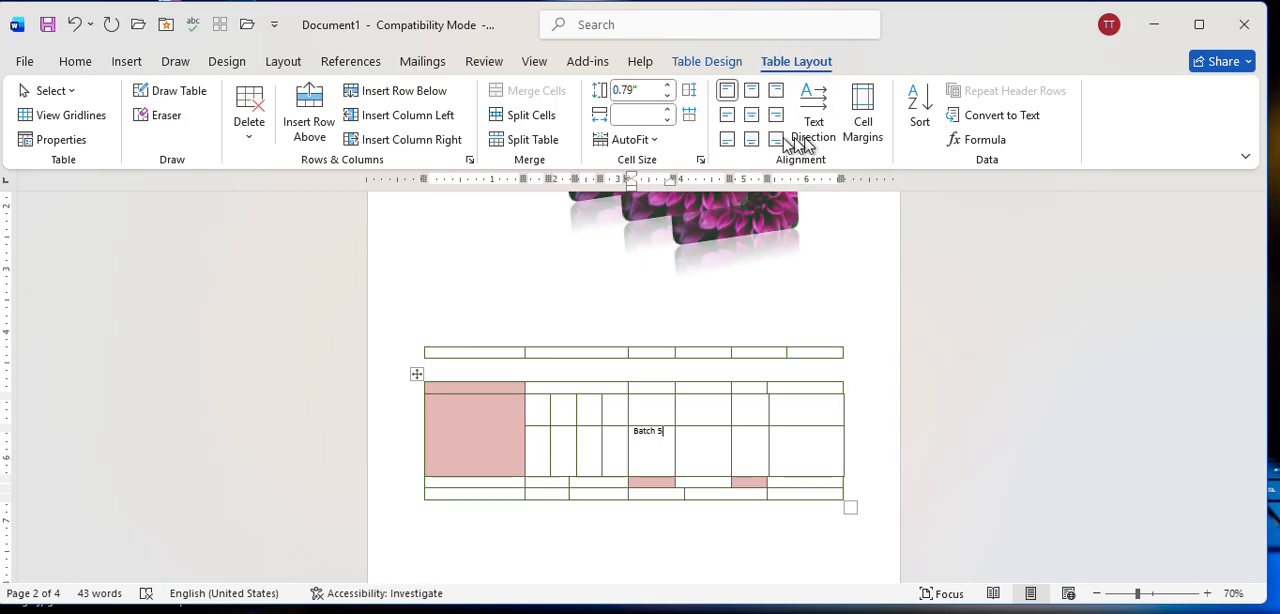
# Try top-center alignment on the Batch 5 cell, and restore its top-left alignment.
pyautogui.click(749, 95)
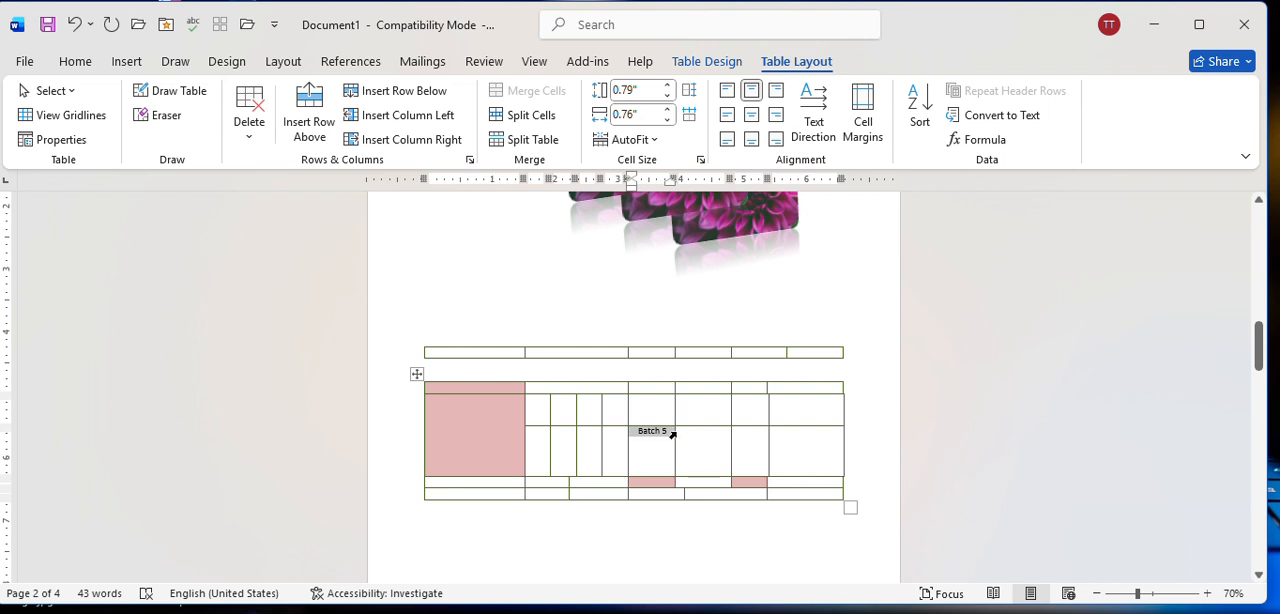
pyautogui.click(727, 90)
pyautogui.click(687, 472)
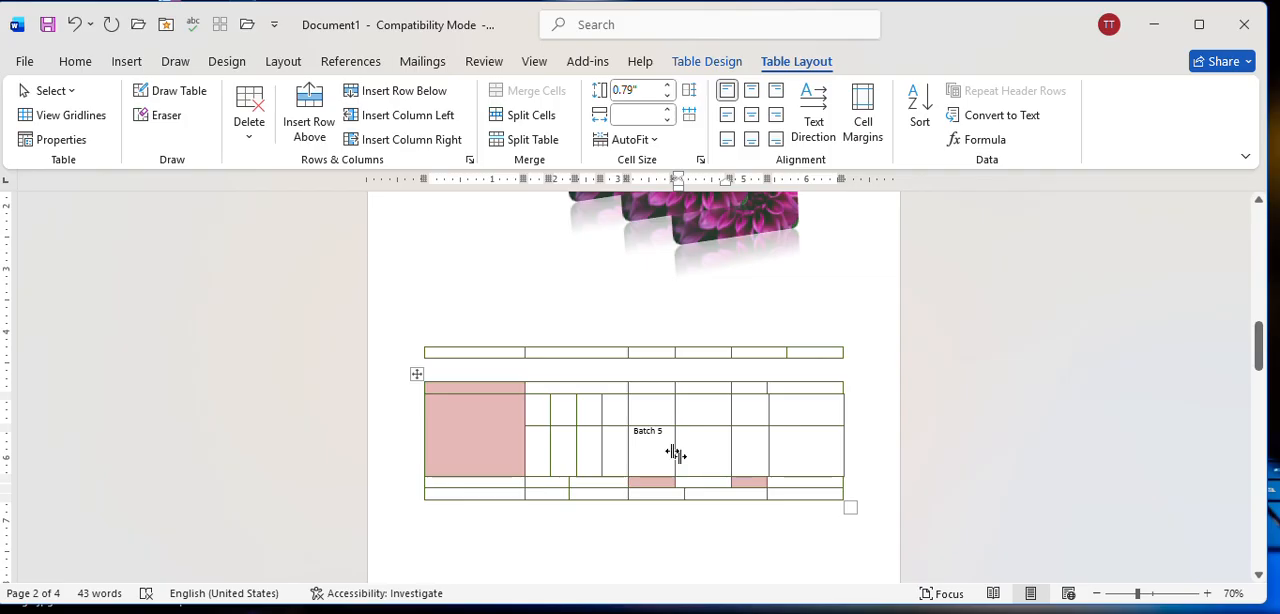
# Widen the Batch 5 cell to about 1.21" and try several text alignments, settling on centered both horizontally and vertically.
pyautogui.moveTo(672, 451); pyautogui.dragTo(703, 449)
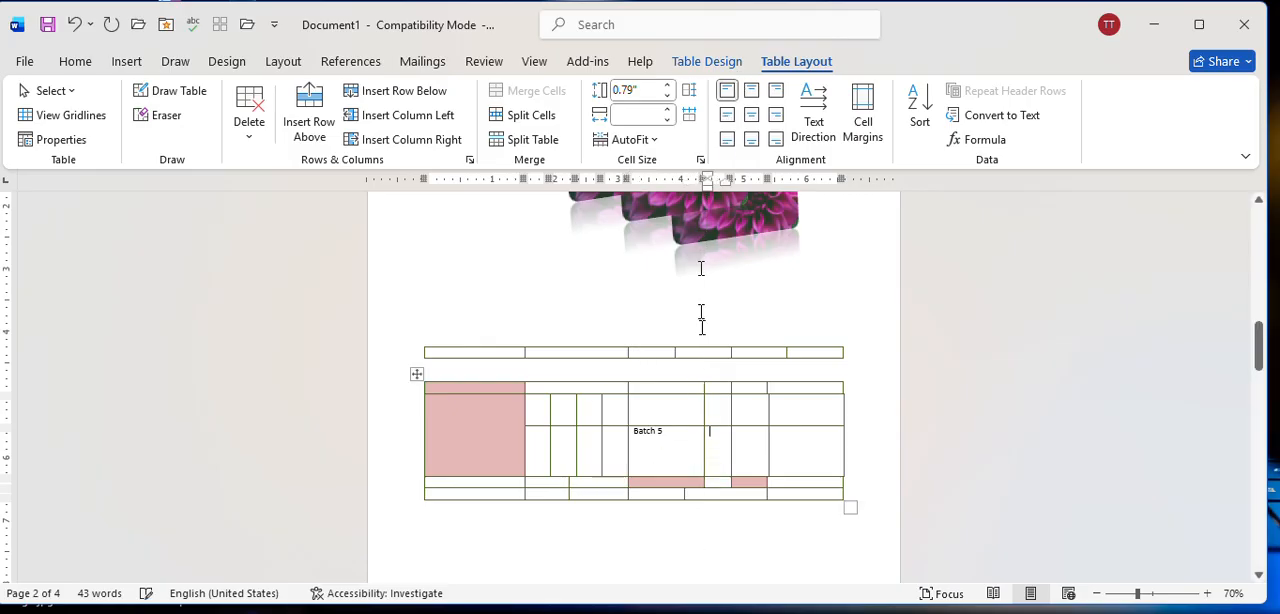
pyautogui.click(671, 443)
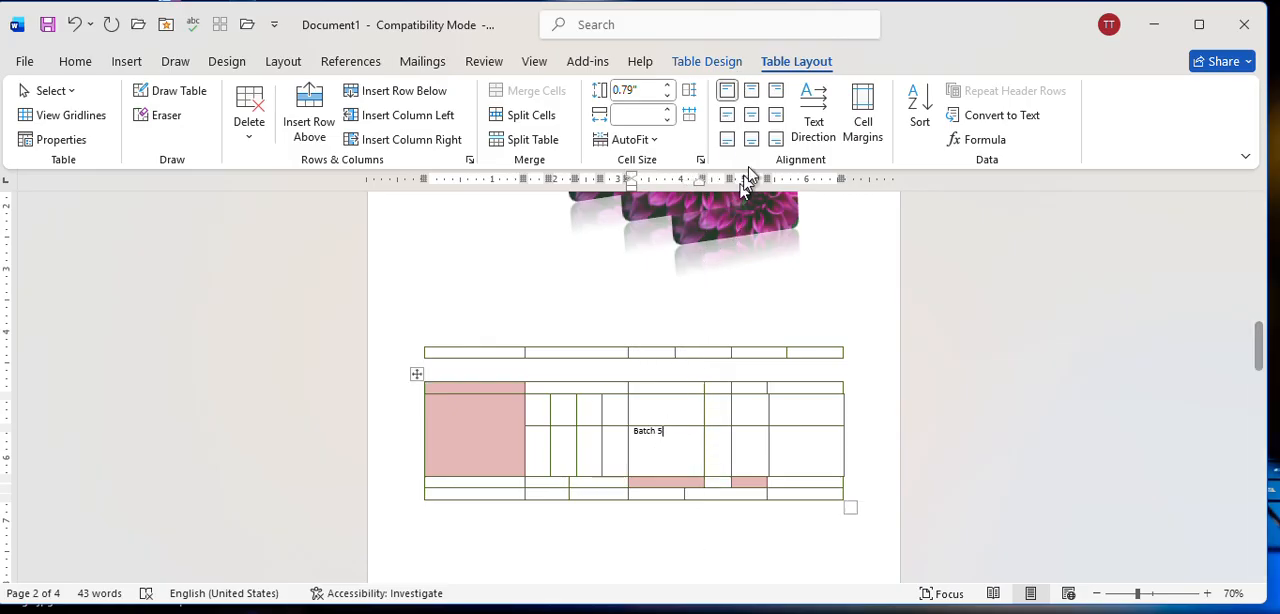
pyautogui.click(750, 92)
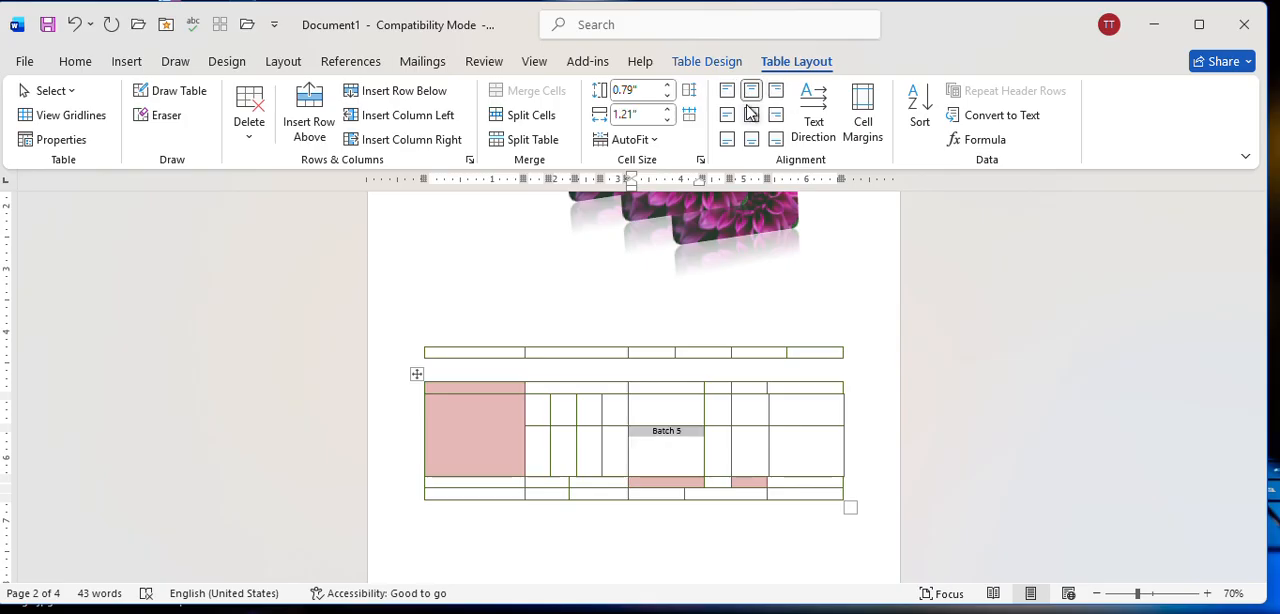
pyautogui.click(777, 93)
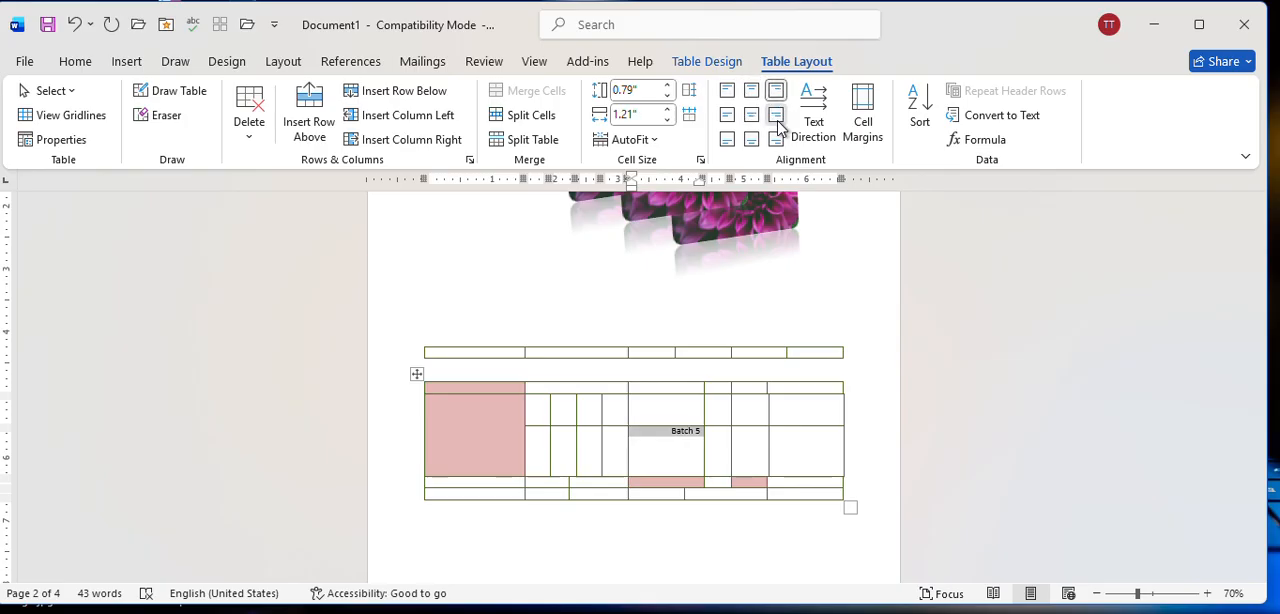
pyautogui.click(777, 116)
pyautogui.click(752, 117)
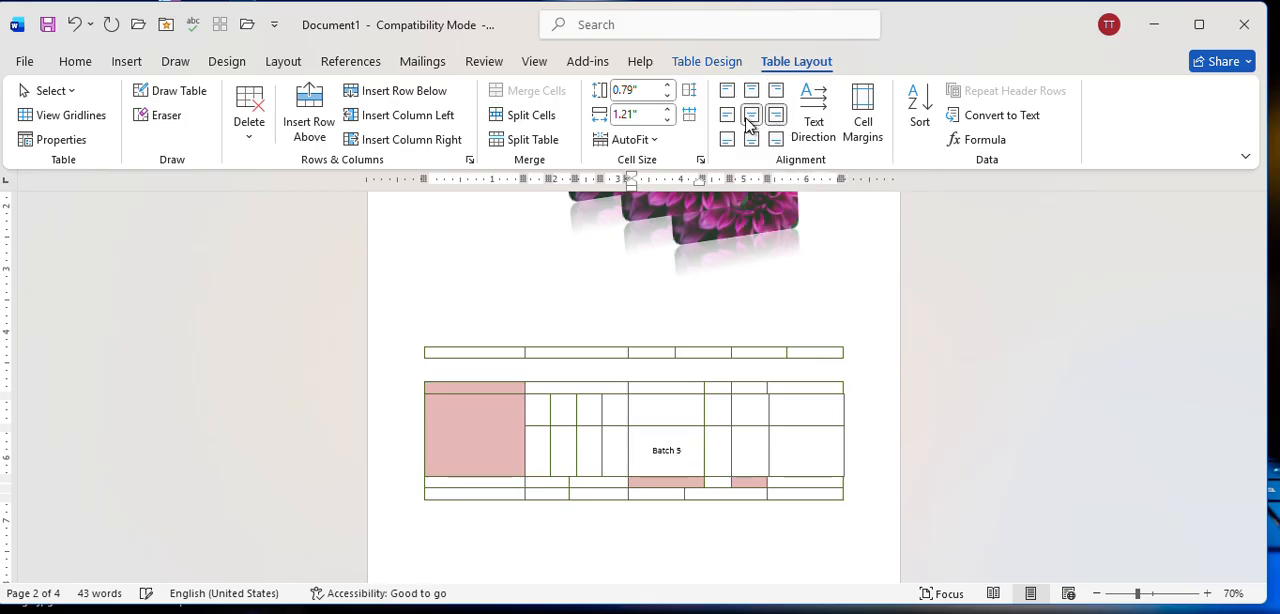
pyautogui.click(752, 143)
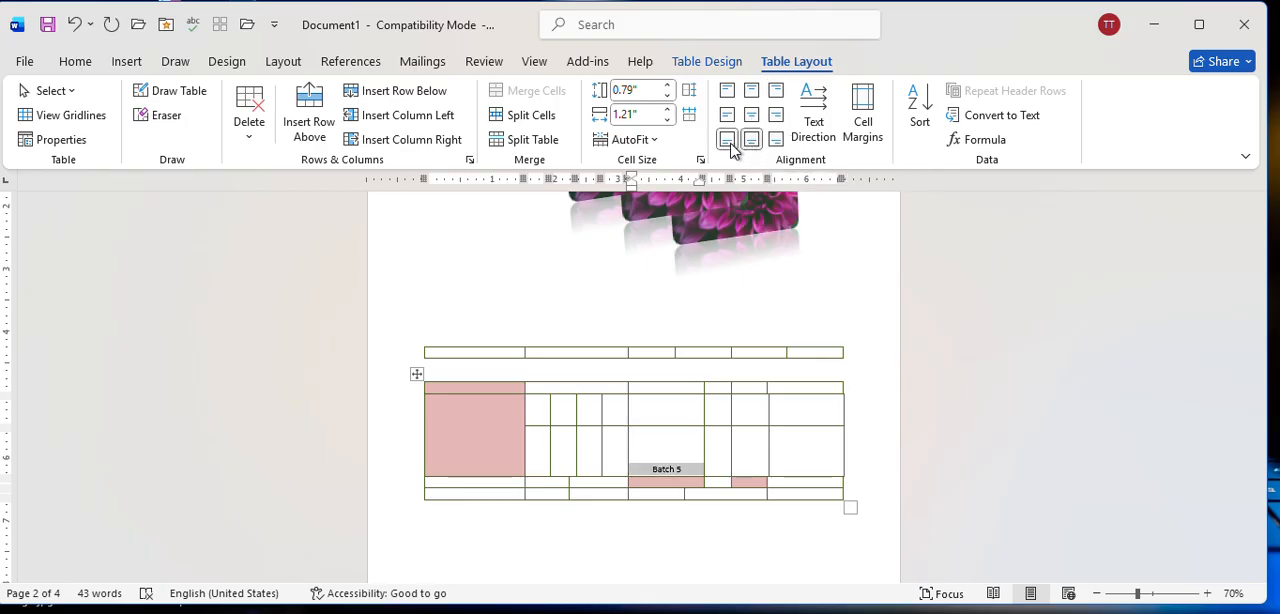
pyautogui.click(752, 116)
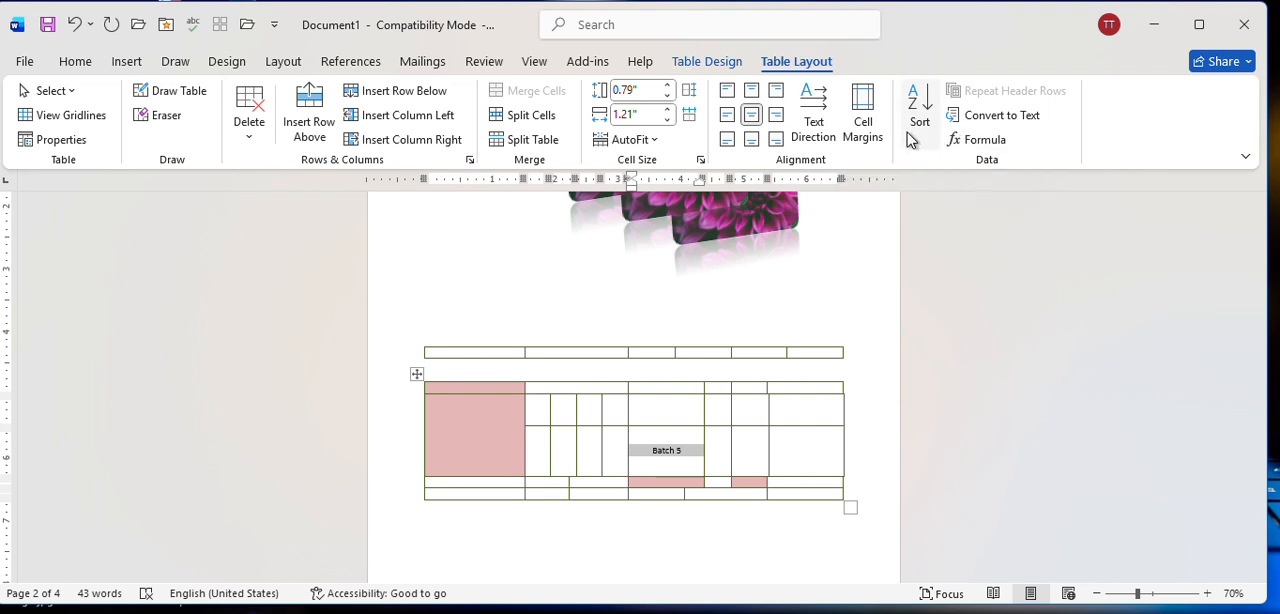
pyautogui.click(75, 61)
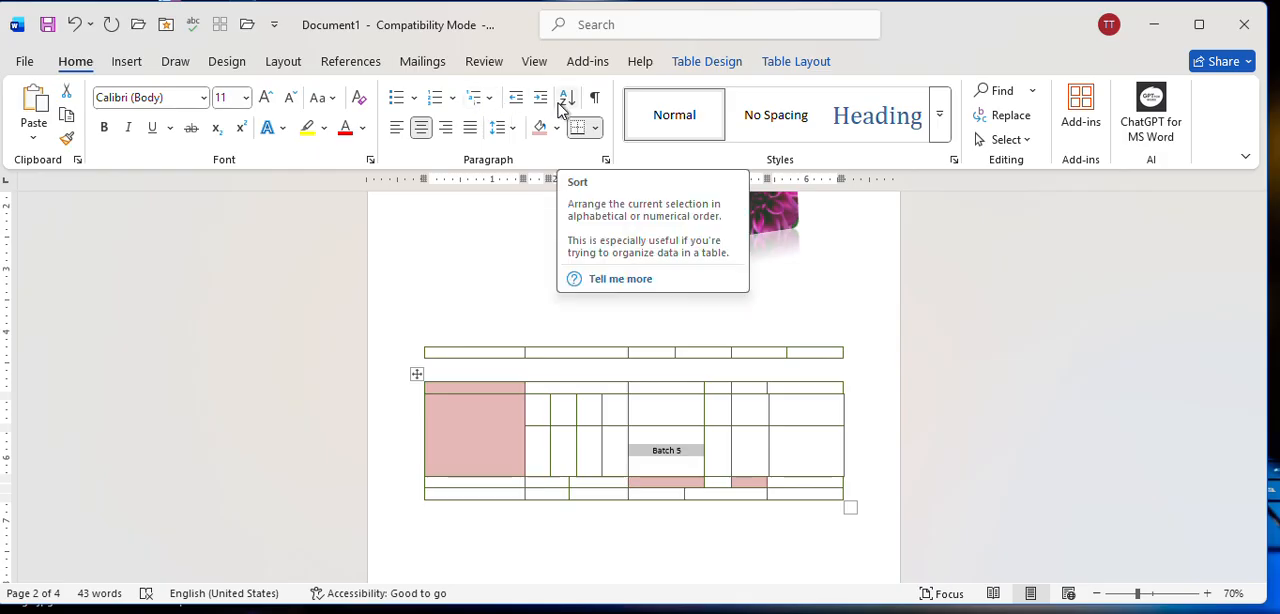
pyautogui.click(127, 63)
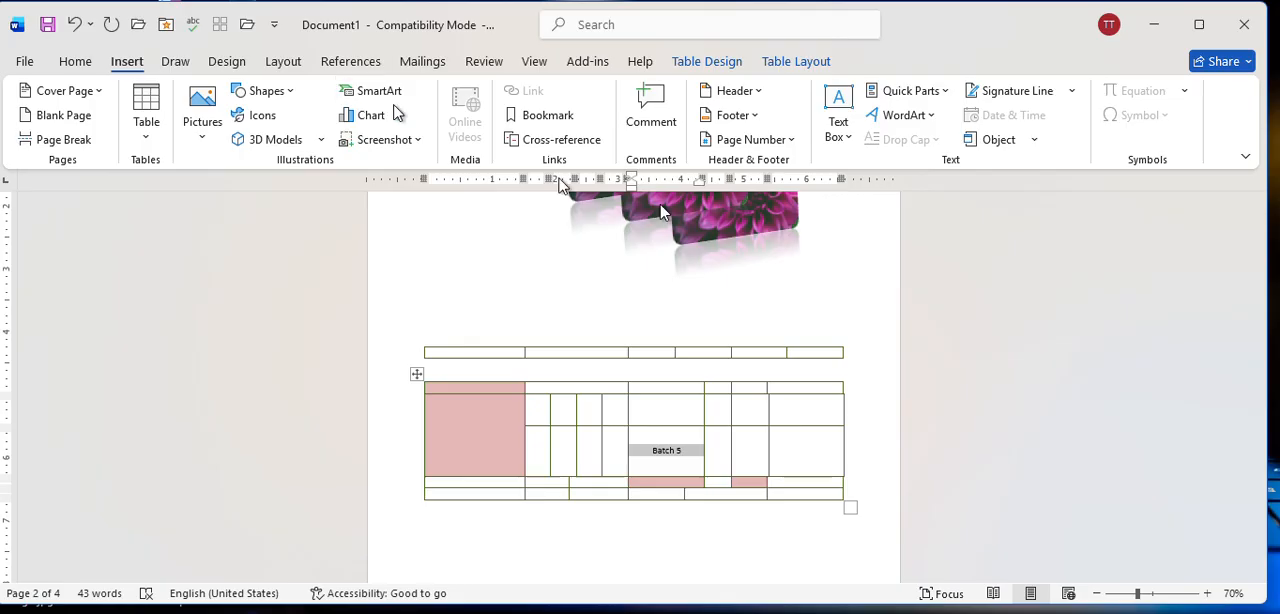
pyautogui.click(775, 63)
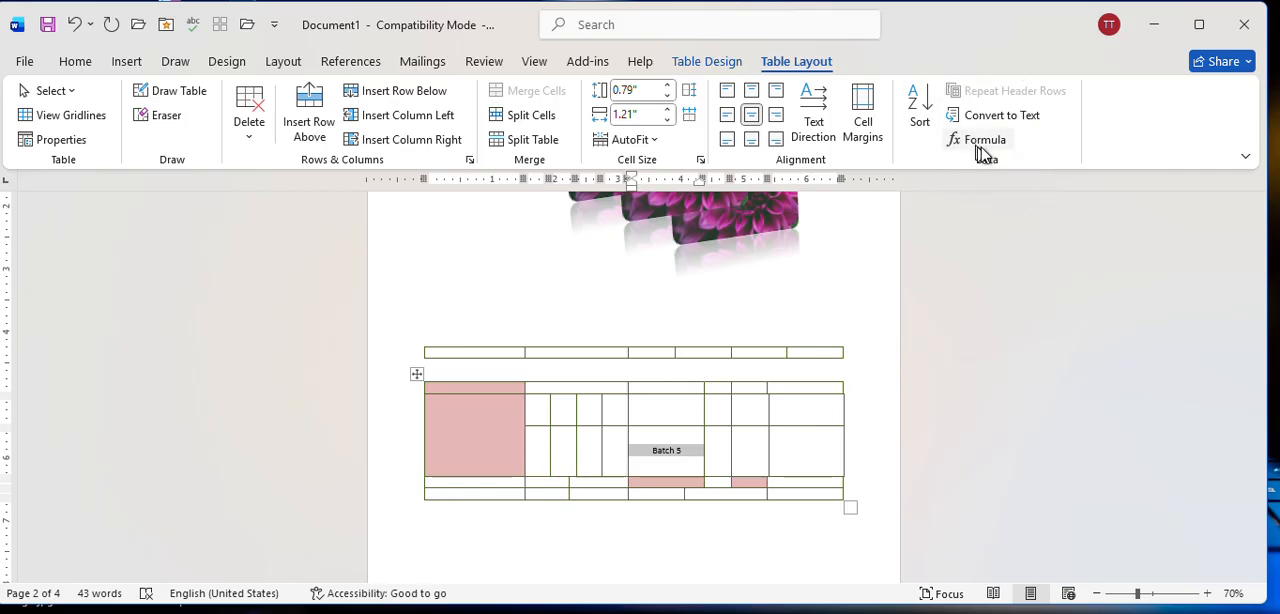
# Draw a rectangle about 2.36" high and 2.69" wide below the asdfghjkl lines on page 3, and move it slightly down.
pyautogui.click(127, 66)
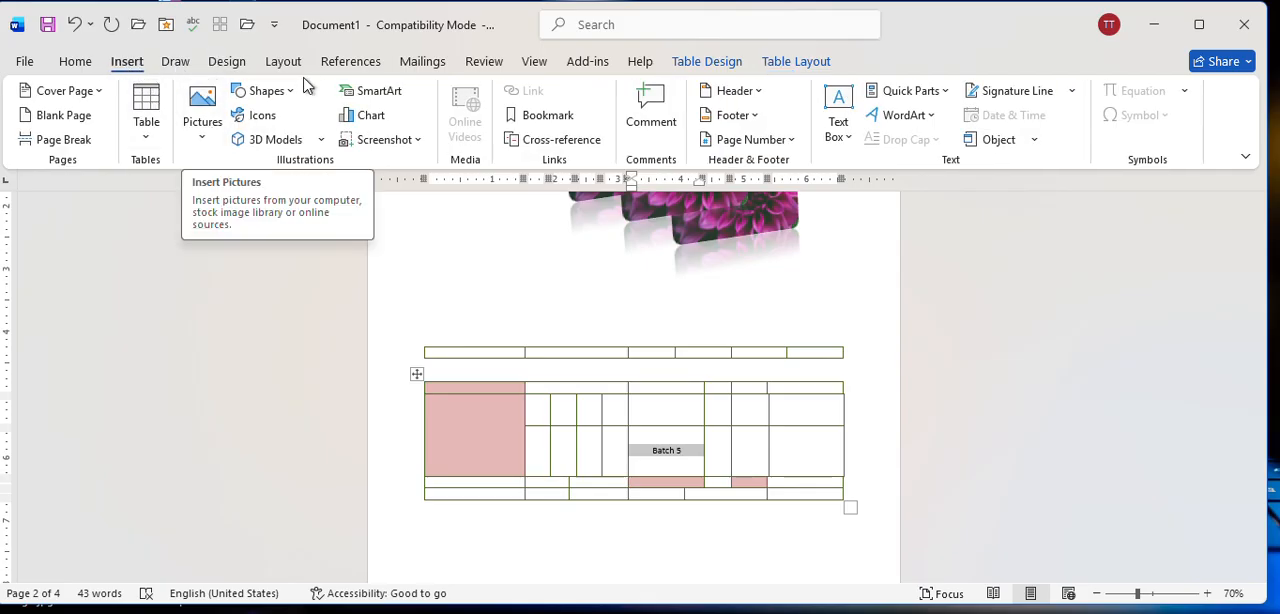
pyautogui.scroll(-6, 555, 422)
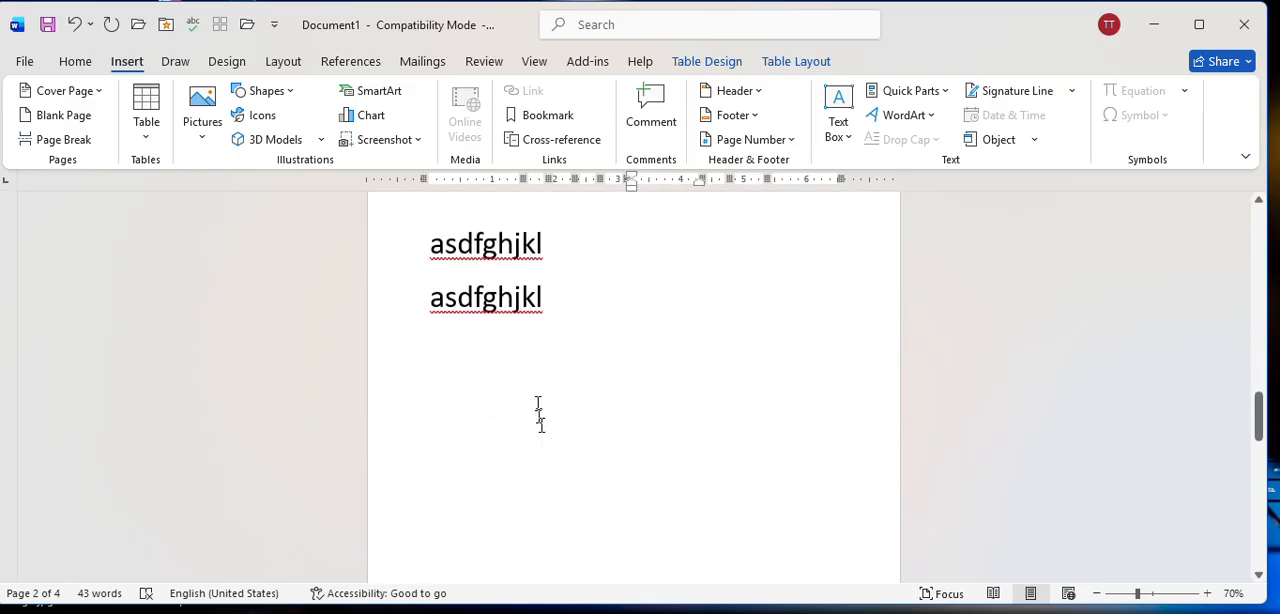
pyautogui.doubleClick(557, 349)
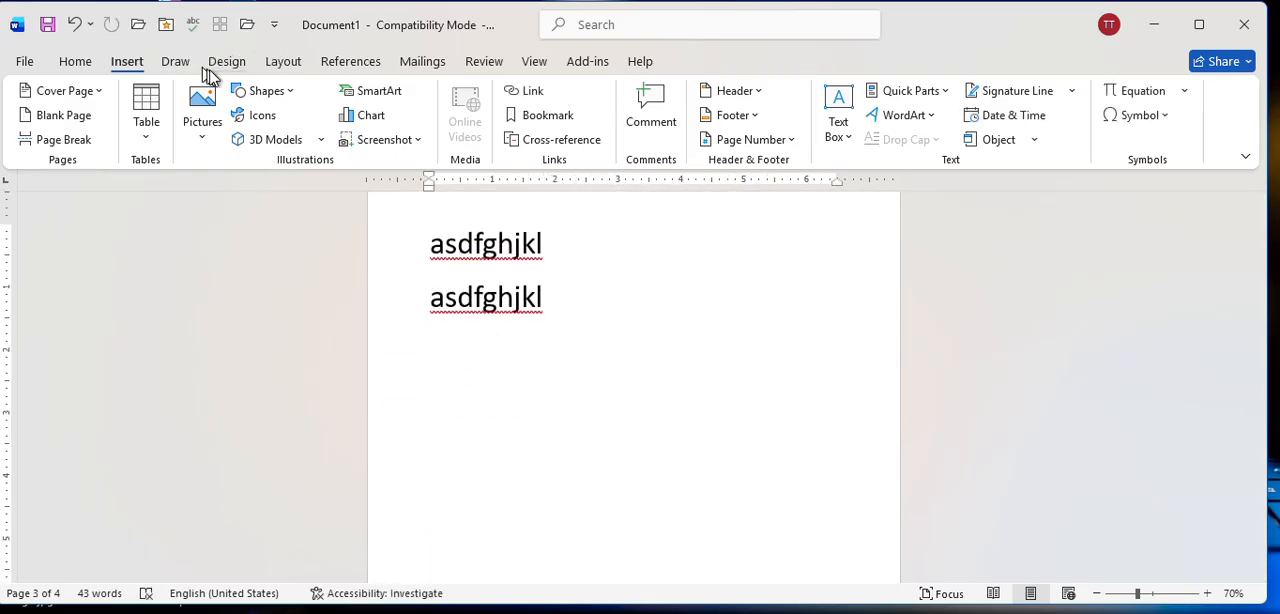
pyautogui.click(278, 99)
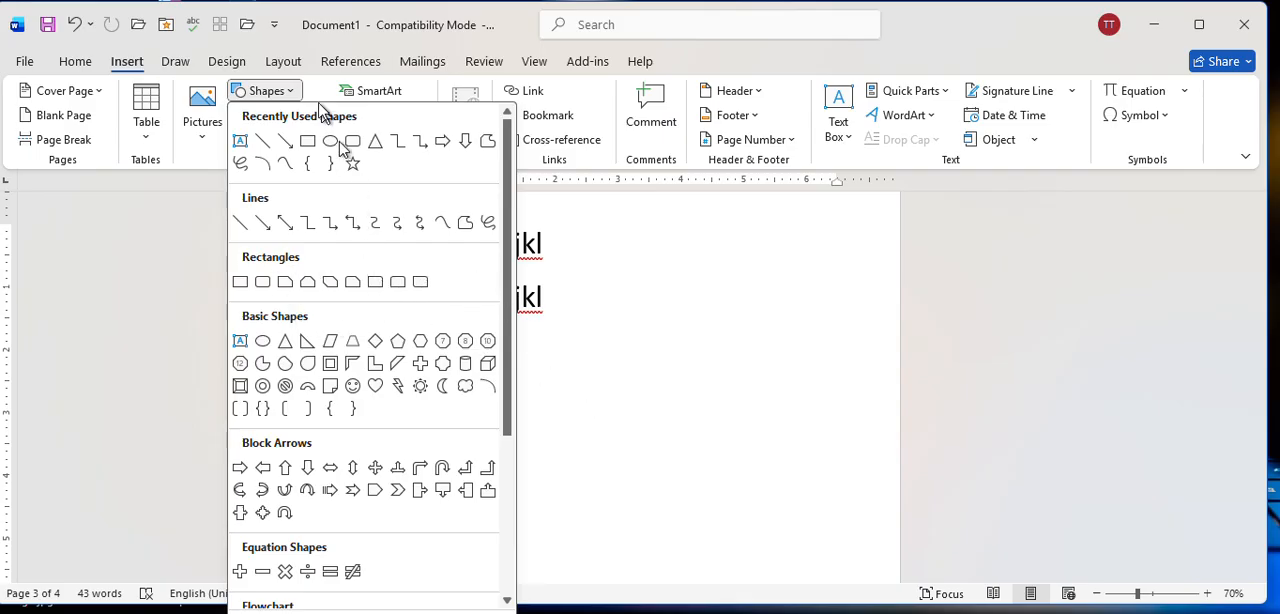
pyautogui.click(307, 140)
pyautogui.moveTo(498, 353); pyautogui.dragTo(668, 502)
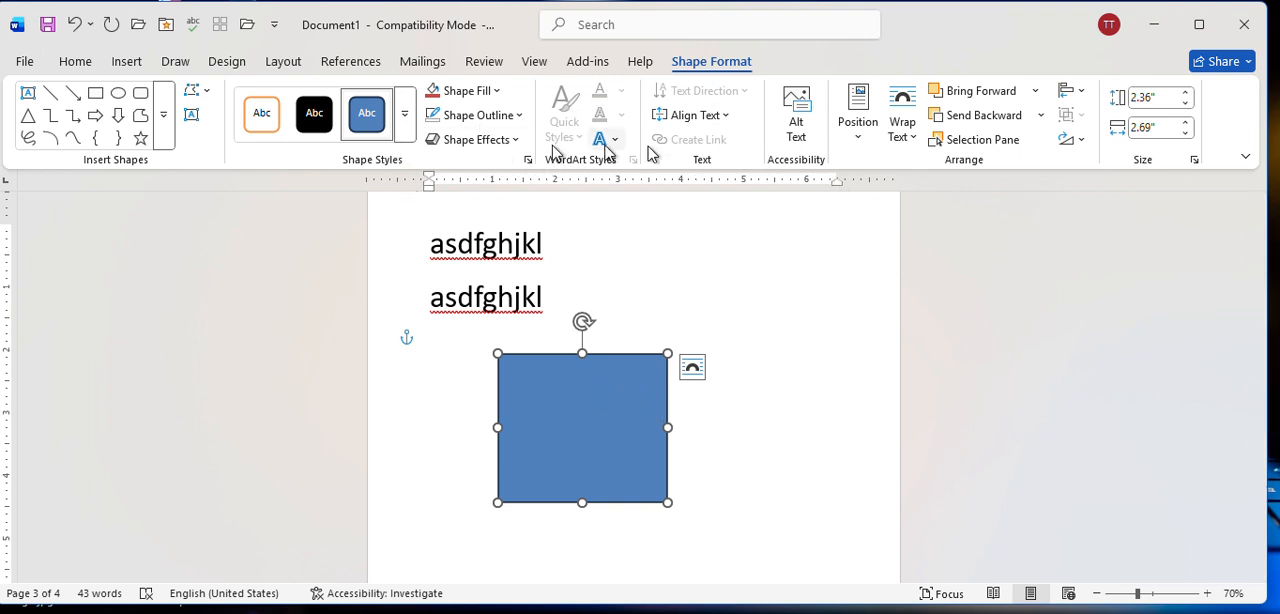
pyautogui.moveTo(588, 442); pyautogui.dragTo(584, 482)
pyautogui.scroll(-3, 539, 196)
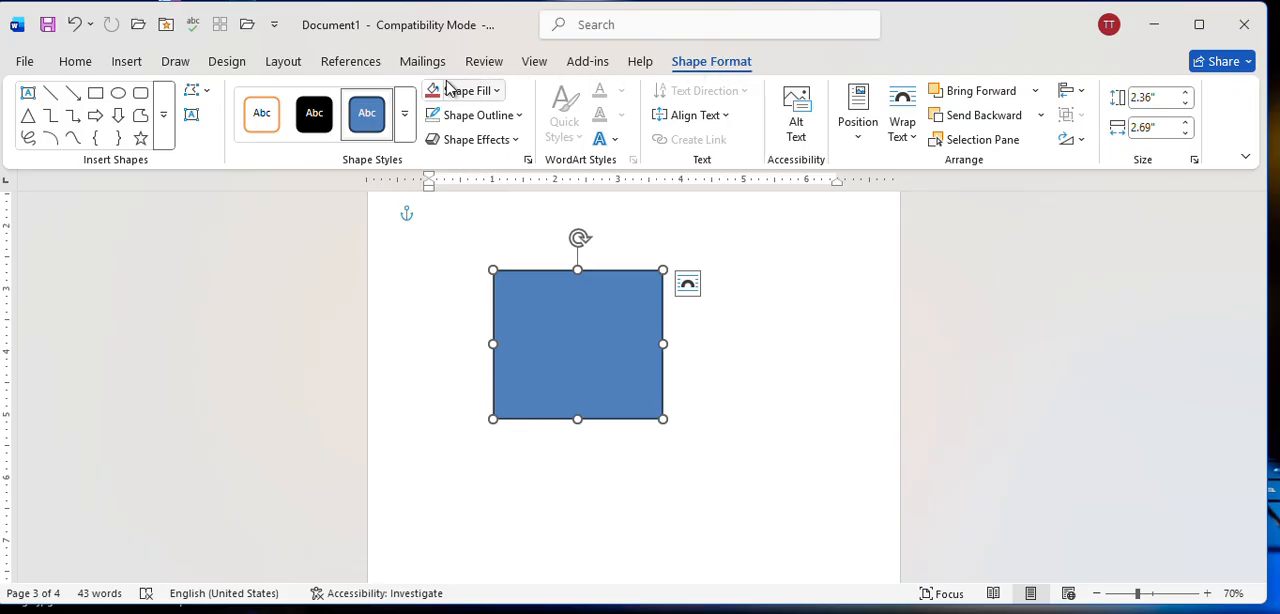
# Apply the light green gradient theme style to the rectangle, and fill it with standard yellow.
pyautogui.click(405, 120)
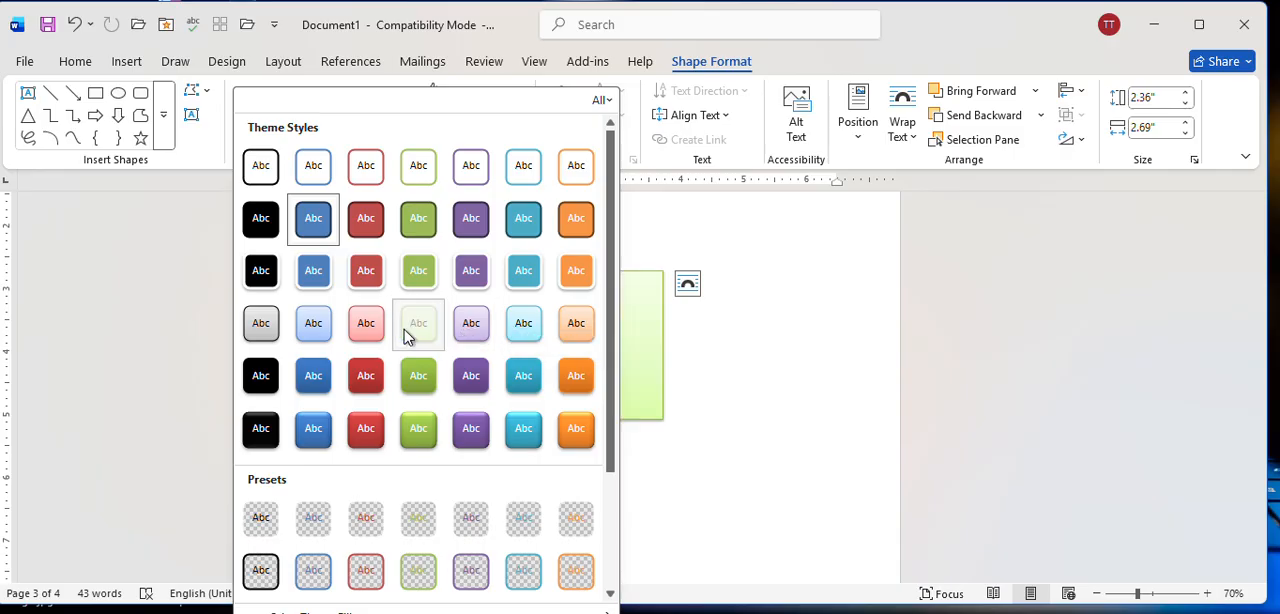
pyautogui.press('Escape')
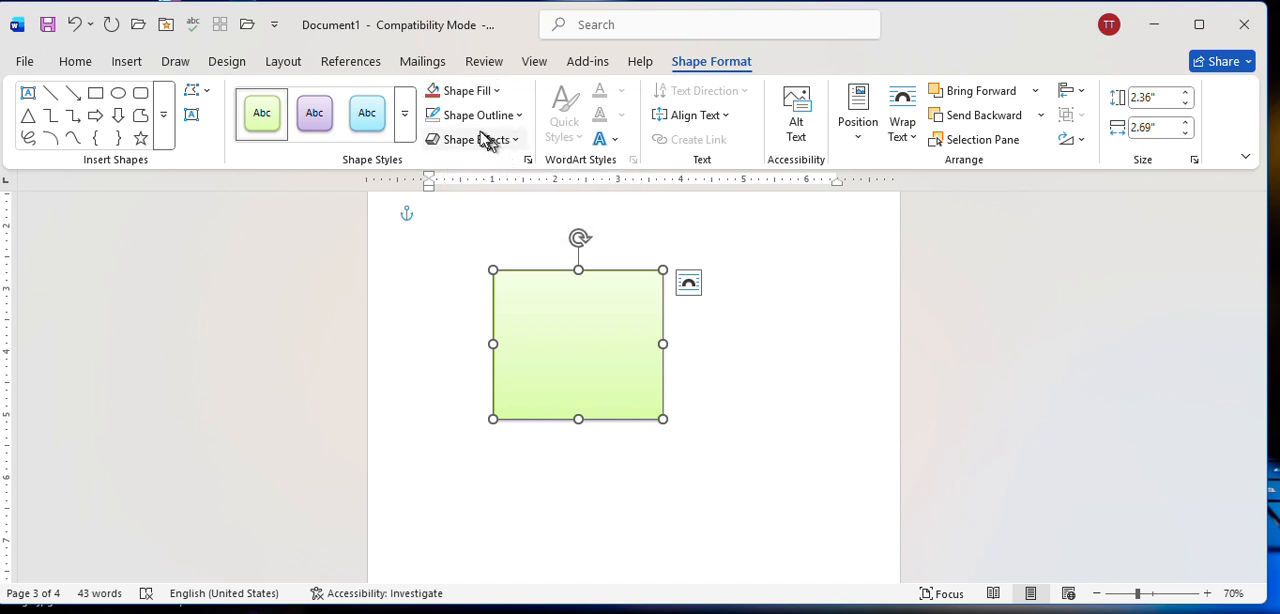
pyautogui.click(474, 91)
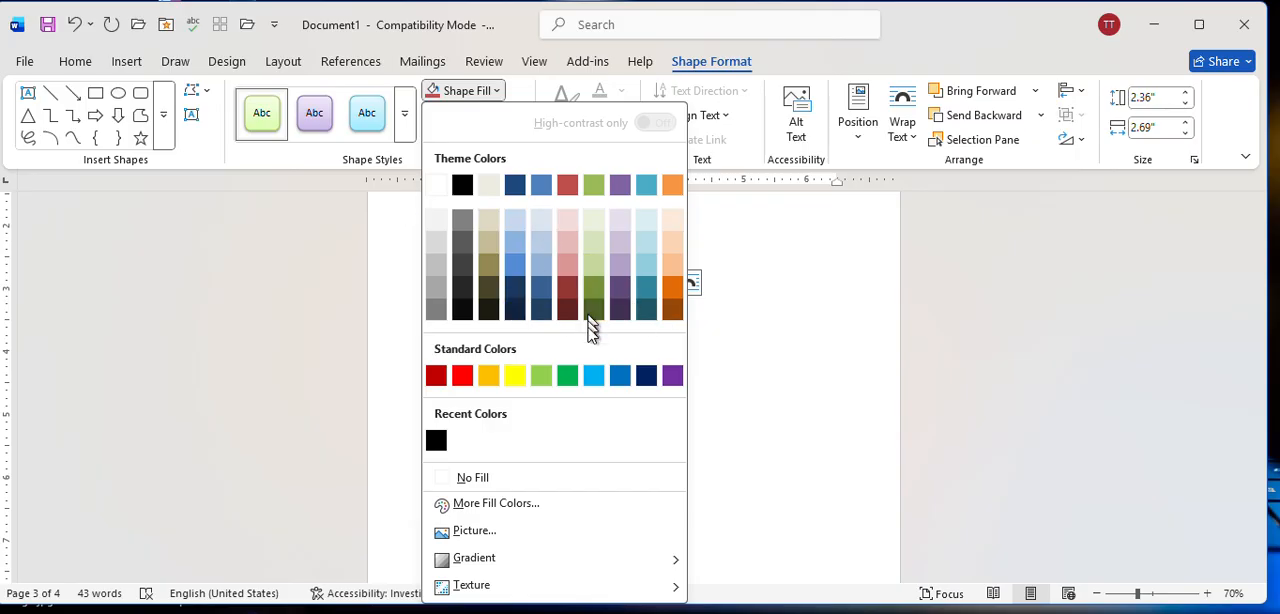
pyautogui.click(516, 376)
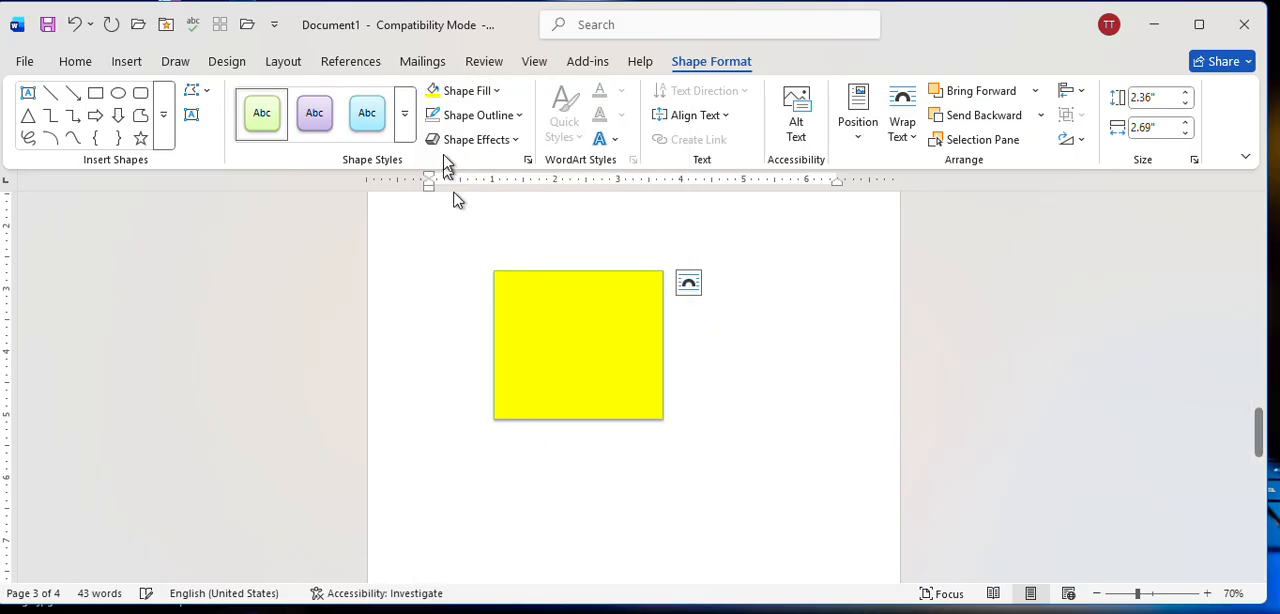
# Change the rectangle's fill to the light green theme color with the dark From Center gradient variation.
pyautogui.click(490, 90)
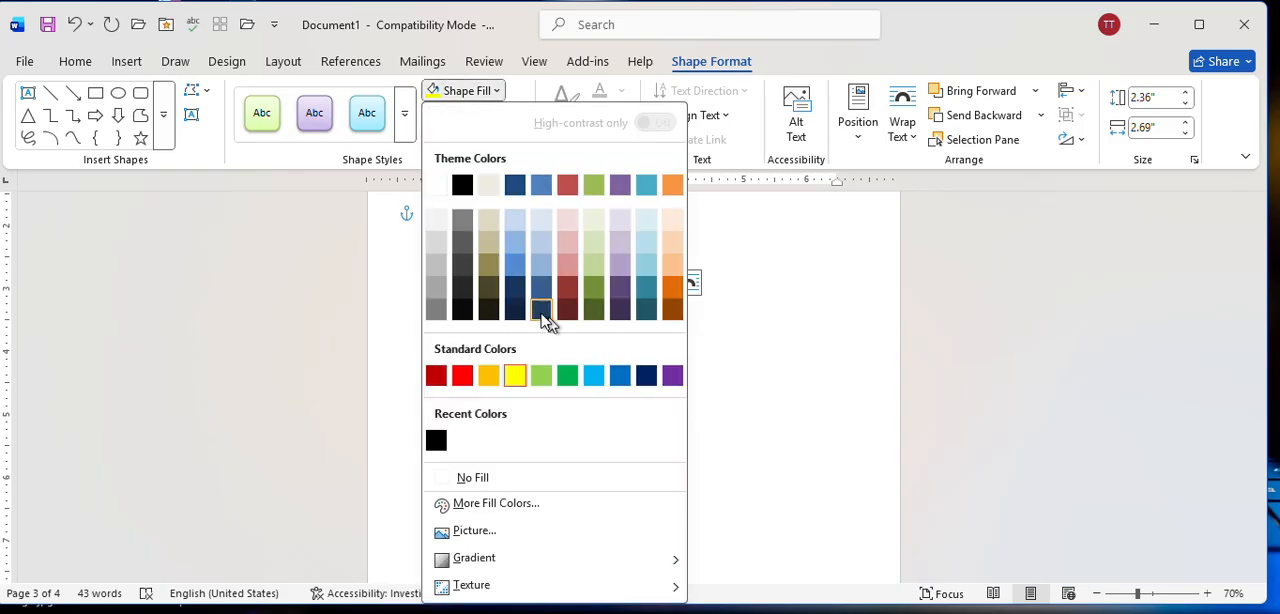
pyautogui.click(592, 265)
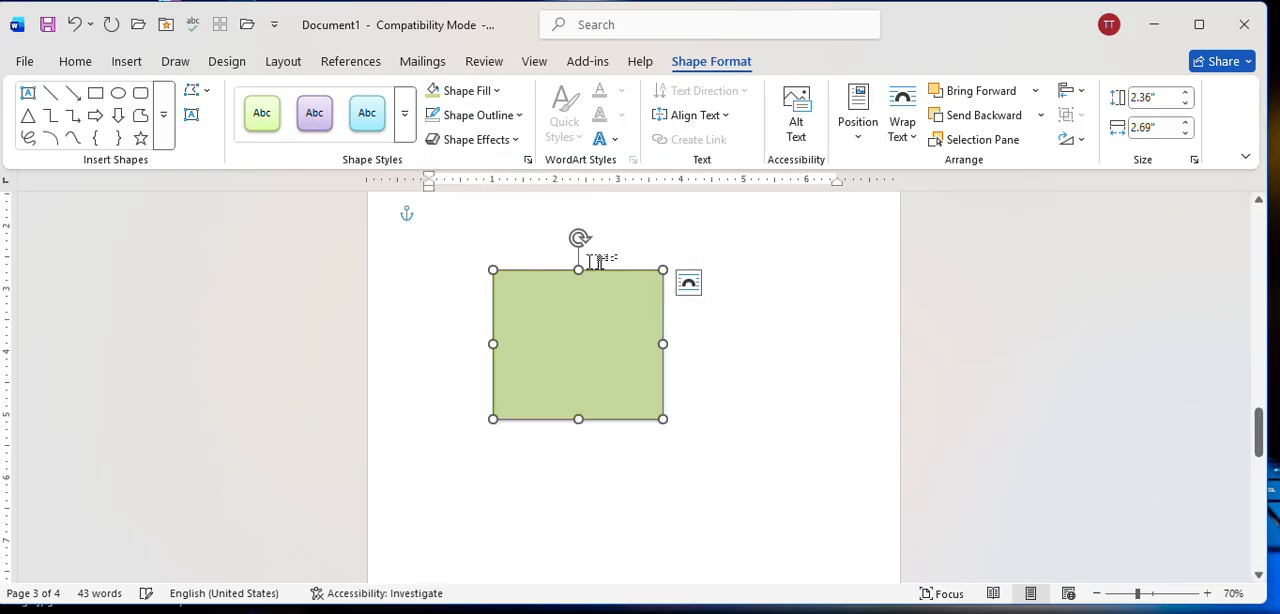
pyautogui.click(490, 90)
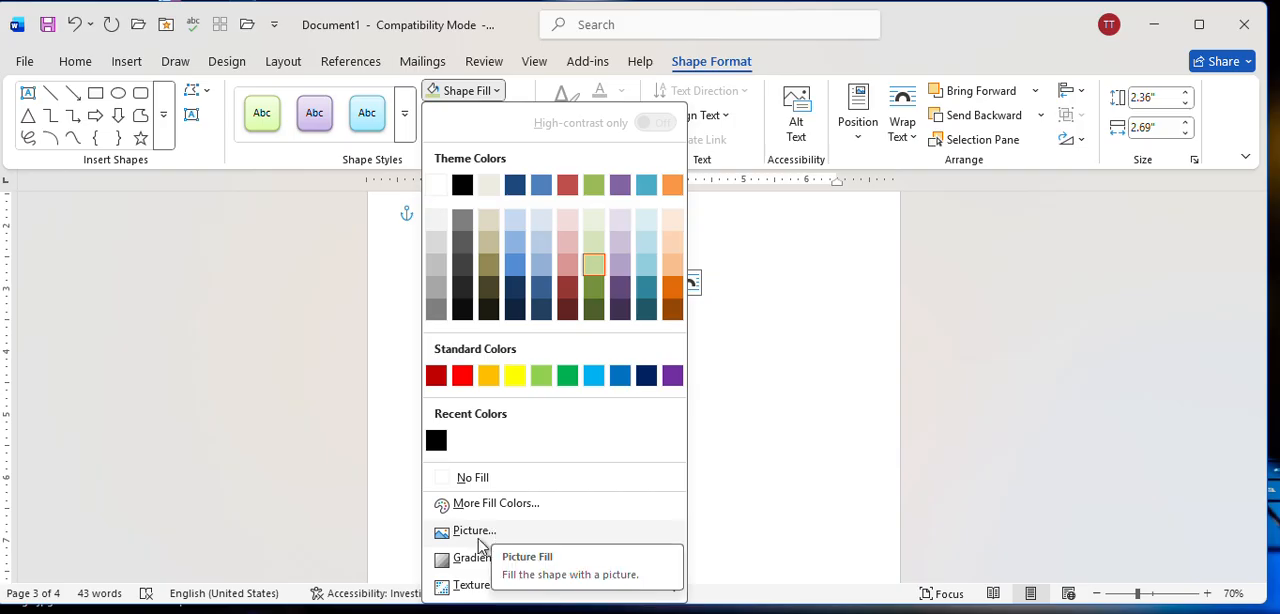
pyautogui.moveTo(491, 572)
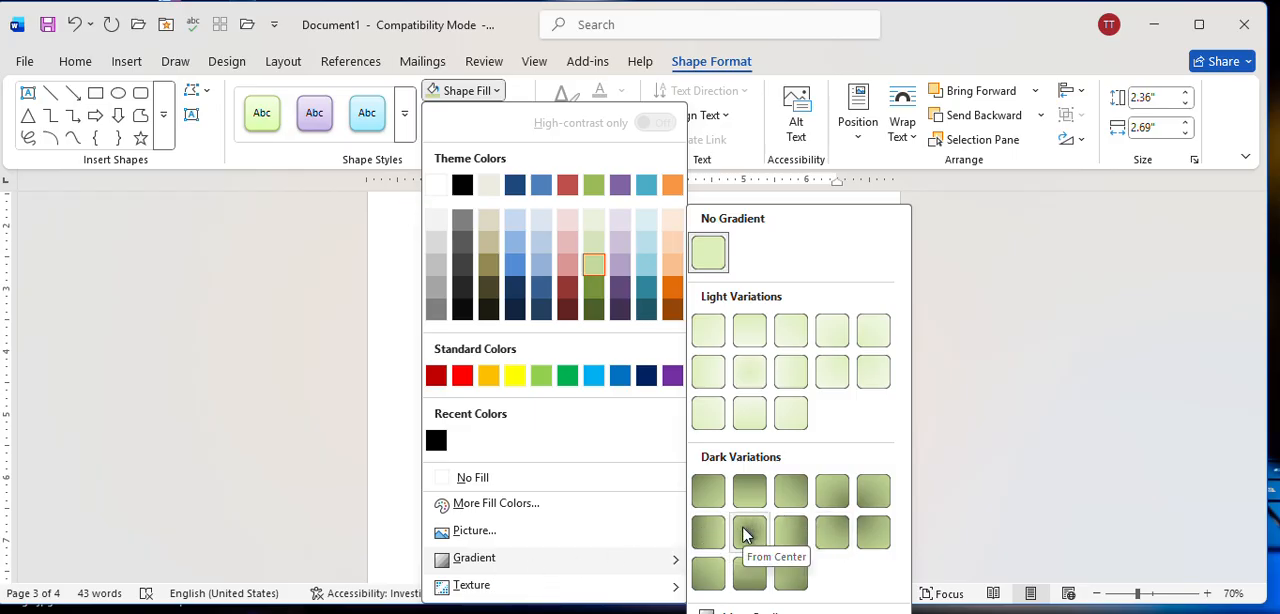
pyautogui.click(745, 535)
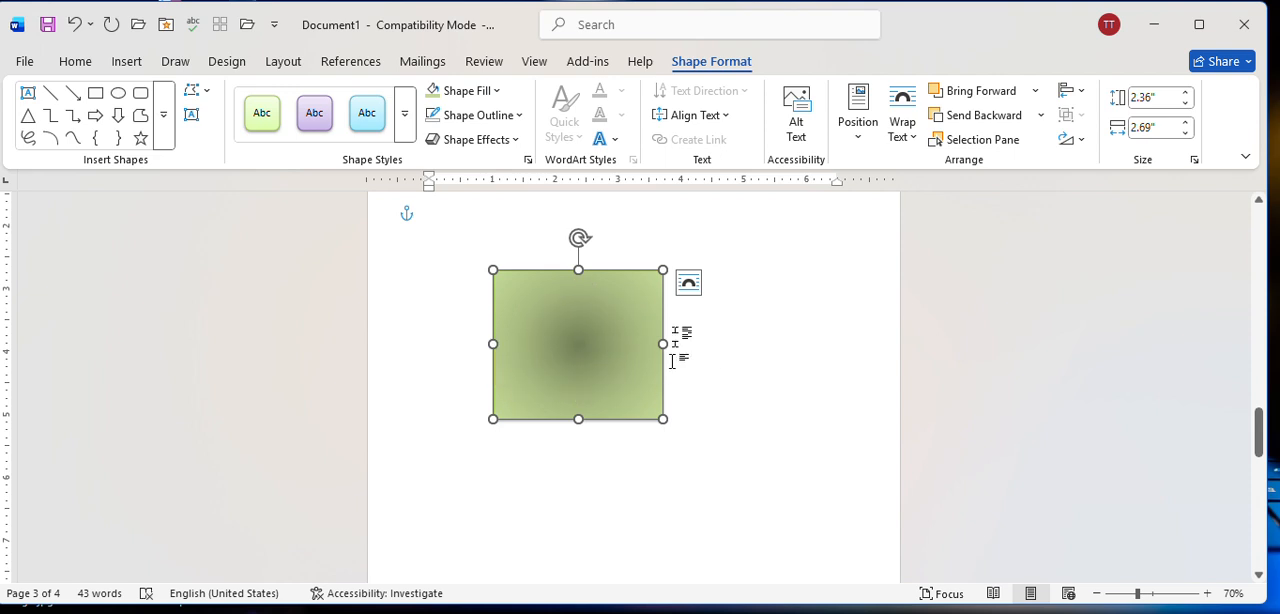
# Examine the texture and picture fill choices and the outline options for the rectangle without applying any.
pyautogui.click(498, 92)
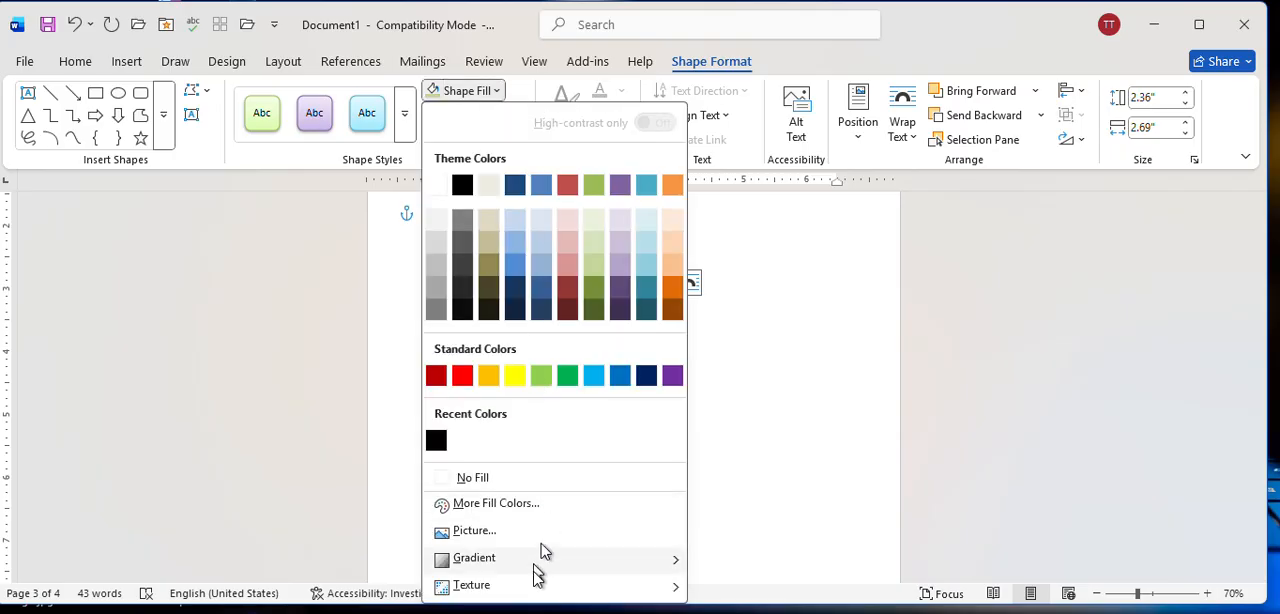
pyautogui.moveTo(530, 592)
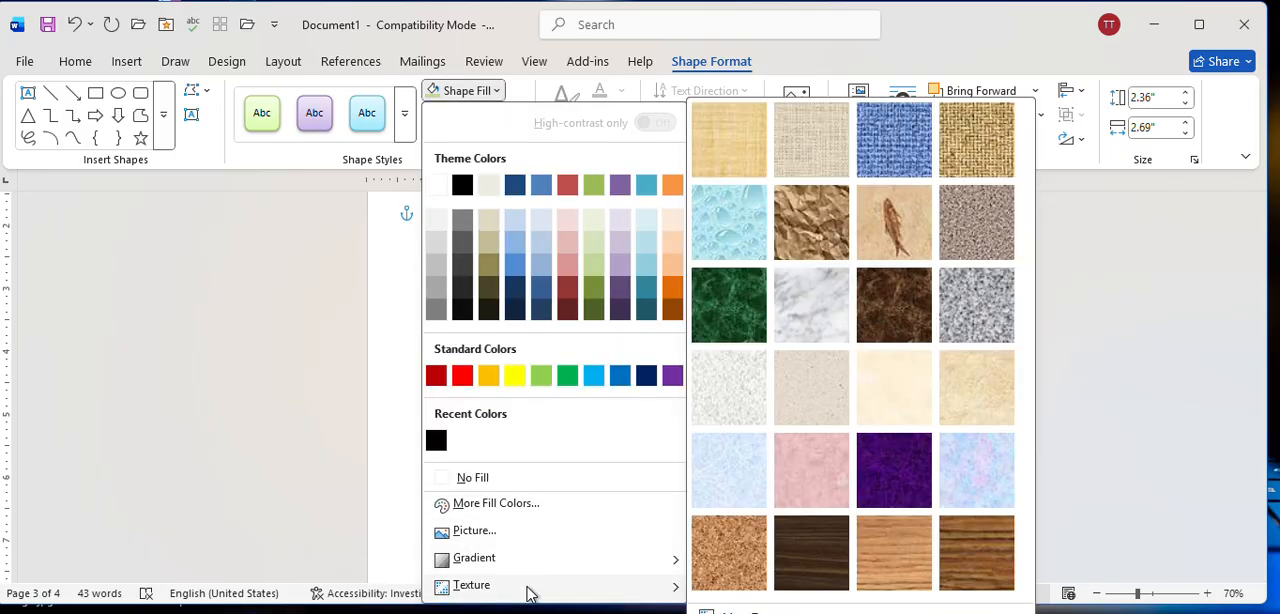
pyautogui.click(494, 531)
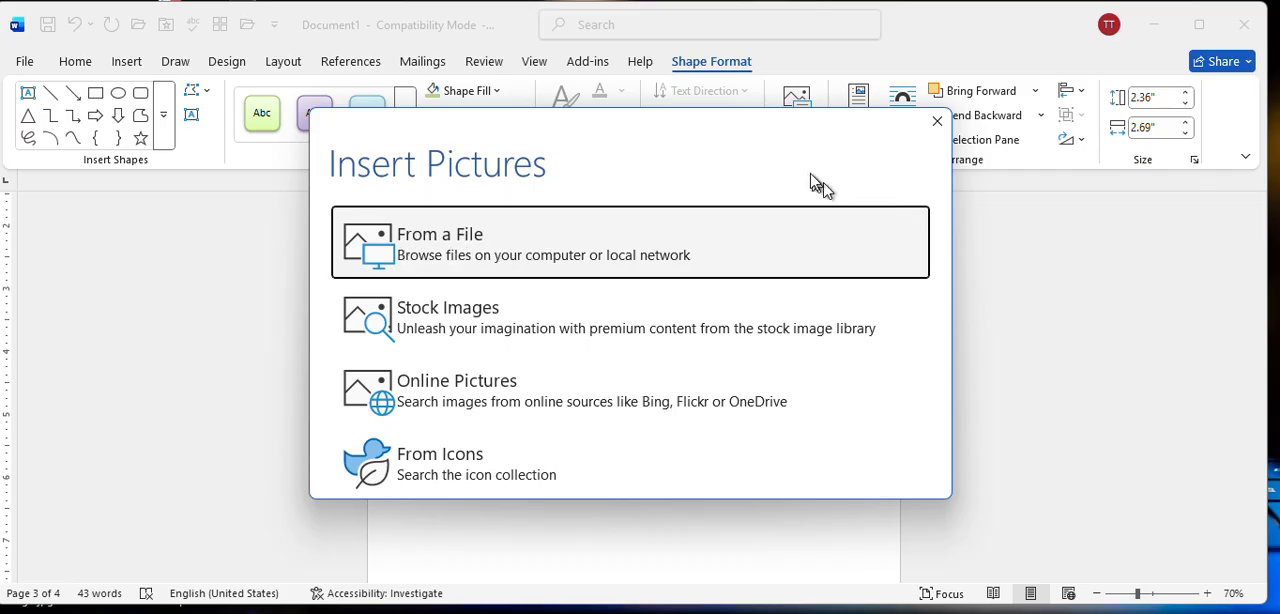
pyautogui.click(938, 125)
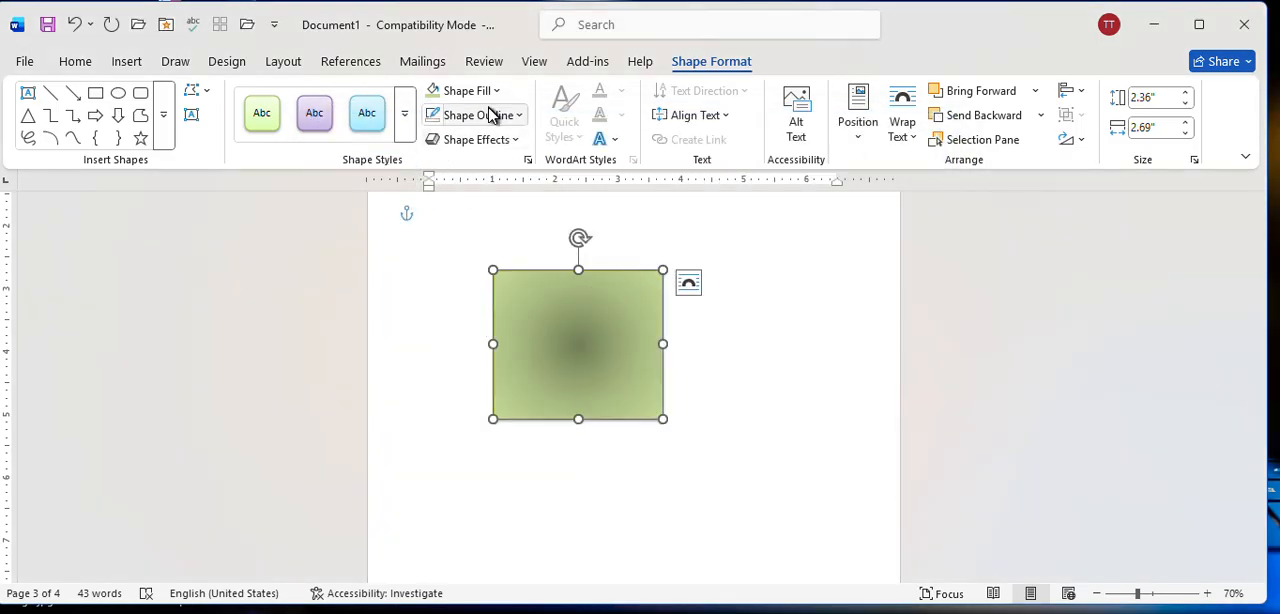
pyautogui.click(484, 98)
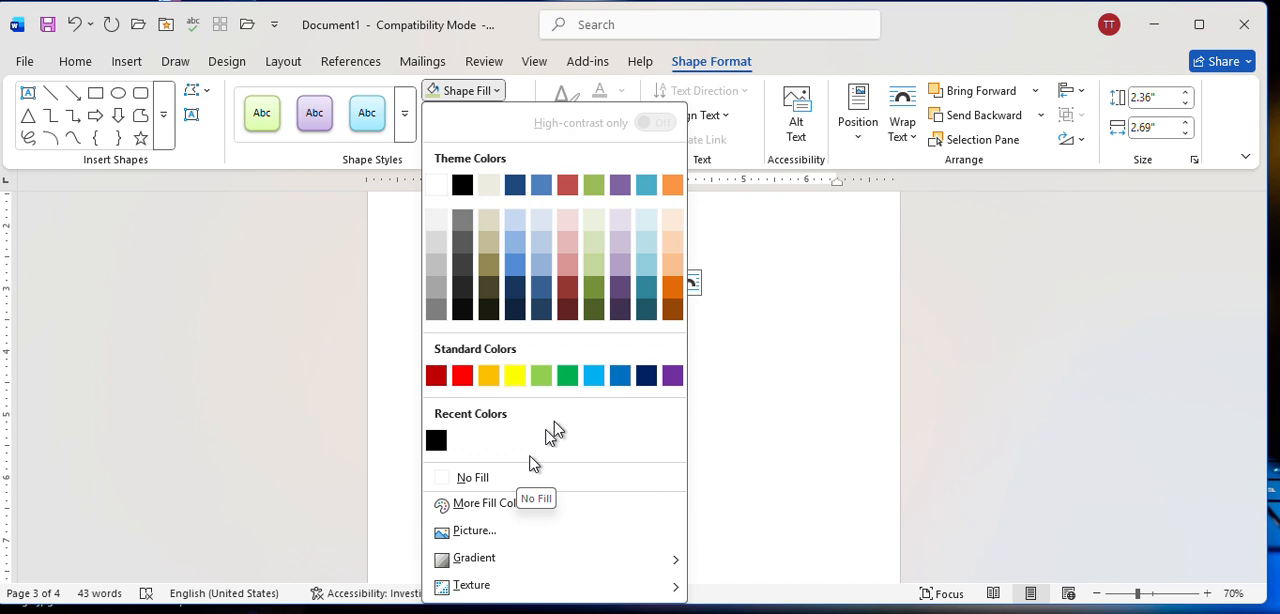
pyautogui.click(760, 352)
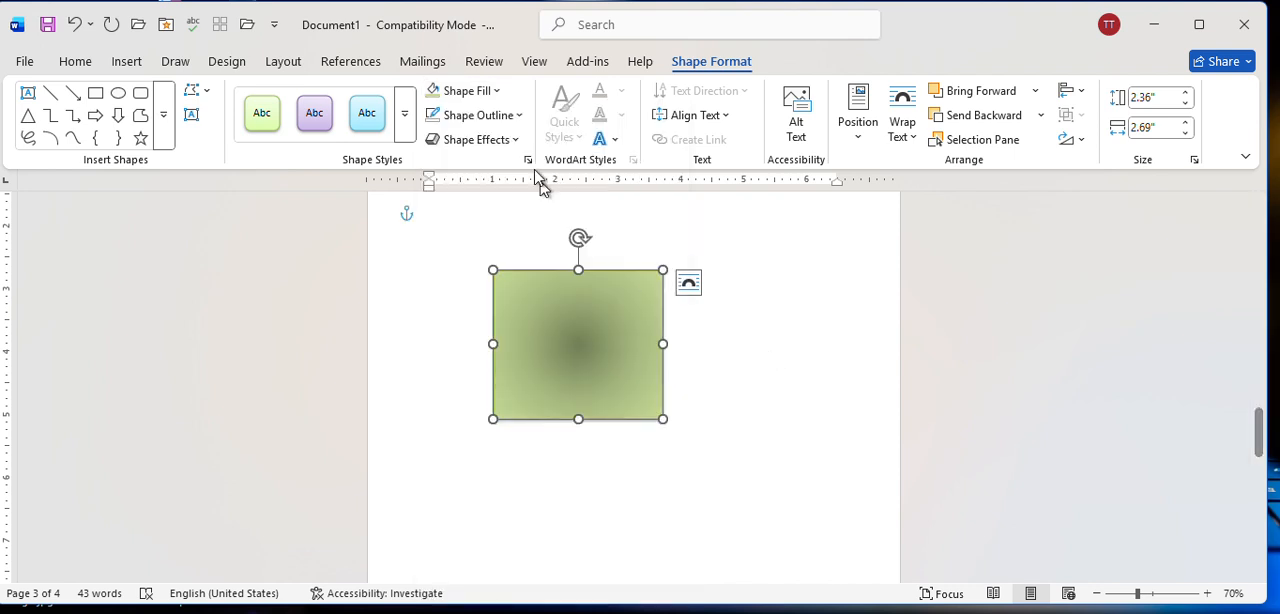
pyautogui.click(503, 118)
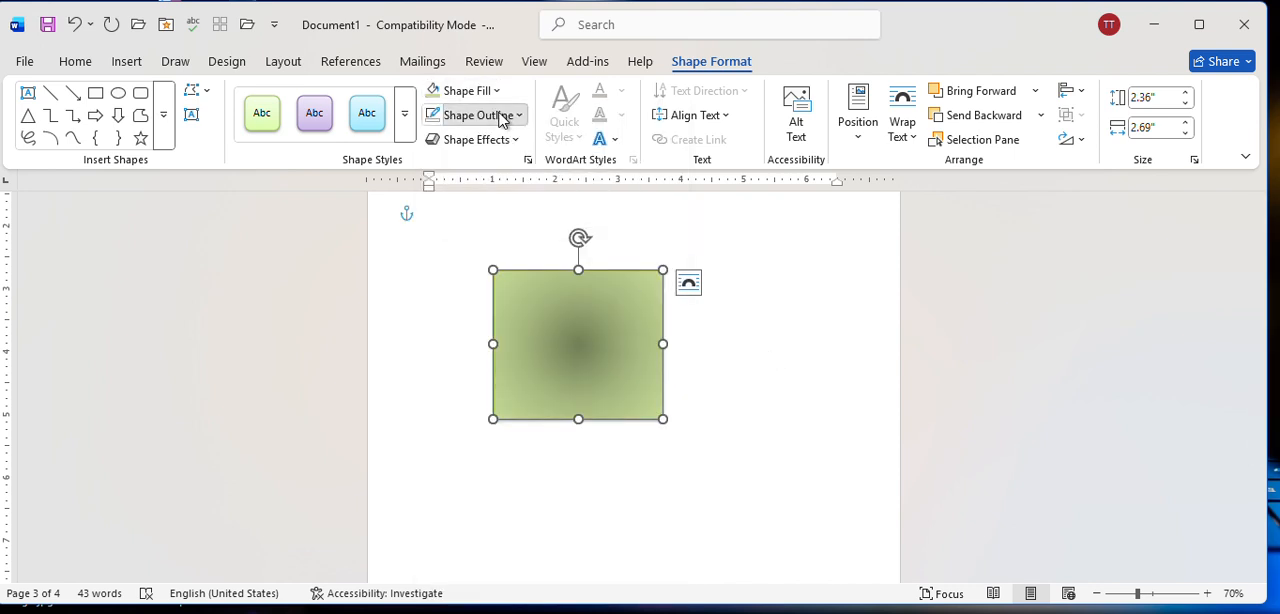
pyautogui.click(743, 411)
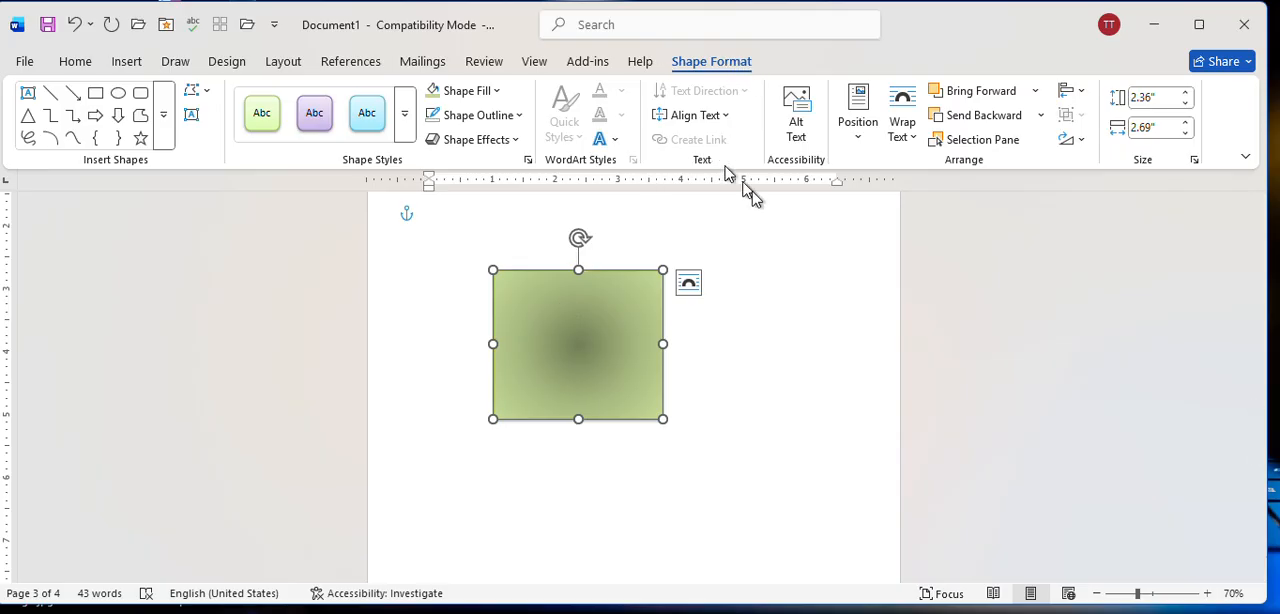
# Reselect the green gradient rectangle and review its outline color, weight, sketched and dash options without applying any.
pyautogui.click(786, 417)
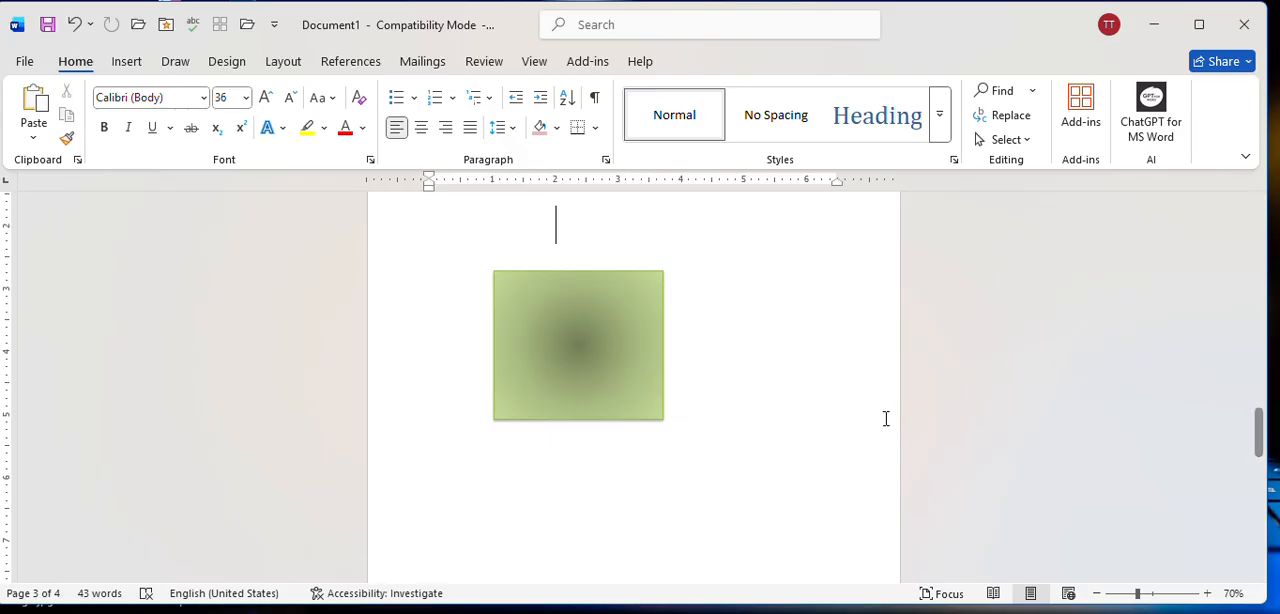
pyautogui.click(550, 335)
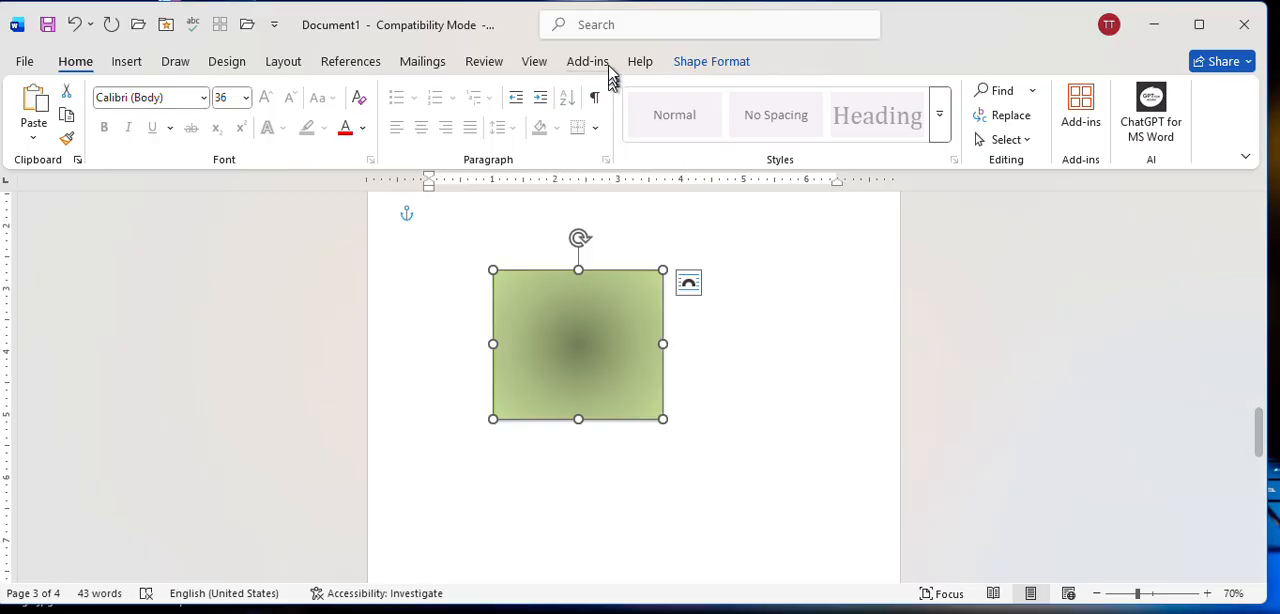
pyautogui.click(720, 63)
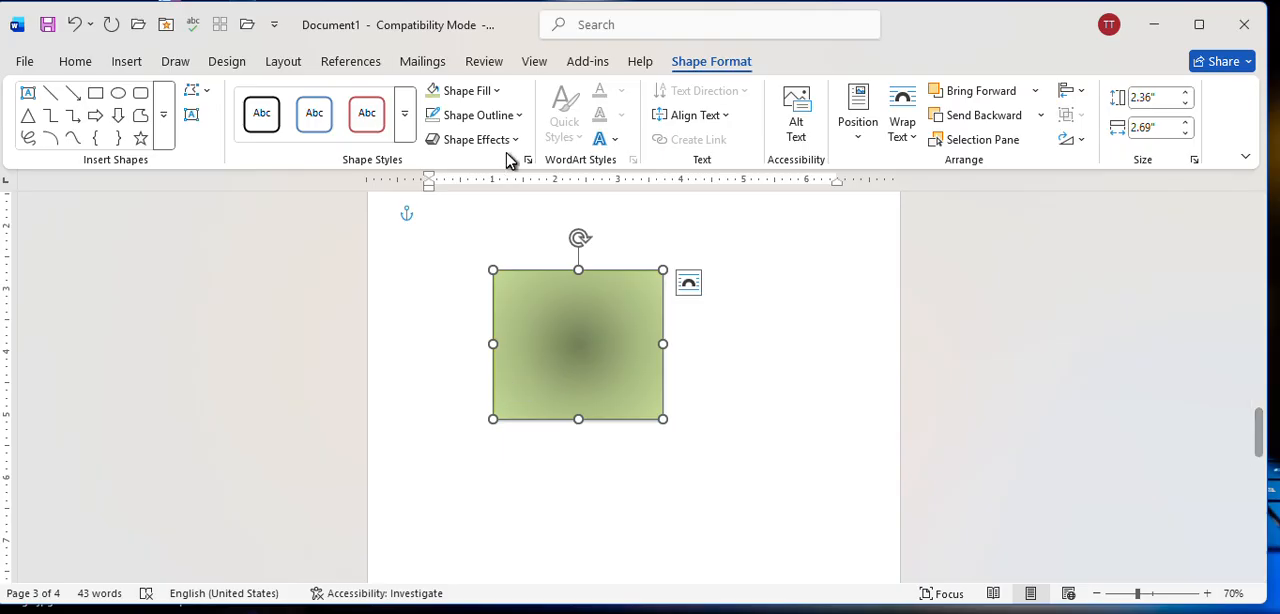
pyautogui.click(457, 116)
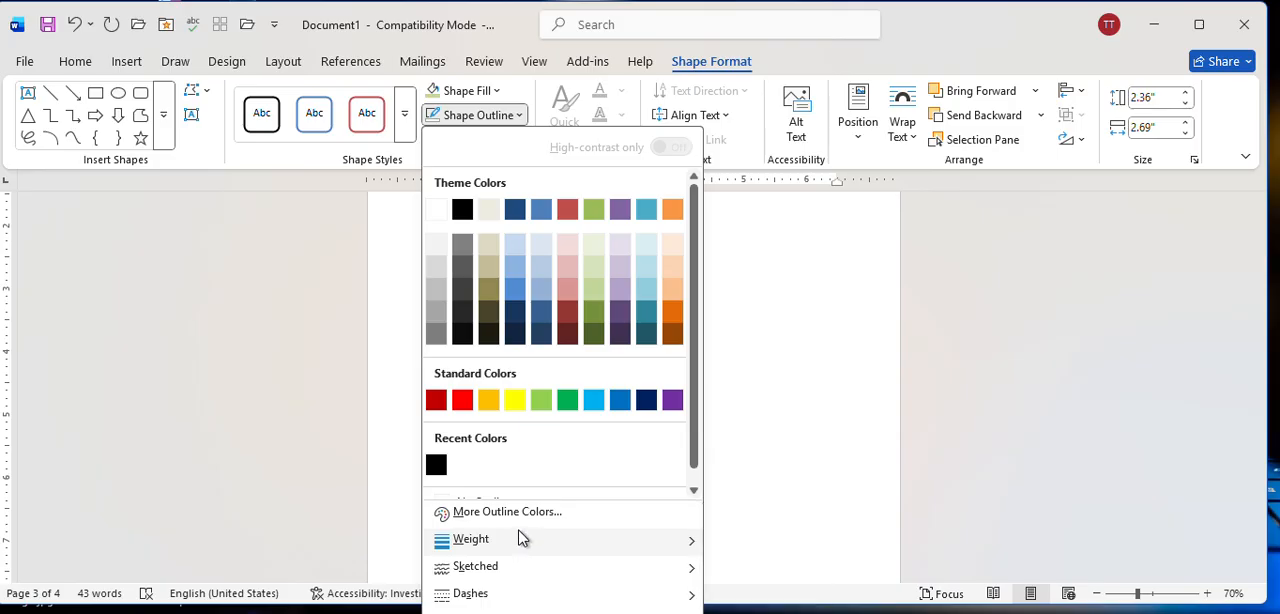
pyautogui.moveTo(518, 539)
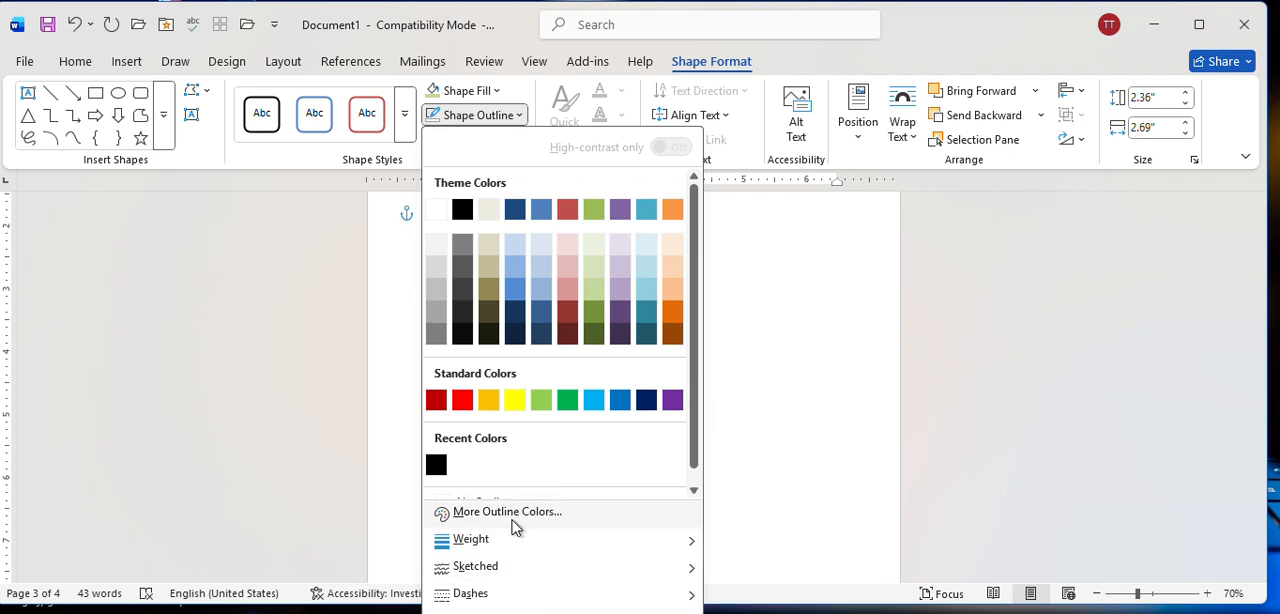
pyautogui.moveTo(505, 600)
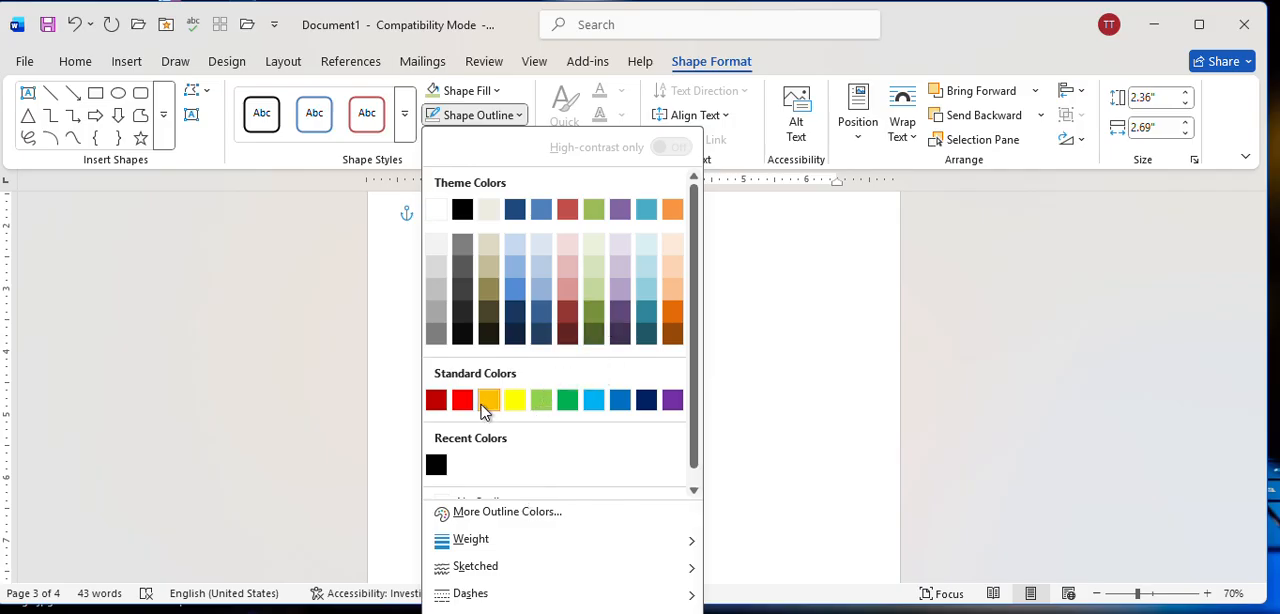
pyautogui.click(745, 342)
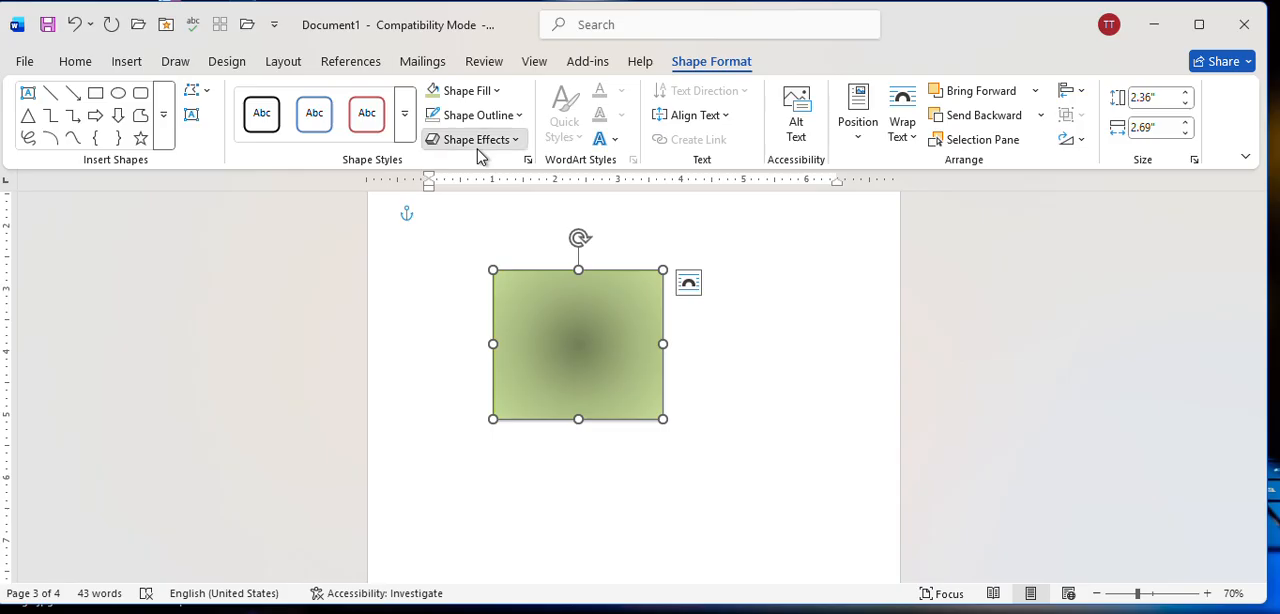
# Apply the last preset shape effect, in the third row of the presets, to the rectangle for a tilted 3-D look.
pyautogui.click(478, 150)
pyautogui.moveTo(487, 185)
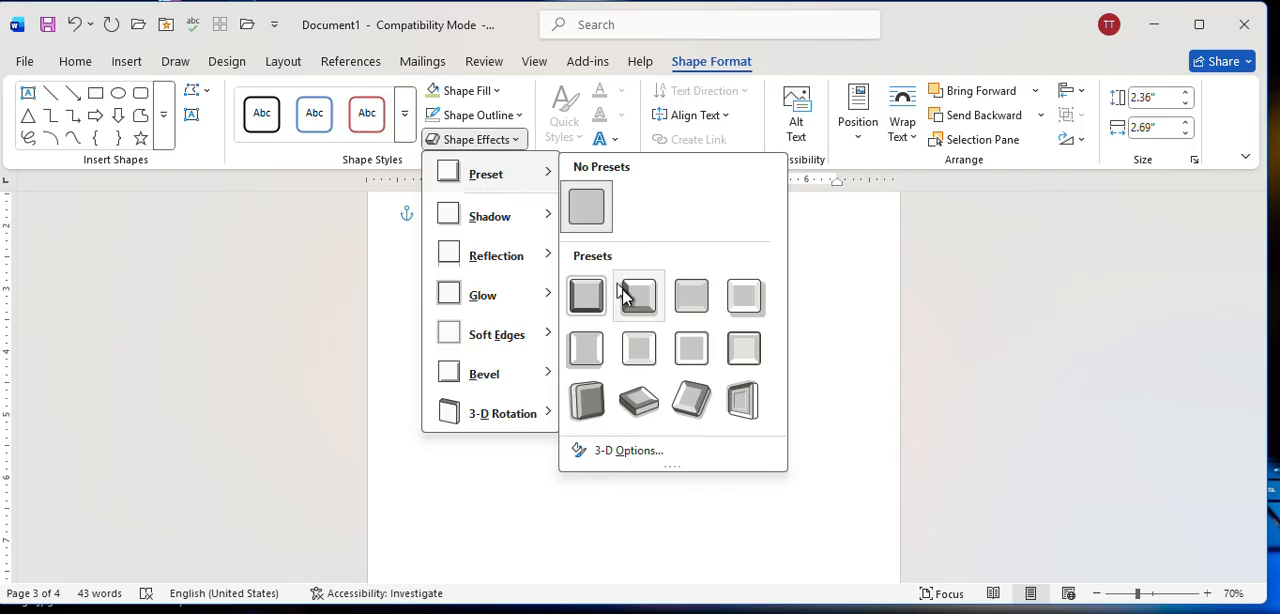
pyautogui.click(743, 398)
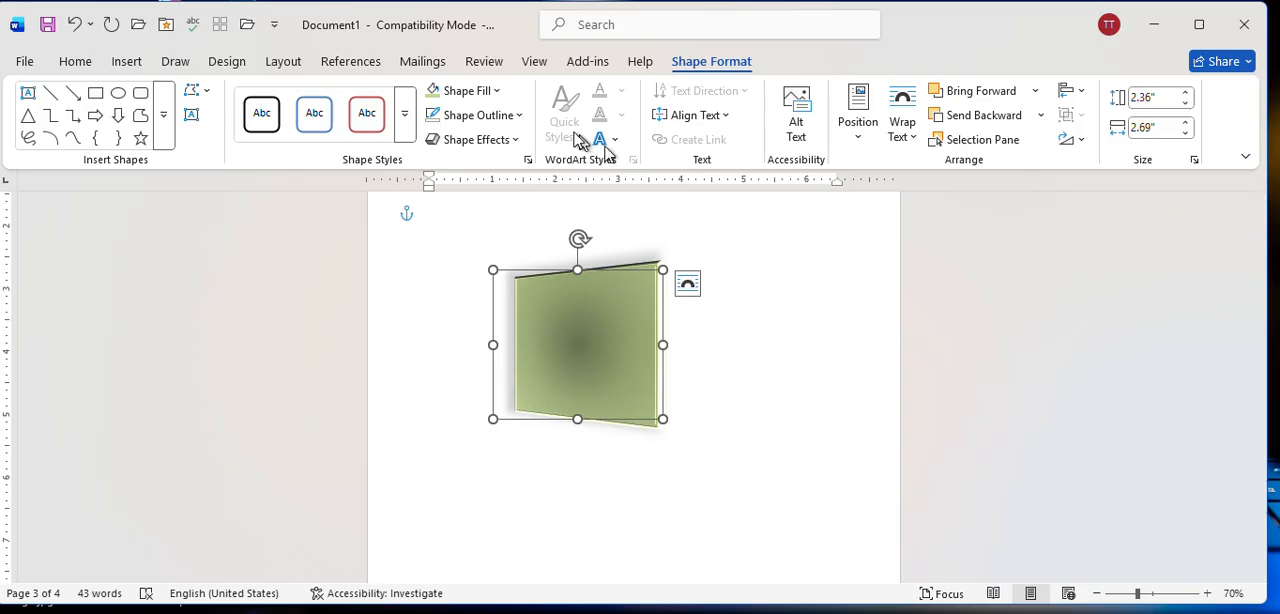
# Examine the text effects for fonts and the WordArt styles available for insertion without applying any.
pyautogui.click(75, 62)
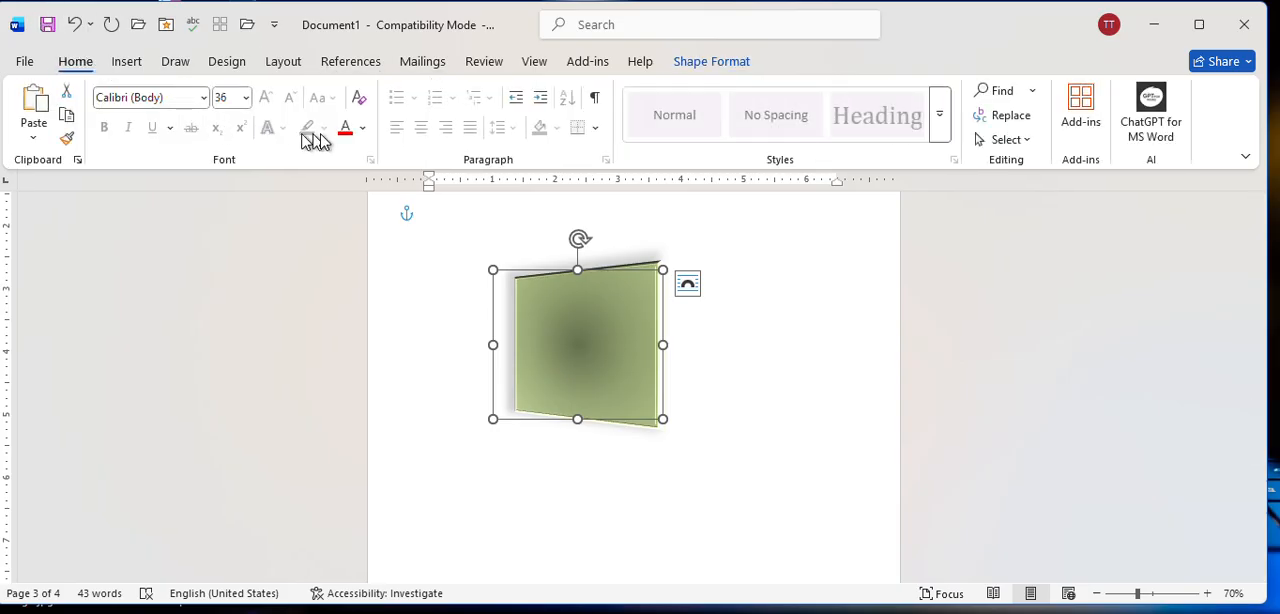
pyautogui.click(478, 488)
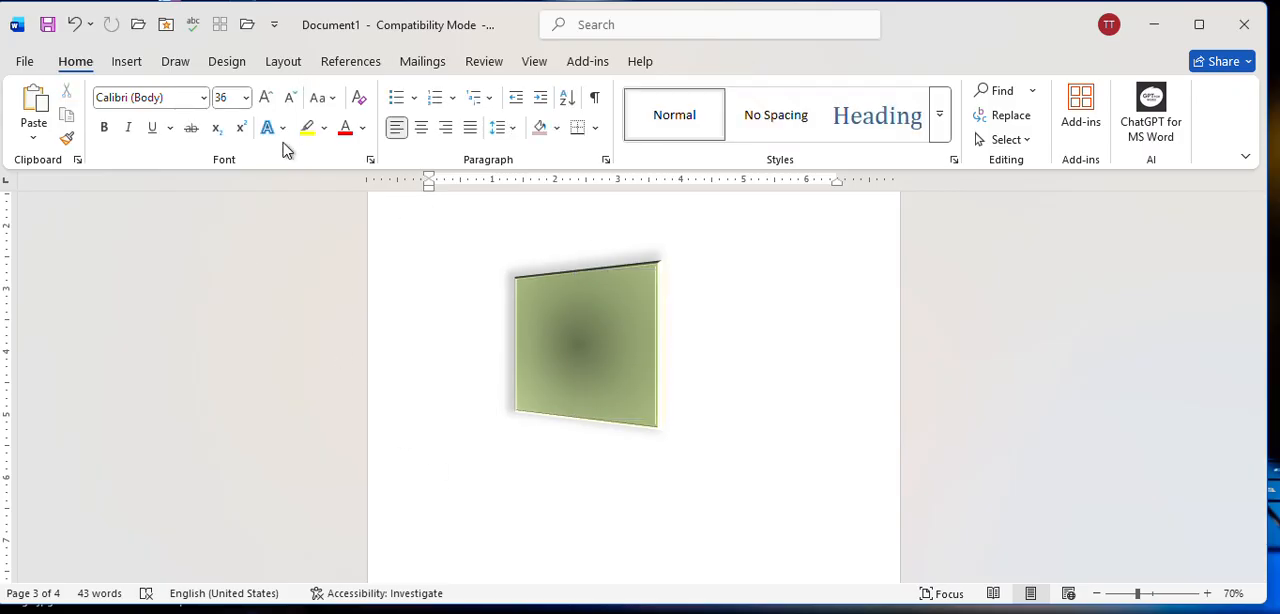
pyautogui.click(275, 128)
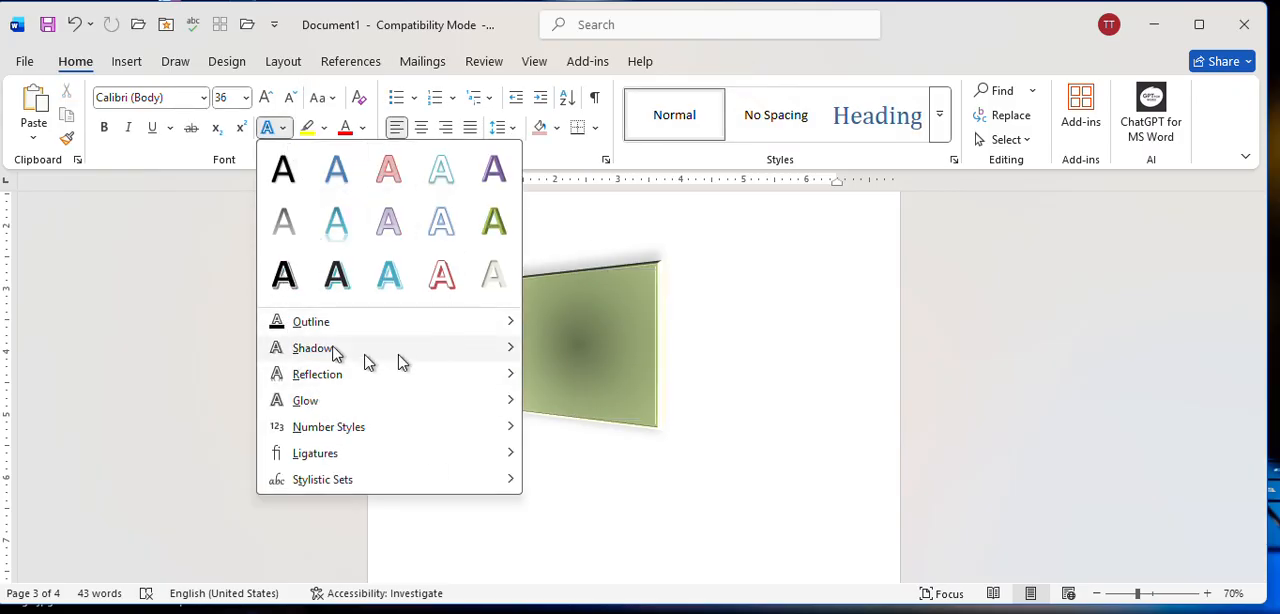
pyautogui.moveTo(391, 372)
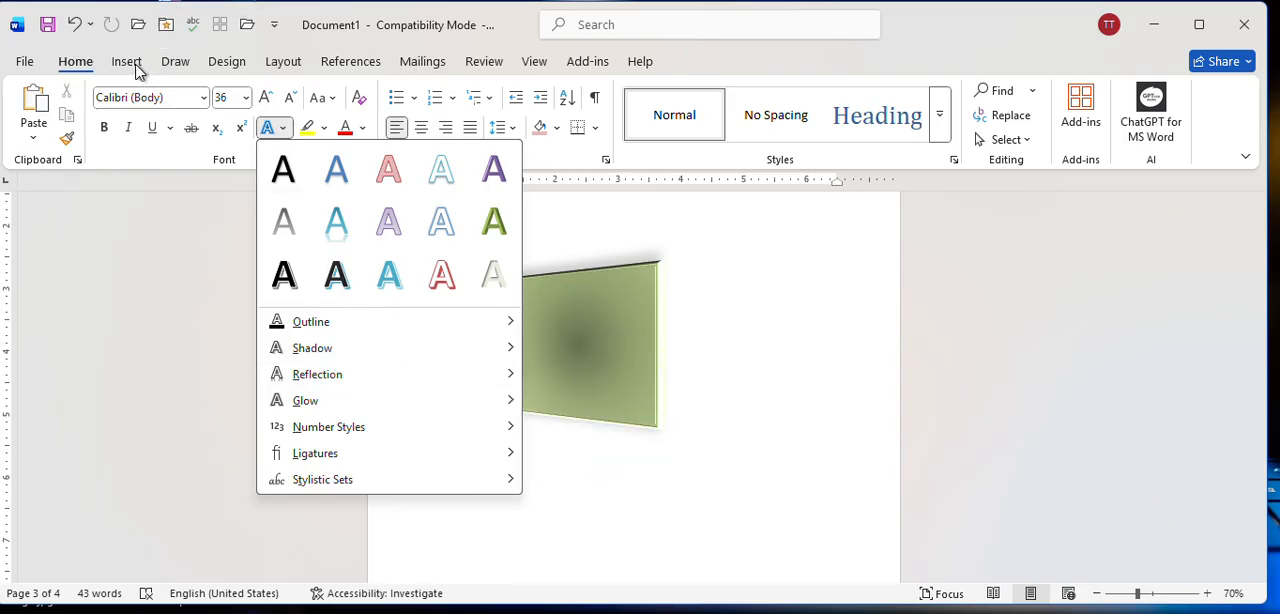
pyautogui.press('Escape')
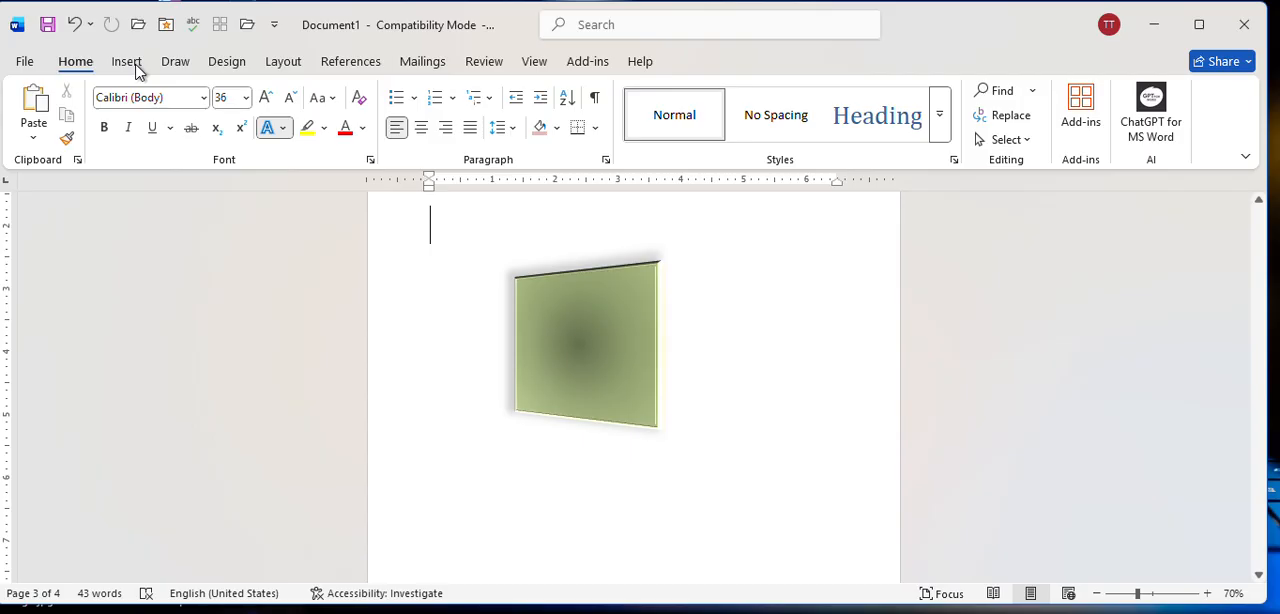
pyautogui.click(136, 66)
pyautogui.click(587, 385)
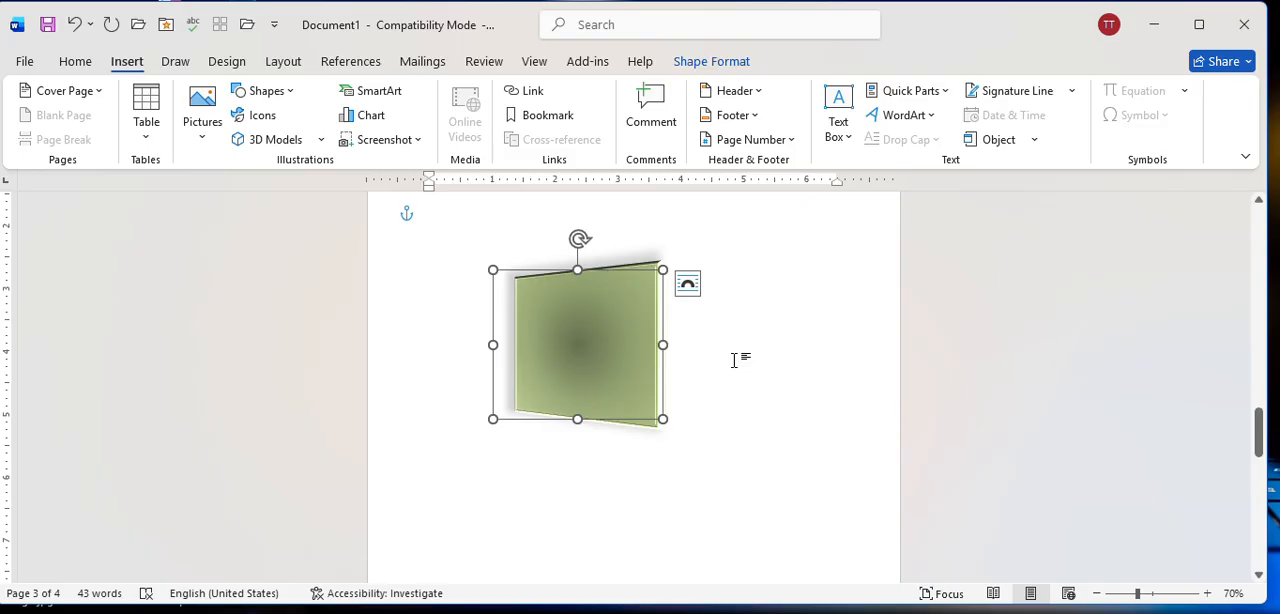
pyautogui.click(878, 117)
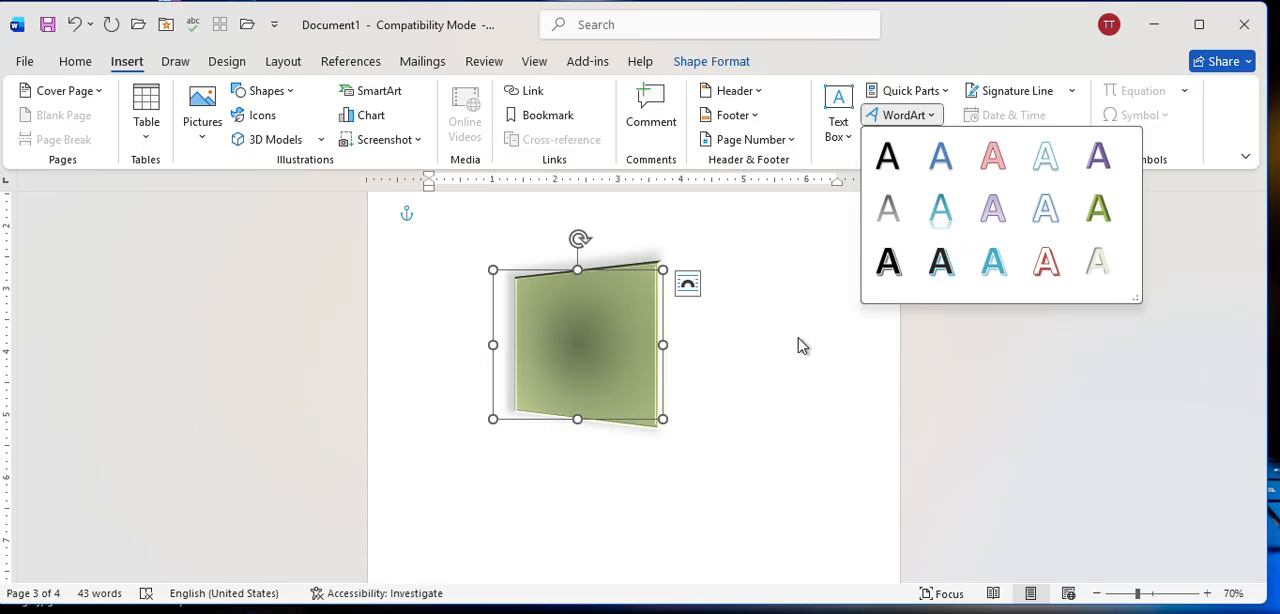
pyautogui.click(721, 372)
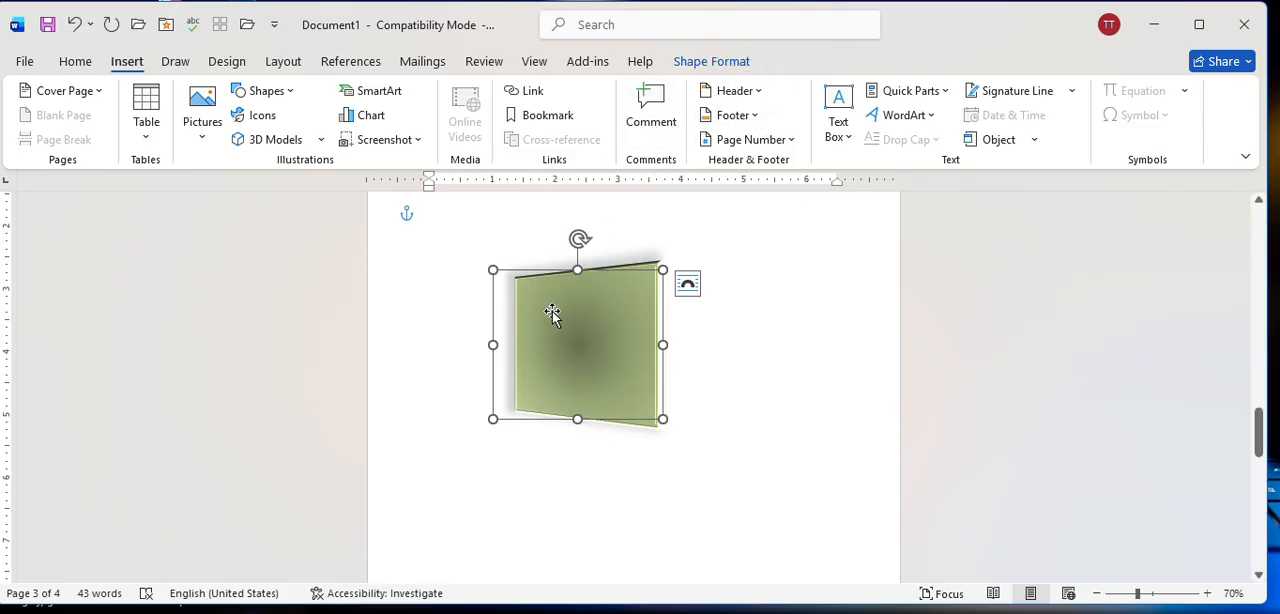
# Move the 3-D rectangle slightly down and to the right on page 3.
pyautogui.click(703, 64)
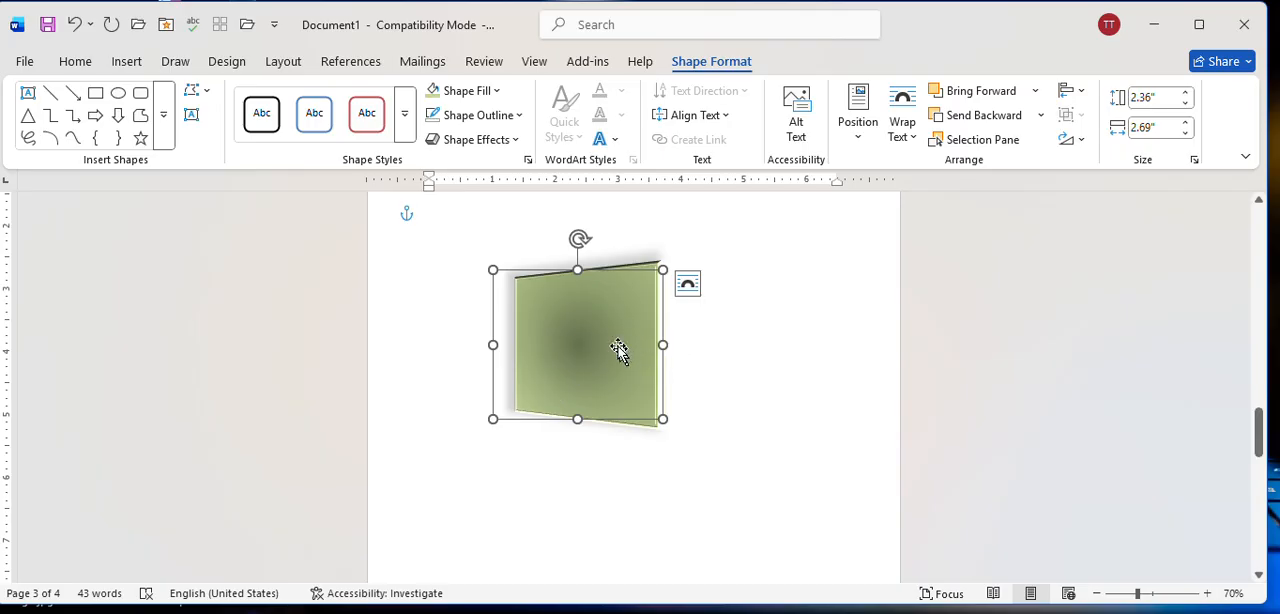
pyautogui.moveTo(619, 349); pyautogui.dragTo(627, 381)
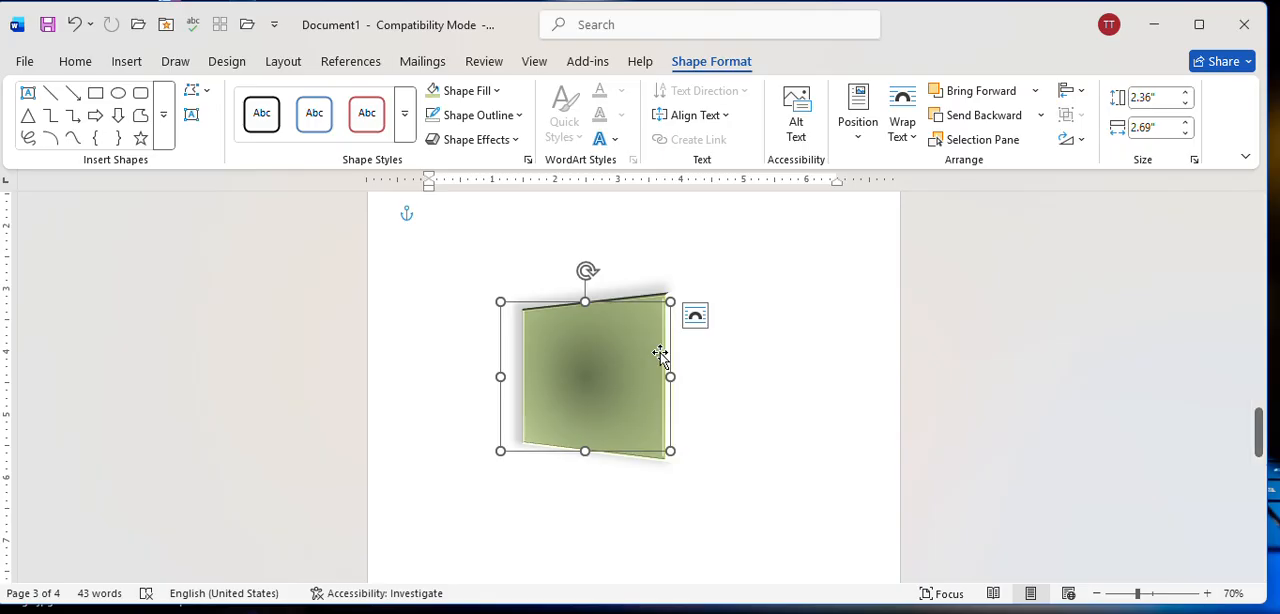
# View the full shape gallery and the SmartArt graphic choices without inserting anything.
pyautogui.click(160, 120)
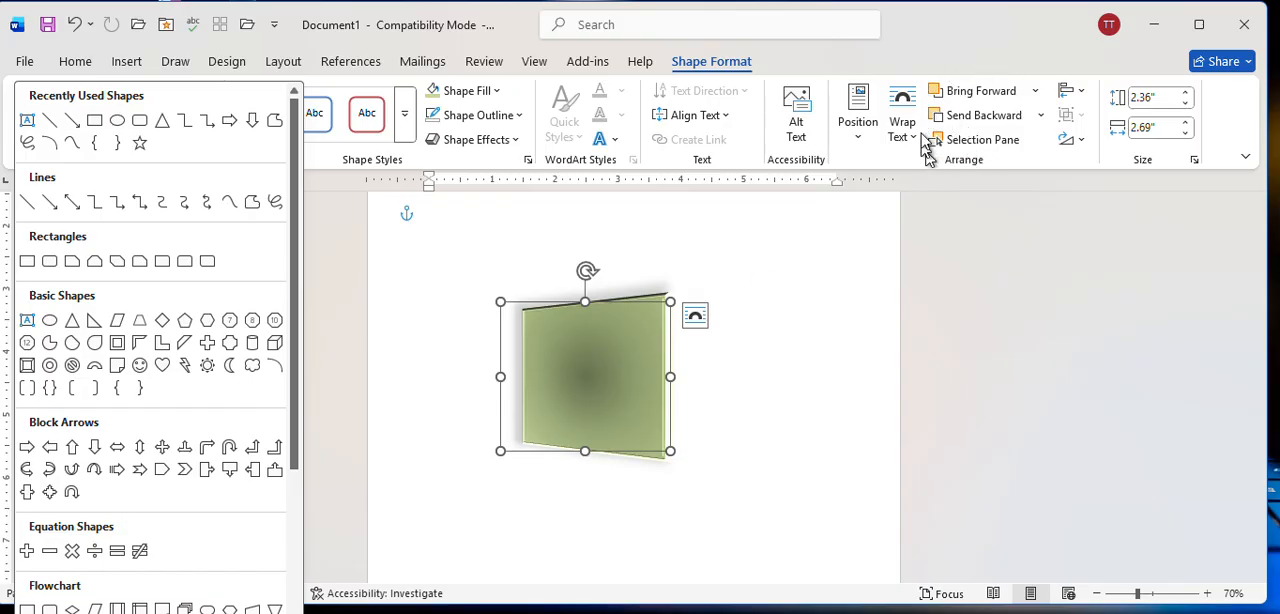
pyautogui.click(740, 330)
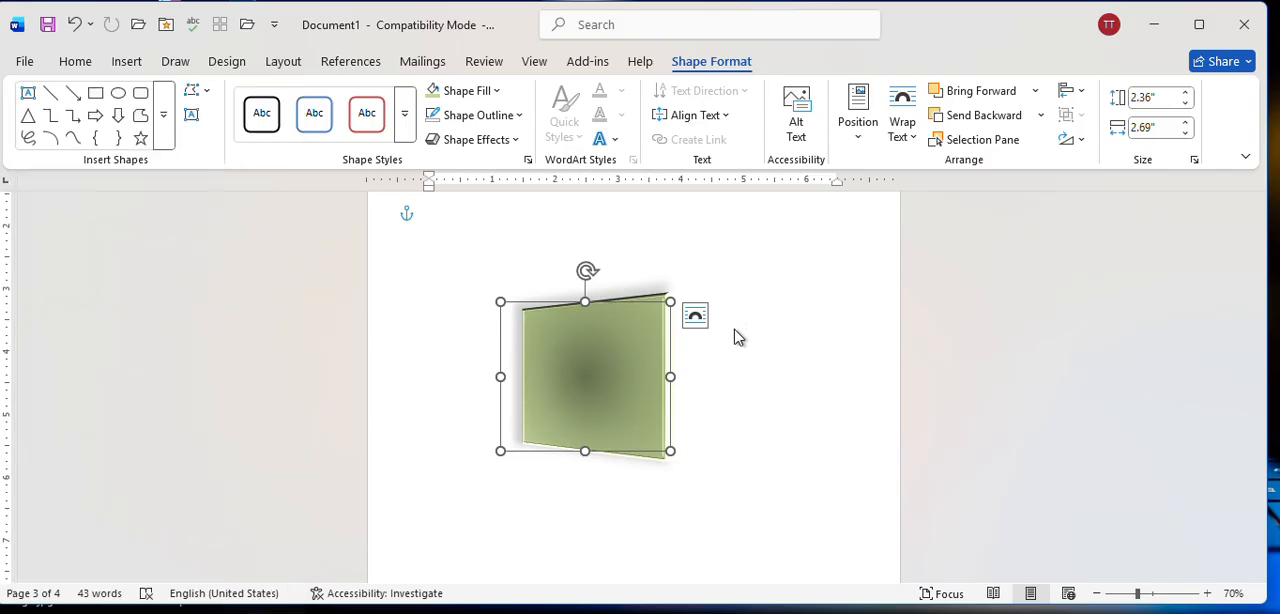
pyautogui.click(127, 64)
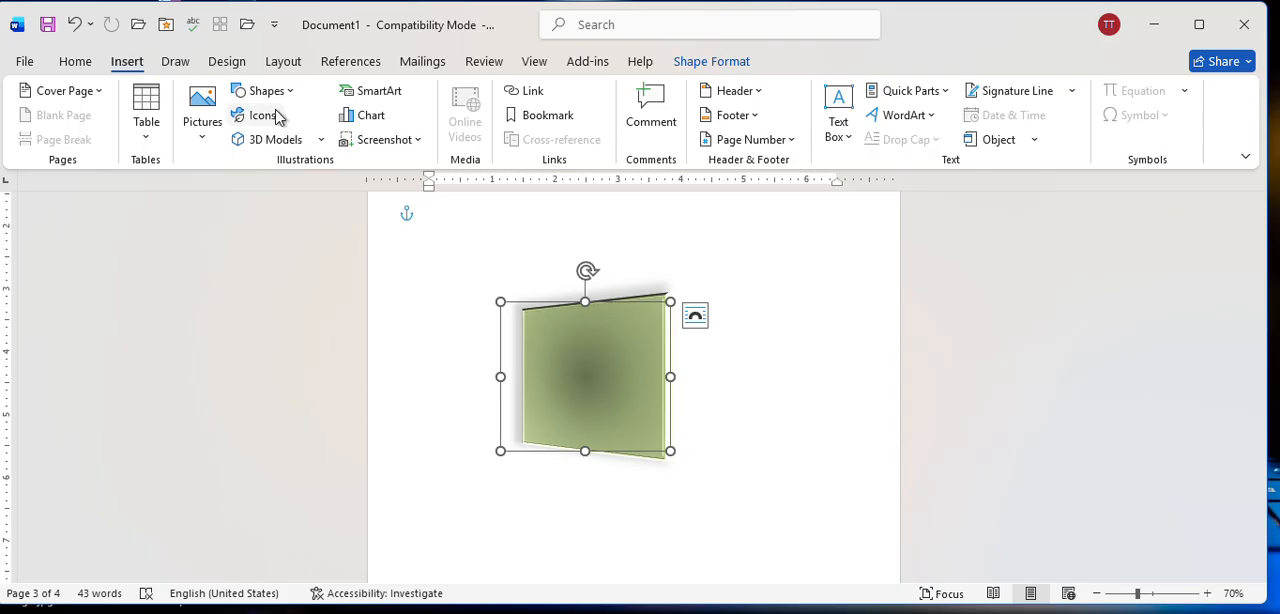
pyautogui.click(397, 95)
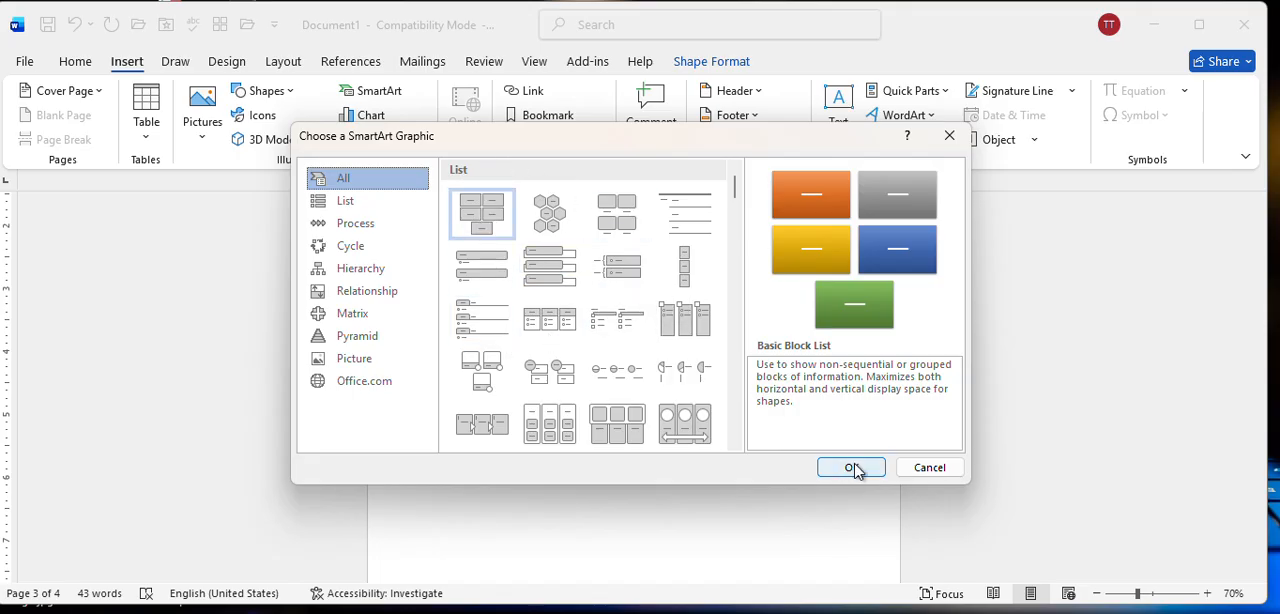
pyautogui.click(910, 468)
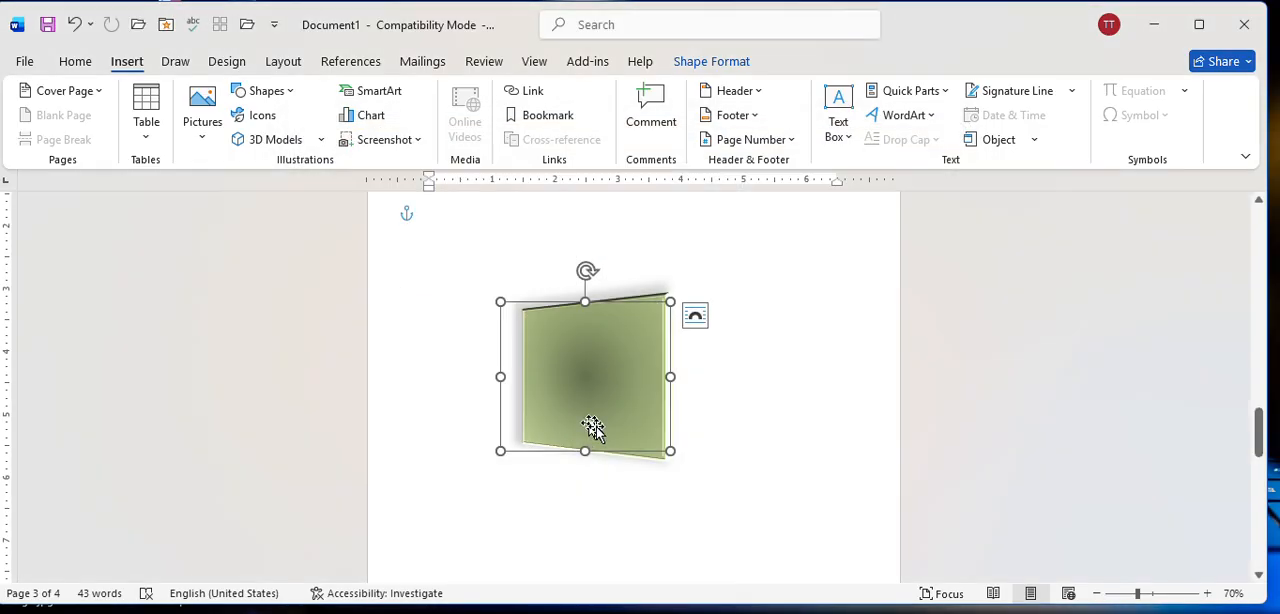
# Shrink the 3-D rectangle to about half its width and less than half its height.
pyautogui.moveTo(640, 405); pyautogui.dragTo(596, 376)
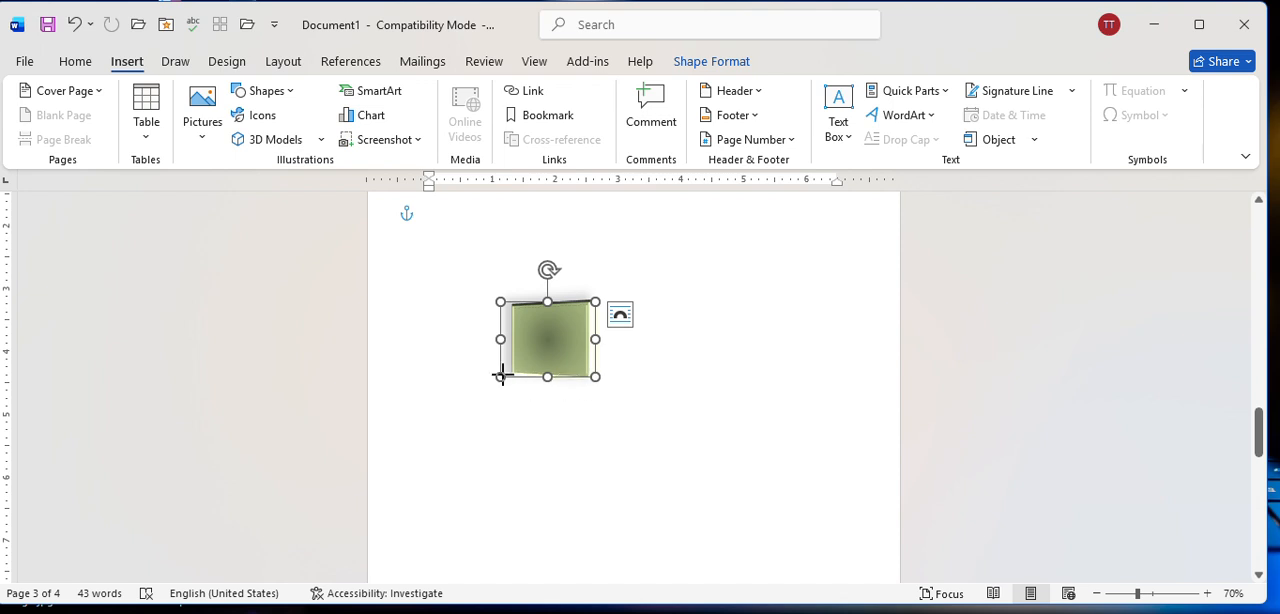
pyautogui.moveTo(500, 376); pyautogui.dragTo(508, 364)
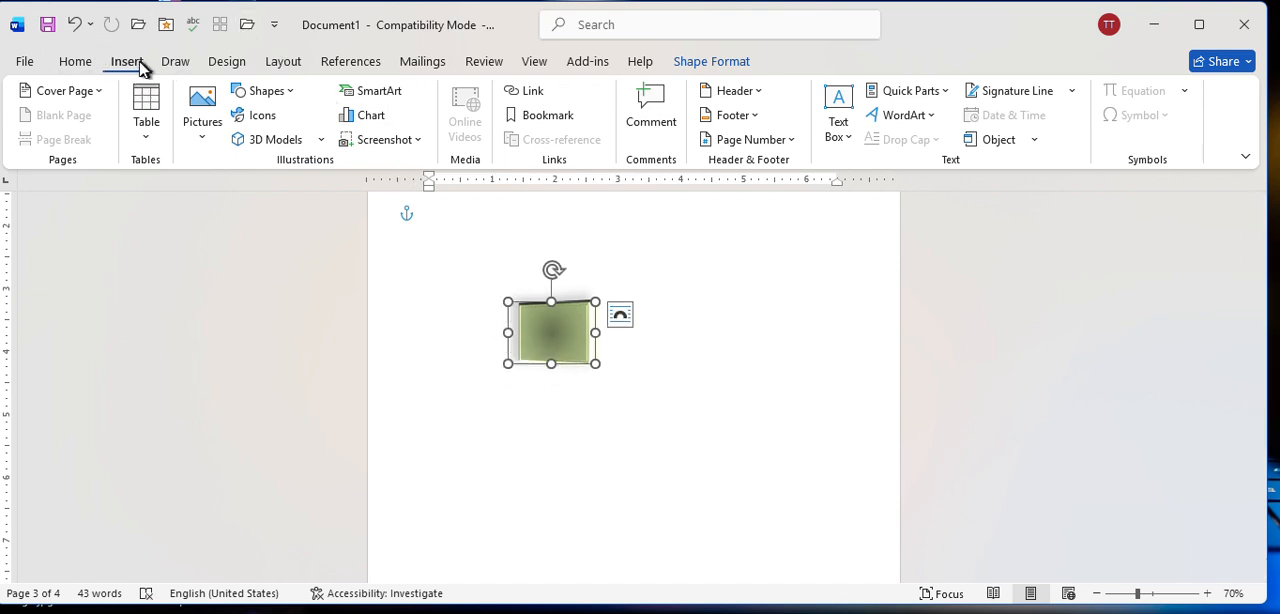
# Browse the insertable shape categories, from lines and basic shapes to flowchart, stars and callouts, without choosing one.
pyautogui.click(257, 99)
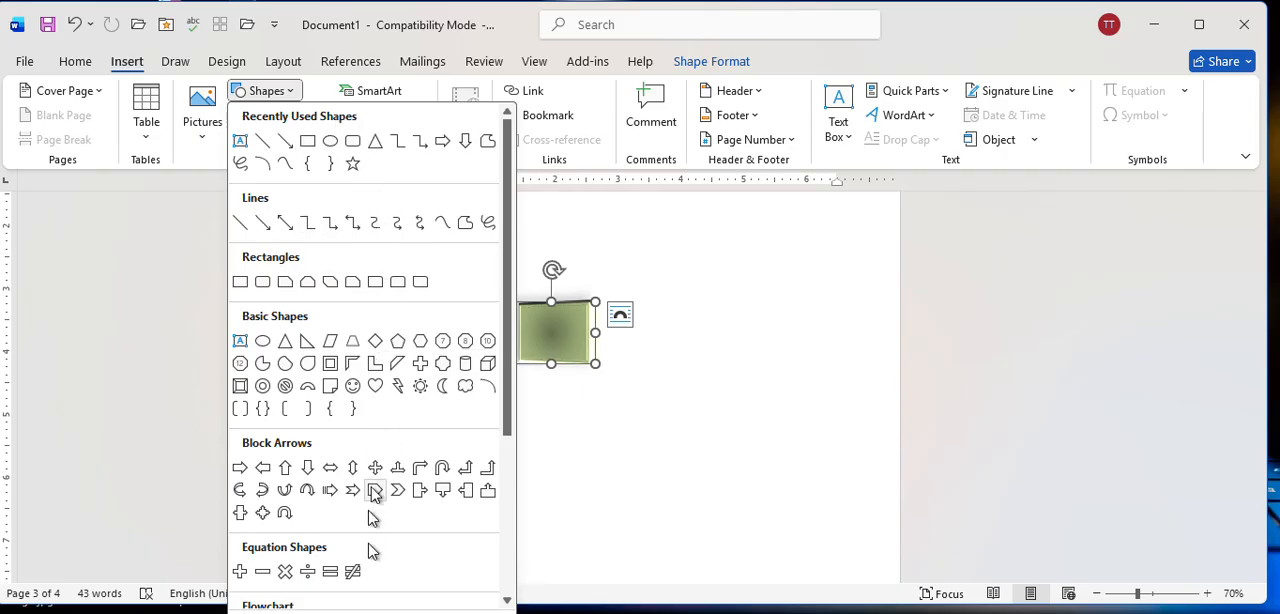
pyautogui.scroll(-5, 375, 470)
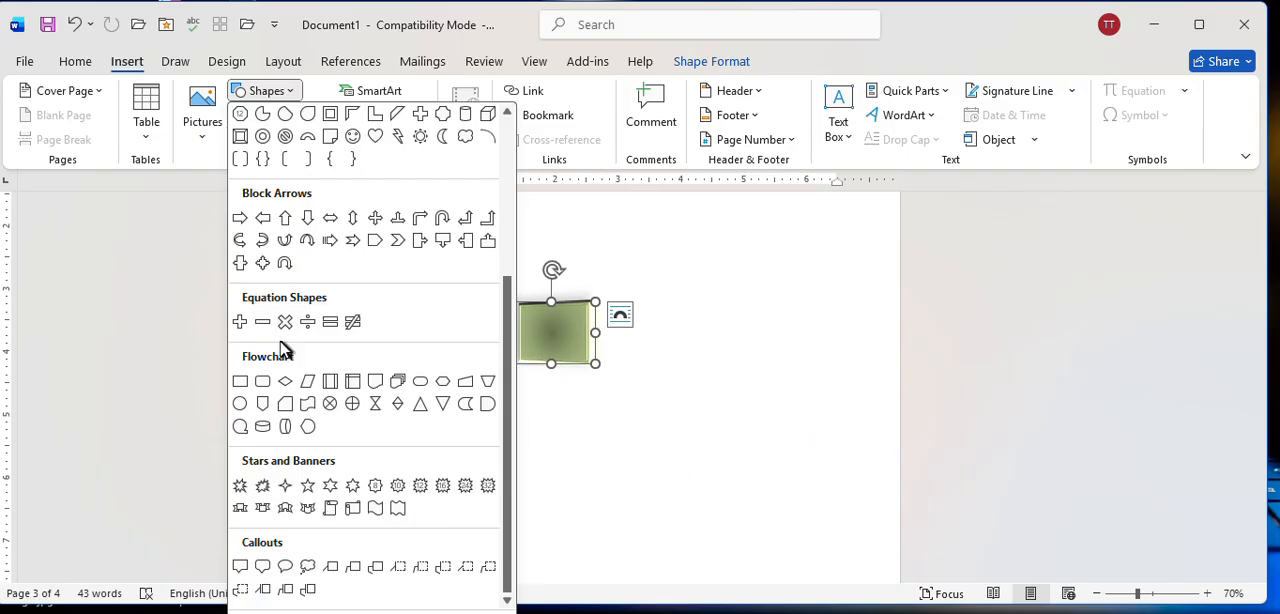
pyautogui.scroll(5, 288, 345)
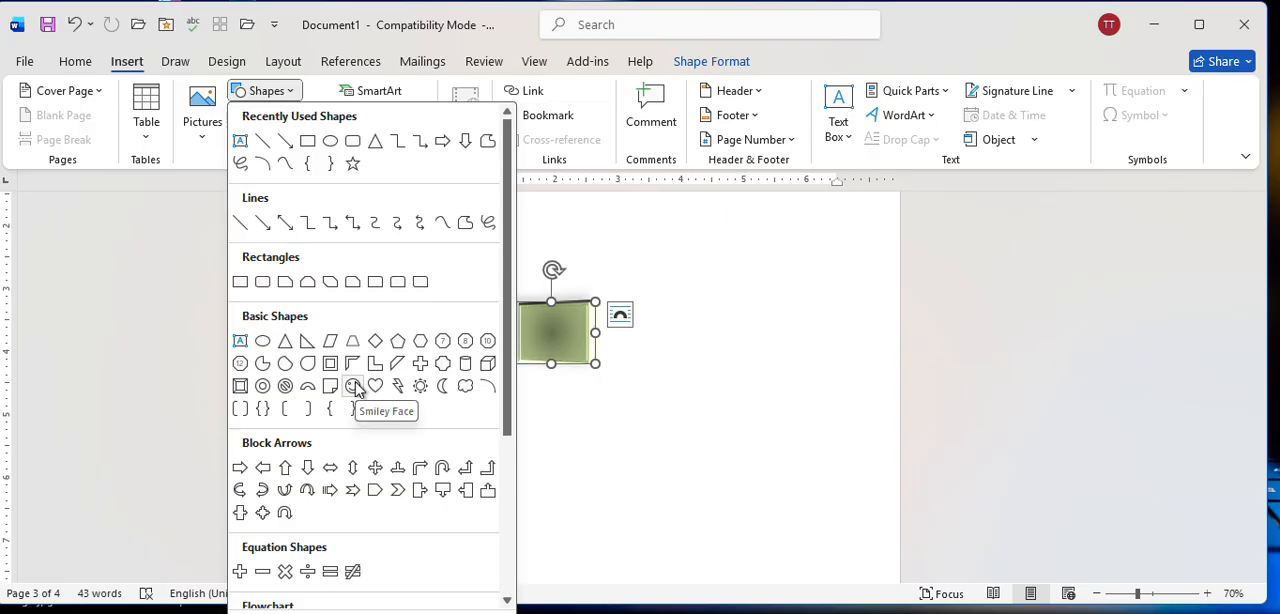
pyautogui.scroll(-3, 357, 390)
pyautogui.scroll(-3, 357, 390)
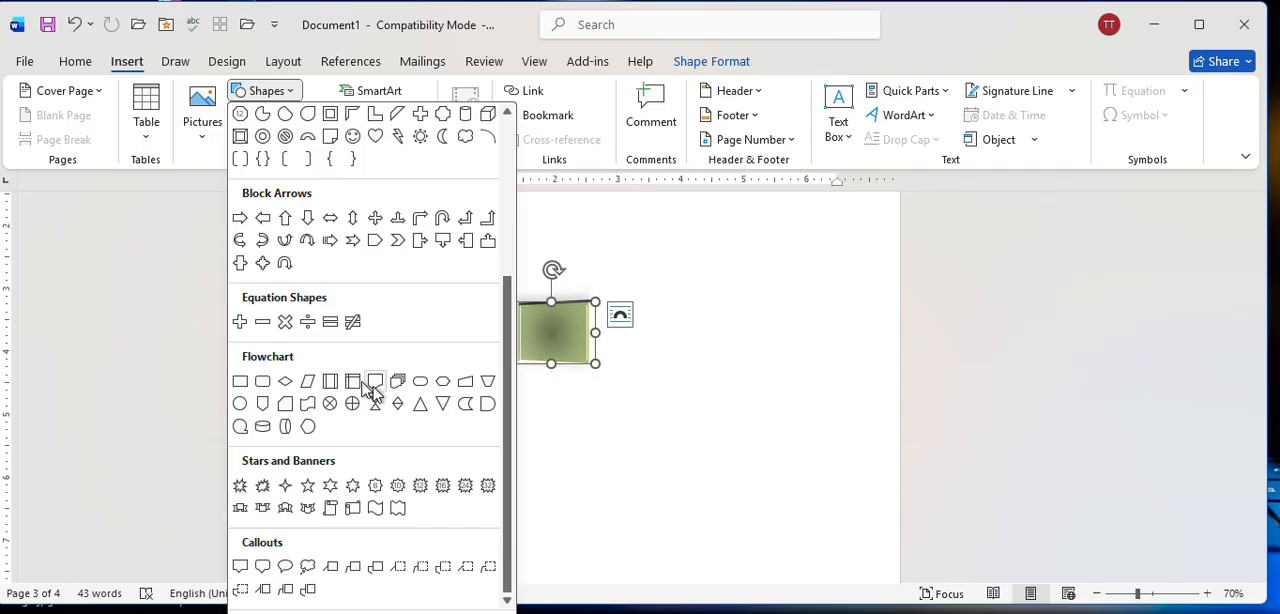
pyautogui.press('Escape')
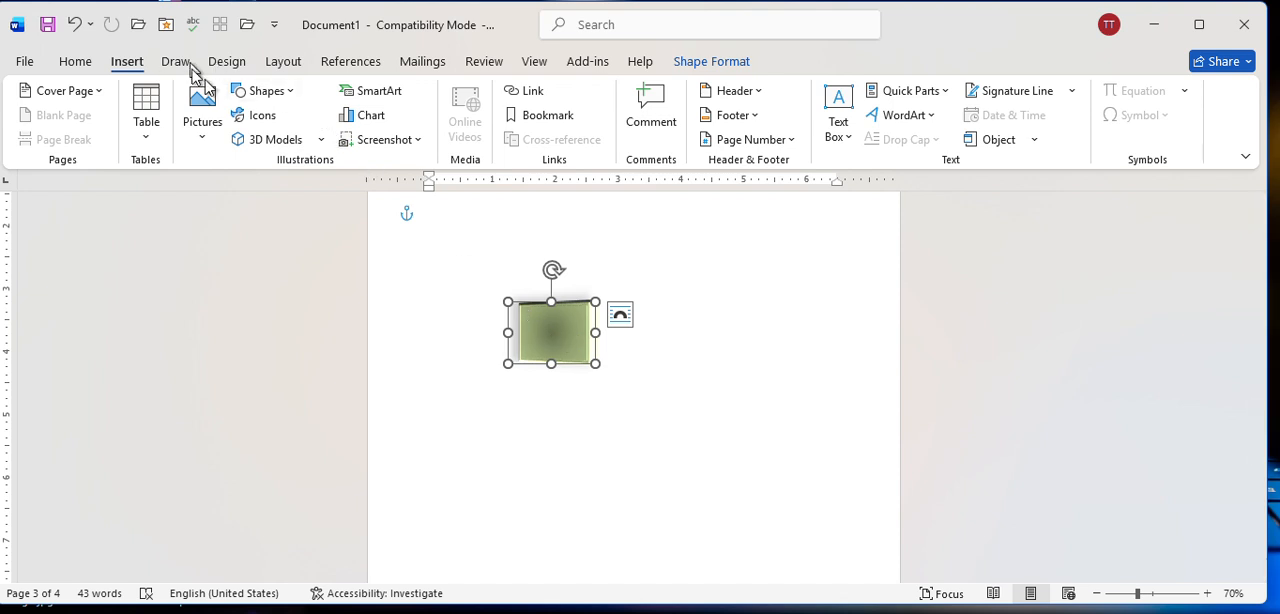
pyautogui.click(252, 93)
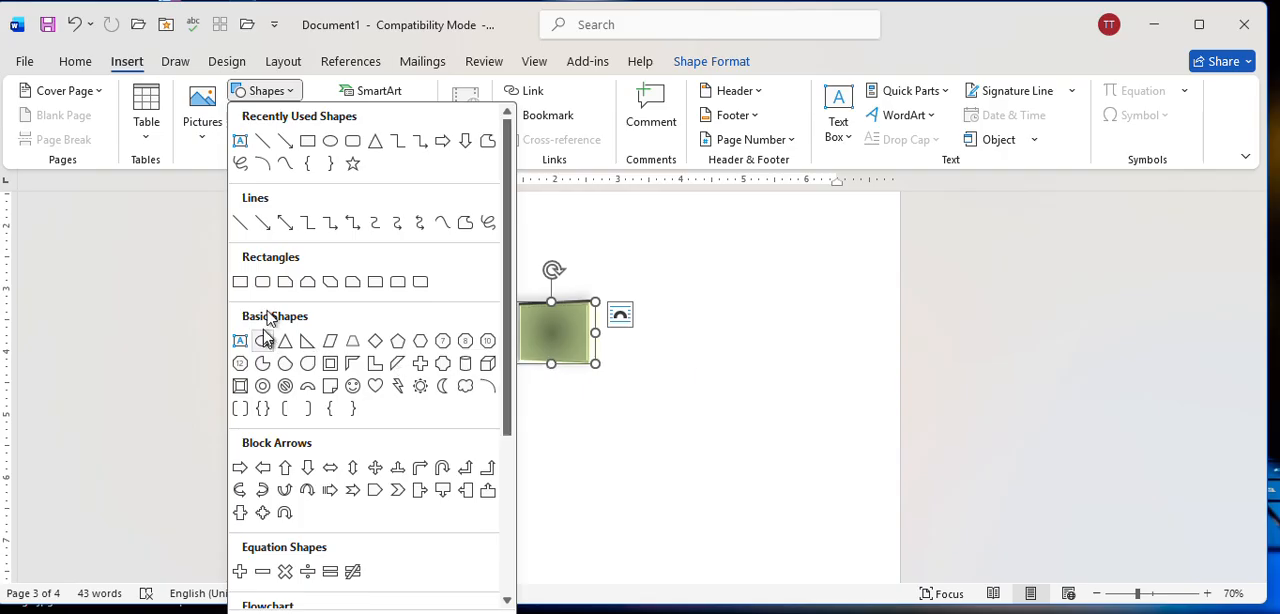
pyautogui.scroll(-3, 368, 428)
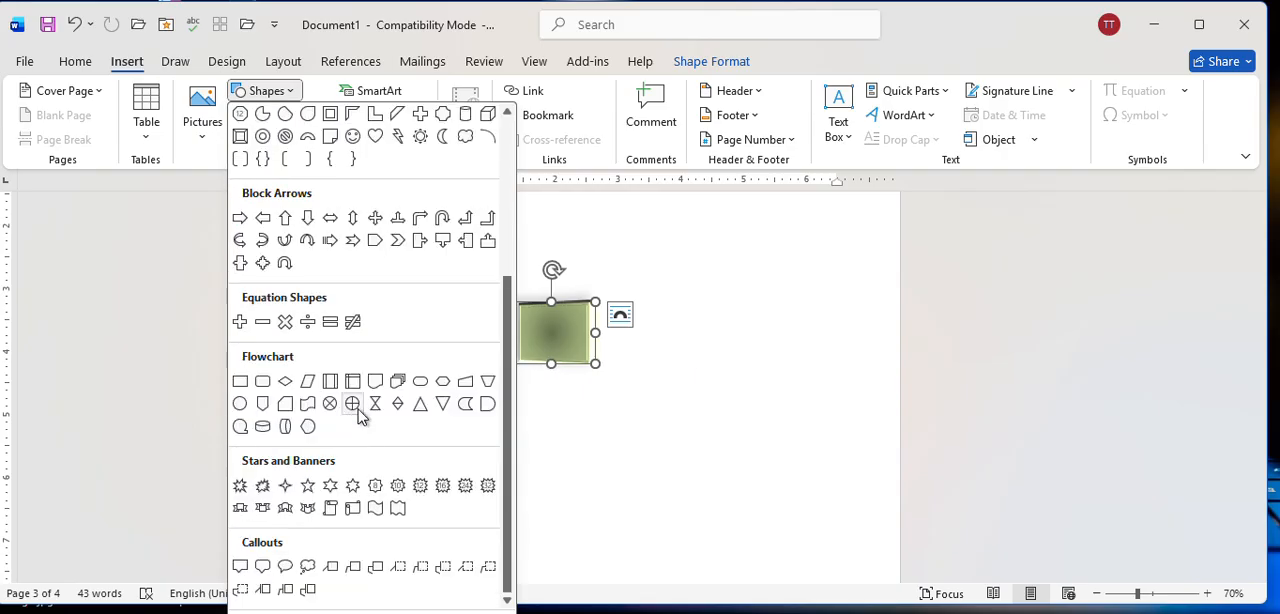
pyautogui.click(680, 437)
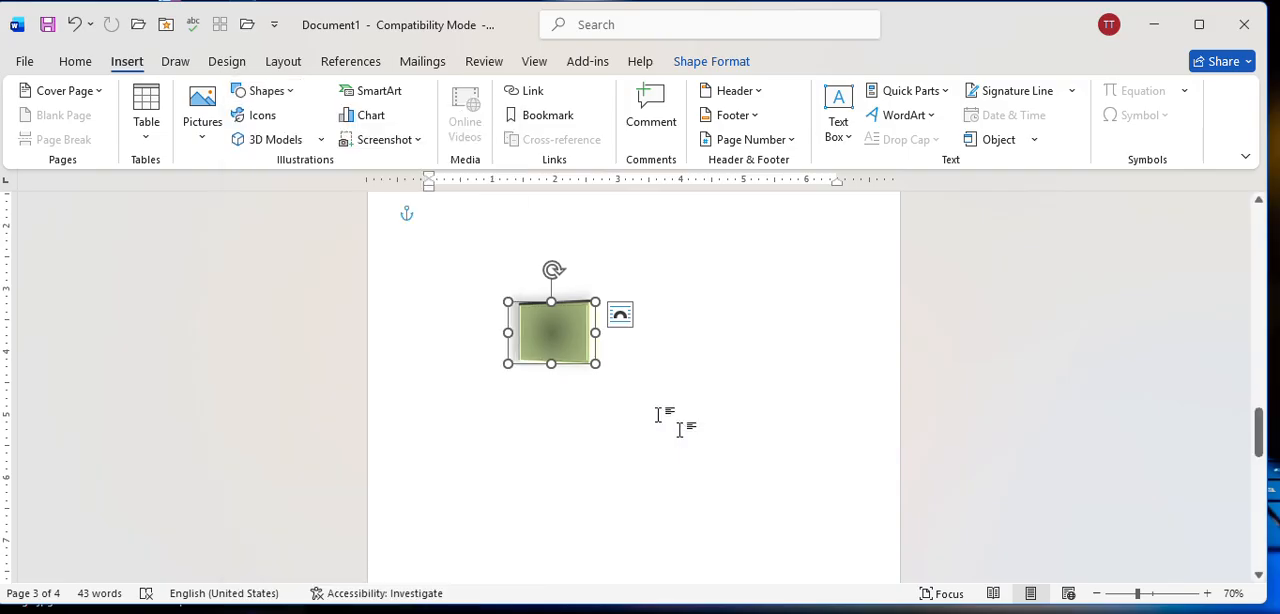
# Browse the SmartArt graphic categories and insert a Block Cycle graphic from the Cycle category on page 3.
pyautogui.click(382, 92)
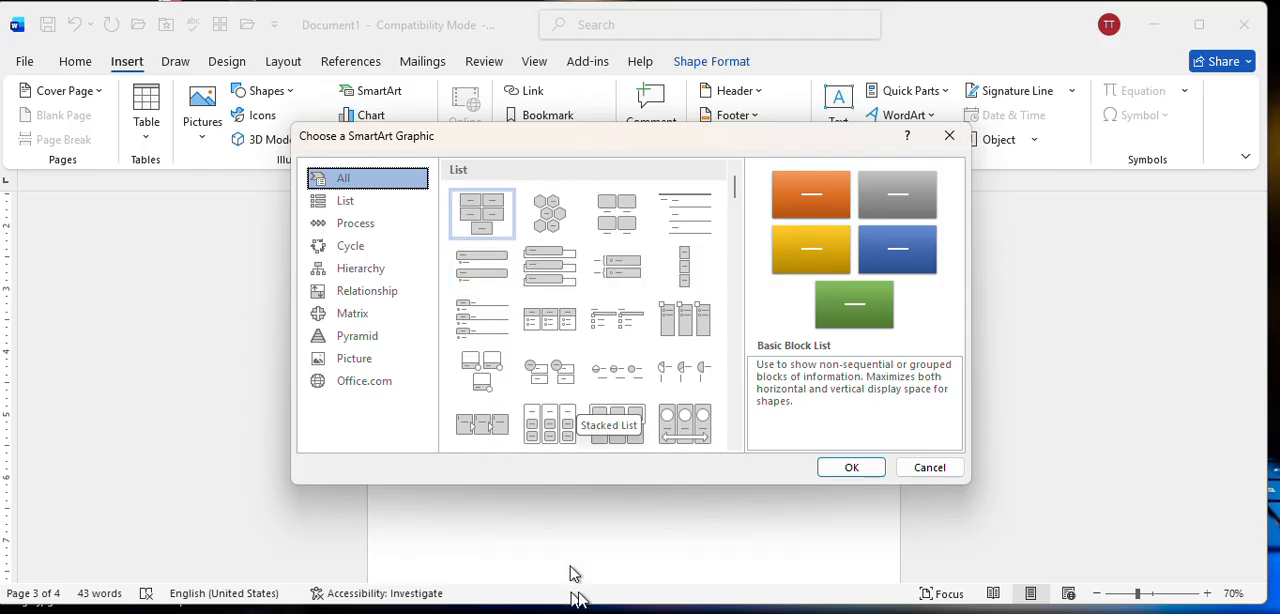
pyautogui.scroll(-5, 600, 390)
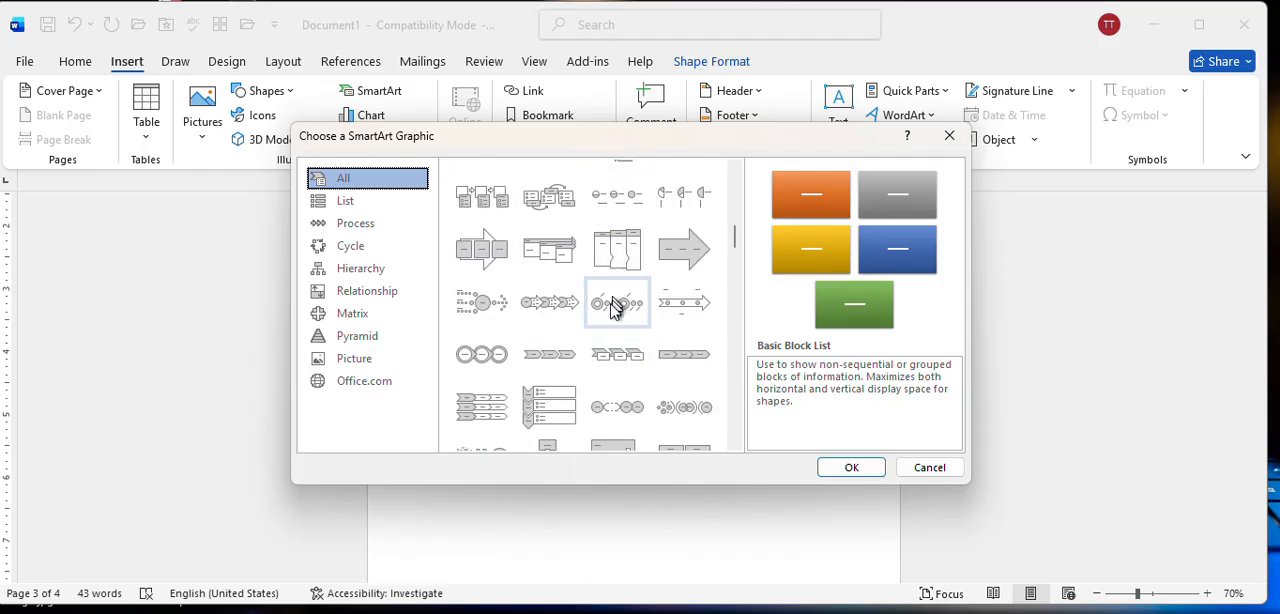
pyautogui.scroll(-3, 610, 320)
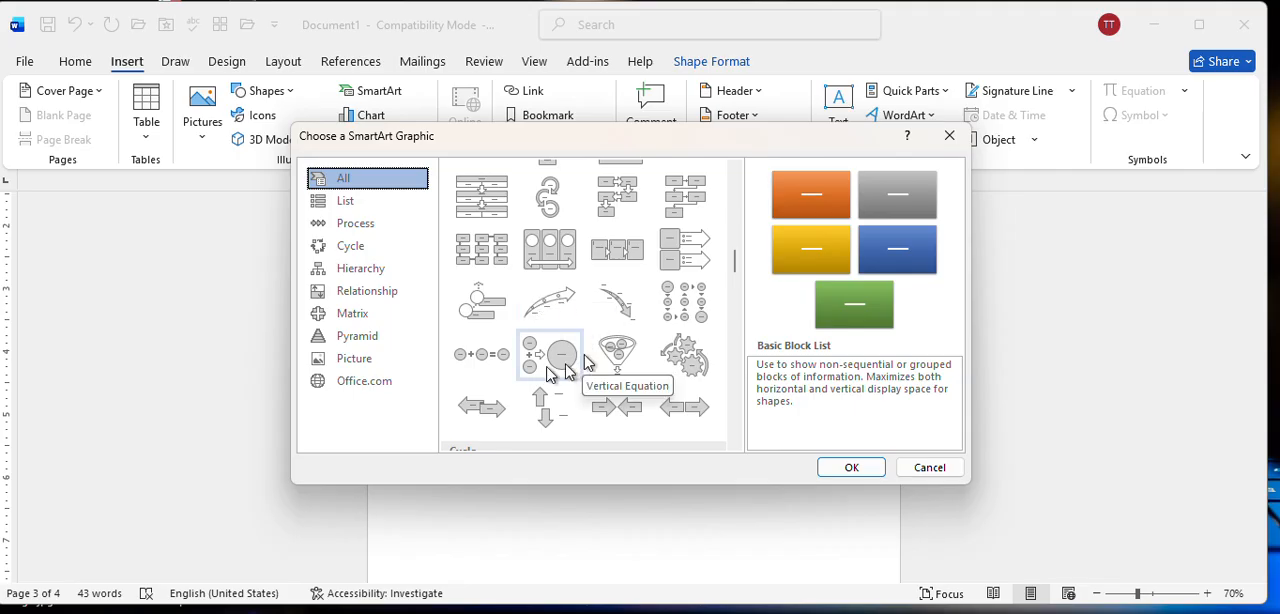
pyautogui.scroll(-5, 588, 375)
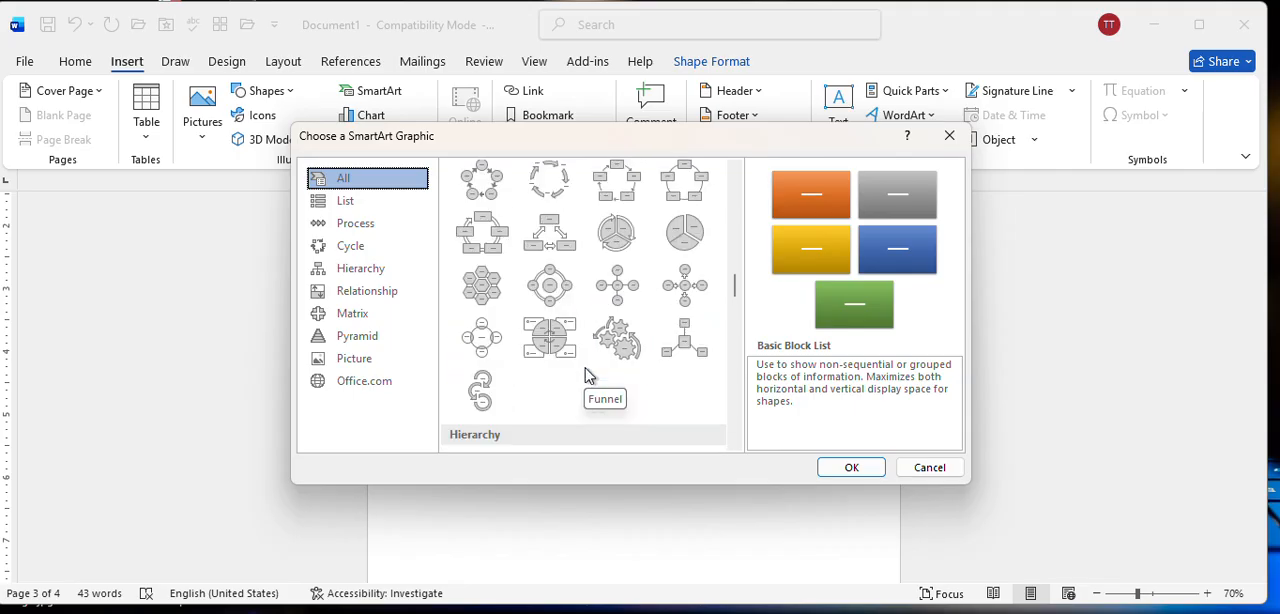
pyautogui.click(362, 201)
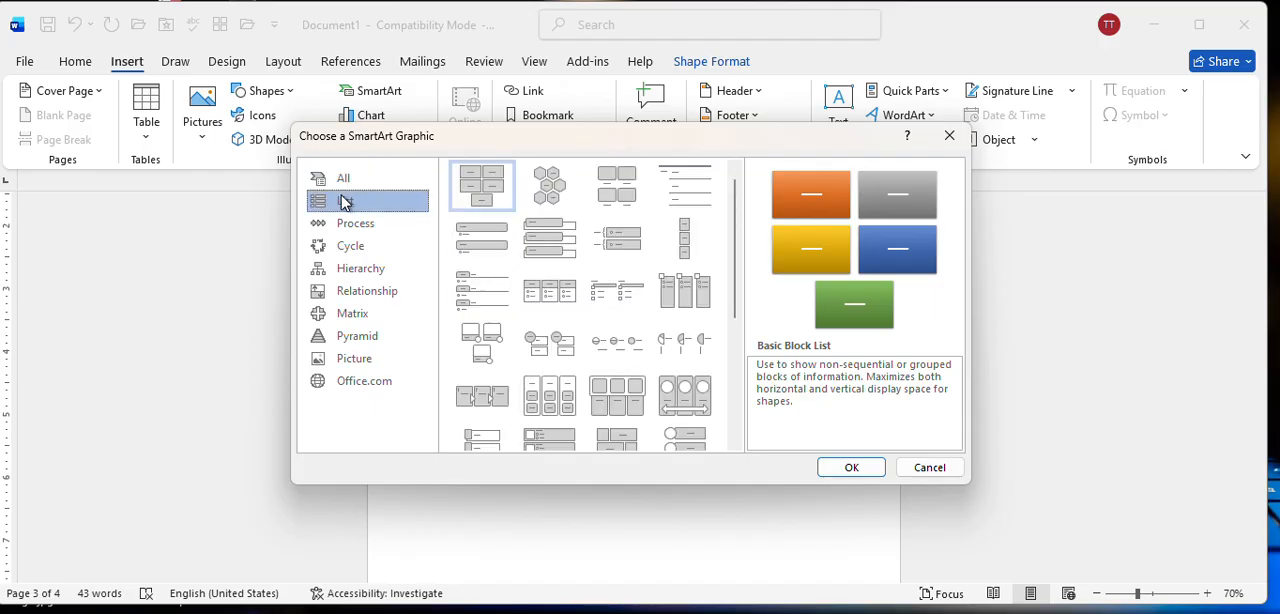
pyautogui.click(357, 228)
pyautogui.click(352, 248)
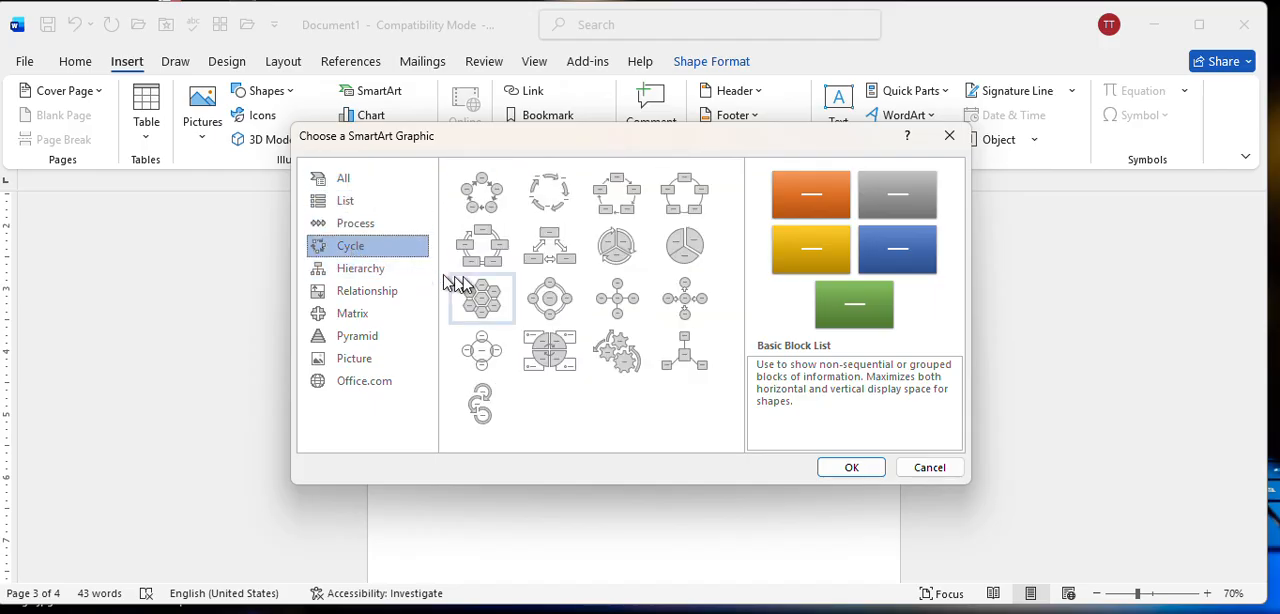
pyautogui.click(617, 207)
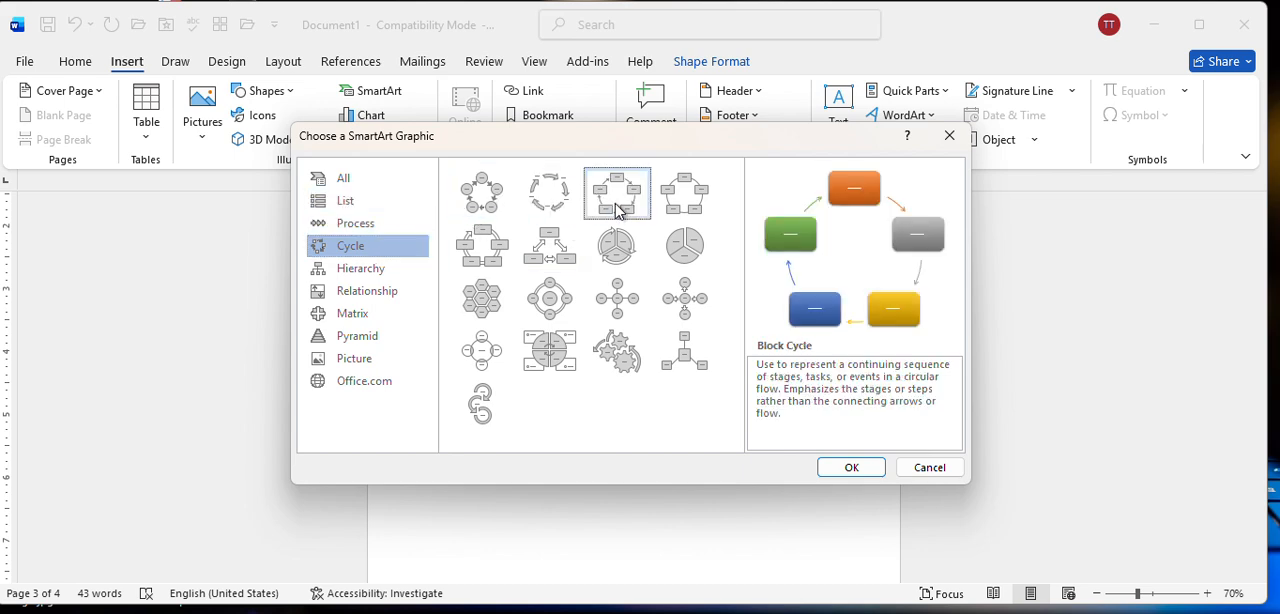
pyautogui.click(840, 472)
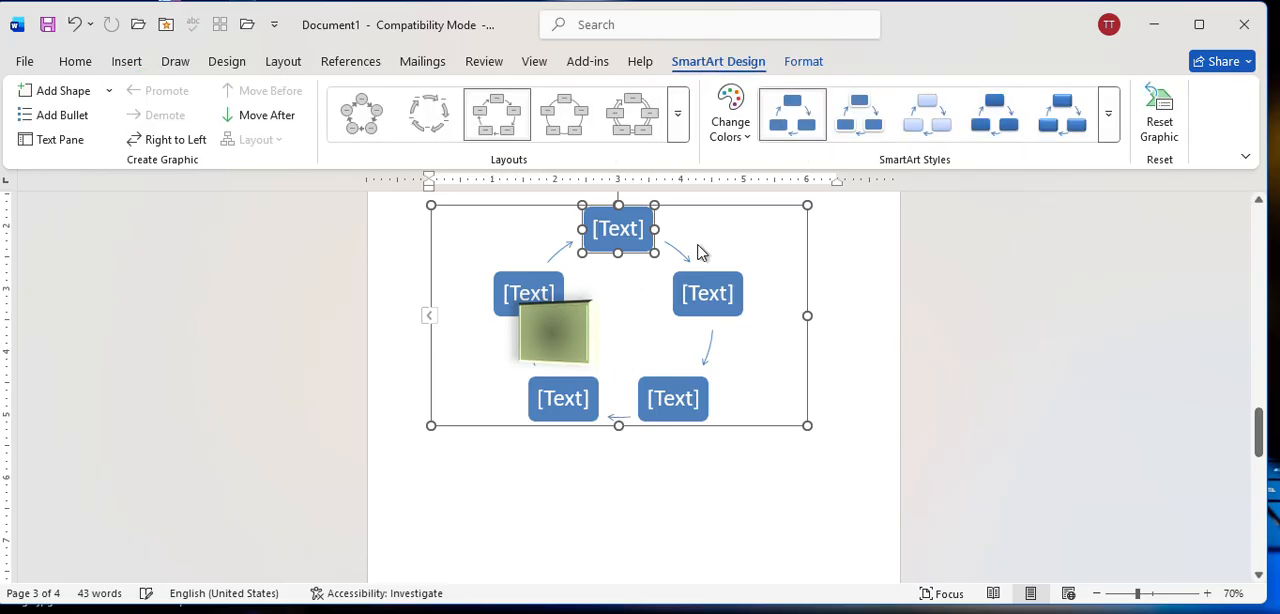
# Set the cycle graphic's text wrapping to In Front of Text so it can be positioned freely.
pyautogui.click(814, 389)
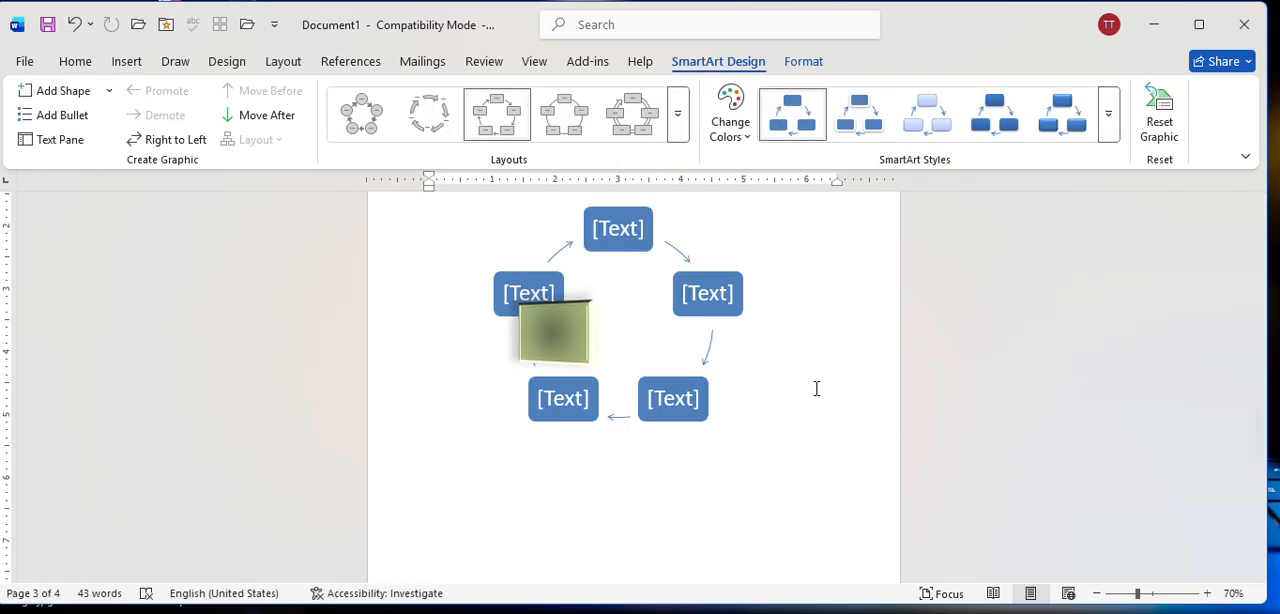
pyautogui.click(832, 218)
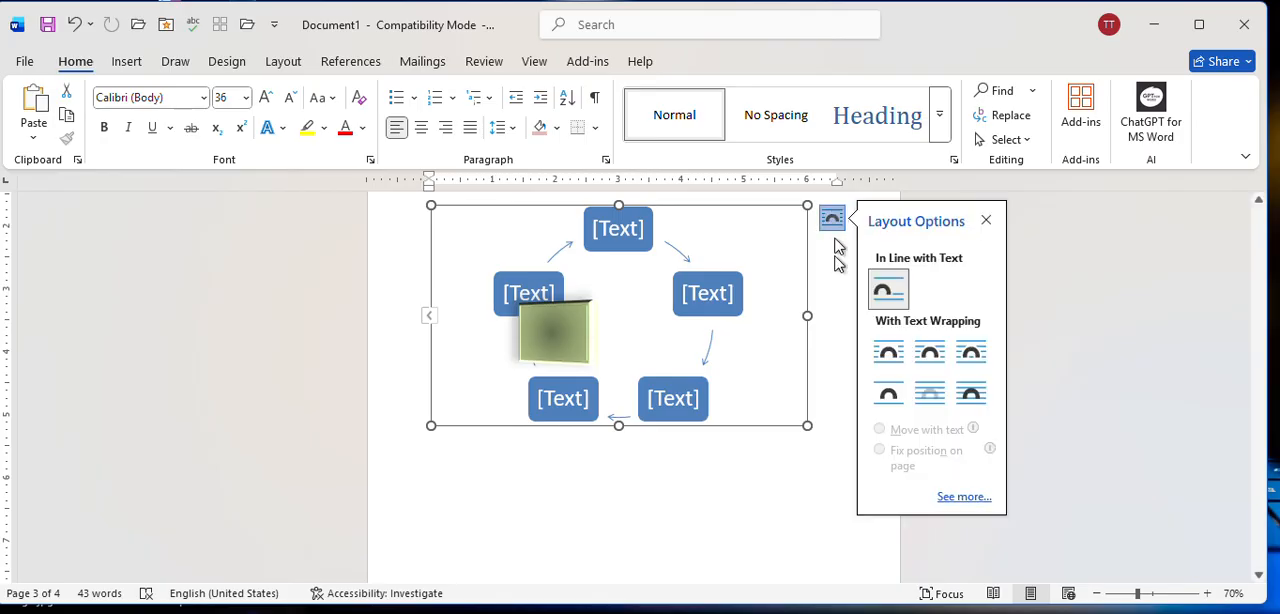
pyautogui.click(971, 392)
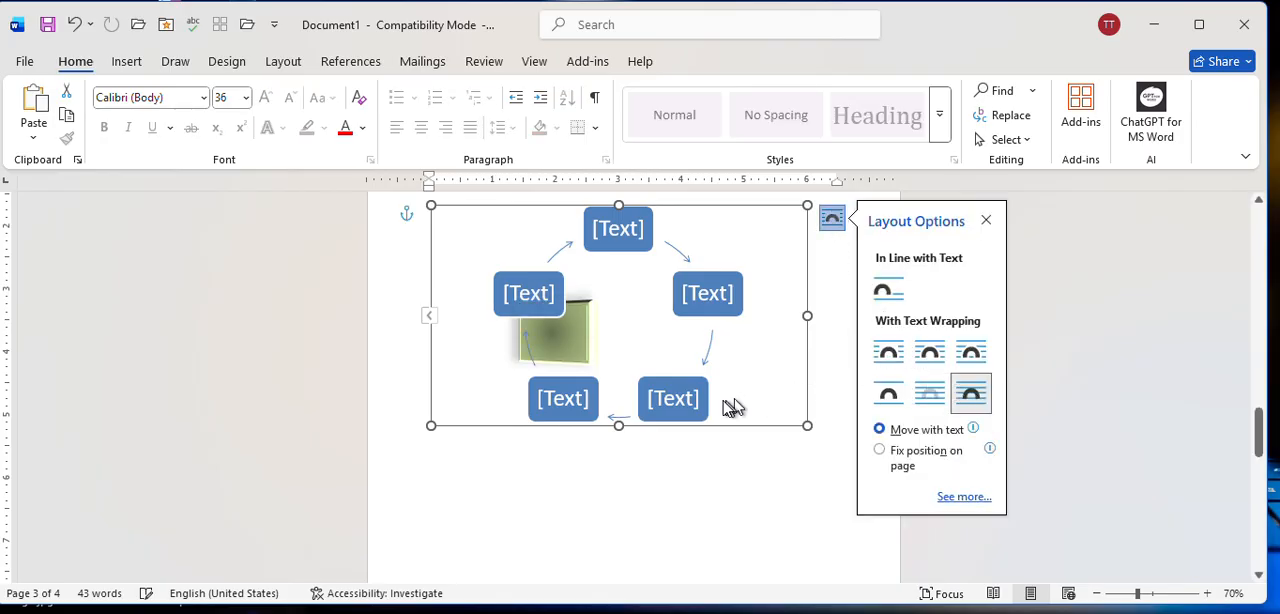
pyautogui.click(688, 396)
pyautogui.click(818, 378)
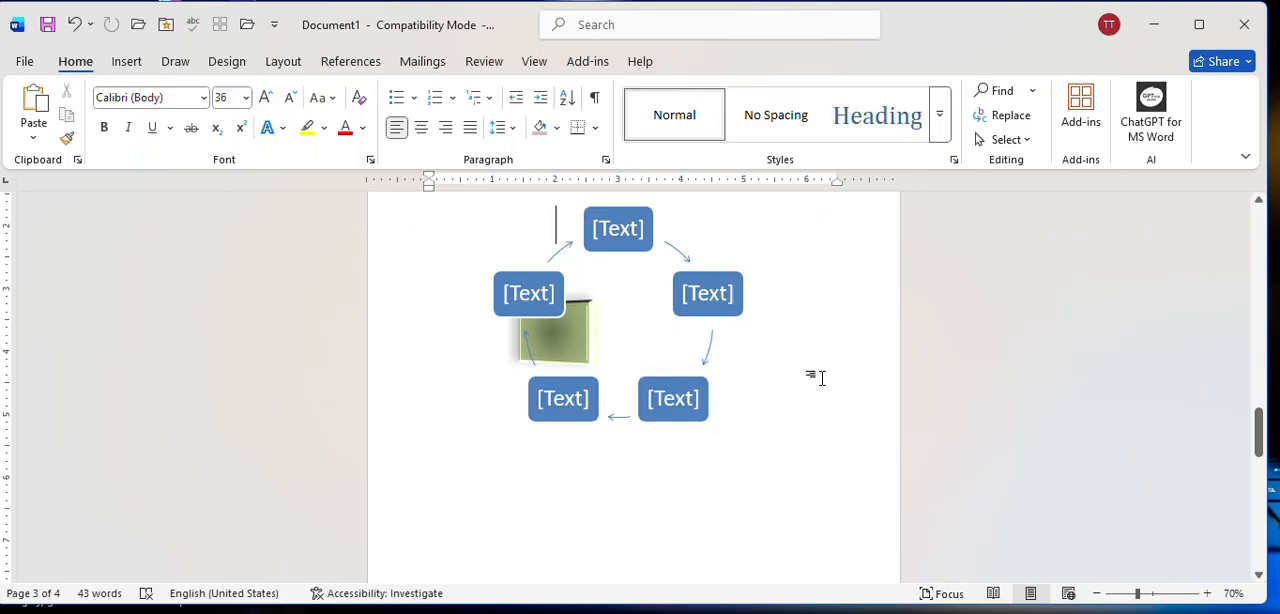
# Move the cycle graphic down page 3, below the green 3-D rectangle.
pyautogui.click(722, 303)
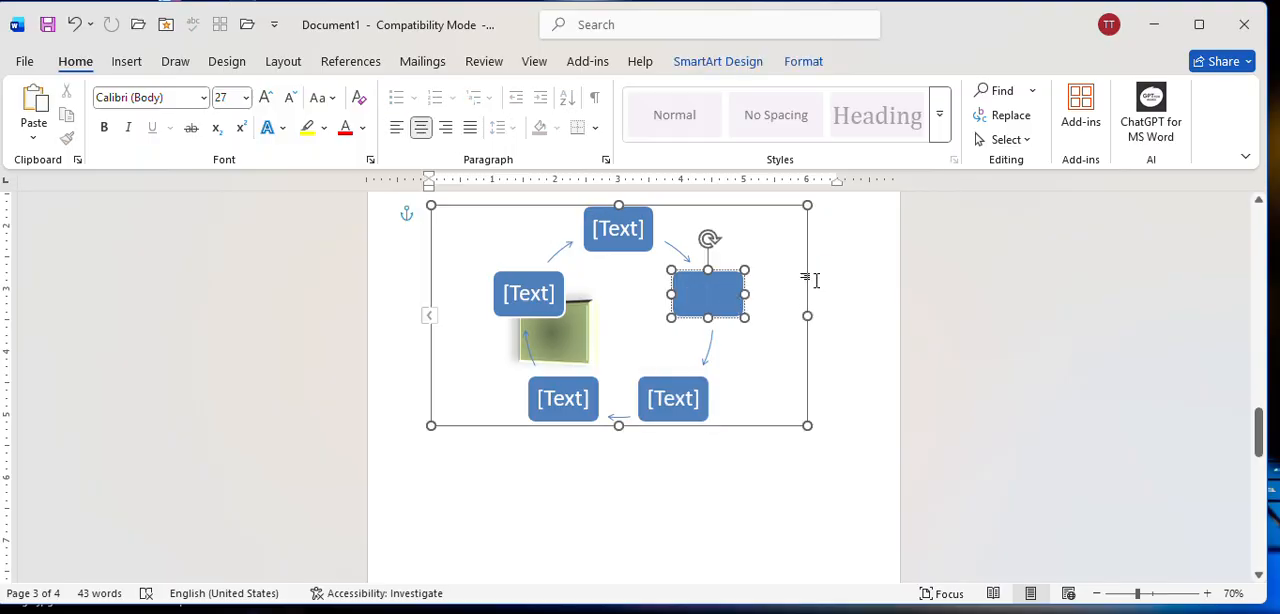
pyautogui.moveTo(808, 290); pyautogui.dragTo(806, 437)
pyautogui.scroll(-5, 806, 400)
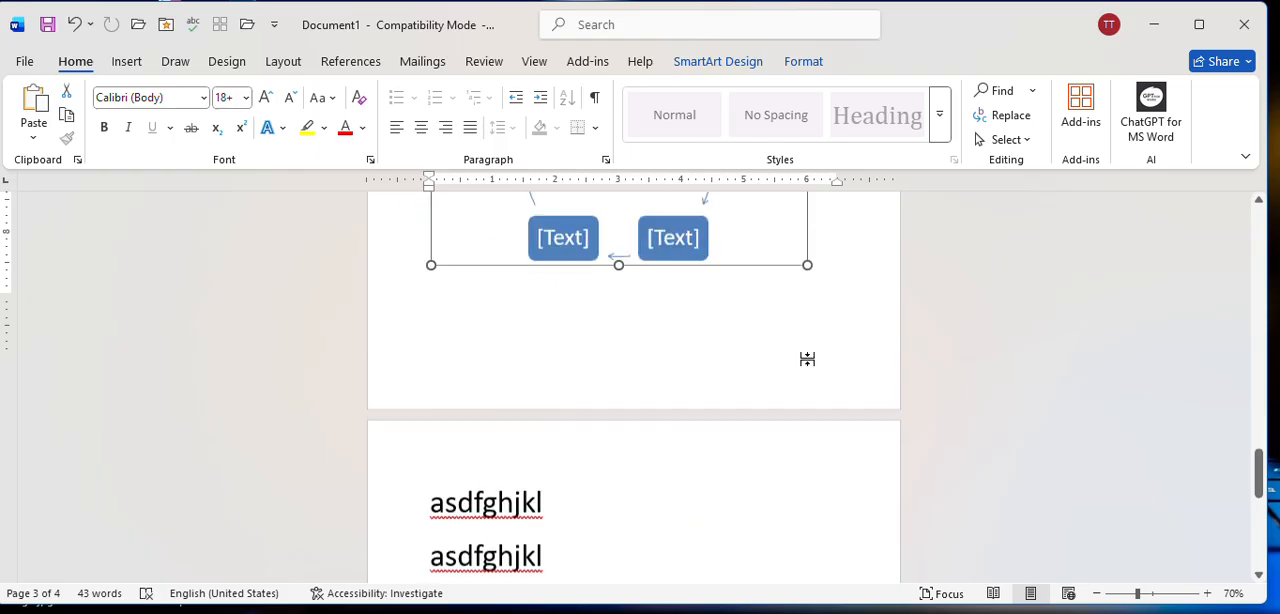
pyautogui.scroll(3, 798, 345)
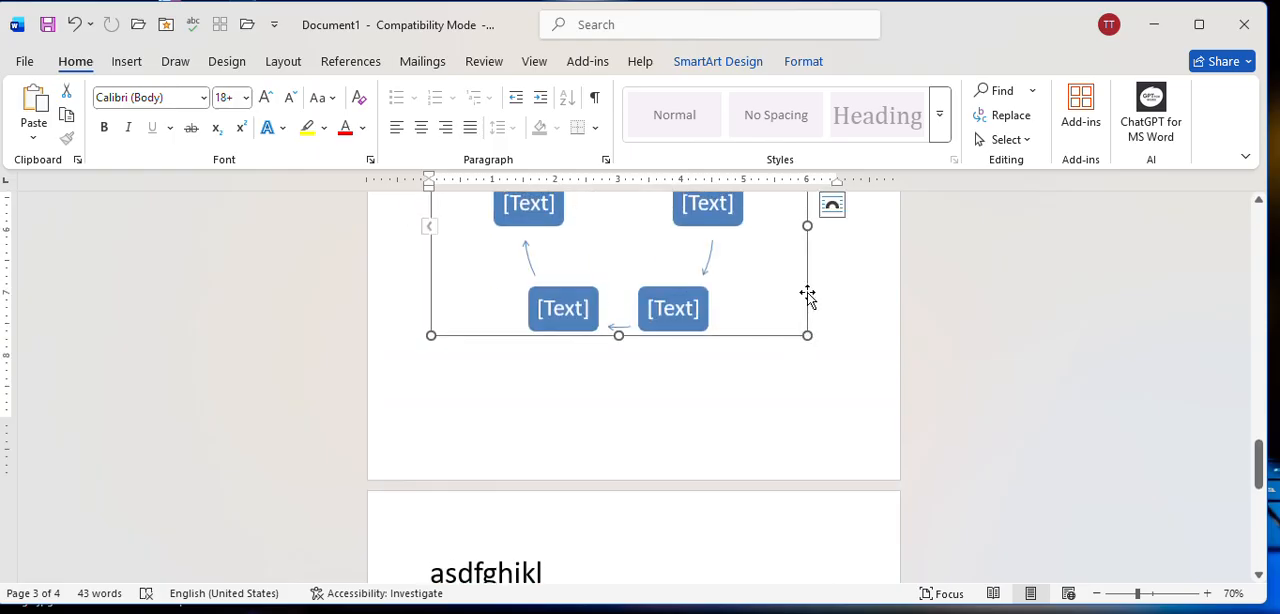
pyautogui.moveTo(808, 293); pyautogui.dragTo(808, 336)
pyautogui.scroll(2, 800, 343)
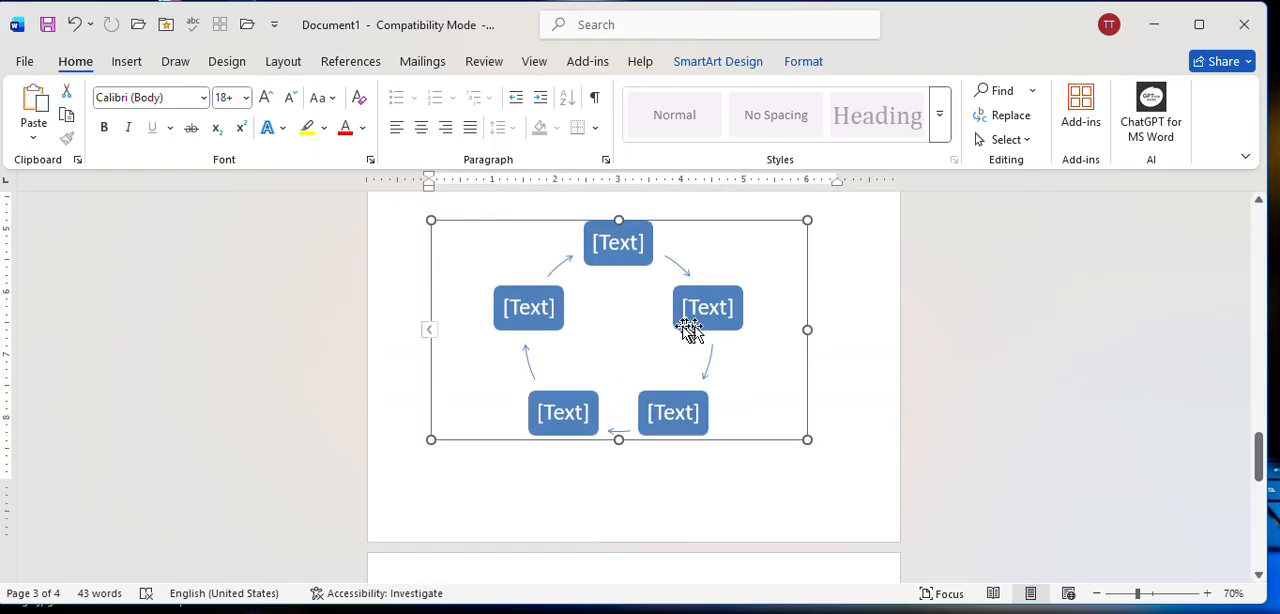
# Recolor the cycle graphic with the last Colorful color variation, the blue, green, yellow and orange one.
pyautogui.click(618, 240)
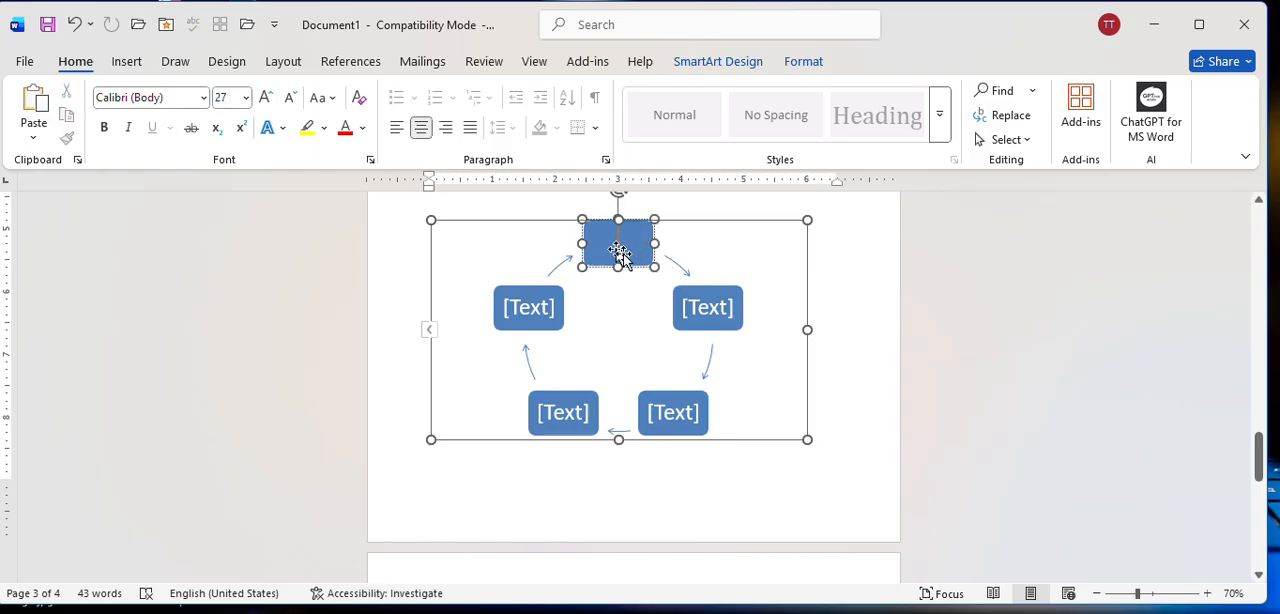
pyautogui.click(695, 293)
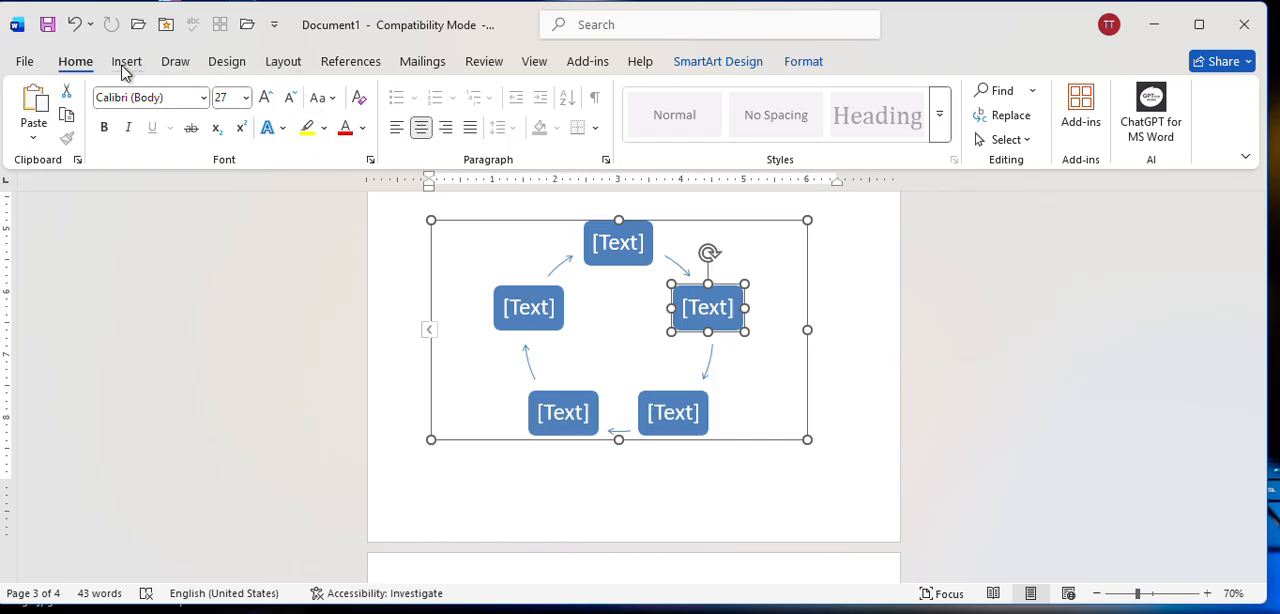
pyautogui.click(742, 64)
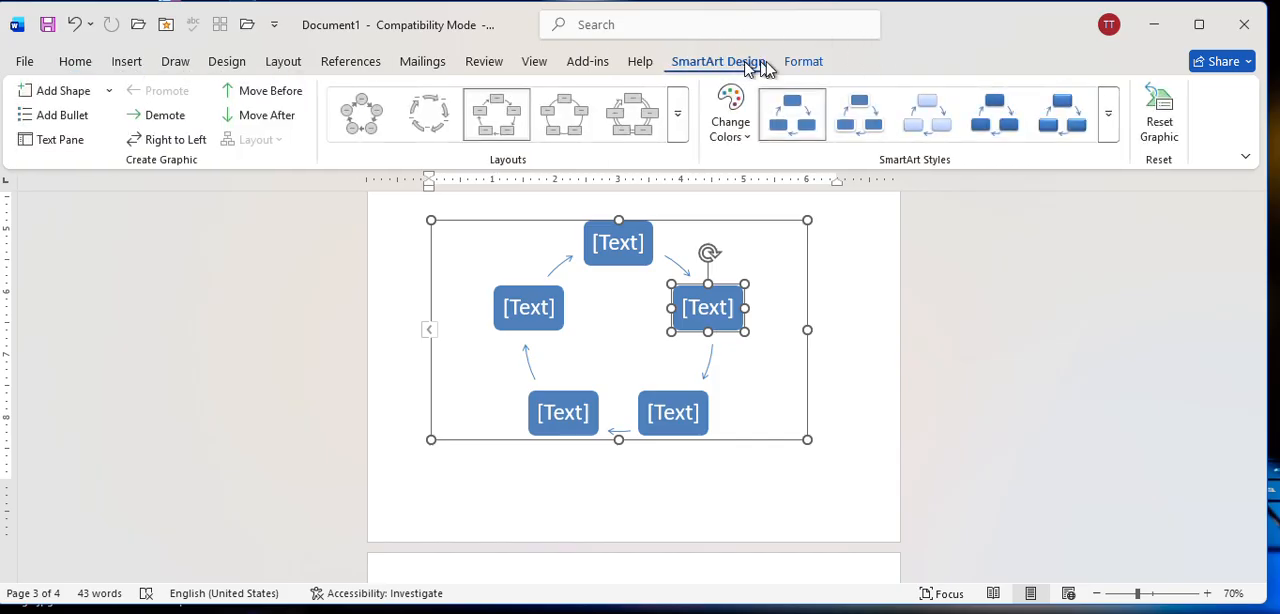
pyautogui.click(803, 62)
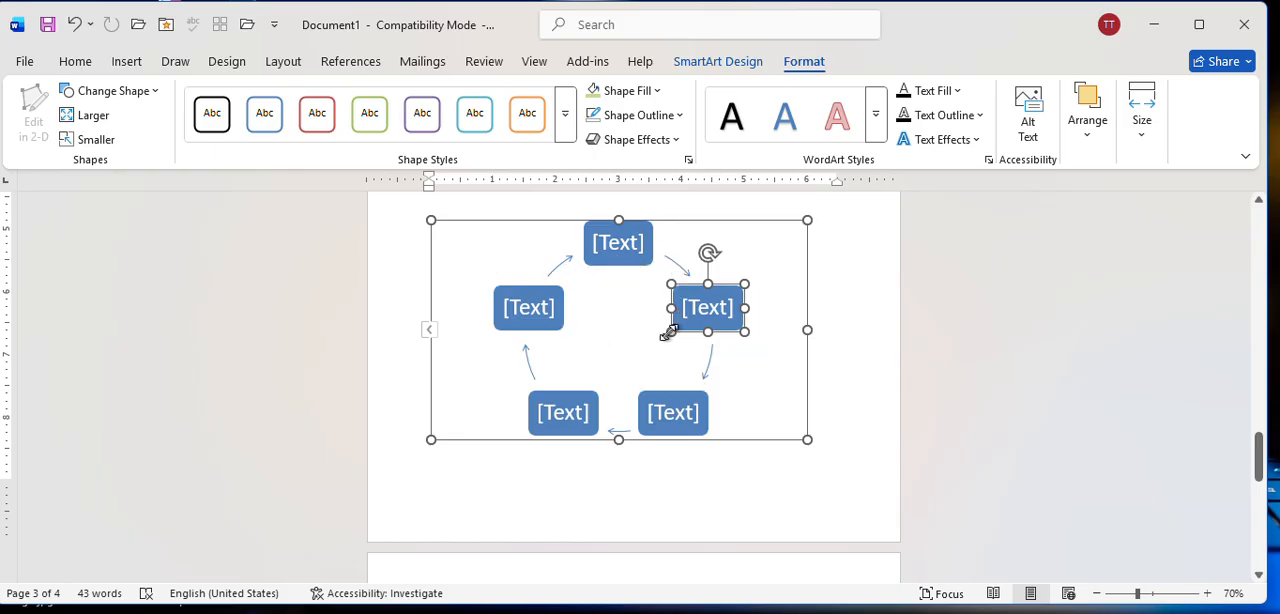
pyautogui.click(719, 59)
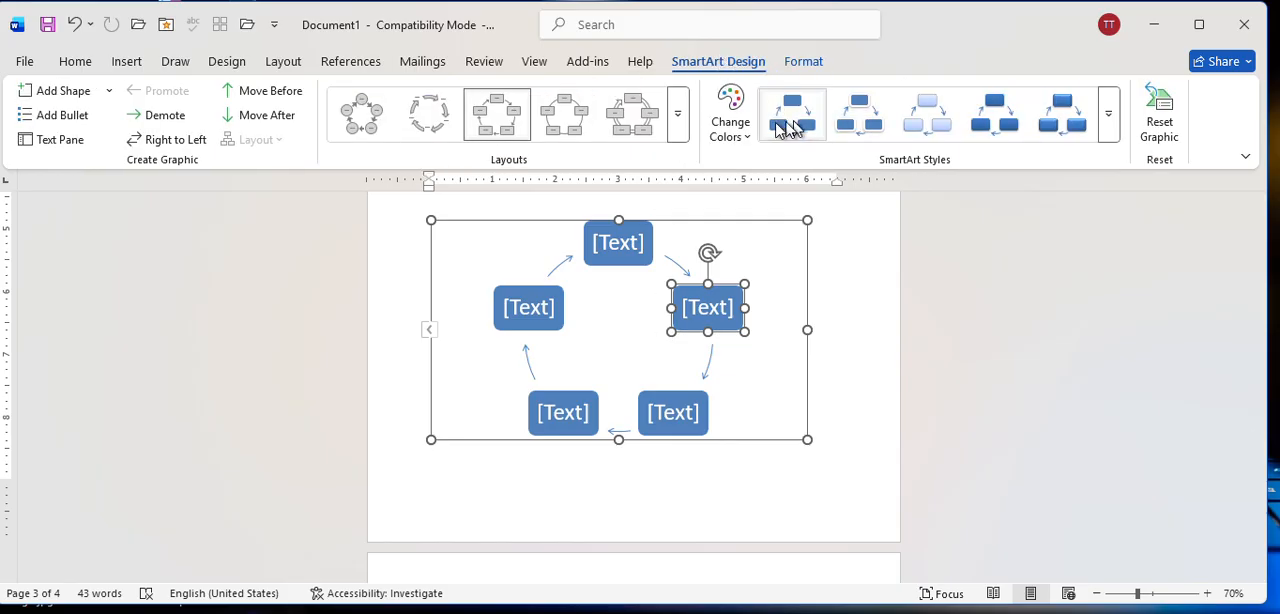
pyautogui.click(730, 115)
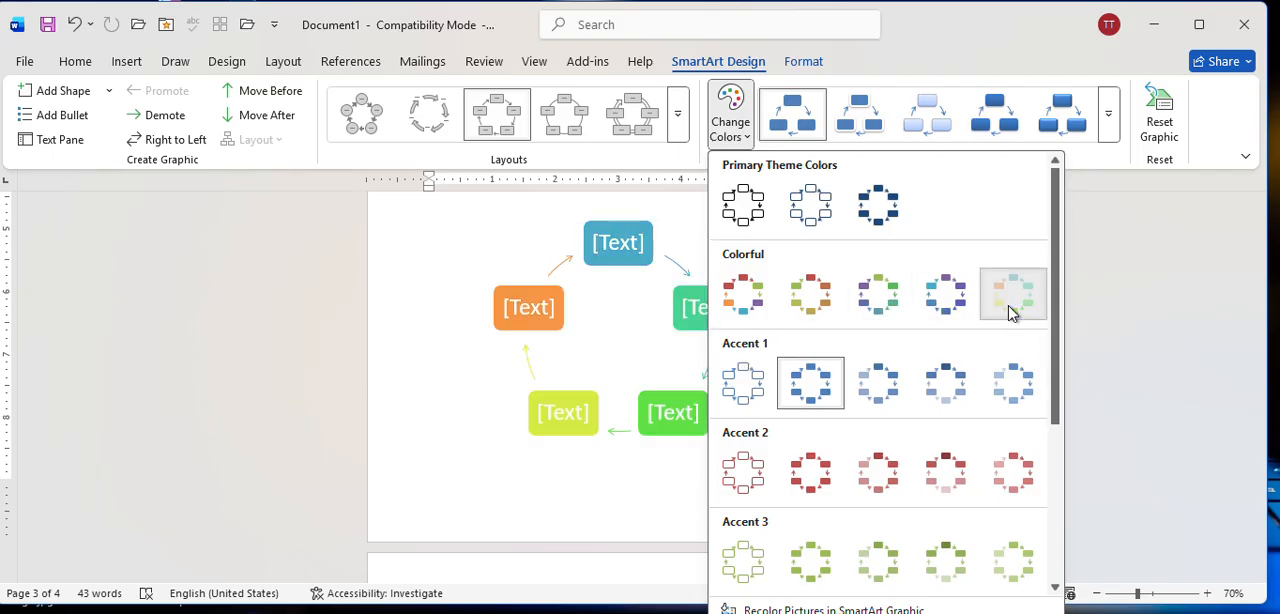
pyautogui.click(1010, 300)
pyautogui.click(812, 64)
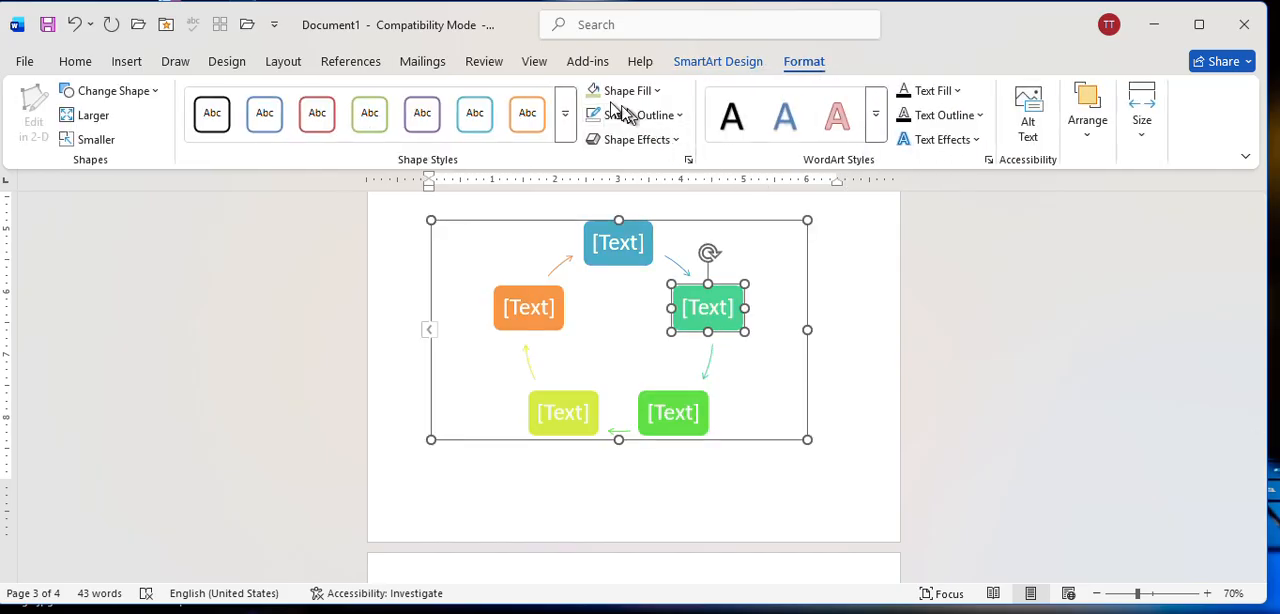
pyautogui.click(720, 62)
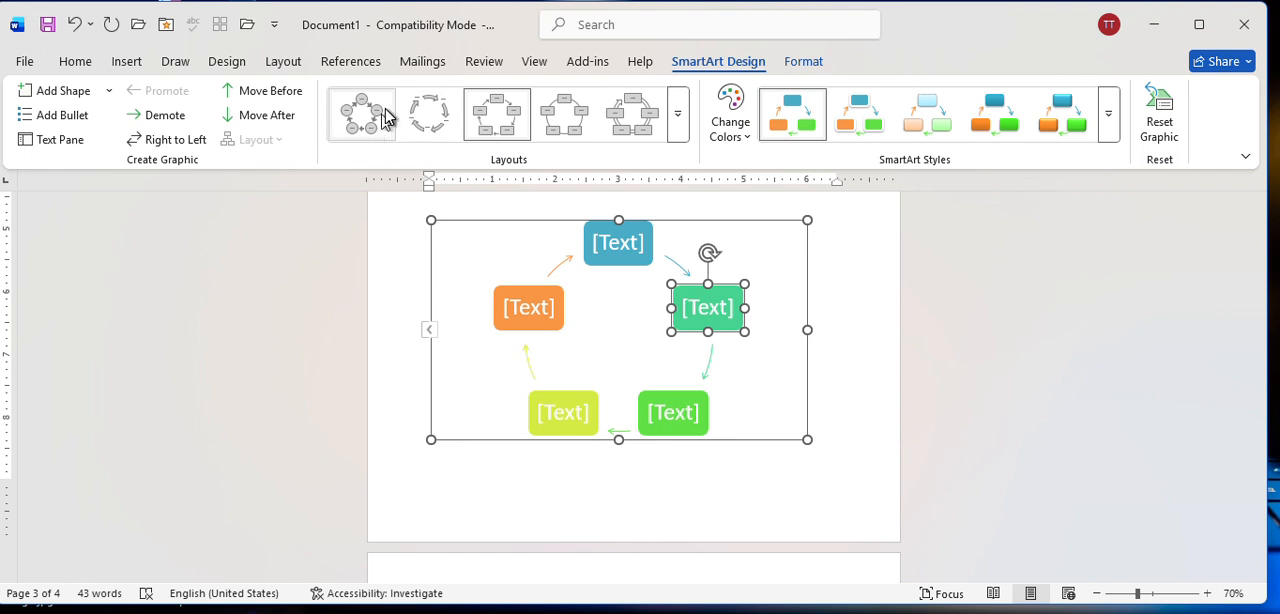
# Compare the pie chart variants and insert a Doughnut chart on page 3.
pyautogui.click(128, 61)
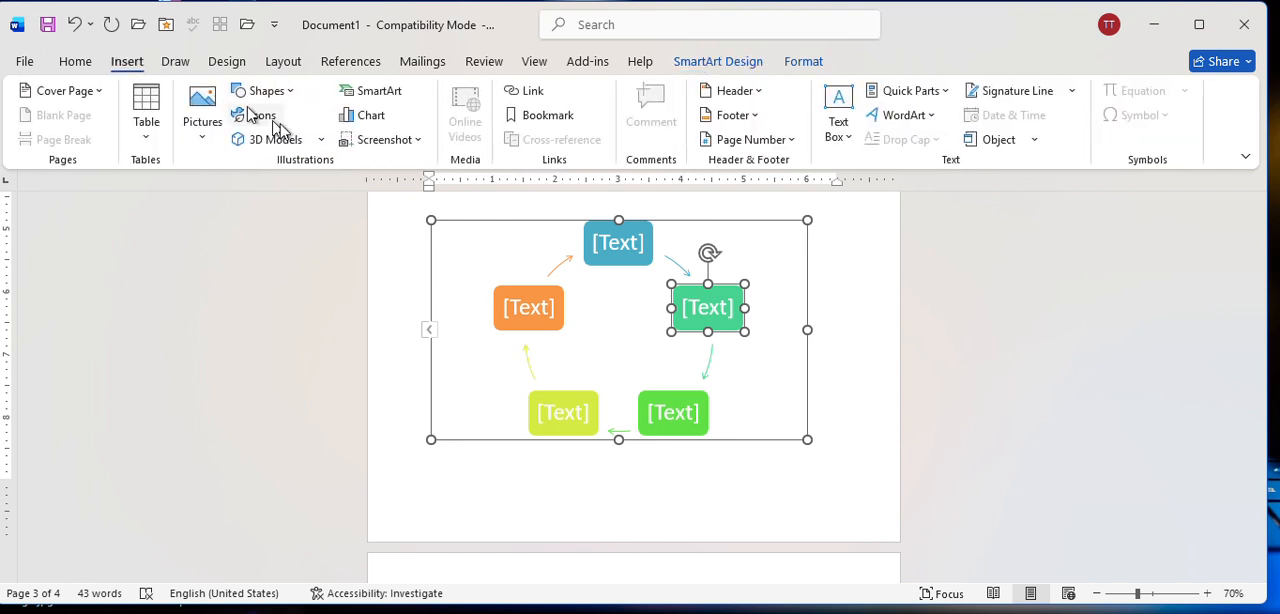
pyautogui.click(372, 118)
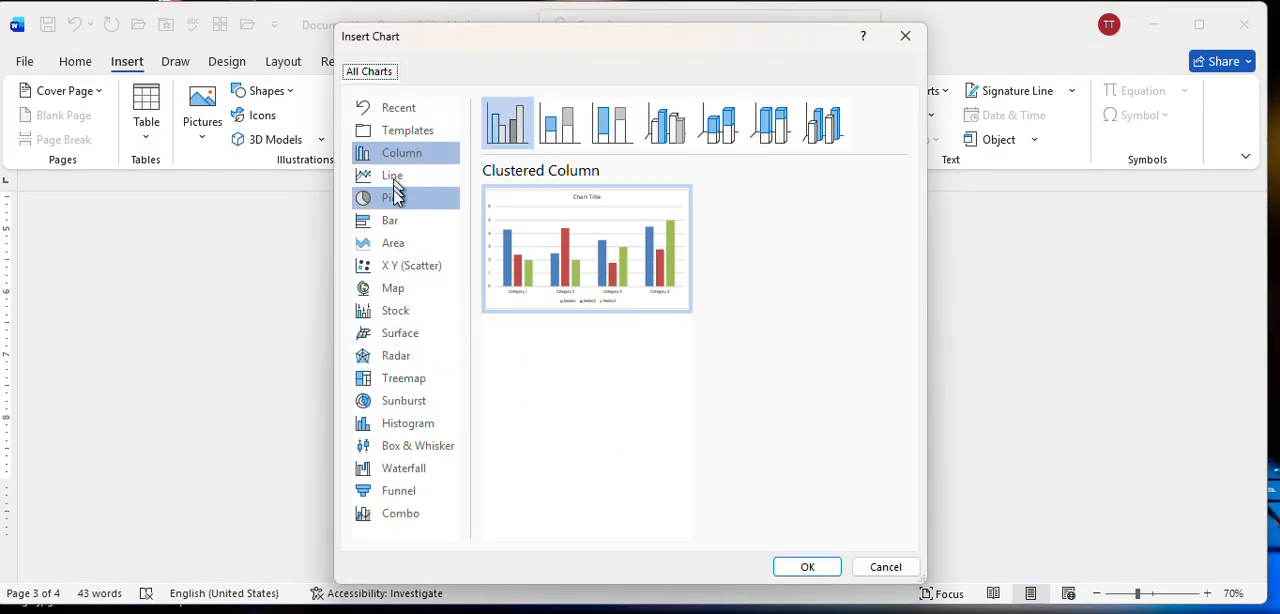
pyautogui.click(395, 203)
pyautogui.moveTo(575, 243)
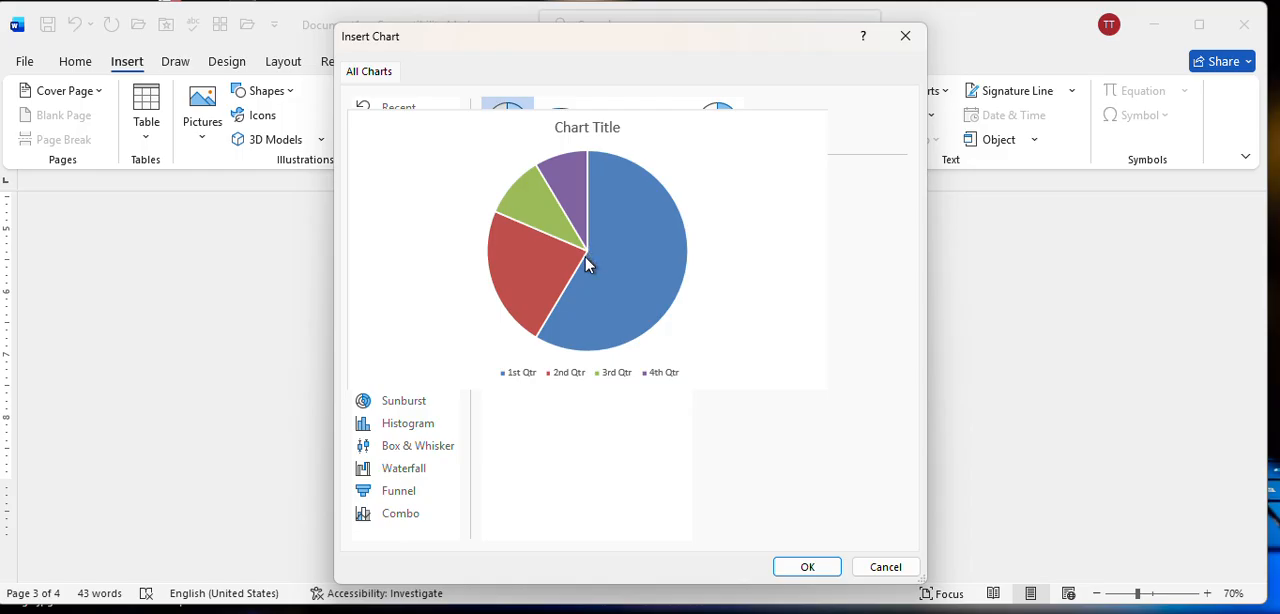
pyautogui.click(706, 140)
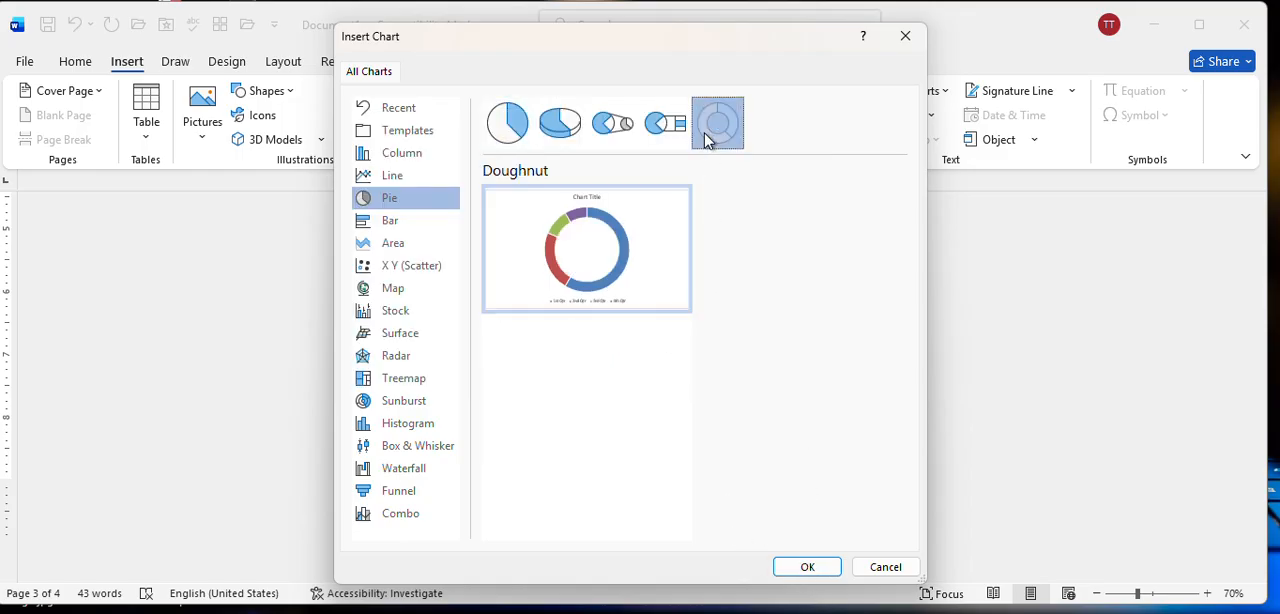
pyautogui.click(664, 128)
pyautogui.click(612, 128)
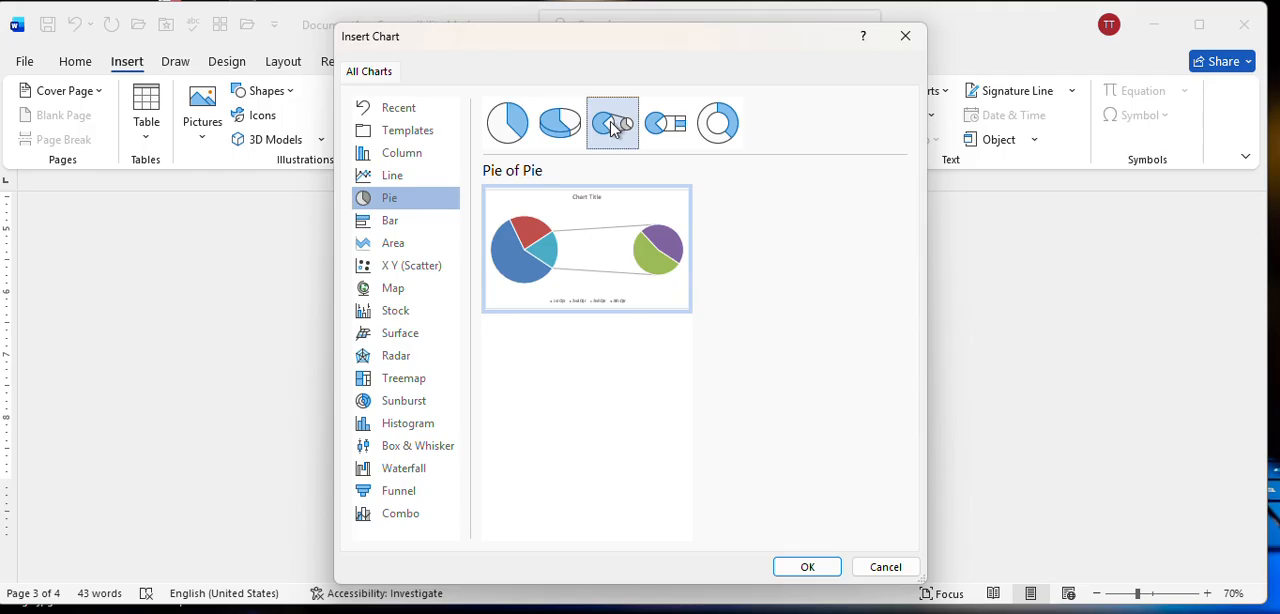
pyautogui.click(558, 123)
pyautogui.click(505, 123)
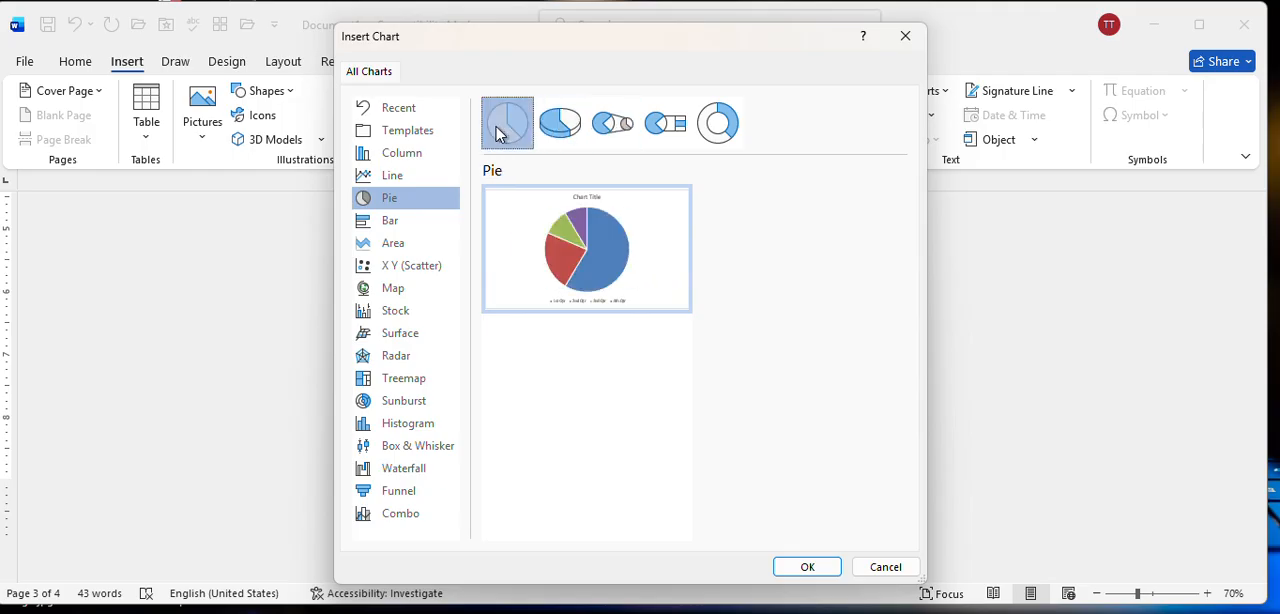
pyautogui.click(720, 145)
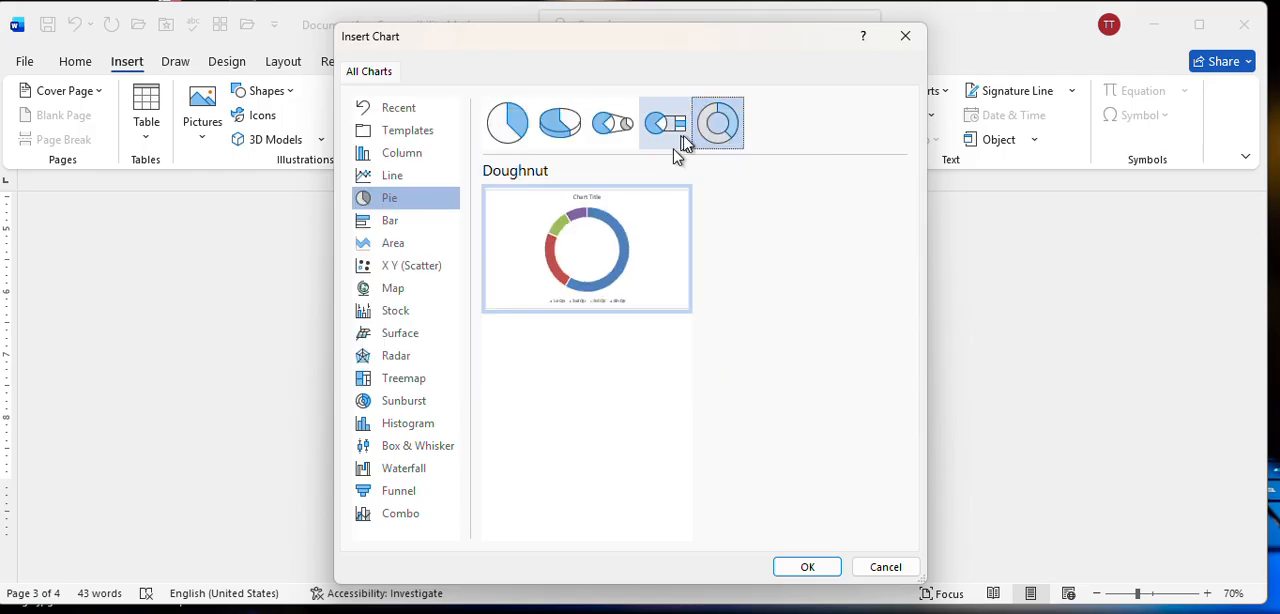
pyautogui.click(807, 567)
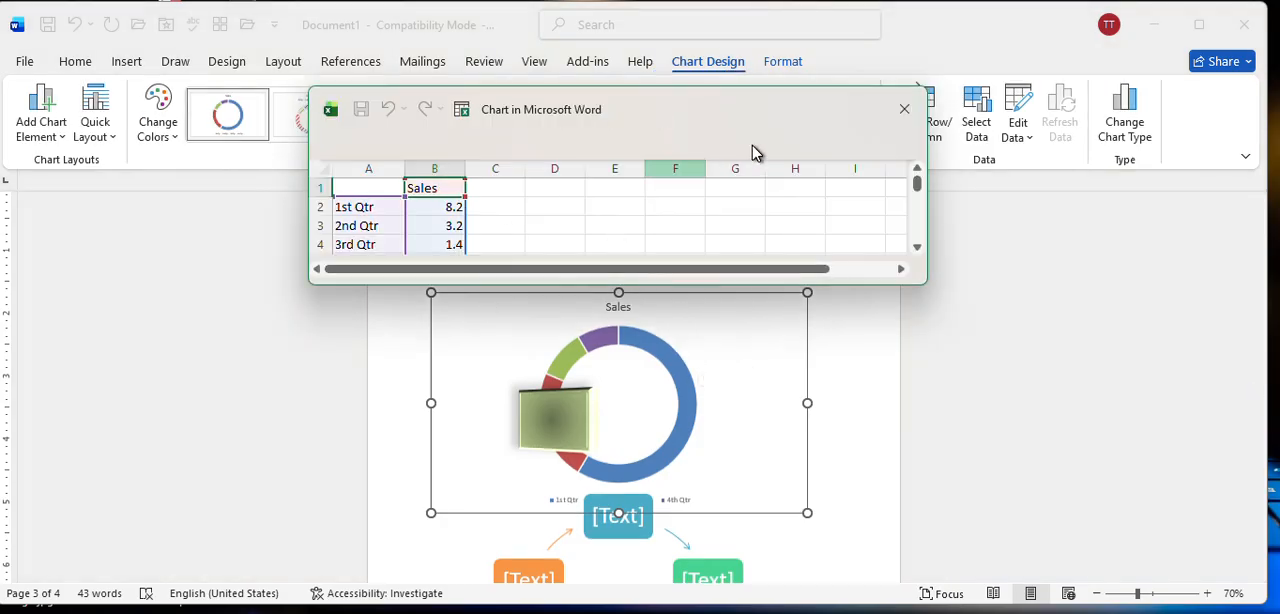
# Enlarge the chart's data sheet window to show all four quarter rows and move it away from the chart.
pyautogui.moveTo(755, 155); pyautogui.dragTo(819, 103)
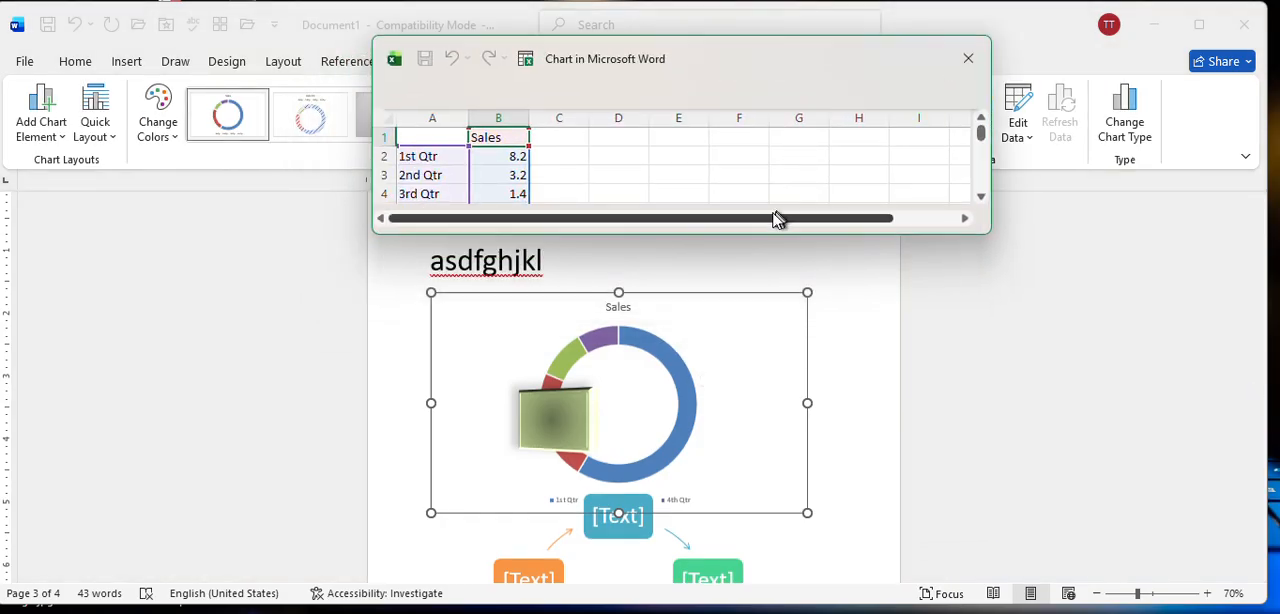
pyautogui.moveTo(706, 245); pyautogui.dragTo(706, 295)
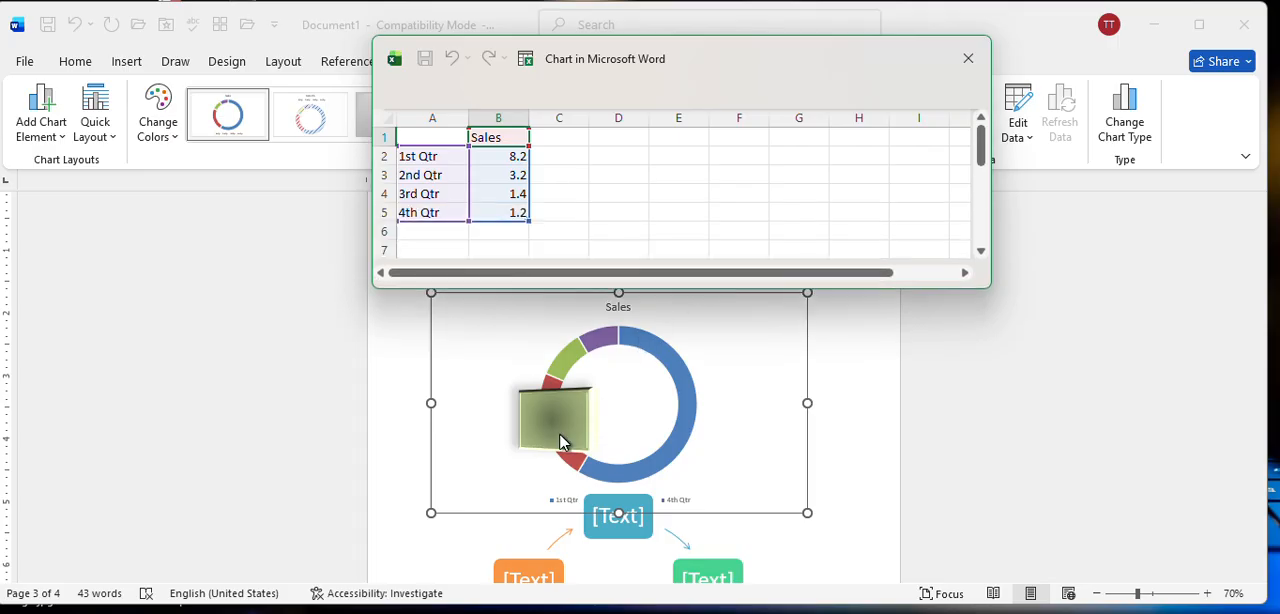
pyautogui.moveTo(711, 83); pyautogui.dragTo(459, 96)
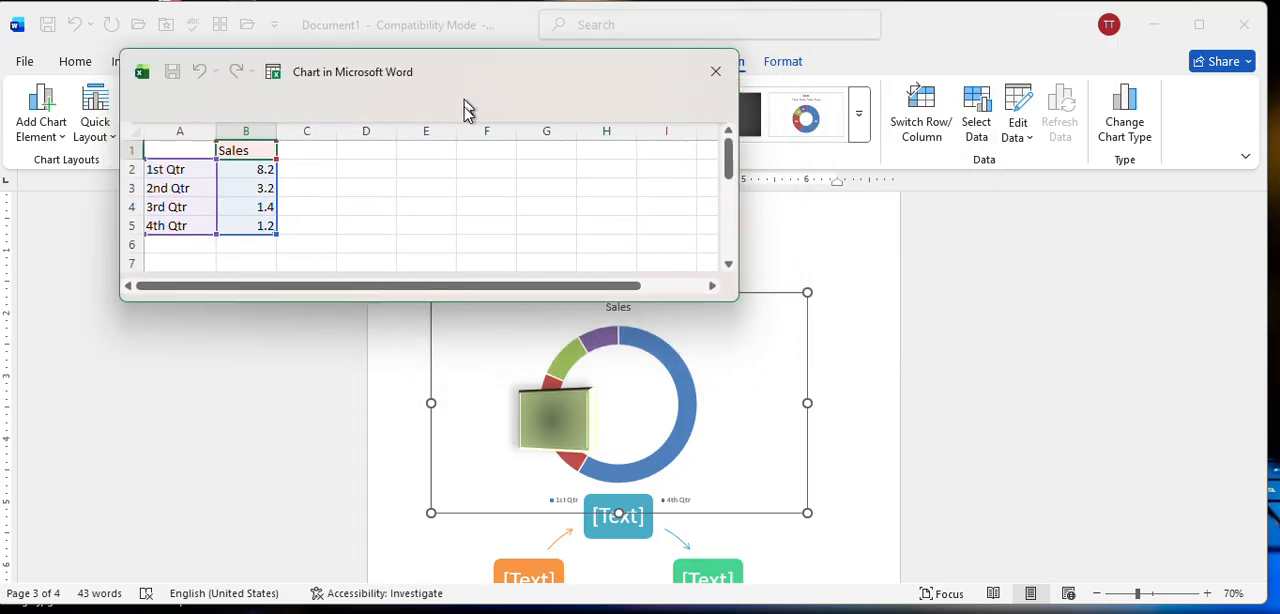
# Set the doughnut chart's text wrapping to In Front of Text and nudge it into place between the second text line and the cycle graphic.
pyautogui.click(553, 408)
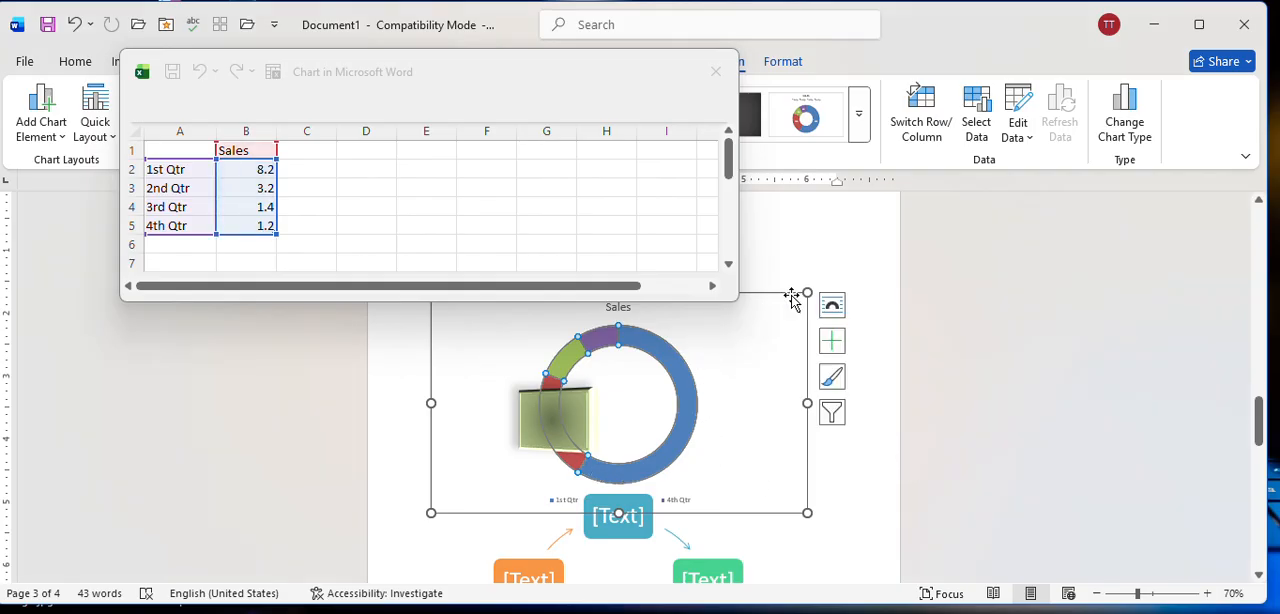
pyautogui.click(831, 304)
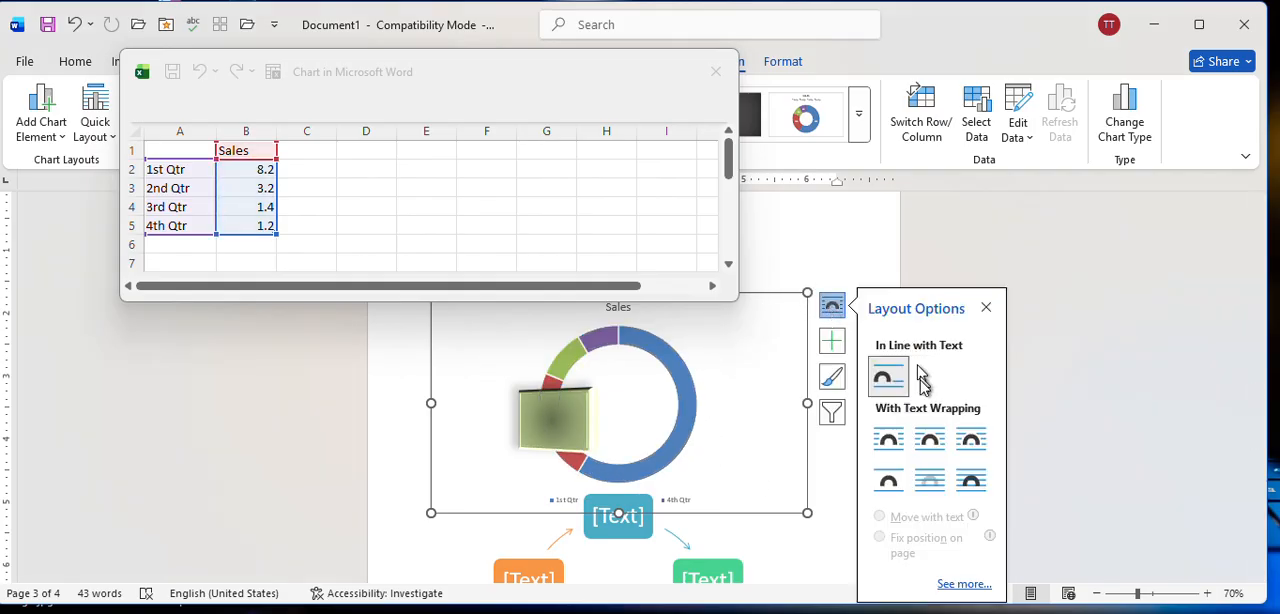
pyautogui.click(972, 482)
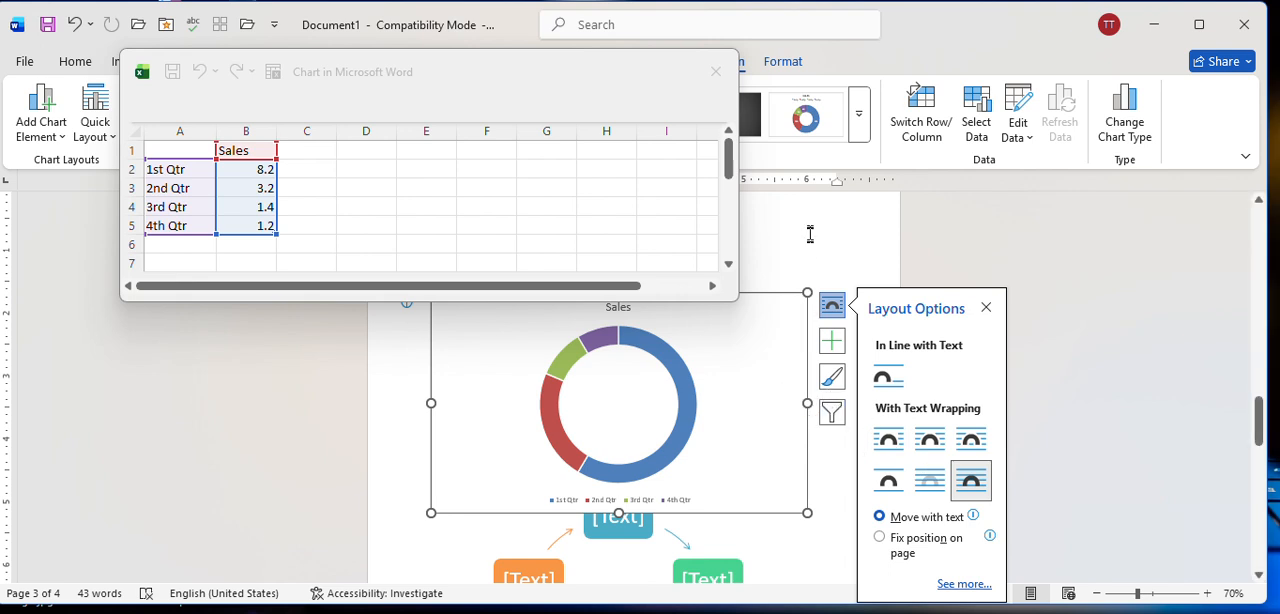
pyautogui.click(840, 265)
pyautogui.click(746, 422)
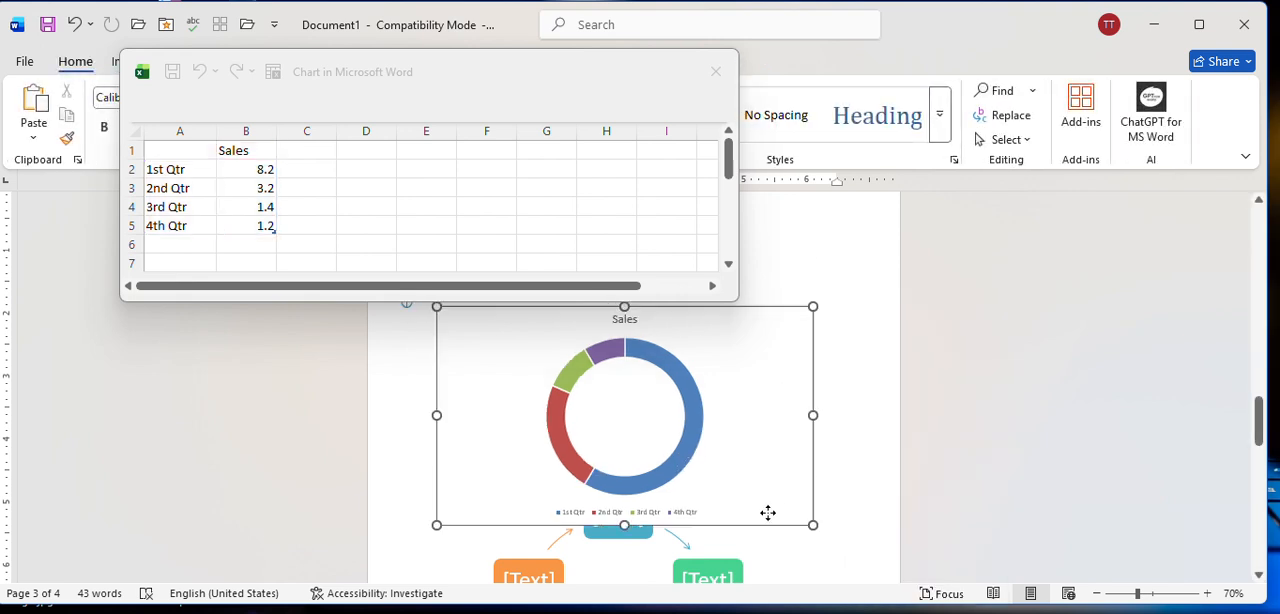
pyautogui.scroll(5, 771, 477)
pyautogui.scroll(-1, 646, 482)
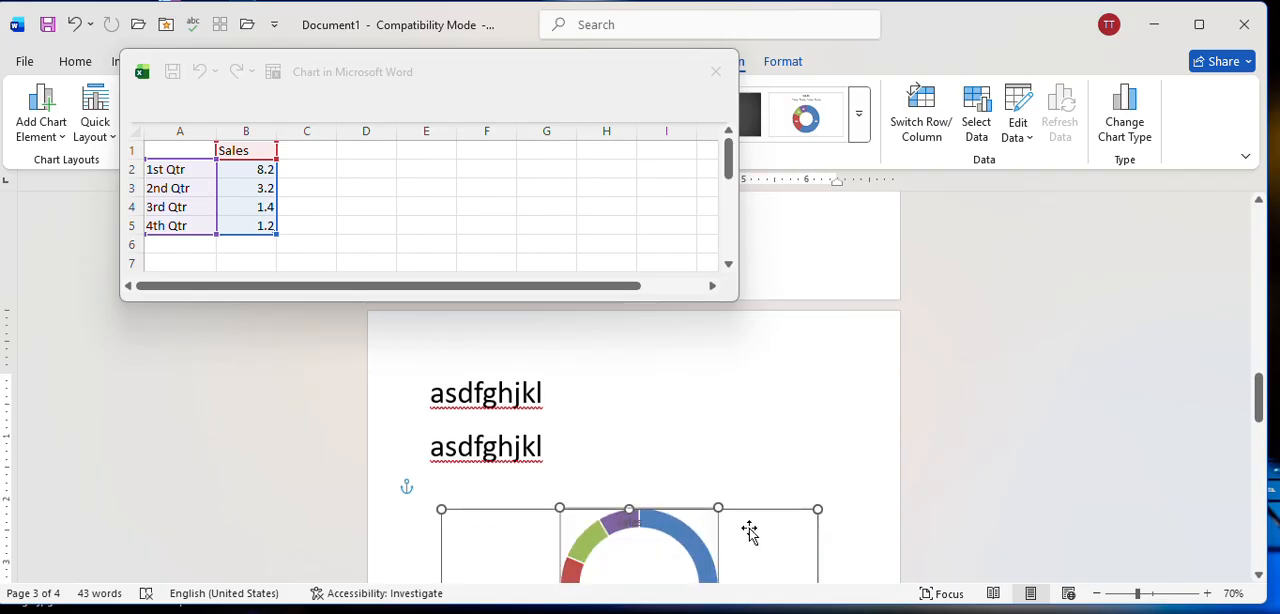
# Try moving the doughnut chart up over the text lines at the top of page 3, and undo the move.
pyautogui.moveTo(749, 531); pyautogui.dragTo(697, 414)
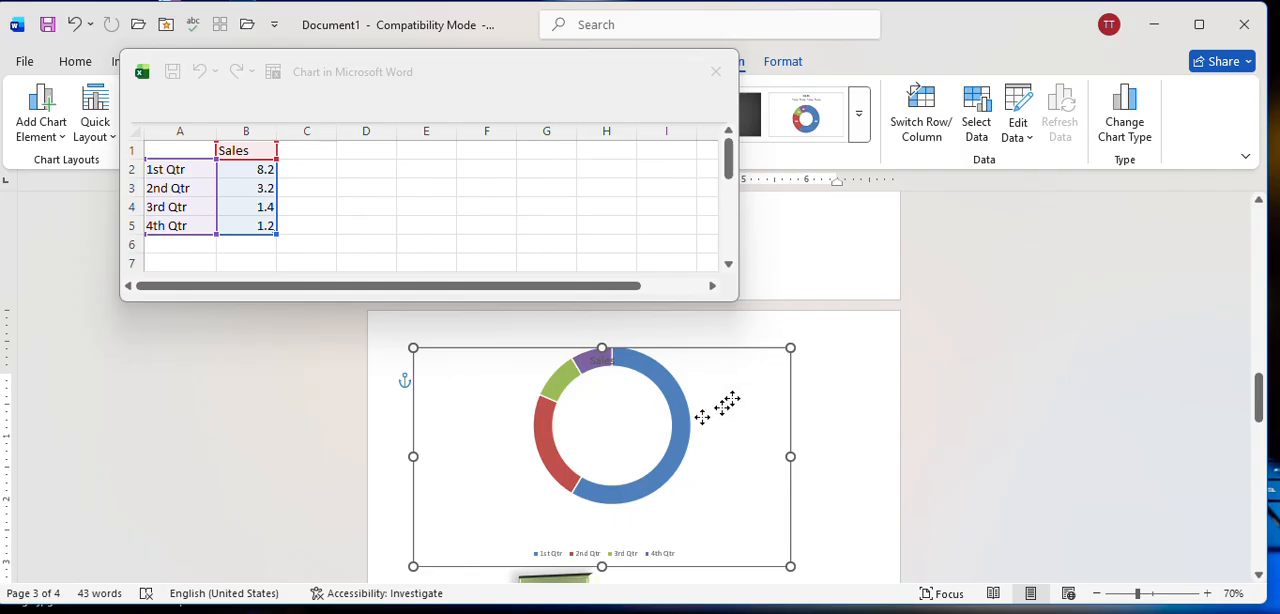
pyautogui.click(845, 436)
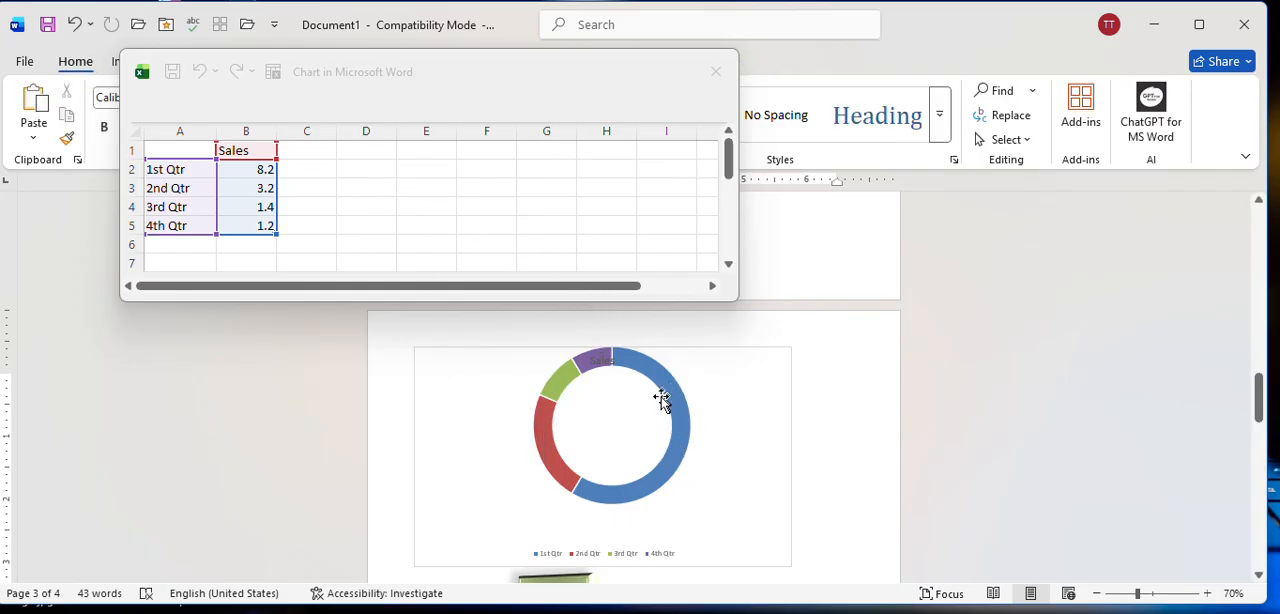
pyautogui.click(648, 508)
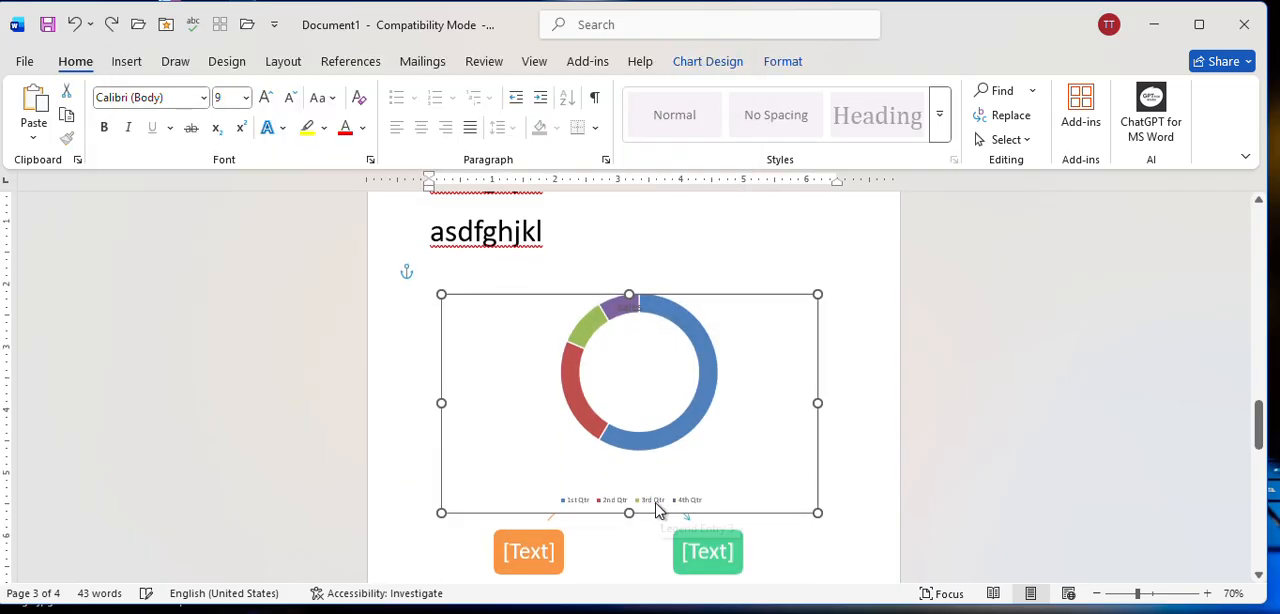
pyautogui.click(737, 254)
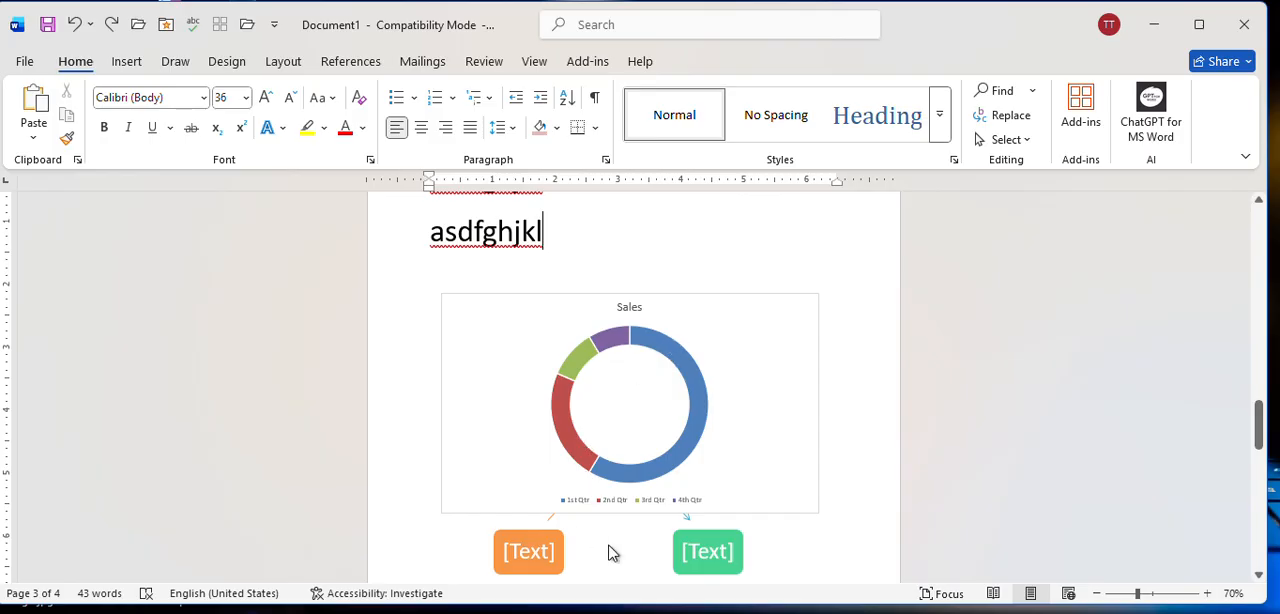
# View the doughnut chart's data in an enlarged sheet window showing all four quarter rows, and close it.
pyautogui.click(708, 398)
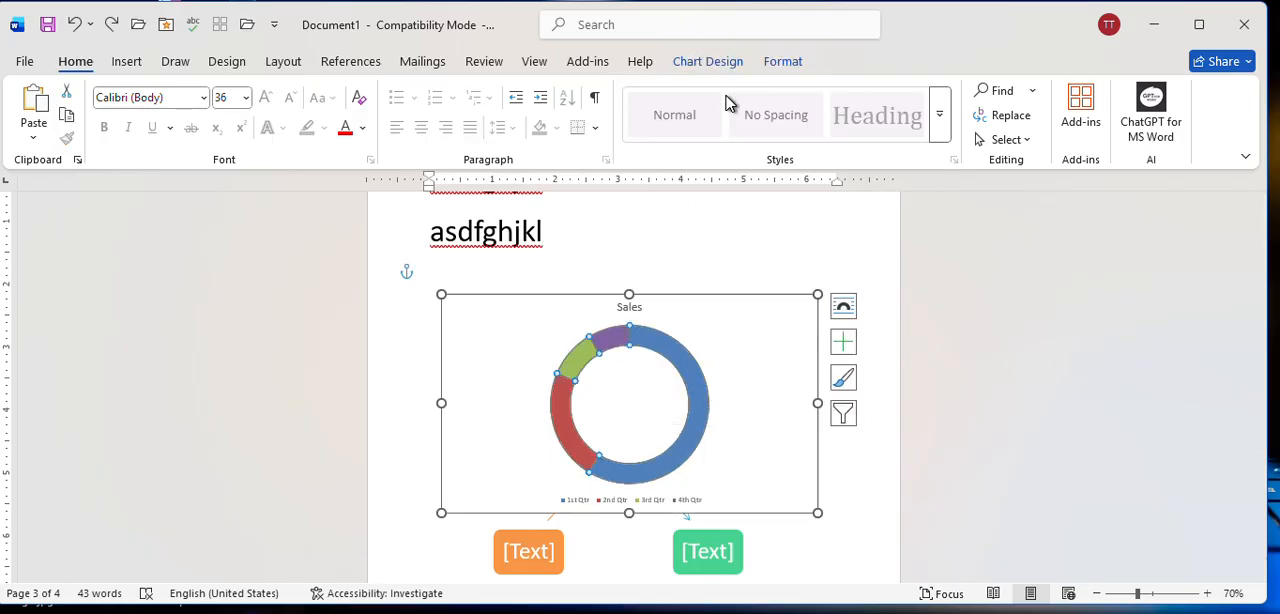
pyautogui.click(710, 62)
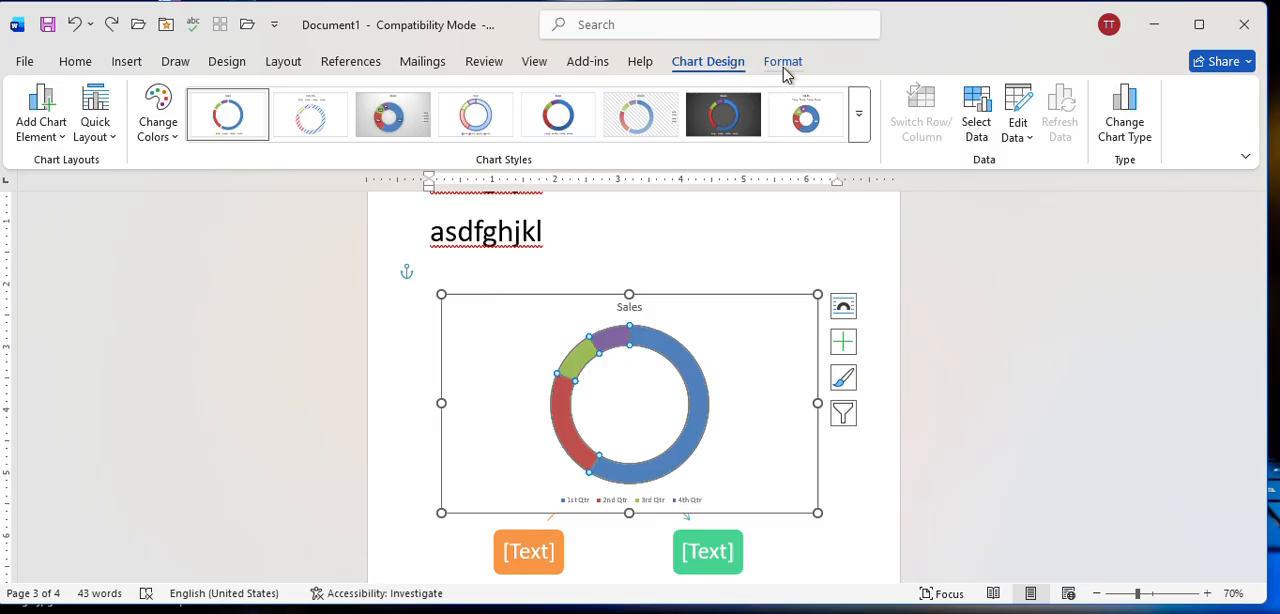
pyautogui.click(1015, 127)
pyautogui.click(1025, 164)
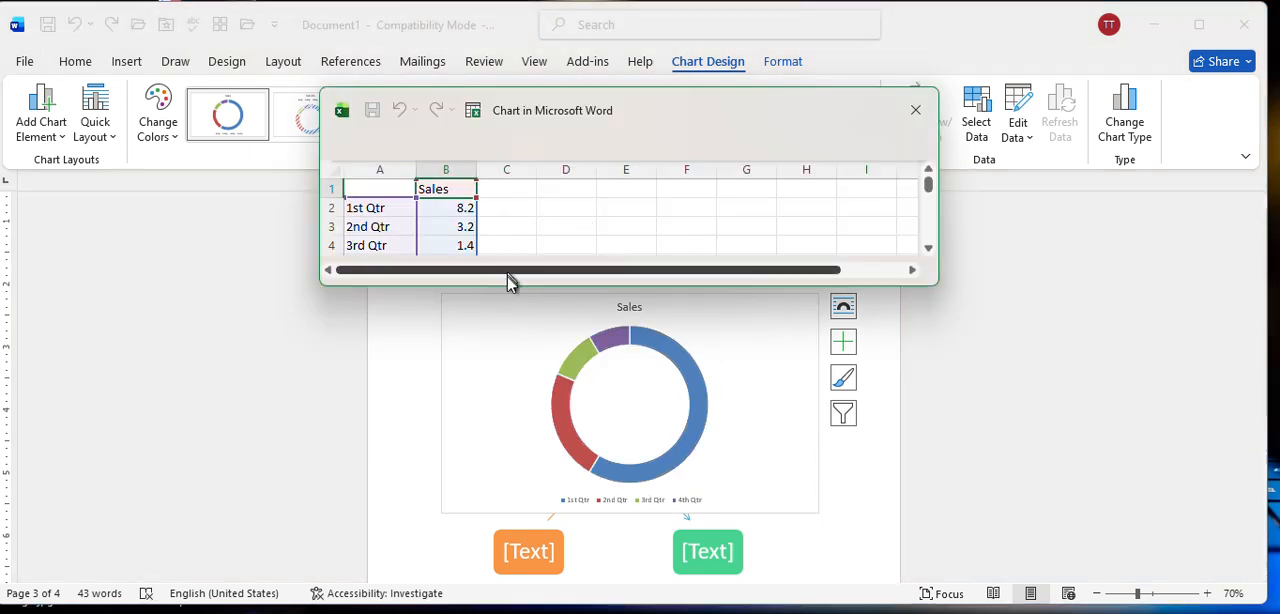
pyautogui.moveTo(507, 288); pyautogui.dragTo(512, 318)
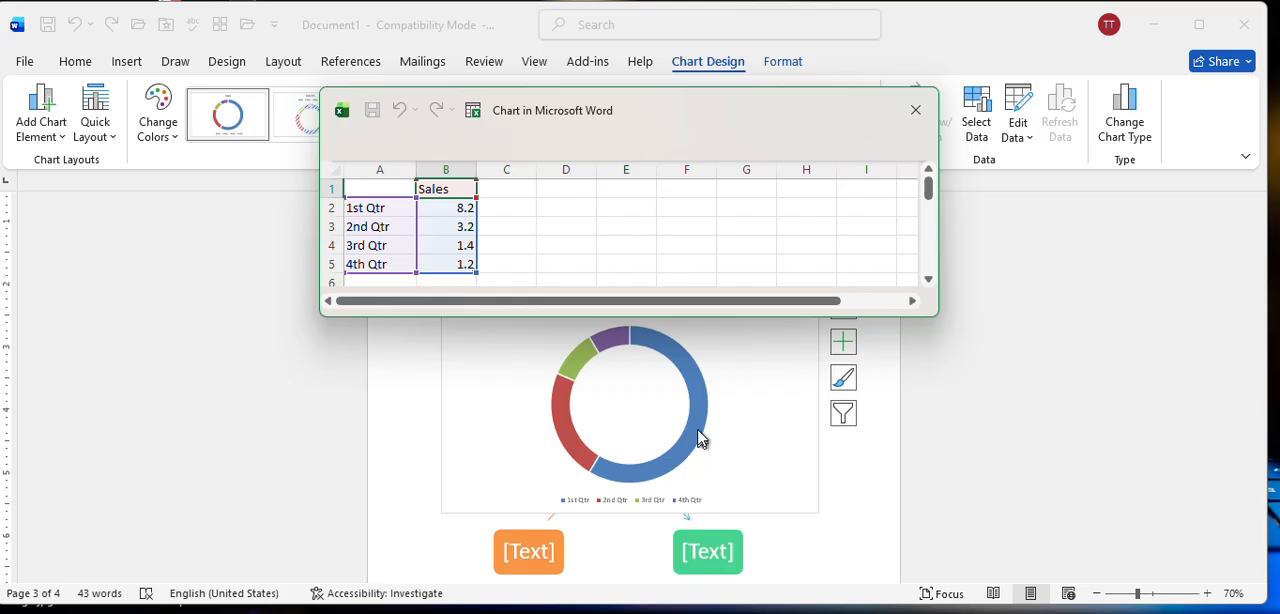
pyautogui.click(915, 110)
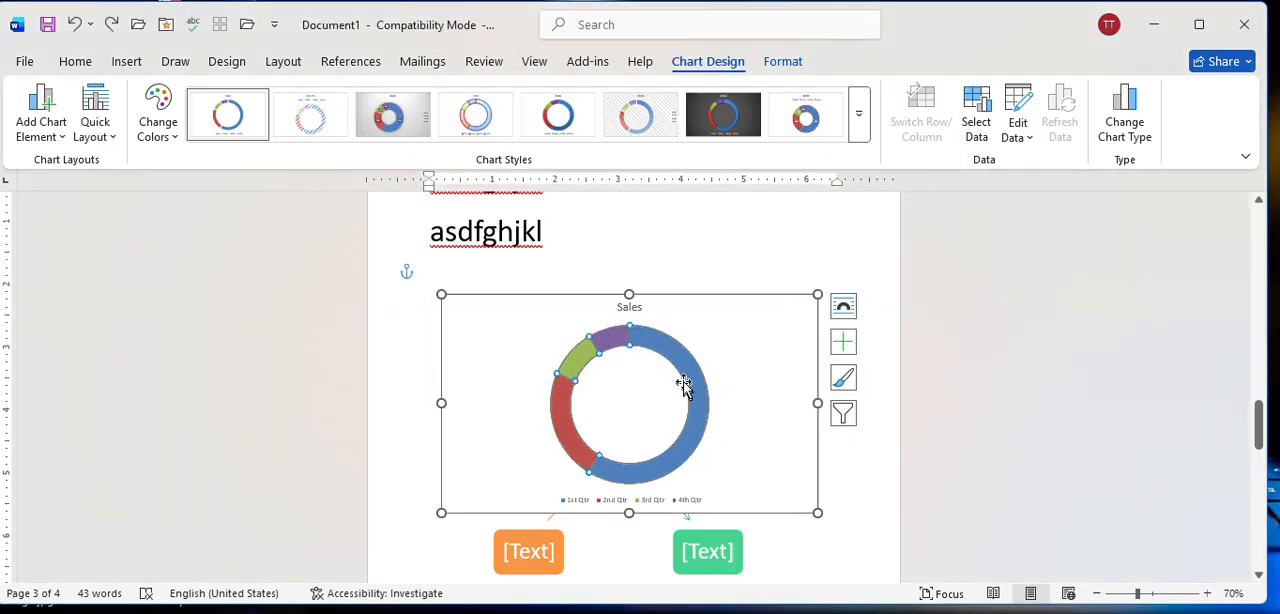
# Reopen the doughnut chart's data and replace the 1st Qtr category label with a person's first name.
pyautogui.click(709, 380)
pyautogui.rightClick(789, 335)
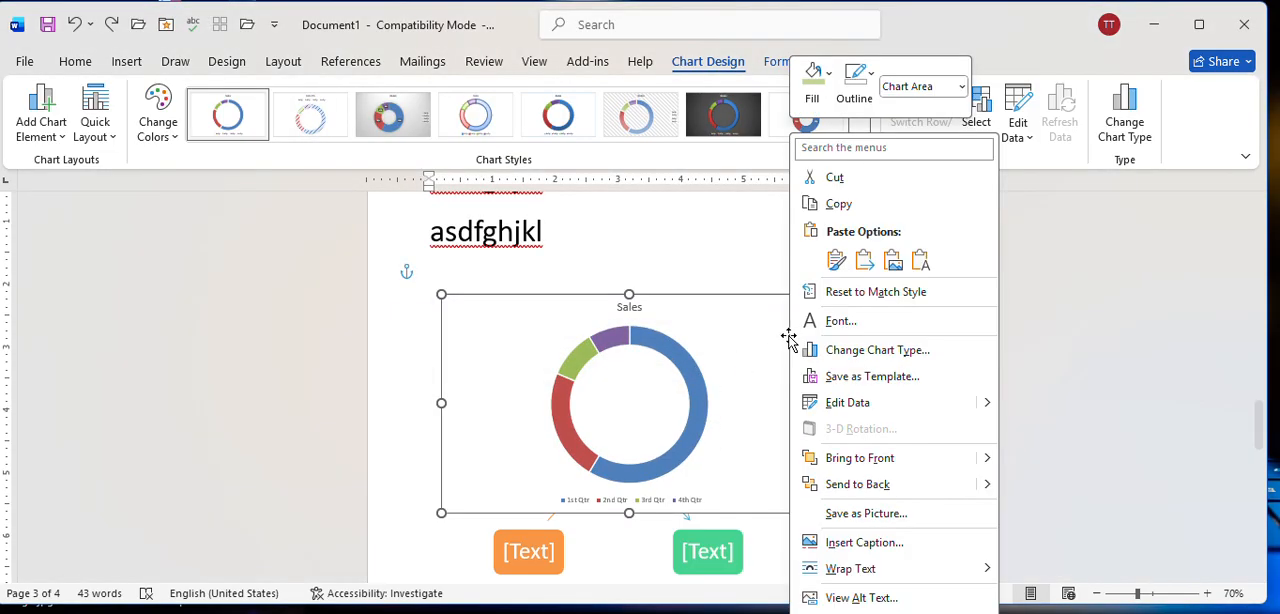
pyautogui.click(858, 410)
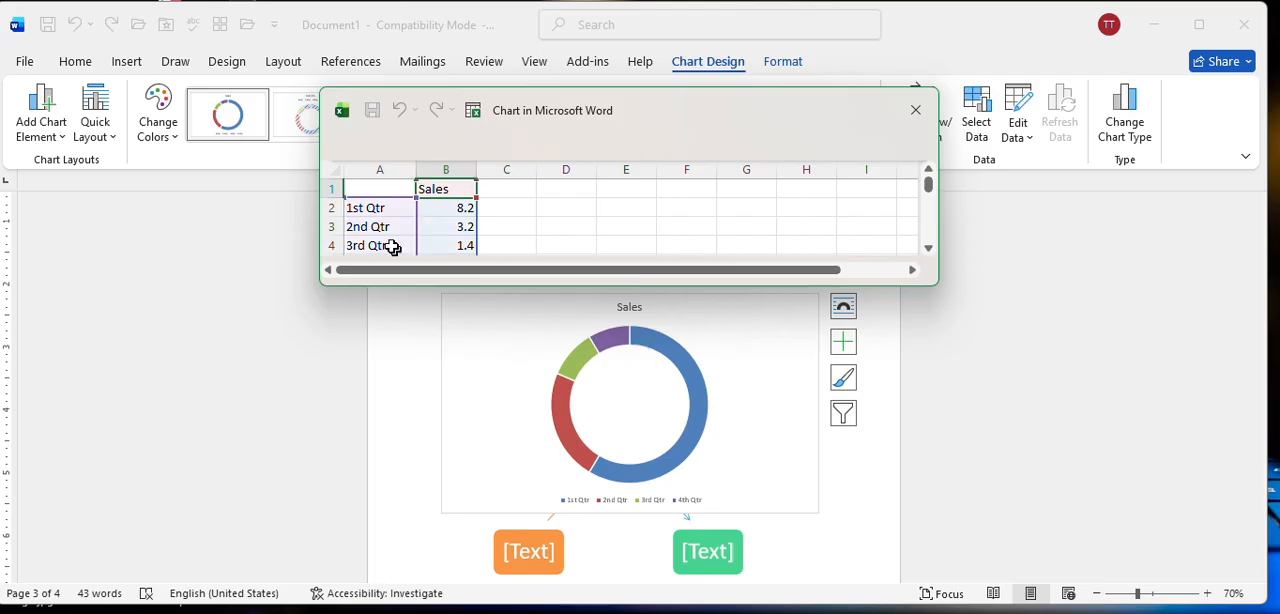
pyautogui.moveTo(427, 289); pyautogui.dragTo(428, 308)
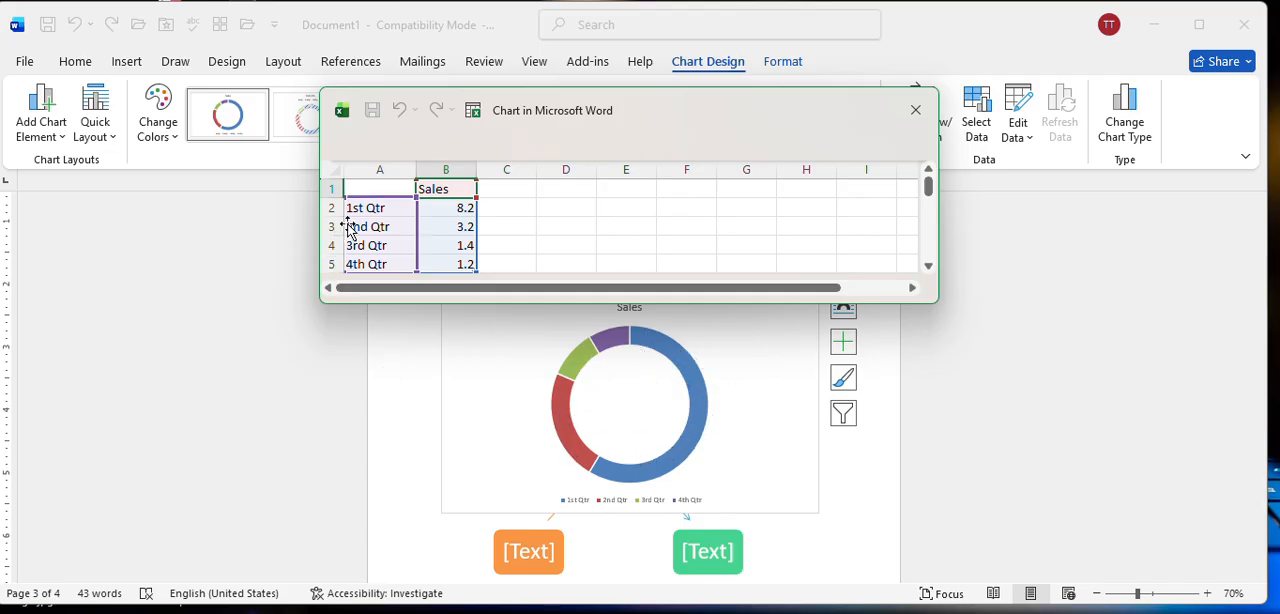
pyautogui.doubleClick(390, 208)
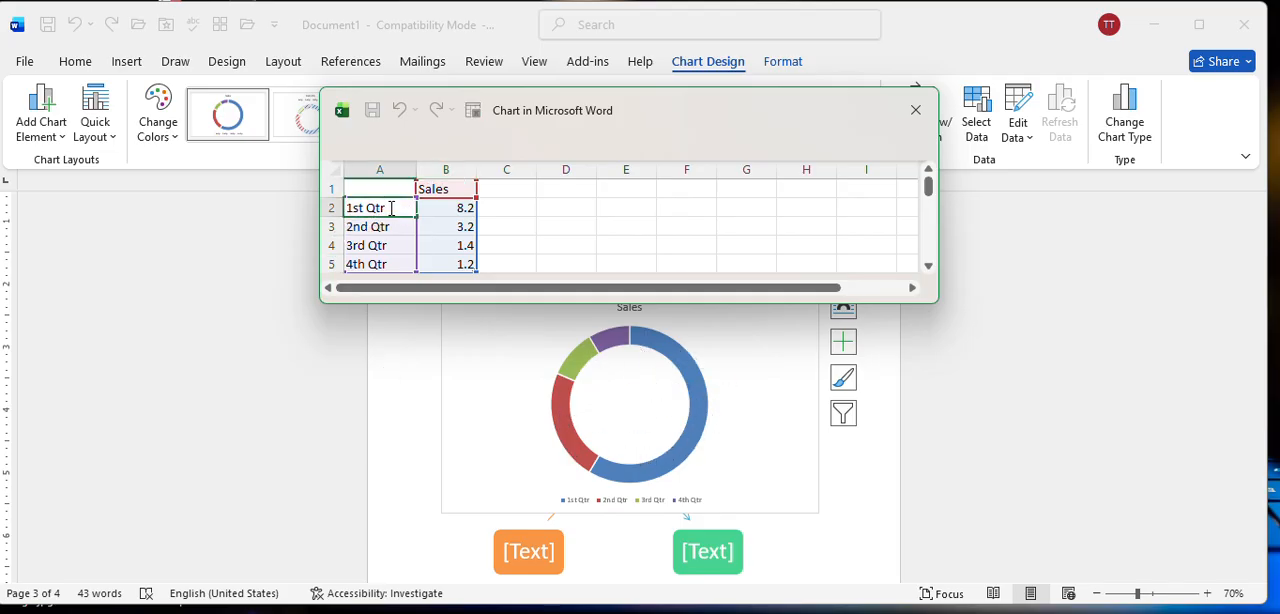
pyautogui.press('BackSpace')
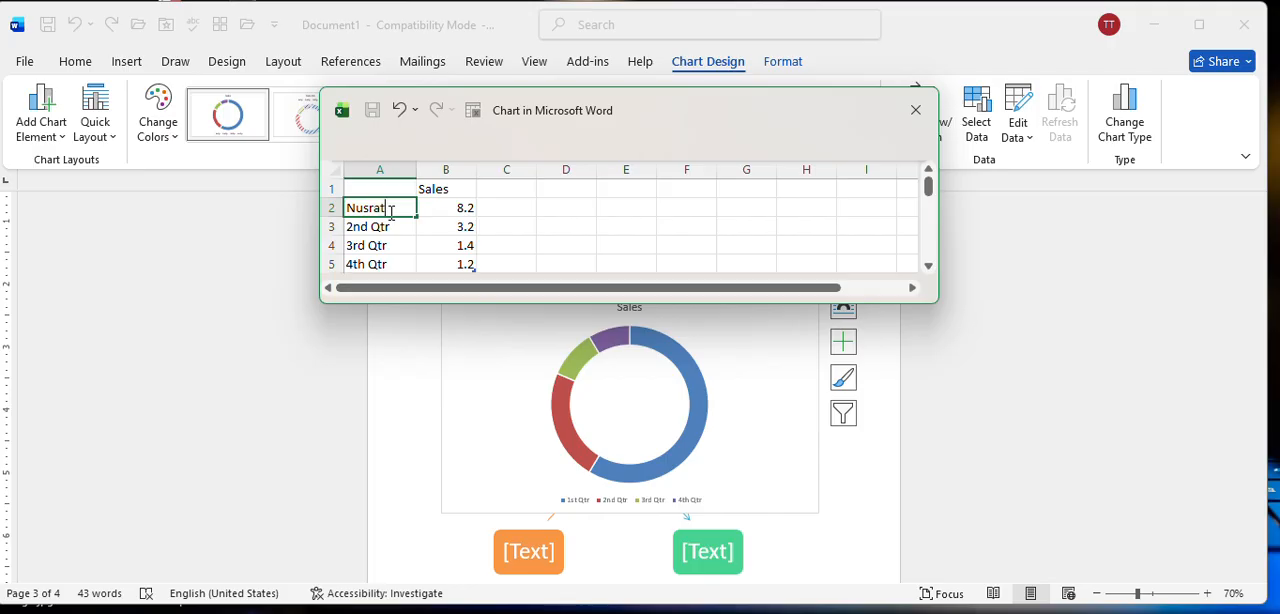
pyautogui.press('Return')
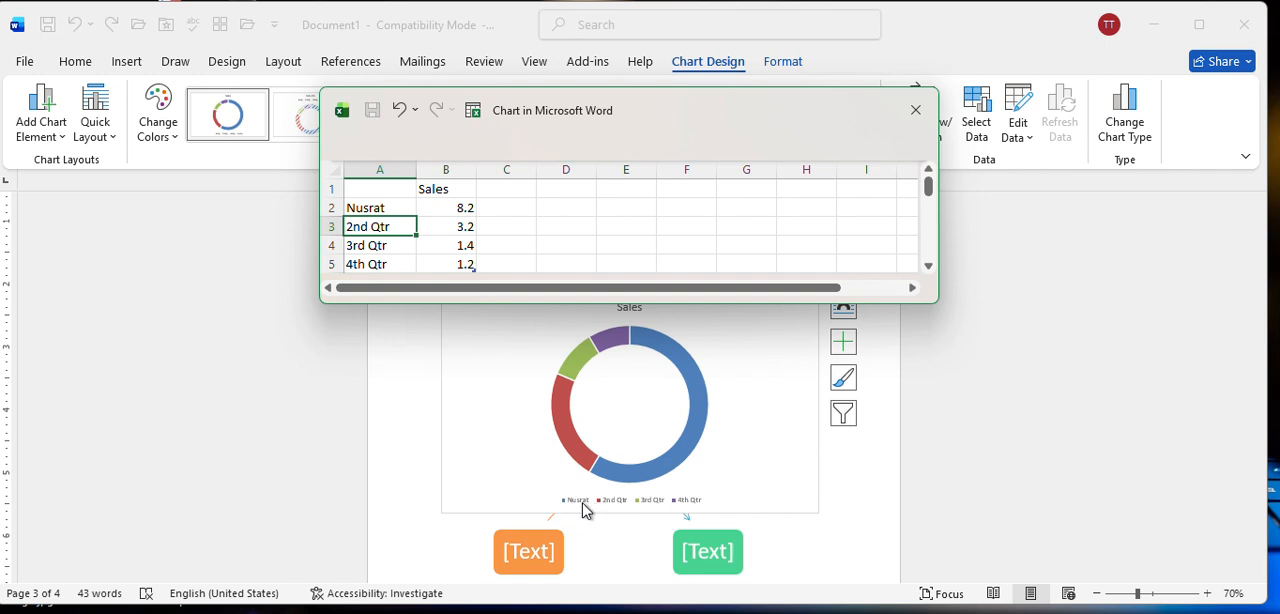
# Set the first category's Sales value to 7.4 and the 2nd Qtr value to 8.4, and close the data sheet.
pyautogui.click(446, 207)
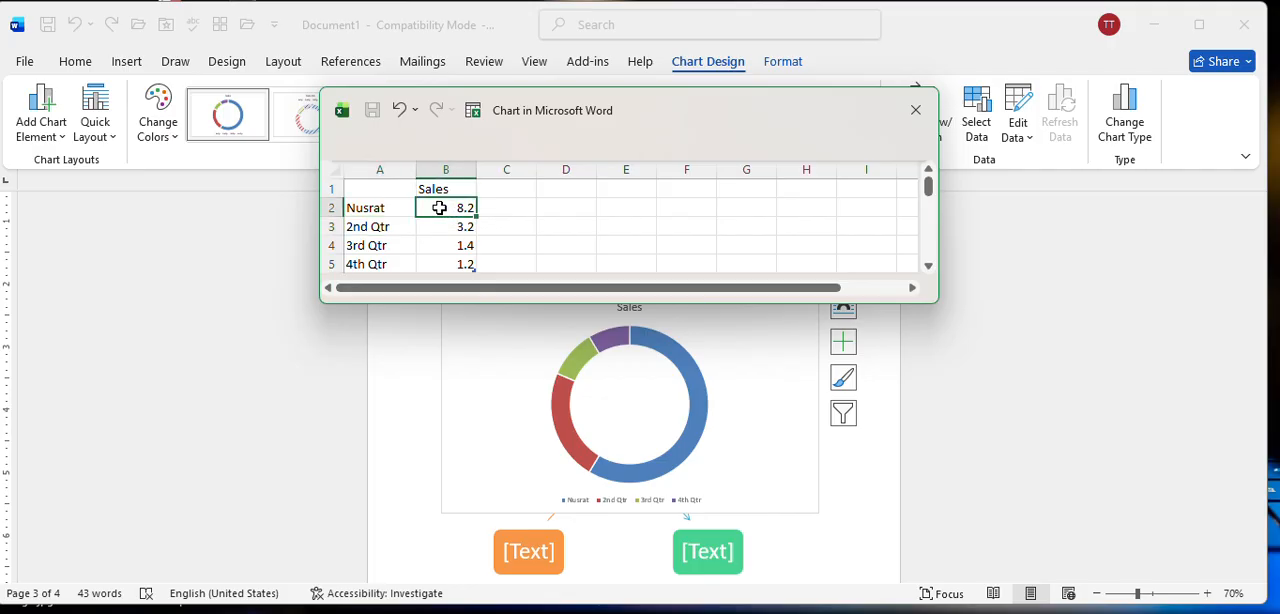
pyautogui.write('7')
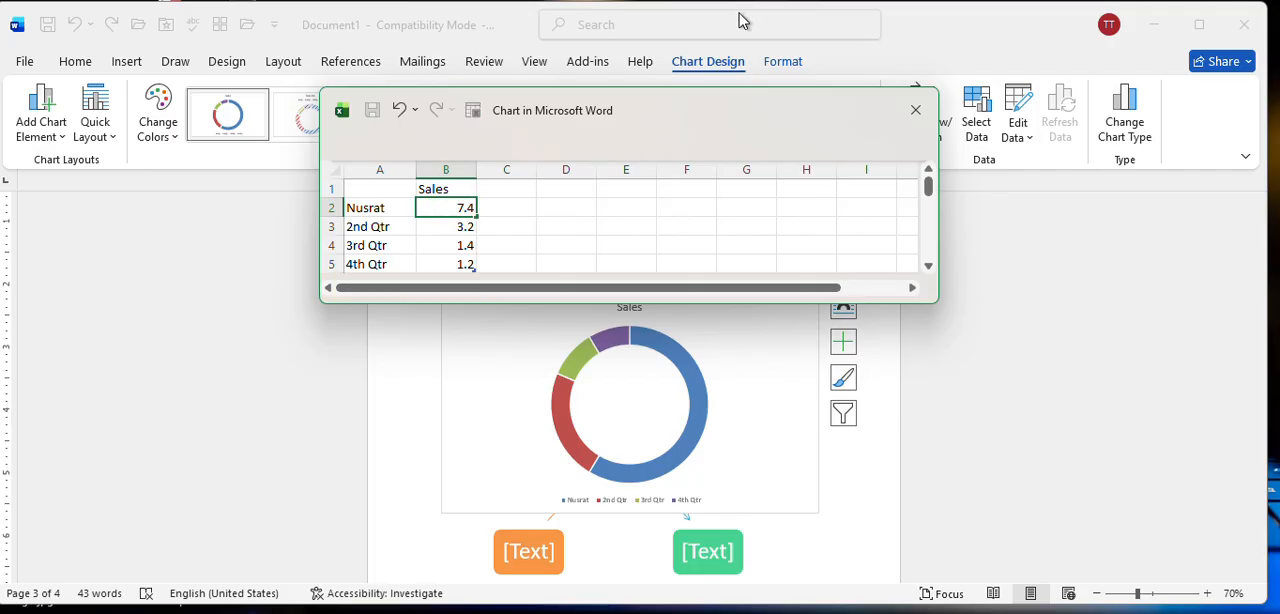
pyautogui.write('.4')
pyautogui.press('Return')
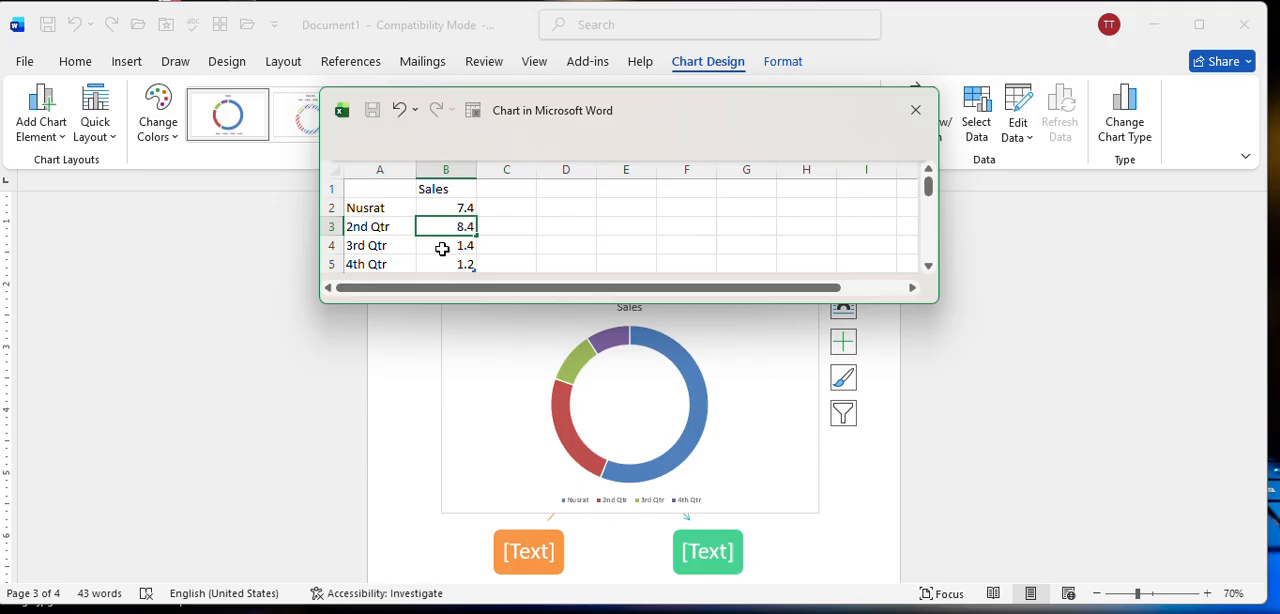
pyautogui.click(441, 248)
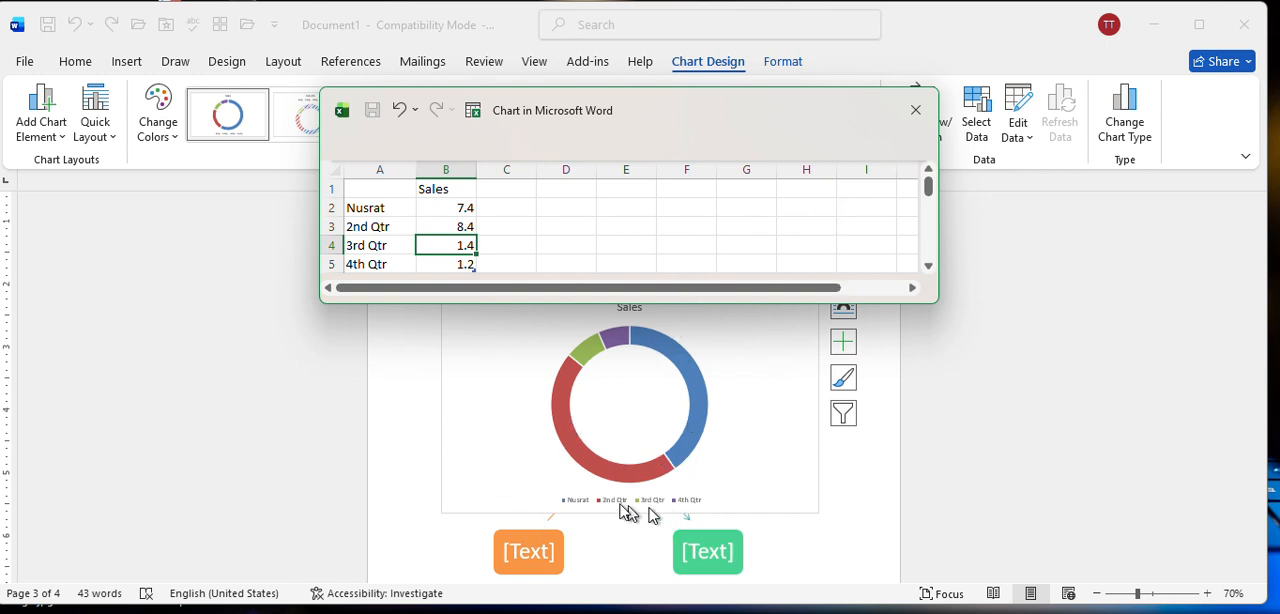
pyautogui.click(912, 108)
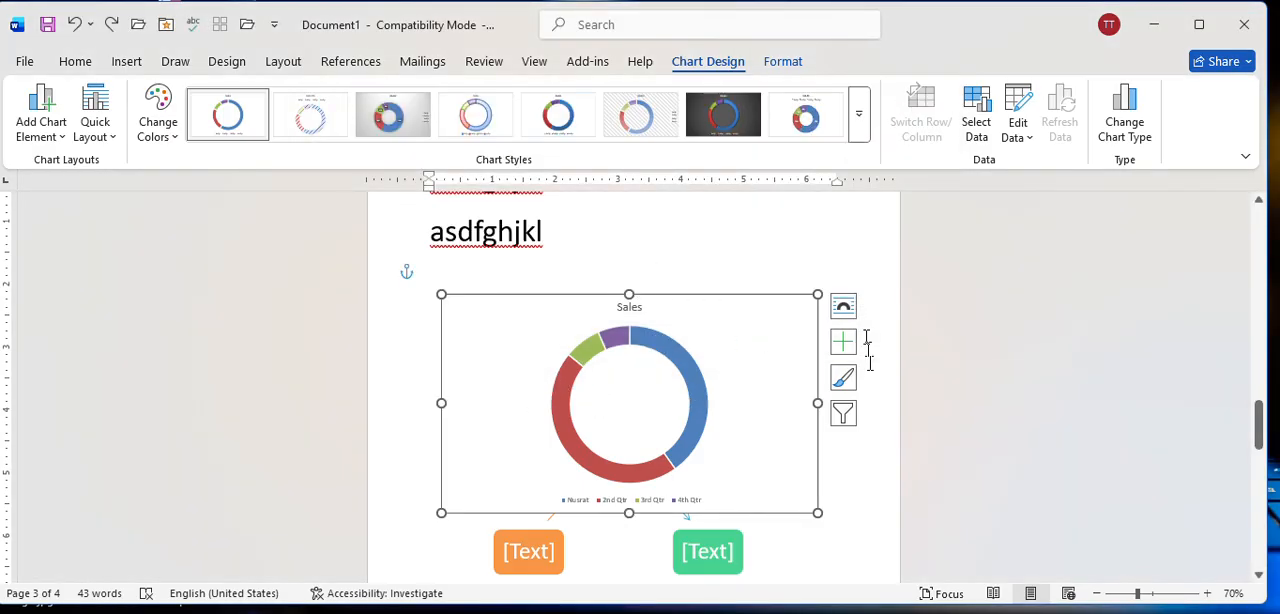
# Review the chart's style, color and format options, and reapply the Doughnut chart type.
pyautogui.click(859, 139)
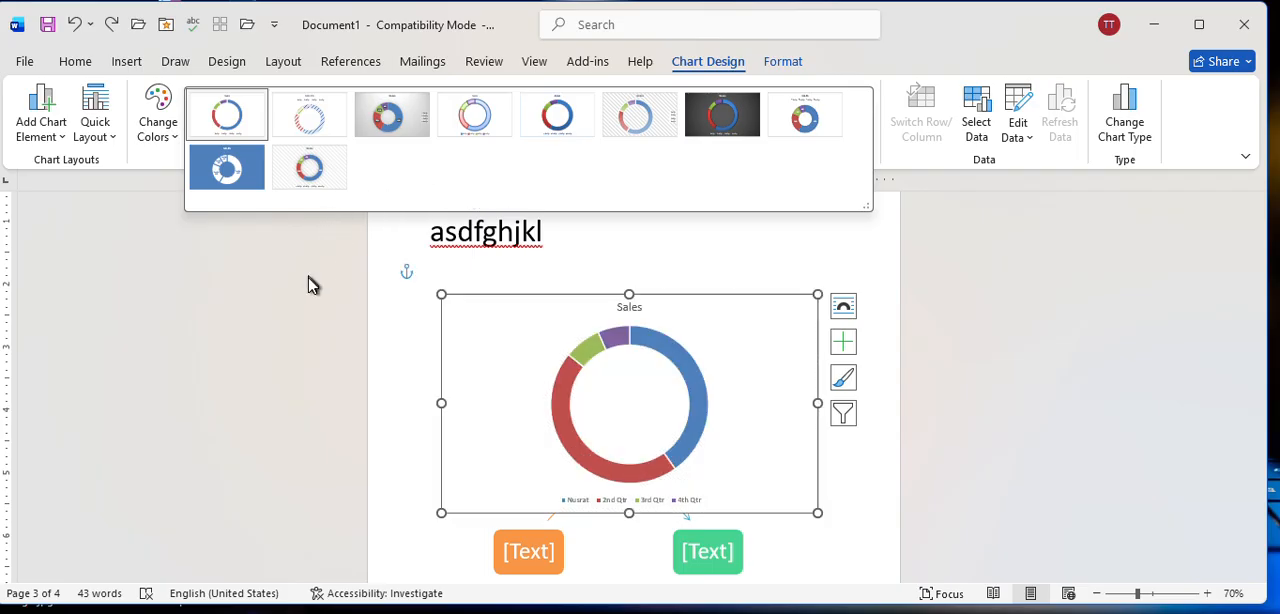
pyautogui.click(157, 125)
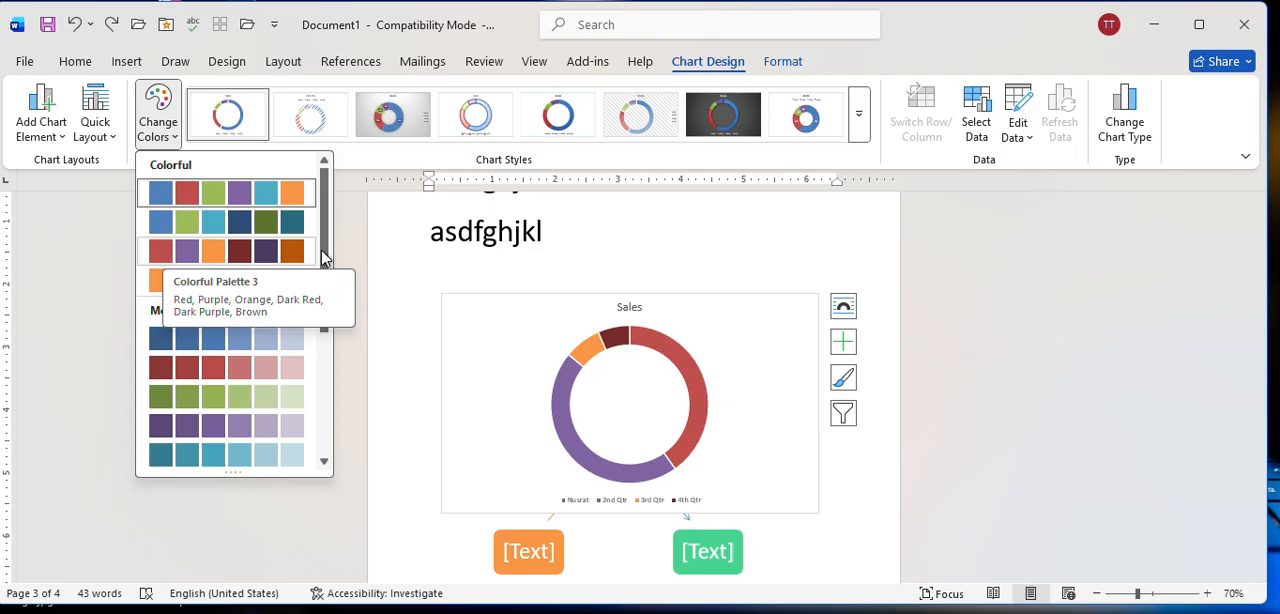
pyautogui.click(1125, 128)
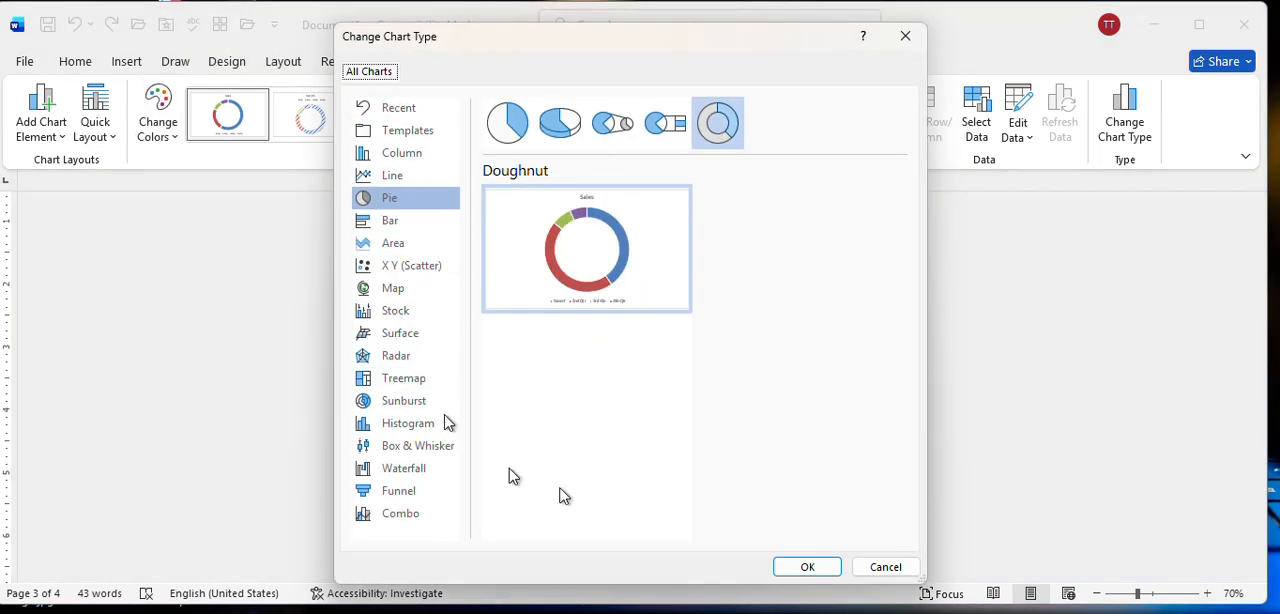
pyautogui.click(806, 565)
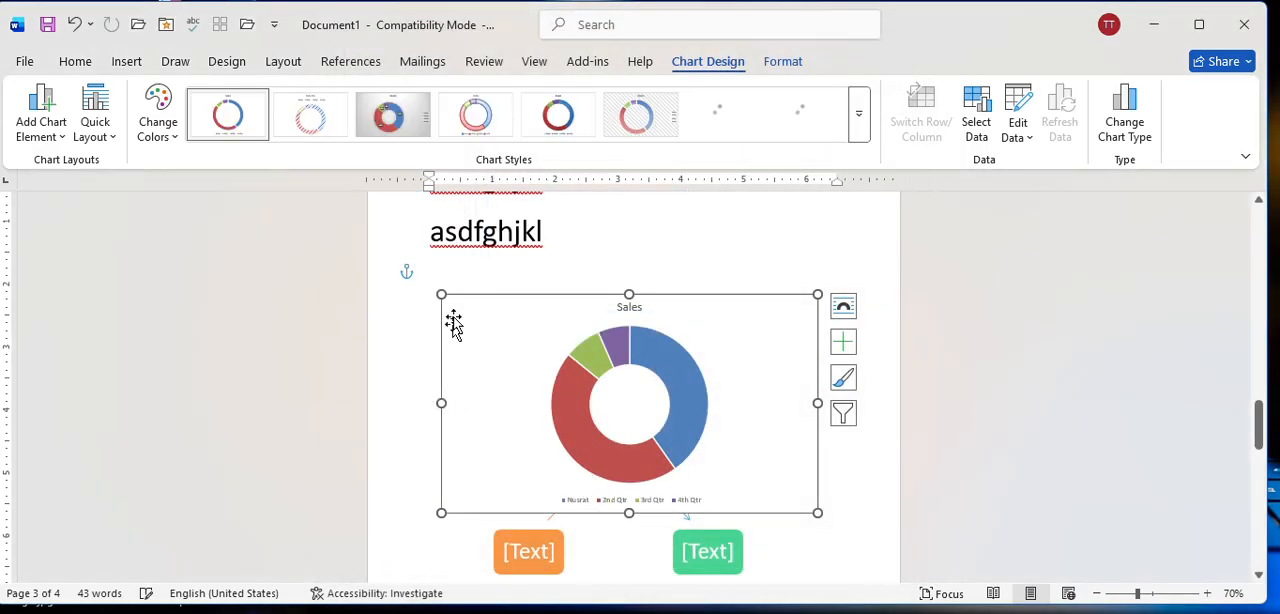
pyautogui.click(781, 62)
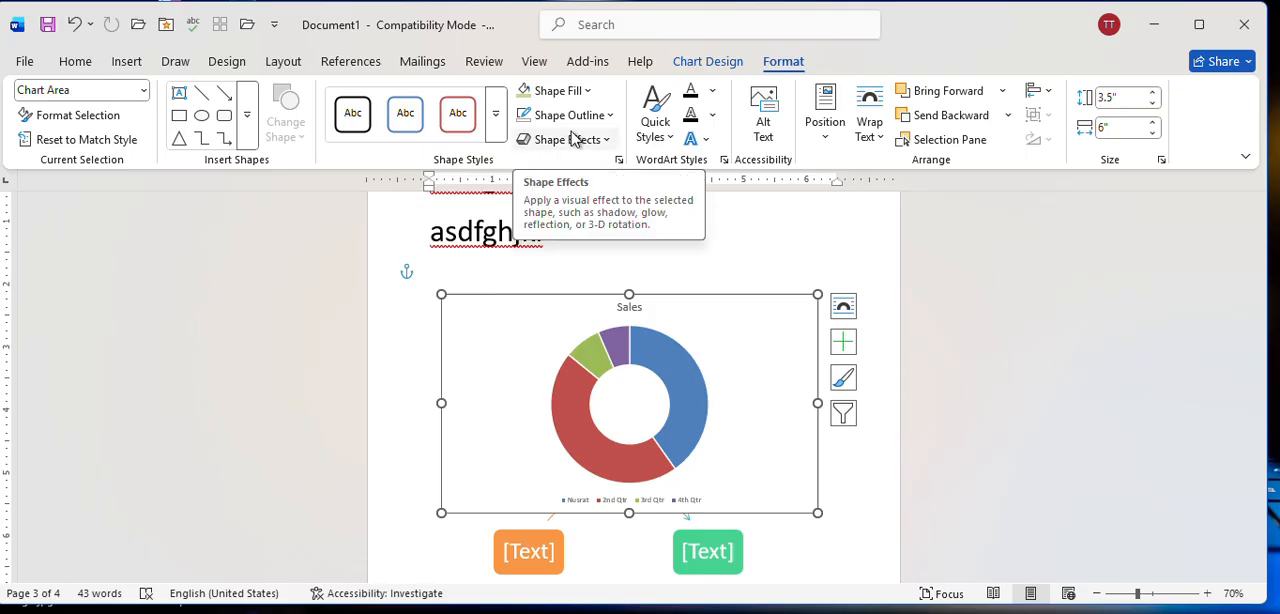
pyautogui.click(689, 380)
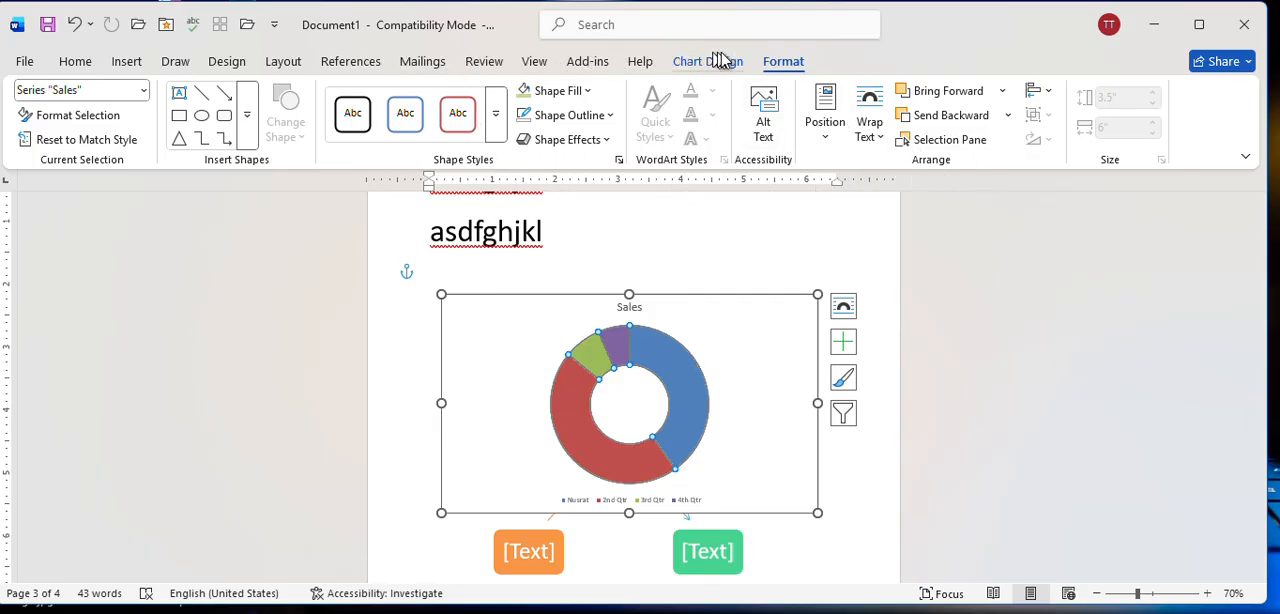
# Select the first asdfghjkl line on page 3, review the browsed pages offered as hyperlink targets, and cancel without linking.
pyautogui.click(126, 66)
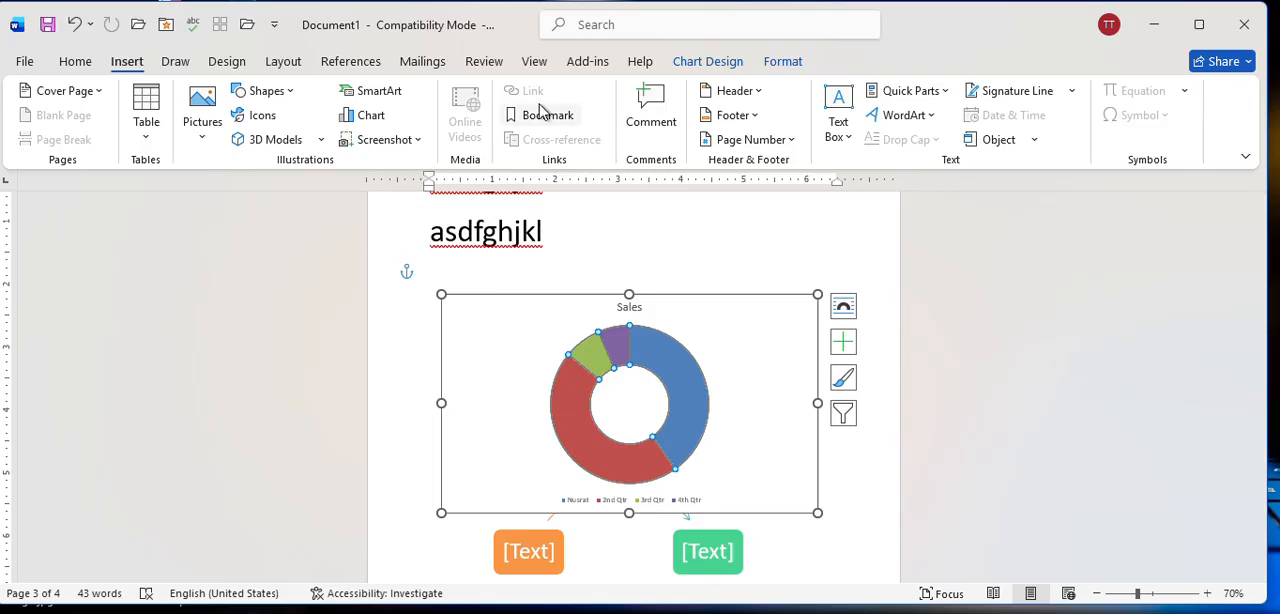
pyautogui.scroll(2, 563, 293)
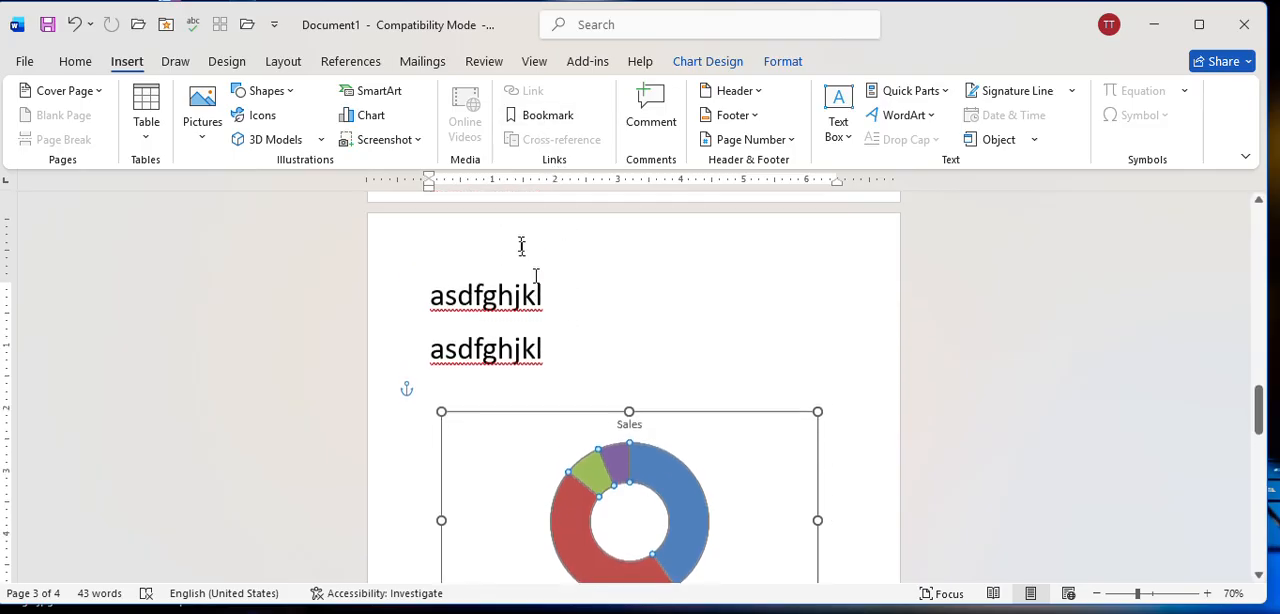
pyautogui.click(572, 303)
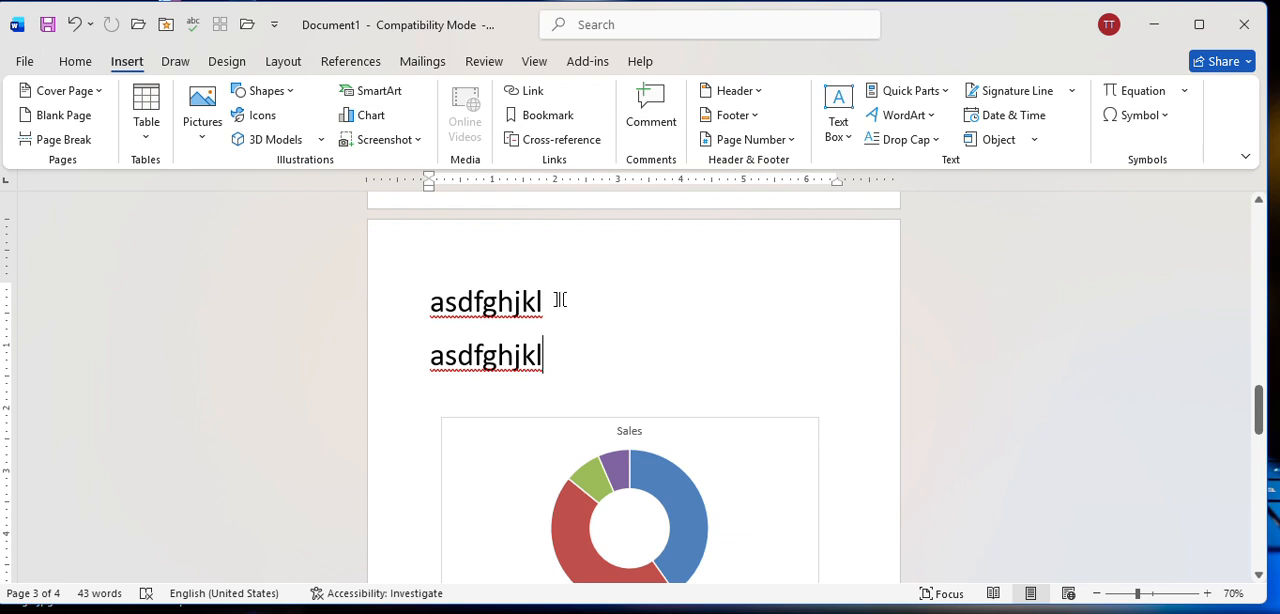
pyautogui.moveTo(545, 292); pyautogui.dragTo(430, 298)
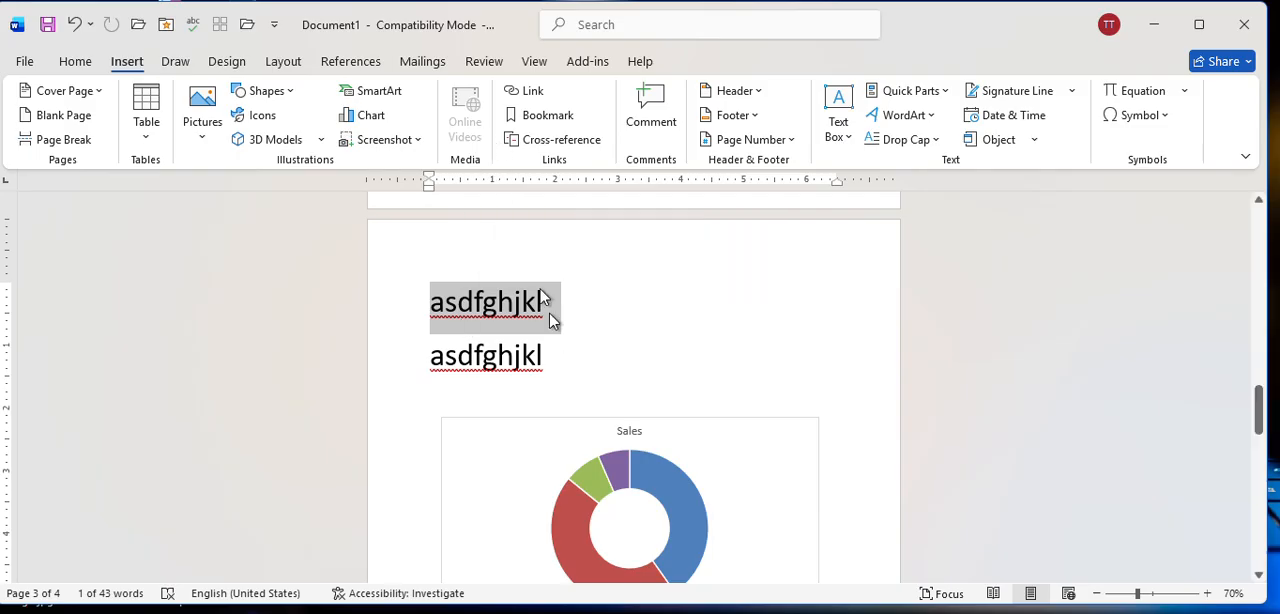
pyautogui.click(550, 95)
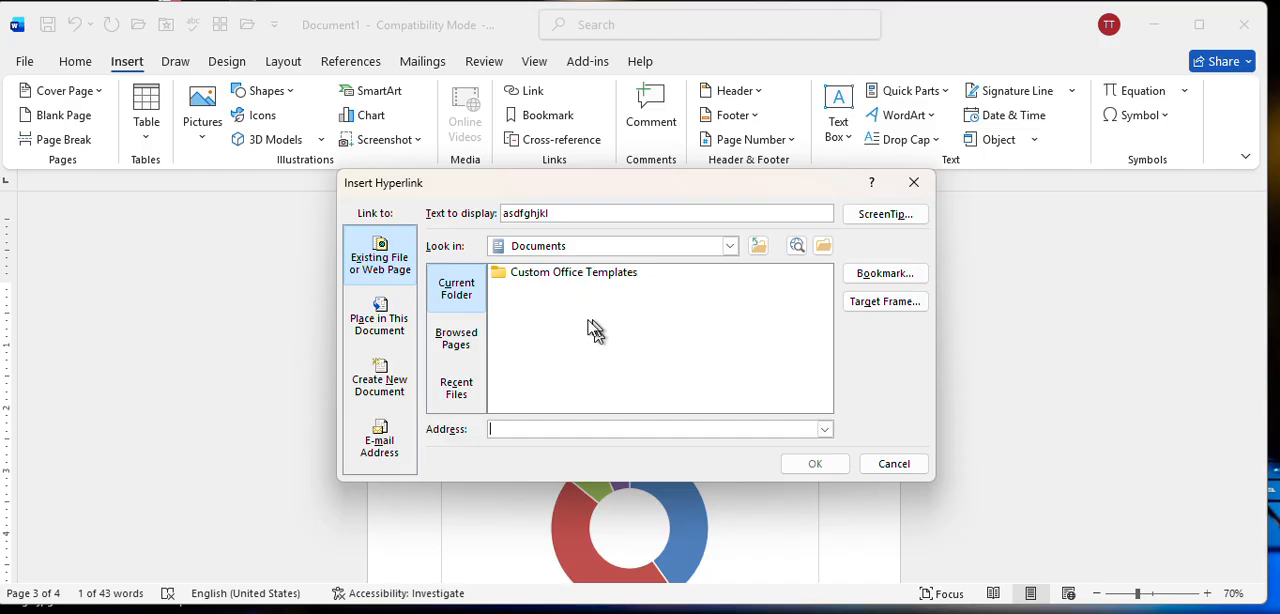
pyautogui.click(455, 338)
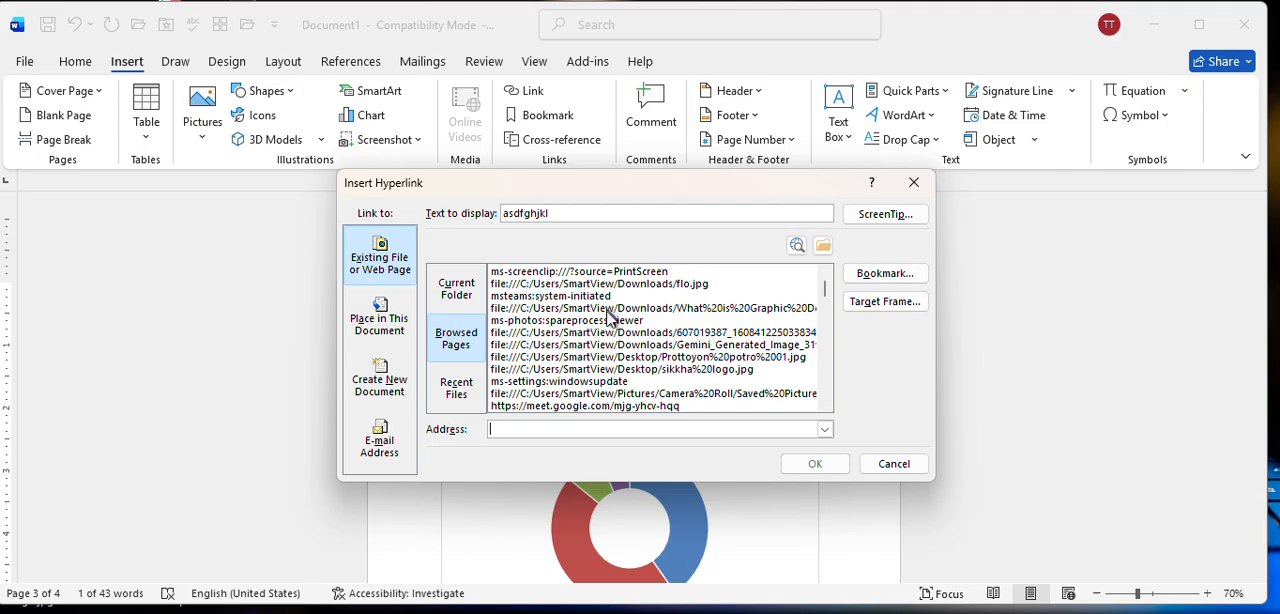
pyautogui.scroll(-2, 612, 320)
pyautogui.scroll(2, 618, 338)
pyautogui.click(895, 462)
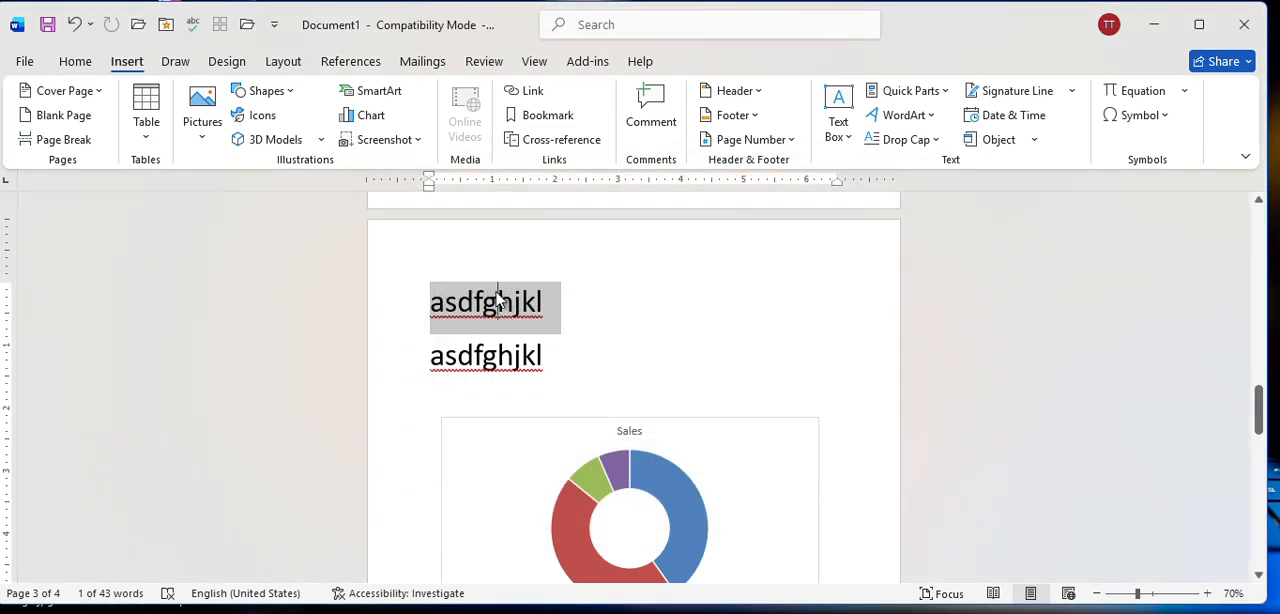
# Reselect the first asdfghjkl line, review the hyperlink targets among browsed pages, recent files and the current folder, and leave without linking.
pyautogui.click(497, 300)
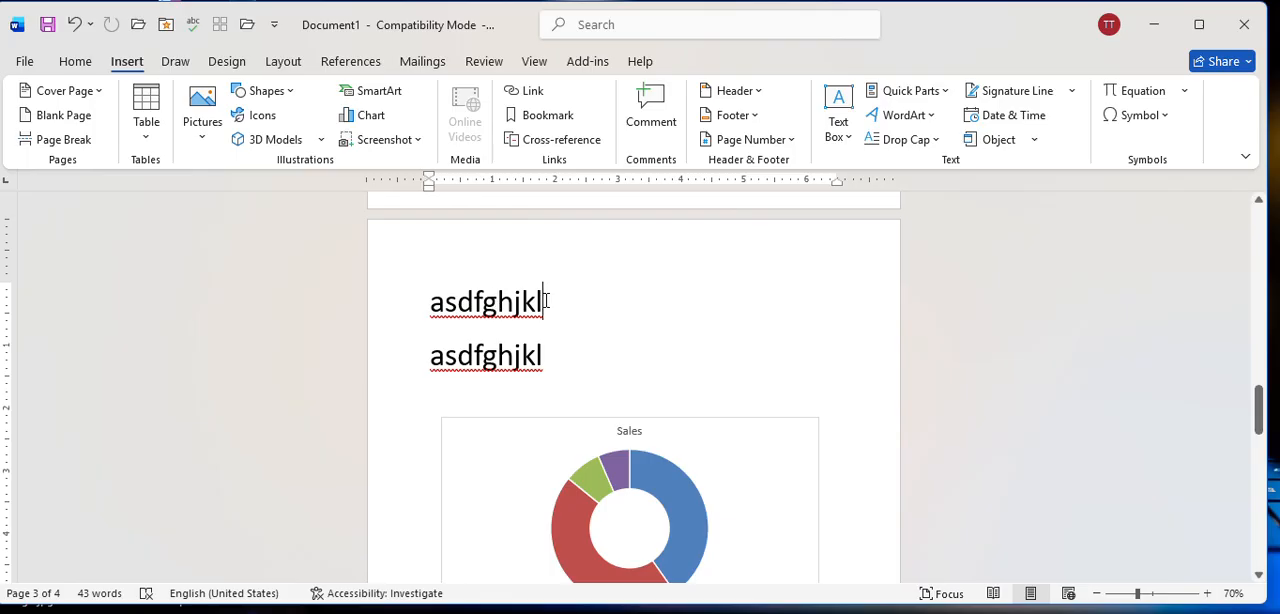
pyautogui.moveTo(549, 302); pyautogui.dragTo(432, 300)
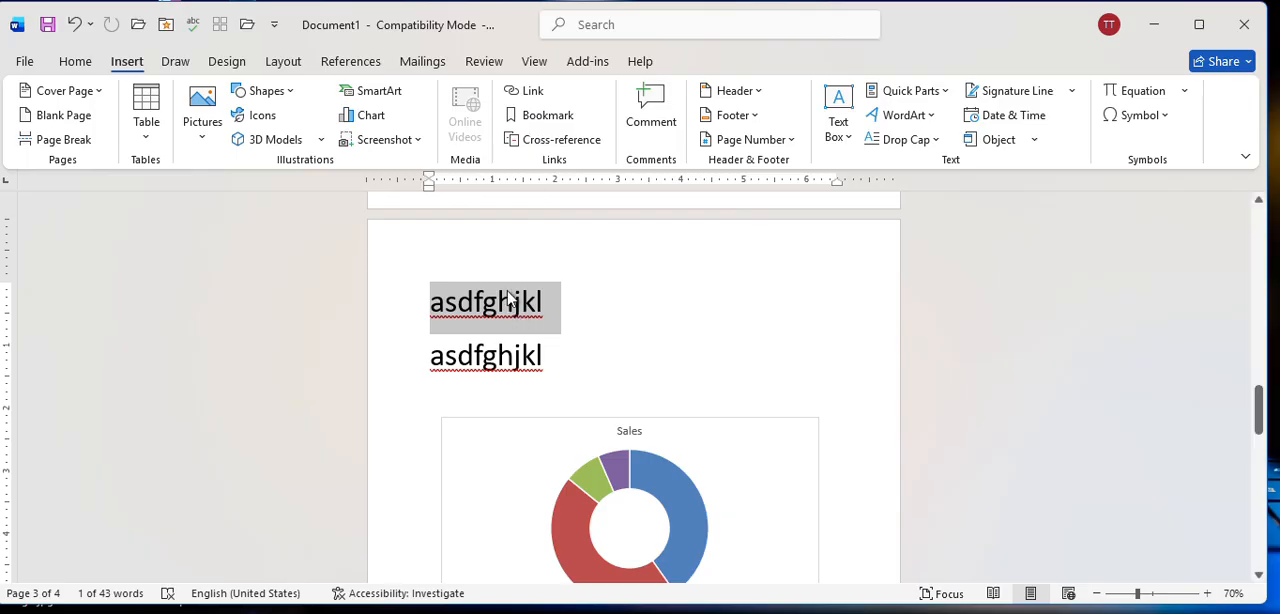
pyautogui.click(525, 95)
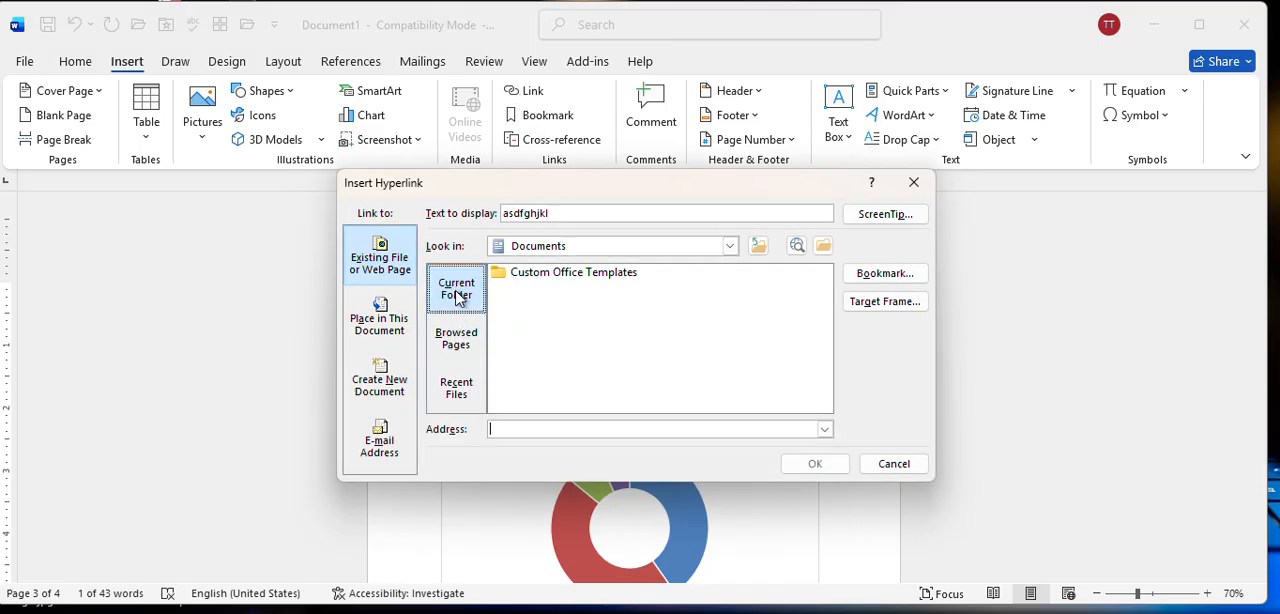
pyautogui.click(457, 338)
pyautogui.click(470, 388)
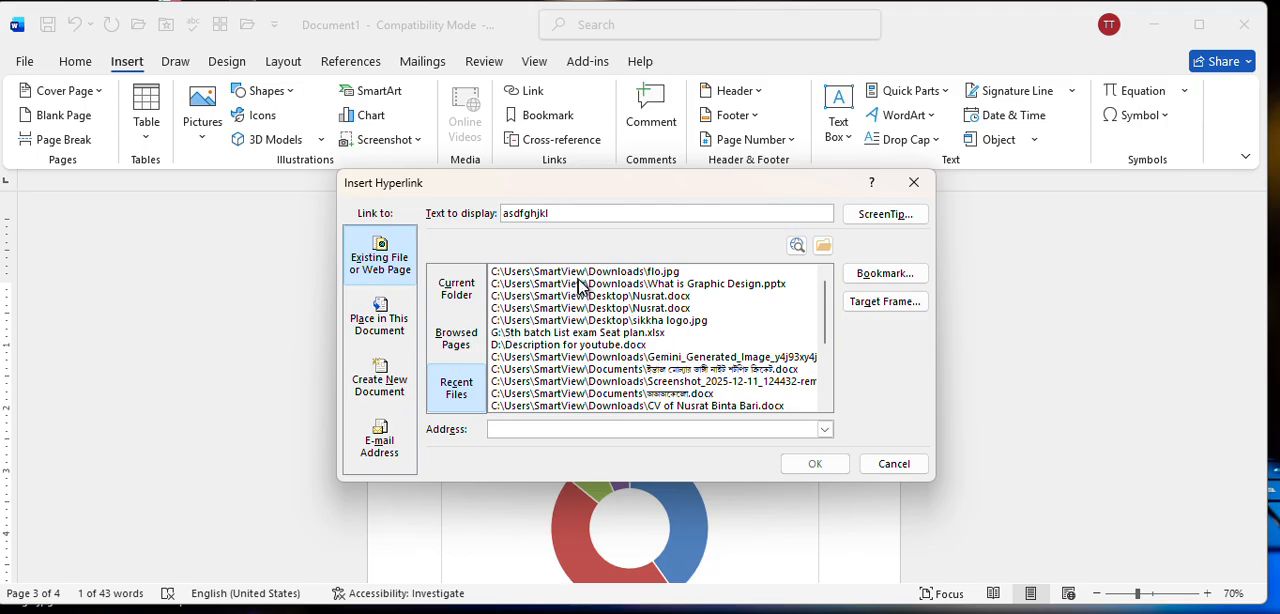
pyautogui.click(464, 292)
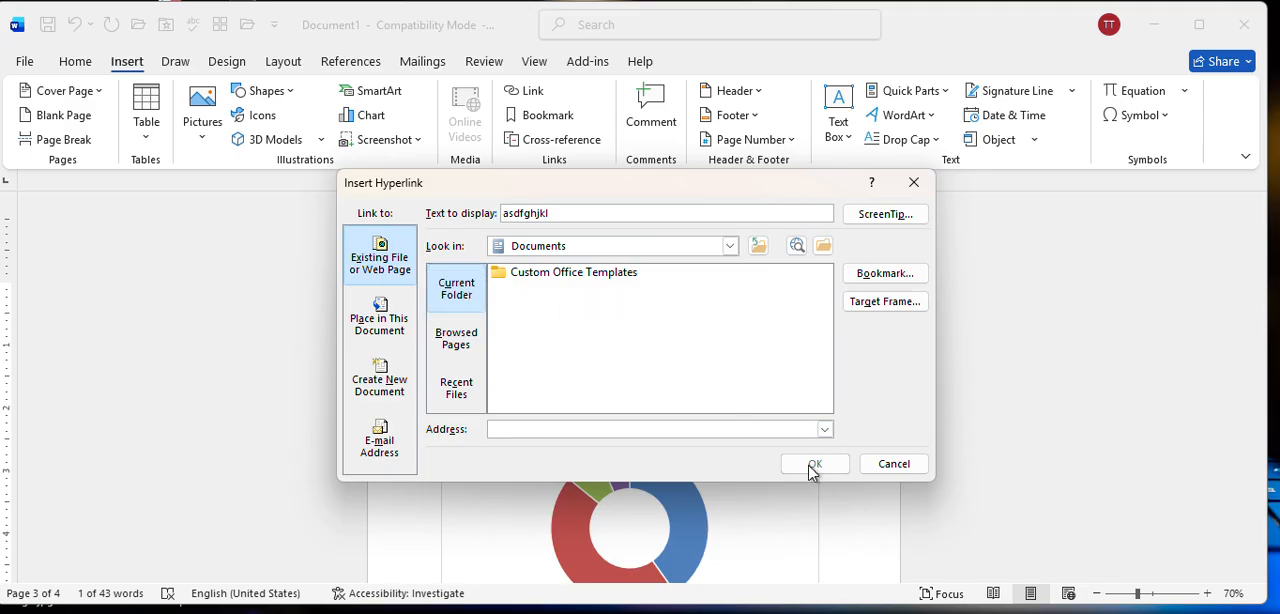
pyautogui.click(912, 184)
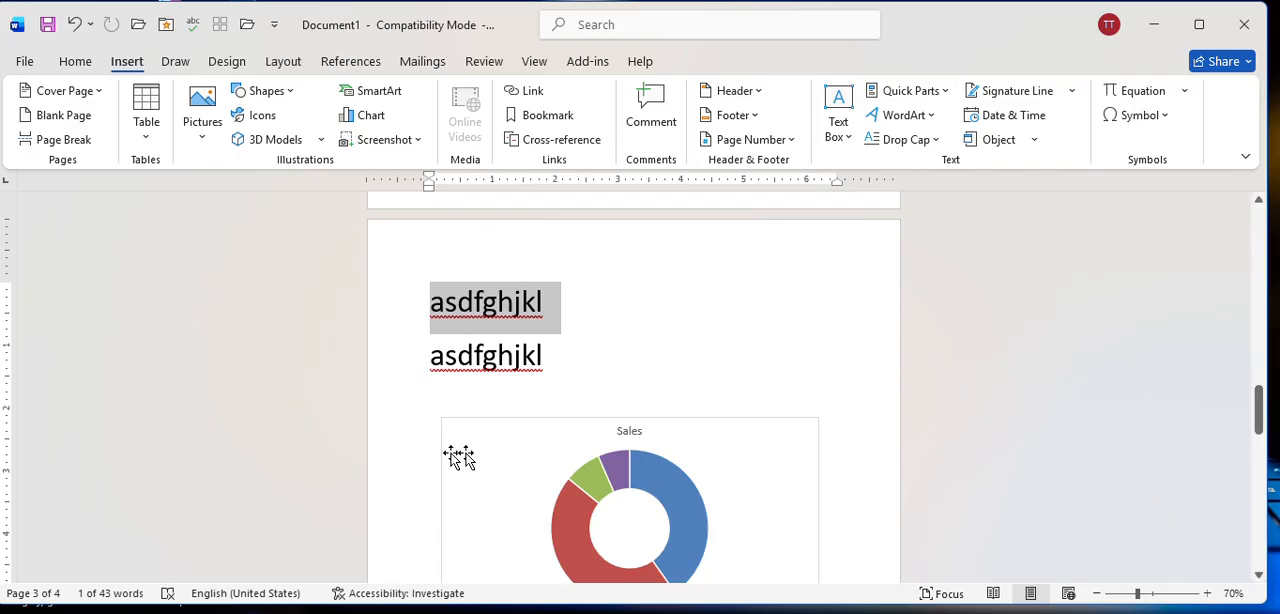
pyautogui.click(685, 352)
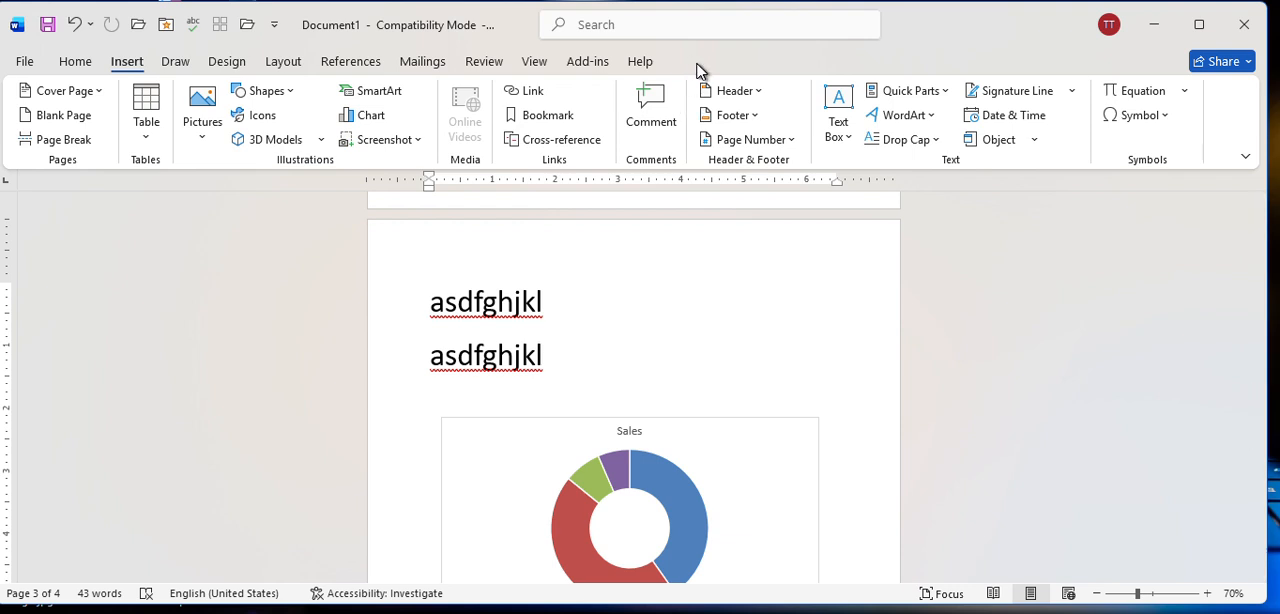
# Insert a Blank built-in header with the text English-1 and close header editing.
pyautogui.click(712, 97)
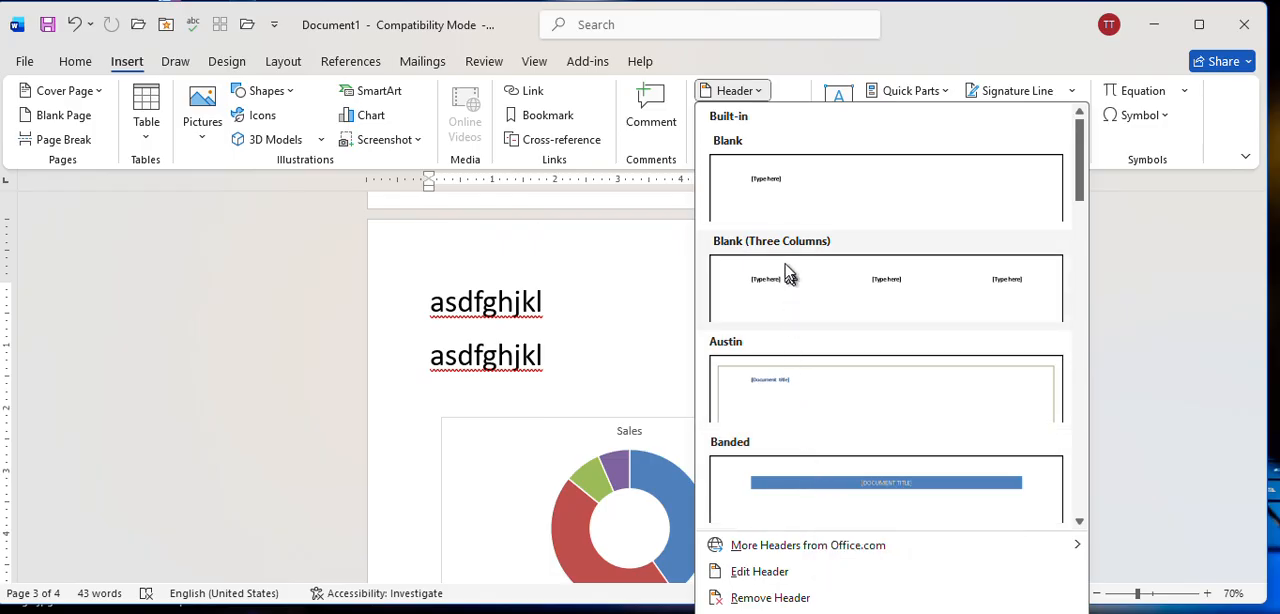
pyautogui.click(767, 188)
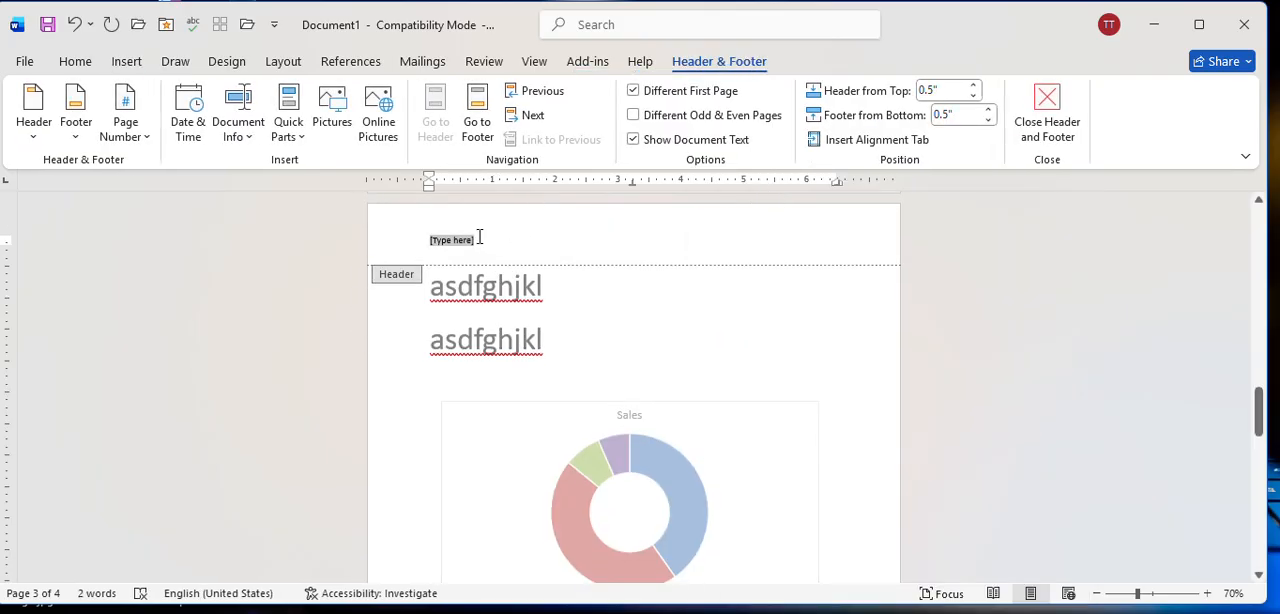
pyautogui.press('Delete')
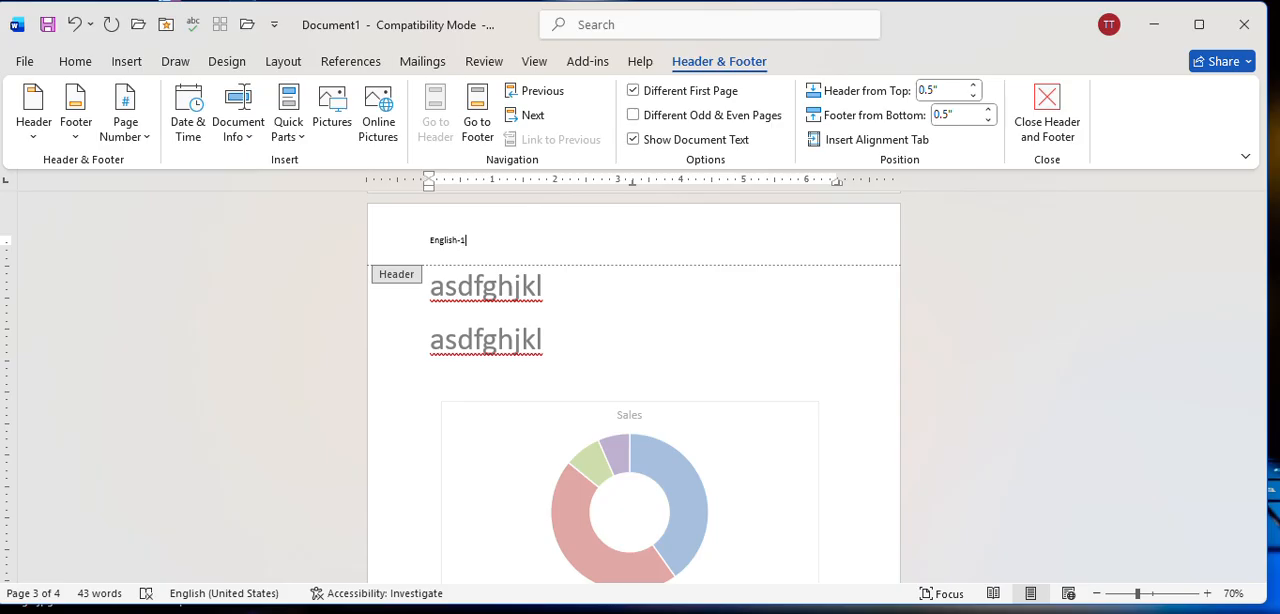
pyautogui.click(1047, 128)
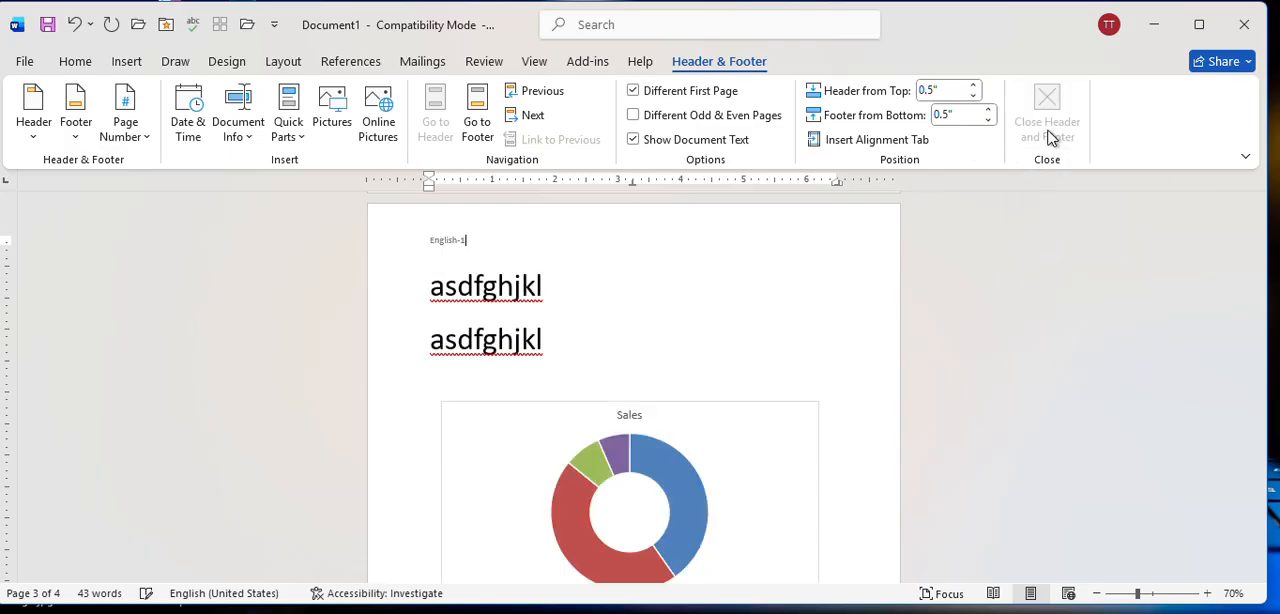
# Check how the header appears across the document's pages.
pyautogui.scroll(-1, 452, 300)
pyautogui.scroll(3, 452, 303)
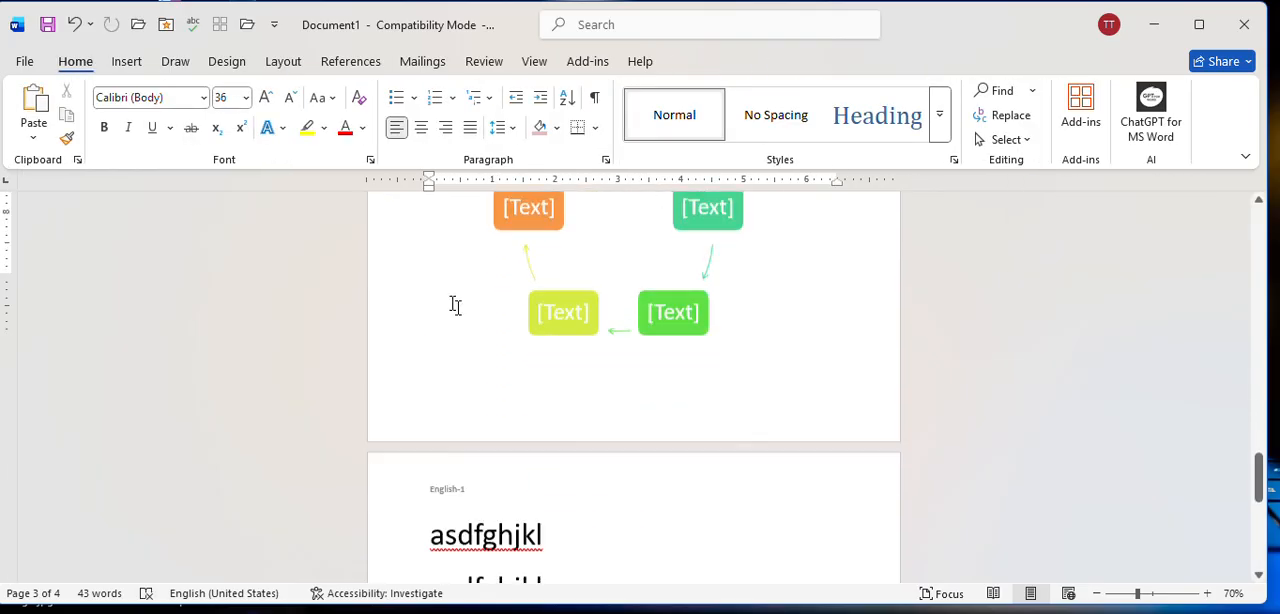
pyautogui.scroll(-3, 452, 300)
pyautogui.scroll(-10, 490, 275)
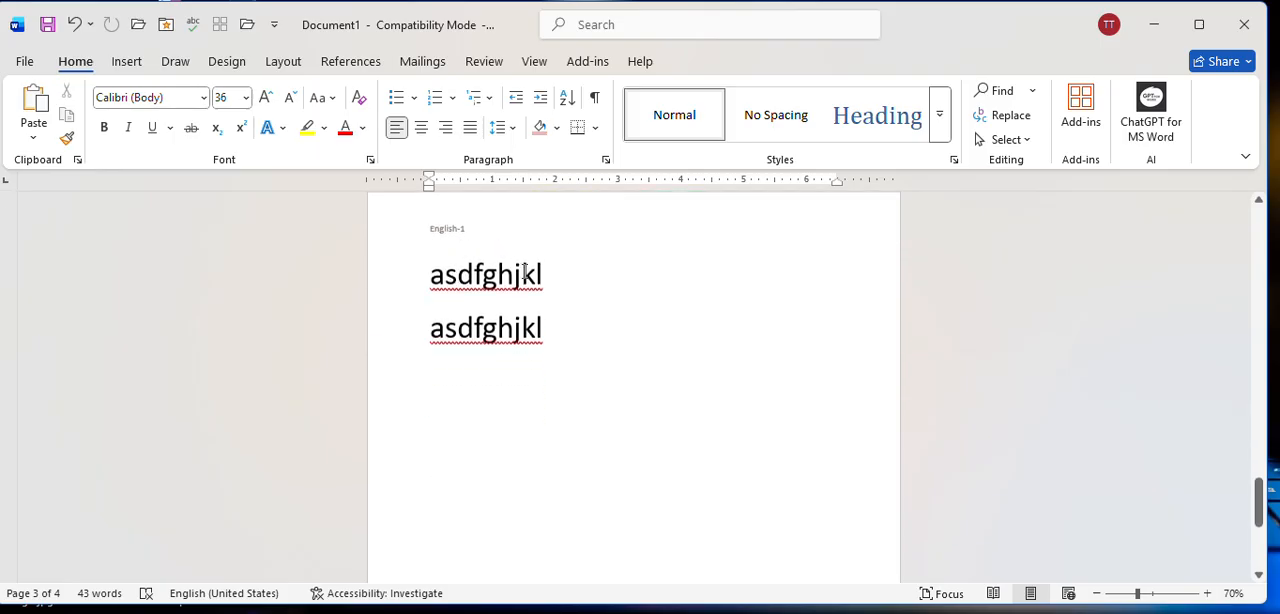
pyautogui.scroll(8, 524, 271)
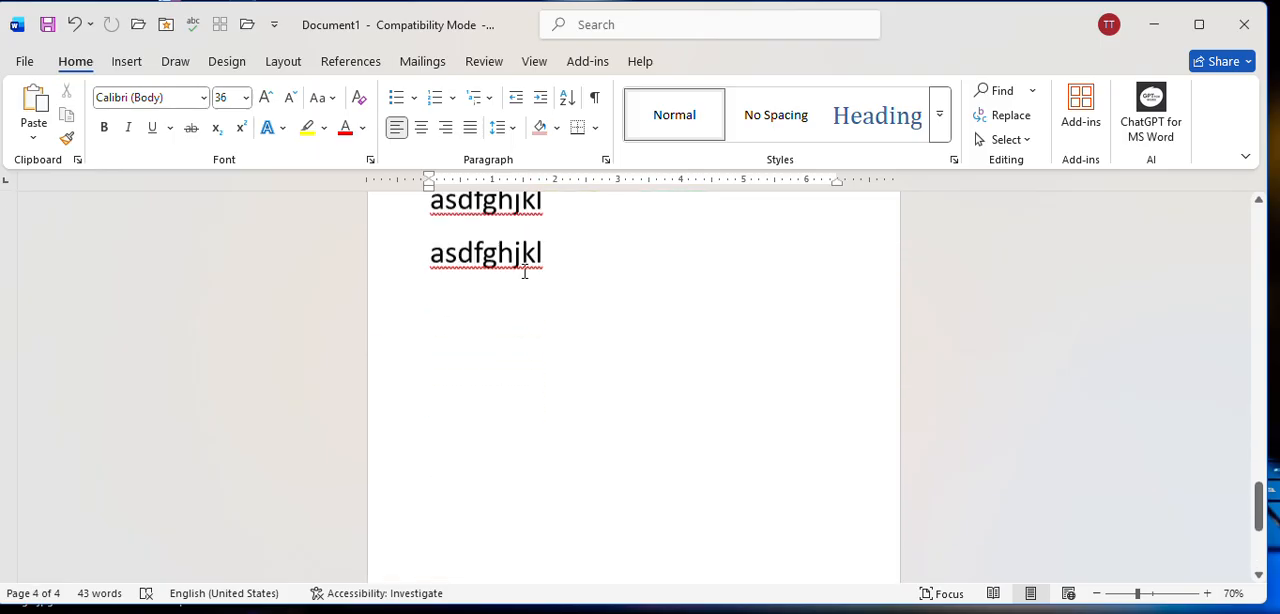
pyautogui.scroll(10, 532, 282)
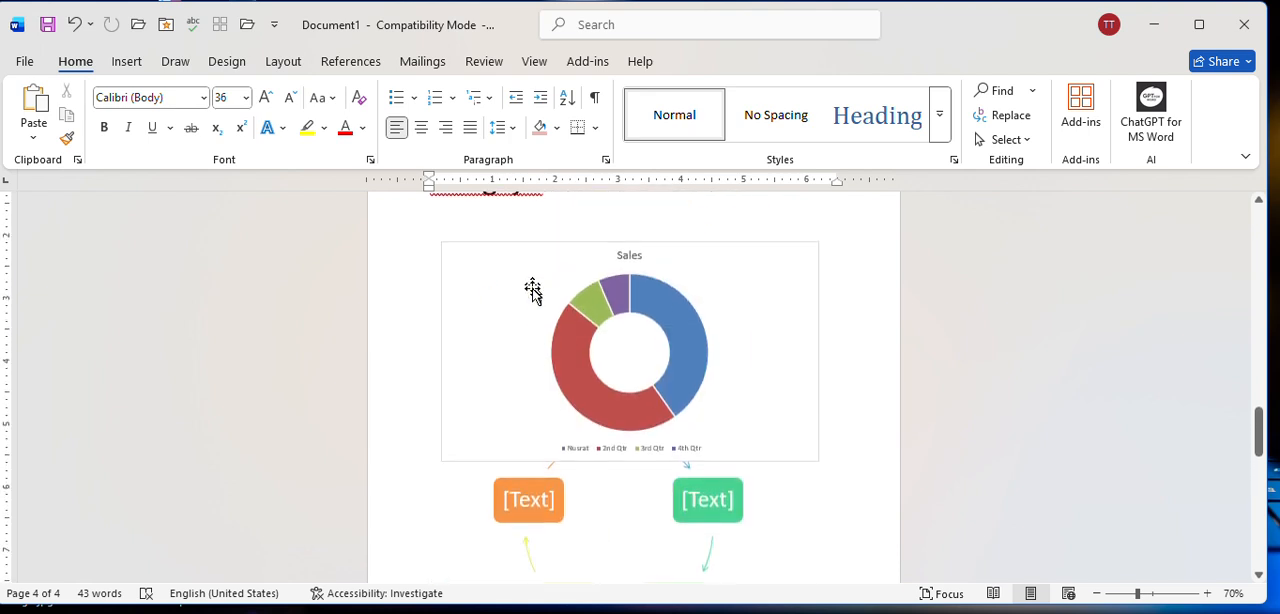
pyautogui.scroll(1, 534, 305)
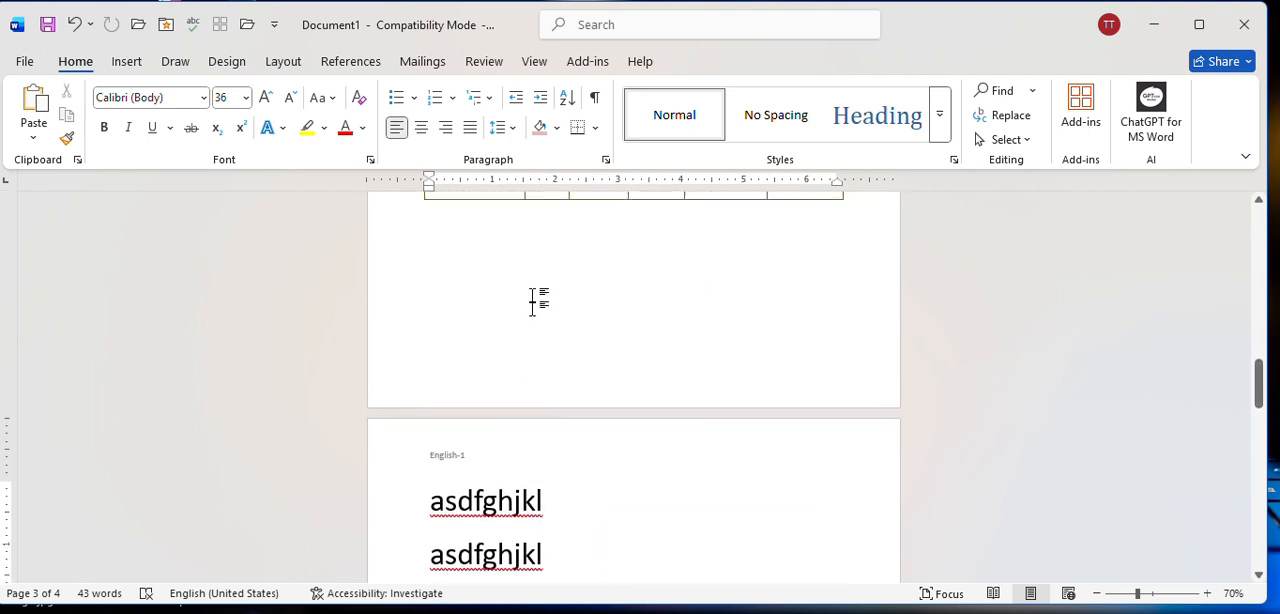
# Insert a Blank built-in footer with the text English-1 and close footer editing.
pyautogui.click(125, 62)
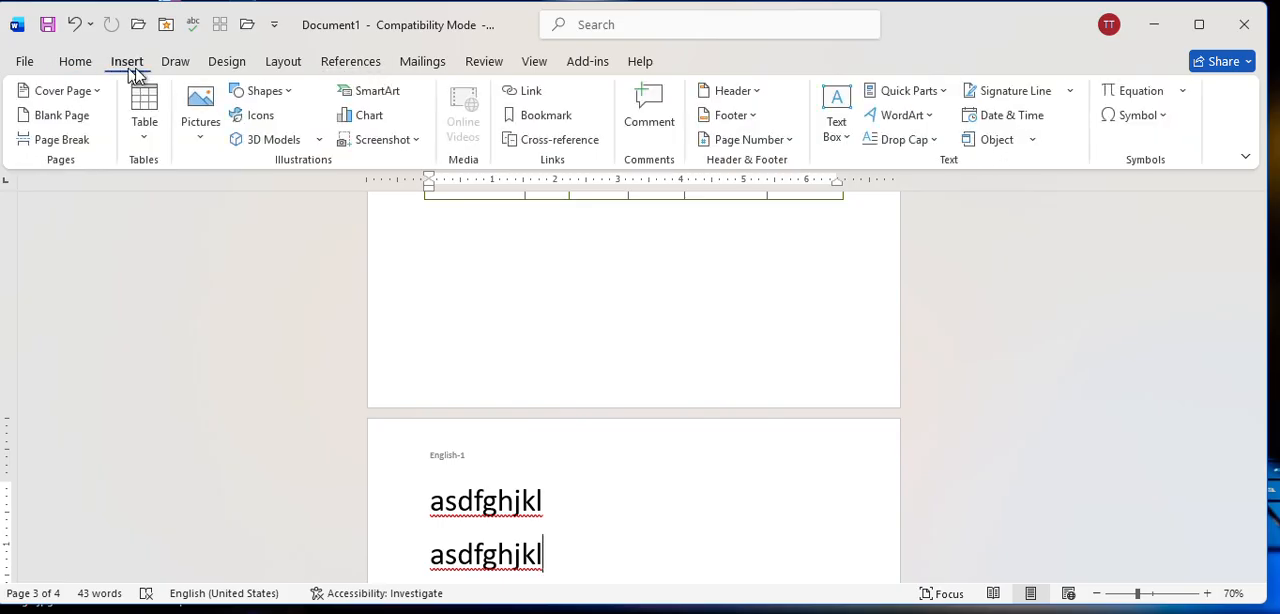
pyautogui.click(730, 118)
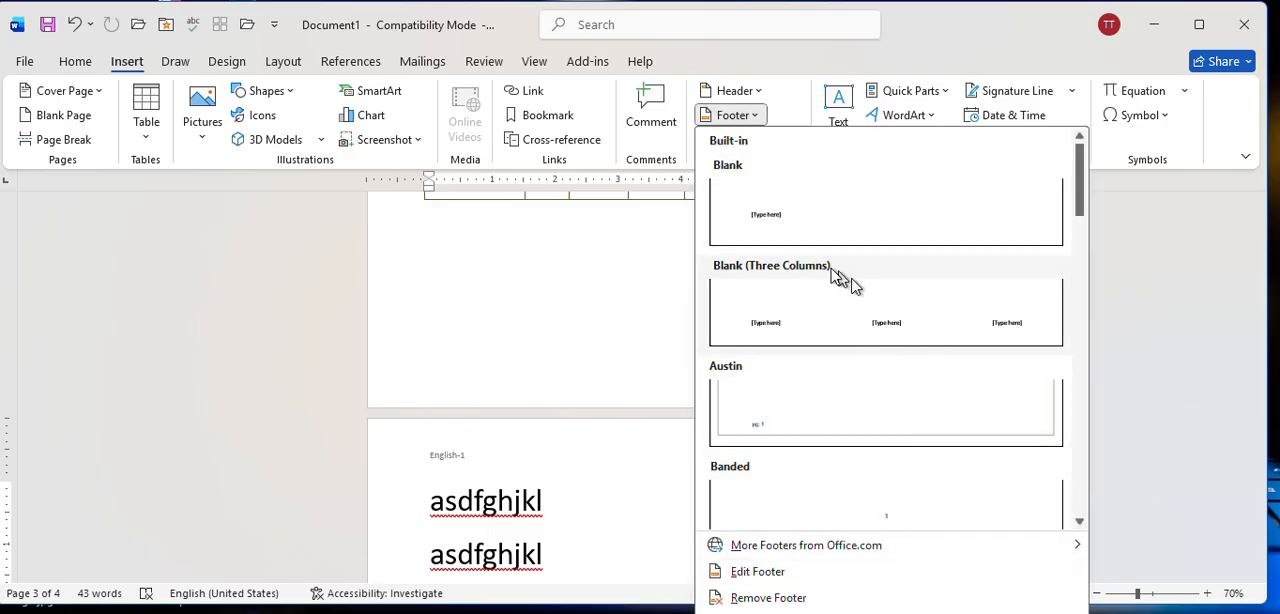
pyautogui.click(760, 215)
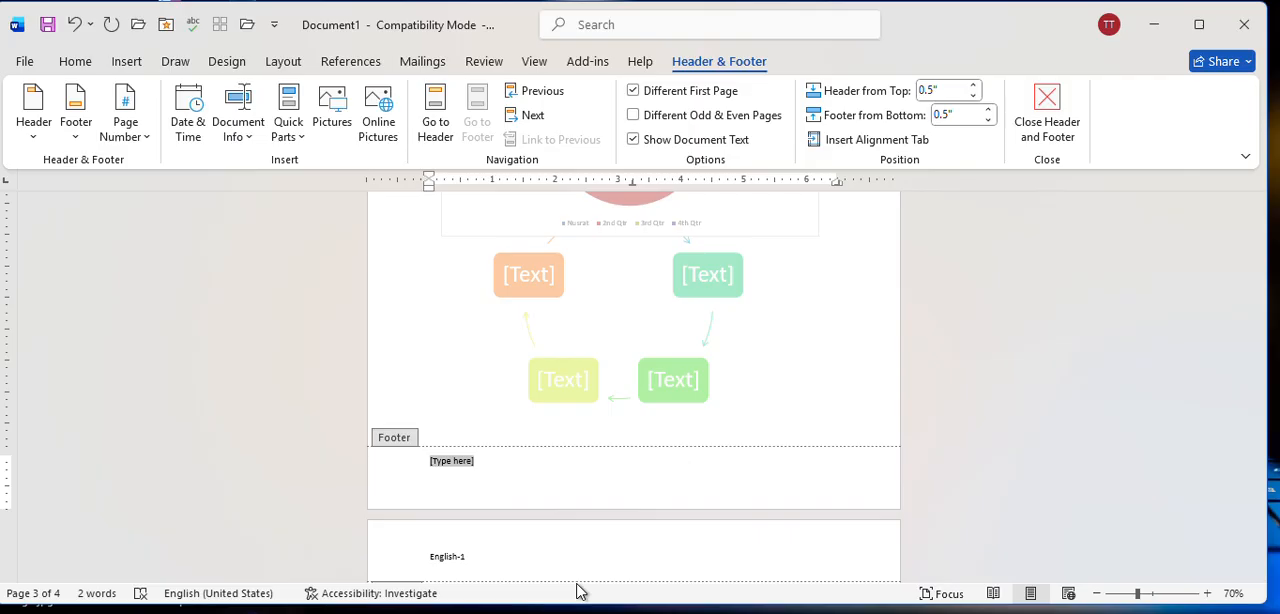
pyautogui.write('English-1')
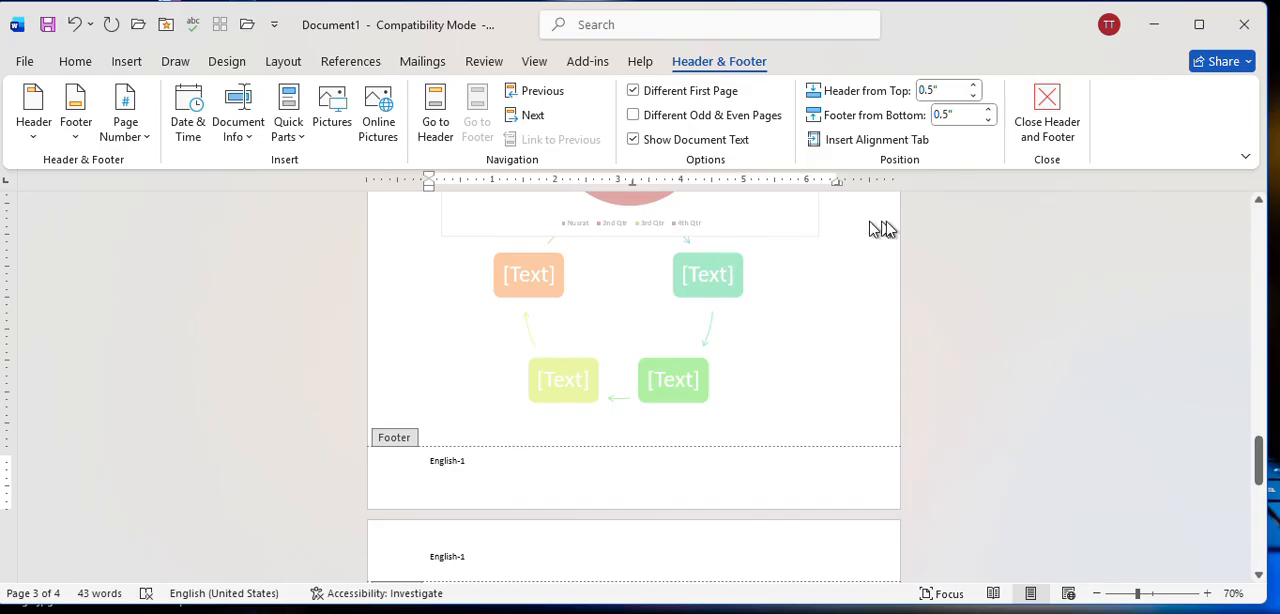
pyautogui.click(1047, 120)
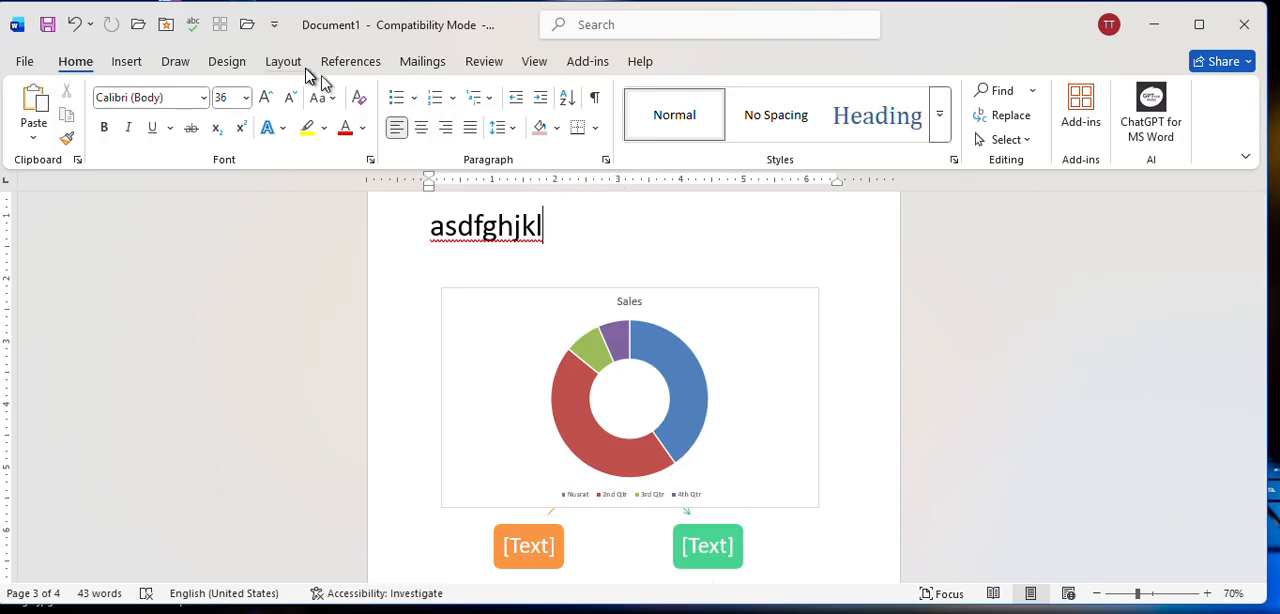
# Add page numbers at the bottom of the page in the Plain Number 3 style and check them on the pages.
pyautogui.click(126, 61)
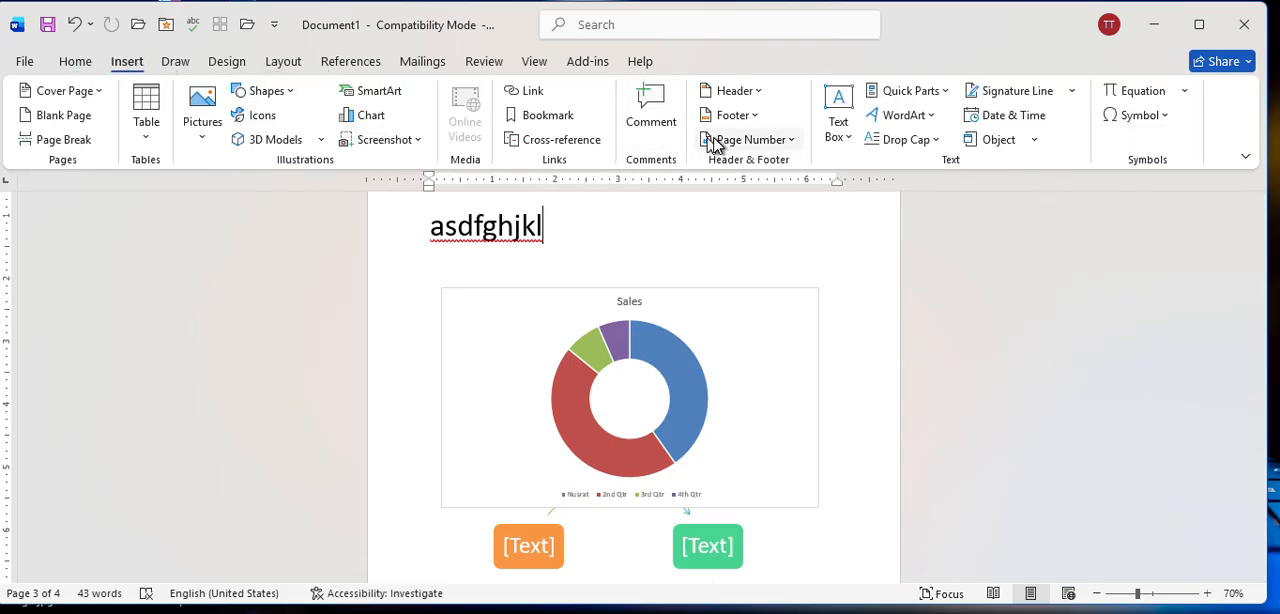
pyautogui.click(742, 146)
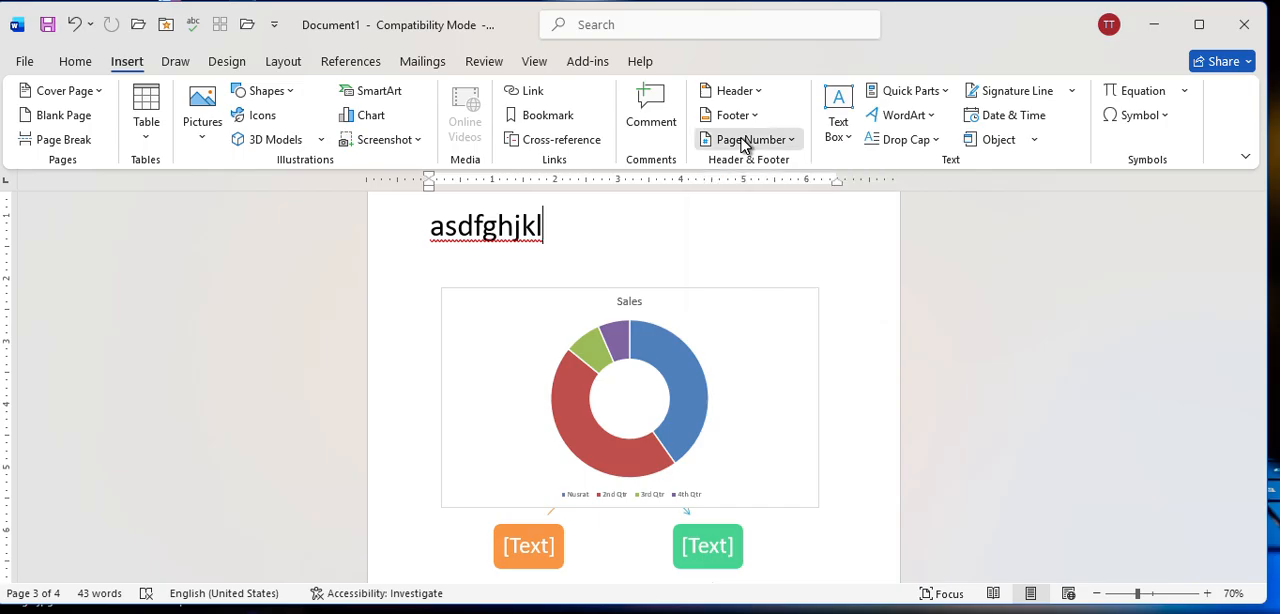
pyautogui.moveTo(749, 166)
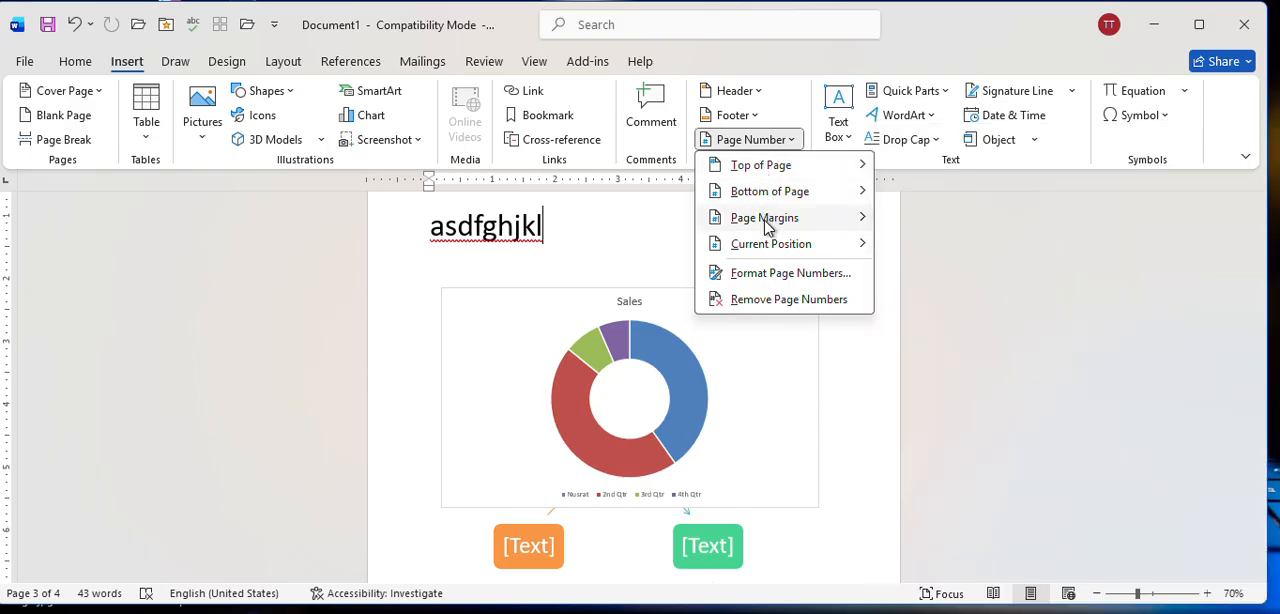
pyautogui.moveTo(765, 223)
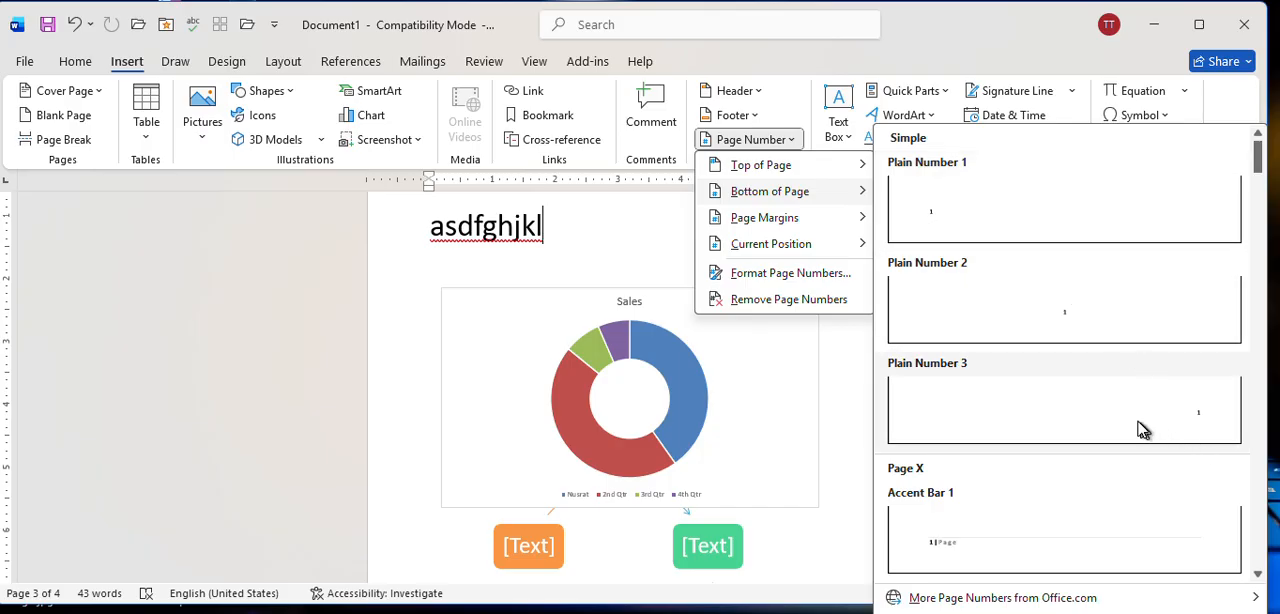
pyautogui.click(1177, 421)
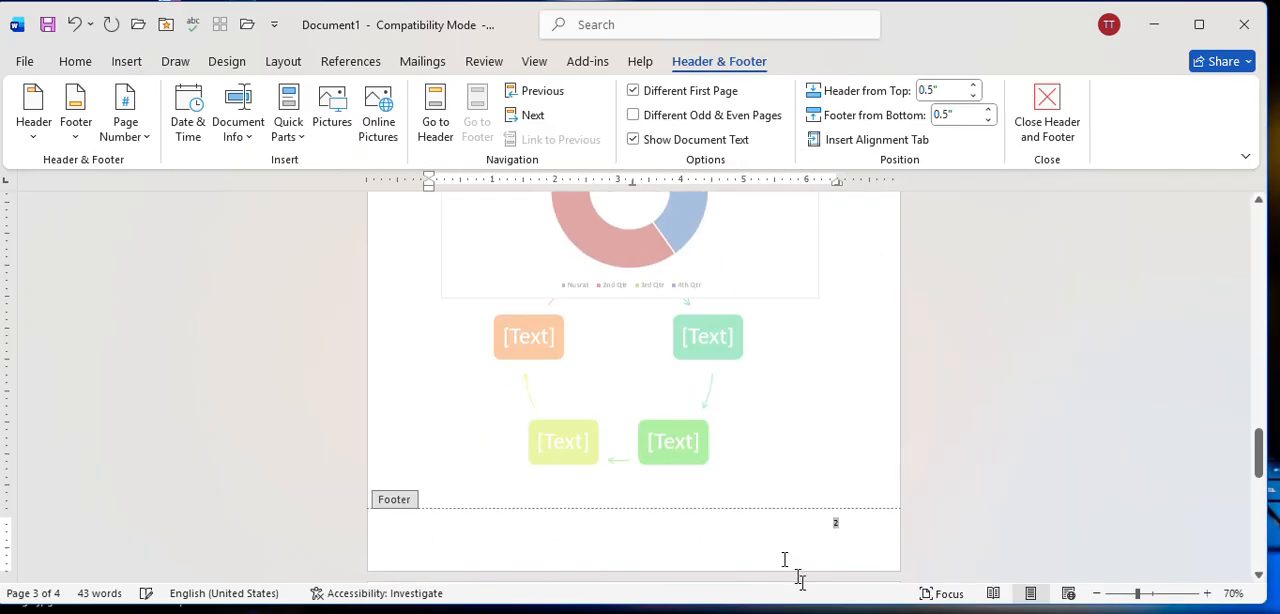
pyautogui.scroll(8, 847, 325)
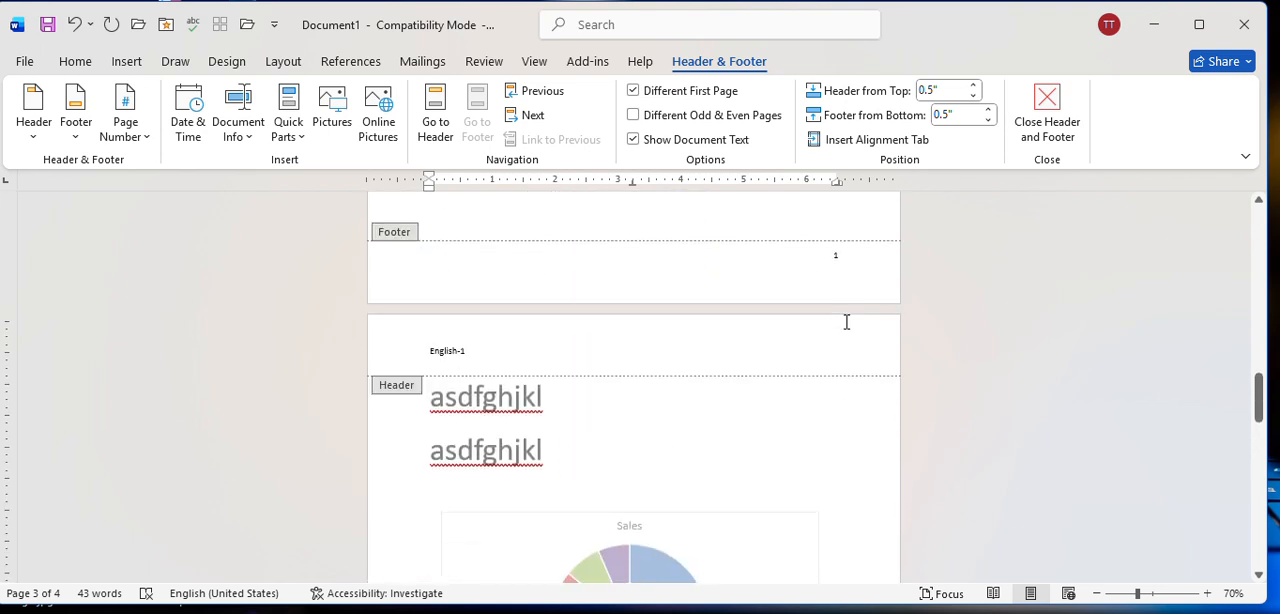
pyautogui.scroll(-13, 847, 321)
pyautogui.scroll(-12, 846, 330)
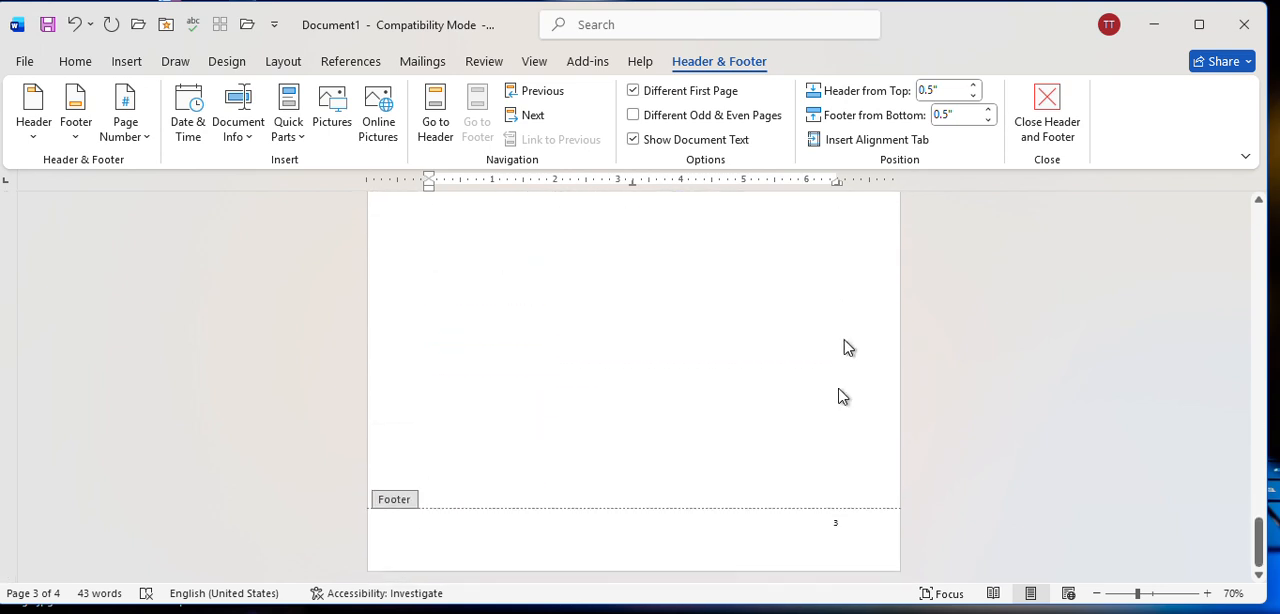
# Close footer editing and check the headers and page numbers across the document's pages.
pyautogui.click(1050, 121)
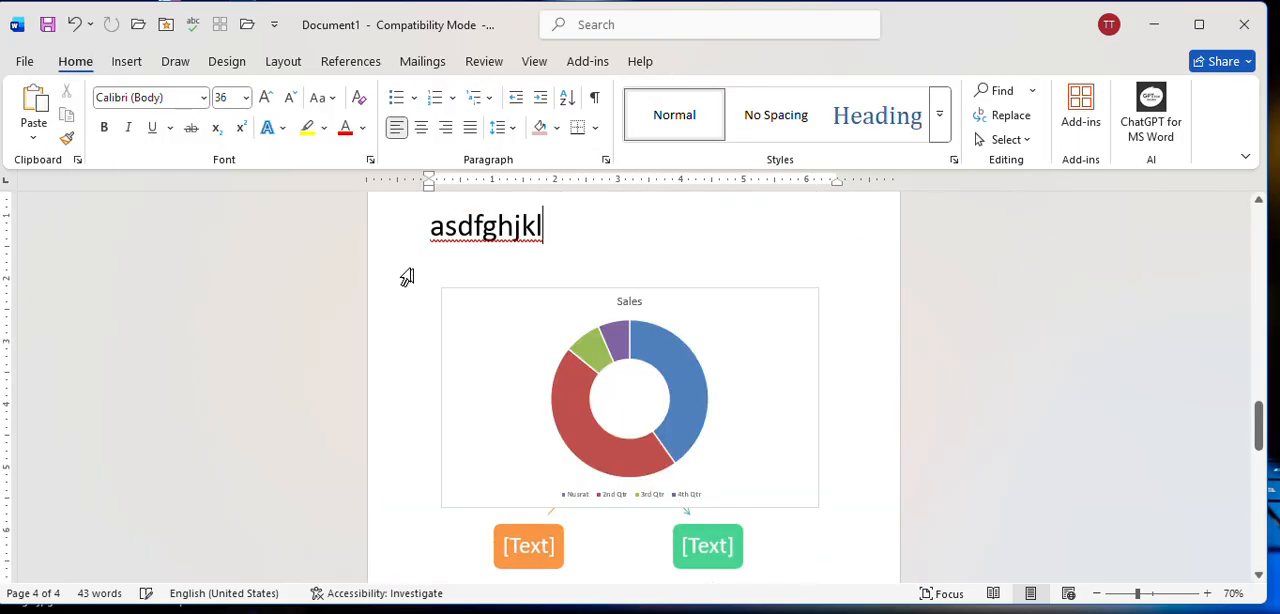
pyautogui.scroll(2, 615, 312)
pyautogui.scroll(4, 620, 330)
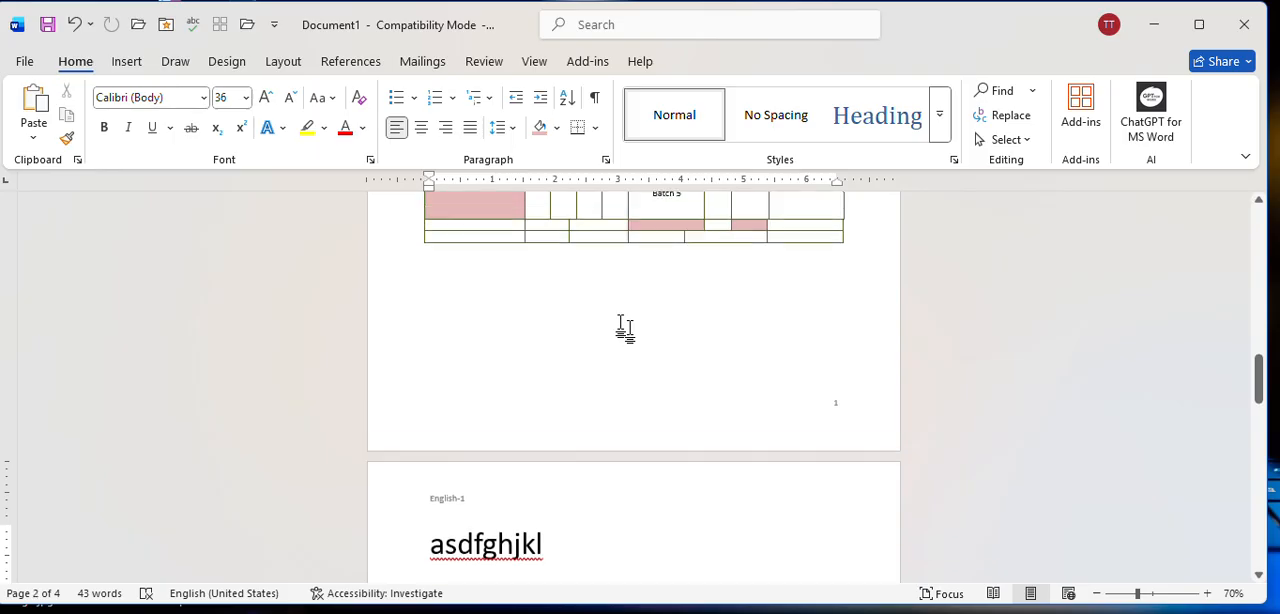
pyautogui.scroll(-12, 625, 330)
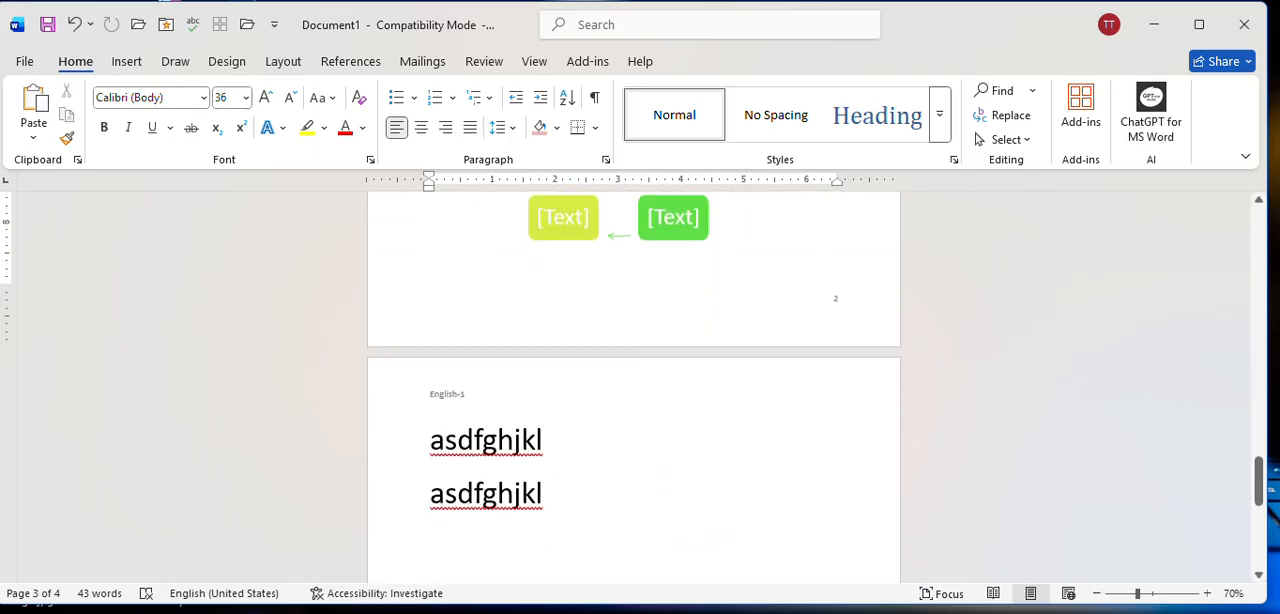
pyautogui.scroll(-7, 476, 406)
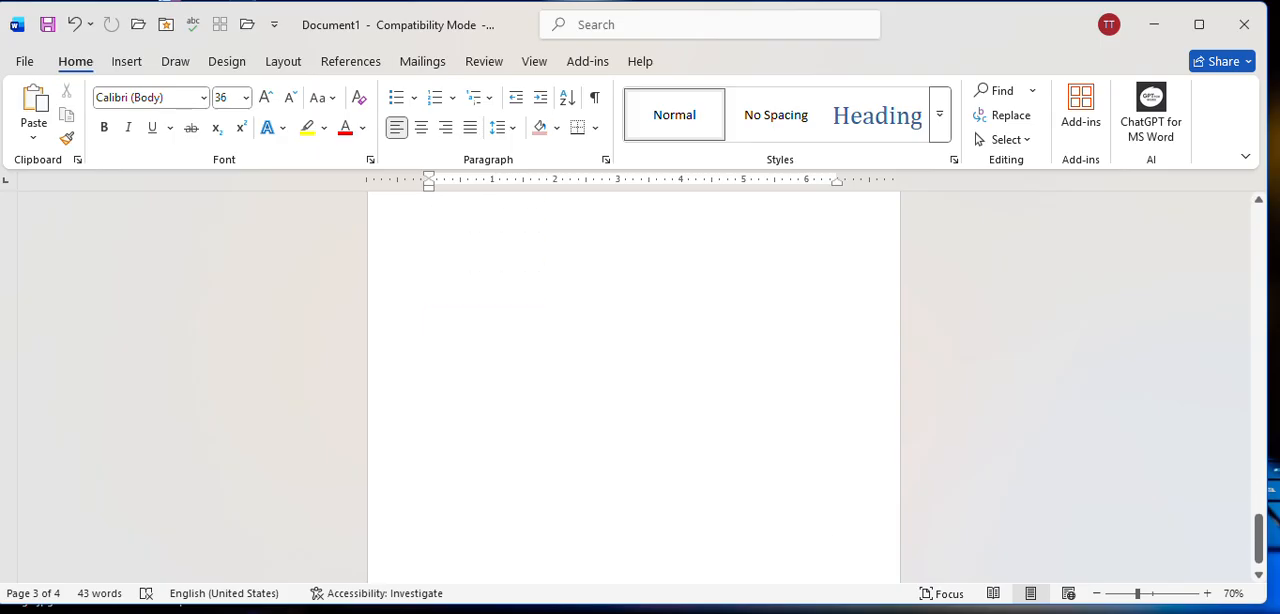
pyautogui.scroll(20, 505, 368)
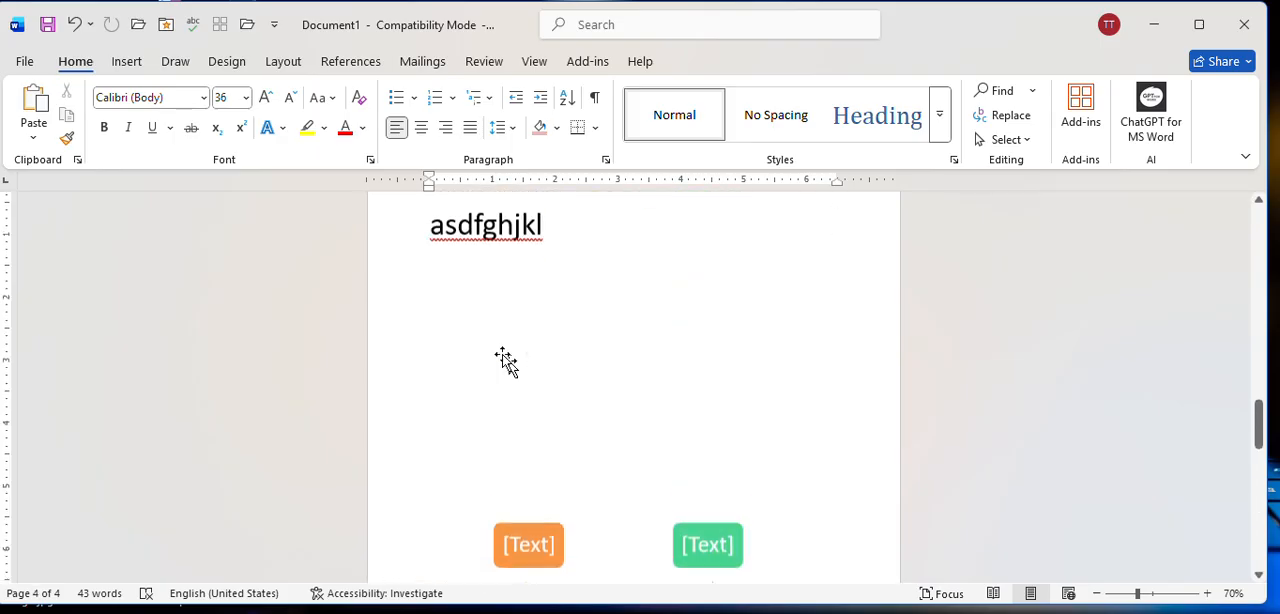
pyautogui.scroll(10, 505, 355)
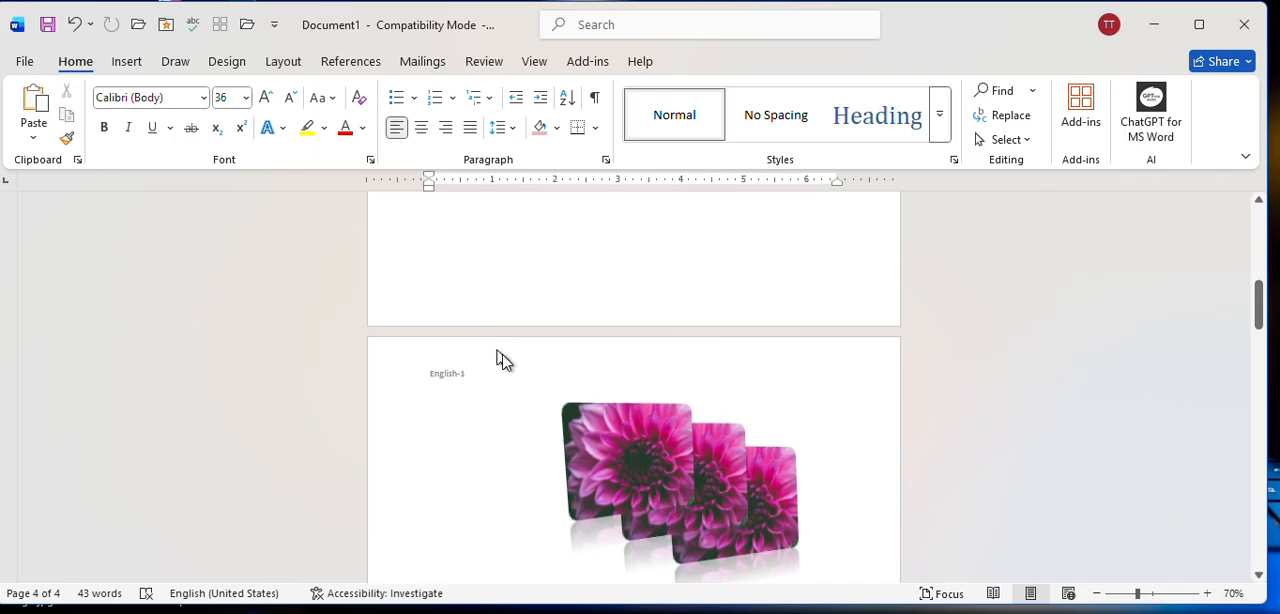
pyautogui.scroll(2, 505, 355)
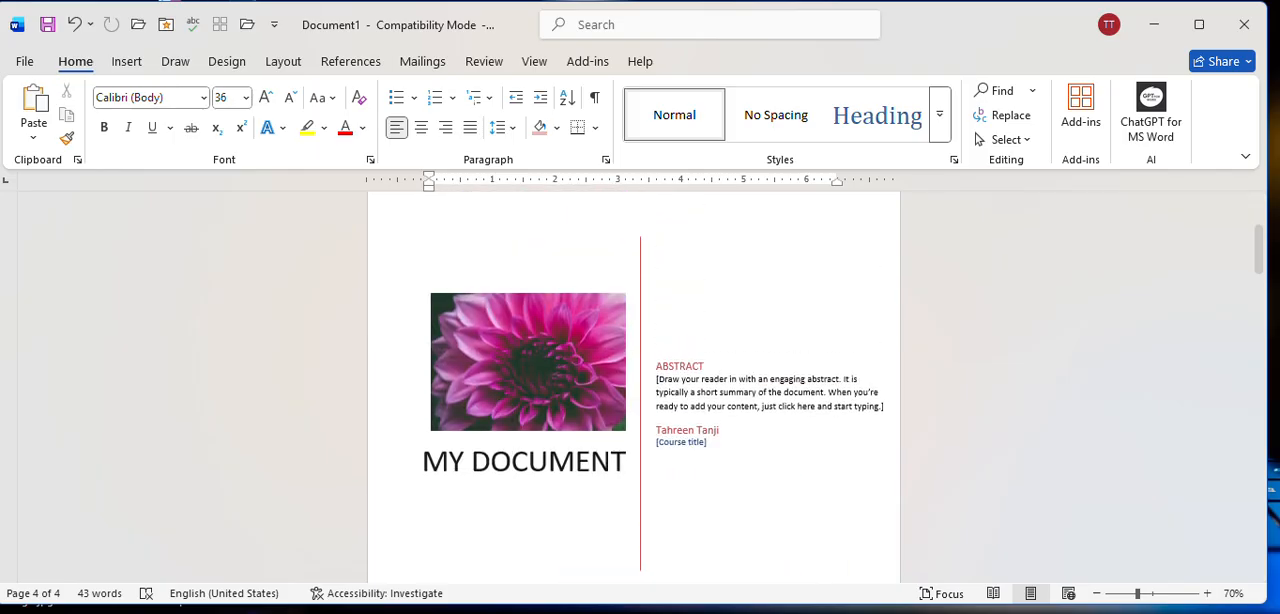
# Draw a text box about 1.93" high and 2.97" wide beside the two asdfghjkl lines on the third page.
pyautogui.click(126, 61)
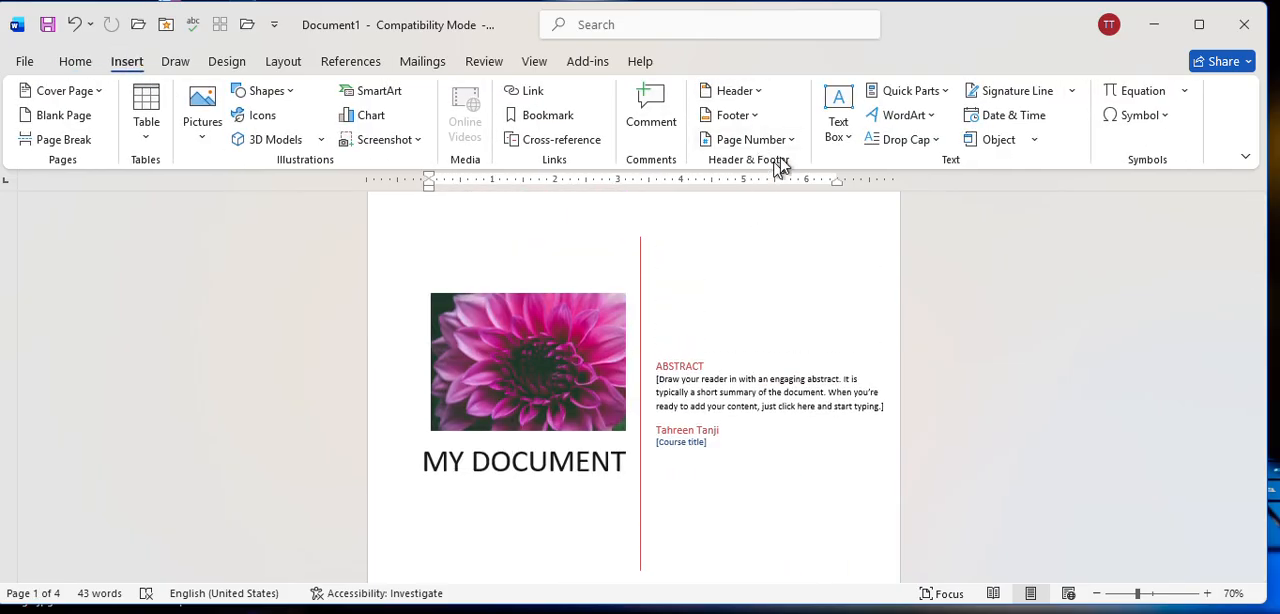
pyautogui.scroll(-10, 663, 300)
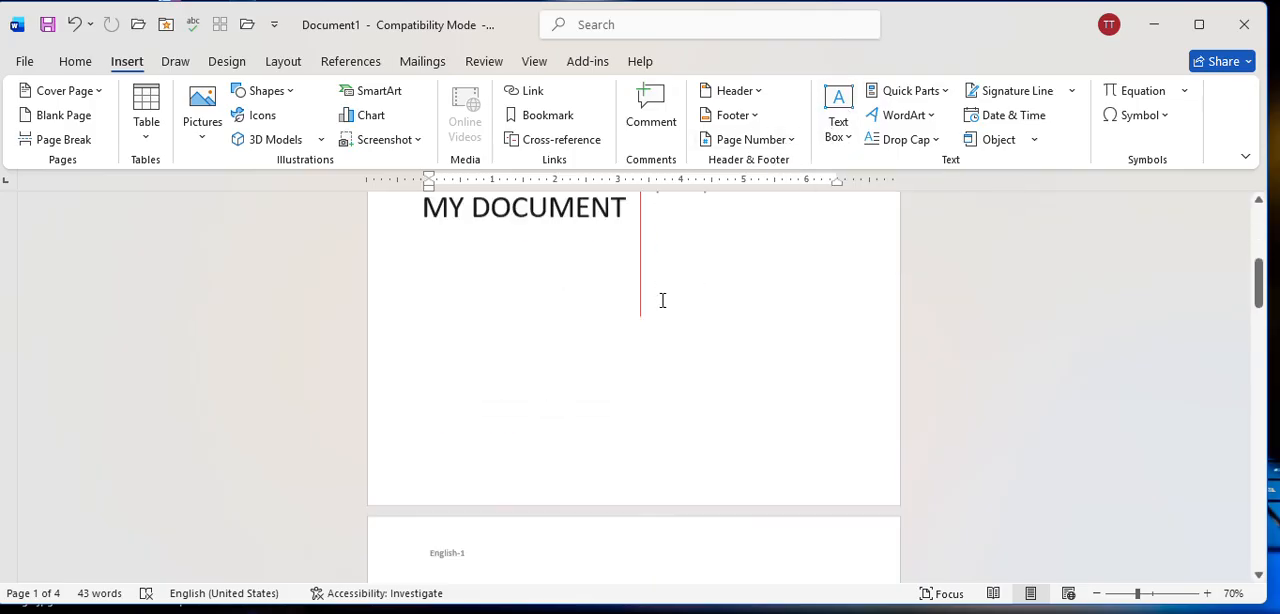
pyautogui.scroll(-12, 667, 305)
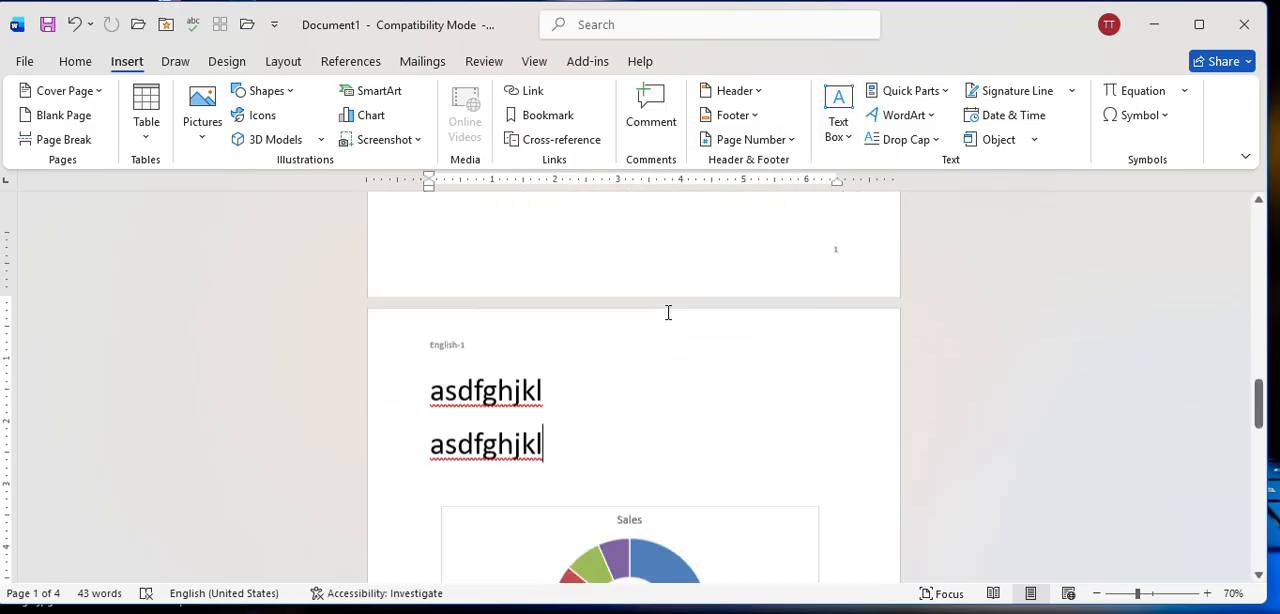
pyautogui.scroll(6, 665, 313)
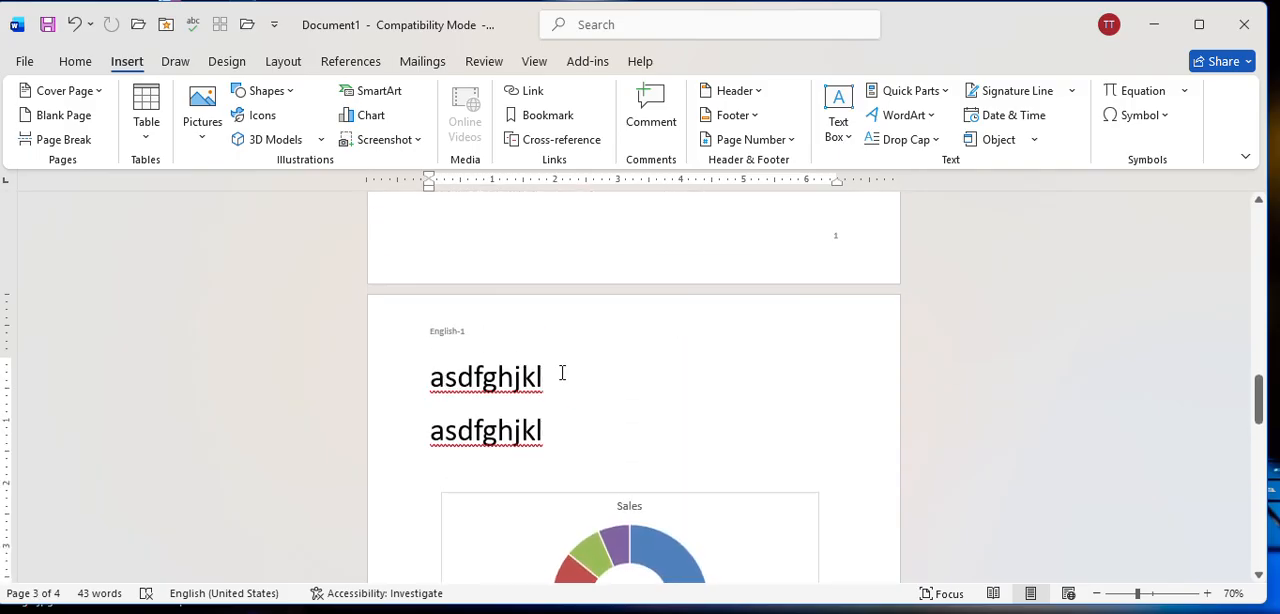
pyautogui.click(562, 373)
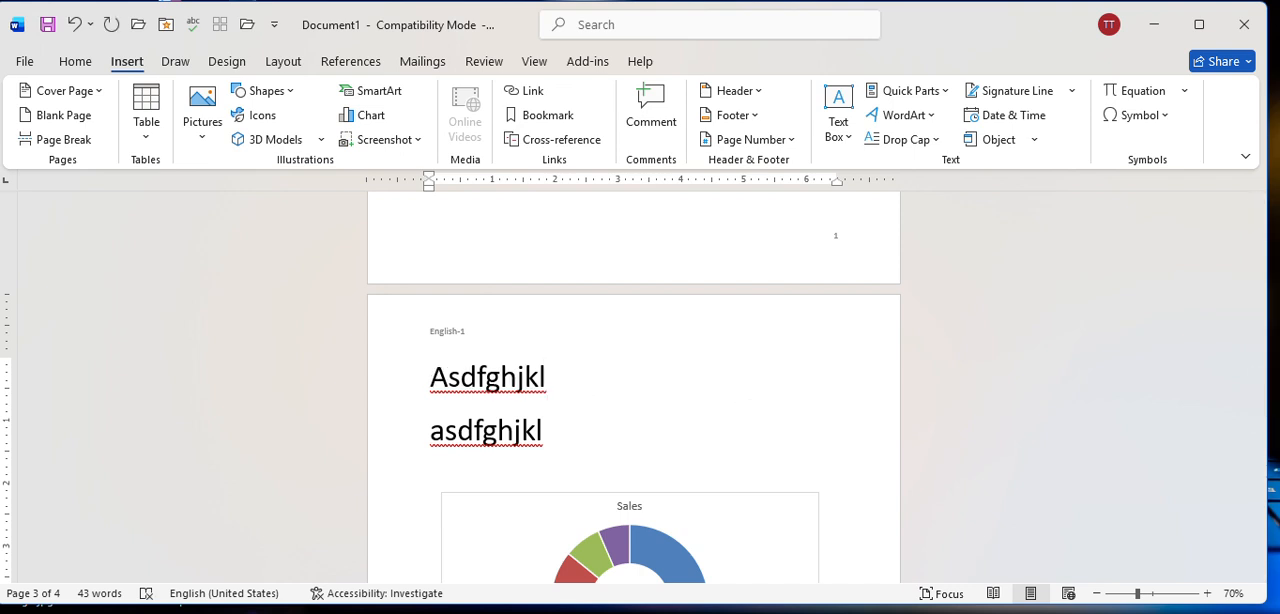
pyautogui.press('BackSpace')
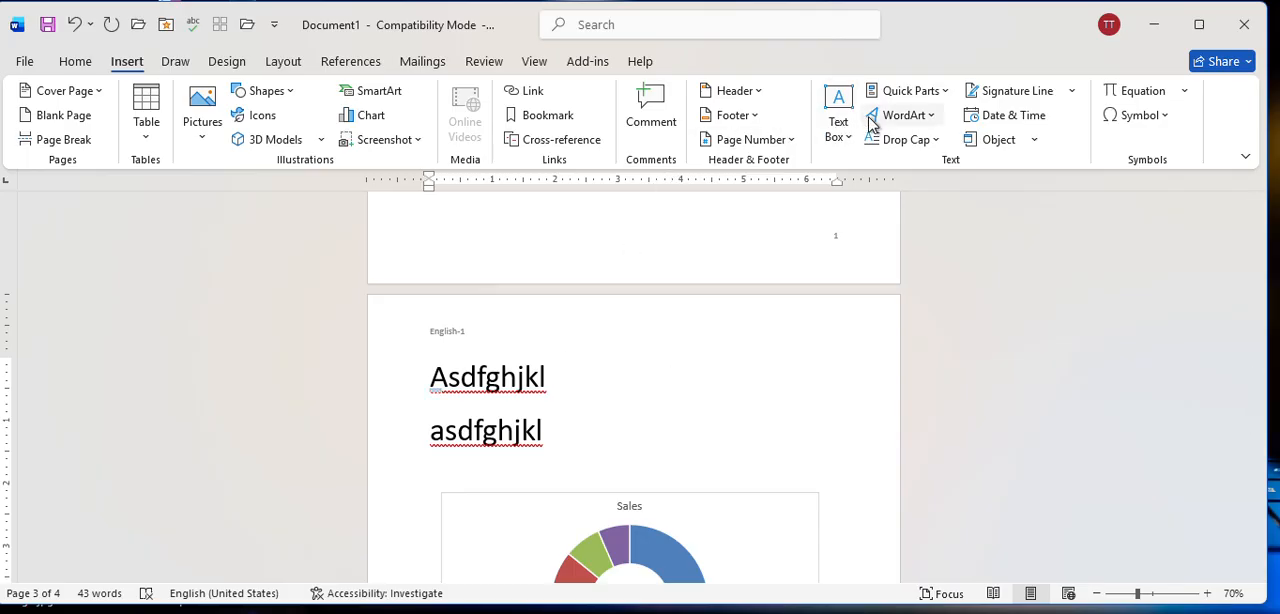
pyautogui.click(828, 138)
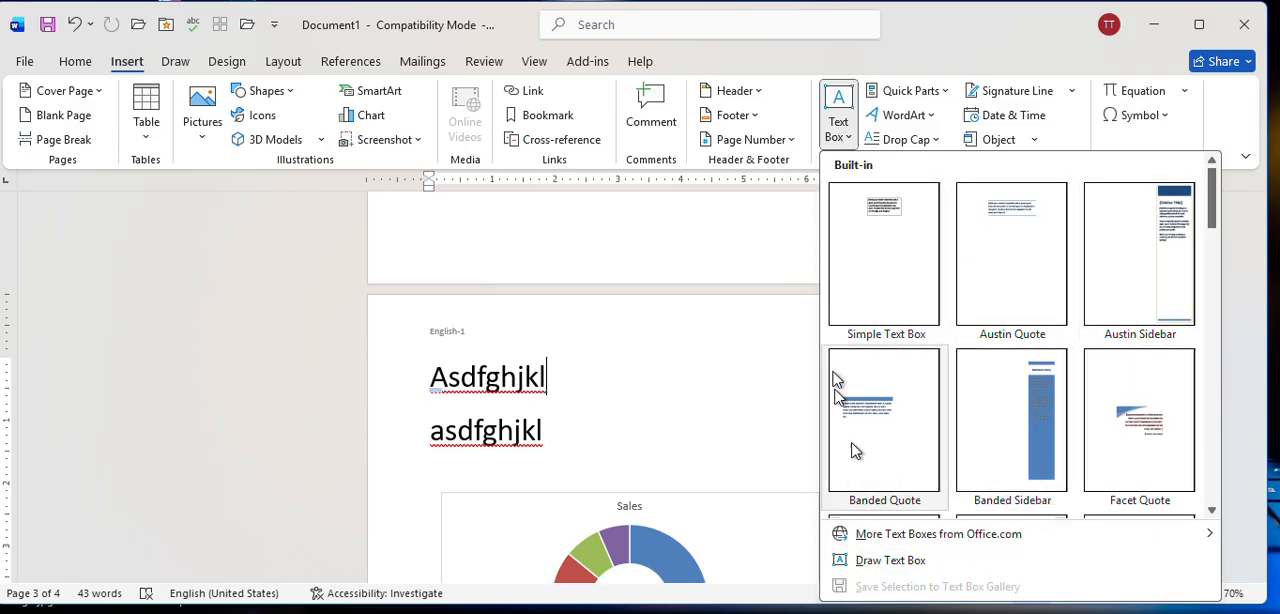
pyautogui.click(880, 561)
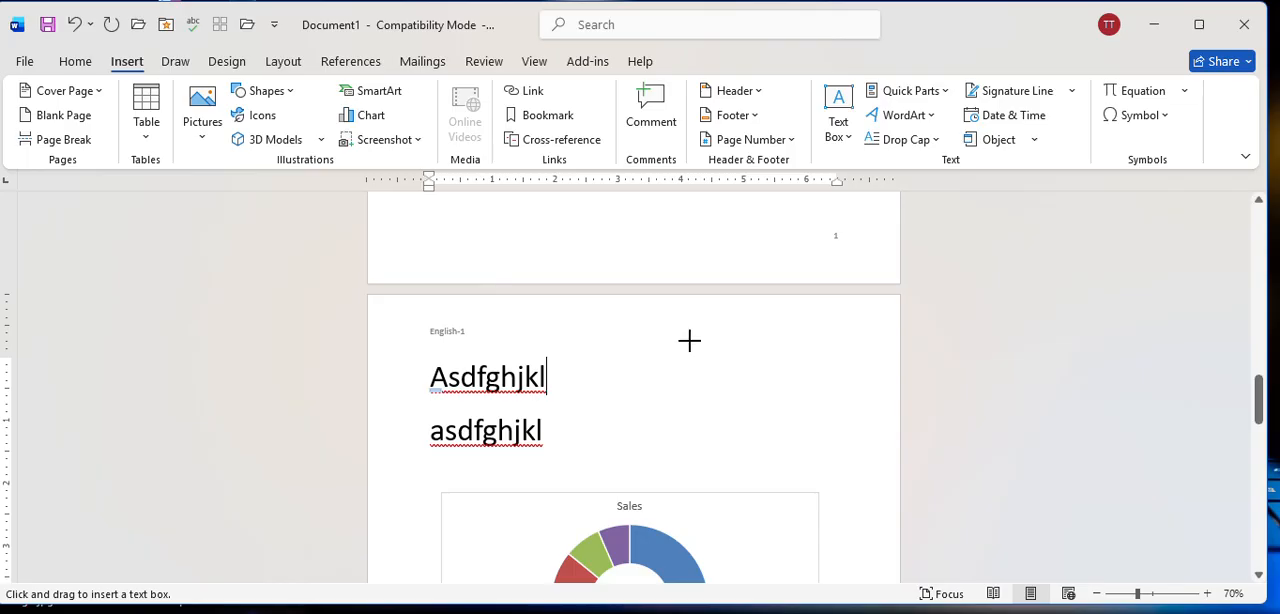
pyautogui.moveTo(683, 348); pyautogui.dragTo(763, 428)
pyautogui.moveTo(834, 448); pyautogui.dragTo(869, 467)
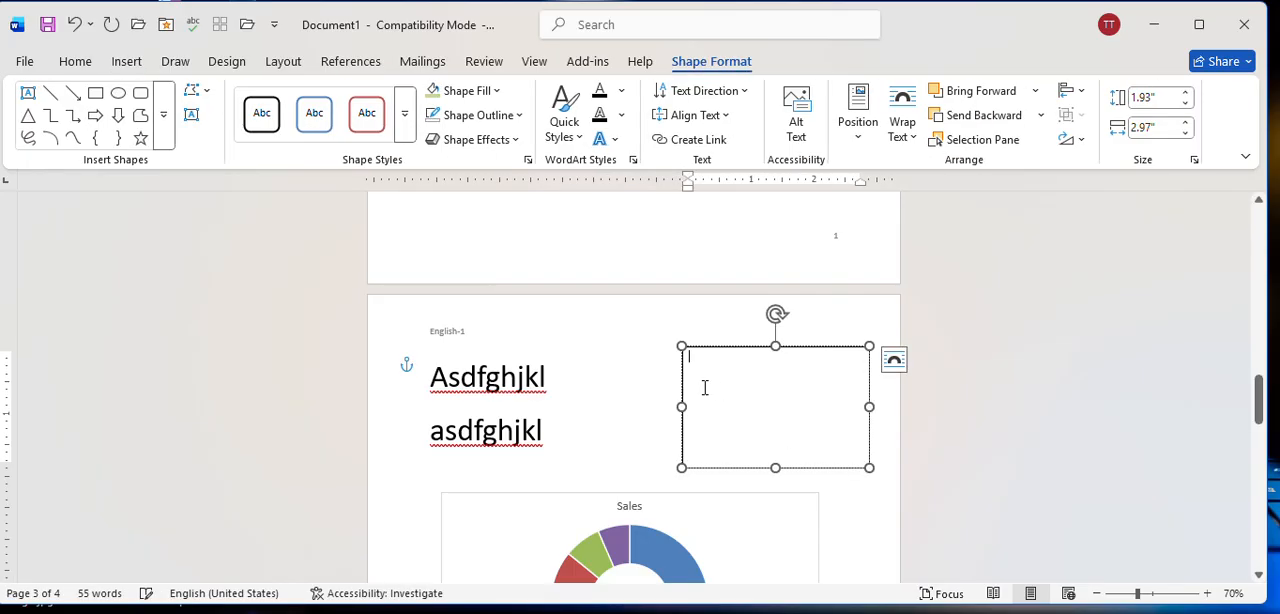
# Enter the text hjgkfdfsf in the new text box and return to the body text.
pyautogui.write('hjgkfdfsf')
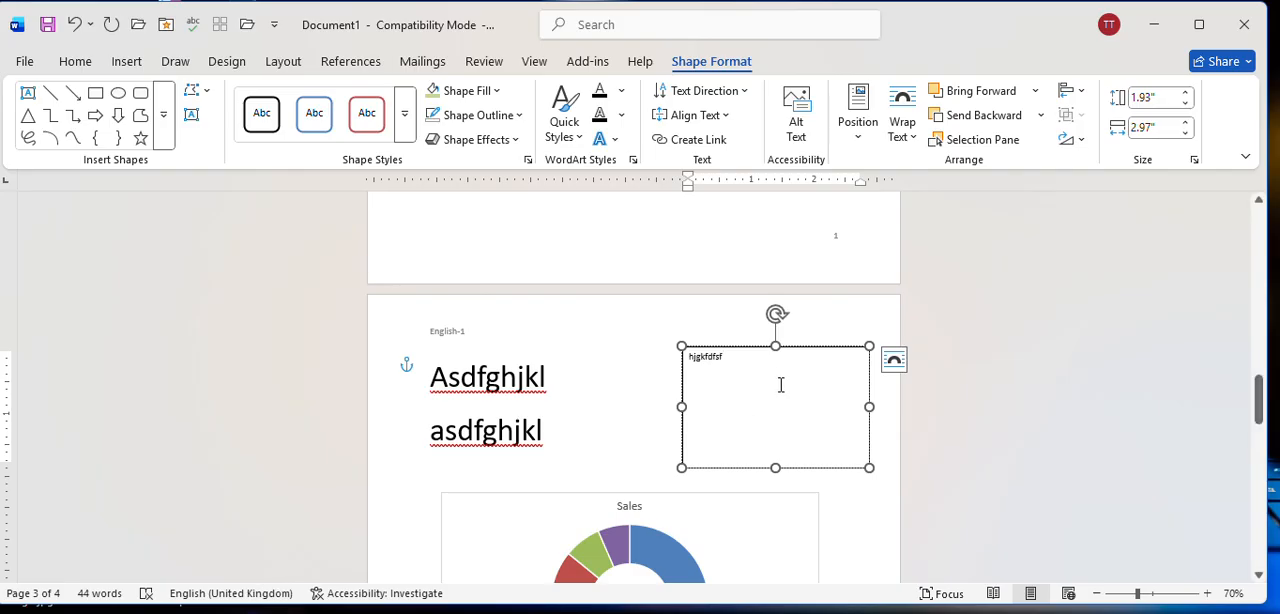
pyautogui.click(581, 388)
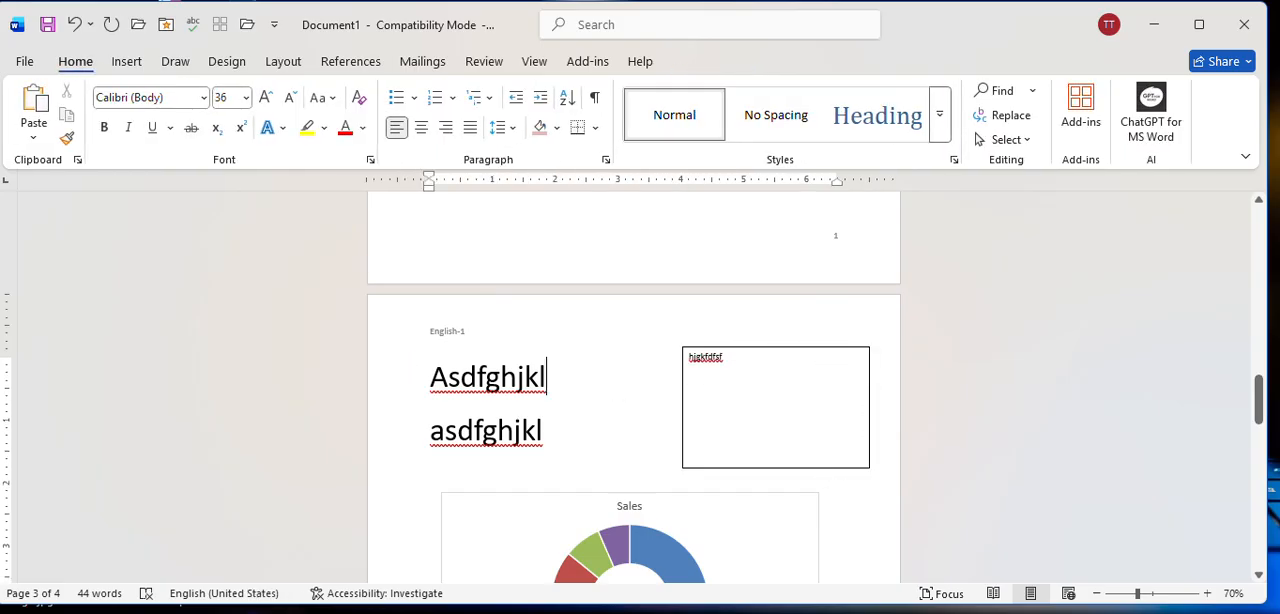
pyautogui.click(768, 431)
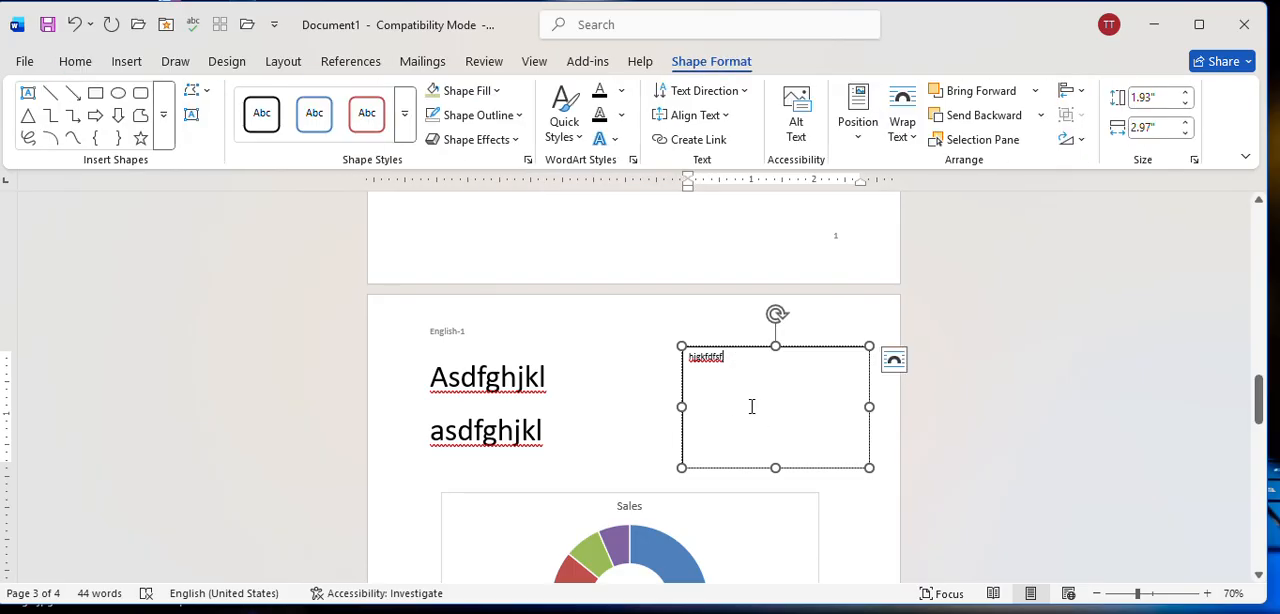
pyautogui.click(609, 409)
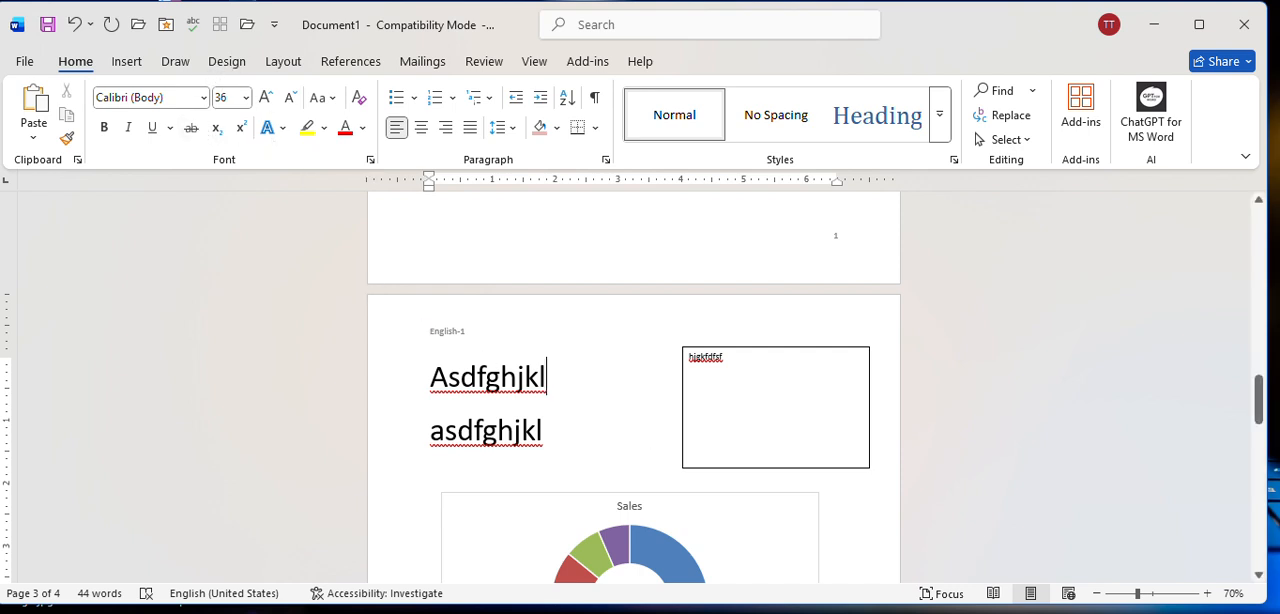
# Set the page color of the document to a light red theme color.
pyautogui.click(226, 62)
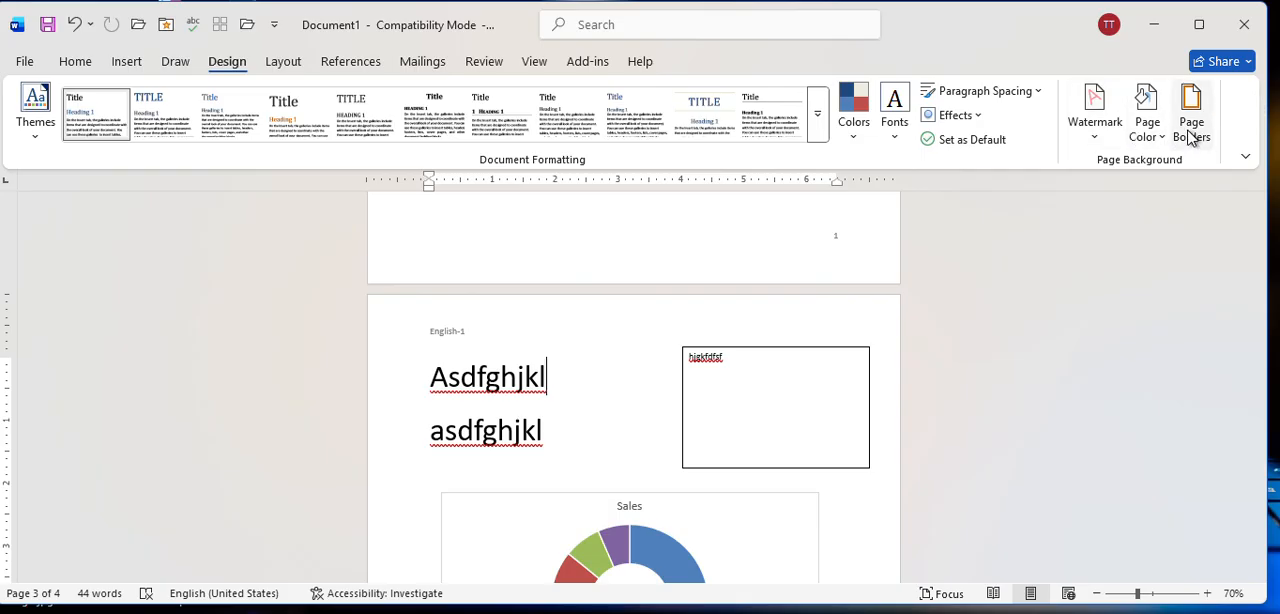
pyautogui.click(1146, 128)
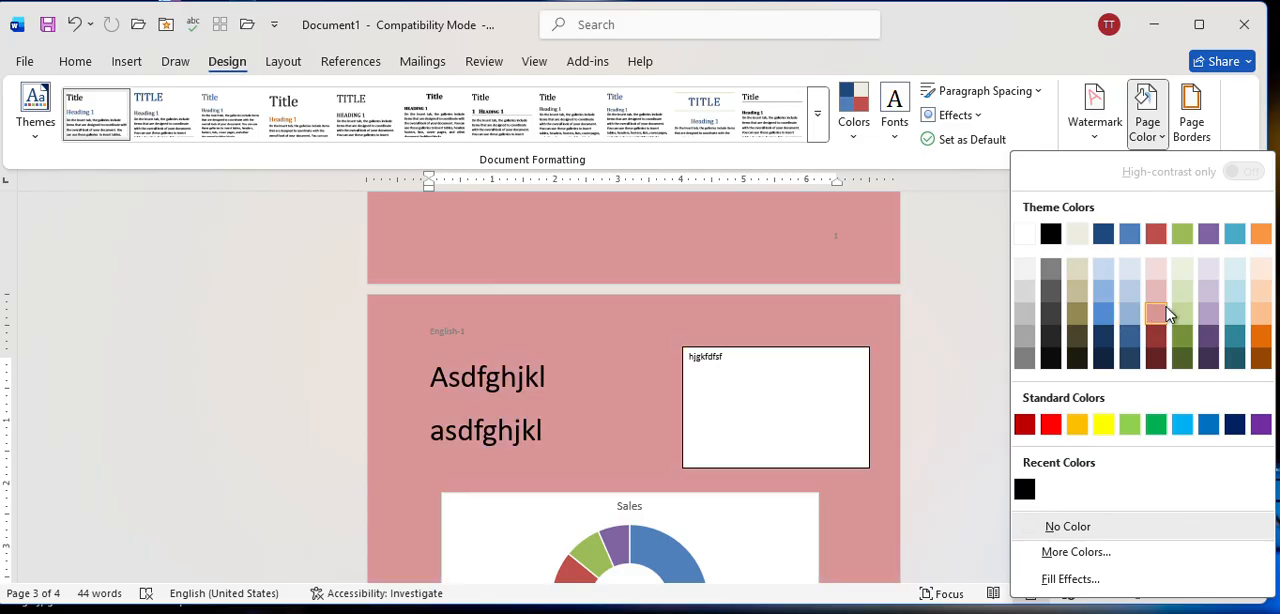
pyautogui.click(1156, 313)
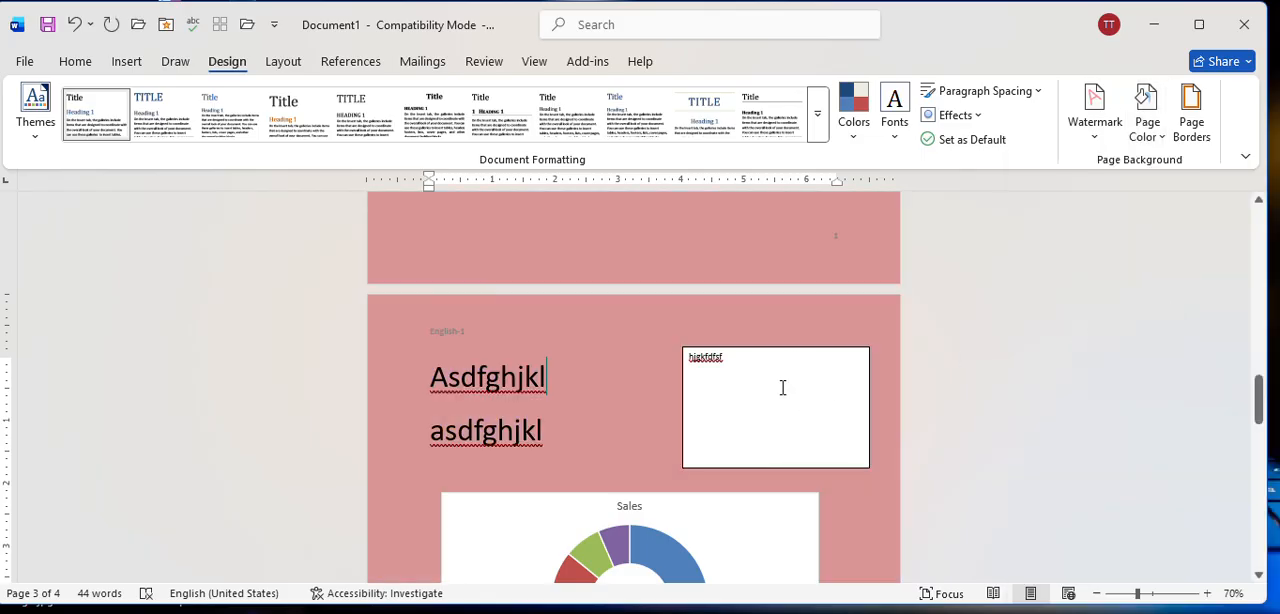
# Set the fill of the hjgkfdfsf text box to No Fill.
pyautogui.click(715, 397)
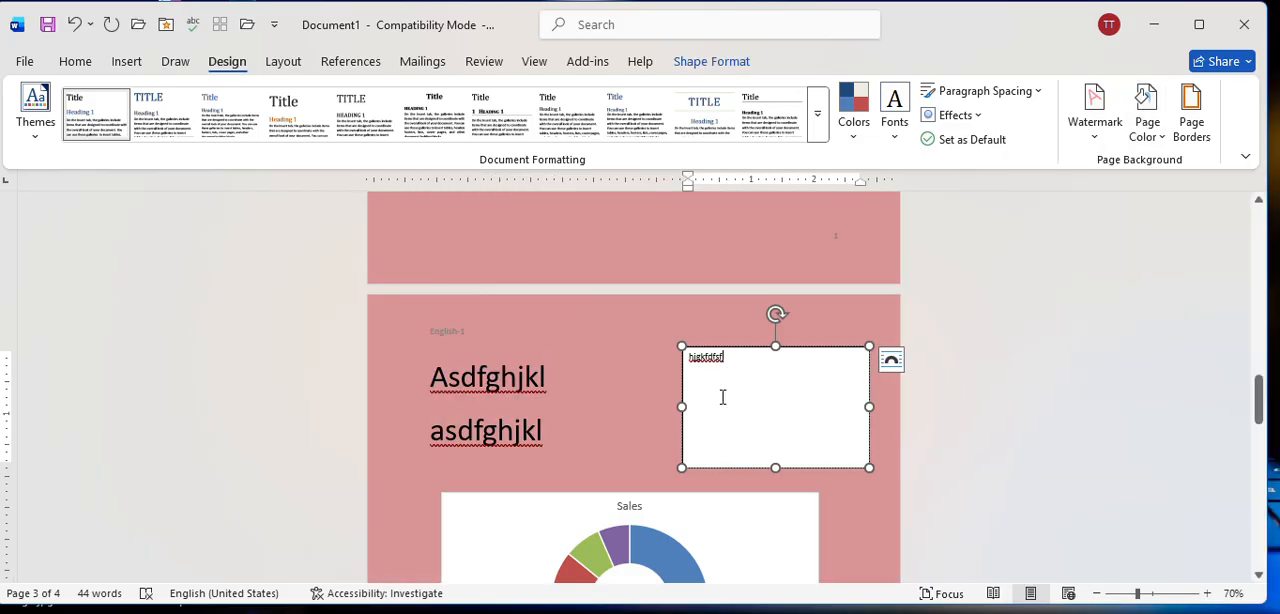
pyautogui.click(807, 380)
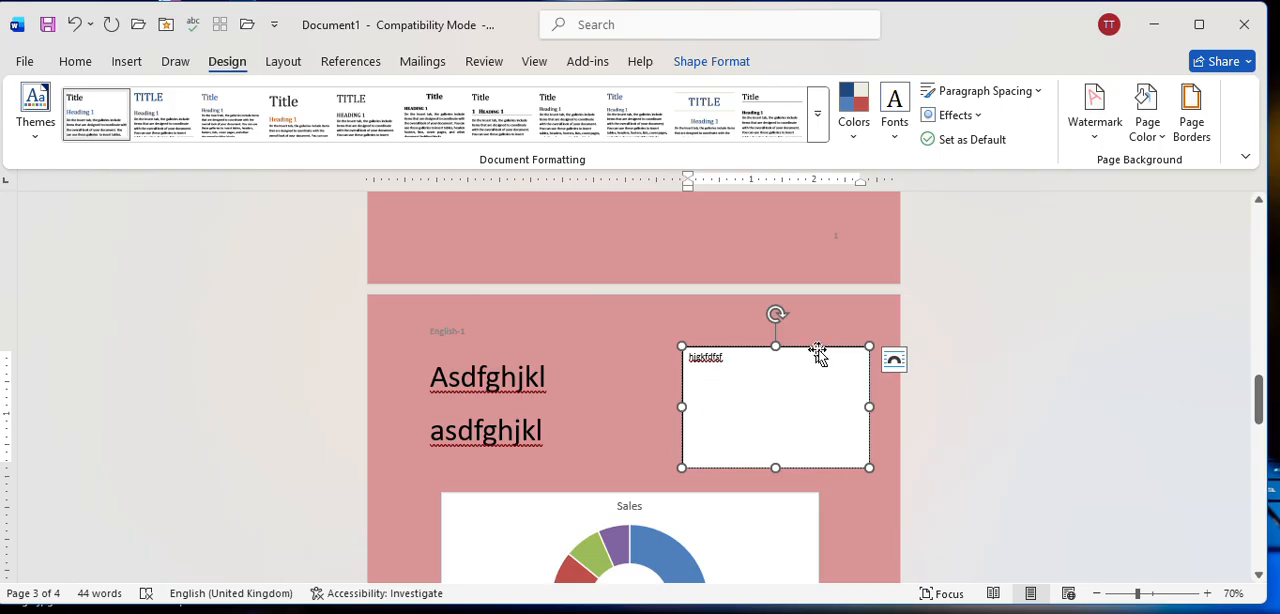
pyautogui.click(586, 394)
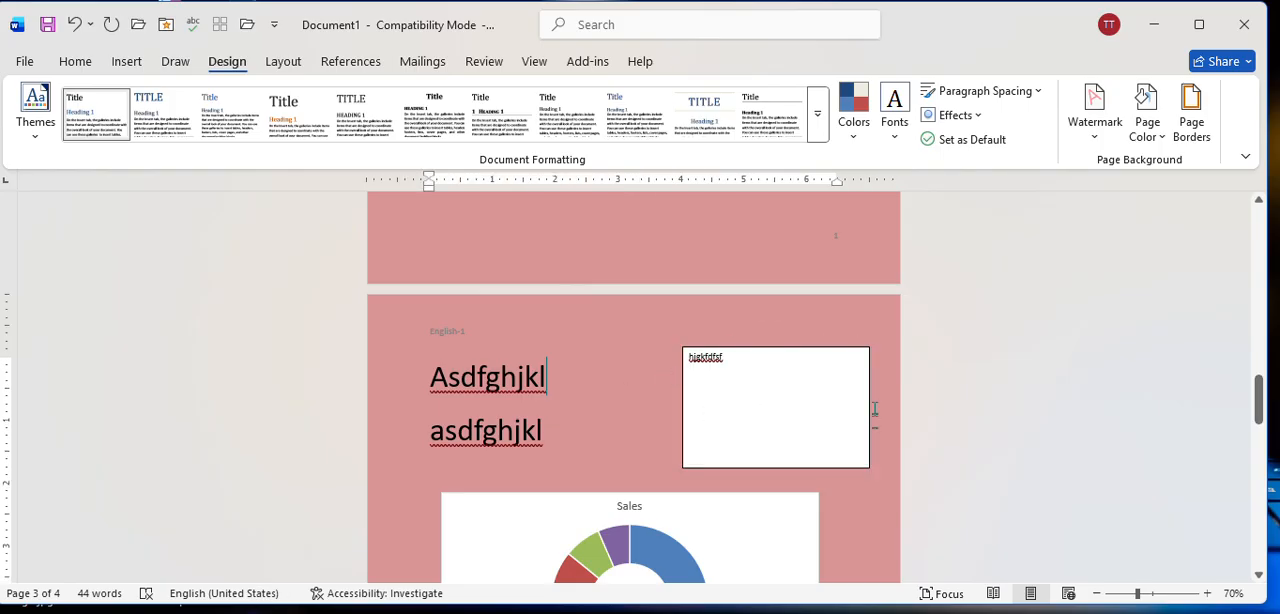
pyautogui.click(755, 403)
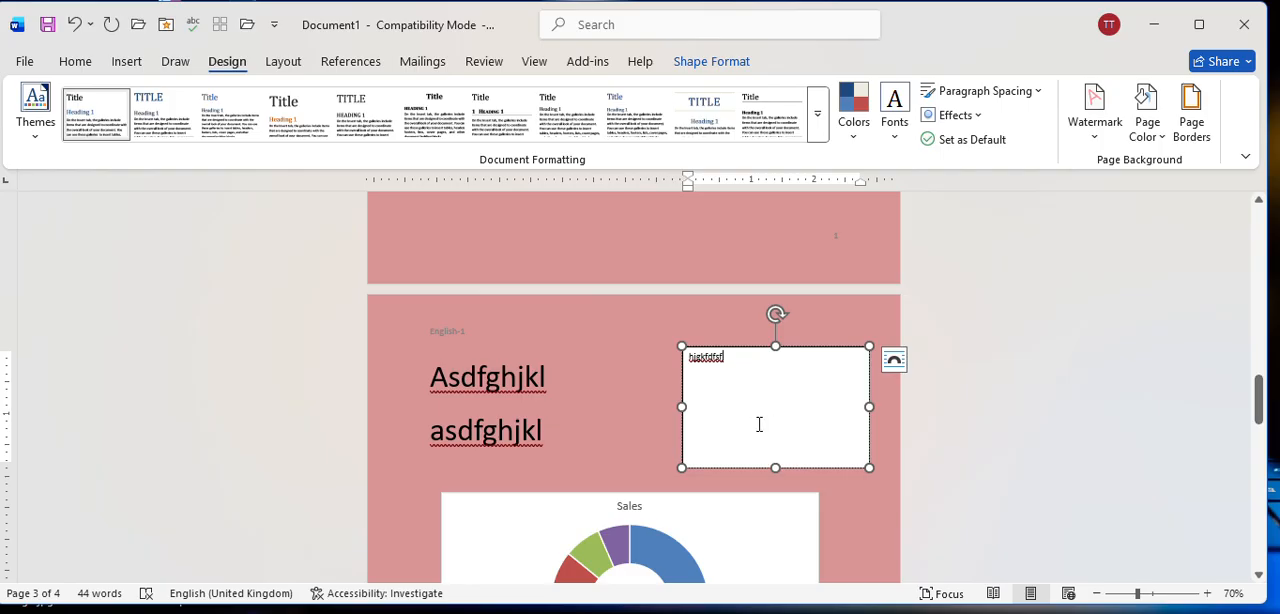
pyautogui.click(718, 64)
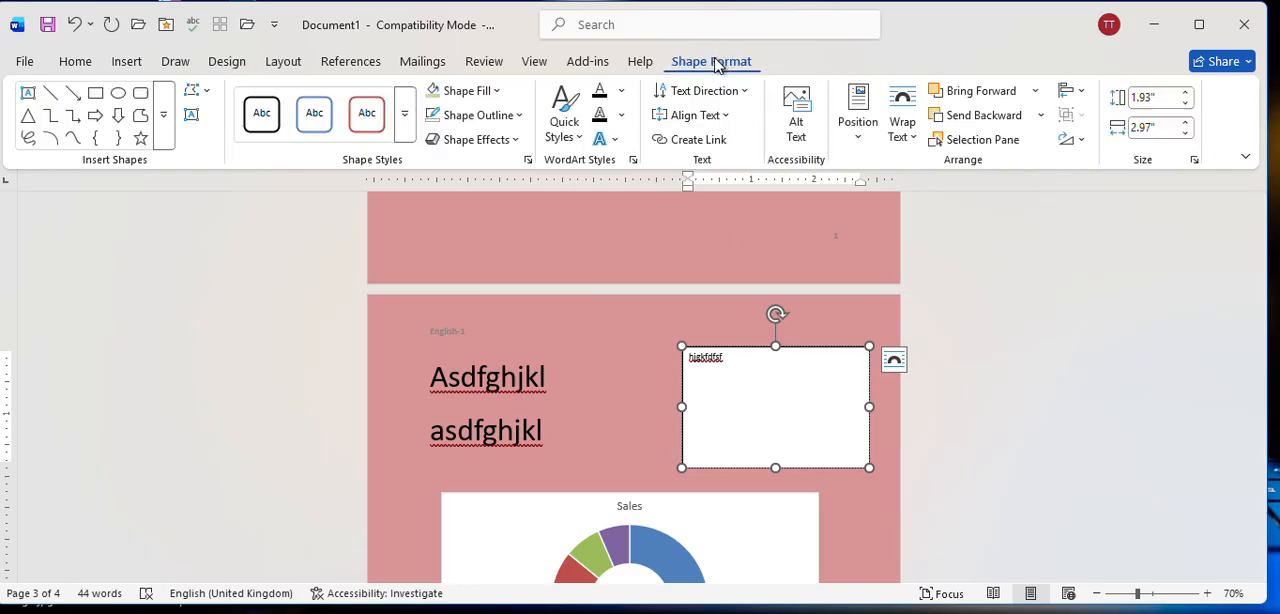
pyautogui.click(474, 91)
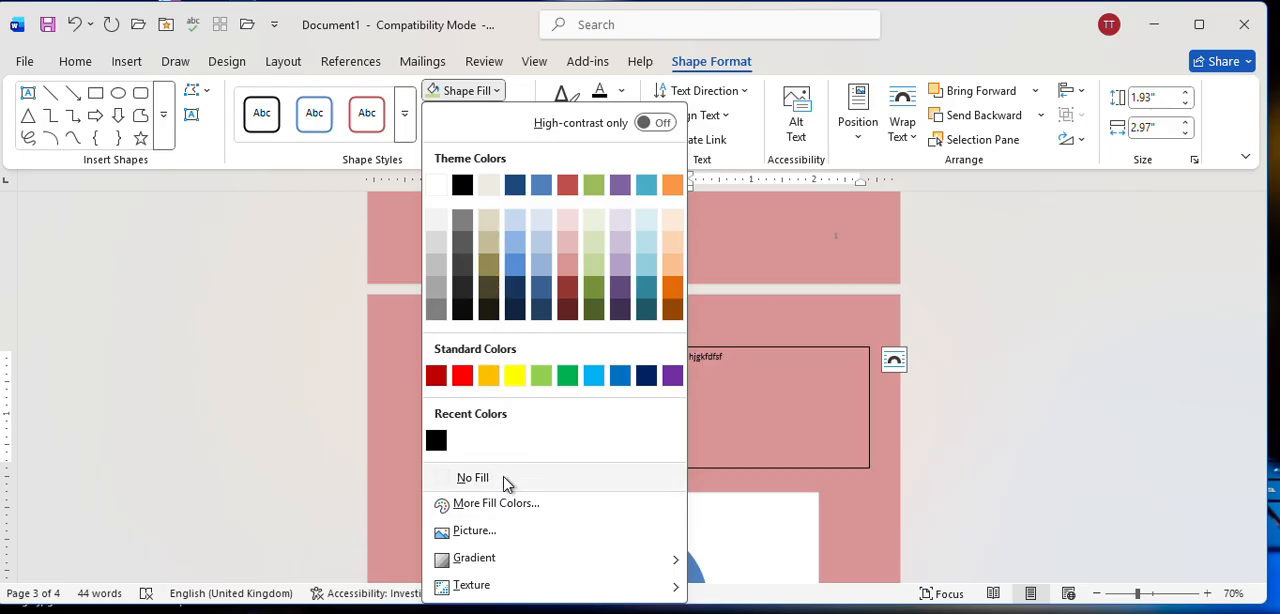
pyautogui.click(503, 478)
# Set the hjgkfdfsf text box's outline to No Outline and deselect the box.
pyautogui.click(497, 120)
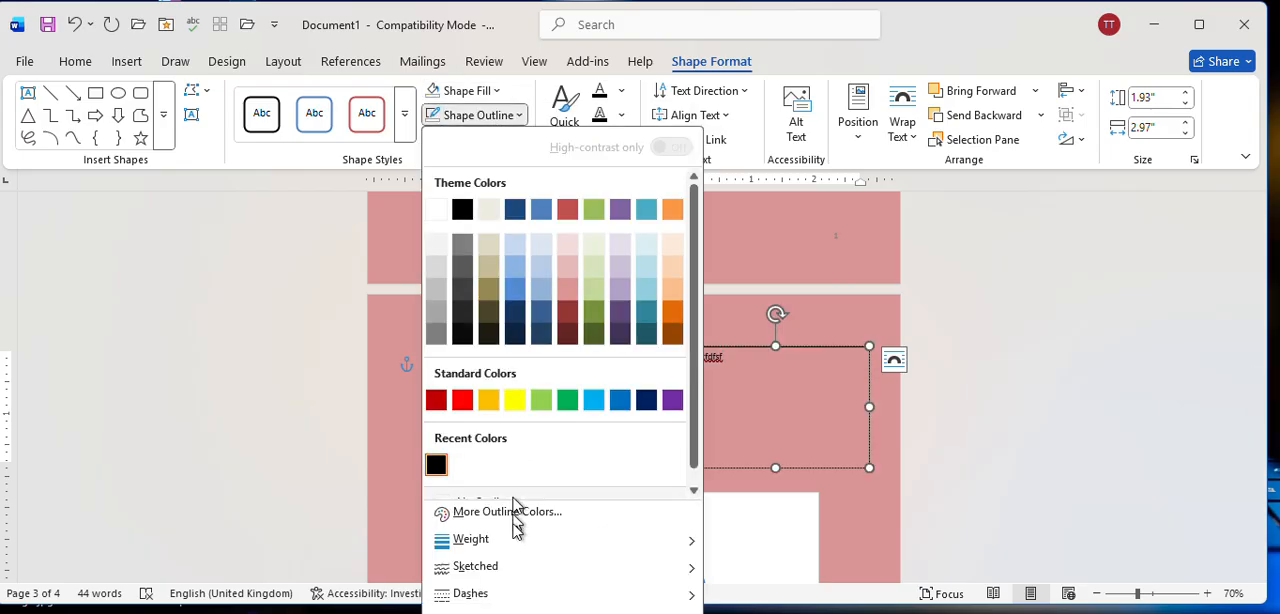
pyautogui.moveTo(514, 557)
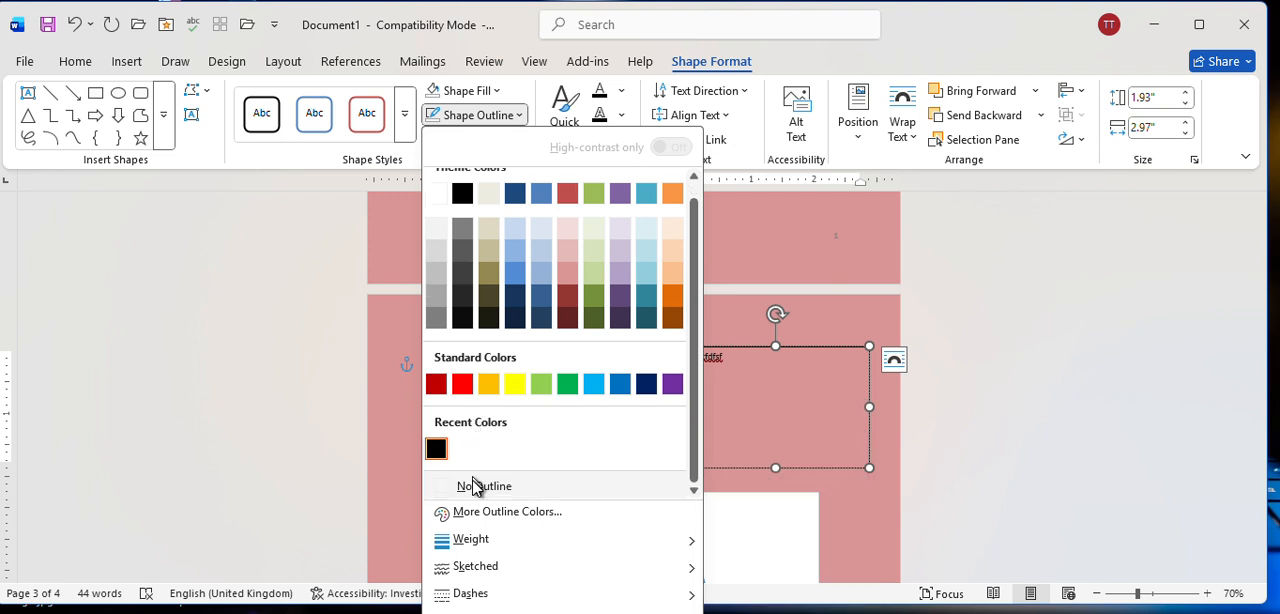
pyautogui.click(477, 485)
pyautogui.click(664, 393)
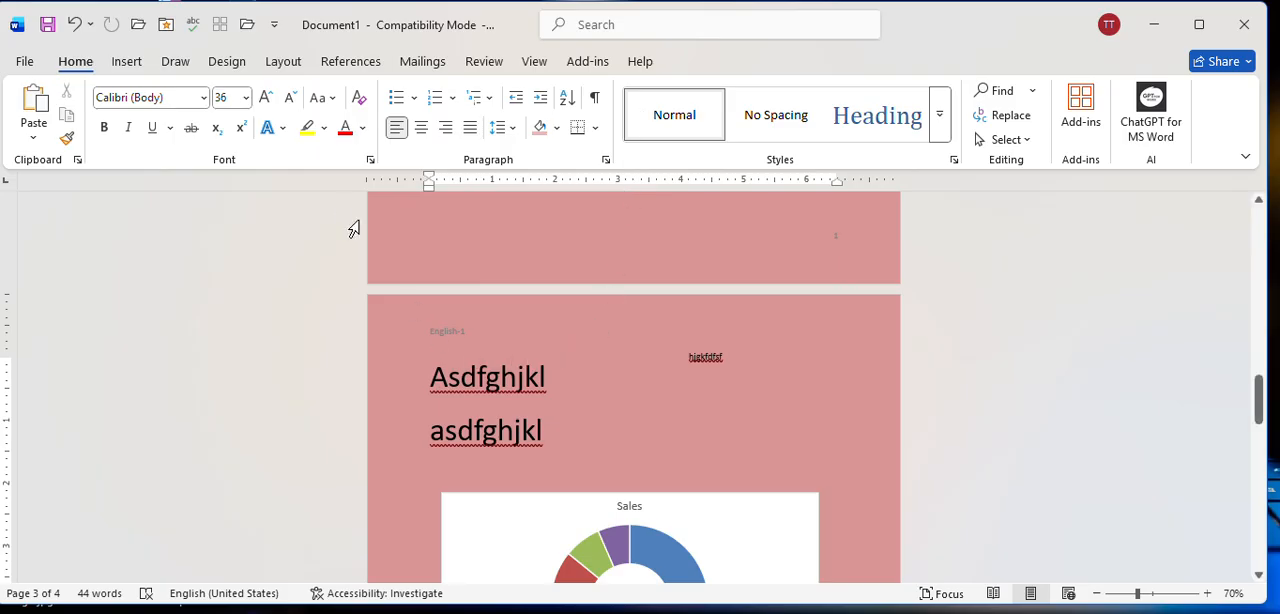
pyautogui.click(226, 62)
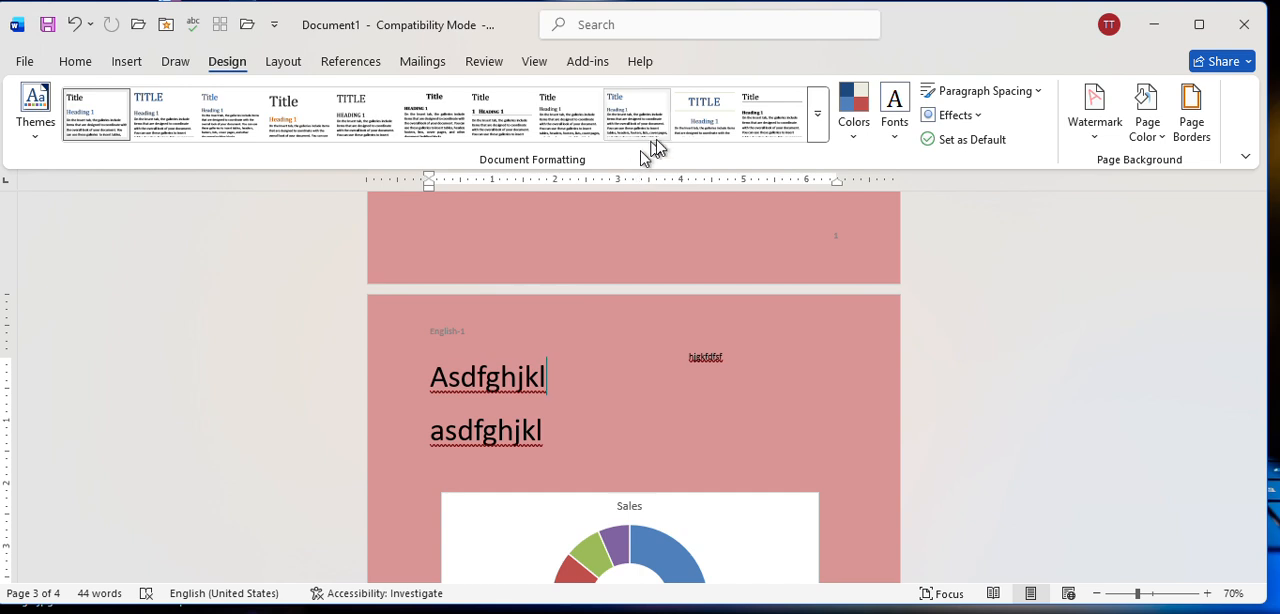
pyautogui.click(127, 63)
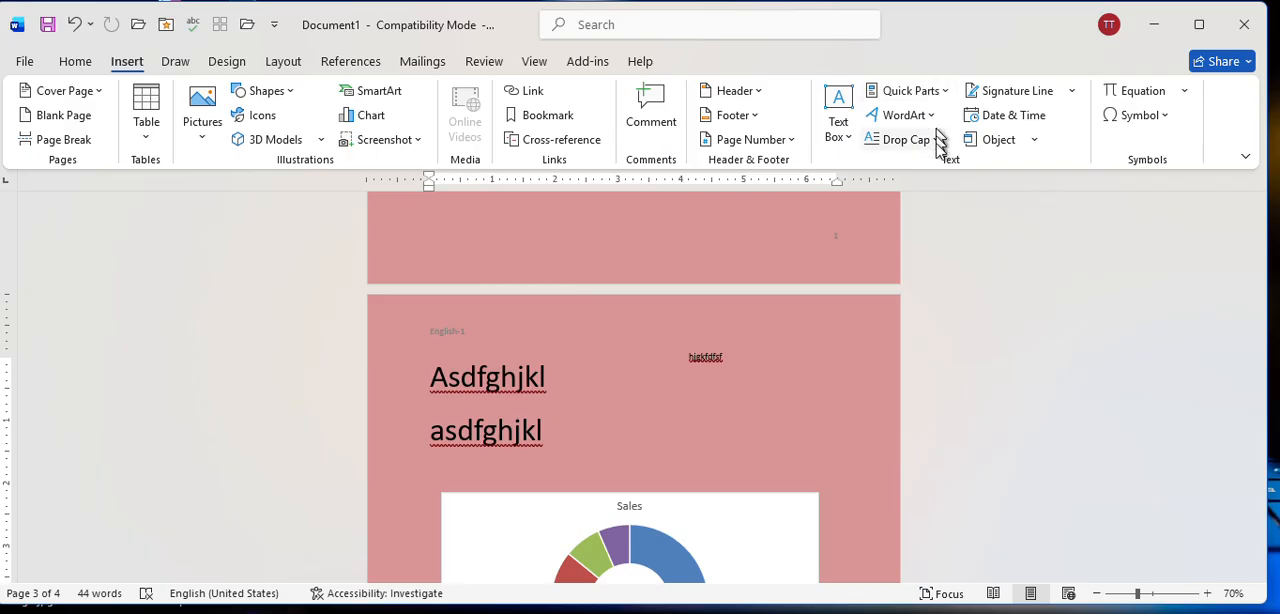
pyautogui.click(172, 61)
pyautogui.click(224, 60)
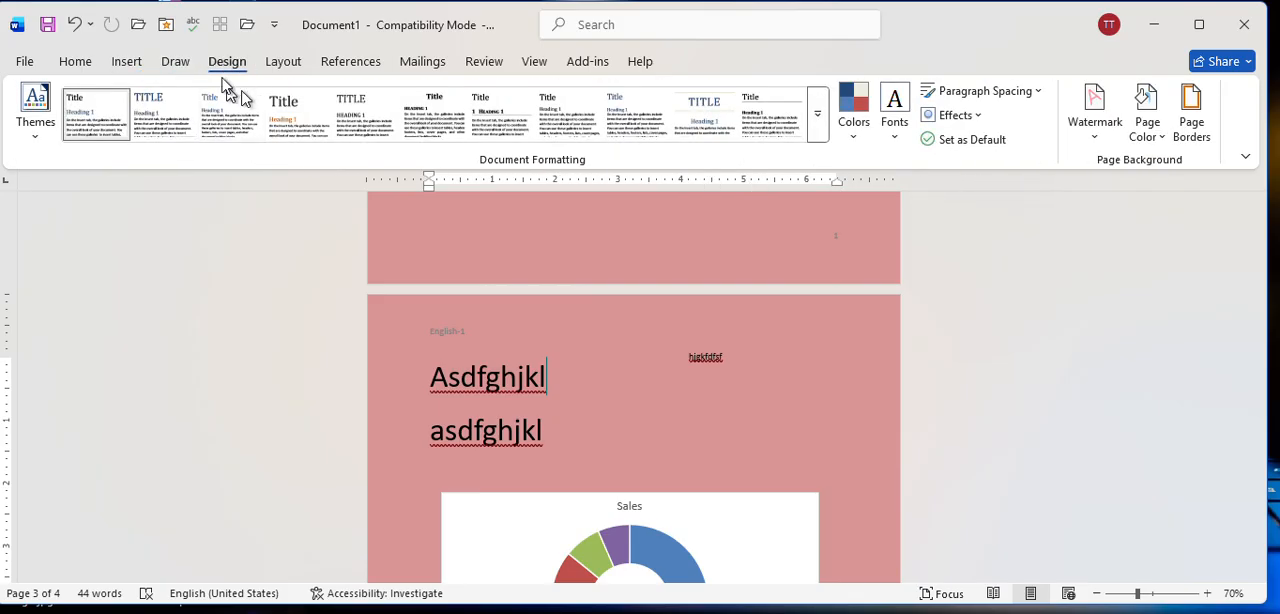
# Remove the document's page color by setting it to No Color.
pyautogui.click(1152, 133)
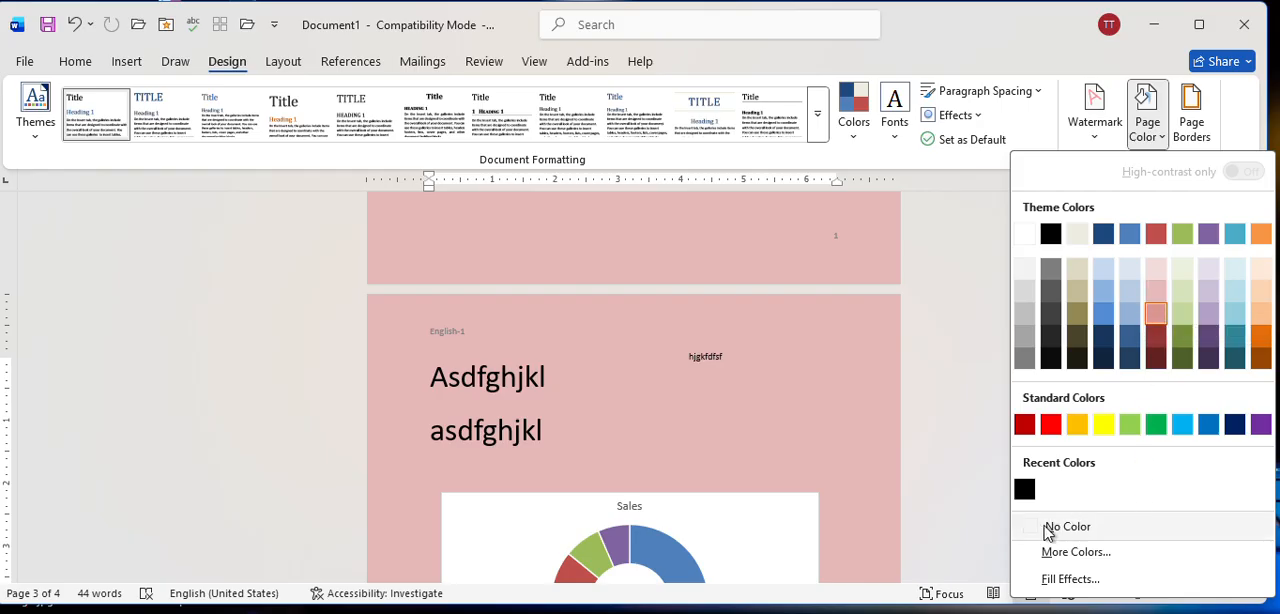
pyautogui.click(1062, 530)
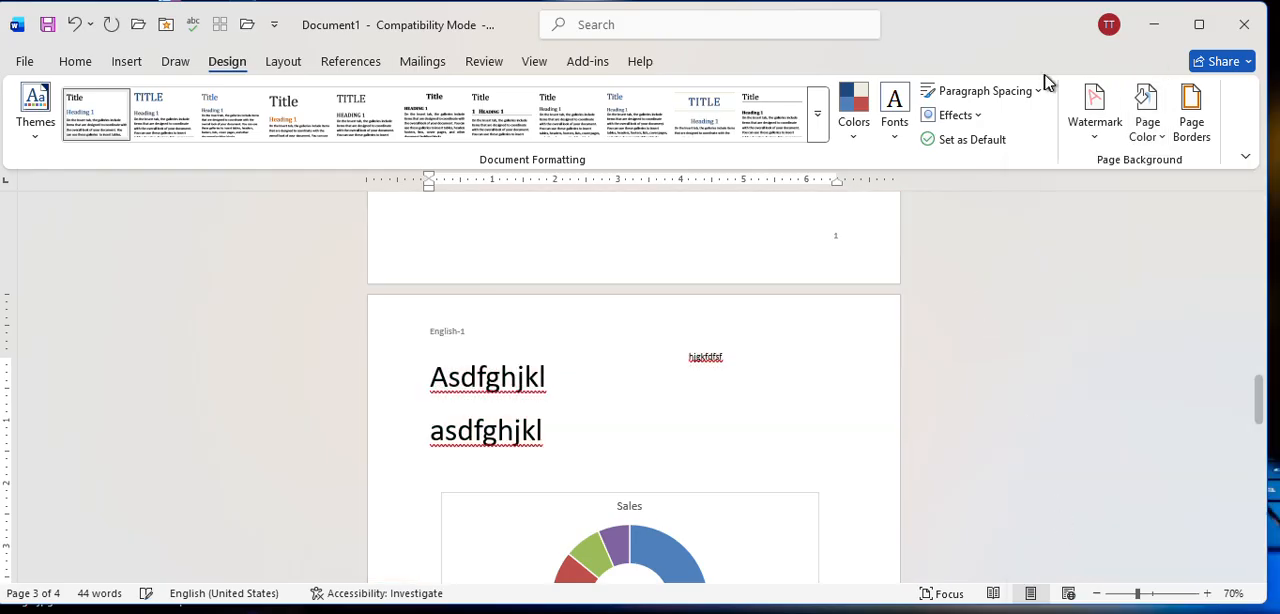
# Start a custom text watermark and replace the ASAP text with the person's name.
pyautogui.click(1090, 124)
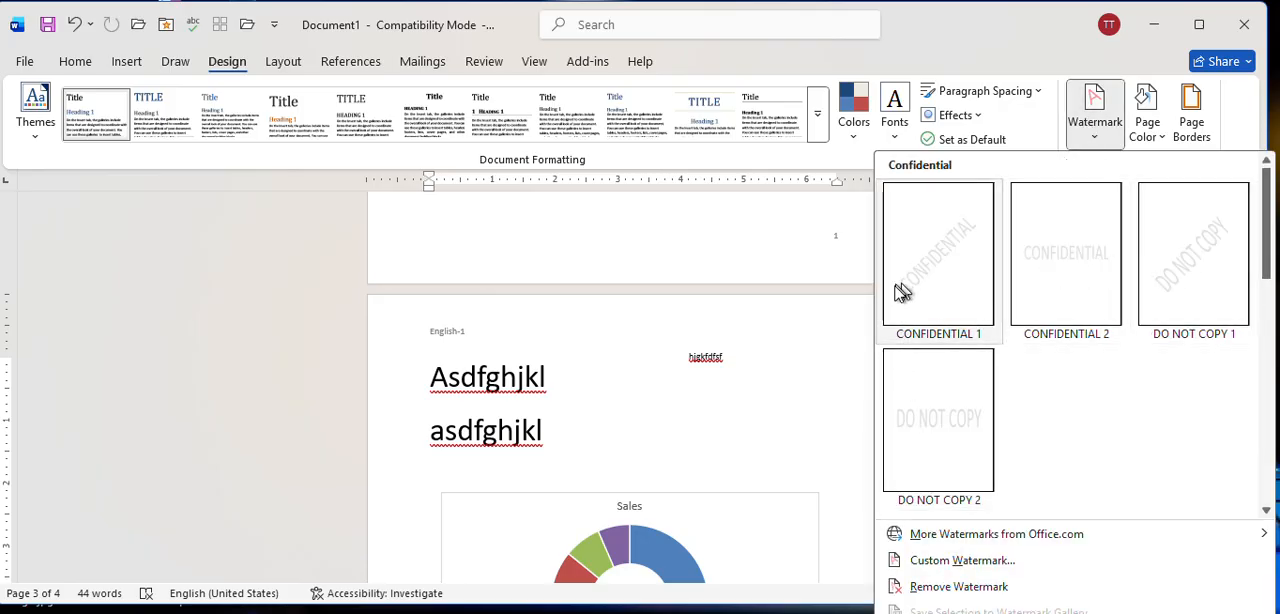
pyautogui.scroll(-5, 935, 368)
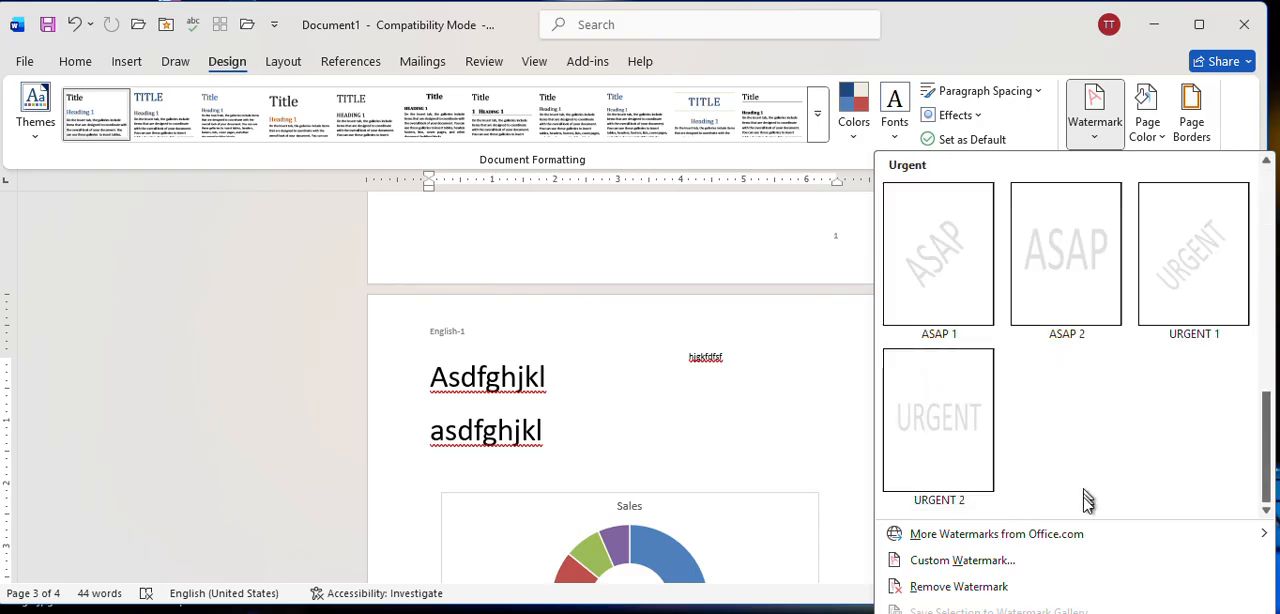
pyautogui.click(933, 562)
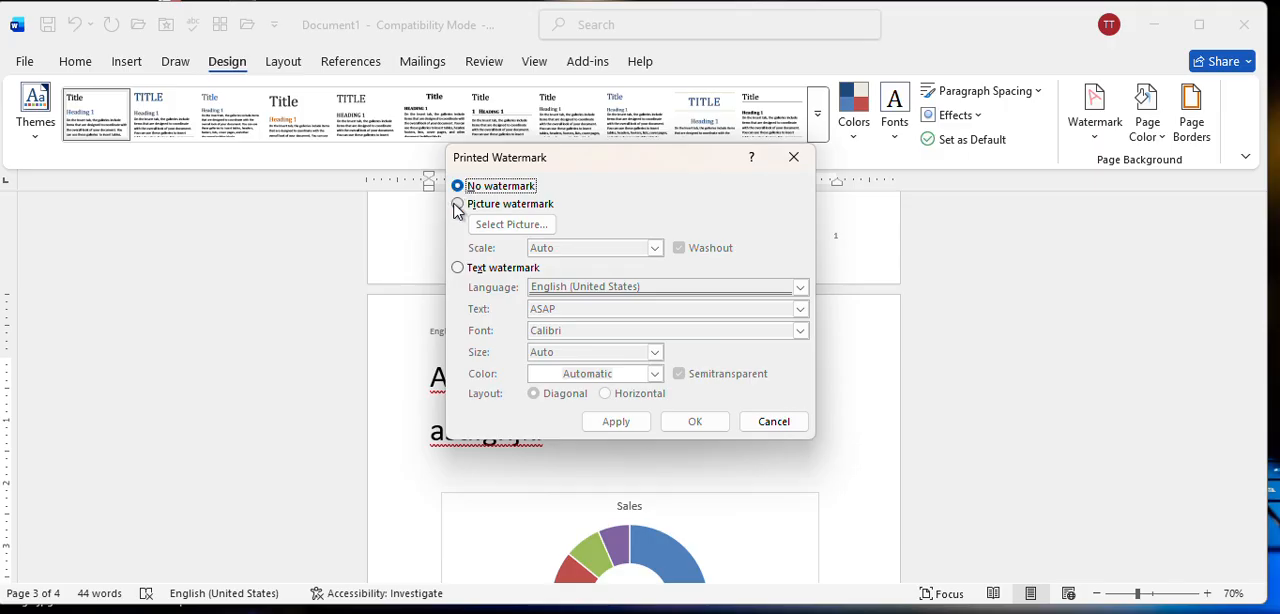
pyautogui.click(457, 205)
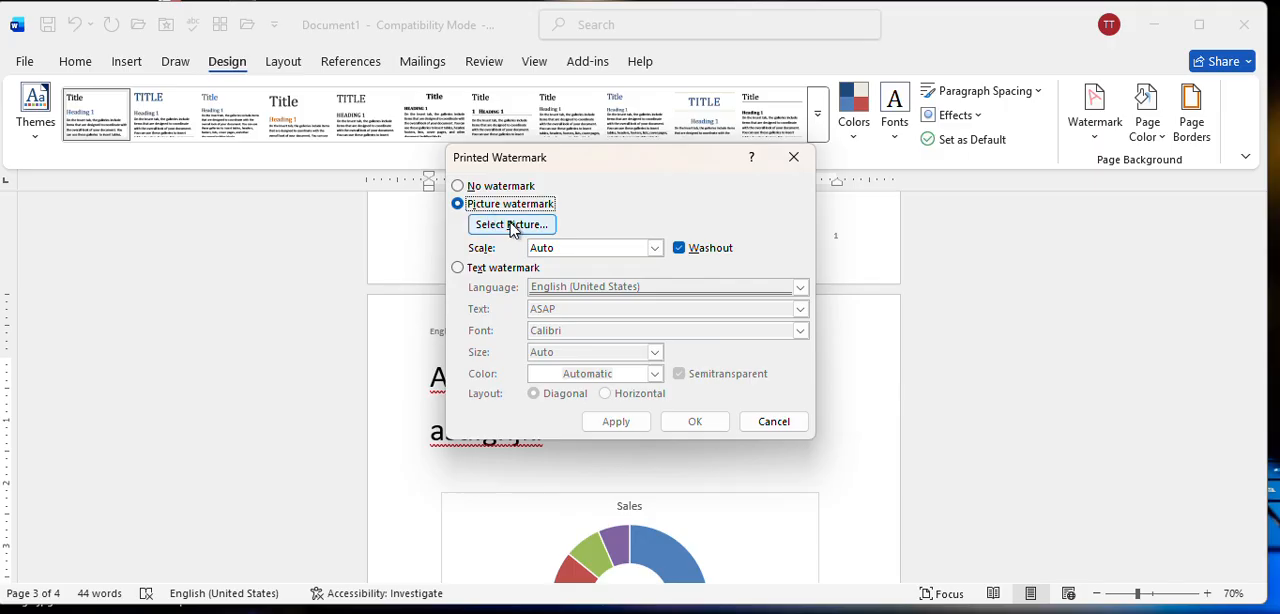
pyautogui.click(459, 269)
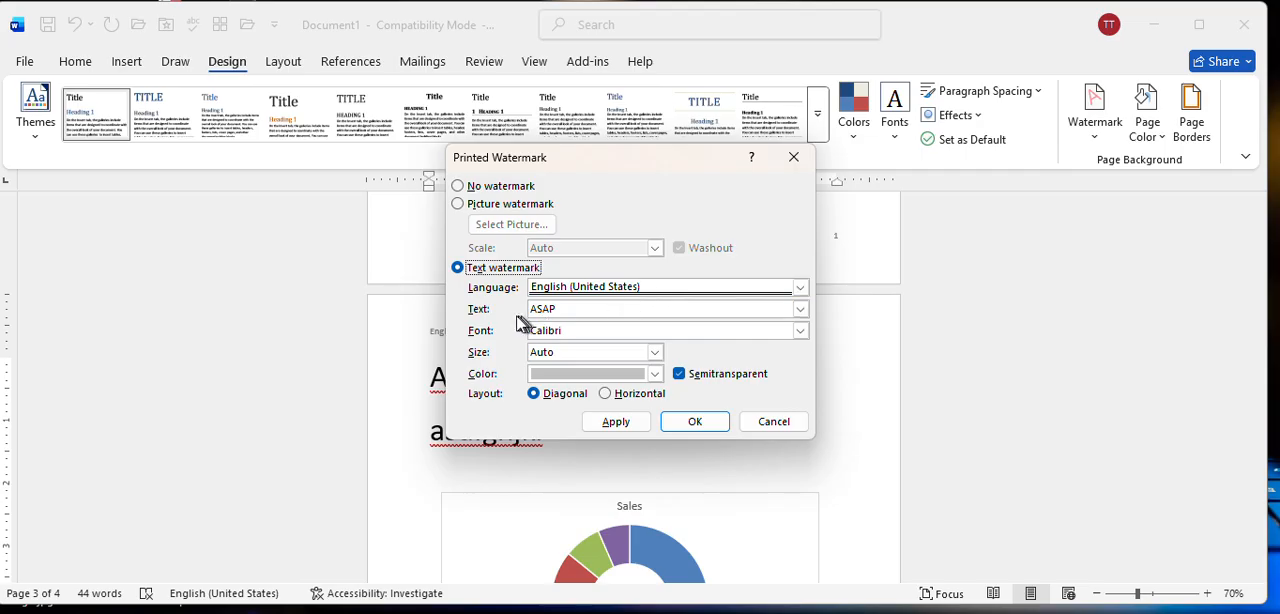
pyautogui.click(572, 309)
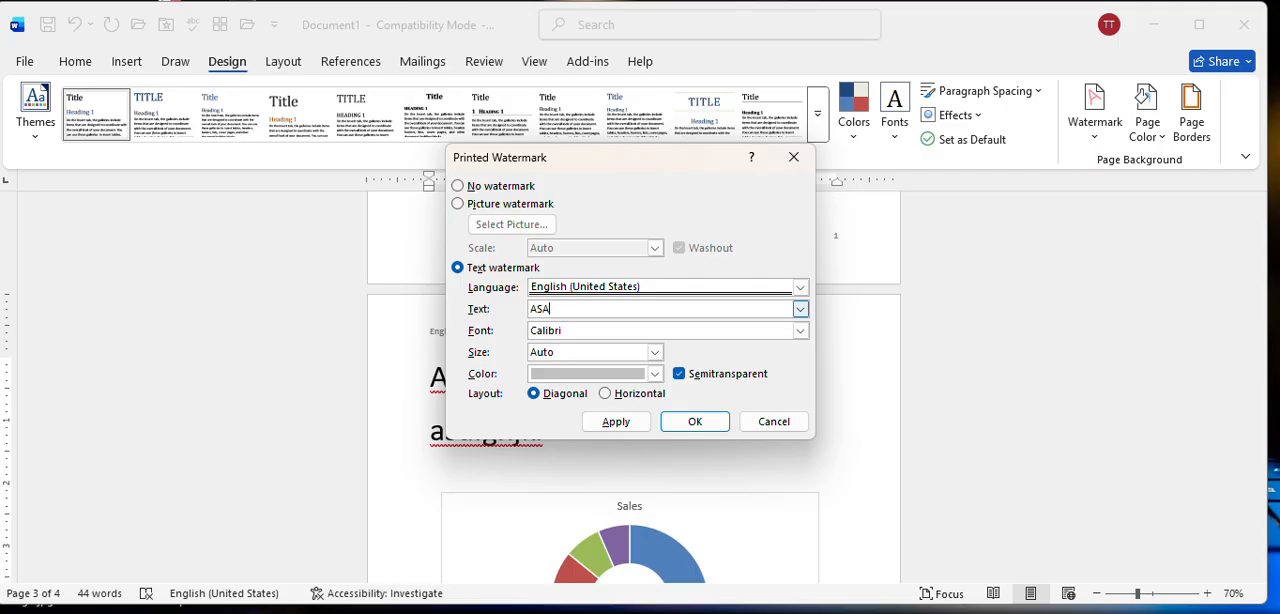
pyautogui.press('BackSpace')
pyautogui.write('Nusrat')
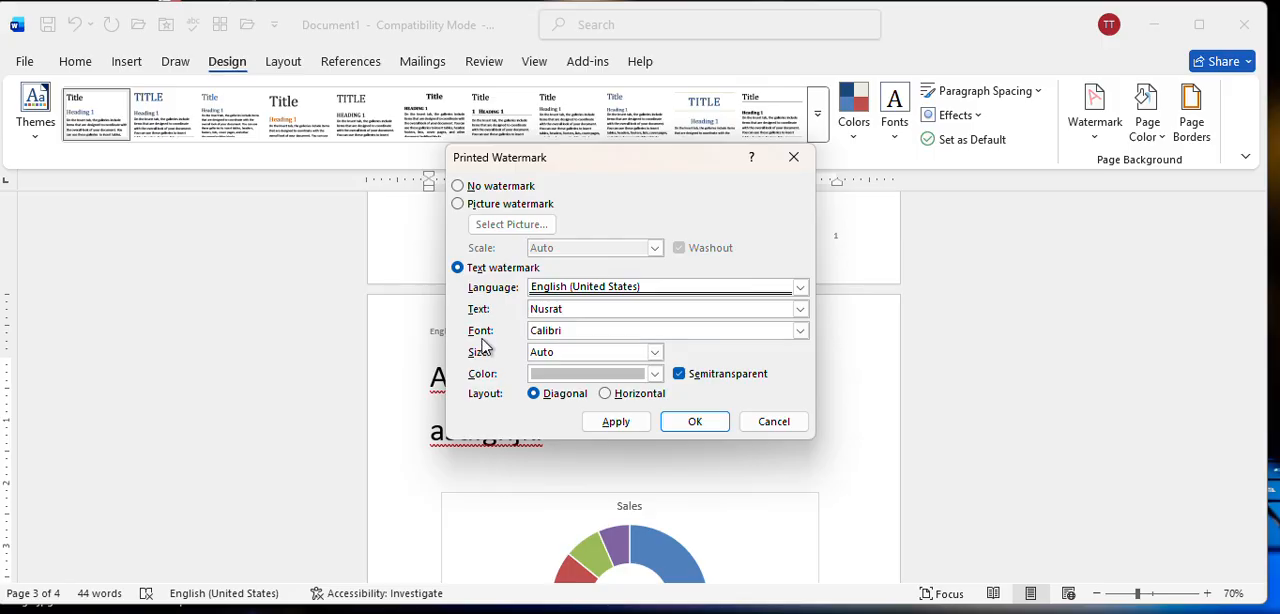
# Set the text watermark's font to Times New Roman.
pyautogui.click(800, 331)
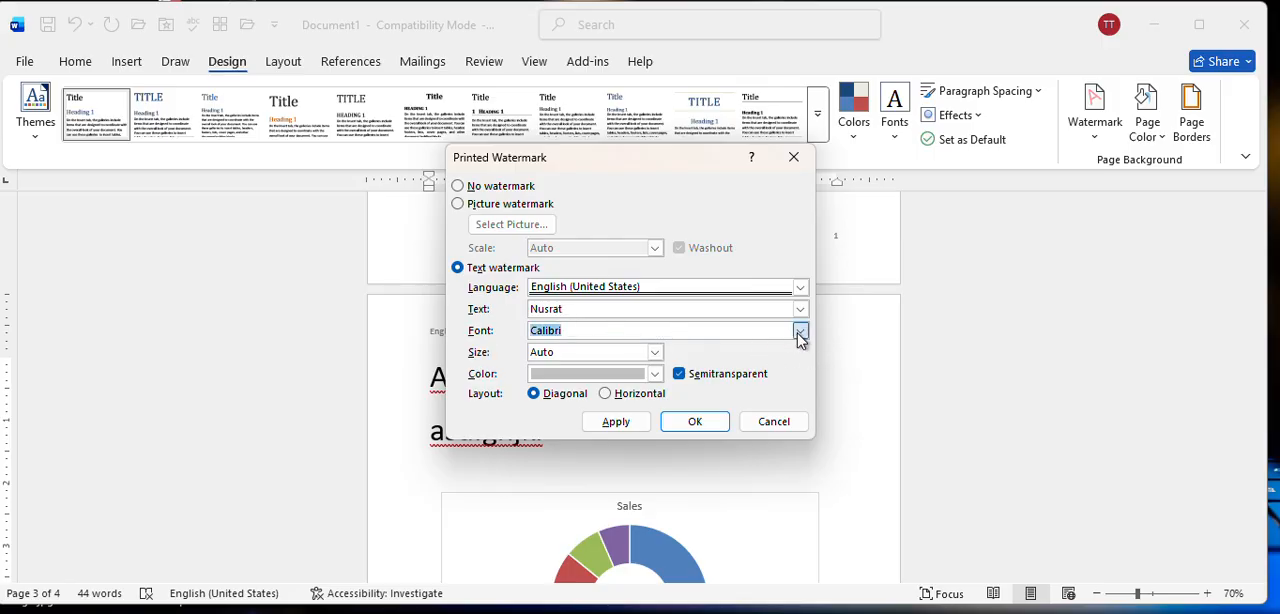
pyautogui.write('time')
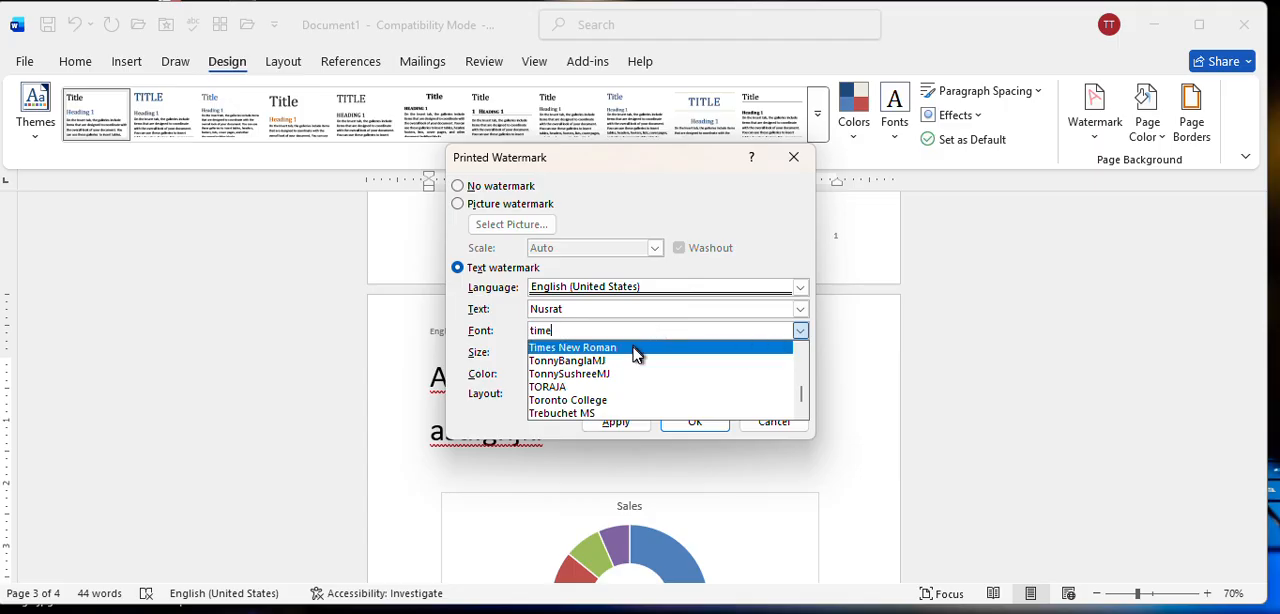
pyautogui.click(640, 348)
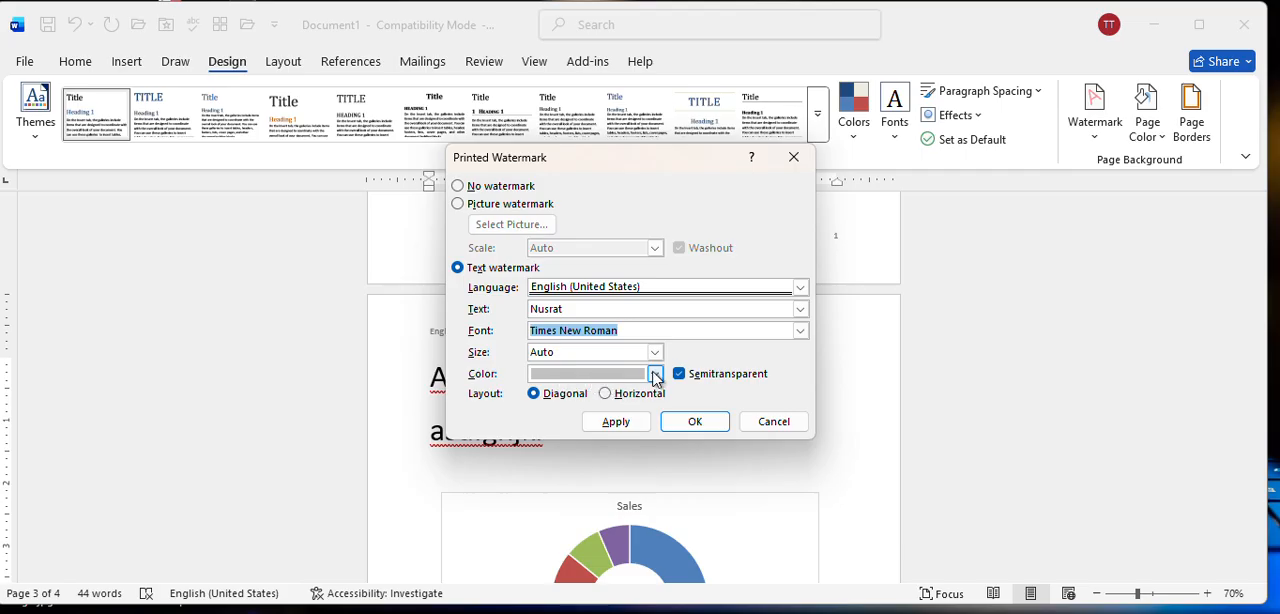
# Color the text watermark with a dark orange theme color and apply it to the document.
pyautogui.click(655, 376)
pyautogui.click(655, 376)
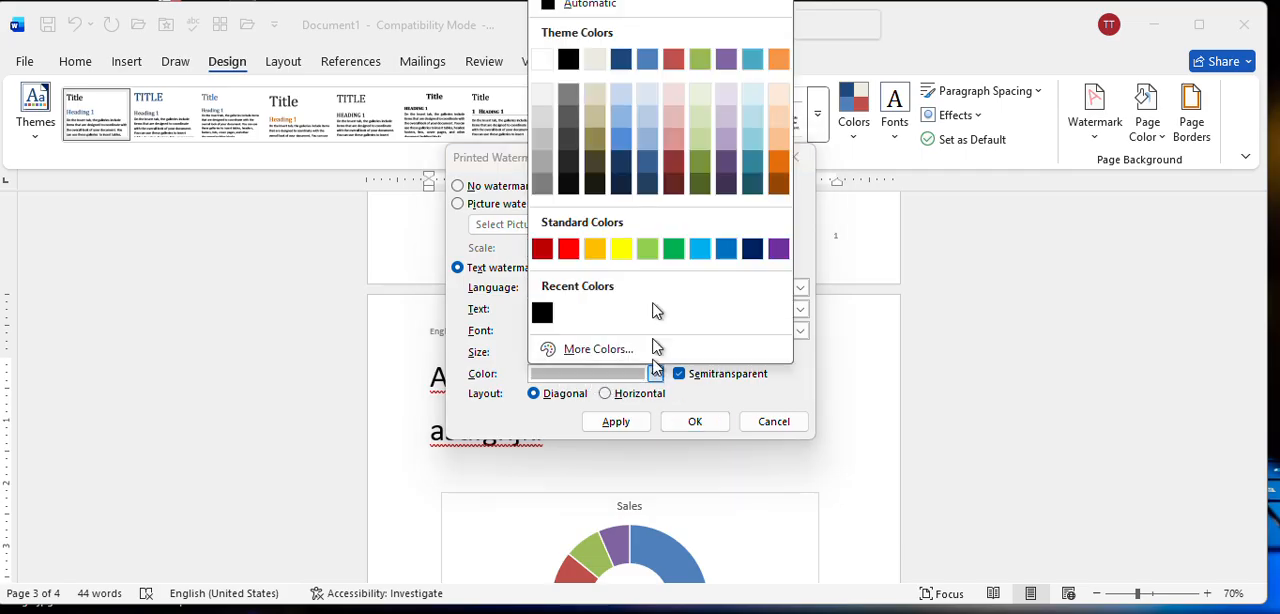
pyautogui.click(777, 164)
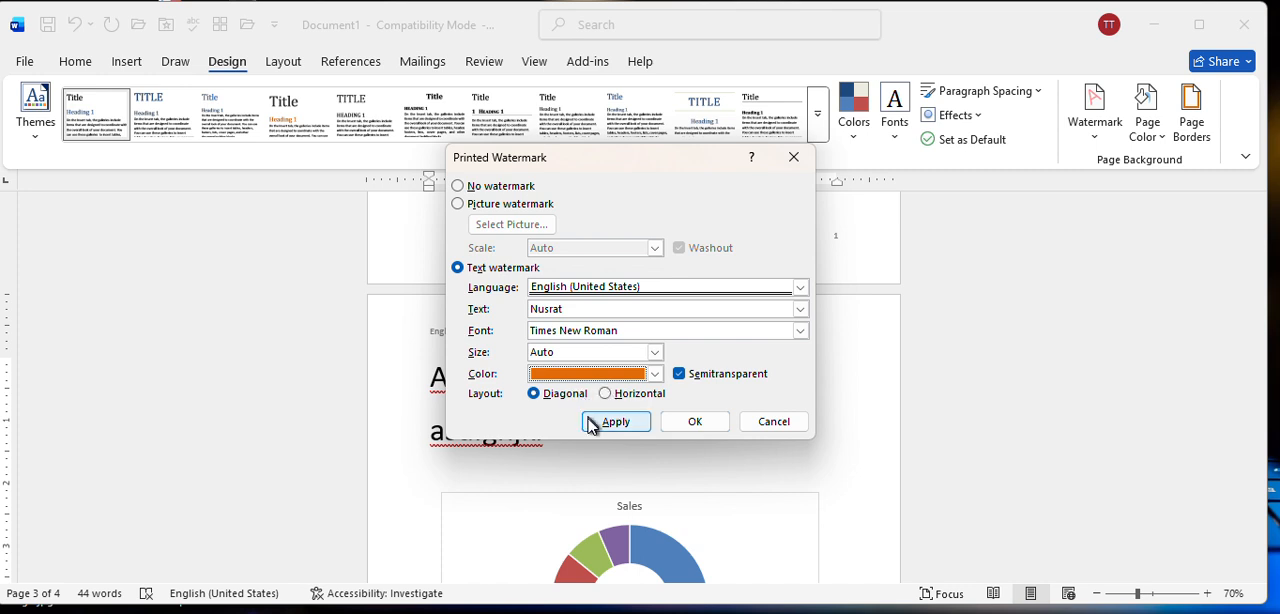
pyautogui.click(593, 422)
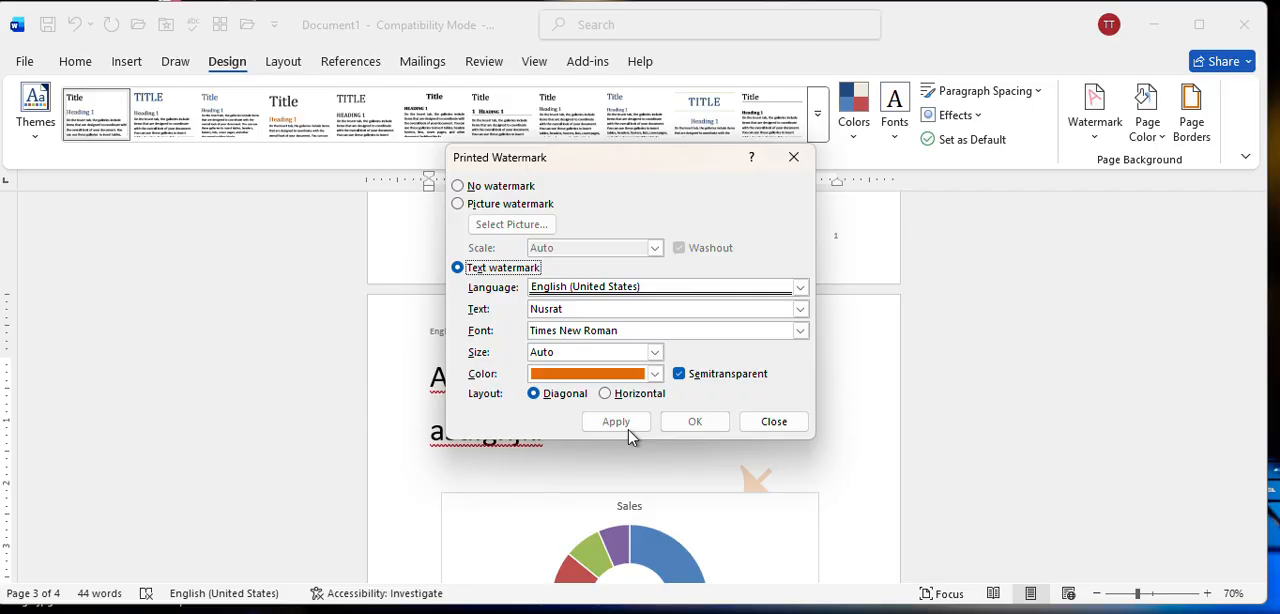
pyautogui.click(771, 421)
# Change the custom watermark's layout to Horizontal and apply it.
pyautogui.scroll(10, 648, 347)
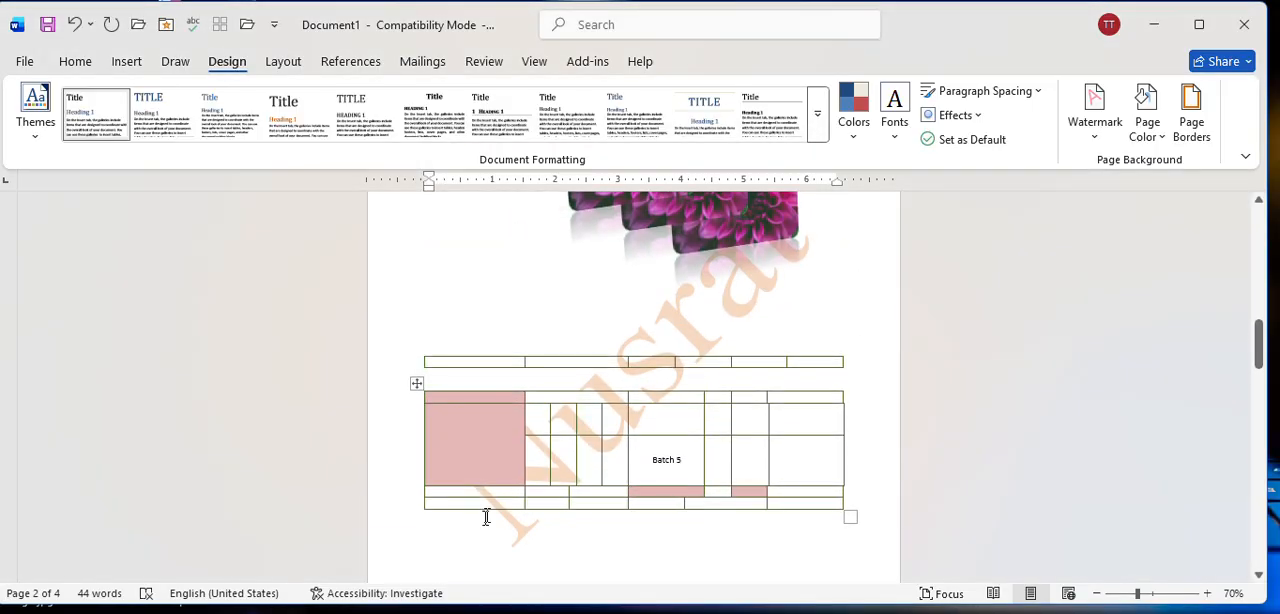
pyautogui.click(1084, 145)
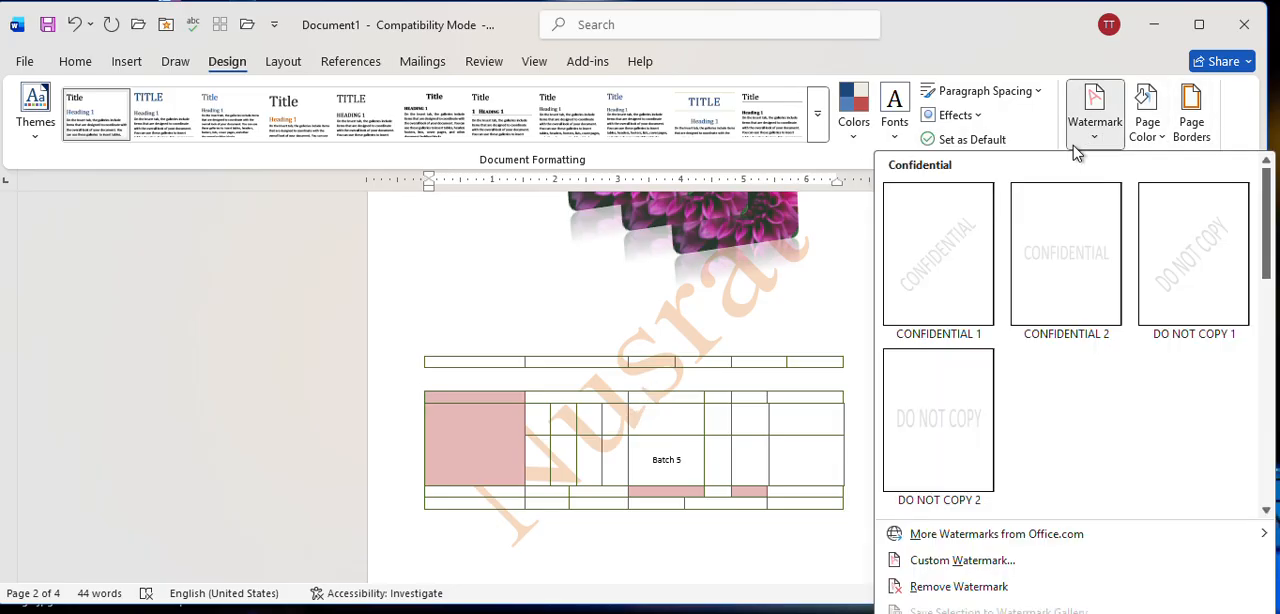
pyautogui.click(940, 563)
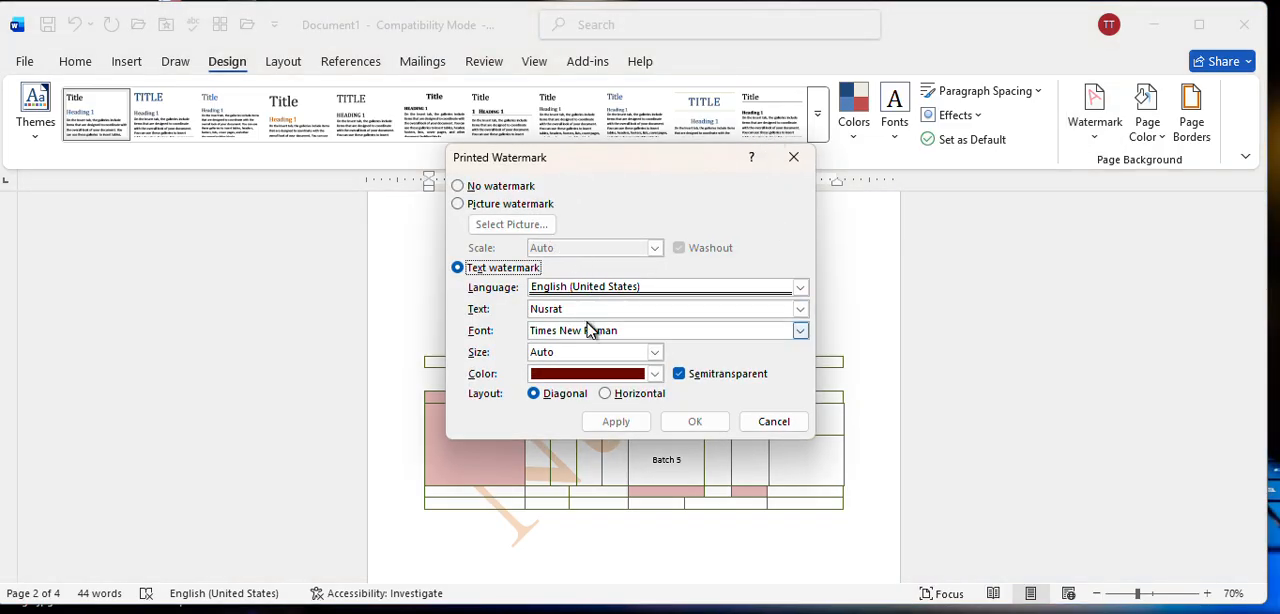
pyautogui.click(612, 396)
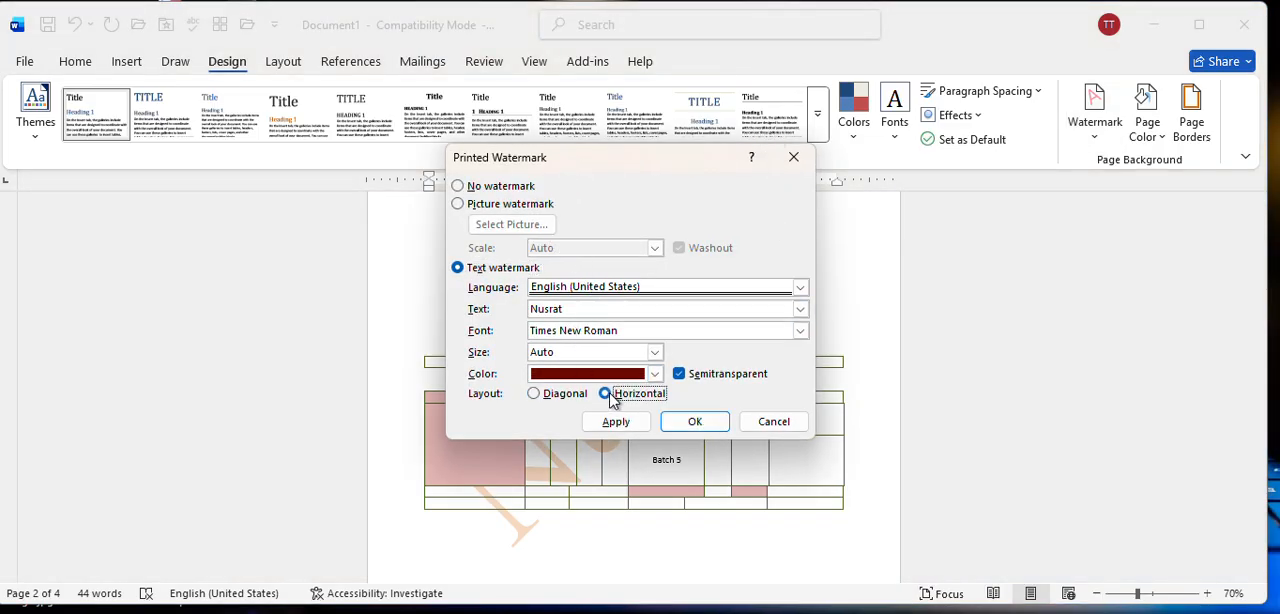
pyautogui.click(614, 421)
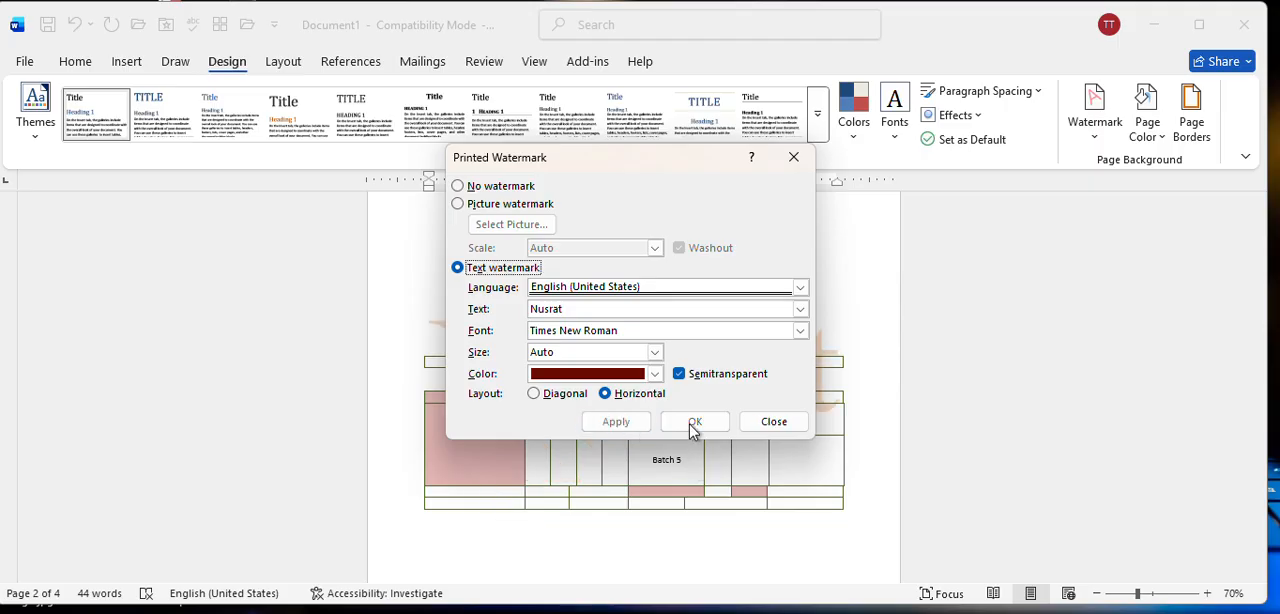
pyautogui.click(760, 425)
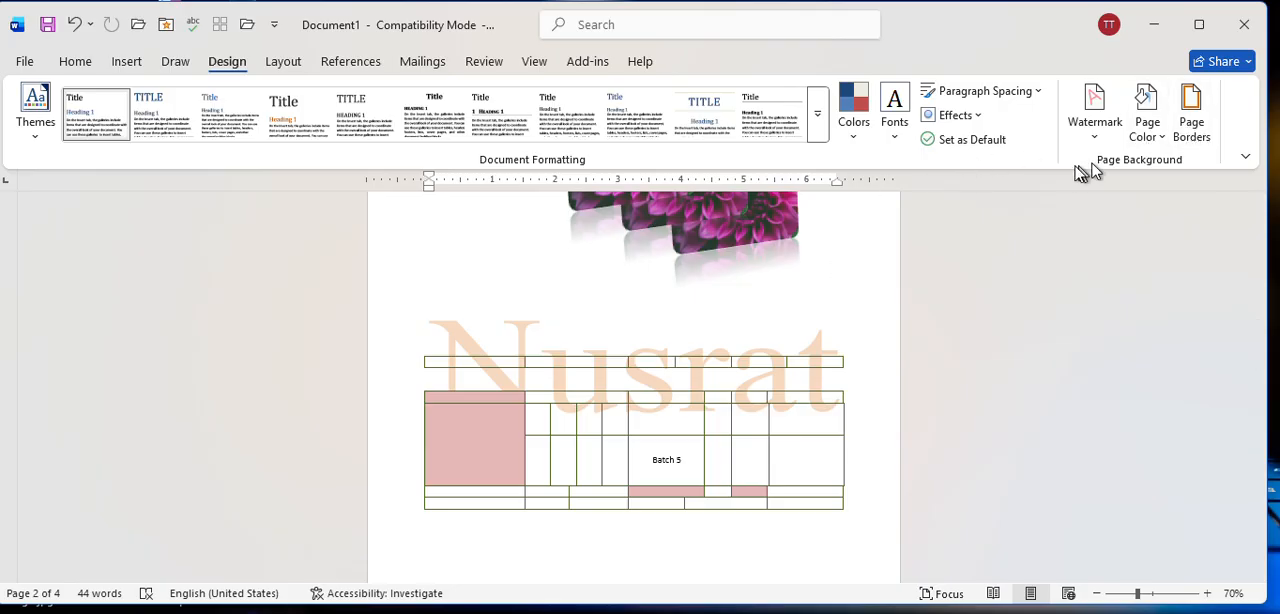
# Choose a Box page border with a solid single line for the whole document, trying the Shadow and 3-D settings and a dashed style first.
pyautogui.click(1195, 145)
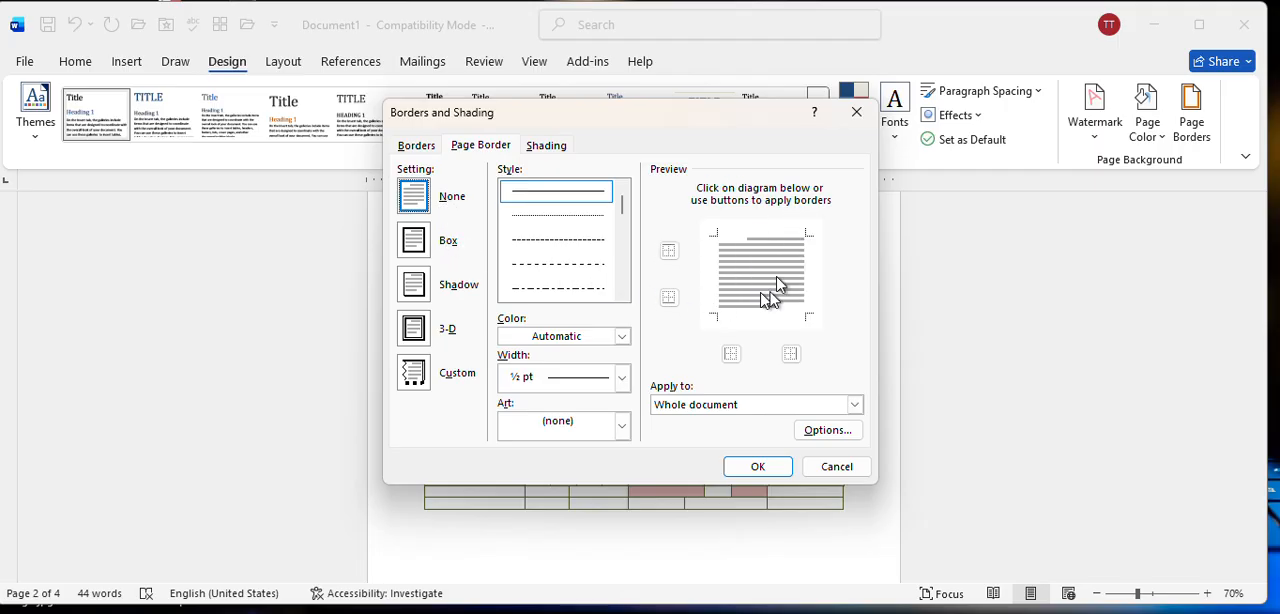
pyautogui.click(424, 236)
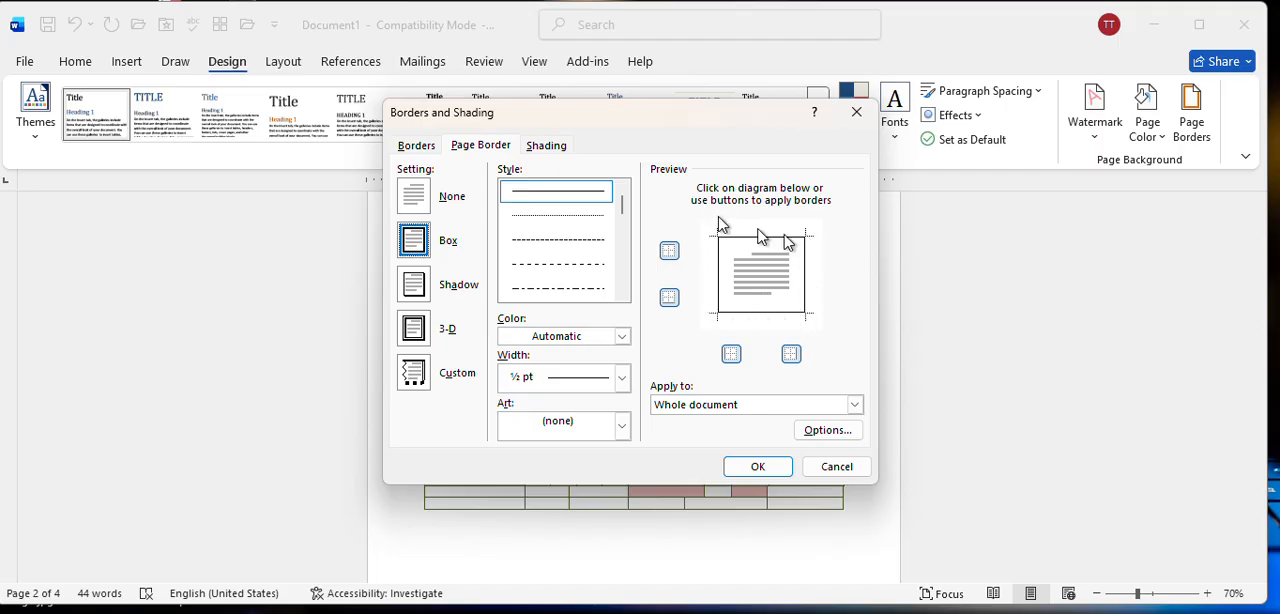
pyautogui.click(428, 284)
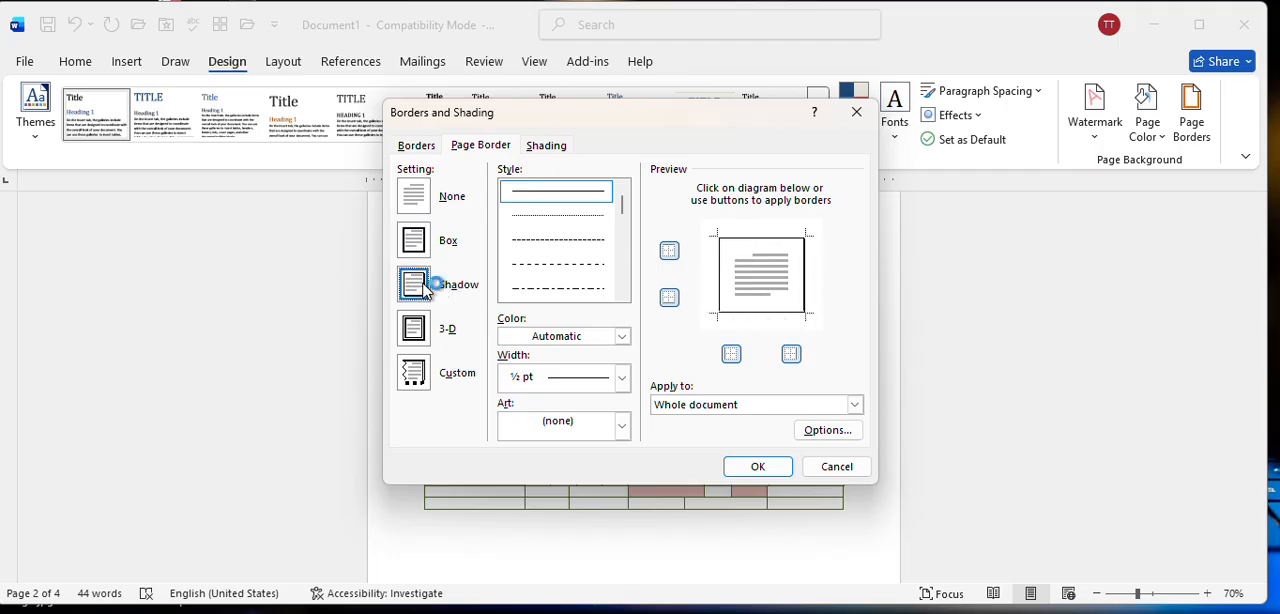
pyautogui.click(422, 326)
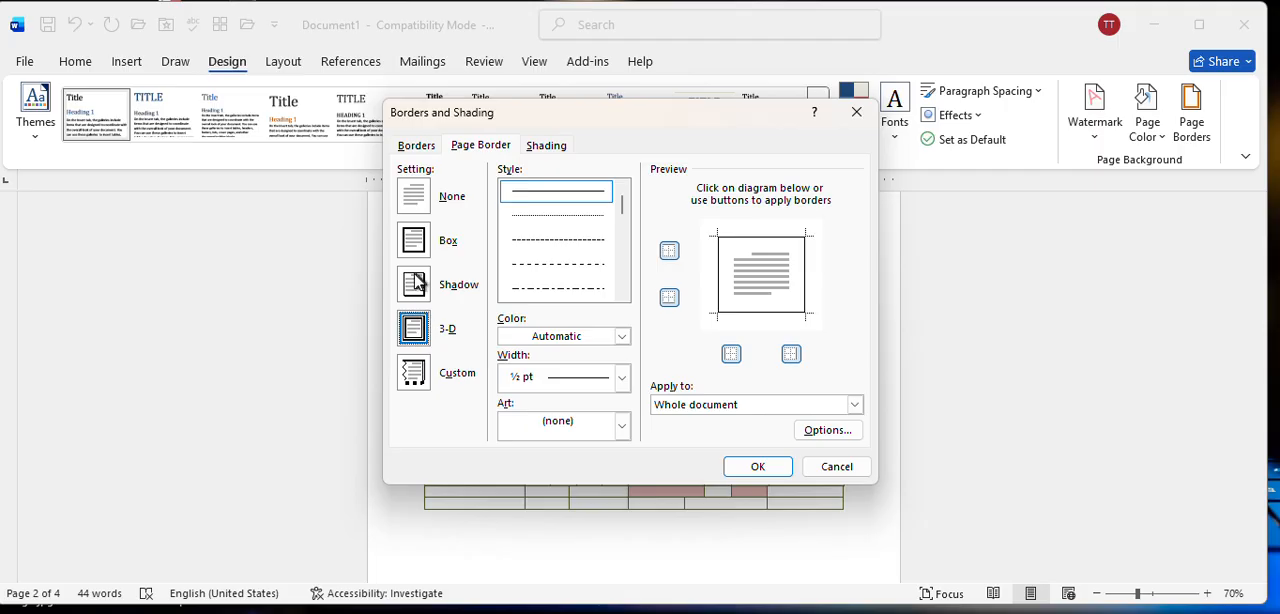
pyautogui.click(418, 285)
pyautogui.click(415, 245)
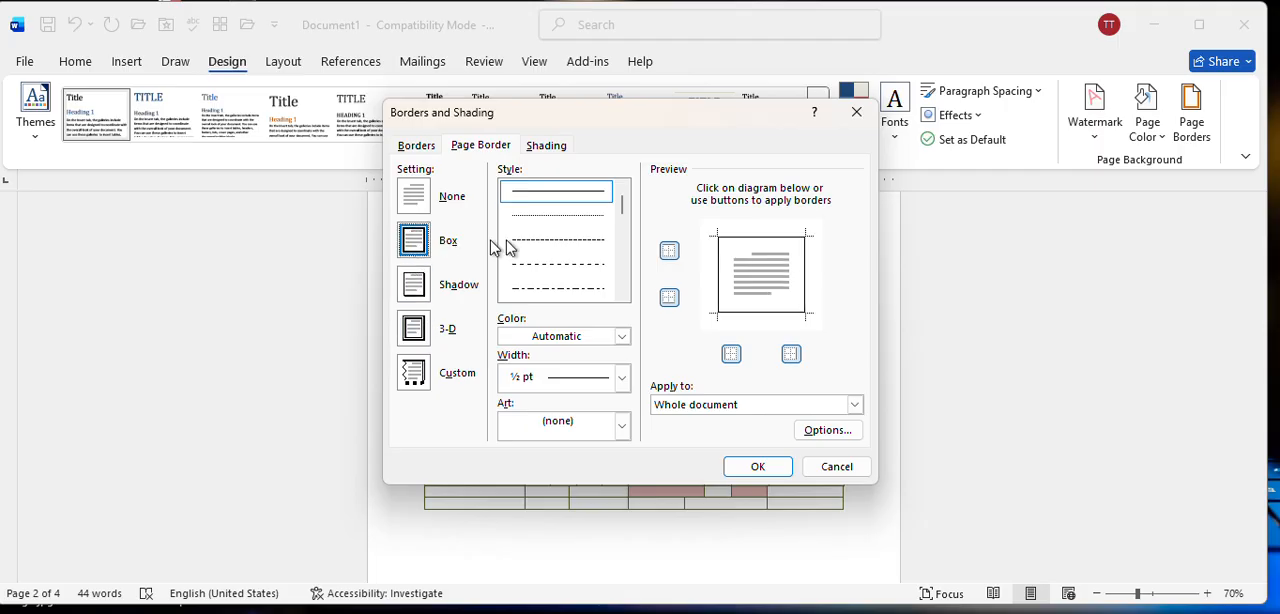
pyautogui.click(553, 266)
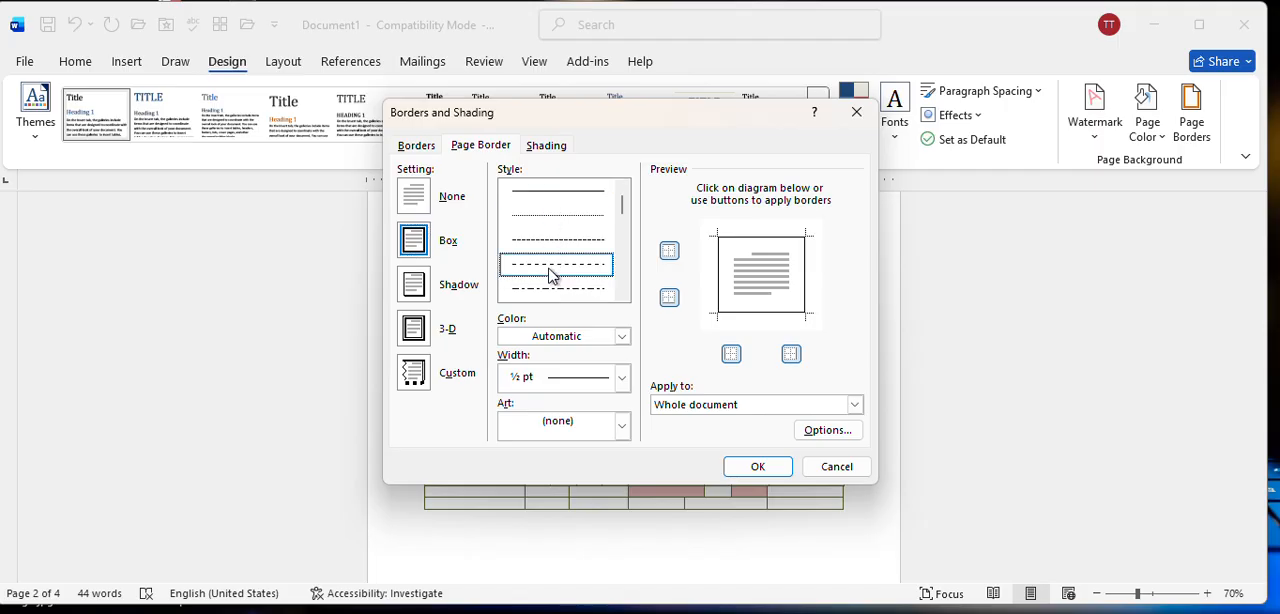
pyautogui.click(564, 200)
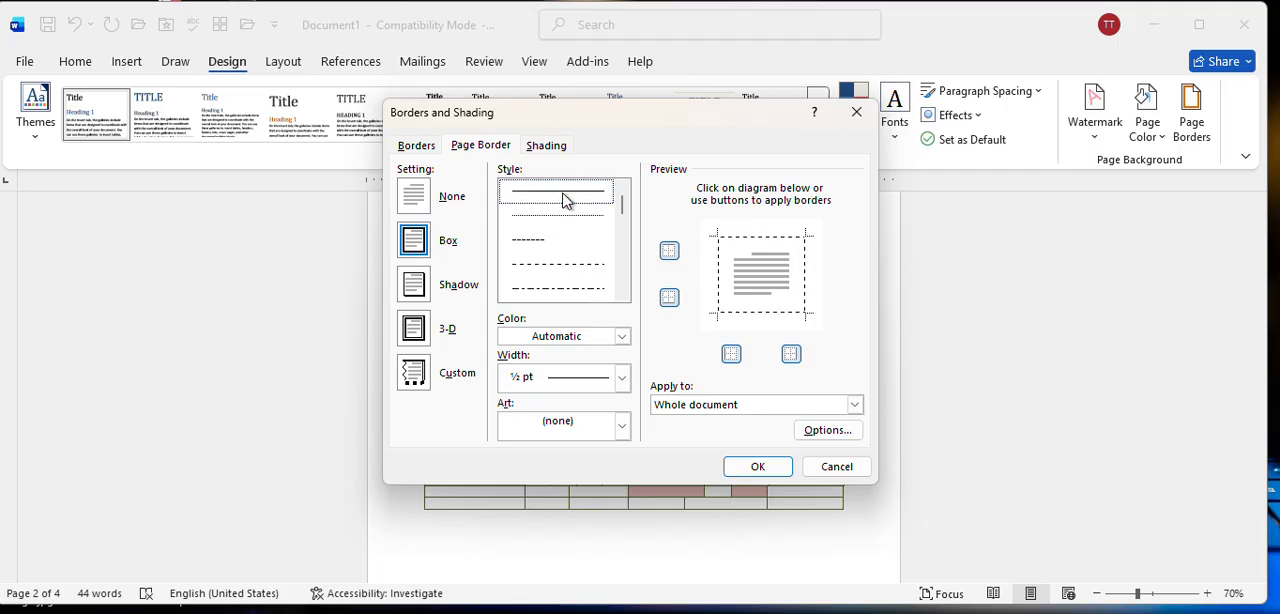
# Set the page border's color to the dark olive green theme color and its width to 3 pt.
pyautogui.click(621, 336)
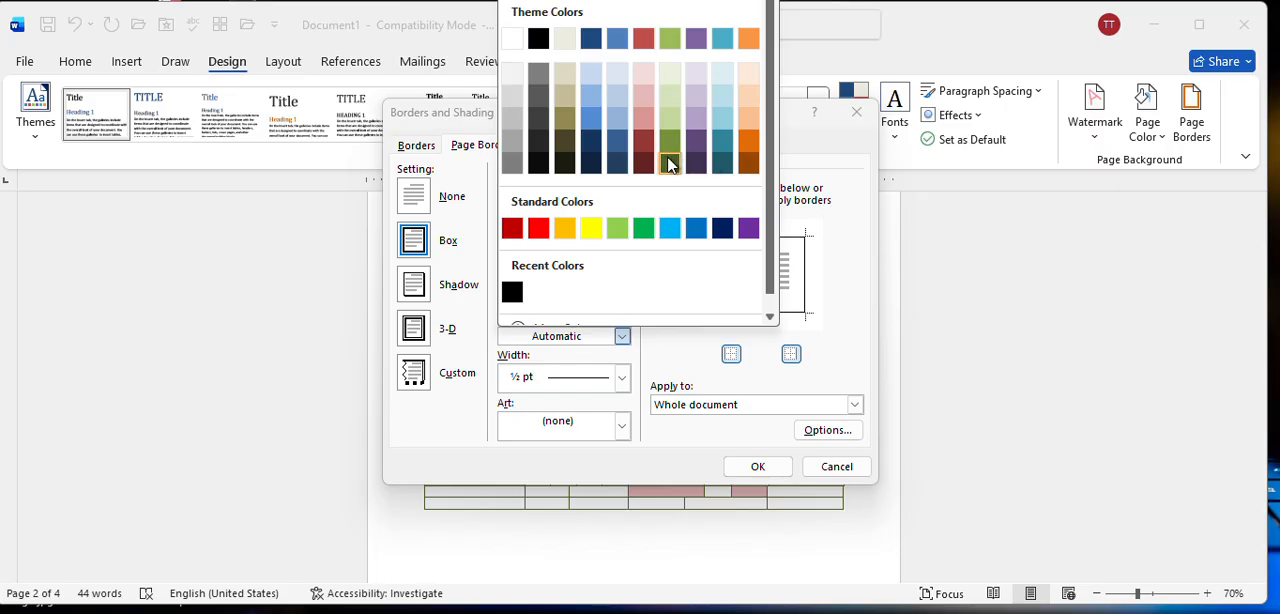
pyautogui.click(668, 163)
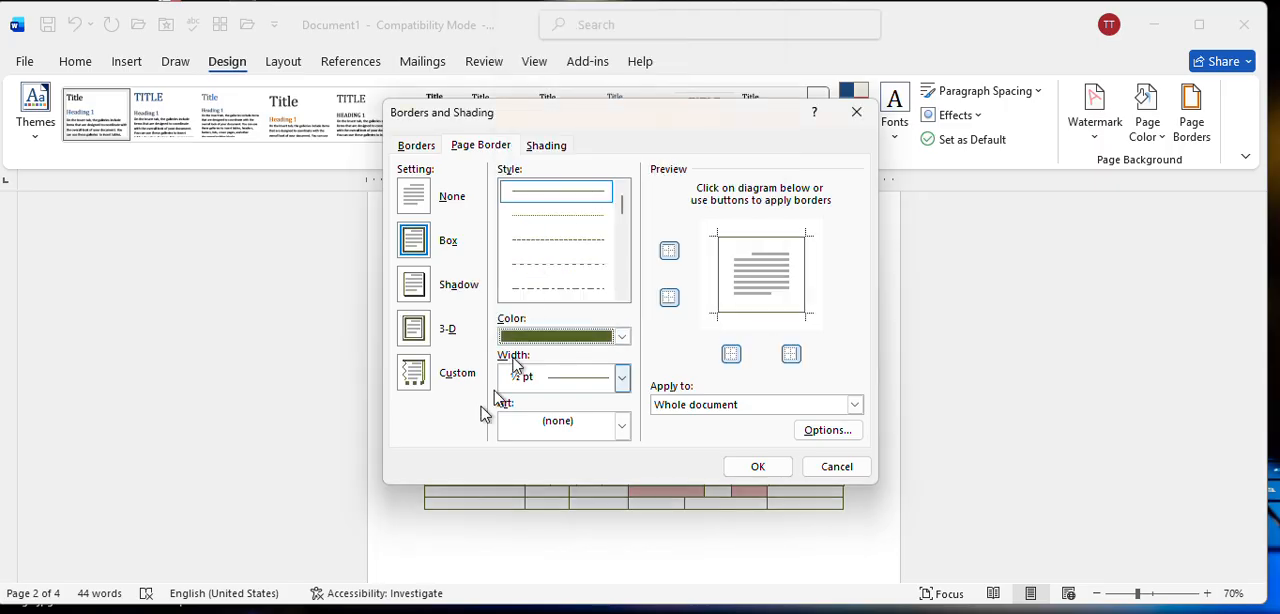
pyautogui.click(621, 377)
pyautogui.click(573, 556)
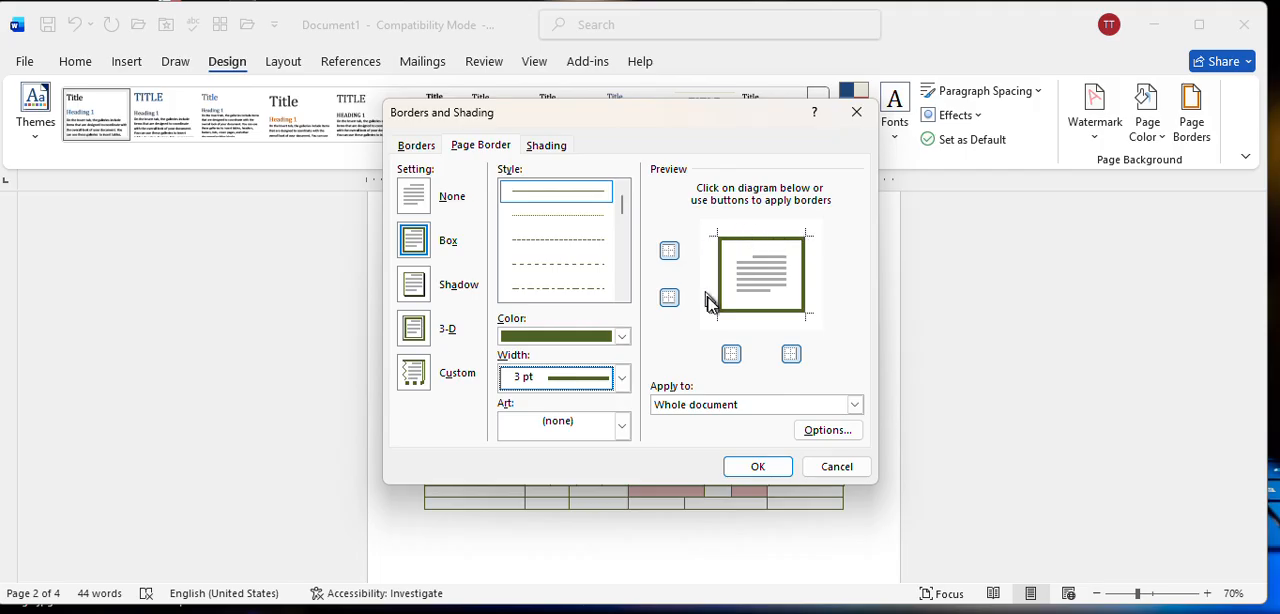
# Remove the page border's right side, apply the border to the whole document and check it on the pages.
pyautogui.click(791, 354)
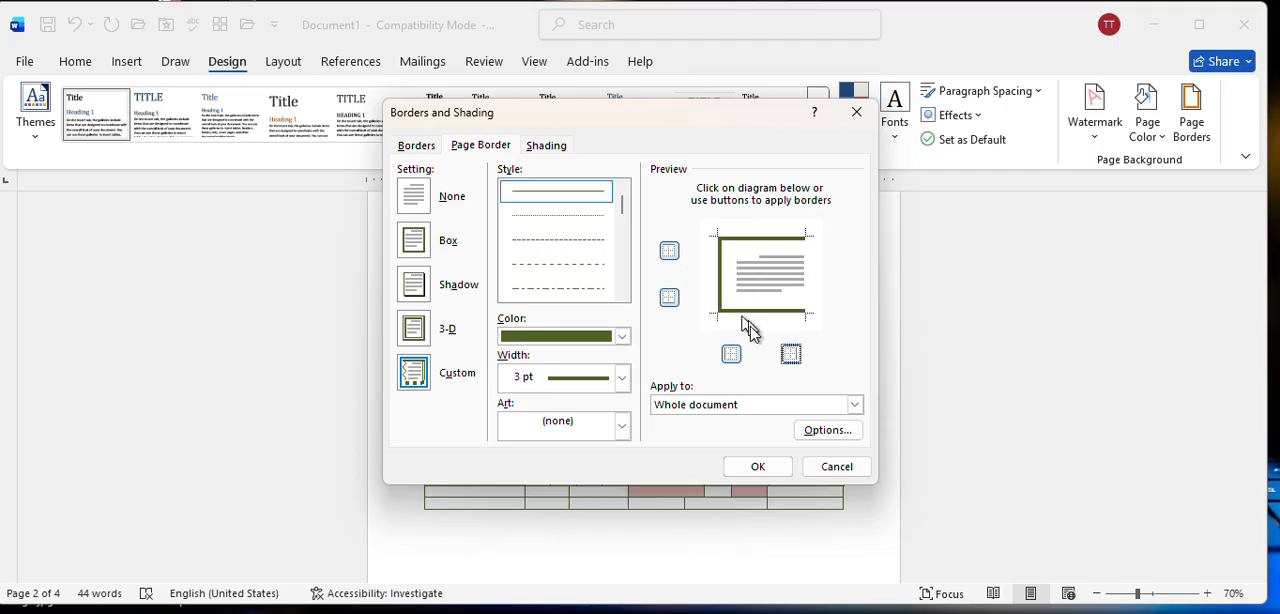
pyautogui.click(756, 466)
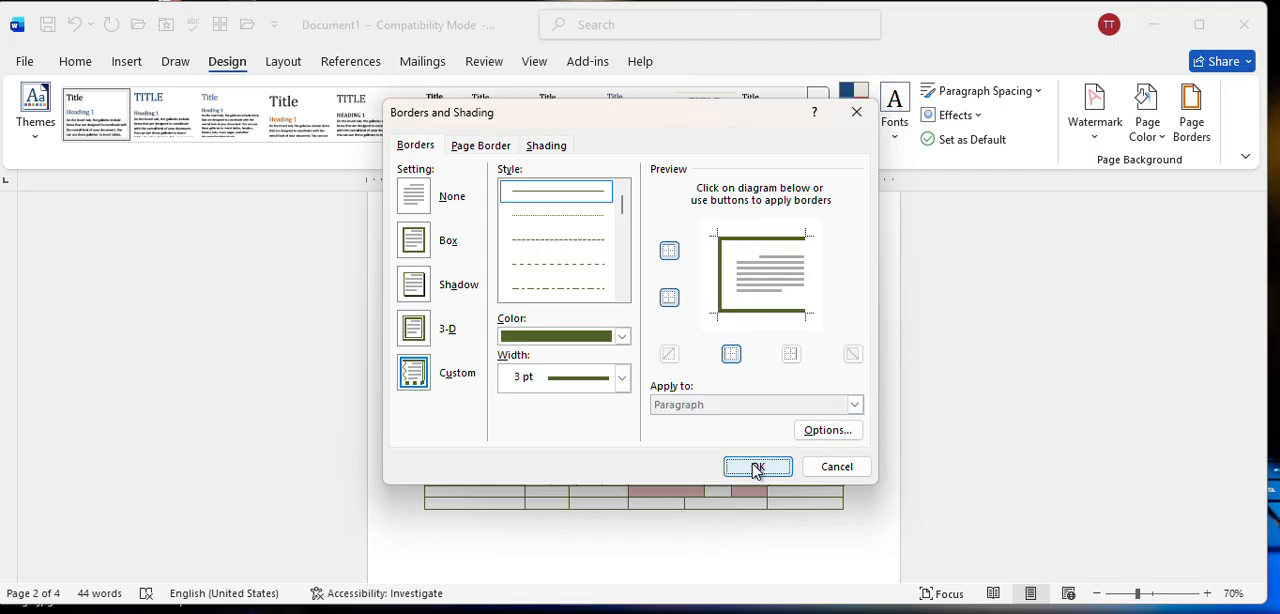
pyautogui.scroll(5, 770, 386)
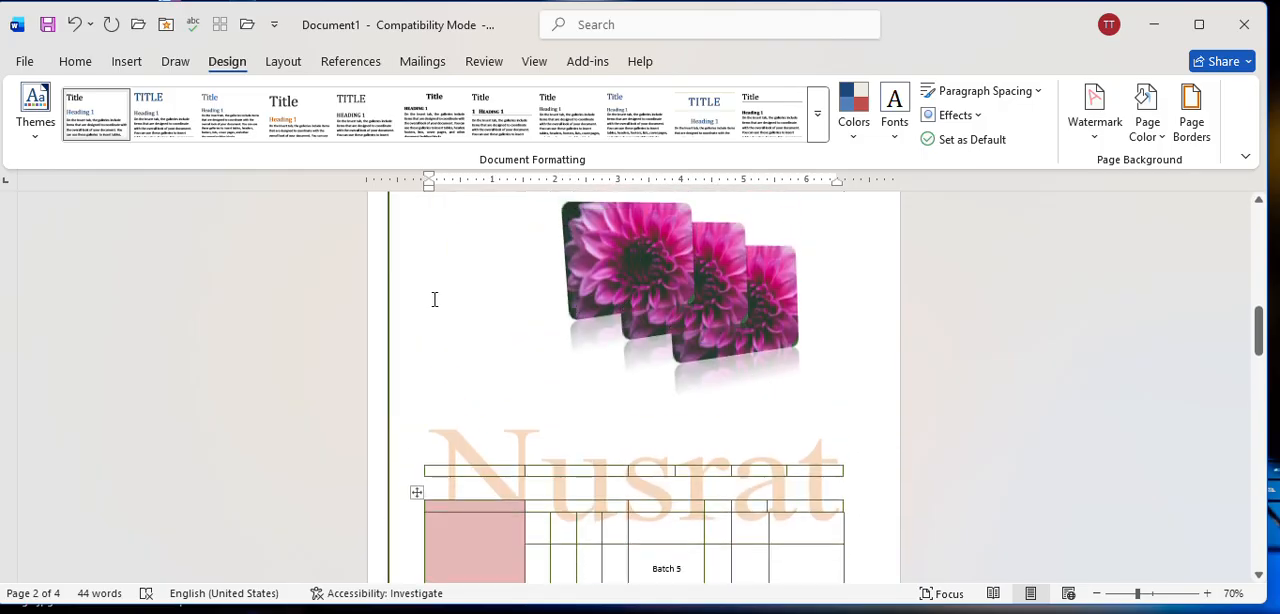
pyautogui.scroll(5, 634, 377)
pyautogui.scroll(-10, 645, 384)
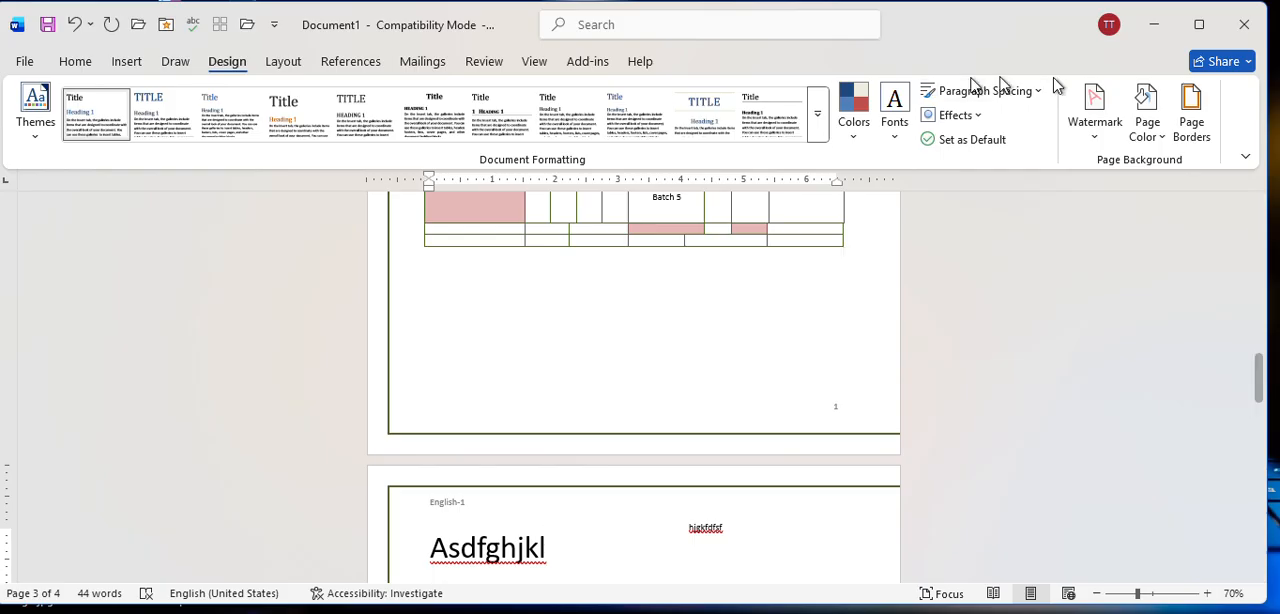
# Restore the page border's missing right side in the border settings, clear the whole border with None and open the art border choices.
pyautogui.click(1192, 108)
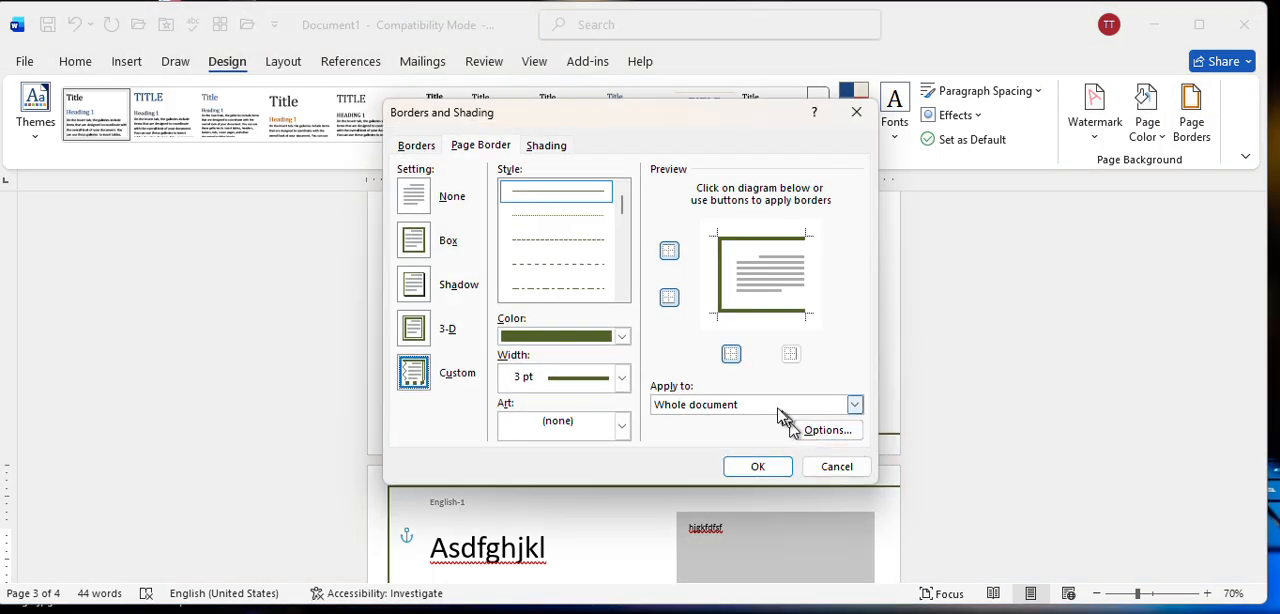
pyautogui.click(791, 356)
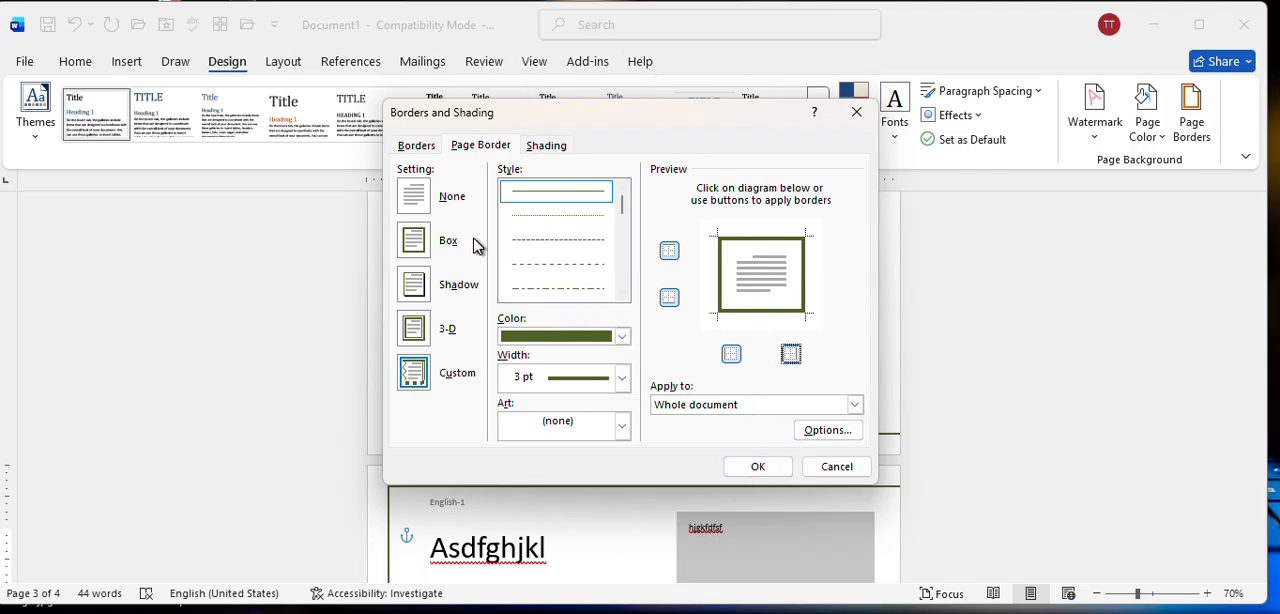
pyautogui.click(409, 205)
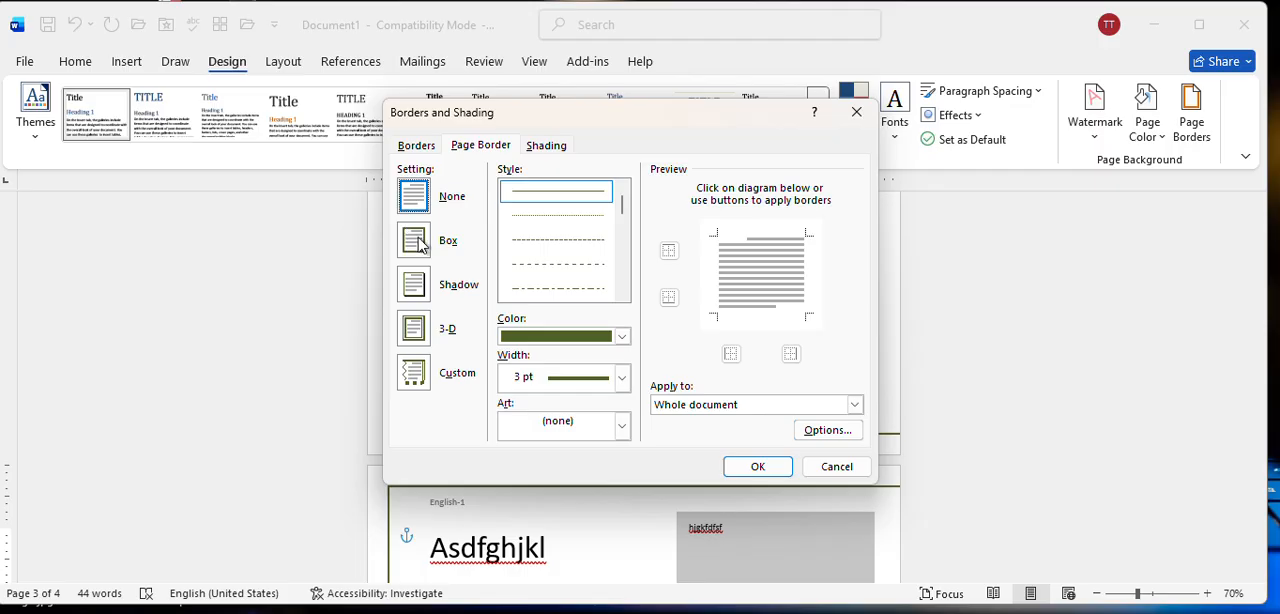
pyautogui.click(622, 428)
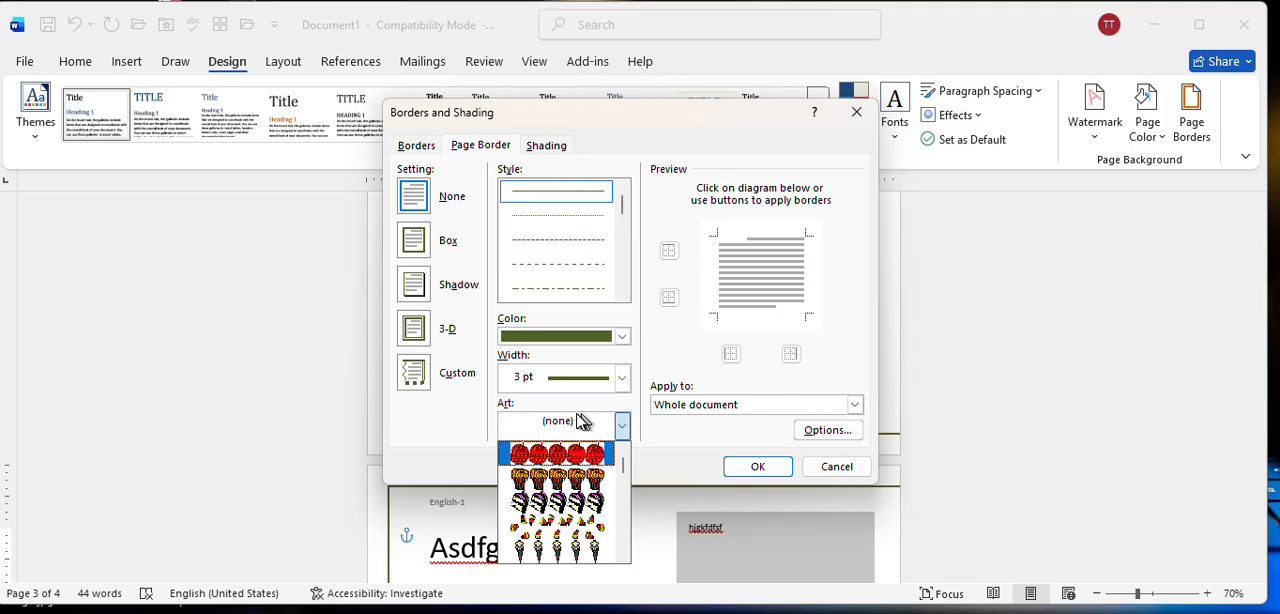
# Apply a Box page border with the red apple art to the whole document and check it on the pages.
pyautogui.click(416, 241)
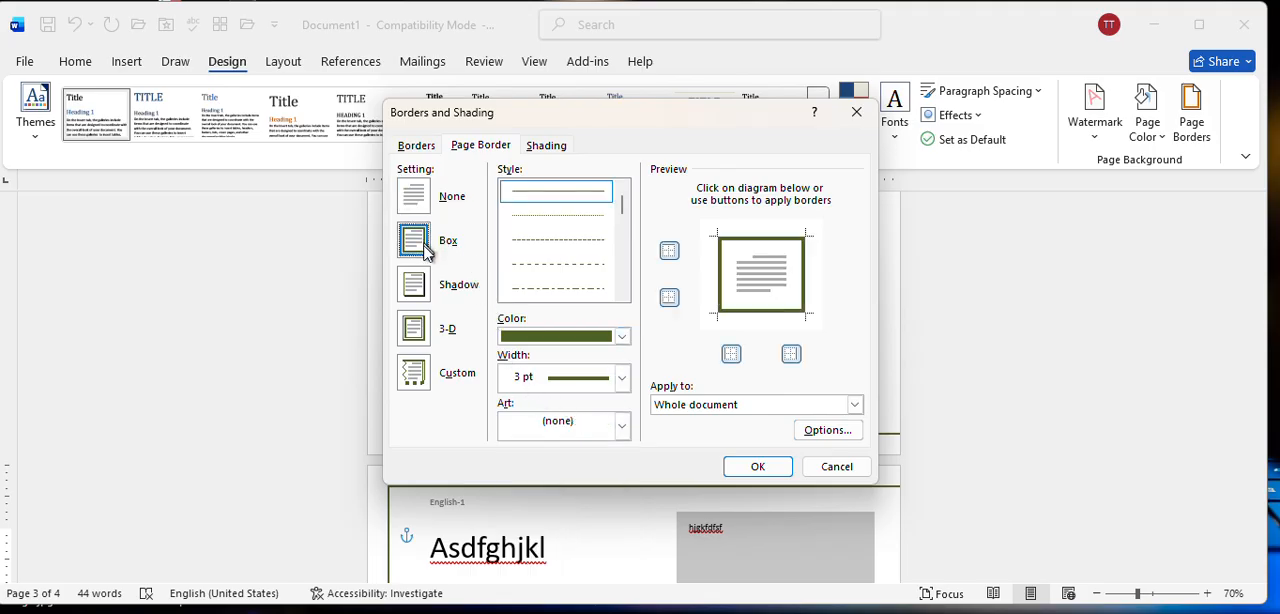
pyautogui.click(621, 426)
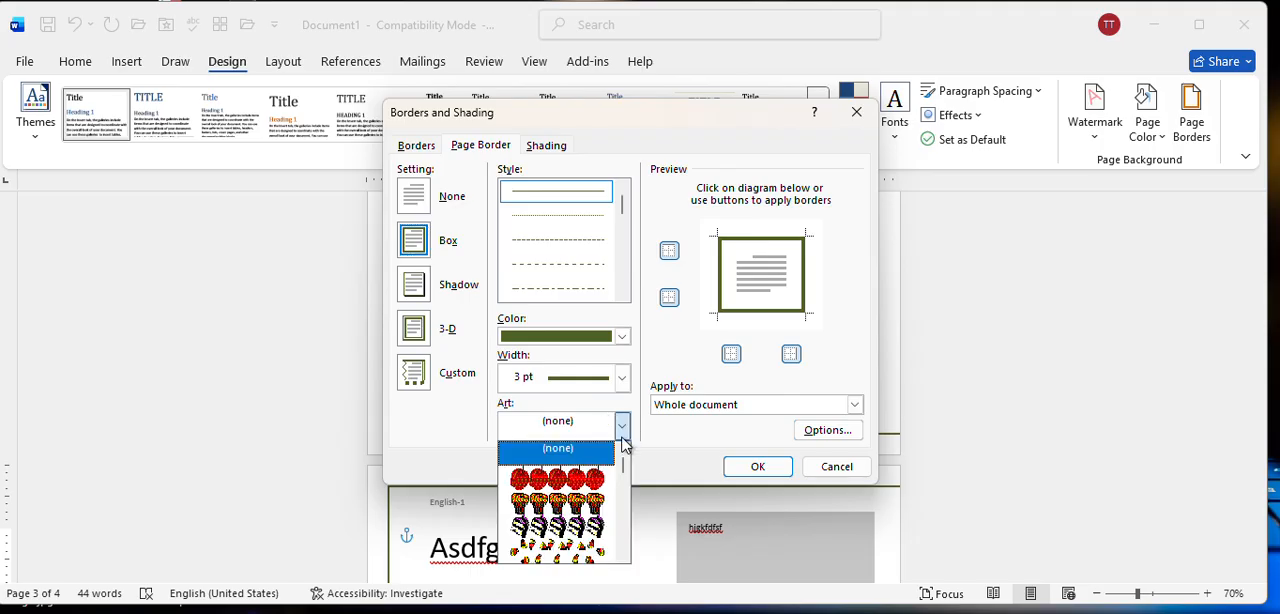
pyautogui.scroll(-2, 585, 485)
pyautogui.scroll(2, 575, 485)
pyautogui.click(568, 480)
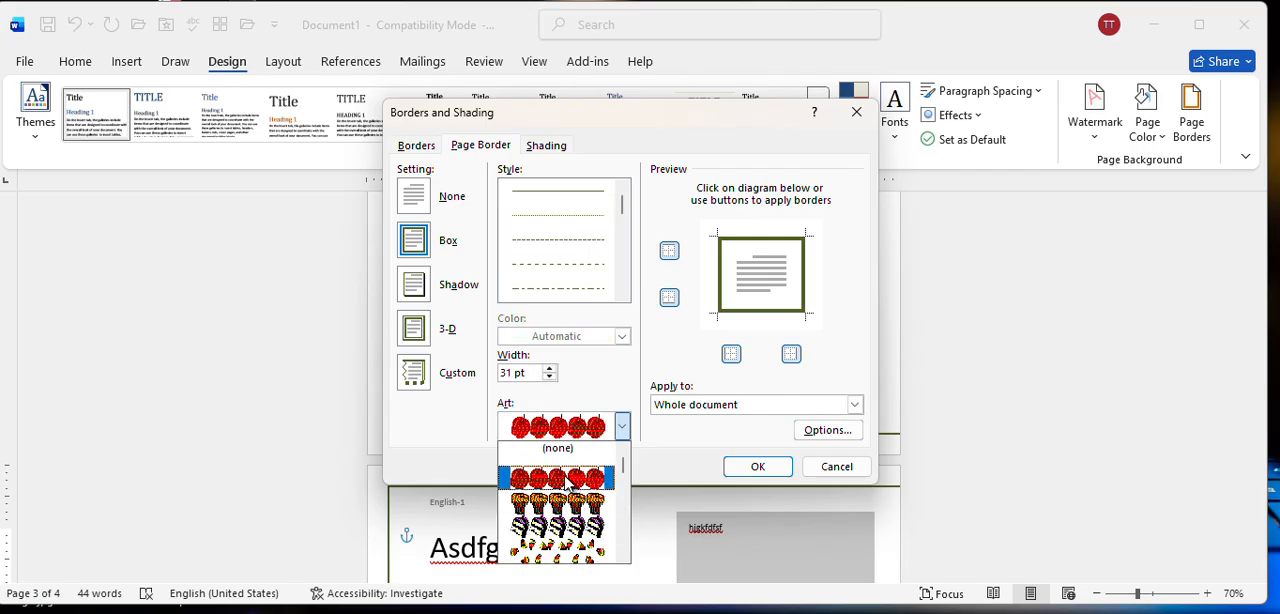
pyautogui.click(745, 470)
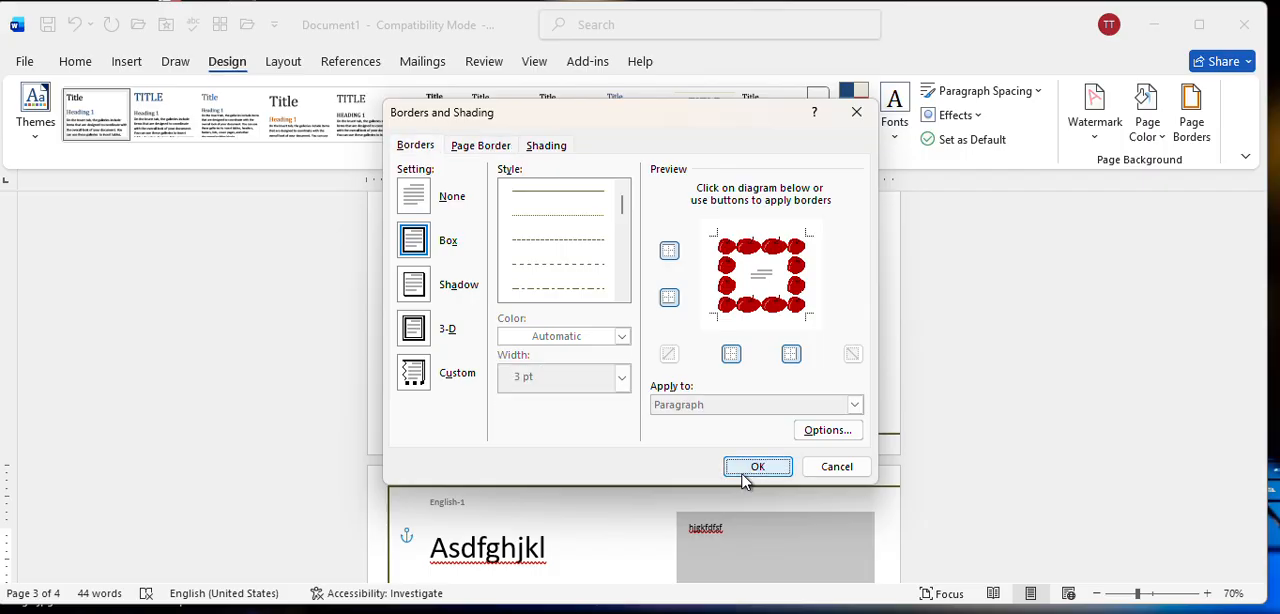
pyautogui.scroll(7, 729, 423)
pyautogui.scroll(-5, 729, 423)
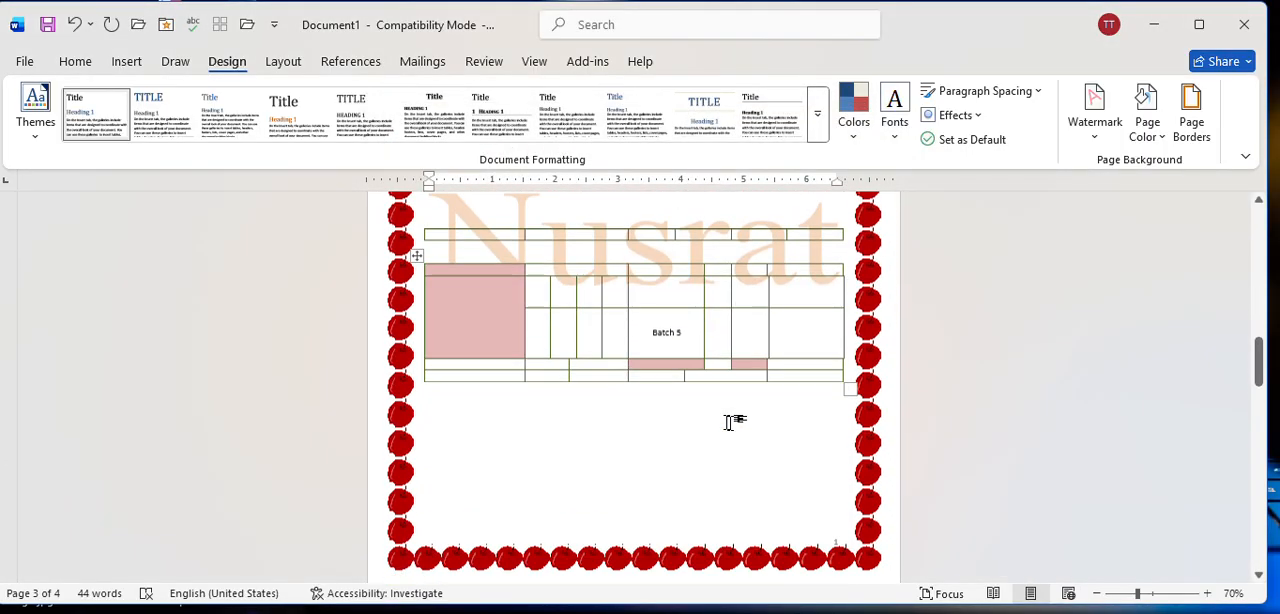
pyautogui.scroll(-12, 729, 423)
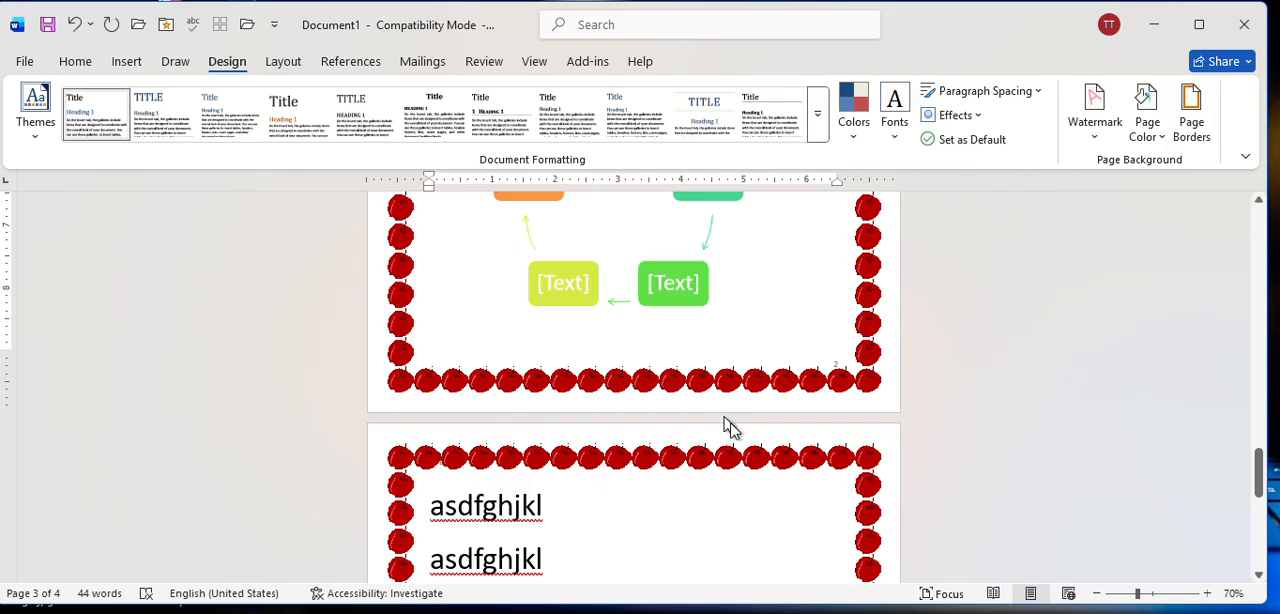
pyautogui.scroll(5, 729, 428)
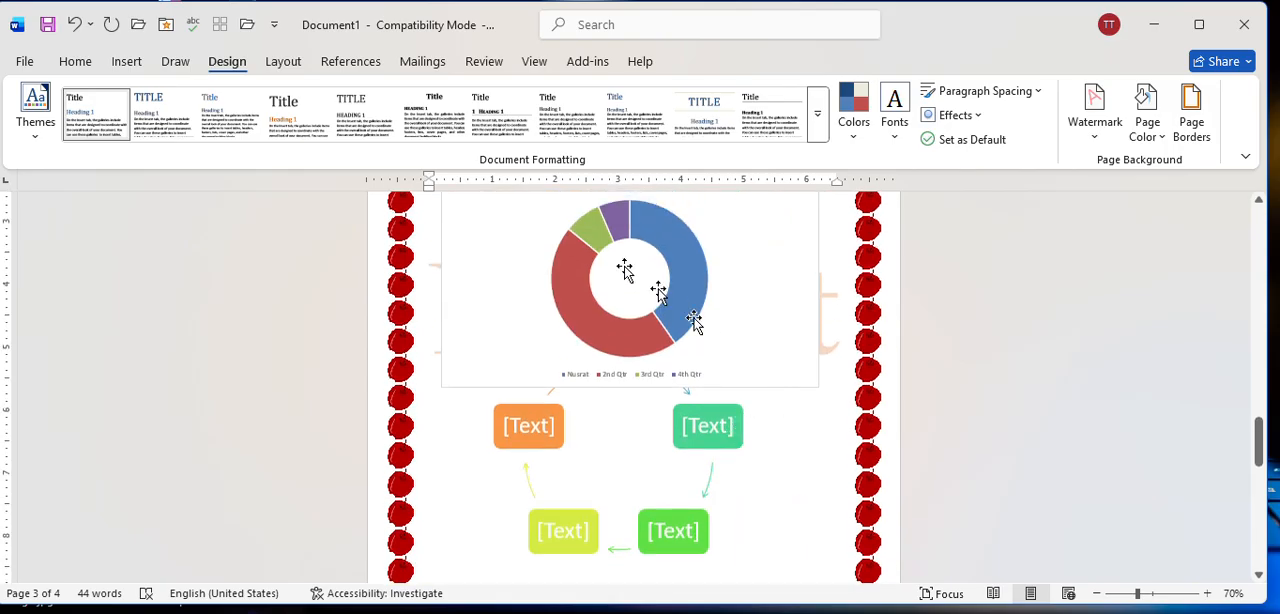
# Open the preset choices for the document's page margins.
pyautogui.click(284, 62)
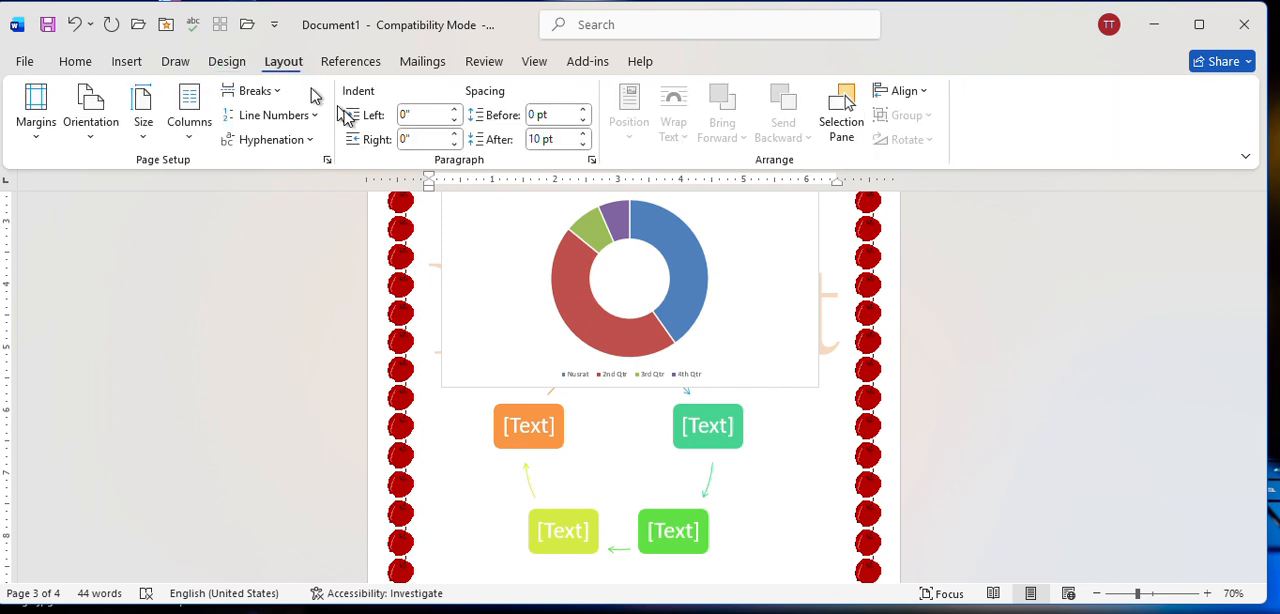
pyautogui.scroll(5, 605, 340)
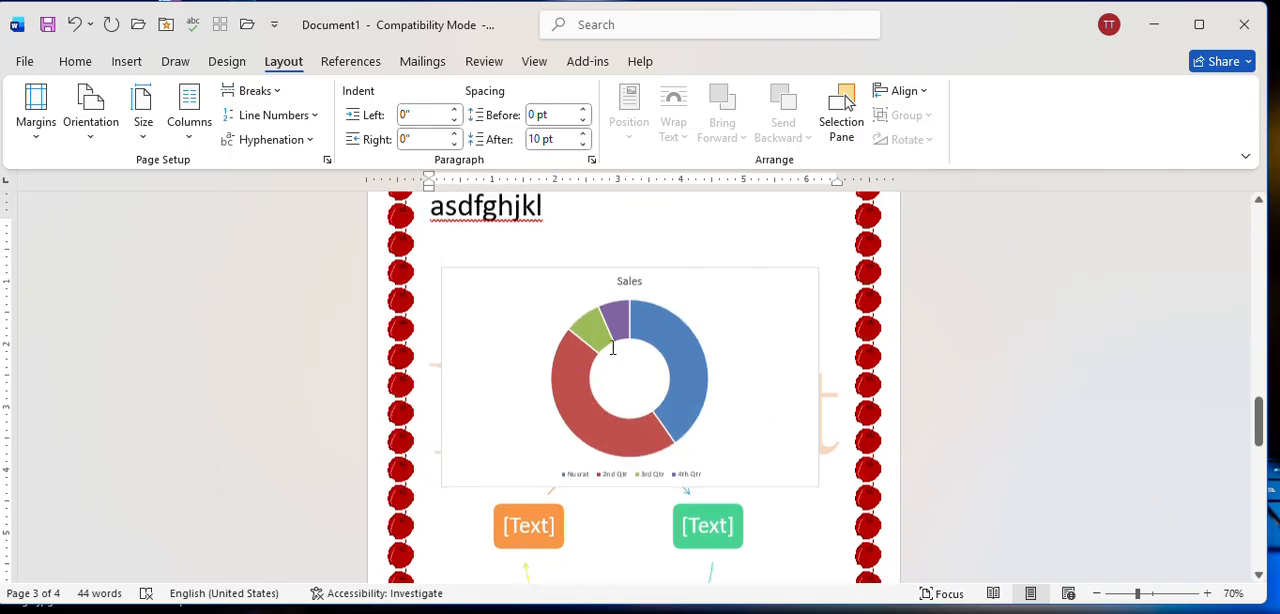
pyautogui.scroll(3, 617, 332)
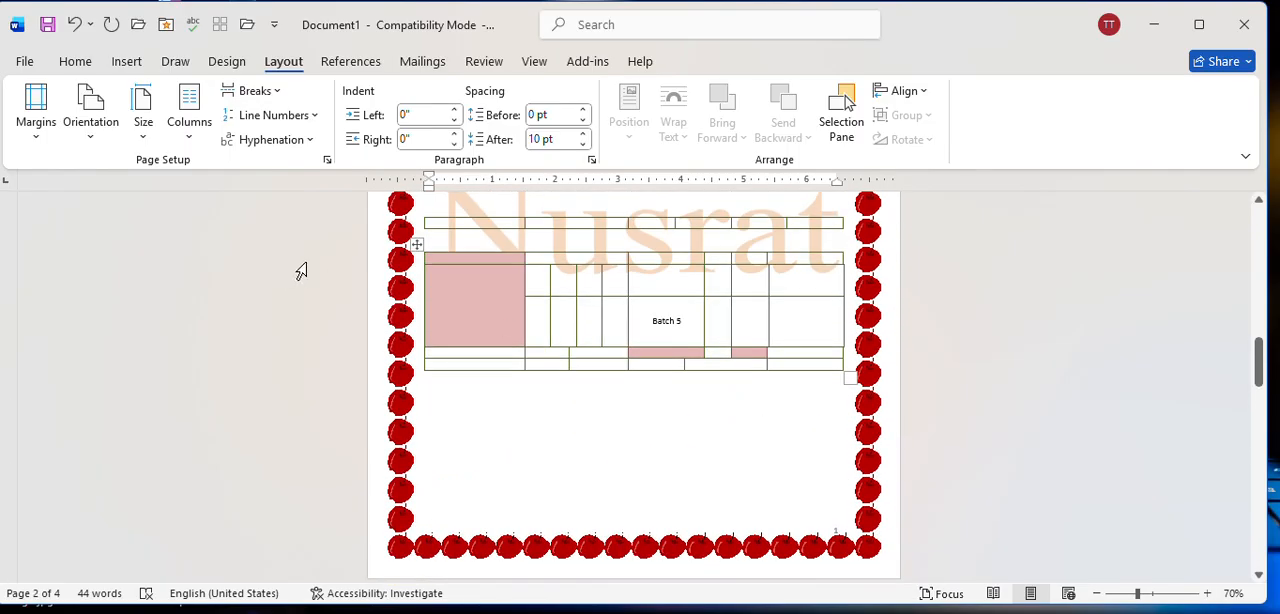
pyautogui.scroll(4, 508, 290)
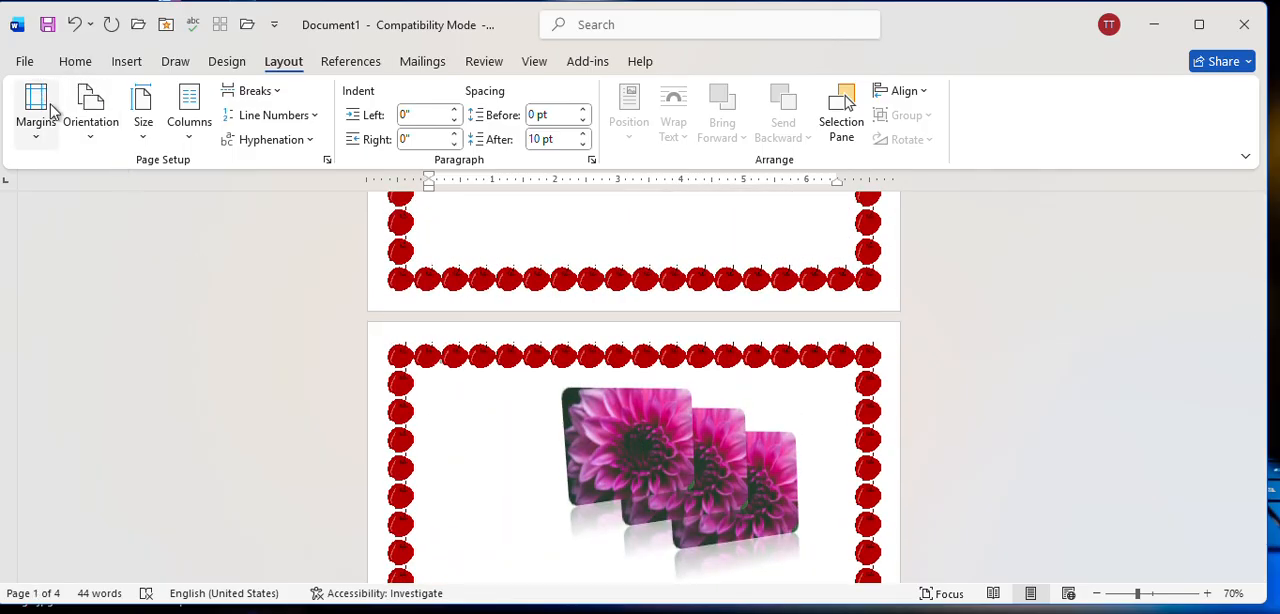
pyautogui.click(37, 122)
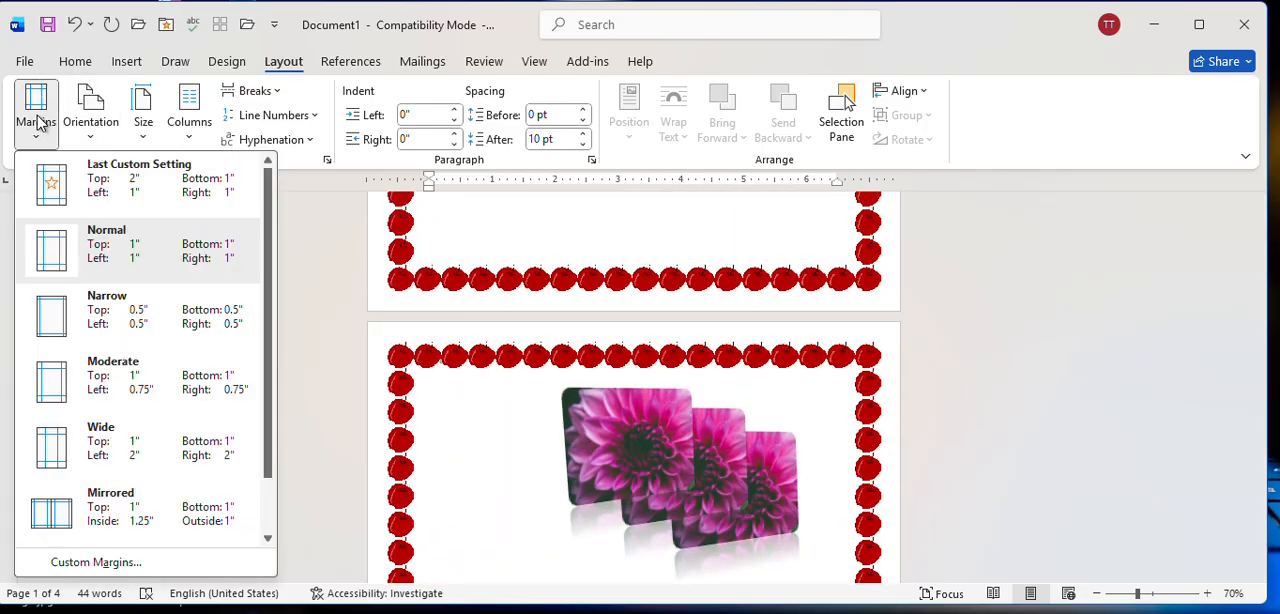
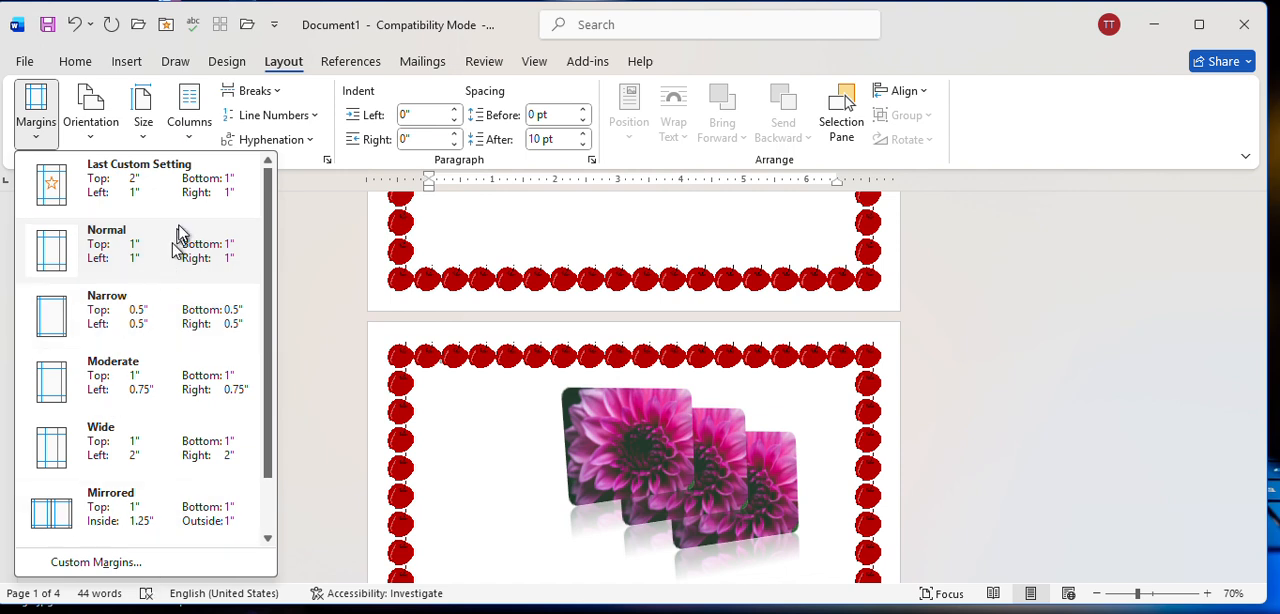
# Set a custom top margin of 3" for the whole document and check it on the pages.
pyautogui.click(88, 568)
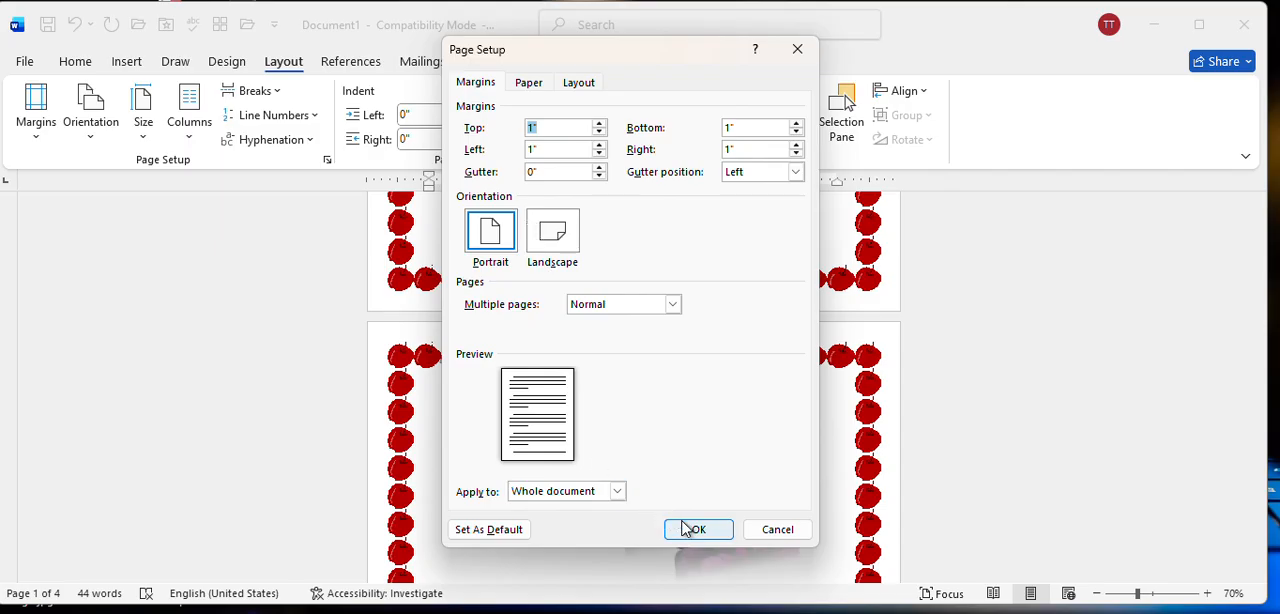
pyautogui.click(600, 125)
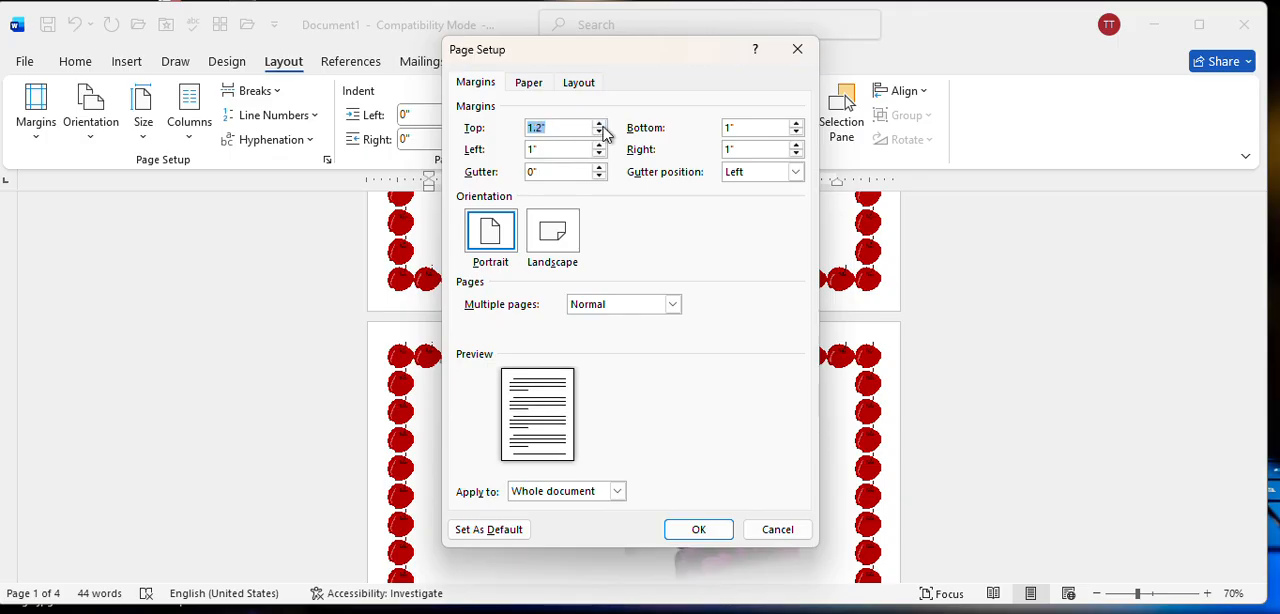
pyautogui.click(600, 125)
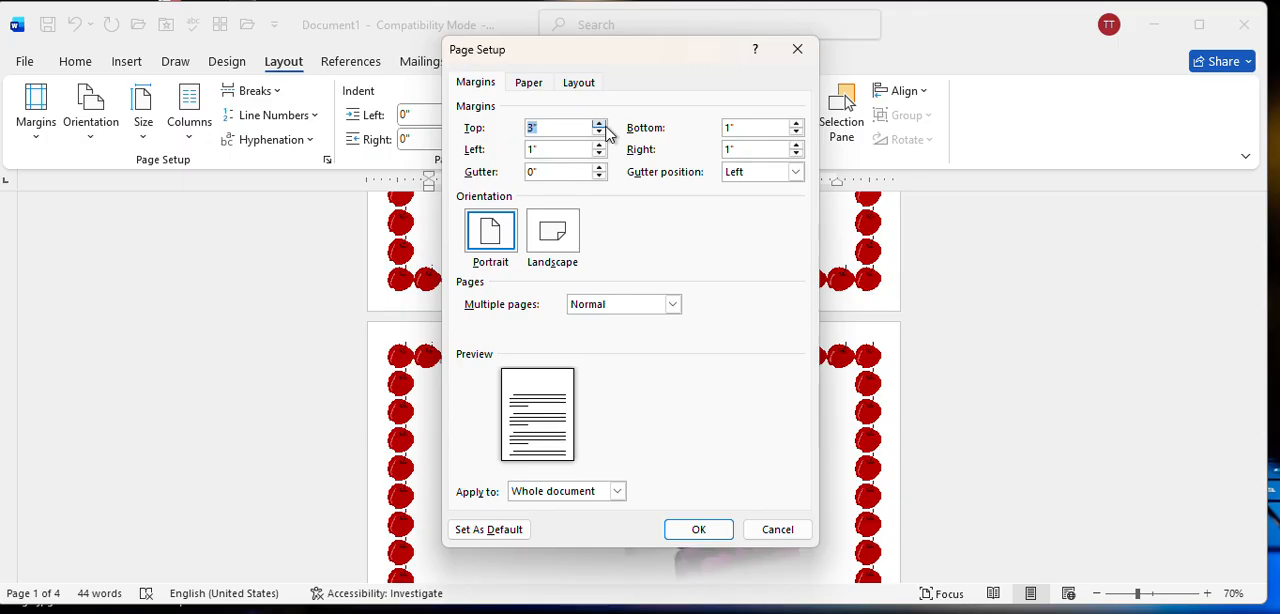
pyautogui.click(698, 530)
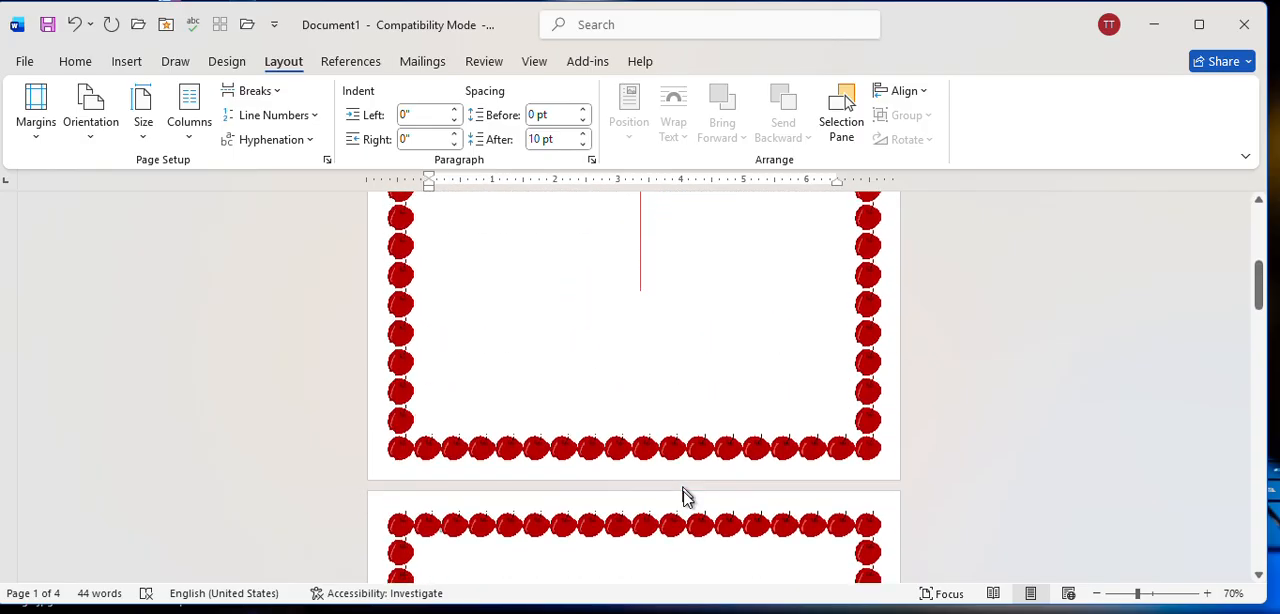
pyautogui.scroll(-3, 686, 497)
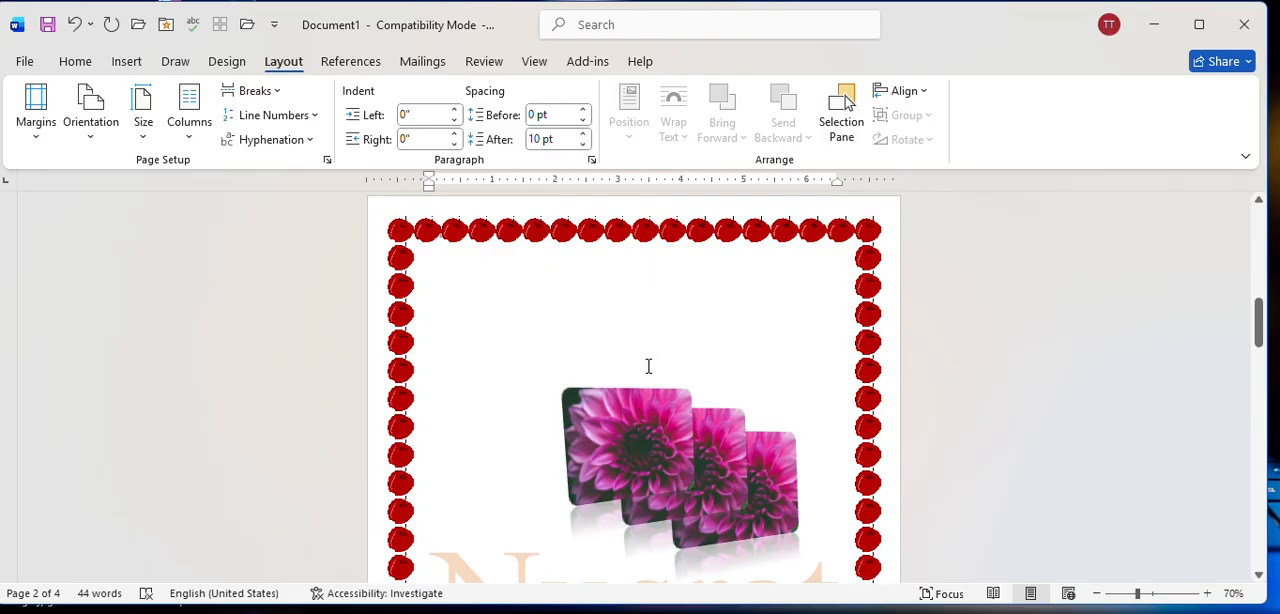
pyautogui.scroll(5, 648, 366)
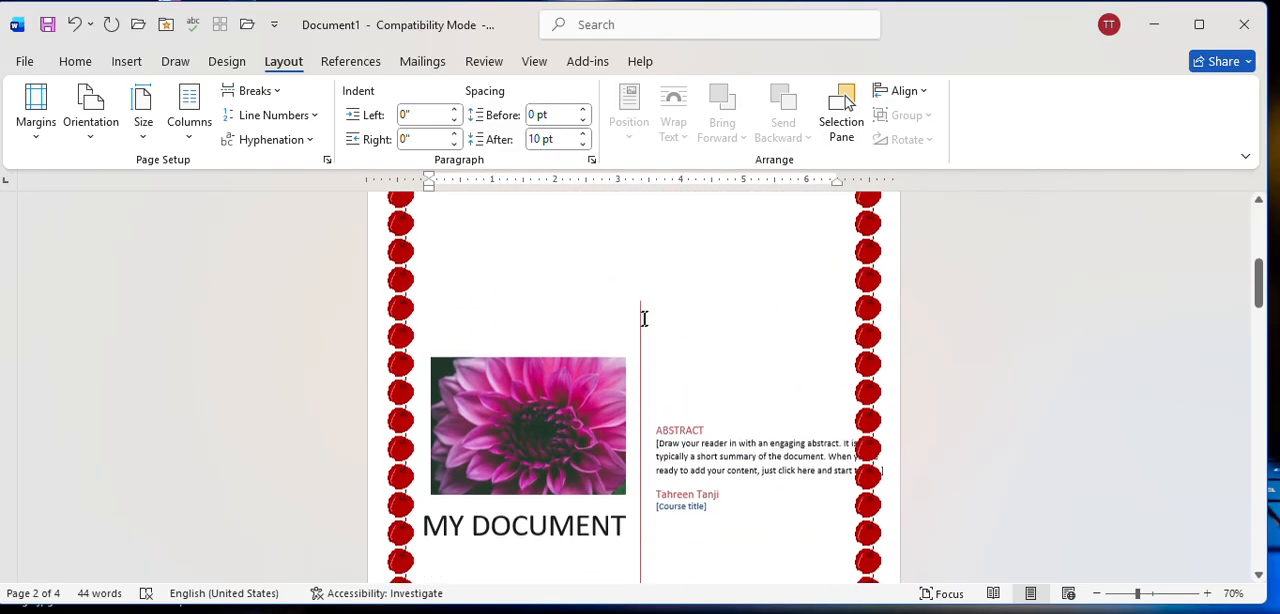
pyautogui.scroll(-8, 643, 320)
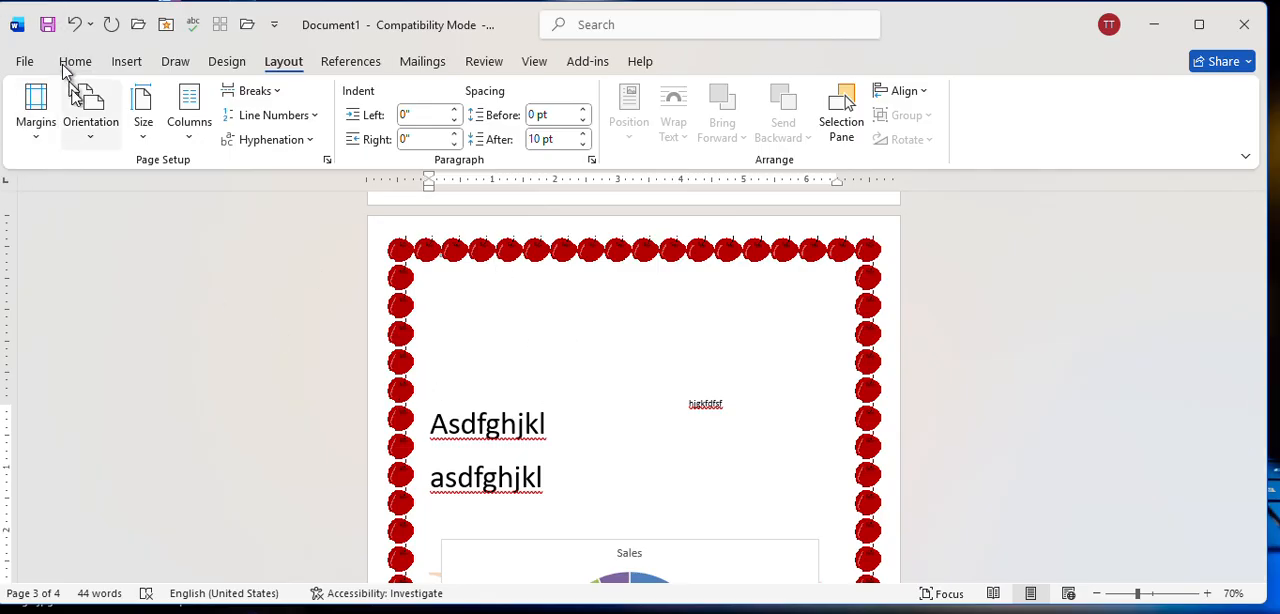
# Change the page orientation to landscape, check the pages, and return the orientation to portrait.
pyautogui.click(80, 130)
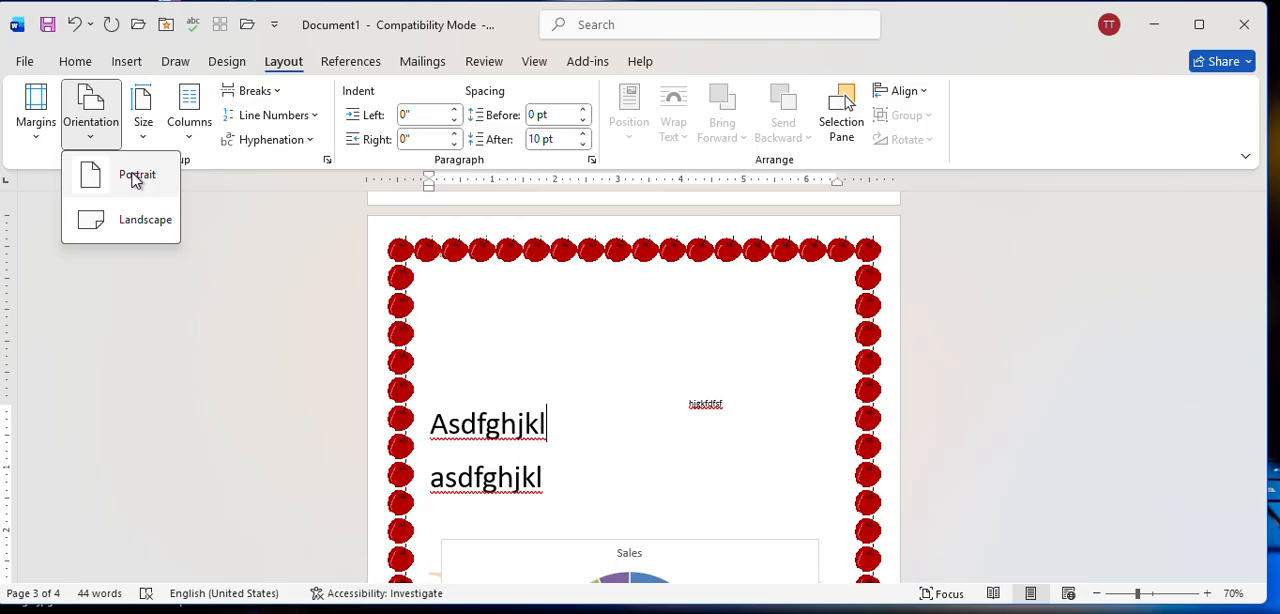
pyautogui.click(90, 220)
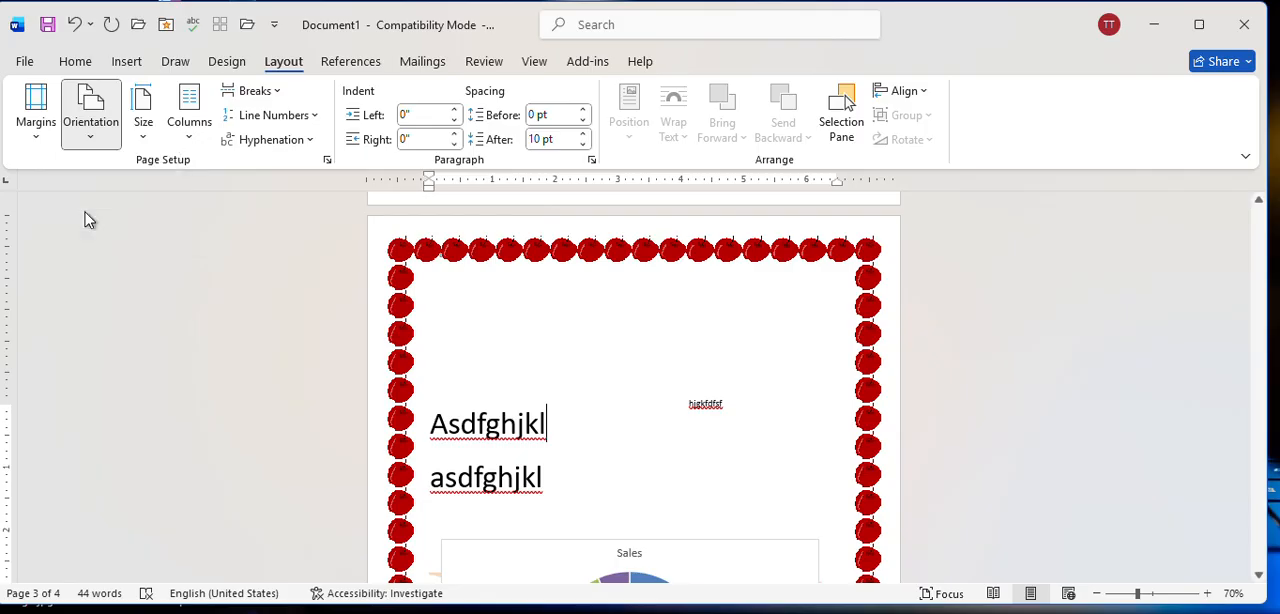
pyautogui.scroll(9, 500, 371)
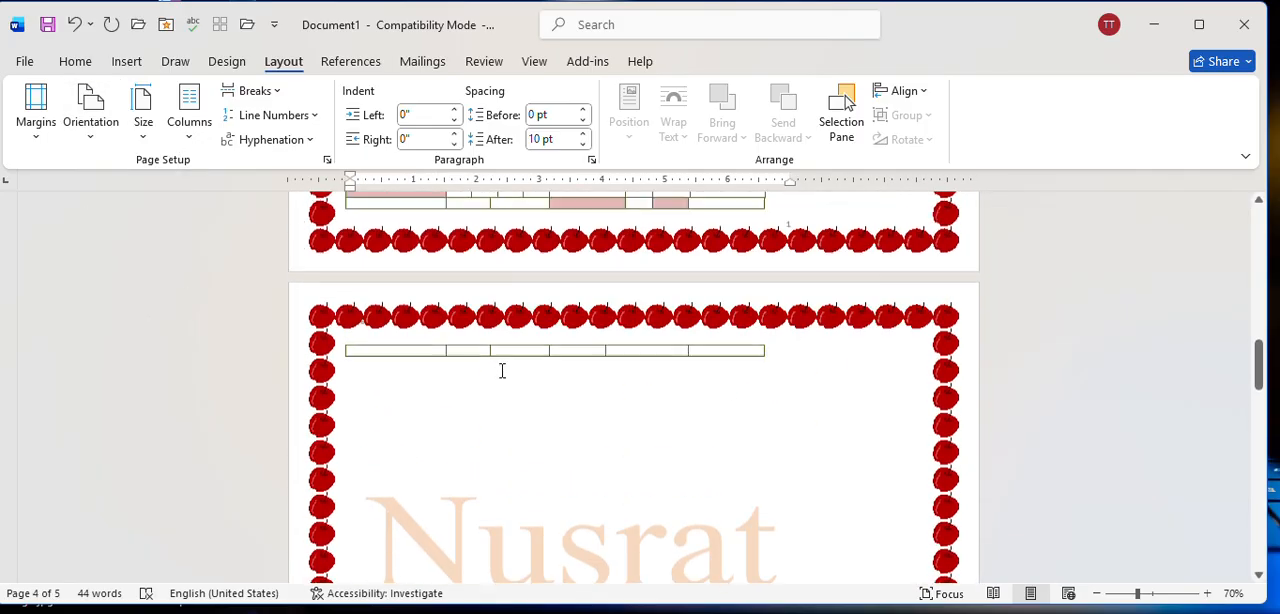
pyautogui.scroll(6, 509, 439)
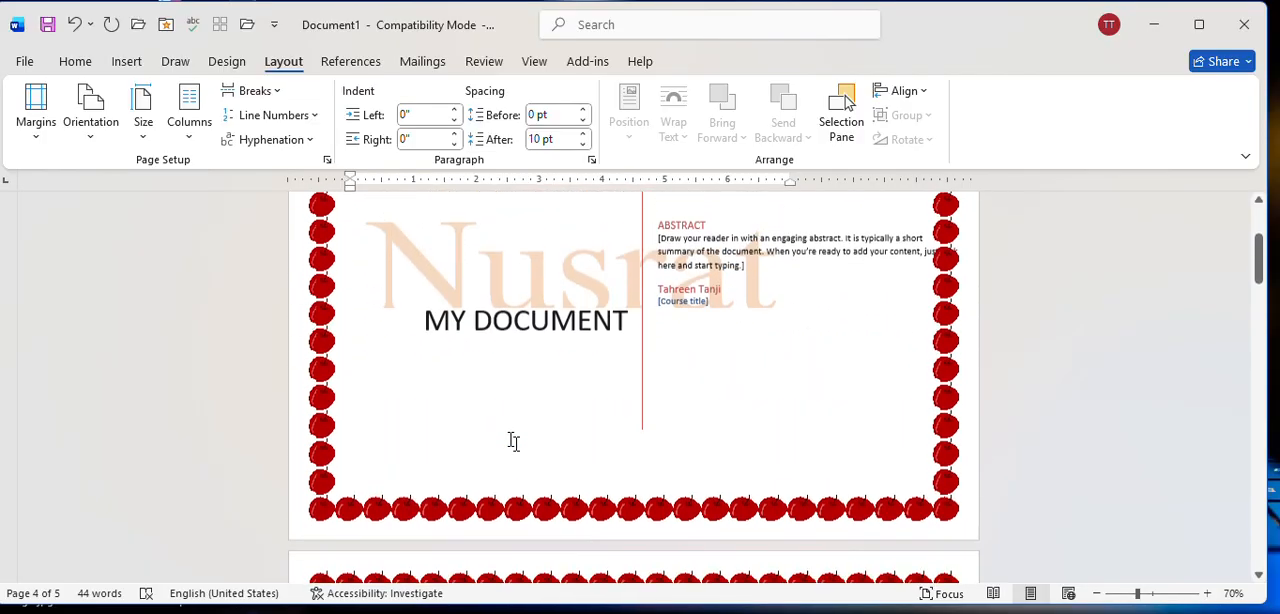
pyautogui.click(90, 110)
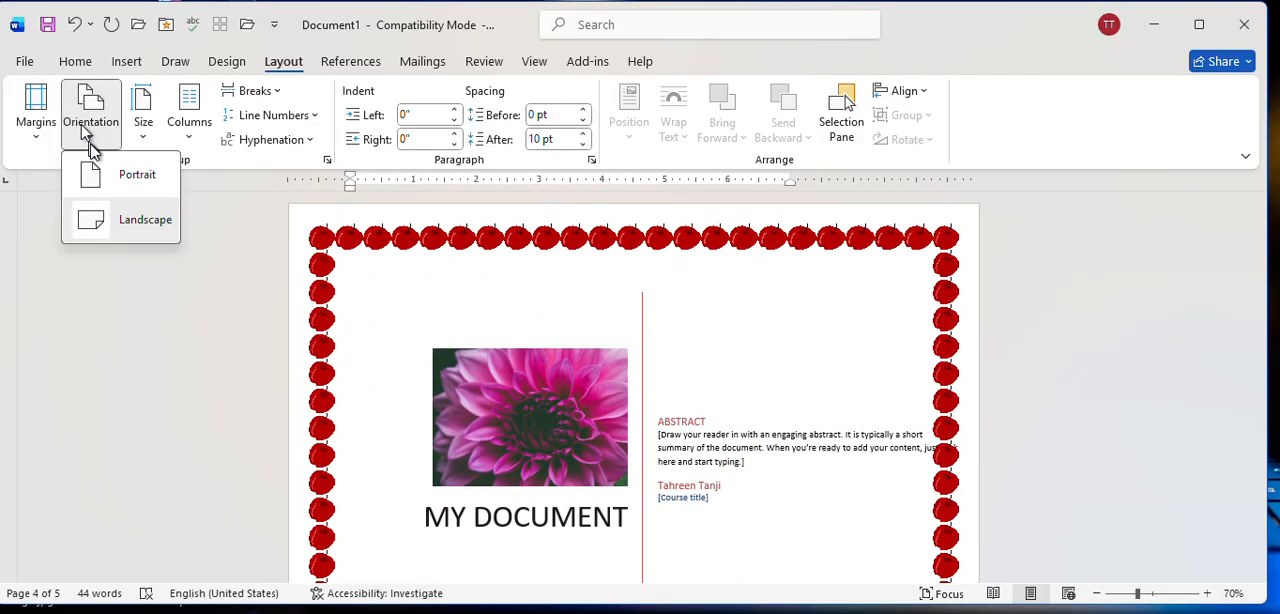
pyautogui.click(90, 174)
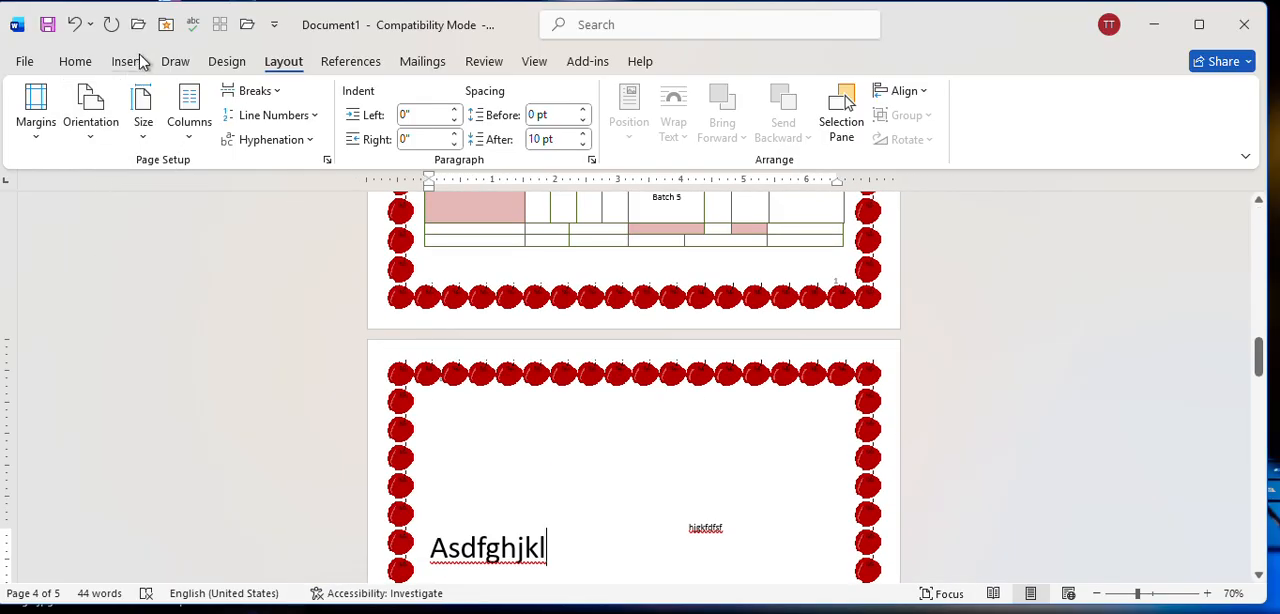
# Set the document's paper size to A4 and check the resized pages.
pyautogui.click(150, 110)
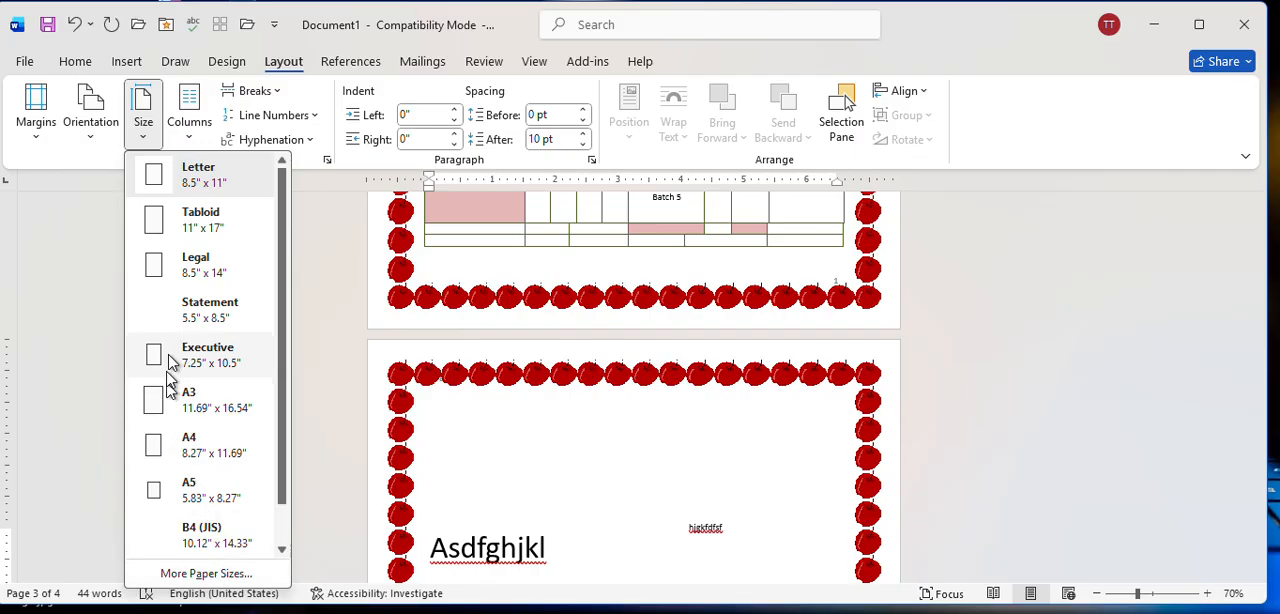
pyautogui.click(208, 447)
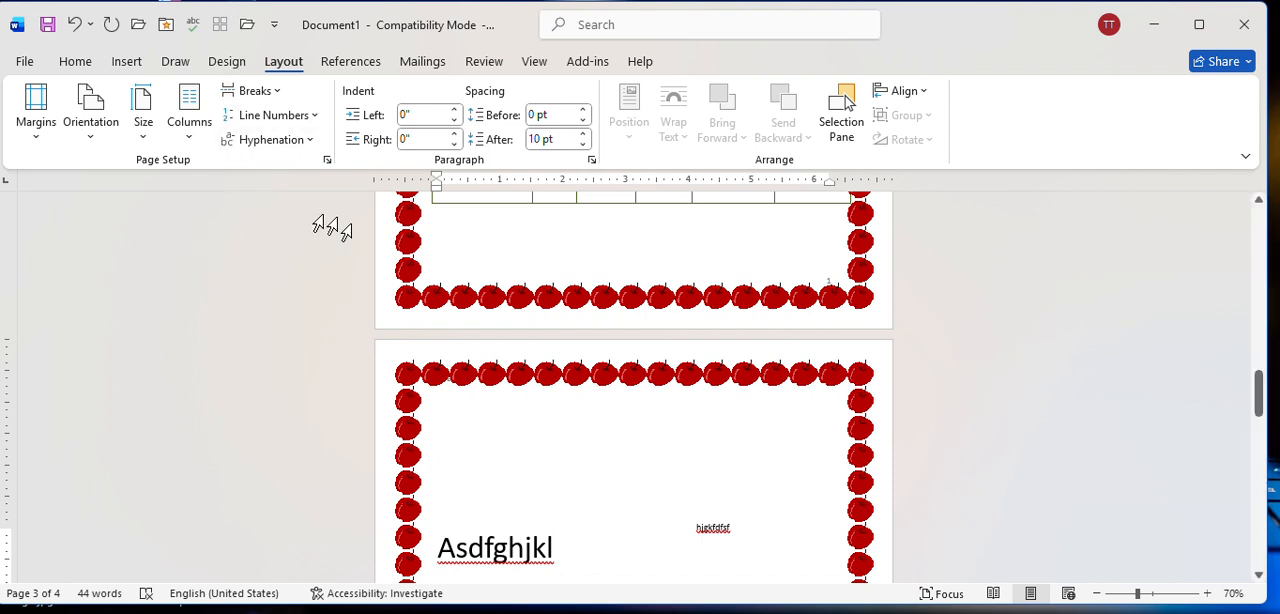
pyautogui.scroll(-3, 565, 364)
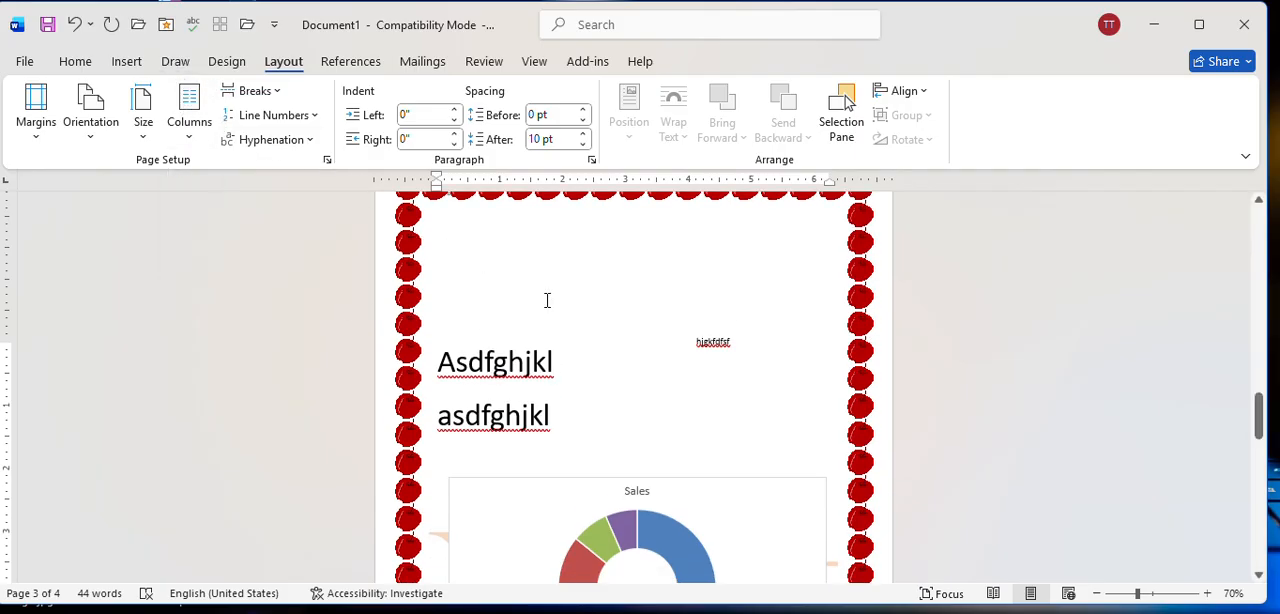
pyautogui.scroll(-5, 546, 298)
pyautogui.scroll(-9, 546, 303)
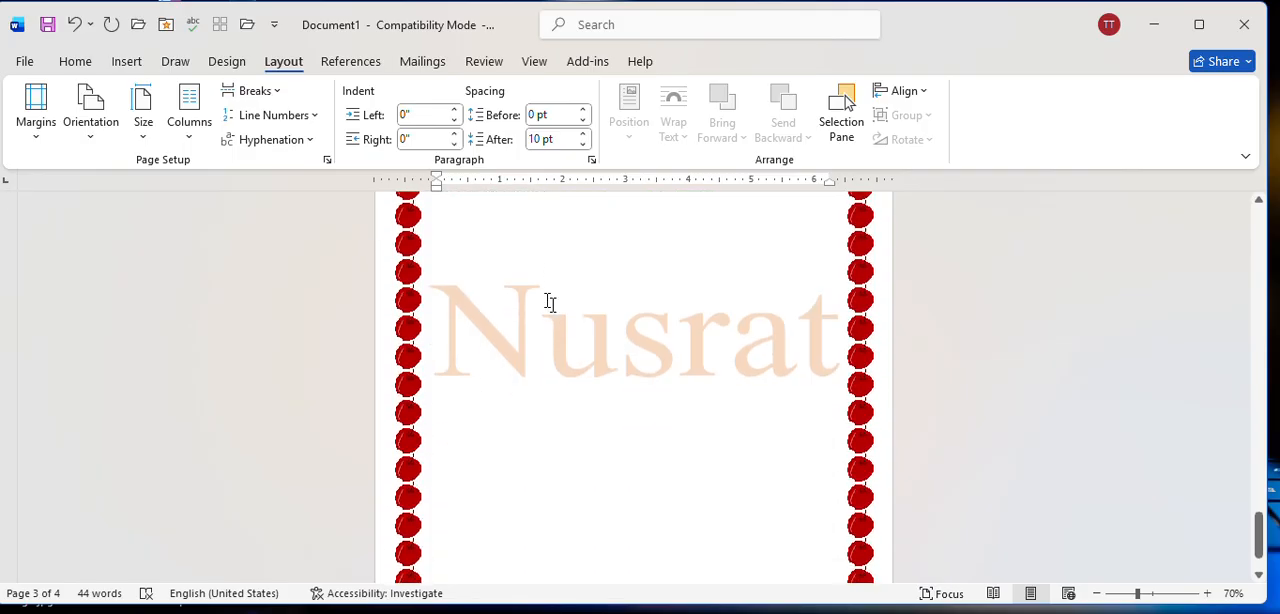
pyautogui.scroll(5, 549, 300)
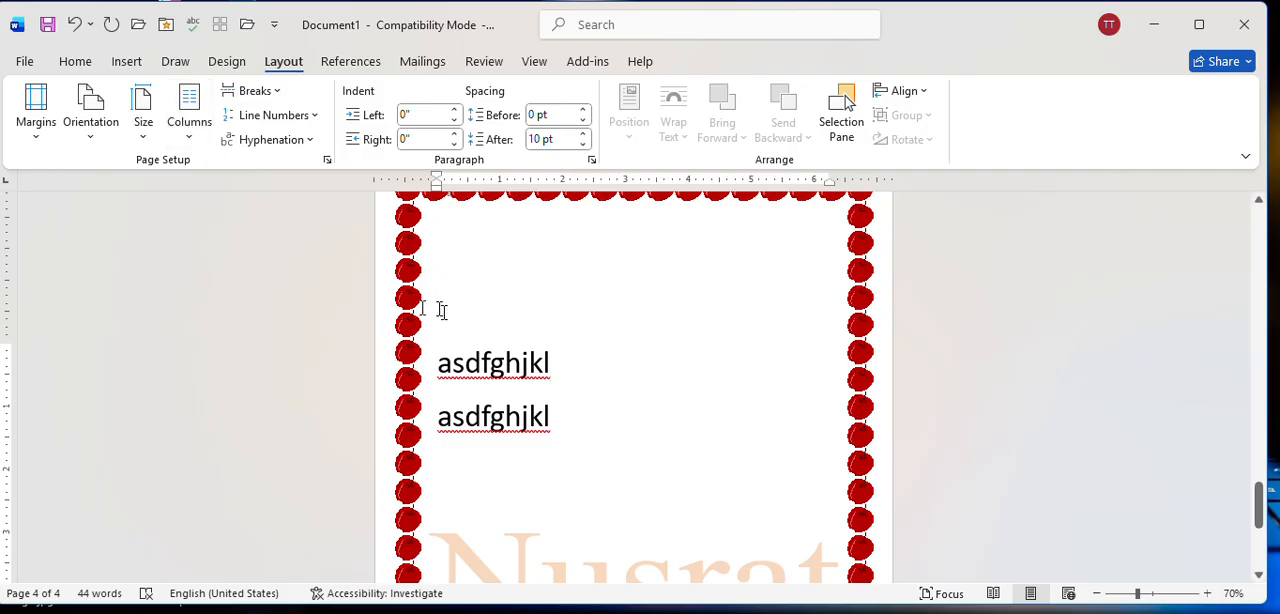
# Lay out the document in three columns and add filler text of repeated "l" on the last page until it runs into the second column.
pyautogui.click(189, 115)
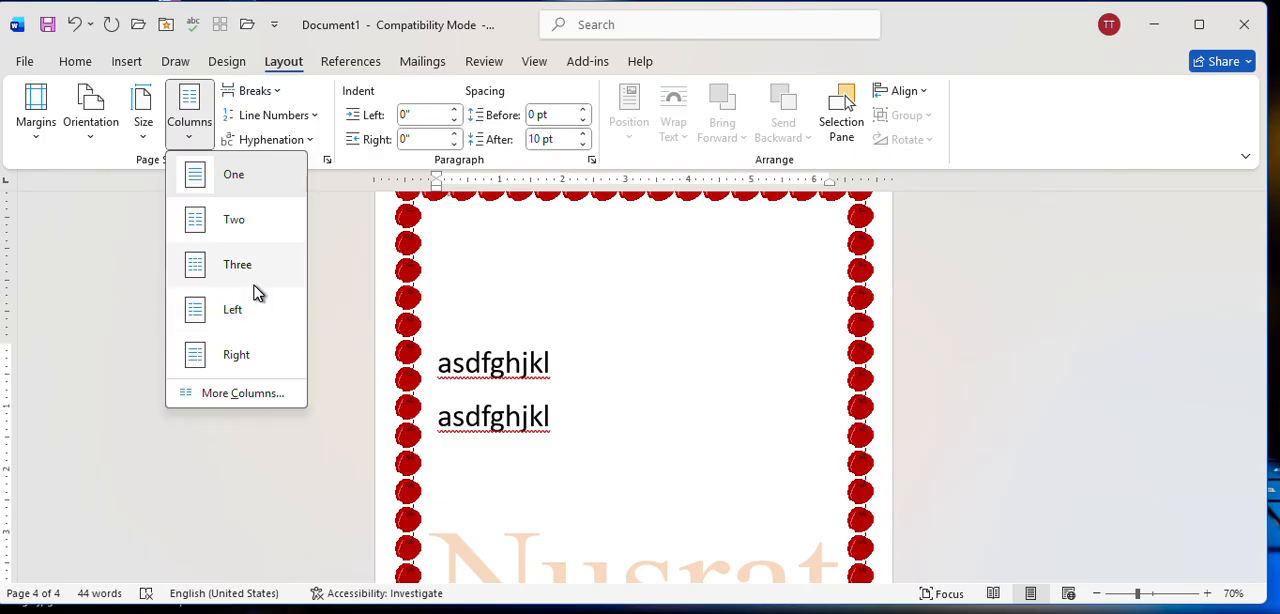
pyautogui.click(238, 265)
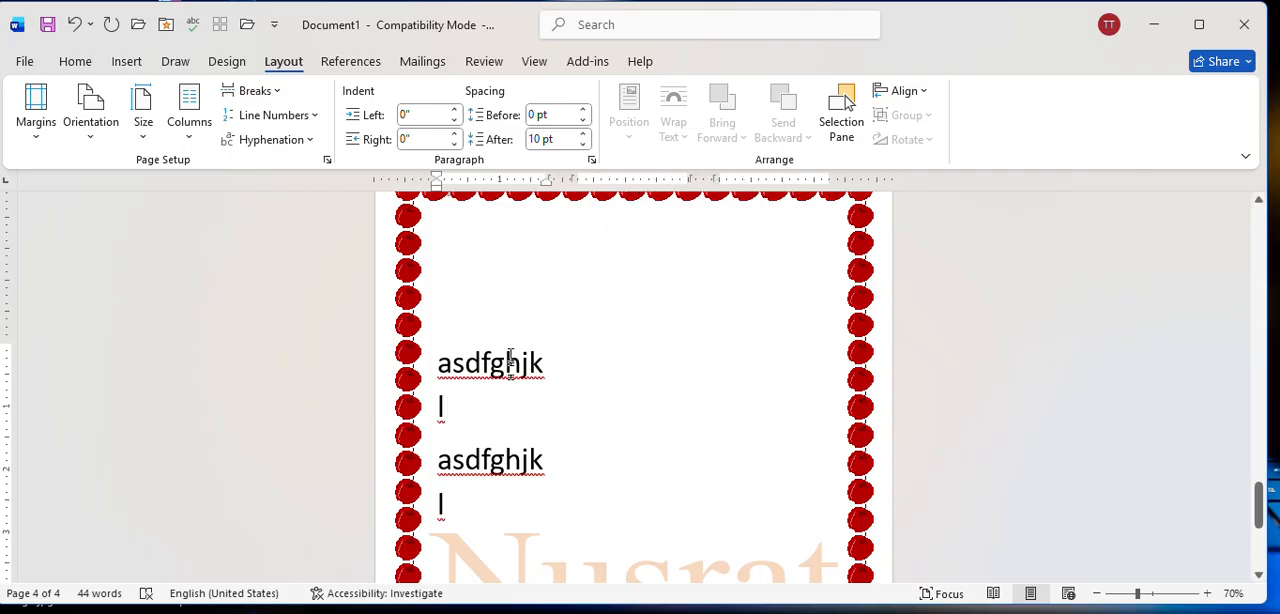
pyautogui.write('ljklllllllll')
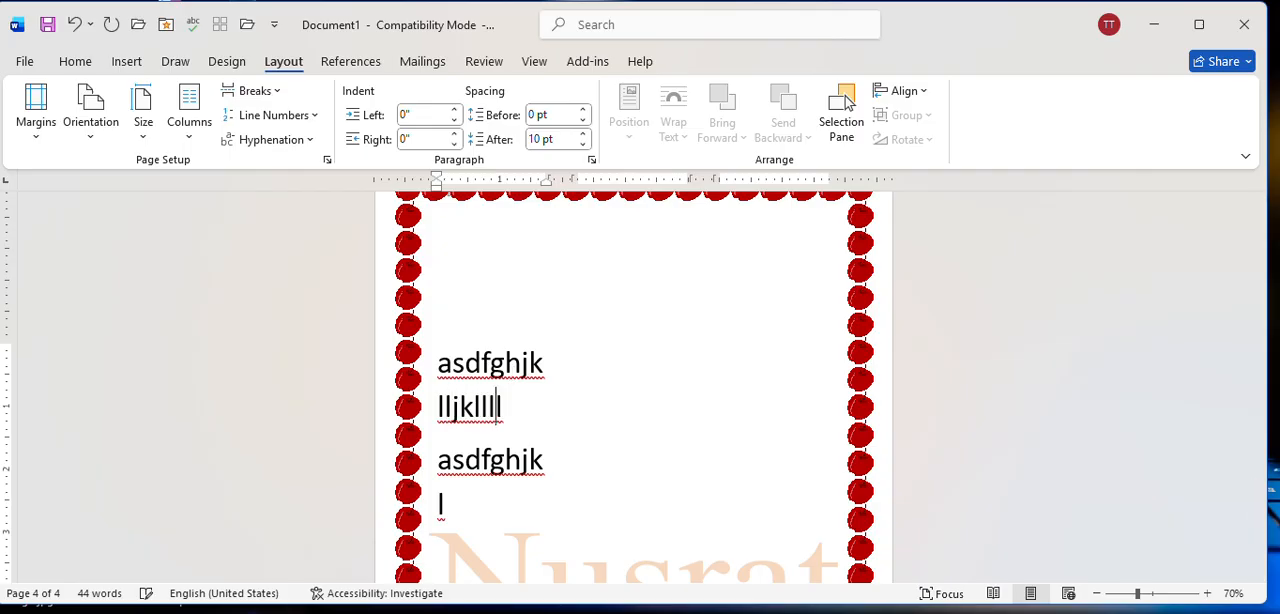
pyautogui.press('Return')
pyautogui.write('llllllllllllllllllllllllllllllllllllllllllllllllllllll')
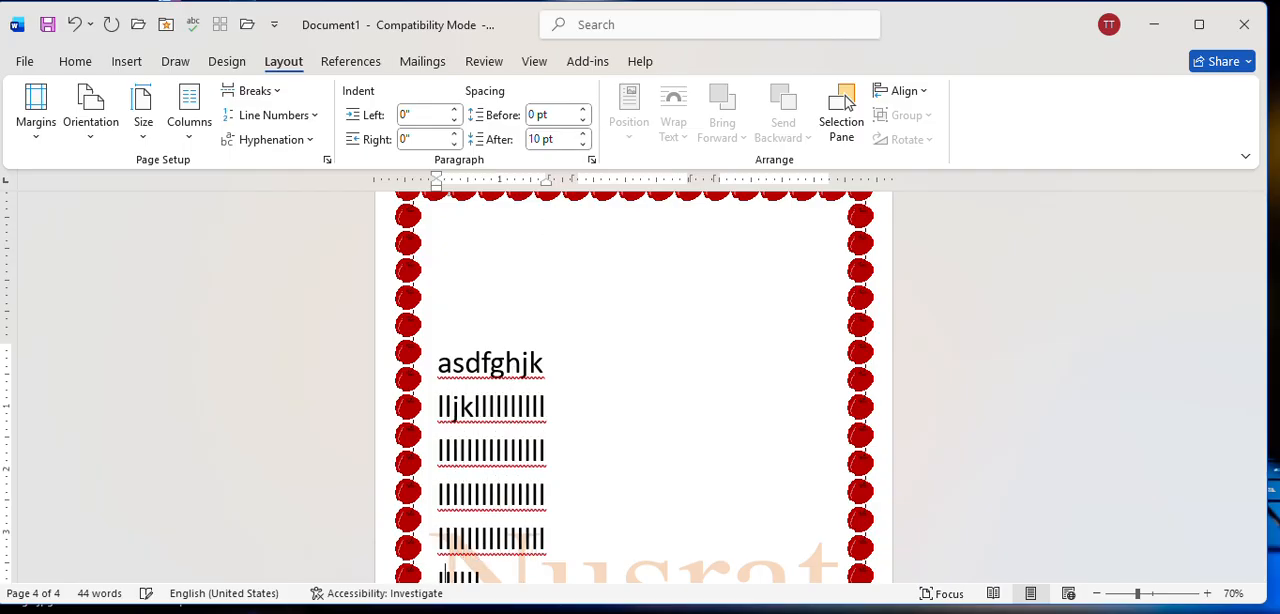
pyautogui.write('llllll')
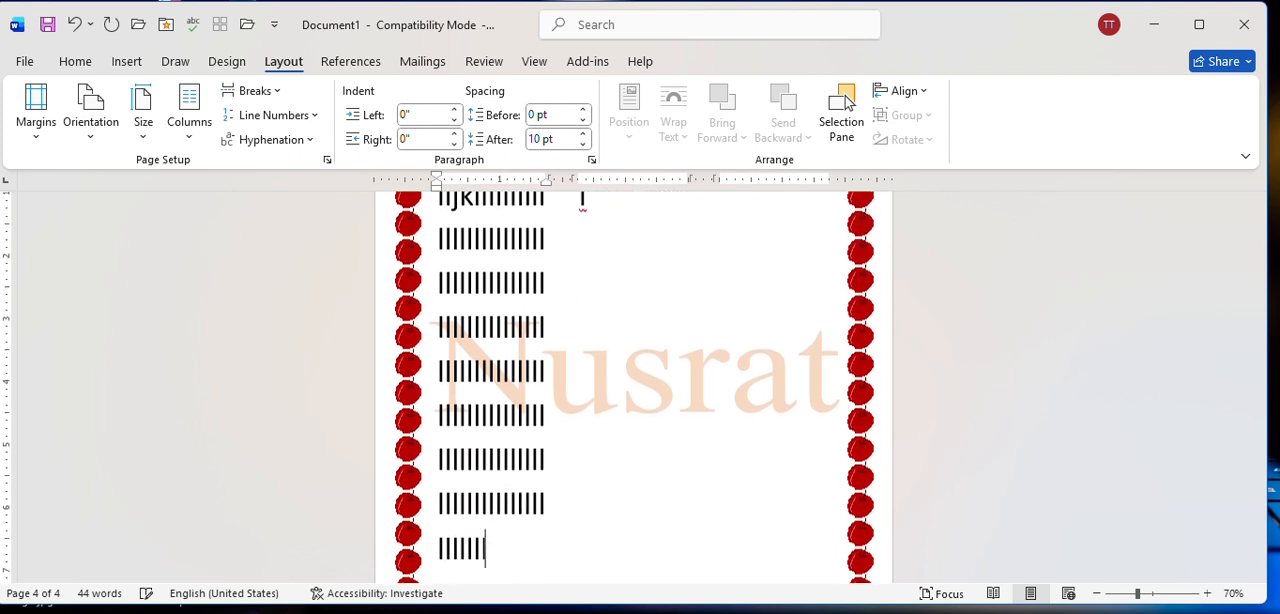
pyautogui.write('llllllllllllllllllllllllllllllllllllllllllllllllllllllllllllllllllllllllllllllllllllllllllllll')
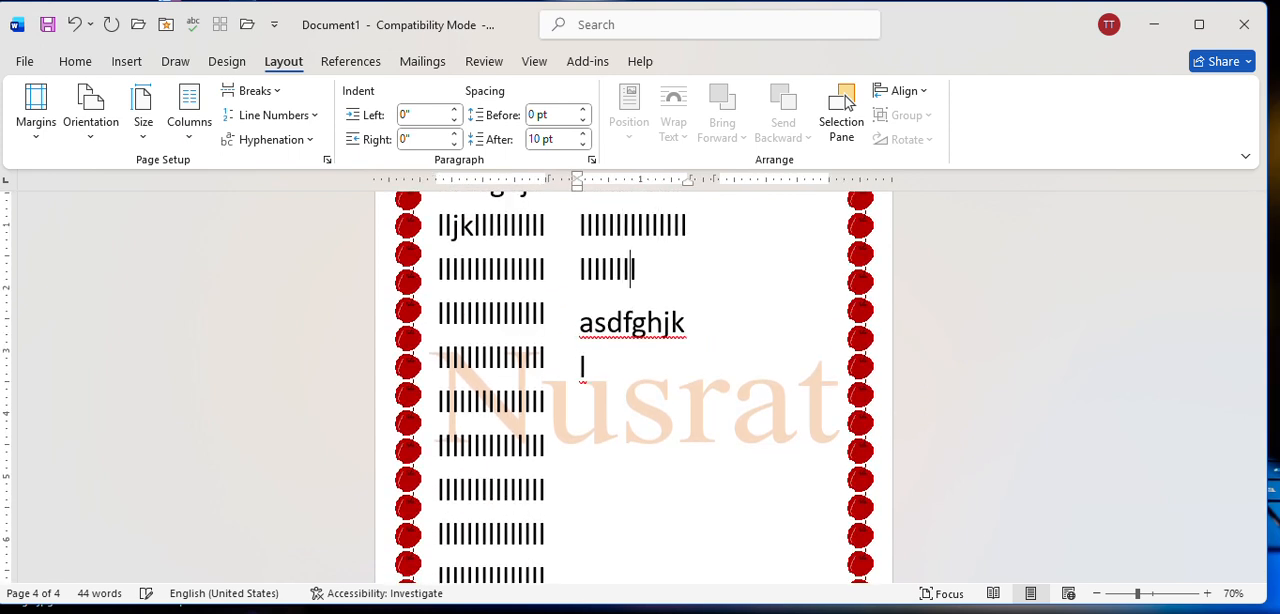
pyautogui.click(177, 121)
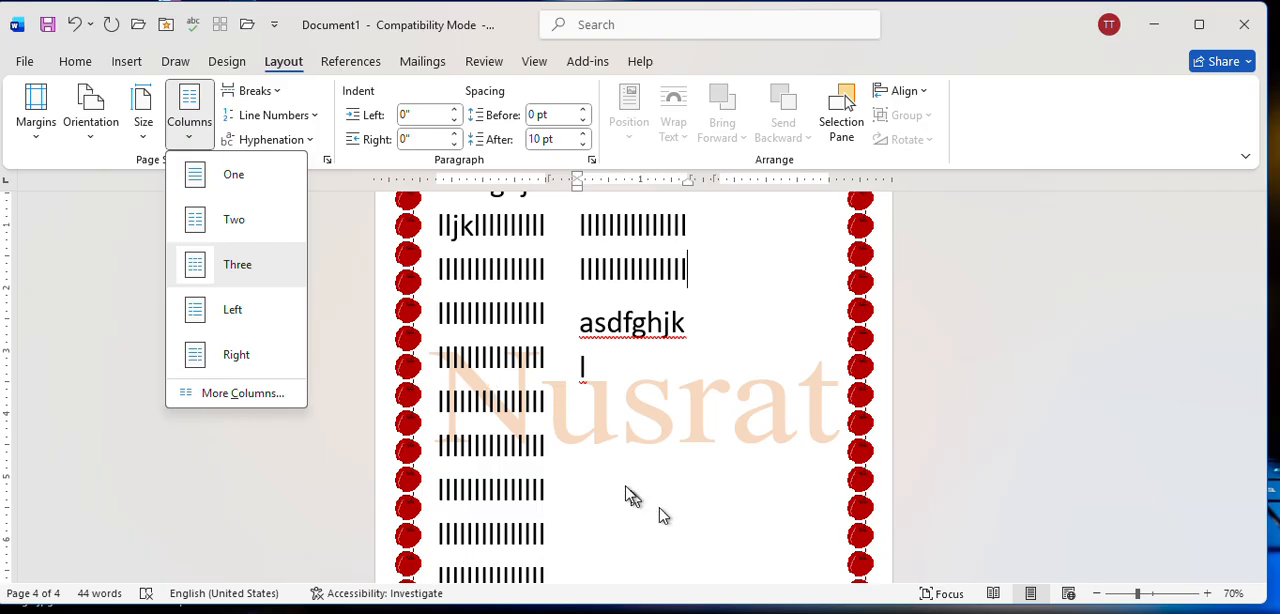
pyautogui.click(597, 448)
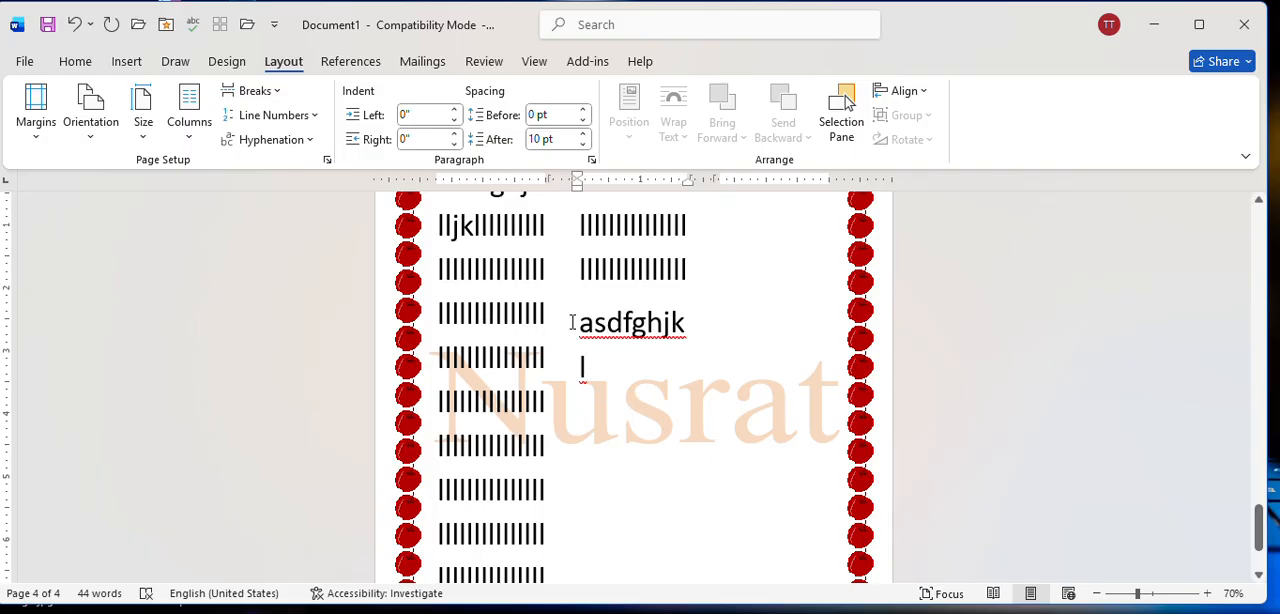
pyautogui.click(352, 62)
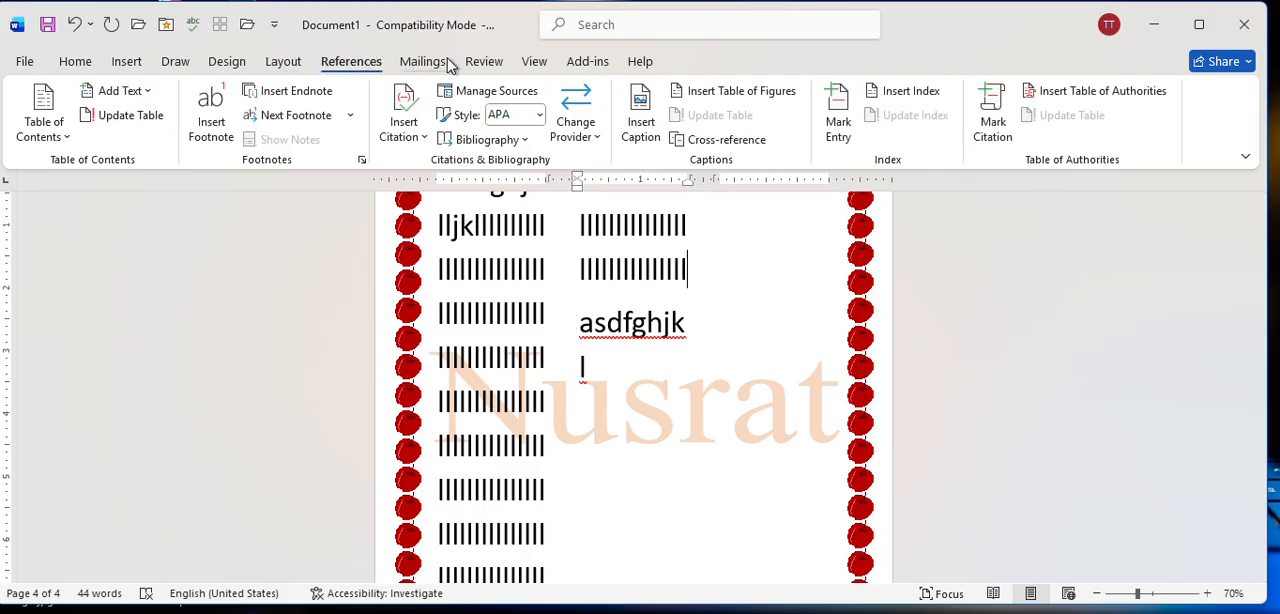
pyautogui.click(424, 62)
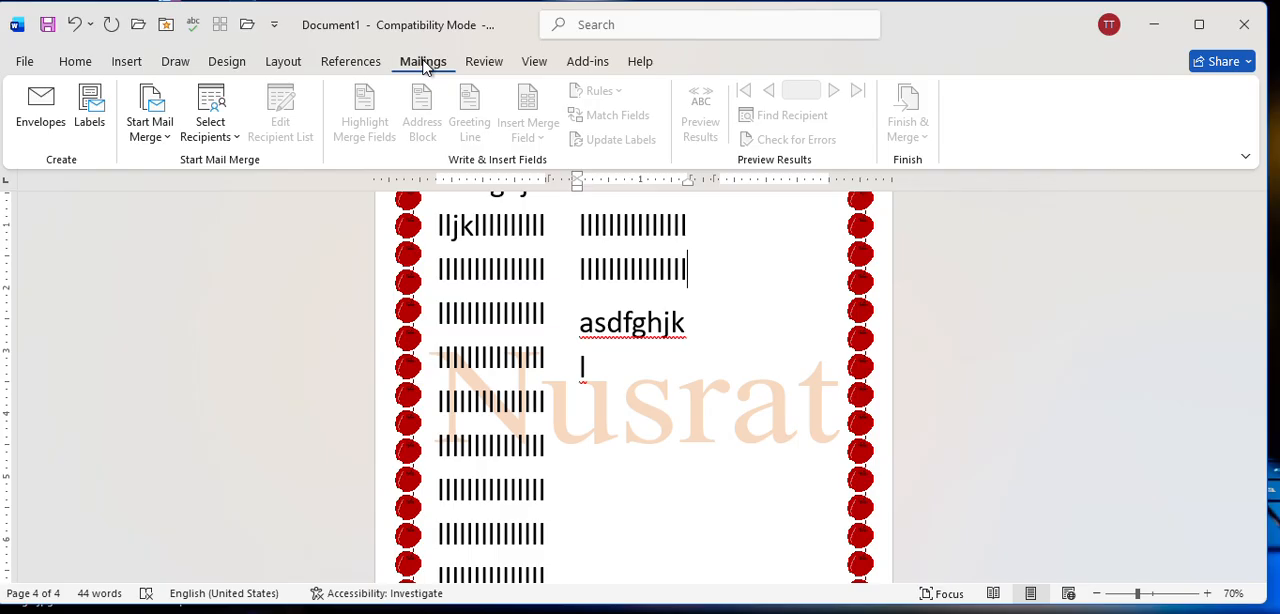
pyautogui.click(128, 62)
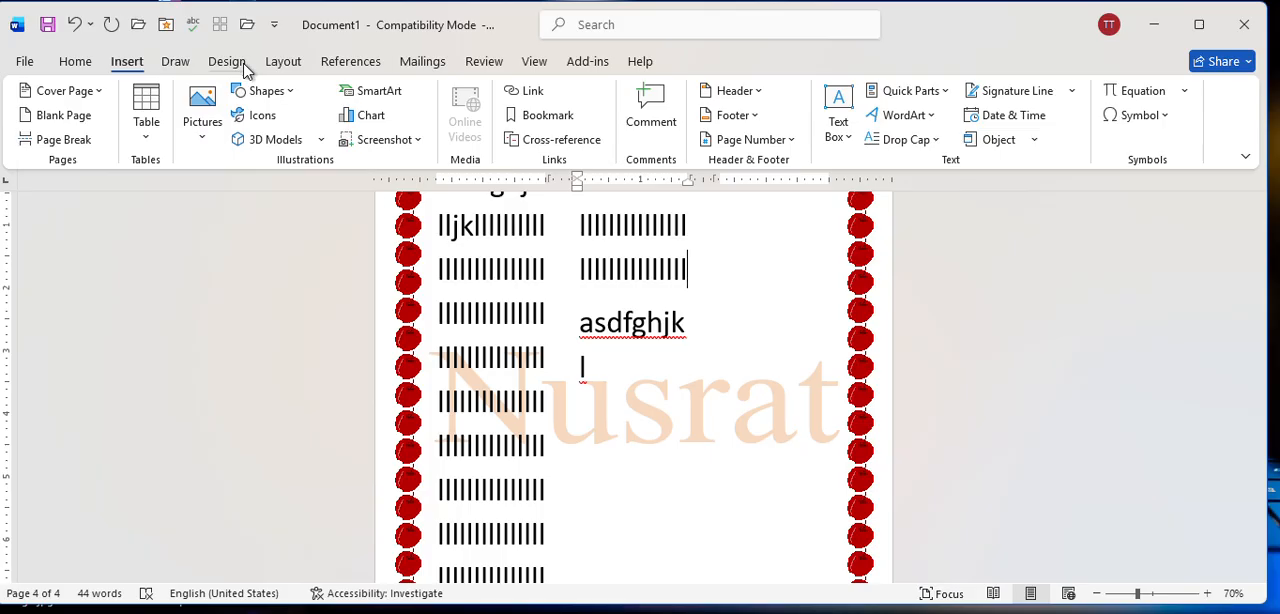
# Hide the ruler and show it again, twice, to compare the document with and without it.
pyautogui.click(538, 62)
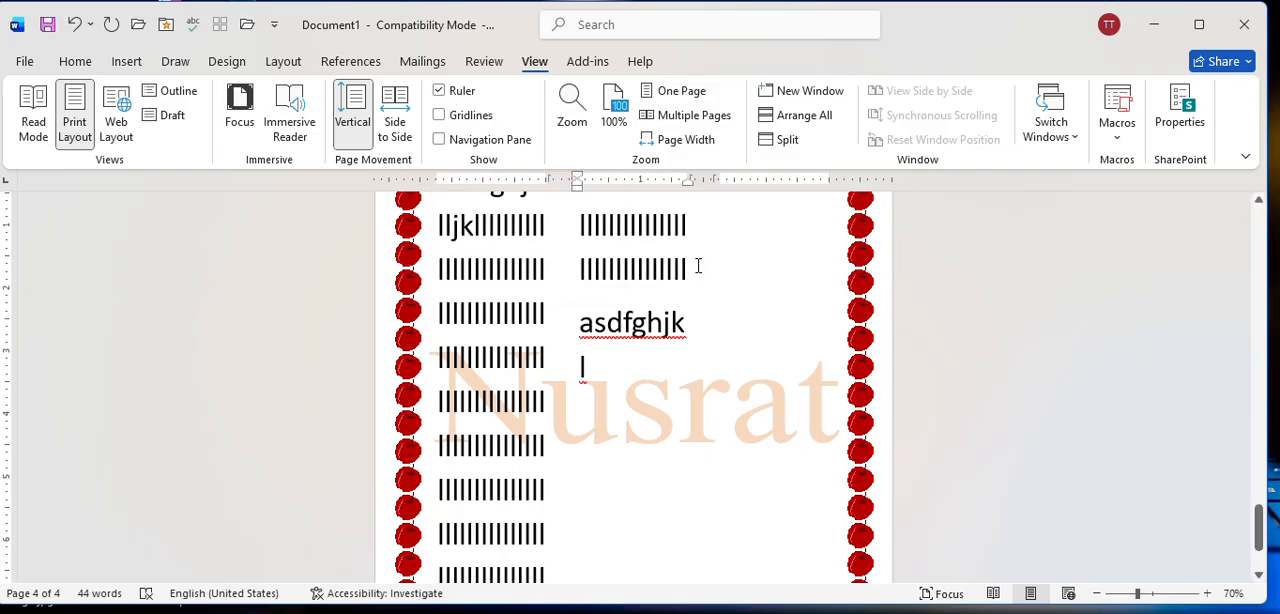
pyautogui.click(445, 92)
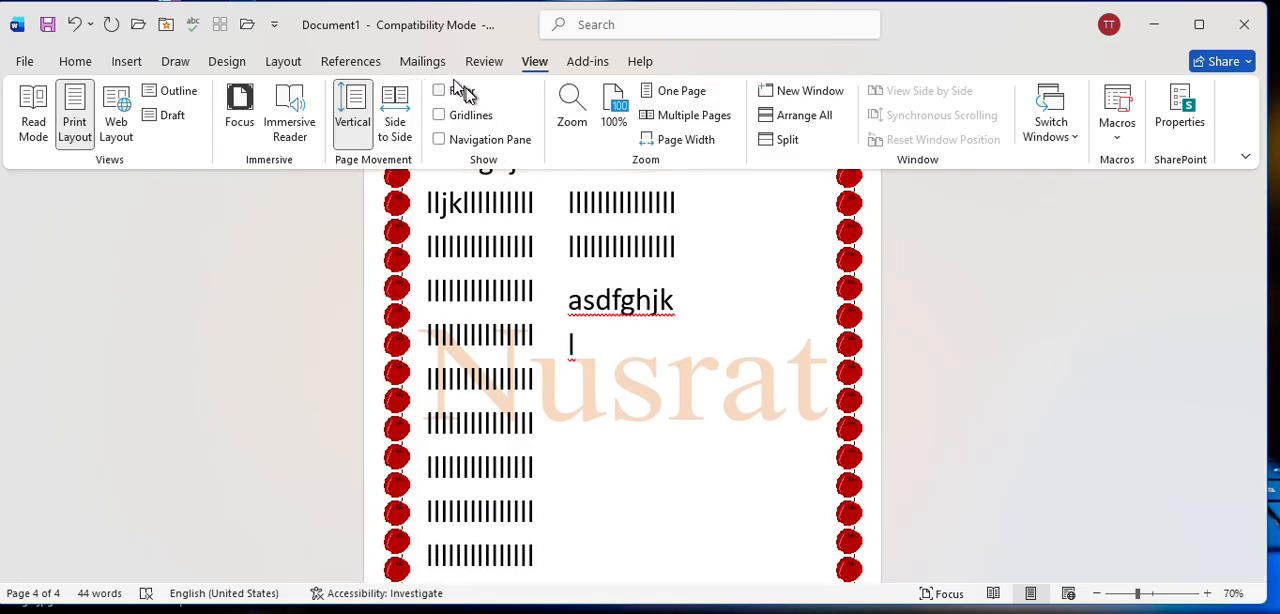
pyautogui.click(460, 91)
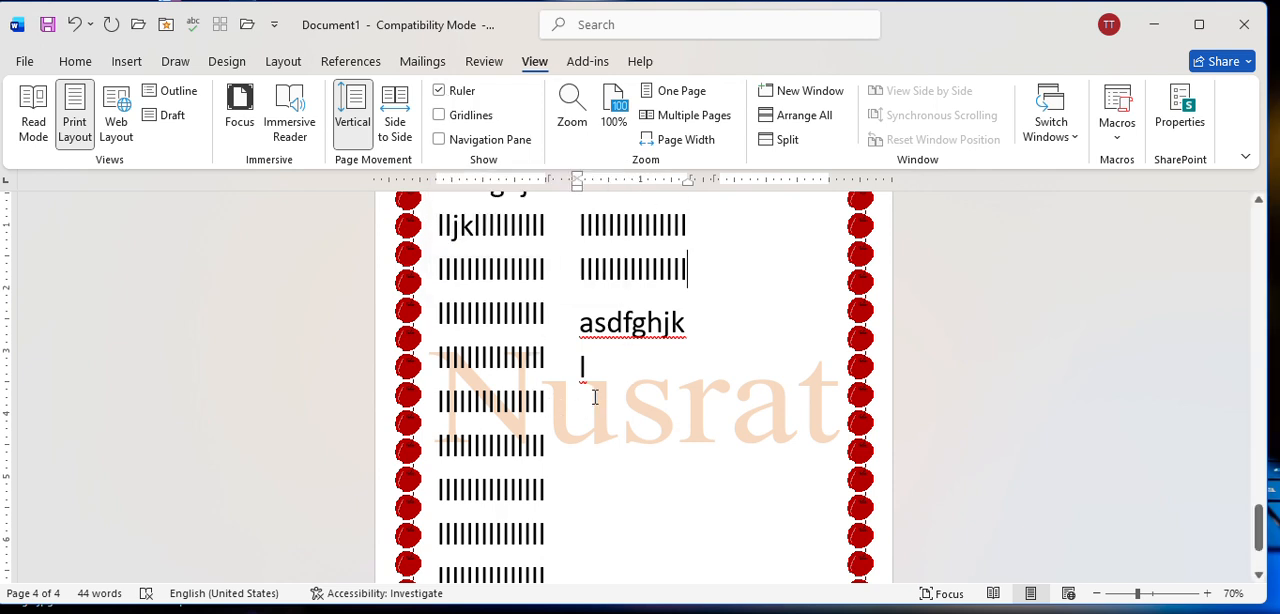
pyautogui.click(440, 90)
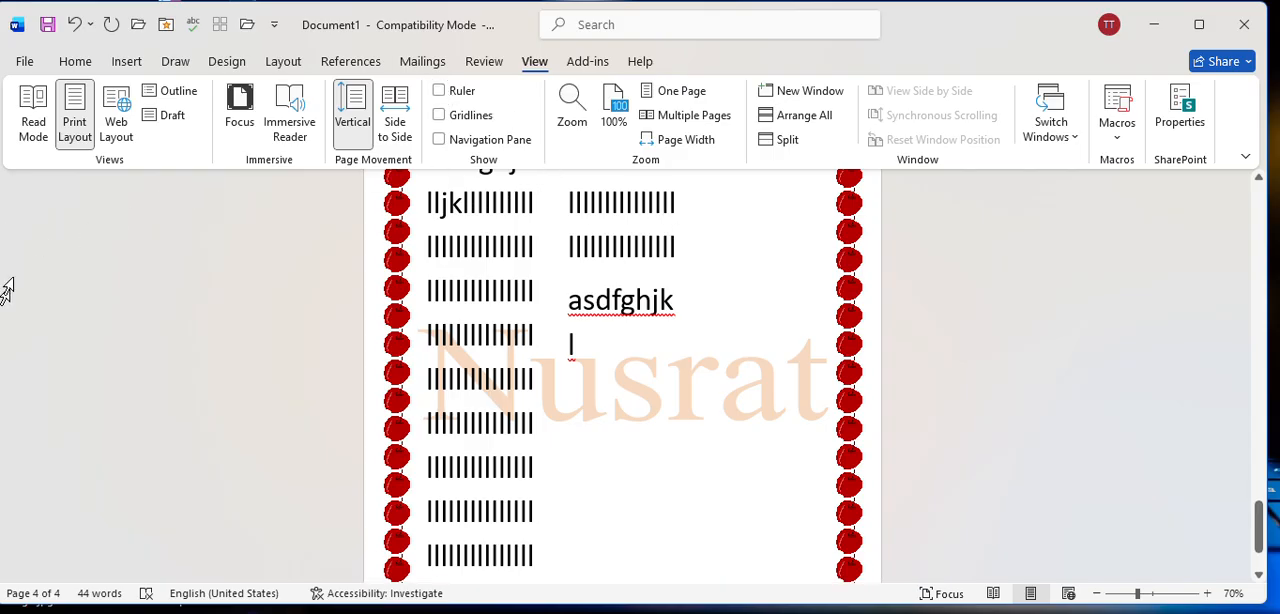
pyautogui.click(440, 91)
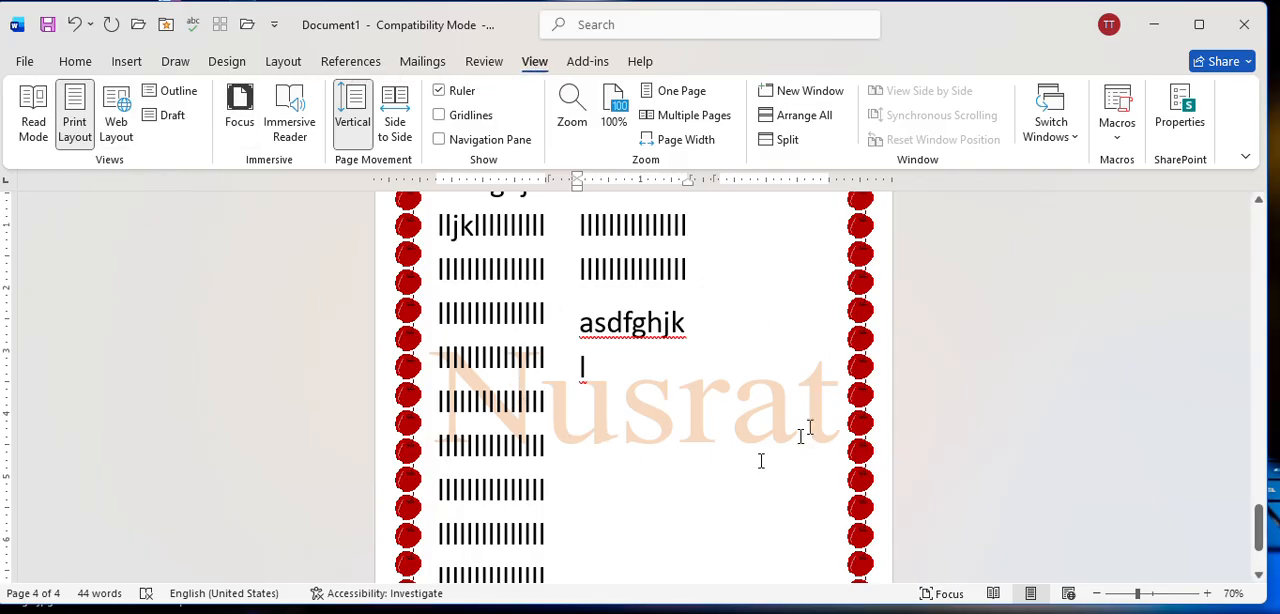
# Zoom the document in to 324% and back out to 62%.
pyautogui.click(1157, 593)
pyautogui.click(1179, 594)
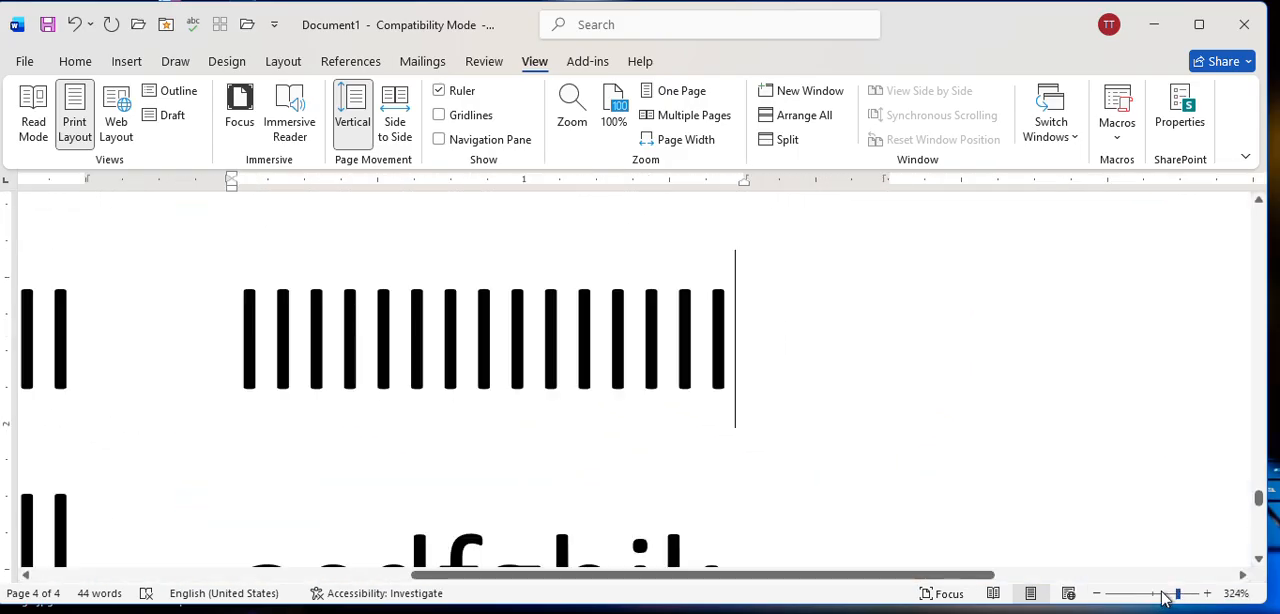
pyautogui.click(1165, 596)
pyautogui.click(1136, 595)
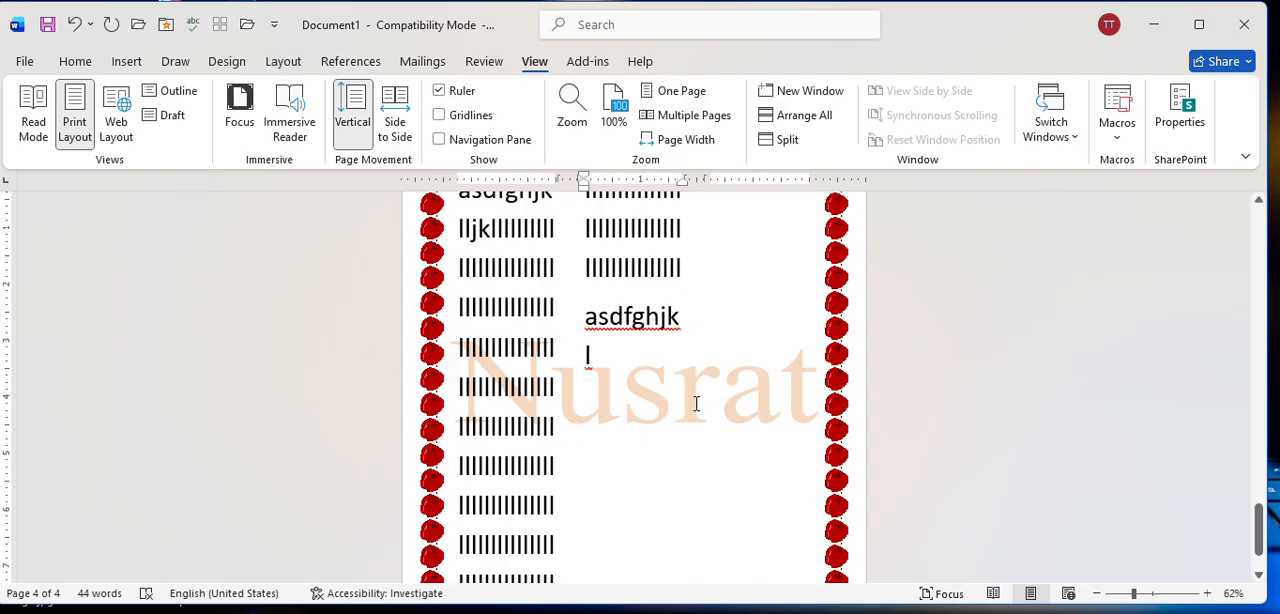
pyautogui.click(75, 61)
pyautogui.click(24, 61)
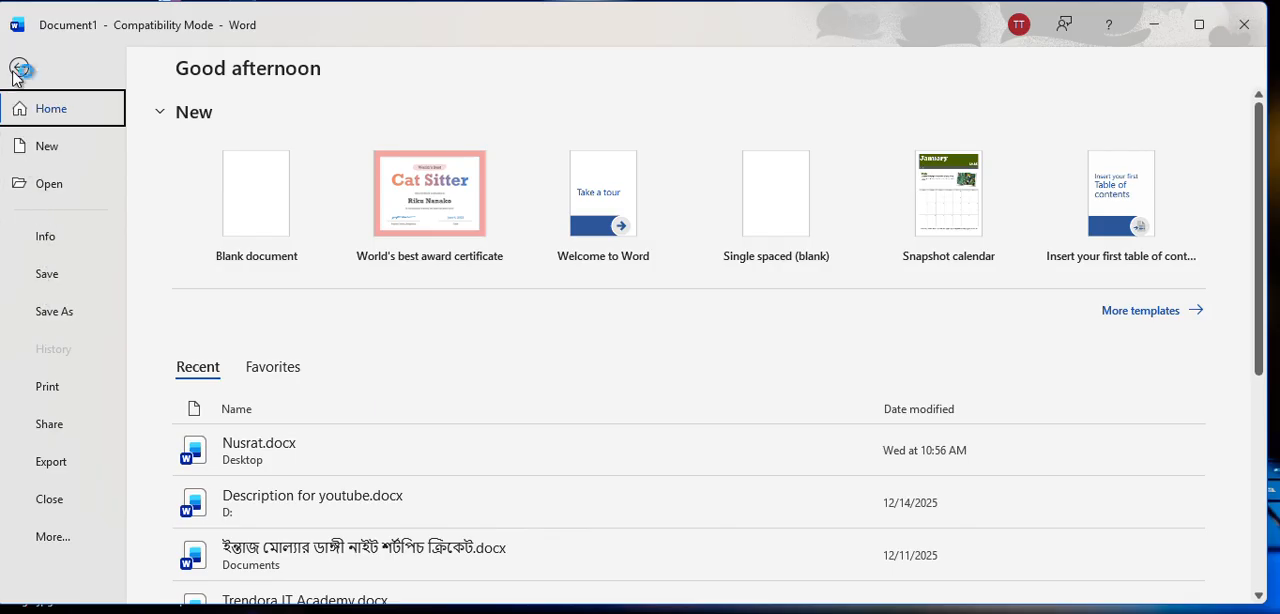
pyautogui.click(18, 68)
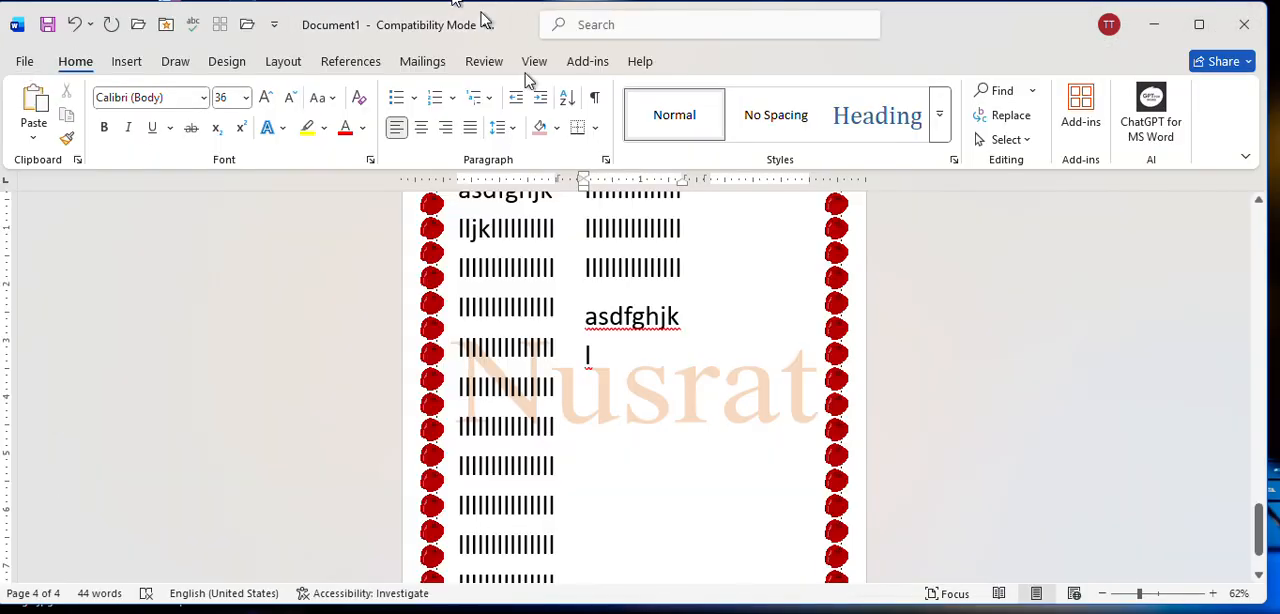